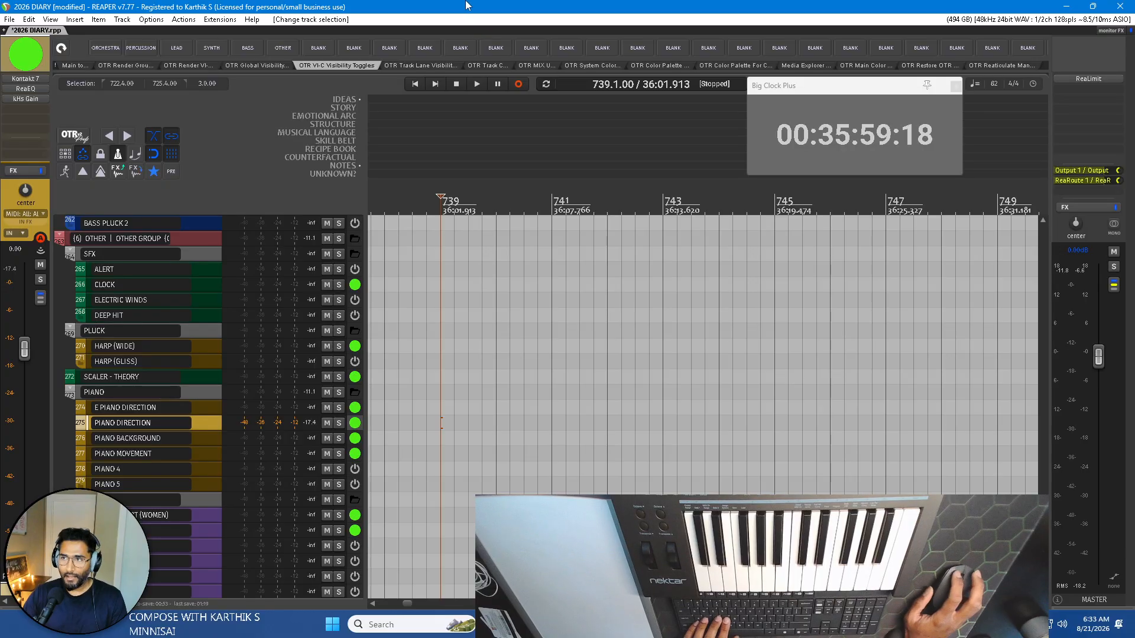
Add a marker named AUG 21 2026 at bar 739 in the NOTES lane.
{"action": "scroll", "coordinate": [454, 208], "scroll_direction": "up", "scroll_amount": 3}
{"action": "left_click_drag", "start_coordinate": [454, 208], "coordinate": [611, 196]}
{"action": "left_click_drag", "start_coordinate": [510, 196], "coordinate": [537, 196]}
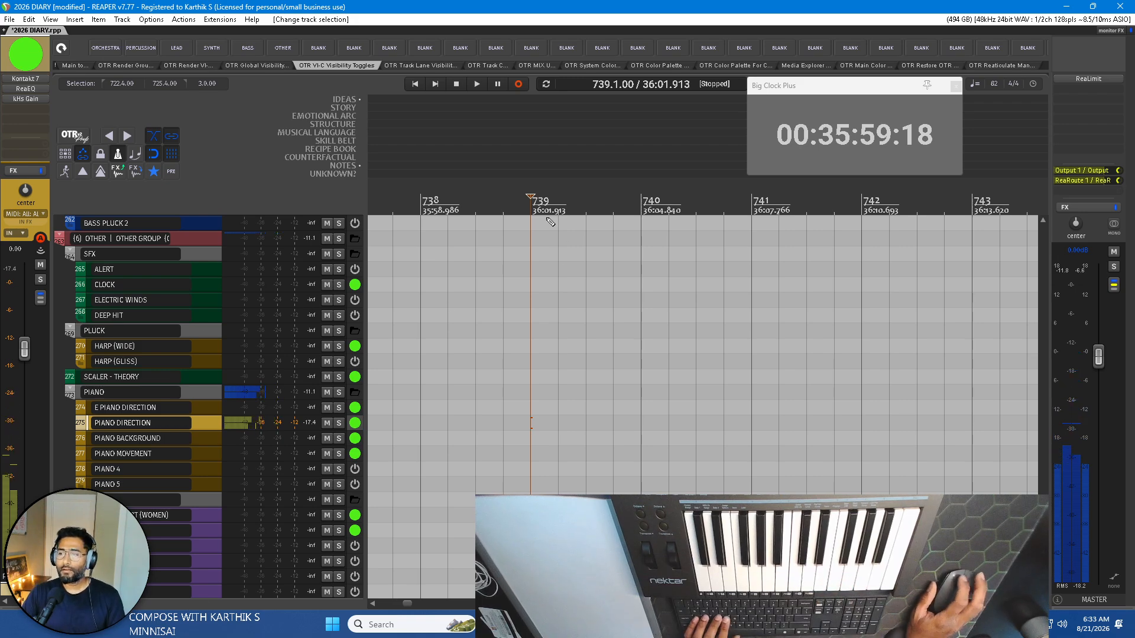
{"action": "key", "text": "shift+m"}
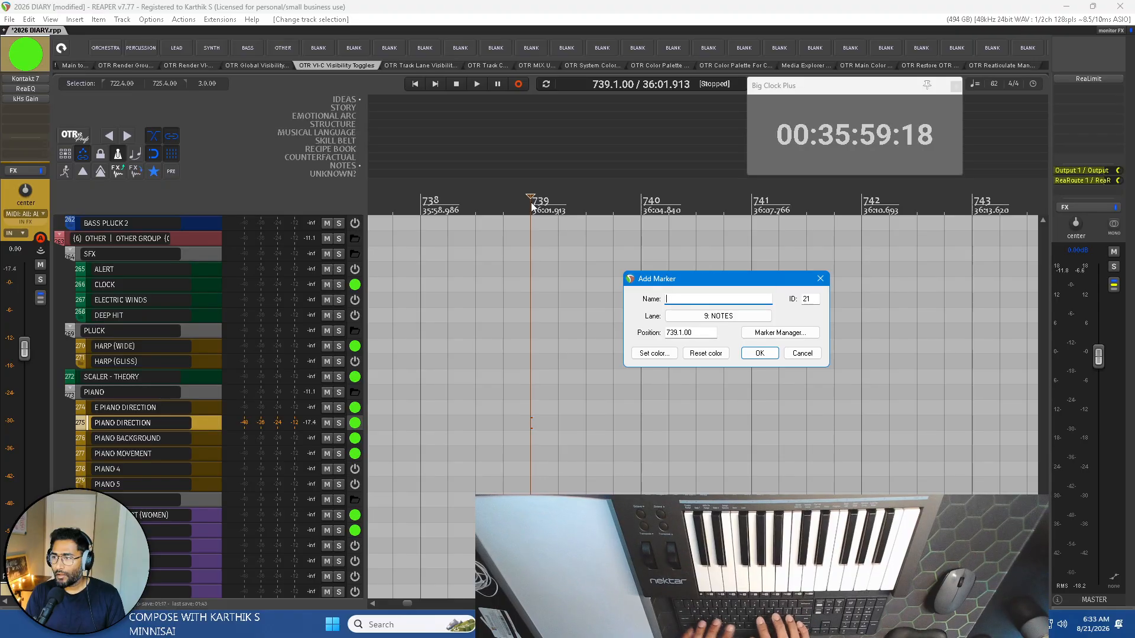
{"action": "type", "text": "AUG "}
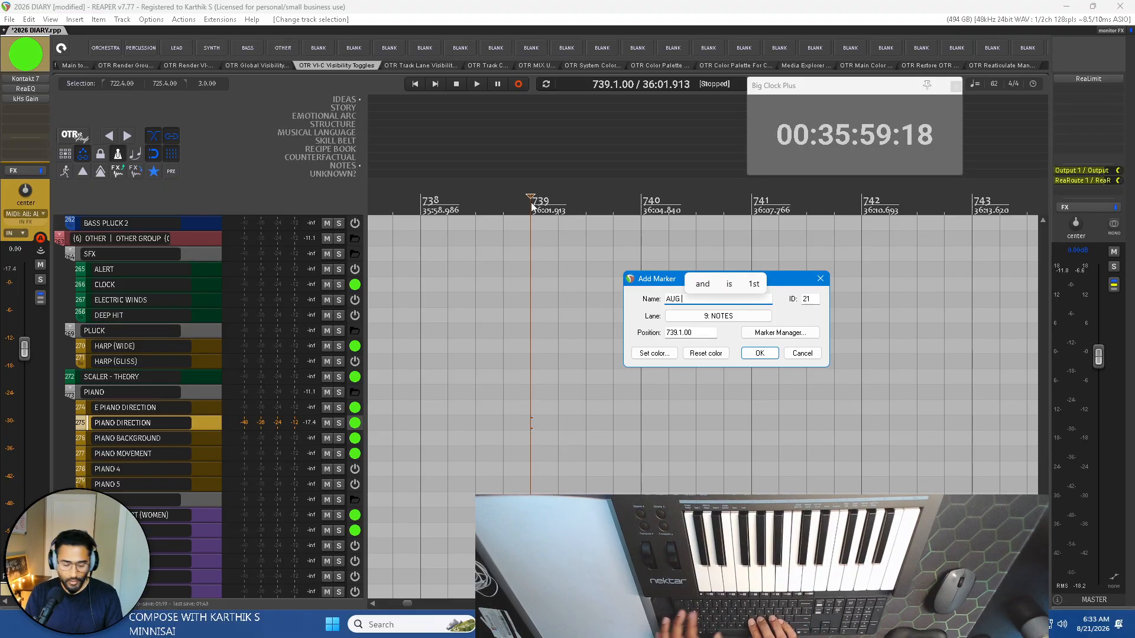
{"action": "type", "text": "21 202"}
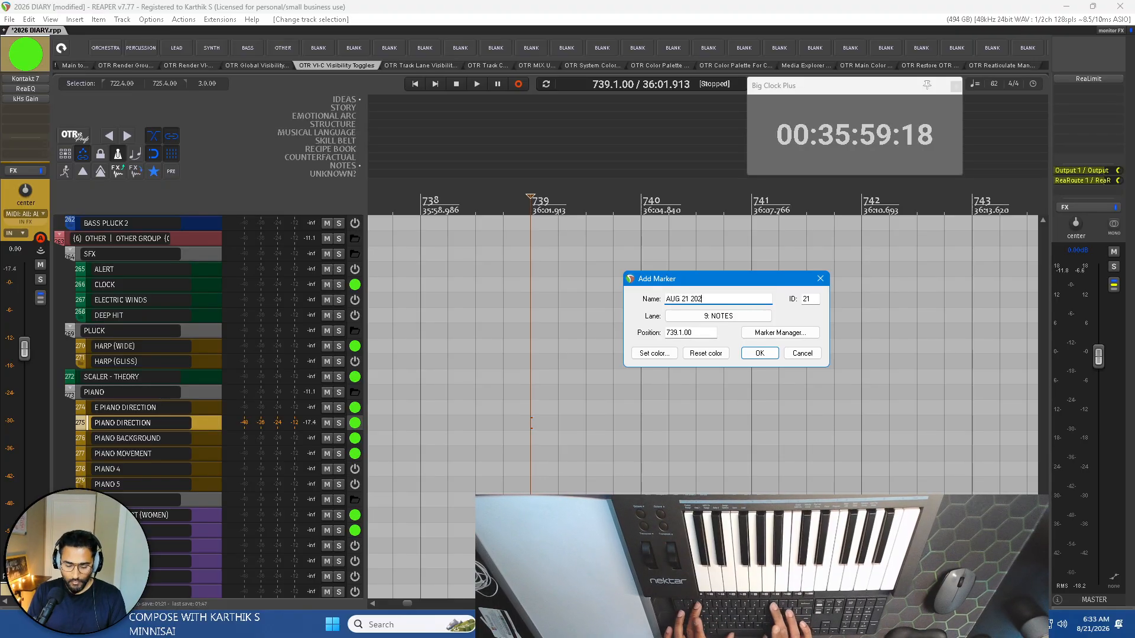
{"action": "type", "text": "6"}
{"action": "key", "text": "Return"}
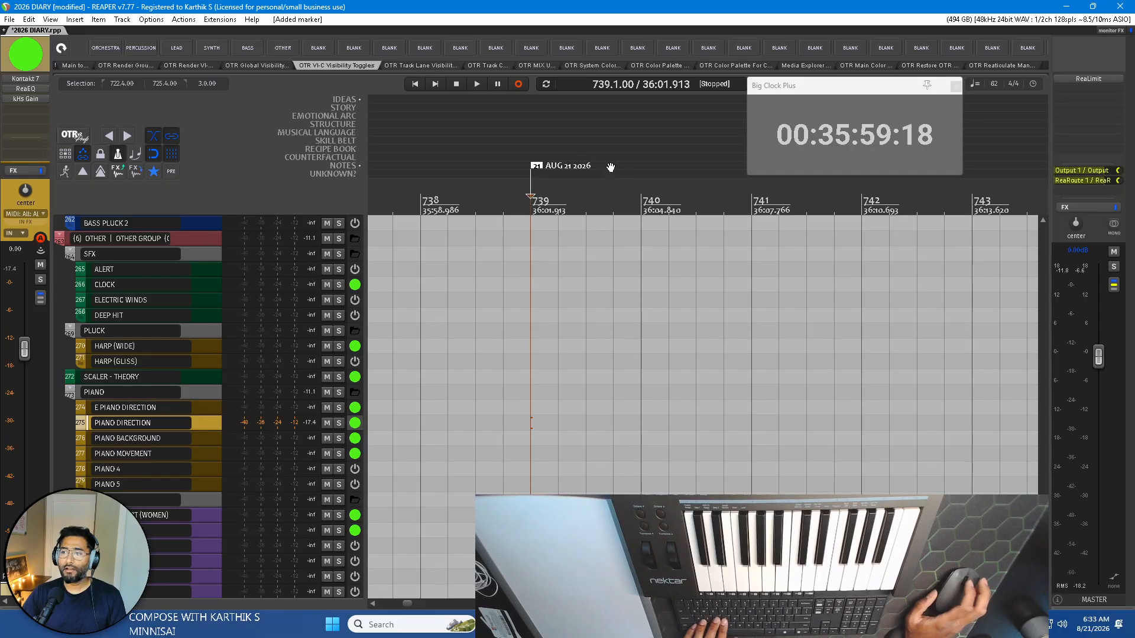
{"action": "scroll", "coordinate": [704, 354], "scroll_direction": "right", "scroll_amount": 2}
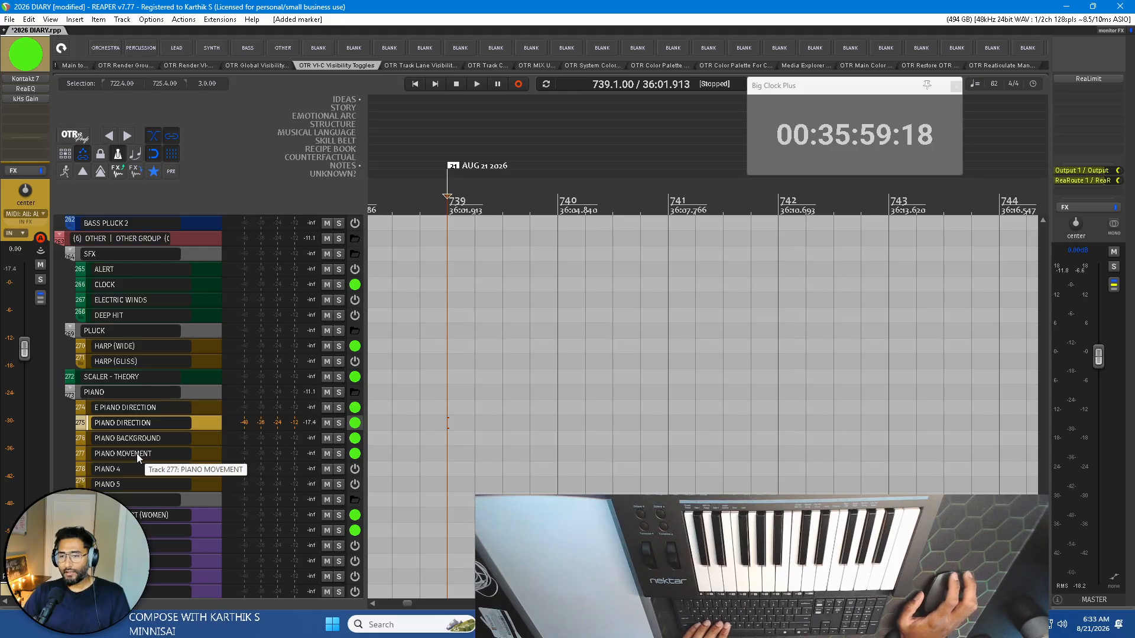
Audition the E PIANO DIRECTION track and look through the other instrument groups in the track list.
{"action": "mouse_move", "coordinate": [146, 408]}
{"action": "left_mouse_down"}
{"action": "mouse_move", "coordinate": [146, 356]}
{"action": "mouse_move", "coordinate": [135, 418]}
{"action": "left_mouse_up"}
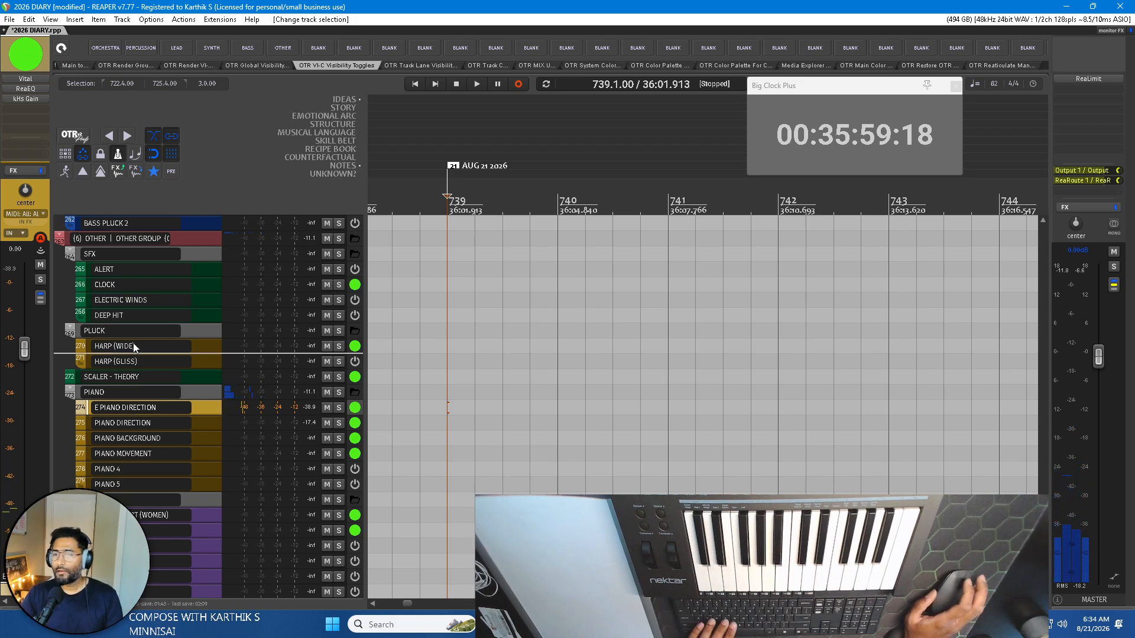
{"action": "scroll", "coordinate": [144, 388], "scroll_direction": "up", "scroll_amount": 10}
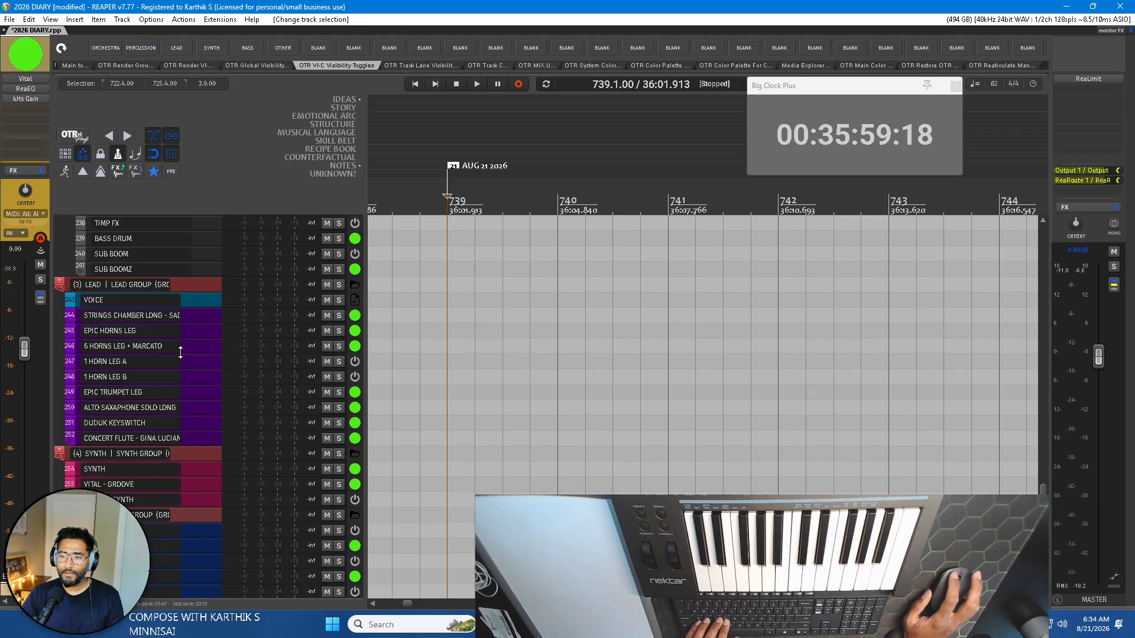
{"action": "scroll", "coordinate": [148, 384], "scroll_direction": "down", "scroll_amount": 12}
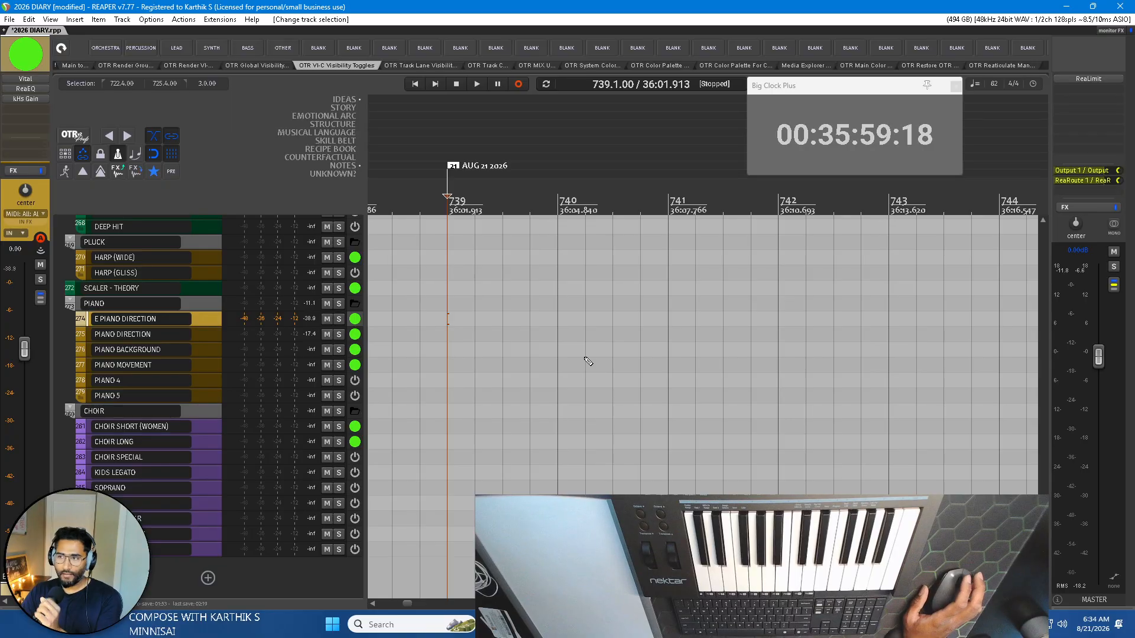
Draw items spanning bars 738 to 744 on PIANO DIRECTION, PIANO BACKGROUND and PIANO MOVEMENT, and move the AUG 21 2026 marker to bar 738.
{"action": "left_click", "coordinate": [171, 334]}
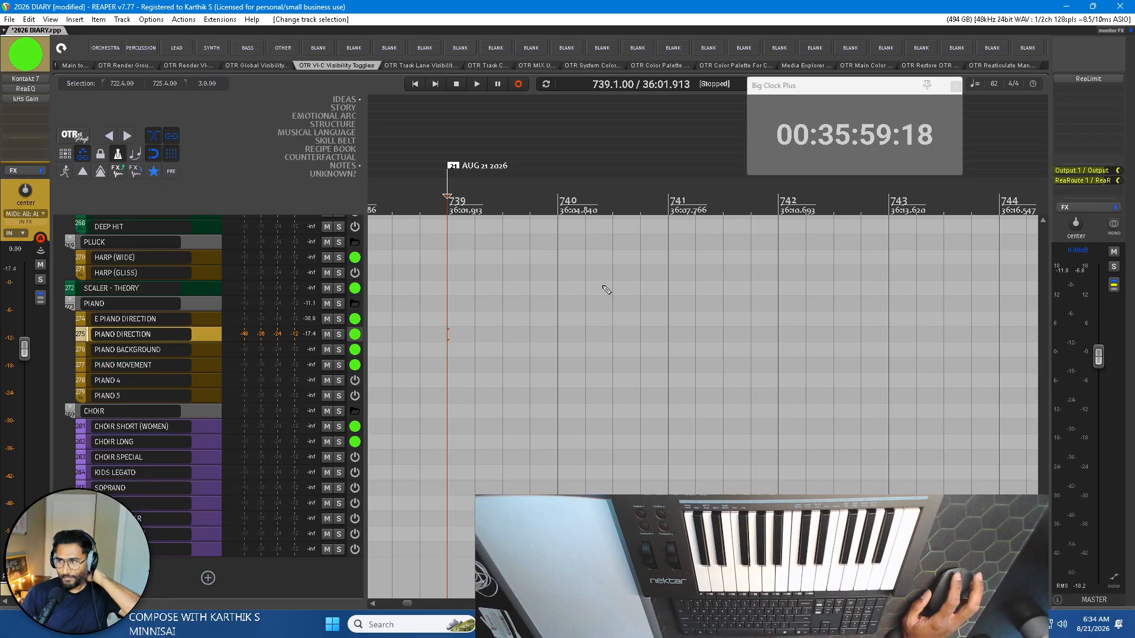
{"action": "left_click_drag", "start_coordinate": [451, 335], "coordinate": [1004, 336]}
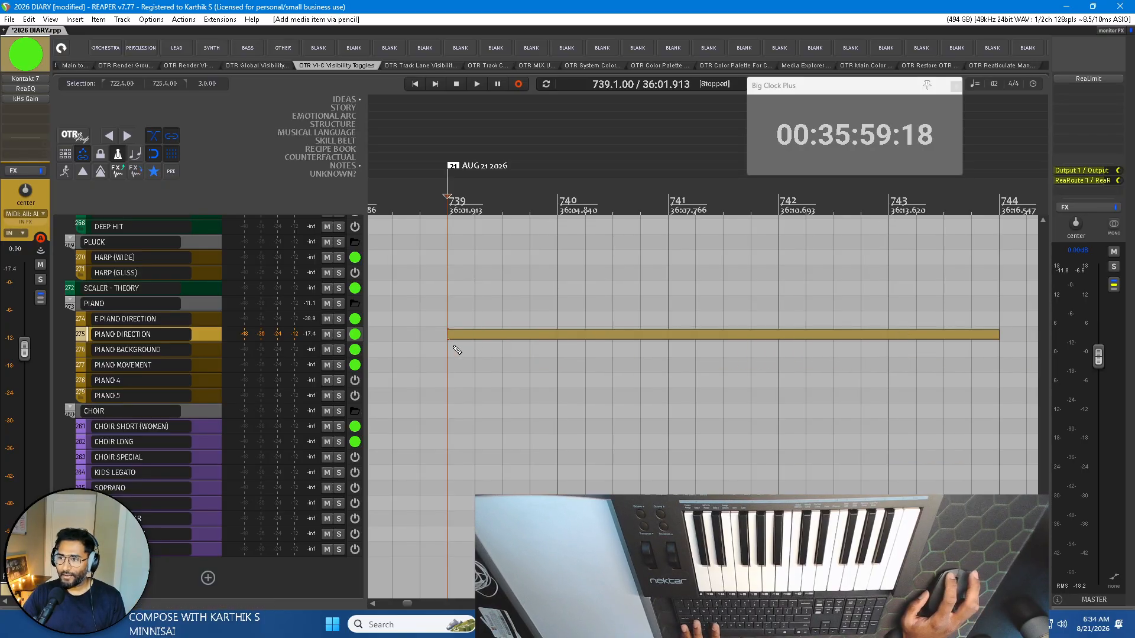
{"action": "left_click_drag", "start_coordinate": [452, 348], "coordinate": [1012, 347]}
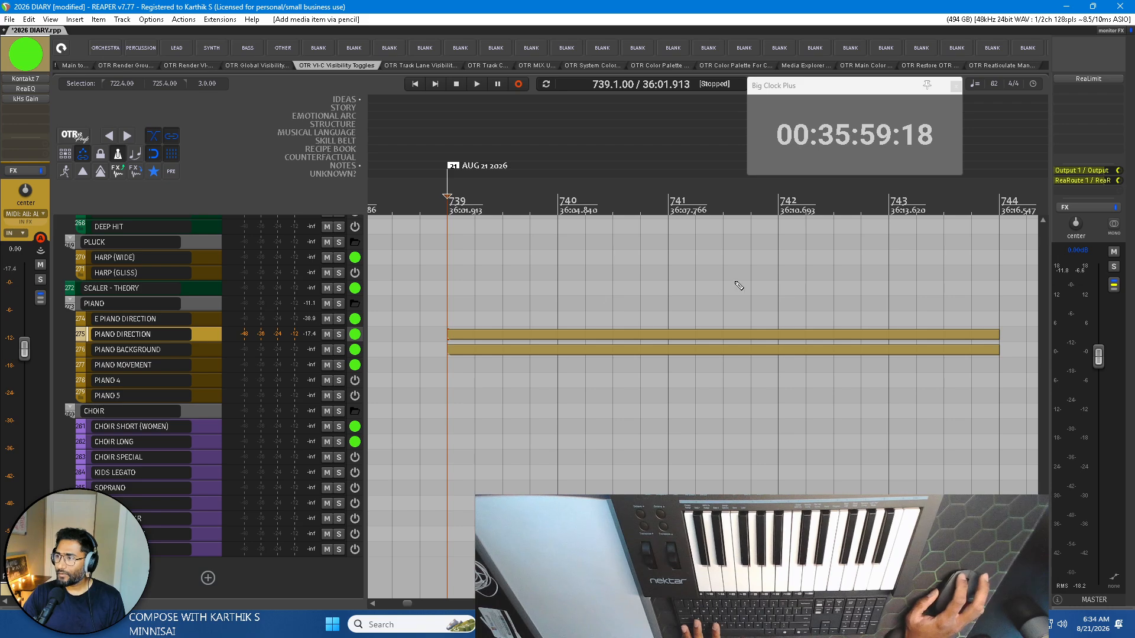
{"action": "mouse_move", "coordinate": [453, 365]}
{"action": "left_mouse_down"}
{"action": "mouse_move", "coordinate": [1006, 365]}
{"action": "mouse_move", "coordinate": [480, 323]}
{"action": "mouse_move", "coordinate": [374, 340]}
{"action": "mouse_move", "coordinate": [431, 338]}
{"action": "mouse_move", "coordinate": [422, 335]}
{"action": "left_mouse_up"}
{"action": "left_click_drag", "start_coordinate": [536, 166], "coordinate": [424, 174]}
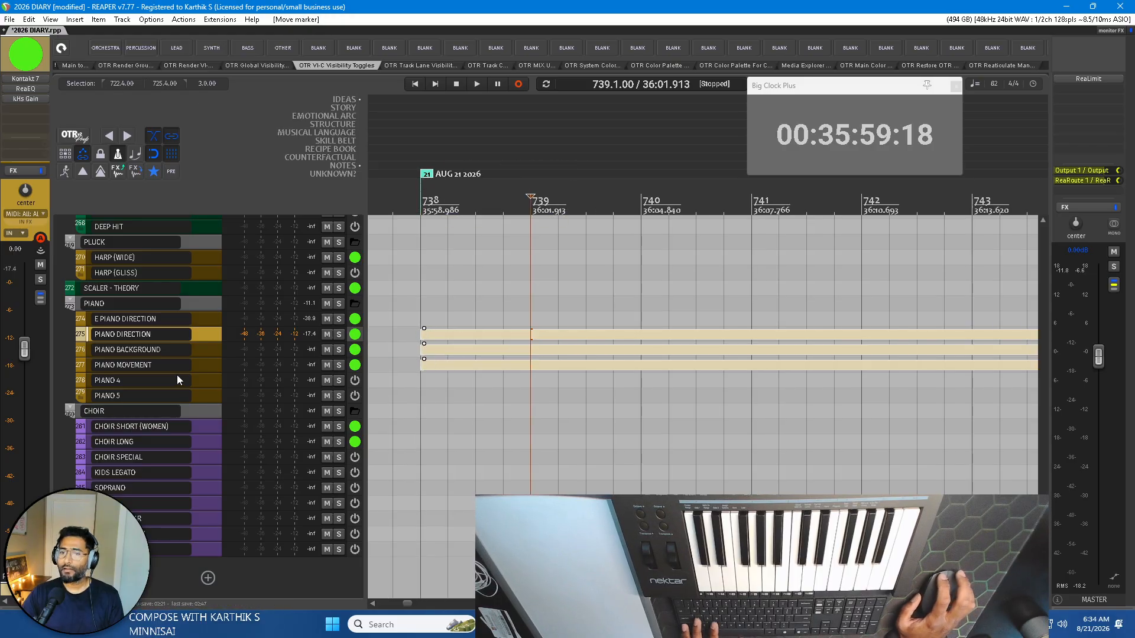
Go through the PIANO BACKGROUND and PIANO MOVEMENT tracks, and select the PIANO DIRECTION track and only its item.
{"action": "left_click", "coordinate": [130, 350]}
{"action": "left_click", "coordinate": [136, 366]}
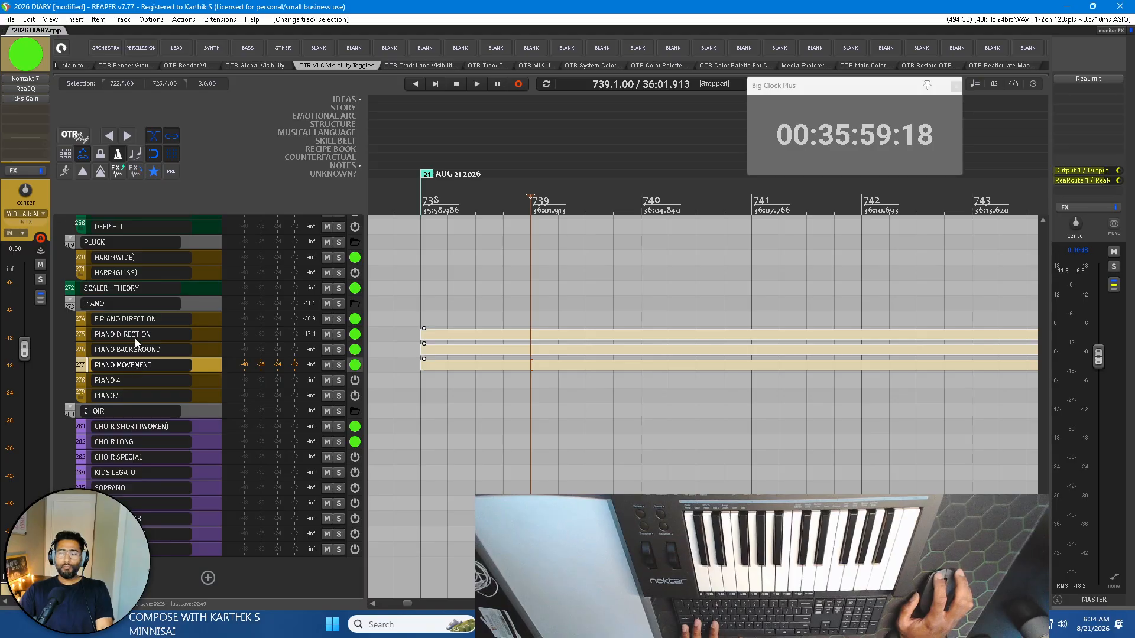
{"action": "left_click", "coordinate": [138, 337]}
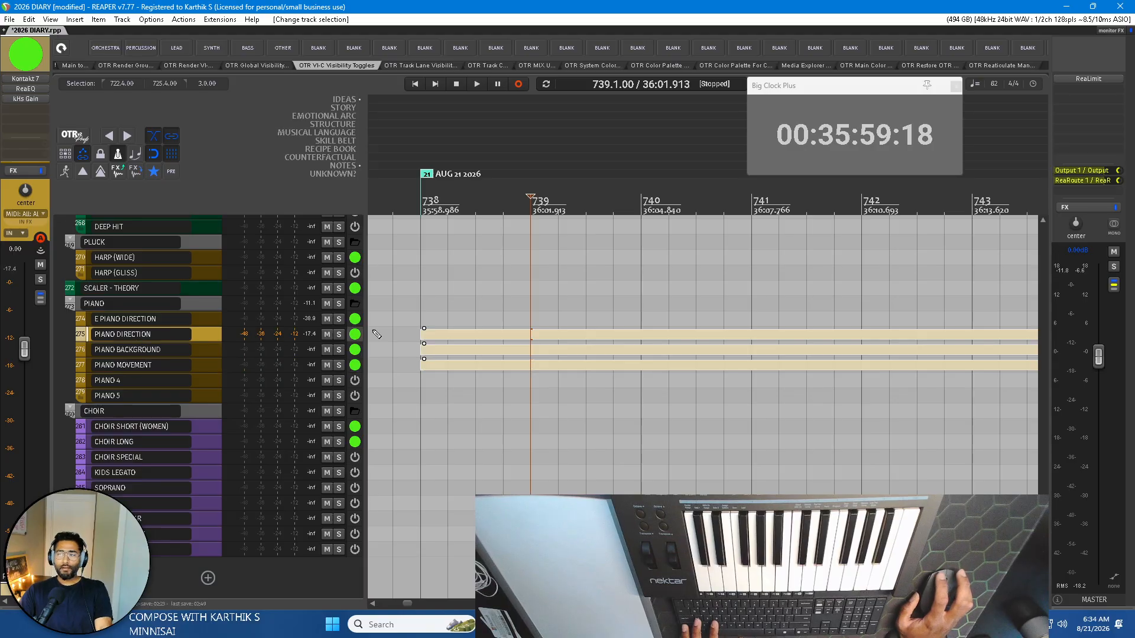
{"action": "left_click", "coordinate": [529, 335]}
{"action": "scroll", "coordinate": [537, 365], "scroll_direction": "right", "scroll_amount": 2}
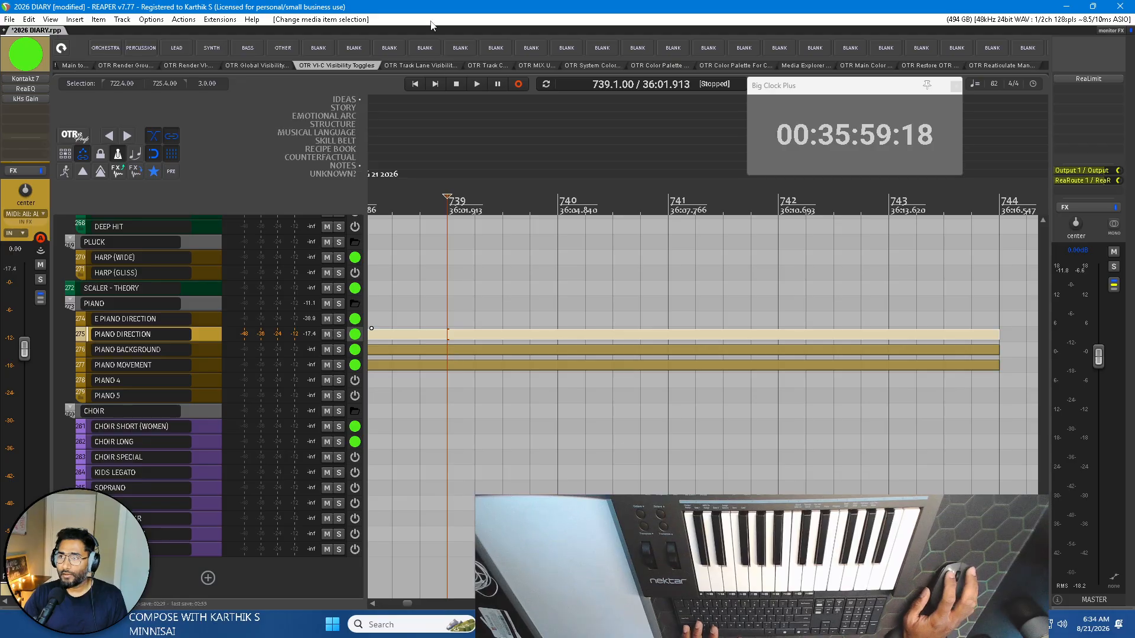
Open ChordGun over the arrangement and select the PIANO BACKGROUND track to play its chords.
{"action": "key", "text": "shift+c"}
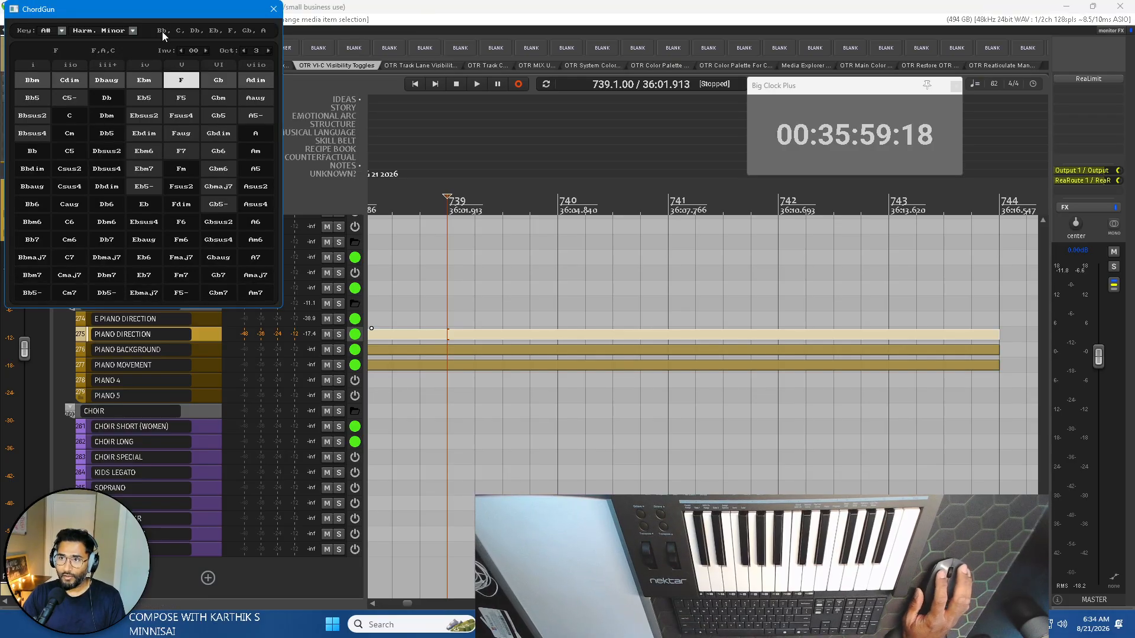
{"action": "left_click_drag", "start_coordinate": [159, 13], "coordinate": [671, 177]}
{"action": "left_click", "coordinate": [127, 356]}
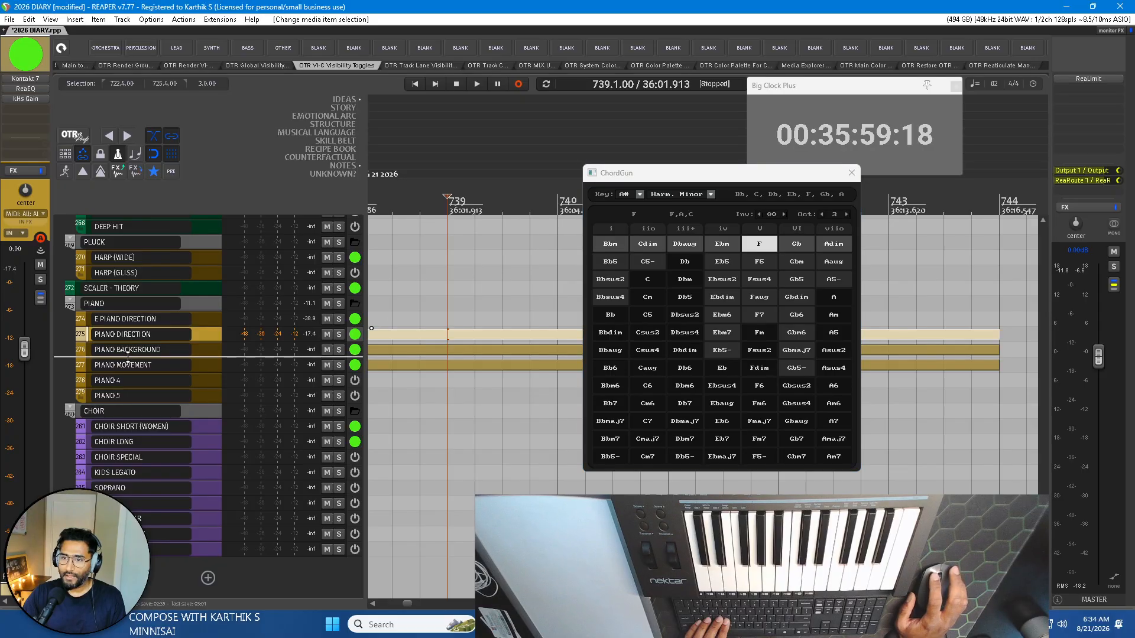
{"action": "left_click", "coordinate": [169, 350]}
Audition the Bbm, C, Dbm, Eb5 and F chords in A# harmonic minor with ChordGun.
{"action": "left_click", "coordinate": [614, 251]}
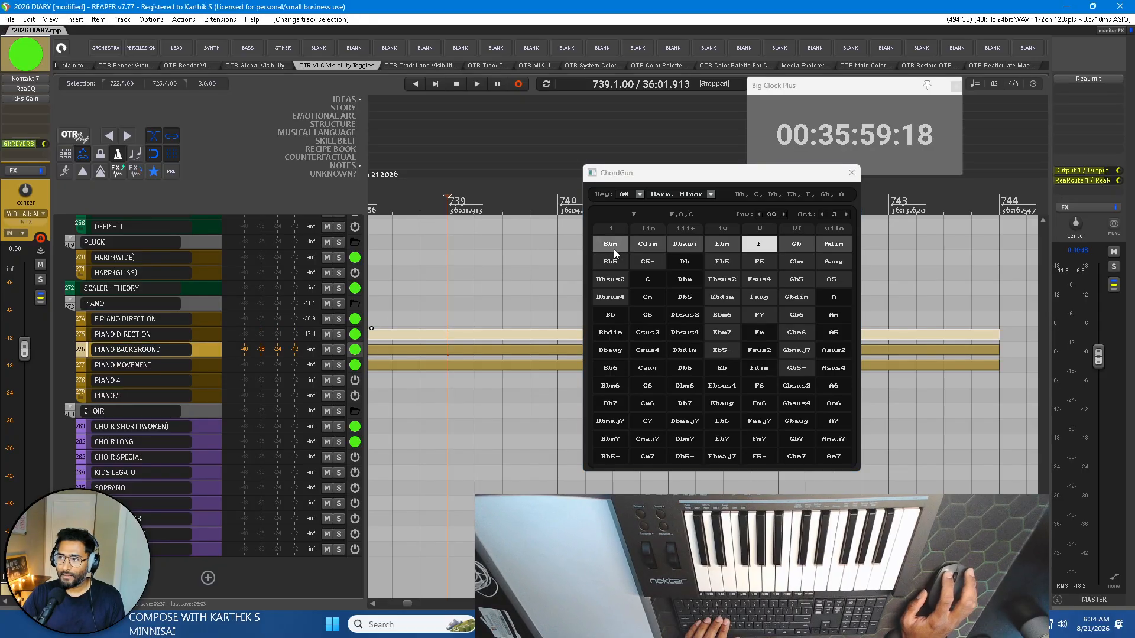
{"action": "left_click", "coordinate": [645, 283]}
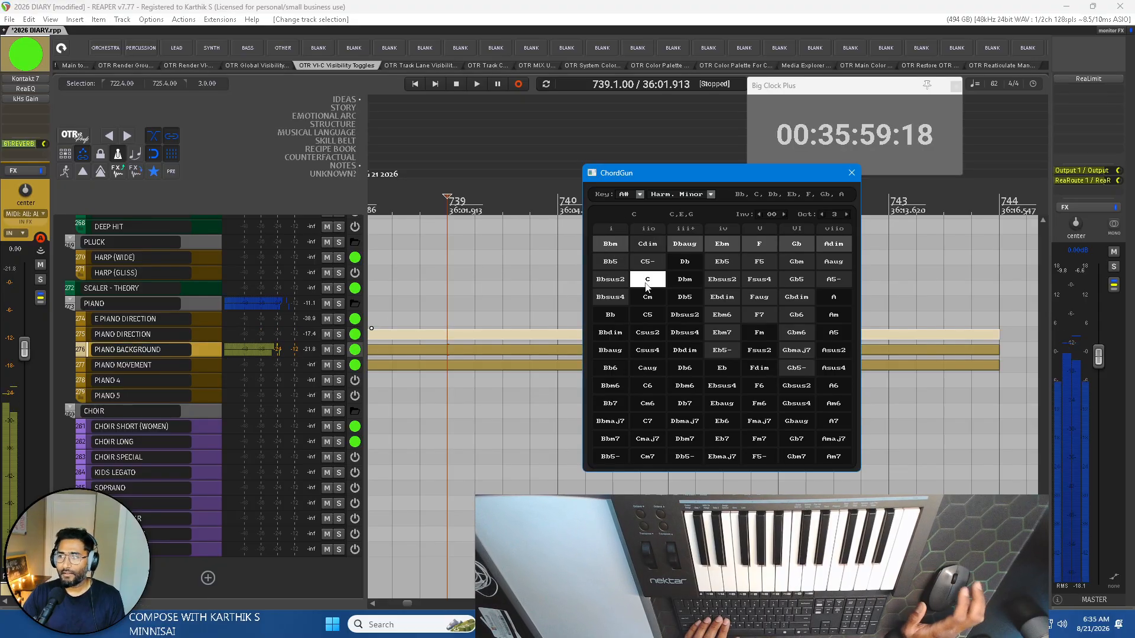
{"action": "left_click", "coordinate": [691, 282]}
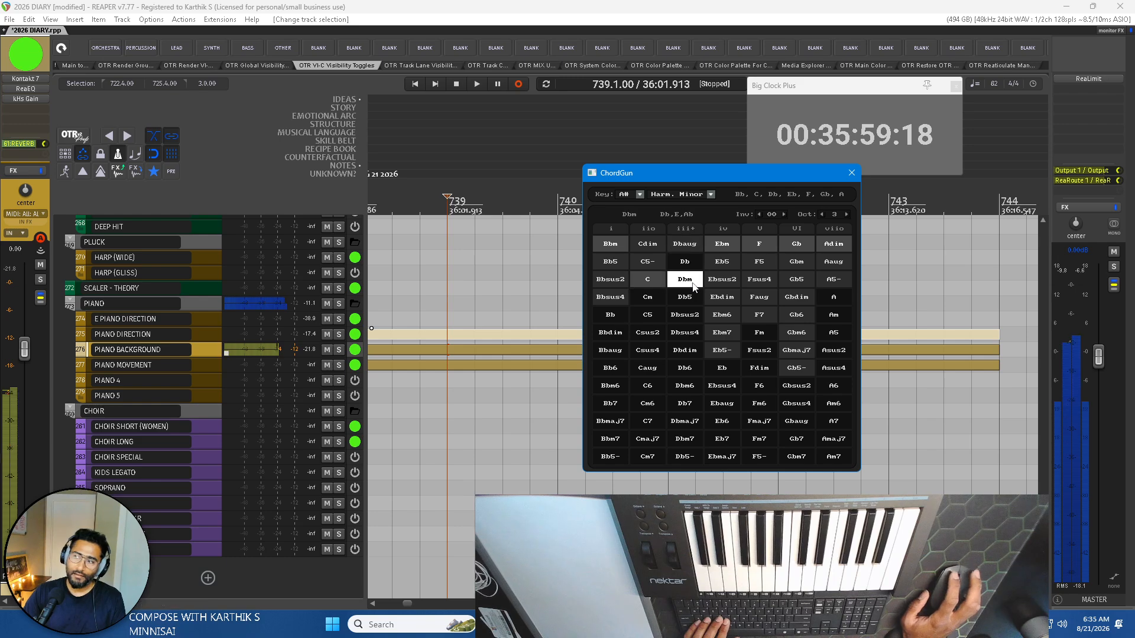
{"action": "left_click", "coordinate": [722, 262]}
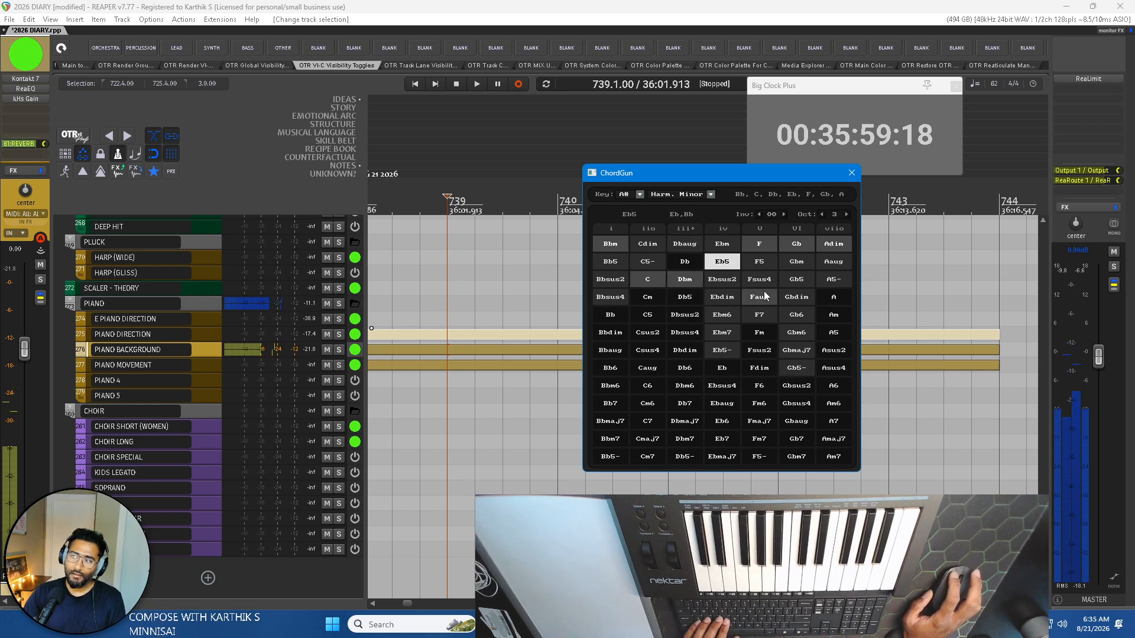
{"action": "left_click", "coordinate": [758, 251]}
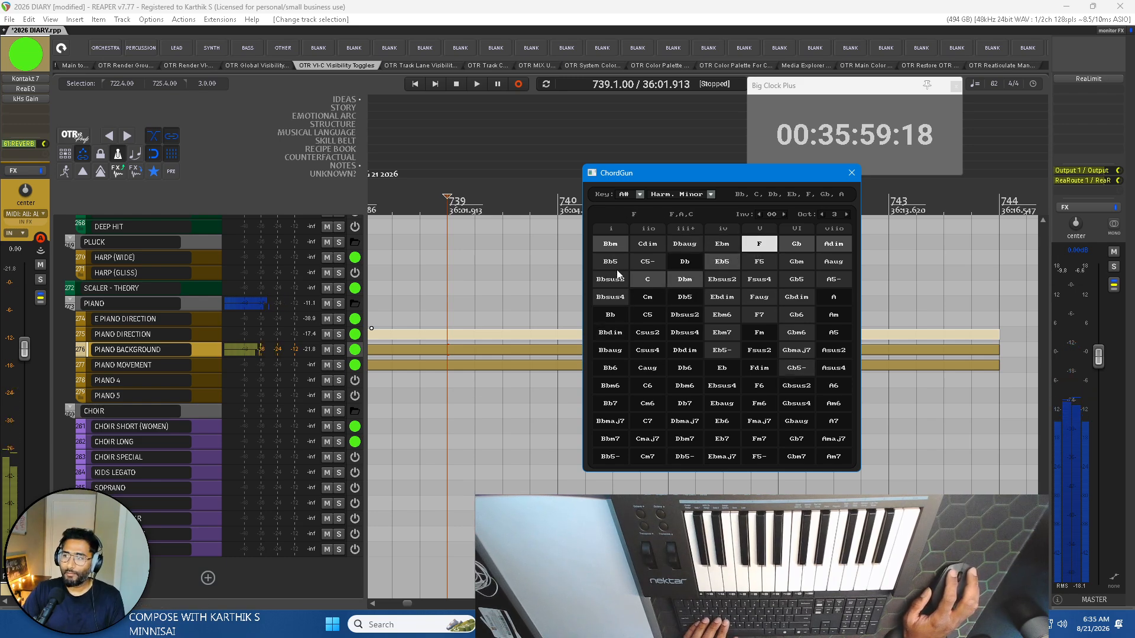
Set the ChordGun key to D, keeping the Harm. Minor scale.
{"action": "left_click", "coordinate": [640, 198]}
{"action": "left_click", "coordinate": [665, 205]}
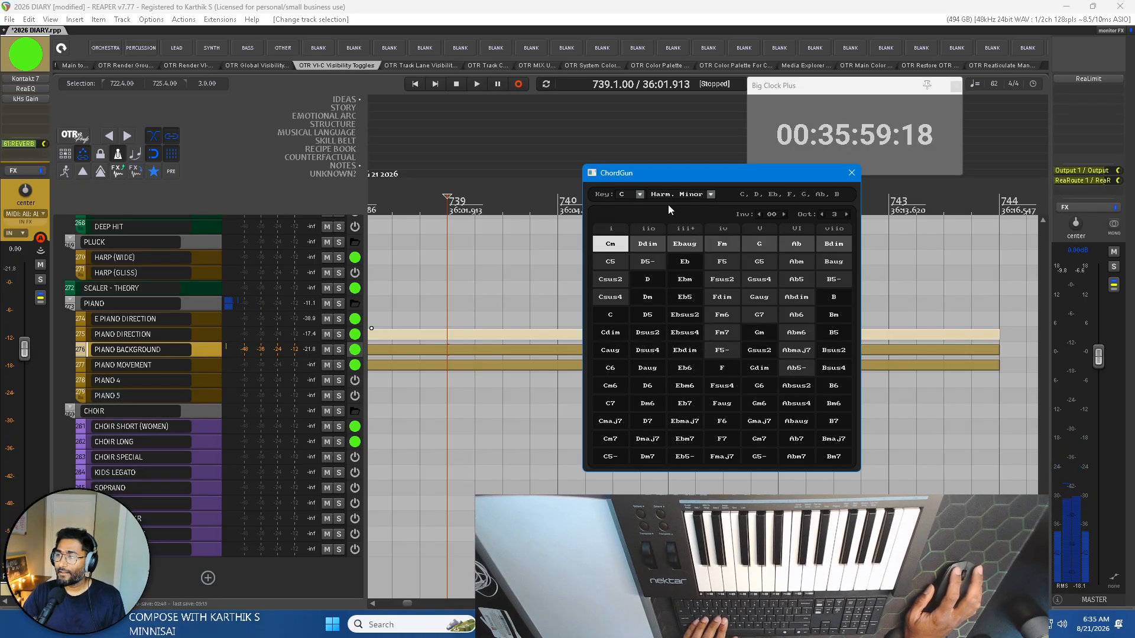
{"action": "left_click", "coordinate": [640, 194]}
{"action": "left_click", "coordinate": [680, 234]}
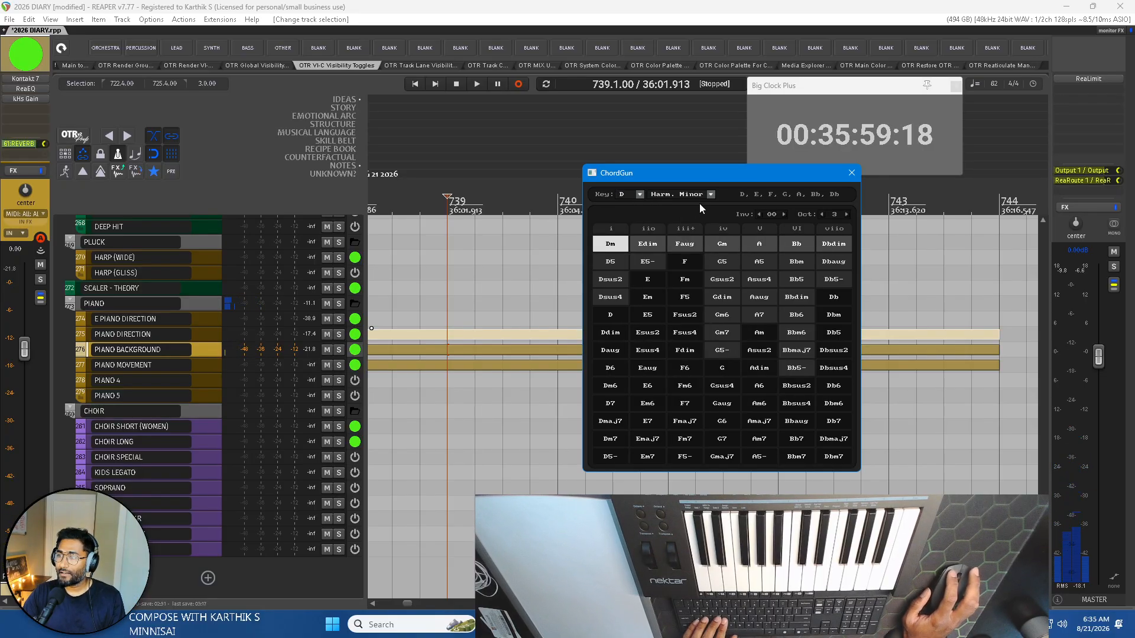
{"action": "left_click", "coordinate": [711, 194]}
{"action": "left_click", "coordinate": [786, 229]}
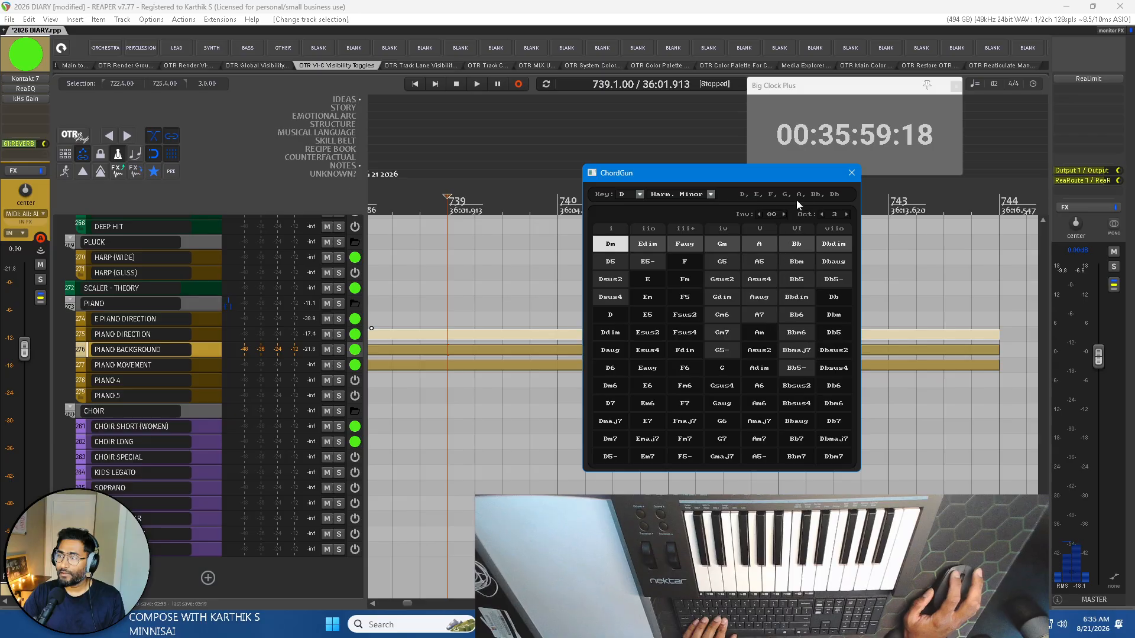
Audition a progression of the Dm, Faug, Gm and A chords in D harmonic minor with ChordGun.
{"action": "left_click", "coordinate": [612, 246]}
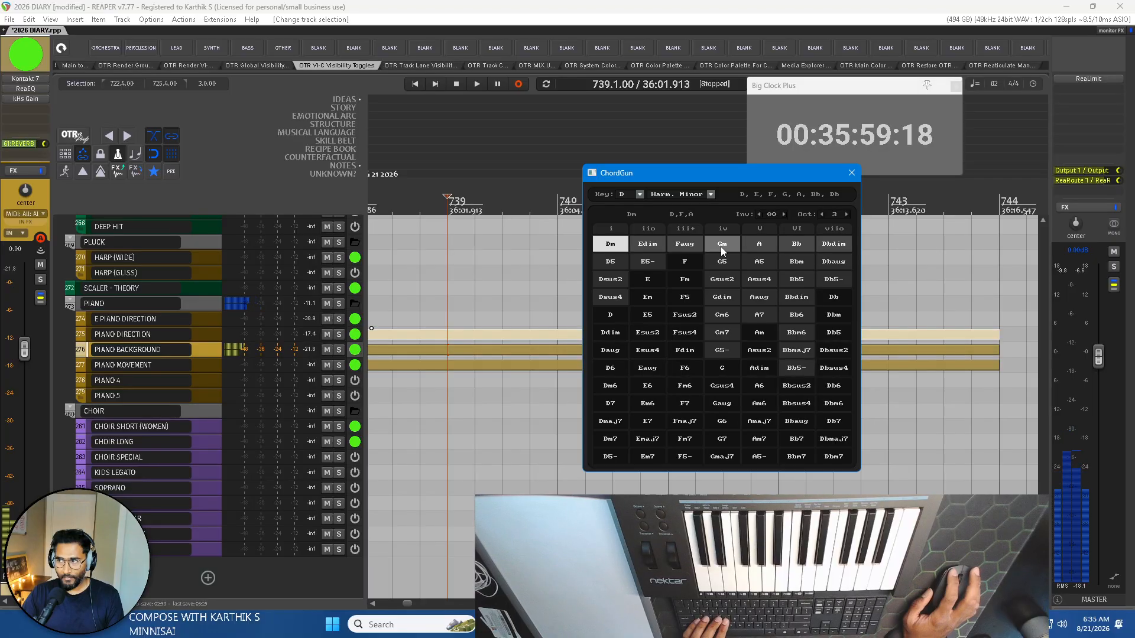
{"action": "left_click", "coordinate": [620, 251]}
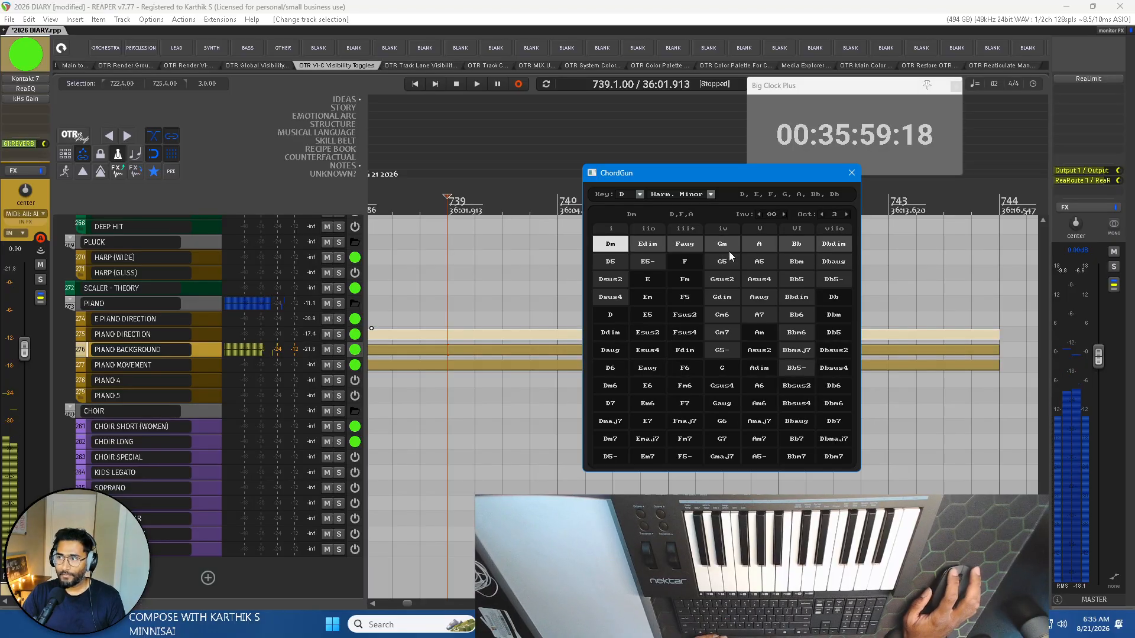
{"action": "left_click", "coordinate": [693, 247]}
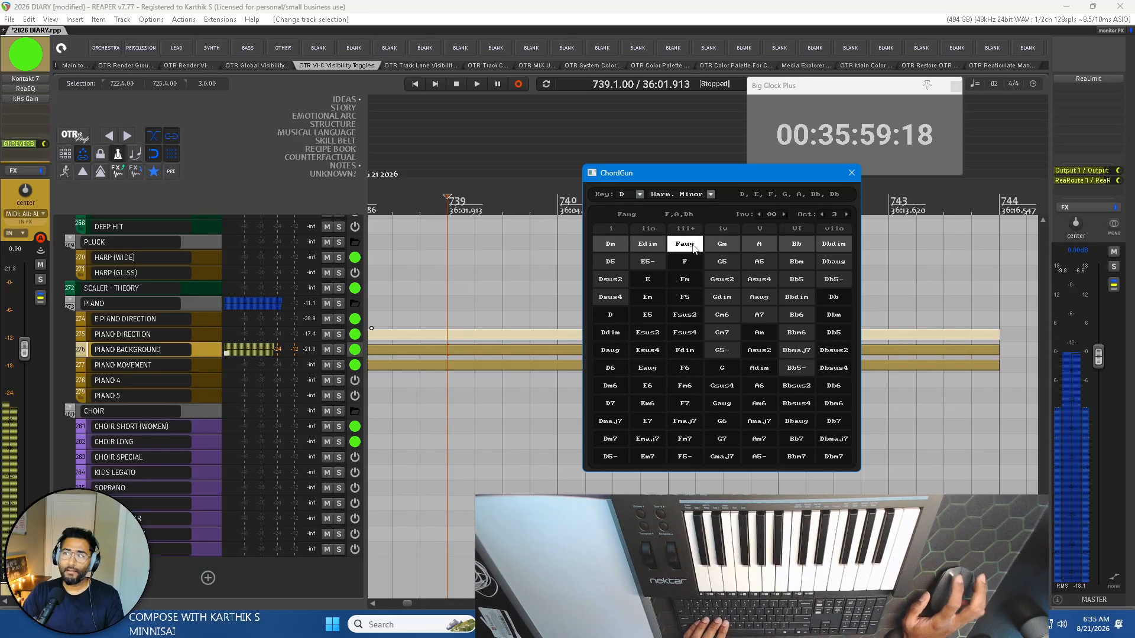
{"action": "left_click", "coordinate": [619, 244]}
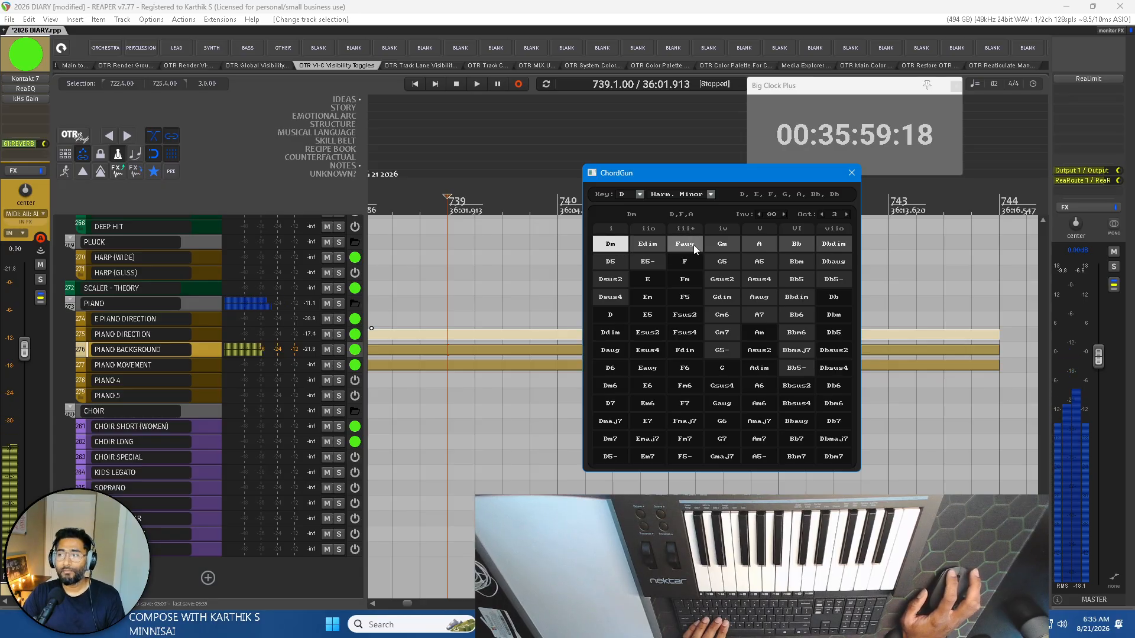
{"action": "left_click", "coordinate": [693, 245]}
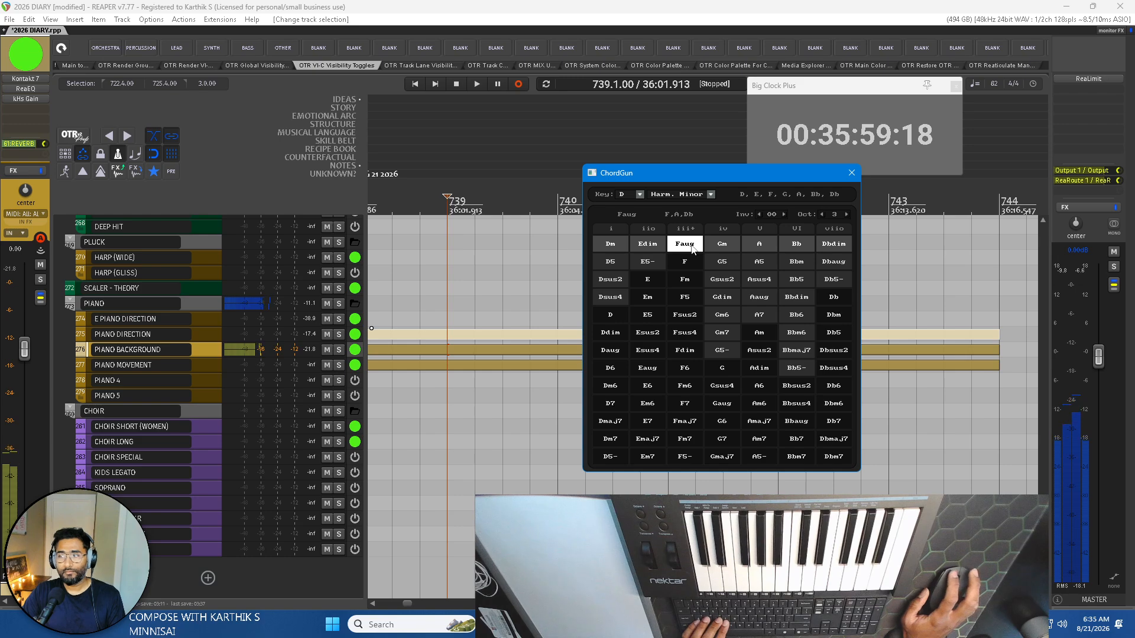
{"action": "left_click", "coordinate": [732, 246]}
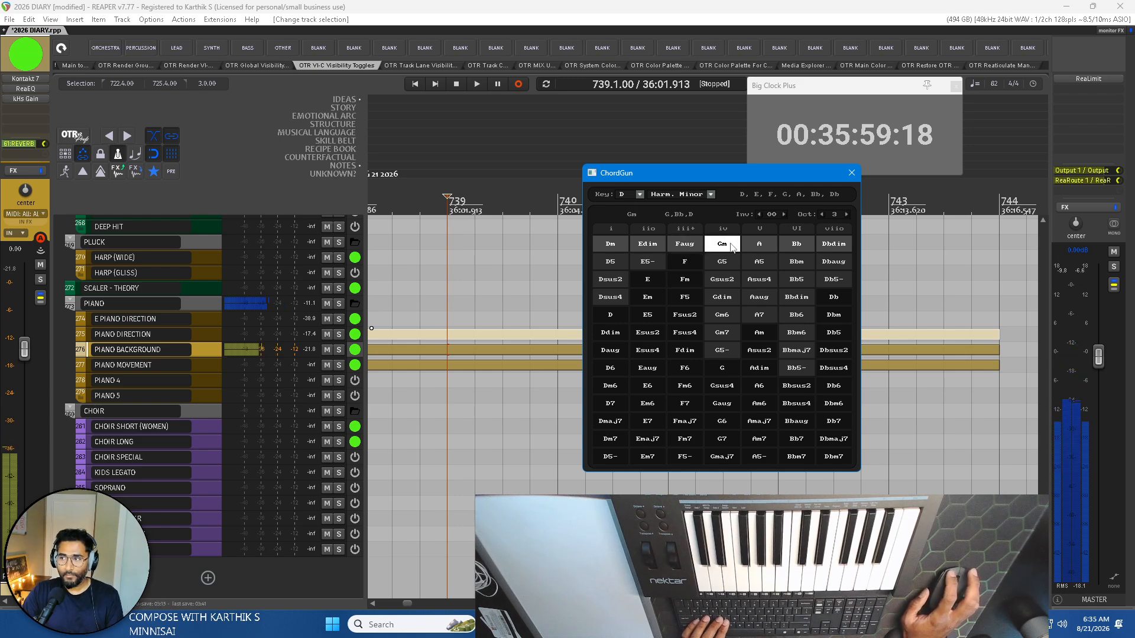
{"action": "left_click", "coordinate": [759, 244]}
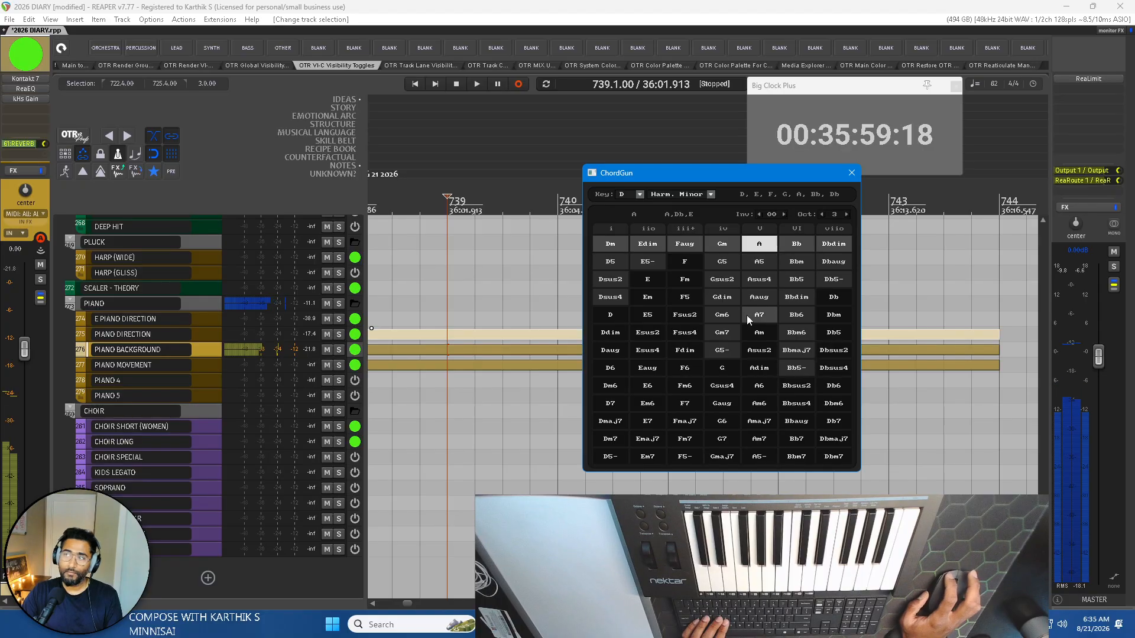
{"action": "left_click", "coordinate": [609, 249]}
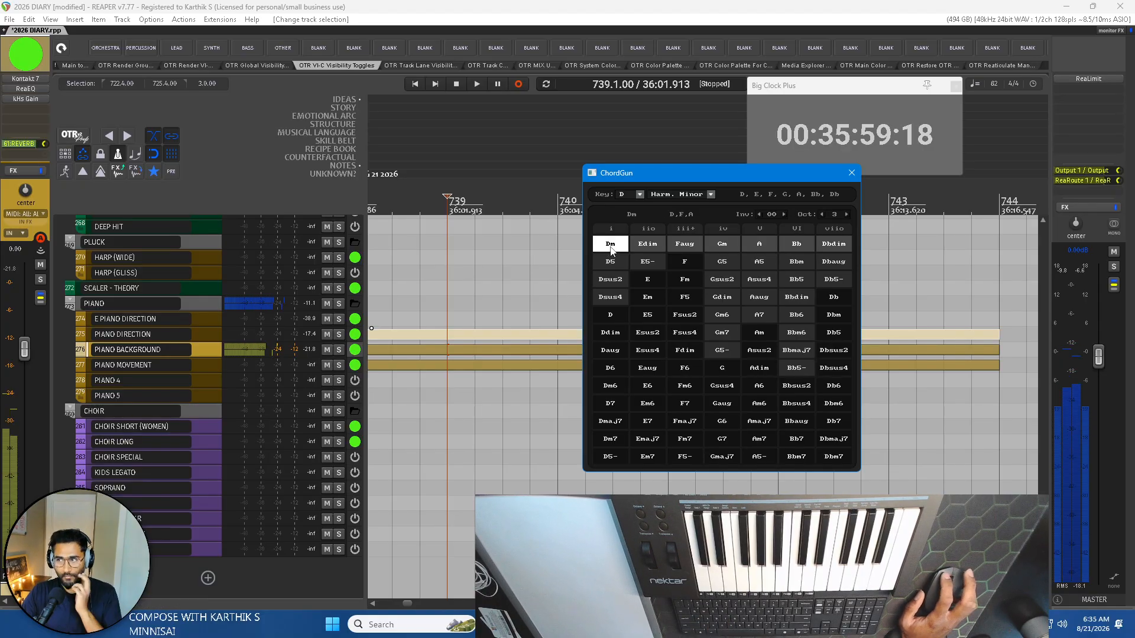
{"action": "left_click", "coordinate": [683, 246]}
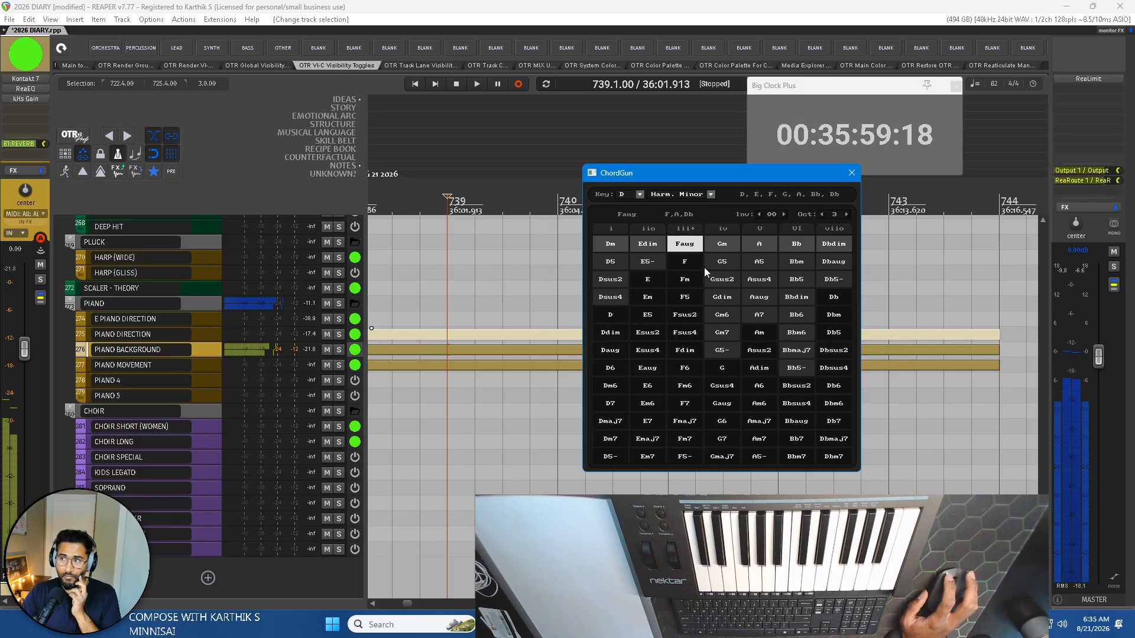
Audition the Gm and A chords returning to Dm in D harmonic minor with ChordGun.
{"action": "left_click", "coordinate": [729, 247]}
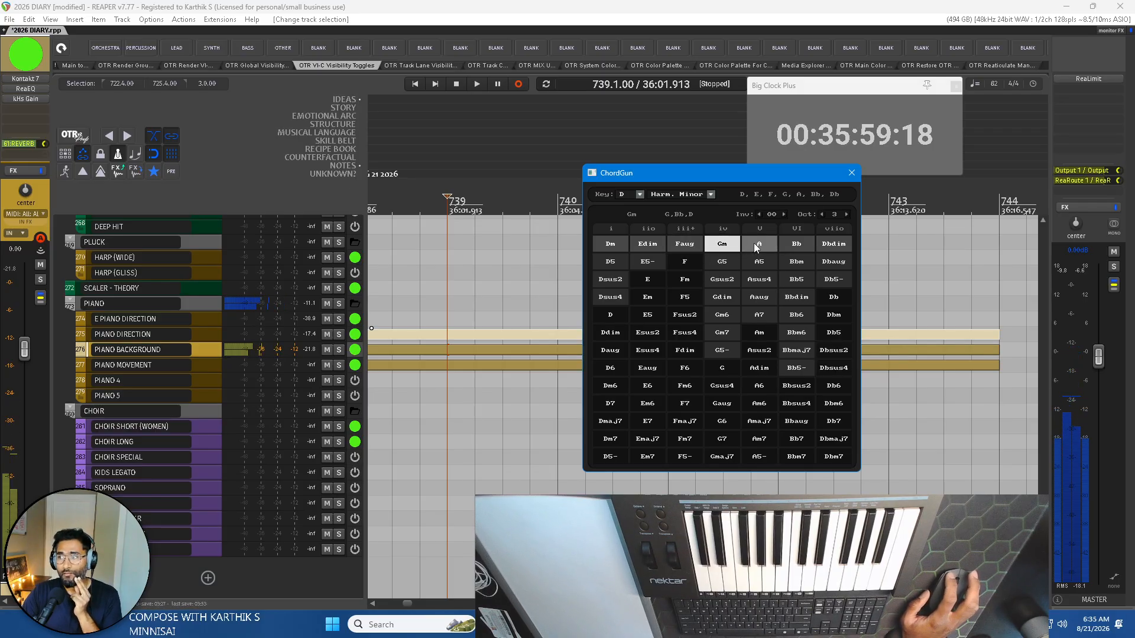
{"action": "left_click", "coordinate": [756, 246]}
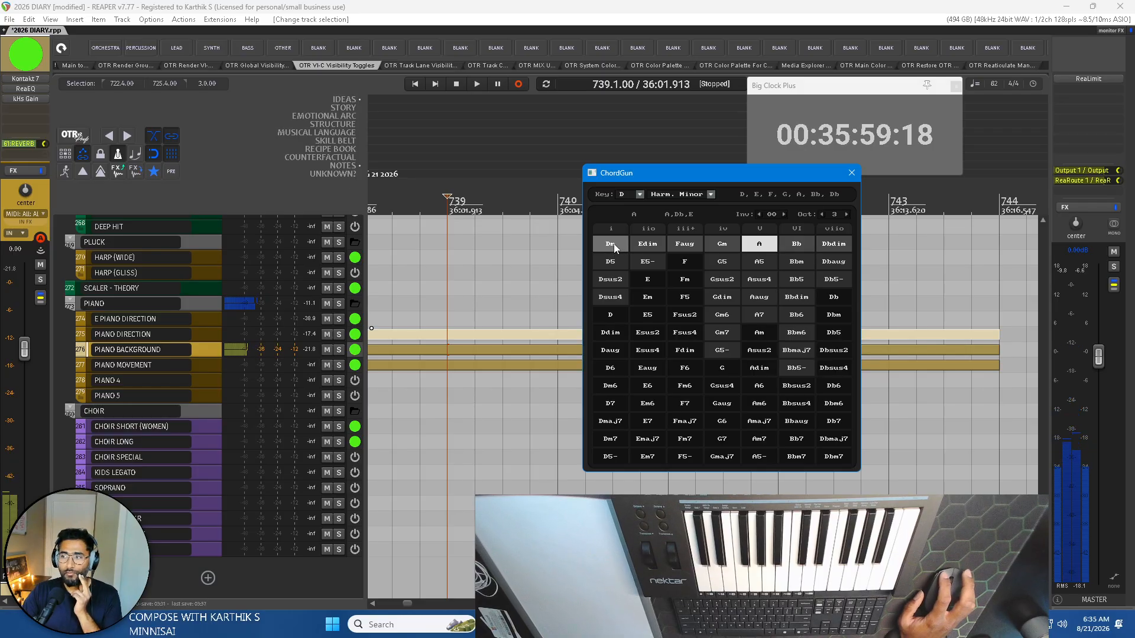
{"action": "left_click", "coordinate": [613, 244]}
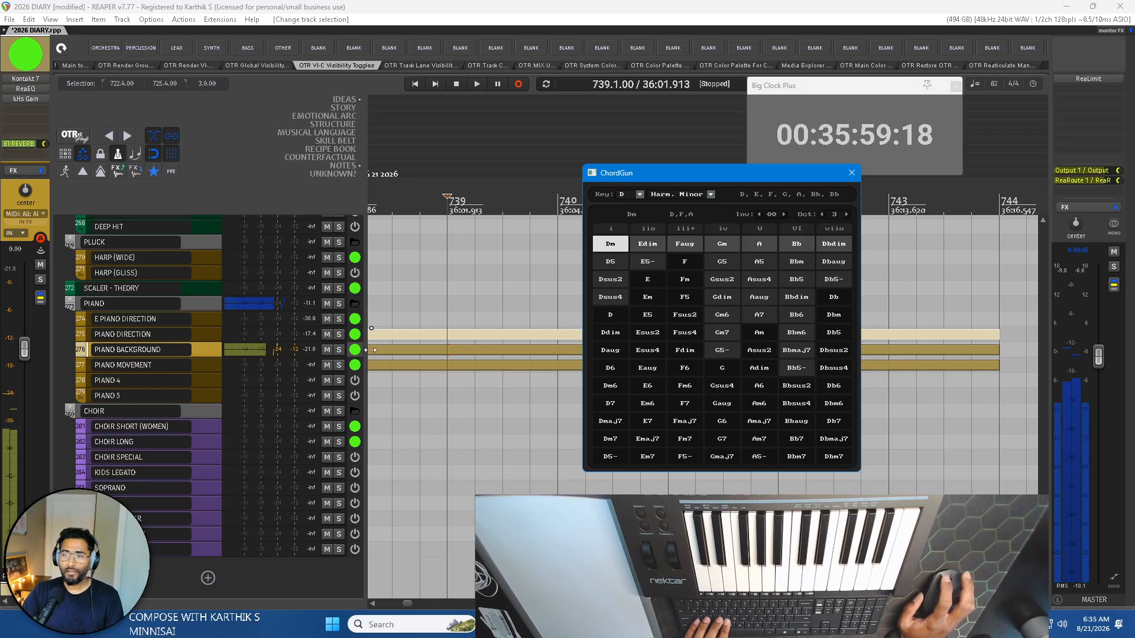
{"action": "left_click_drag", "start_coordinate": [389, 349], "coordinate": [467, 353]}
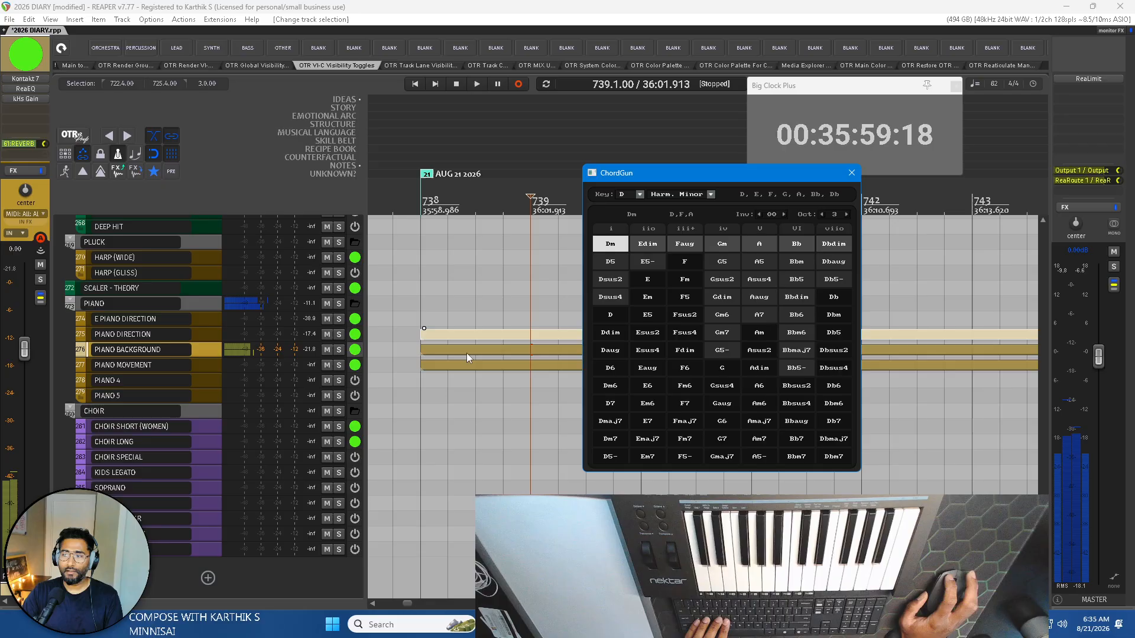
{"action": "double_click", "coordinate": [506, 353]}
{"action": "left_click", "coordinate": [1131, 4]}
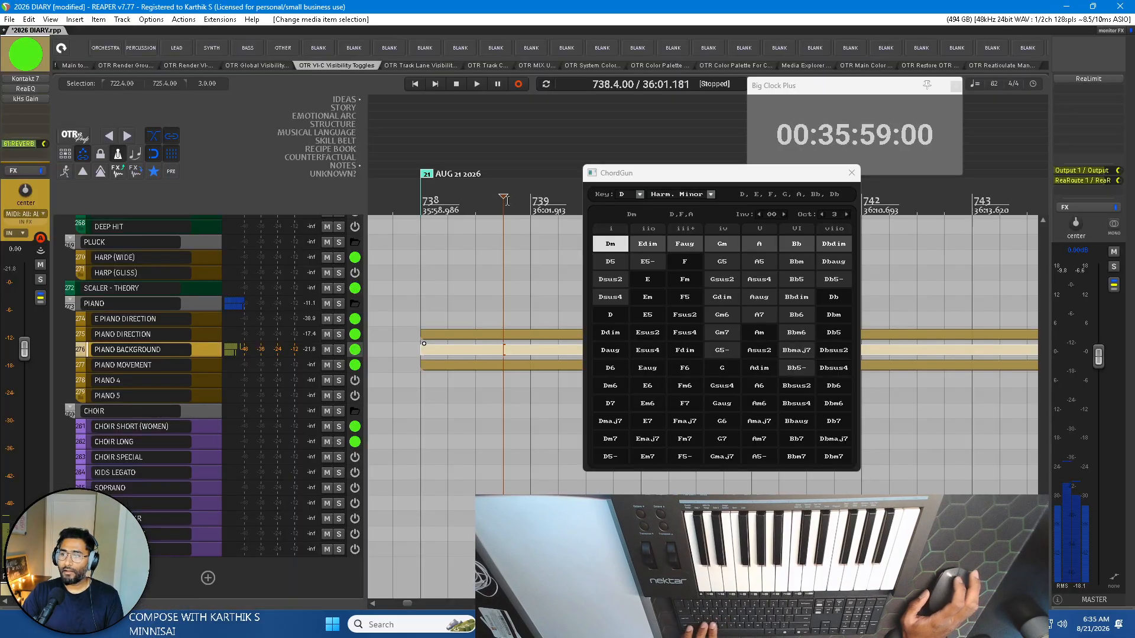
Add a marker named START at bar 739 of the timeline.
{"action": "left_click", "coordinate": [433, 179]}
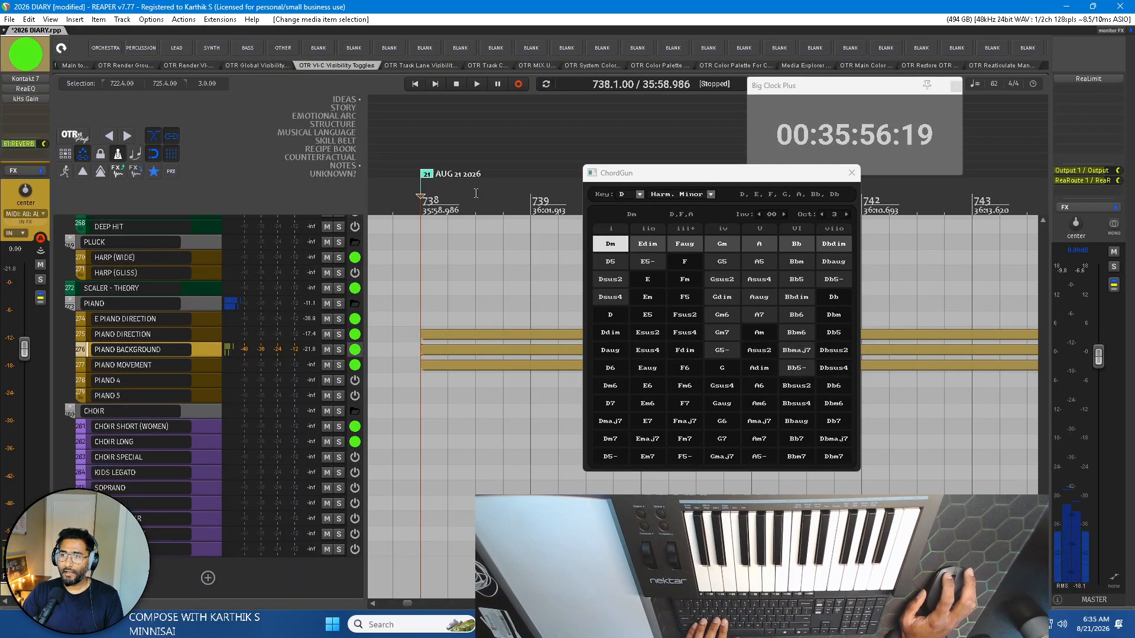
{"action": "left_click", "coordinate": [530, 199]}
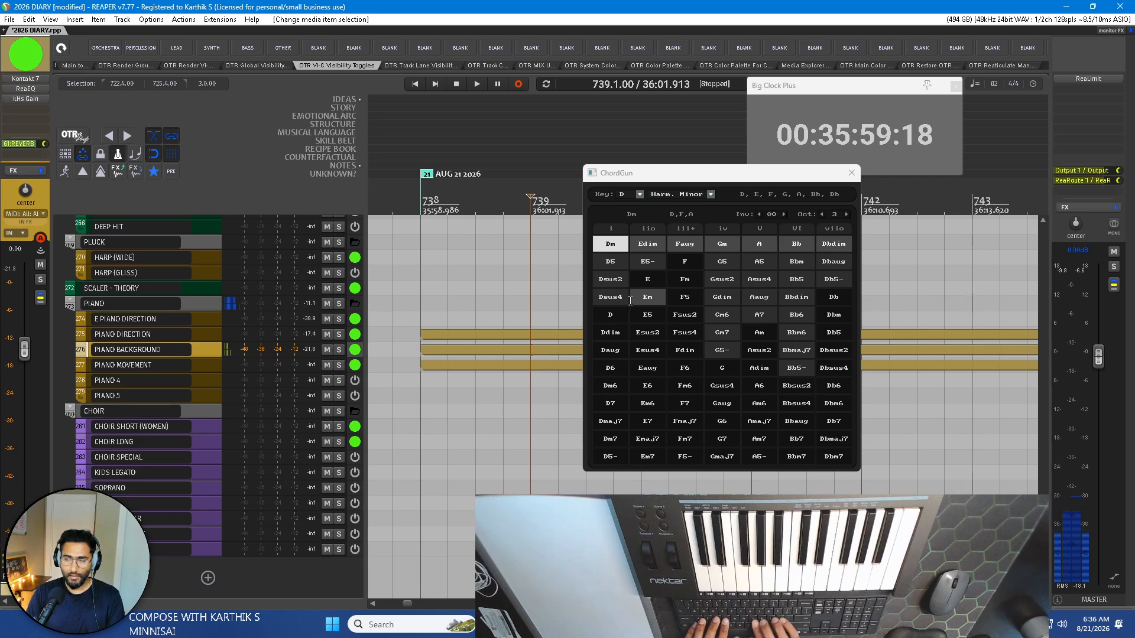
{"action": "key", "text": "shift+m"}
{"action": "type", "text": "START"}
{"action": "key", "text": "Return"}
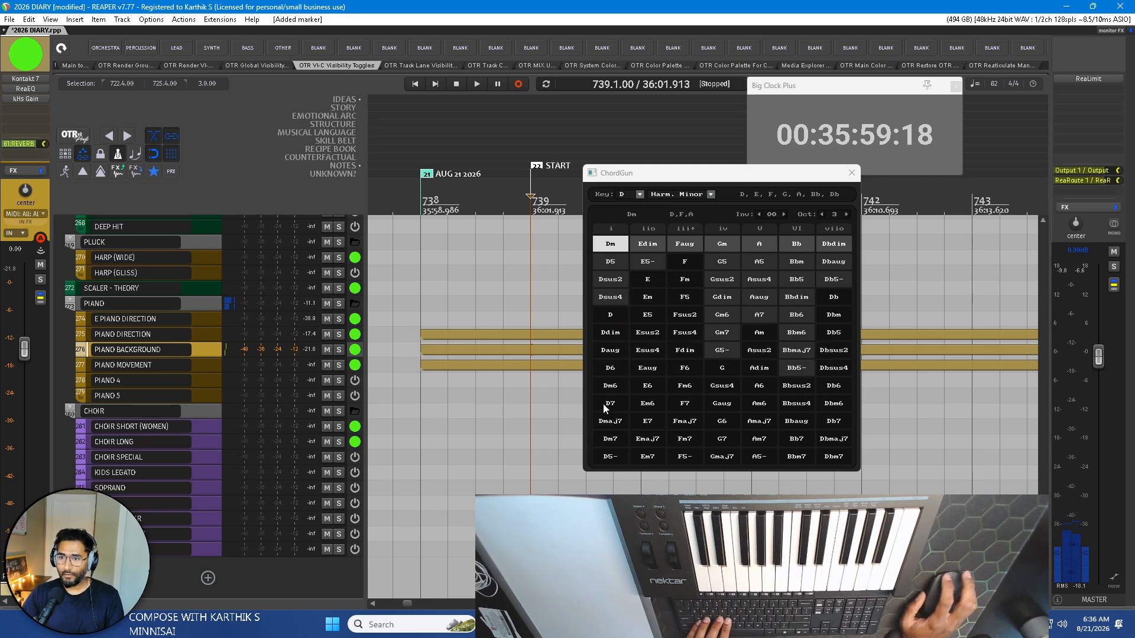
Move the ChordGun window off this screen so it no longer covers the arrangement.
{"action": "double_click", "coordinate": [544, 353]}
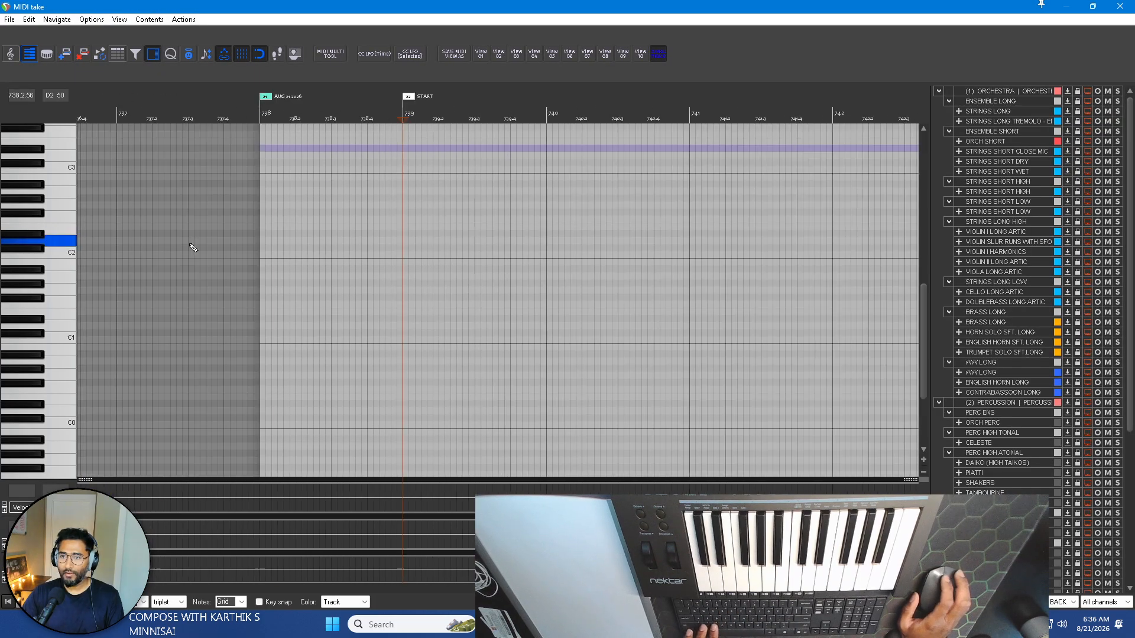
{"action": "left_click", "coordinate": [1118, 7]}
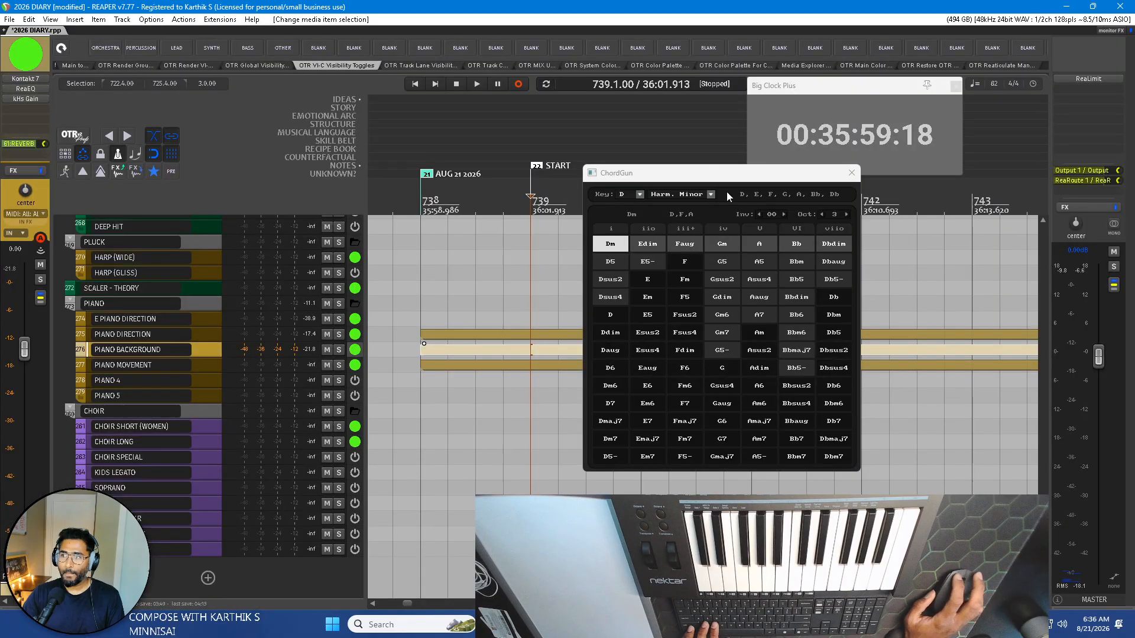
{"action": "left_click", "coordinate": [723, 181]}
{"action": "left_click_drag", "start_coordinate": [728, 172], "coordinate": [0, 130]}
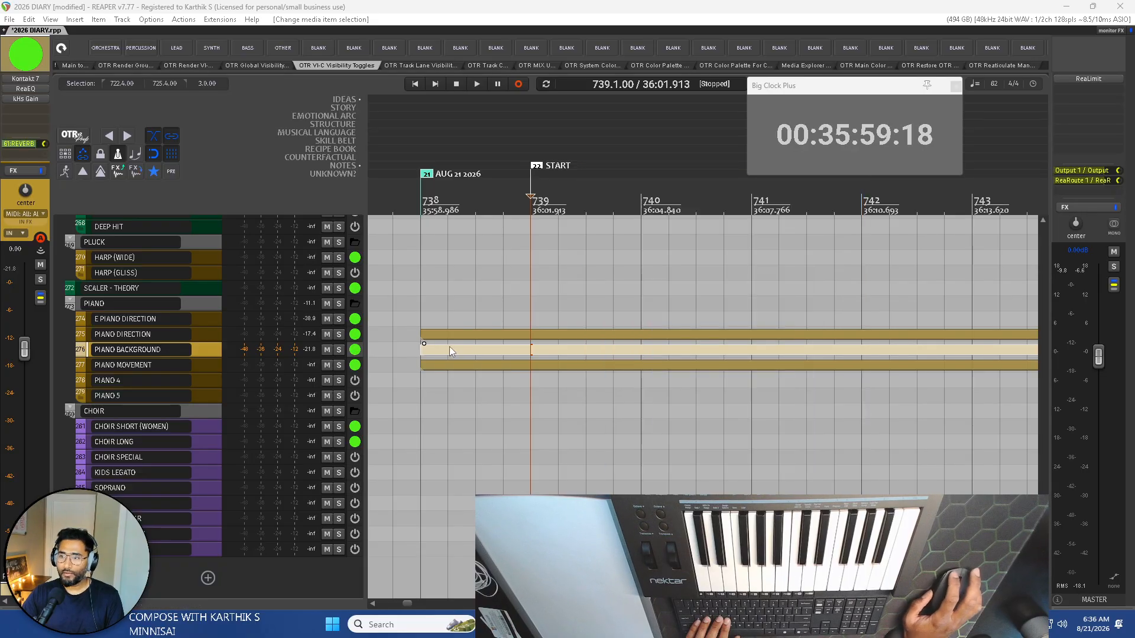
Open the PIANO BACKGROUND item for MIDI editing, coarsen its grid and insert a Dm chord (D2, F2, A2) at the START marker.
{"action": "double_click", "coordinate": [546, 349]}
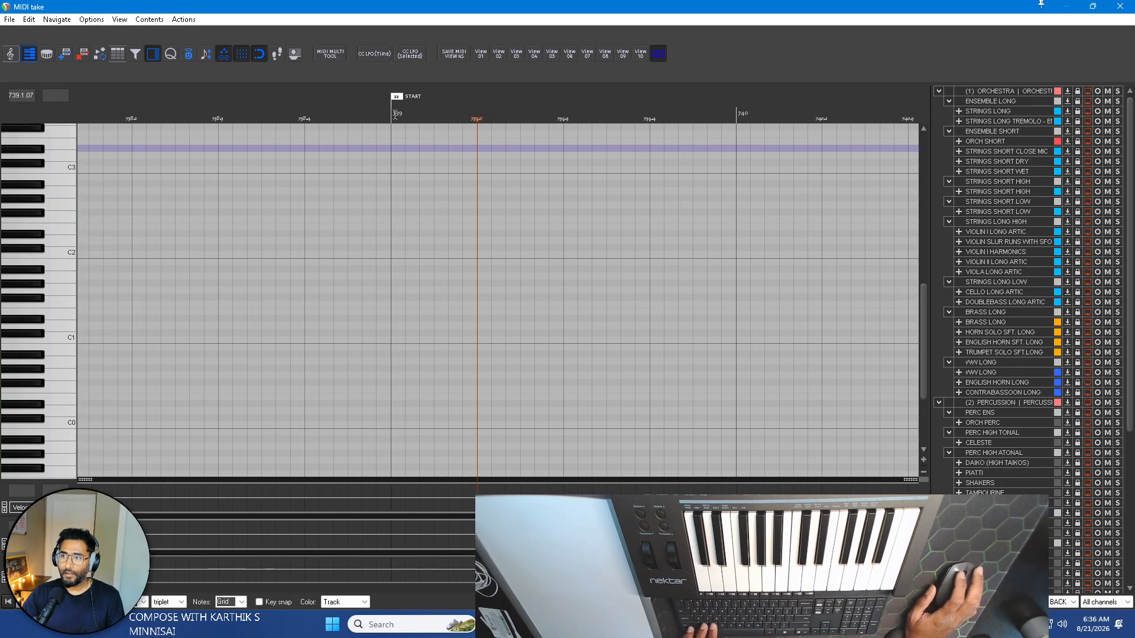
{"action": "left_click", "coordinate": [390, 103]}
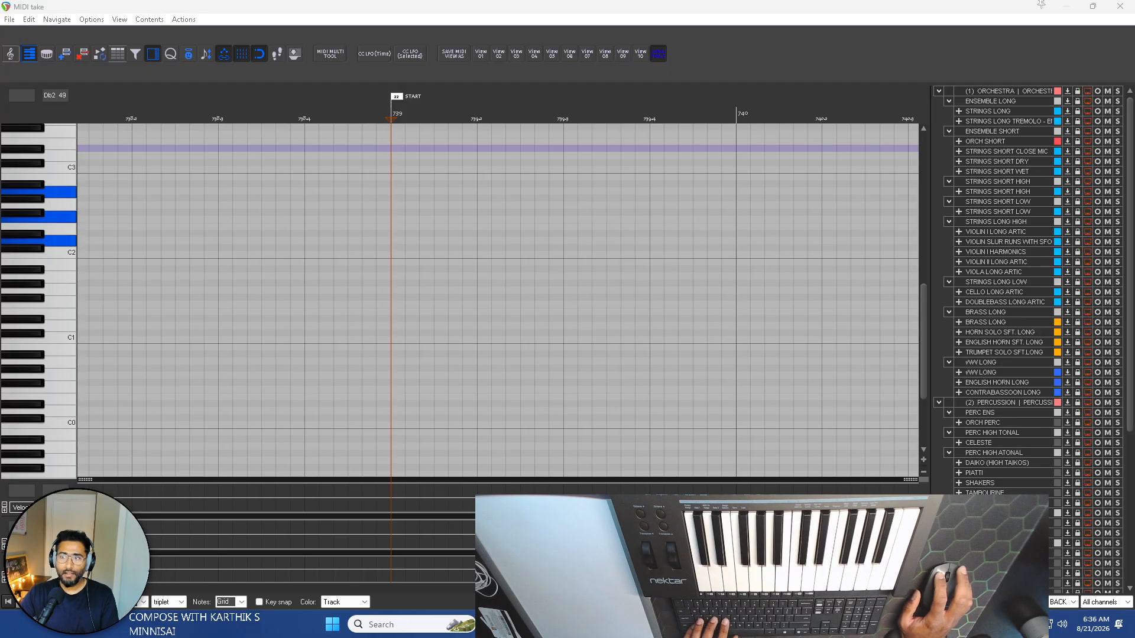
{"action": "left_click", "coordinate": [143, 604]}
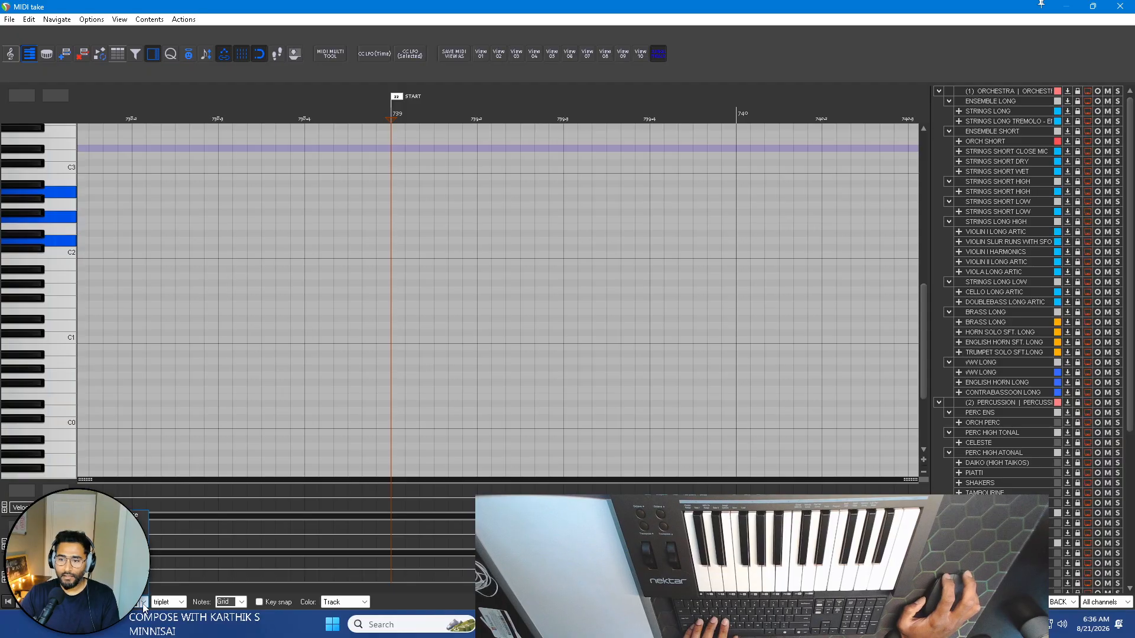
{"action": "scroll", "coordinate": [505, 273], "scroll_direction": "down", "scroll_amount": 2}
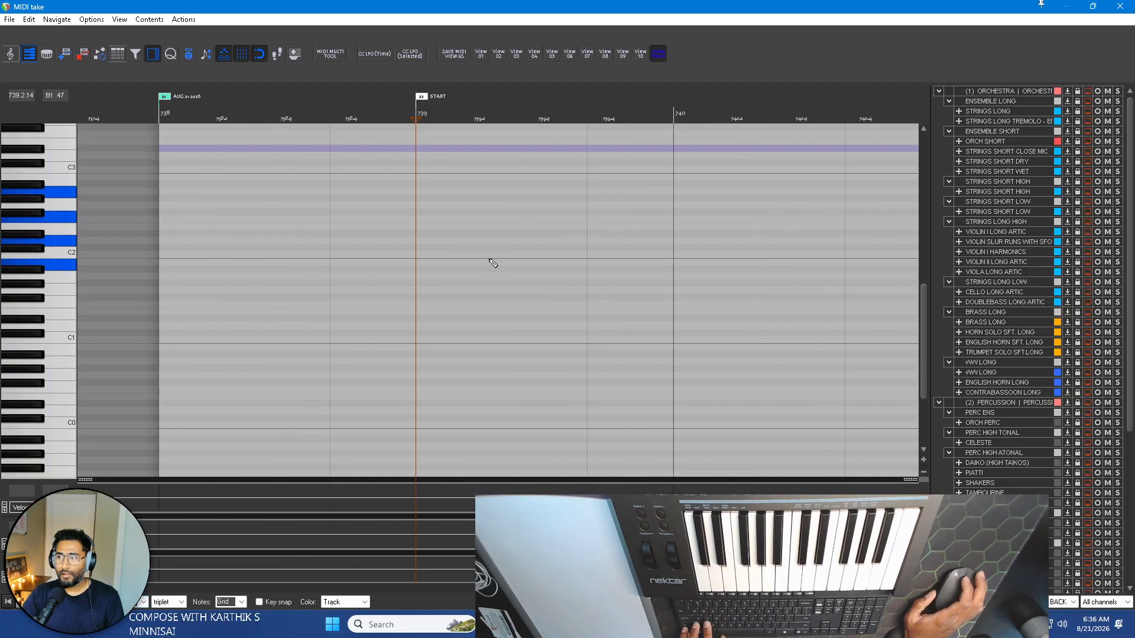
{"action": "left_click", "coordinate": [287, 112]}
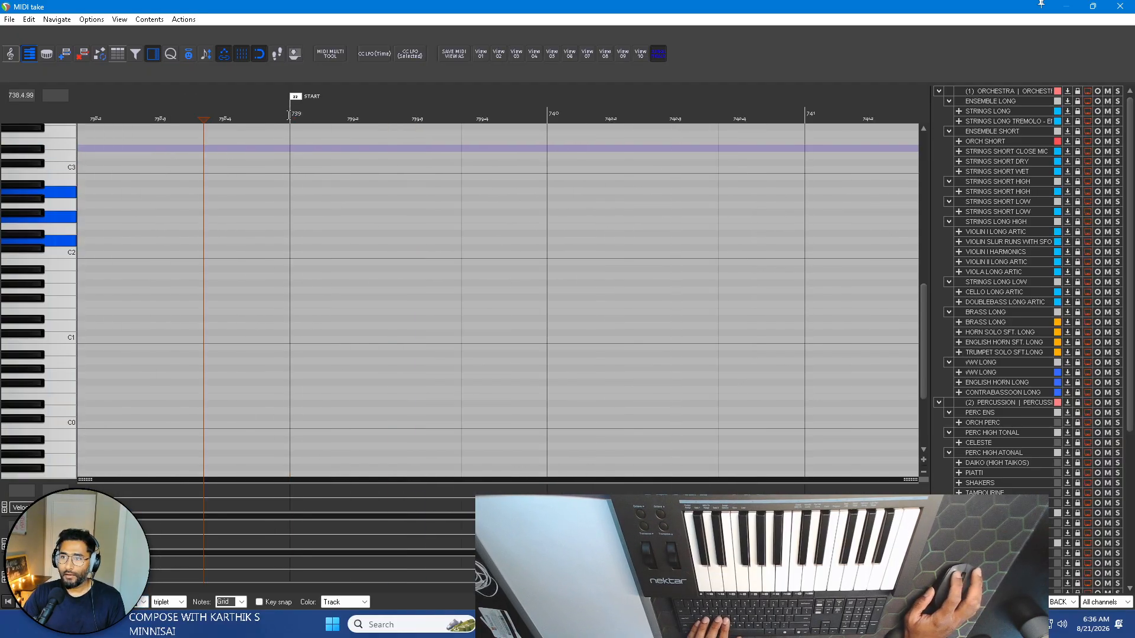
{"action": "left_click", "coordinate": [290, 113]}
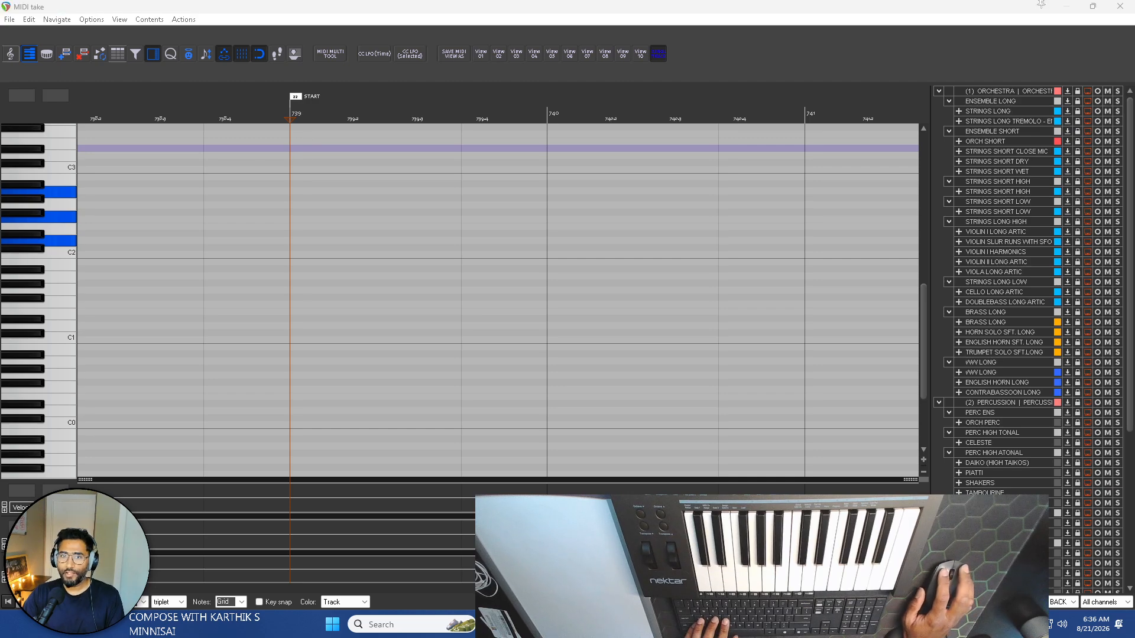
{"action": "key", "text": "shift+1"}
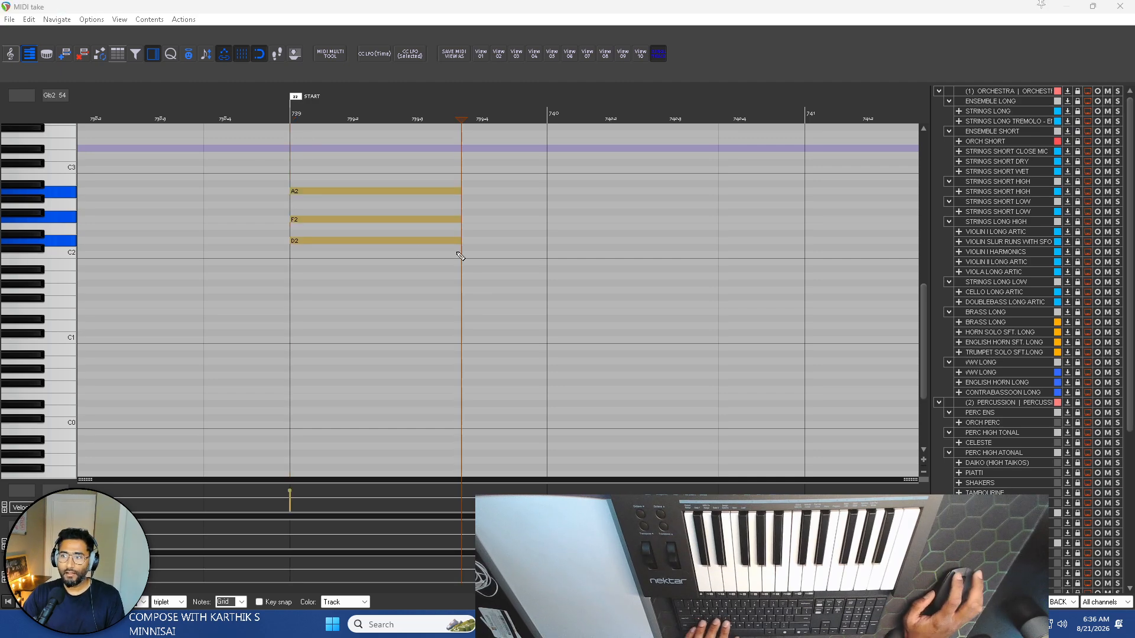
Select the three Dm chord notes and extend them to bar 740.
{"action": "left_click_drag", "start_coordinate": [490, 266], "coordinate": [404, 167]}
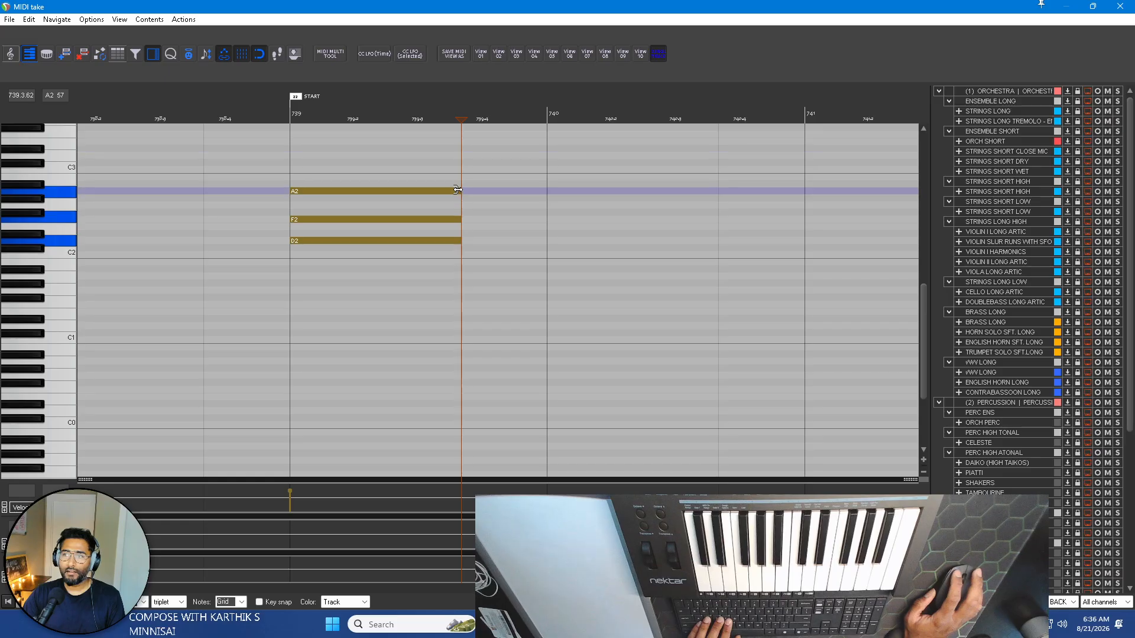
{"action": "left_click_drag", "start_coordinate": [461, 191], "coordinate": [548, 193]}
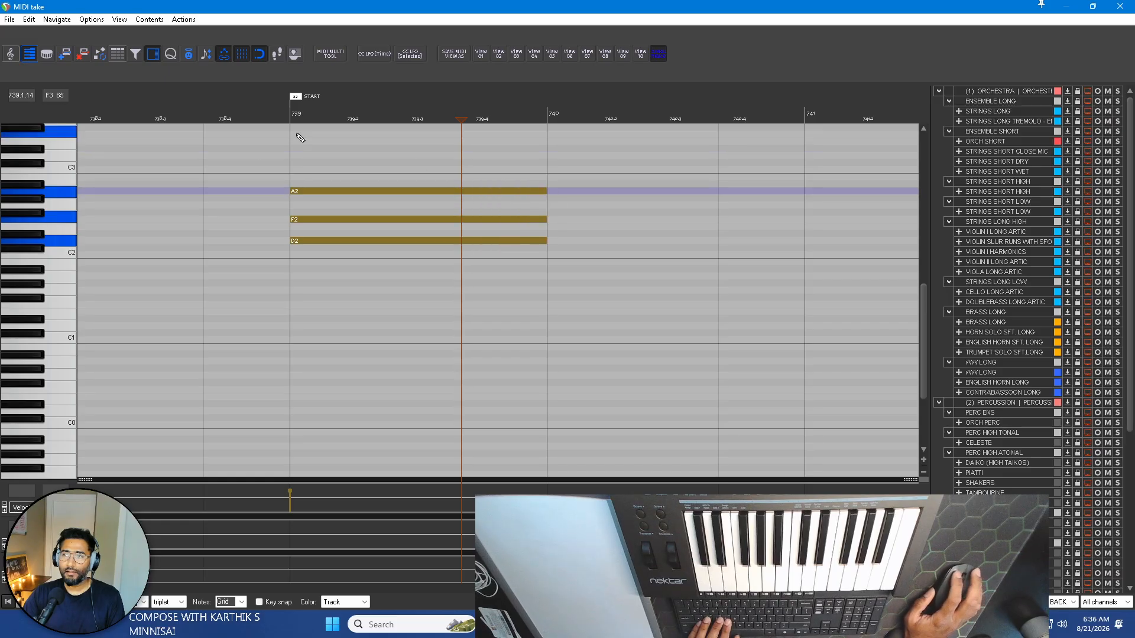
{"action": "scroll", "coordinate": [26, 233], "scroll_direction": "up", "scroll_amount": 1}
{"action": "scroll", "coordinate": [26, 233], "scroll_direction": "up", "scroll_amount": 1}
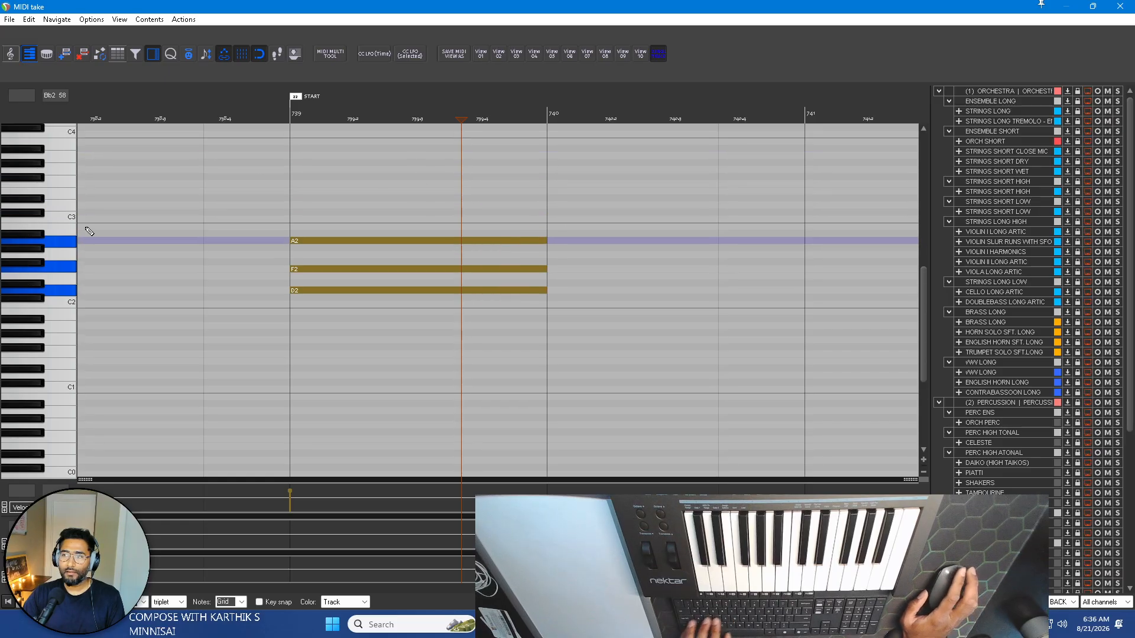
Try to insert the Faug chord (F2, A2, Db3) at bar 740.
{"action": "left_click", "coordinate": [548, 114]}
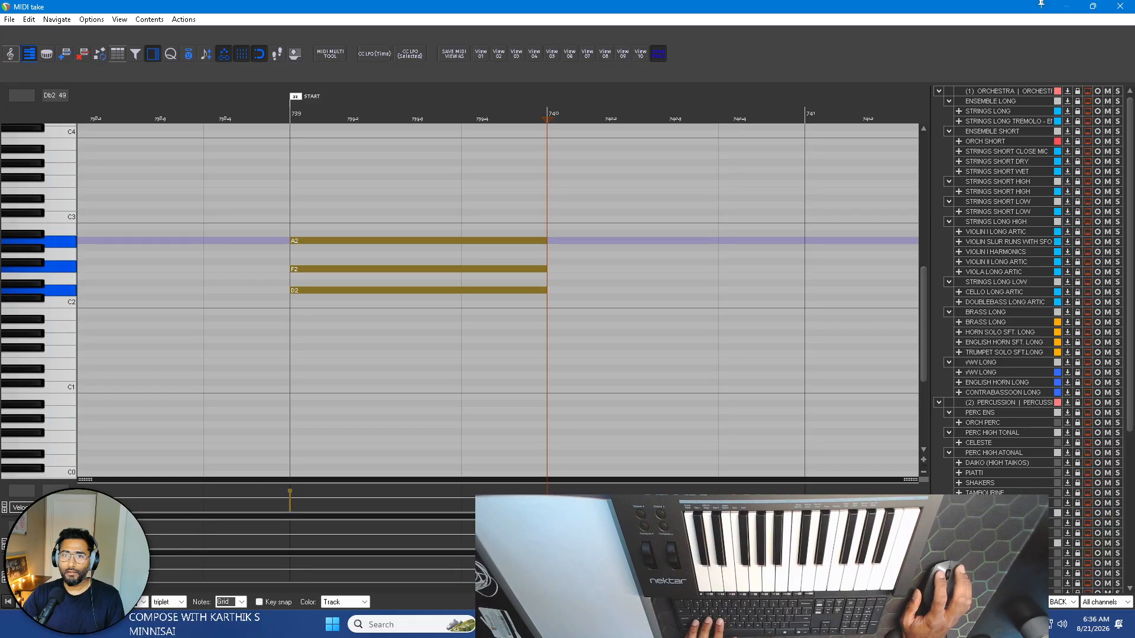
{"action": "scroll", "coordinate": [391, 355], "scroll_direction": "down", "scroll_amount": 3}
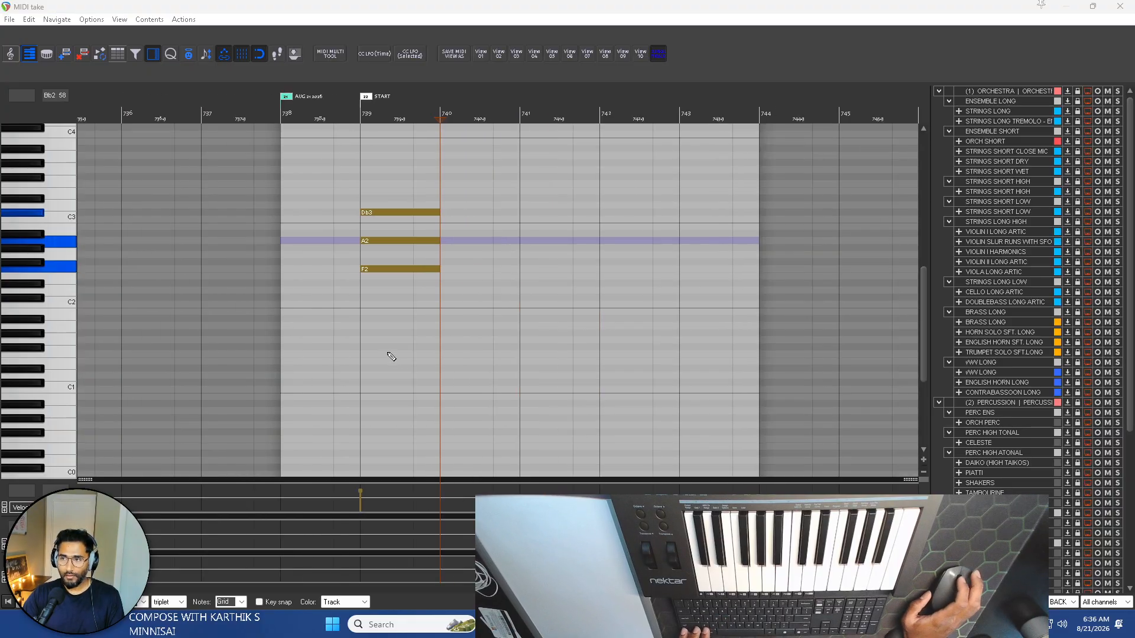
{"action": "scroll", "coordinate": [418, 239], "scroll_direction": "up", "scroll_amount": 2}
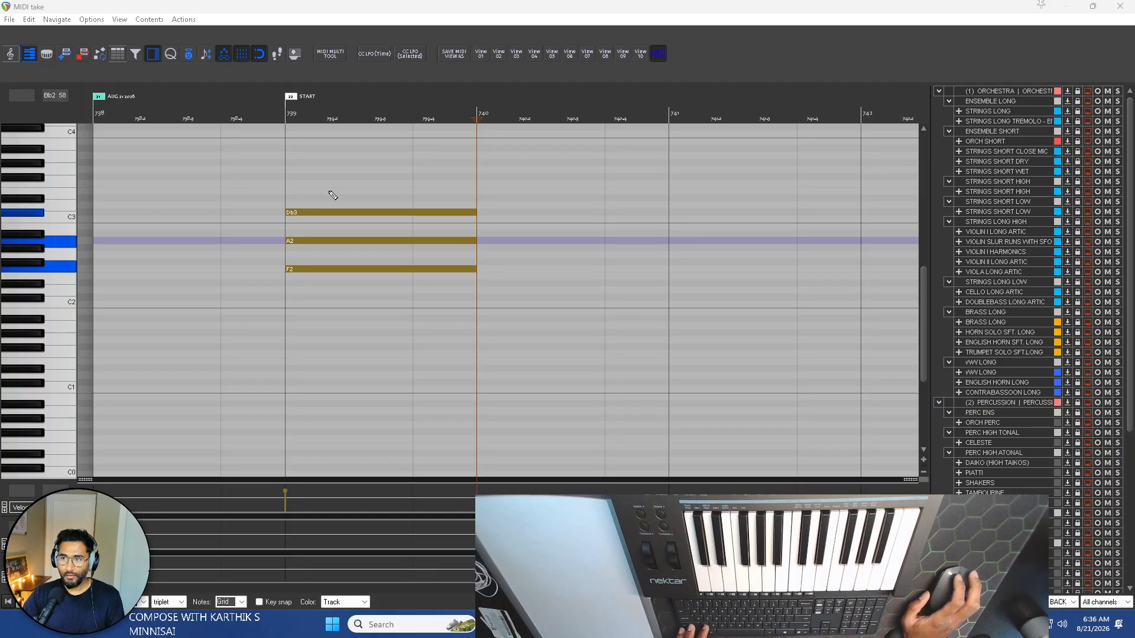
Undo the last chord and note length changes, then extend the Dm notes to bar 740 again.
{"action": "left_click", "coordinate": [302, 5]}
{"action": "key", "text": "ctrl+z"}
{"action": "key", "text": "ctrl+z"}
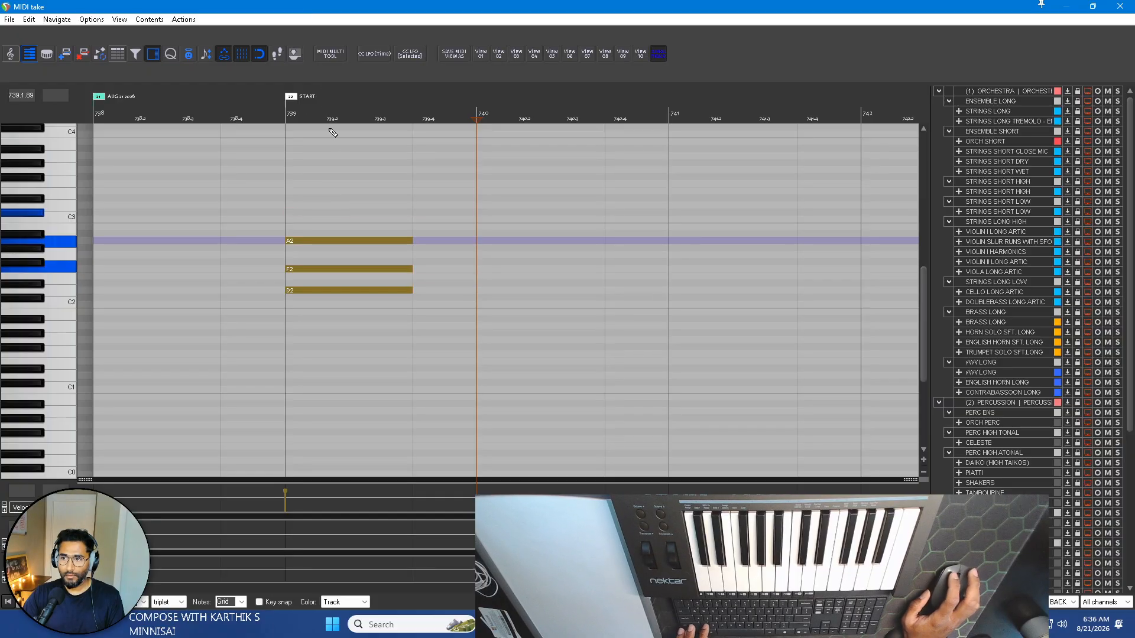
{"action": "left_click", "coordinate": [337, 182]}
{"action": "left_click_drag", "start_coordinate": [436, 306], "coordinate": [482, 237]}
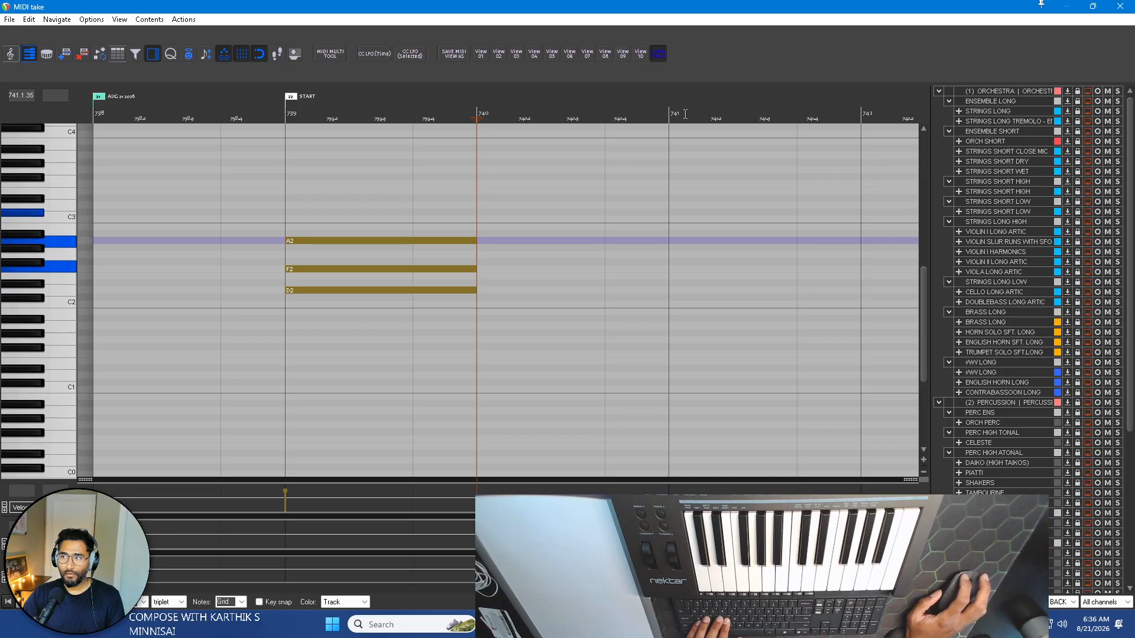
Try again to insert the Faug chord at bar 740, then undo the chord and note length changes.
{"action": "left_click", "coordinate": [665, 117]}
{"action": "left_click", "coordinate": [477, 117]}
{"action": "scroll", "coordinate": [467, 132], "scroll_direction": "right", "scroll_amount": 2}
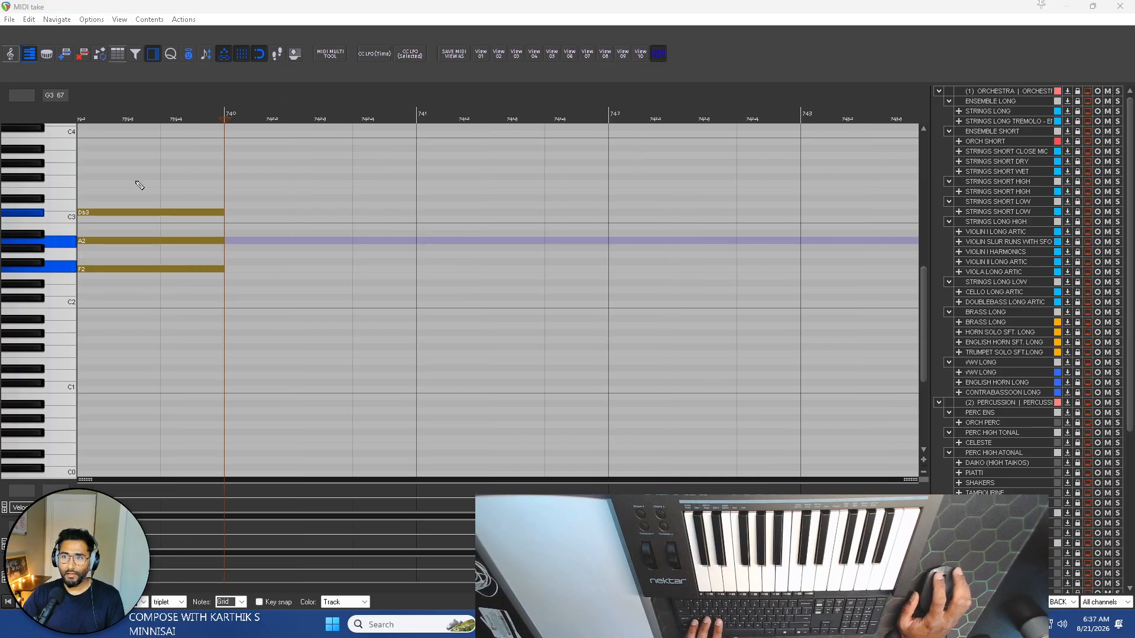
{"action": "scroll", "coordinate": [185, 190], "scroll_direction": "down", "scroll_amount": 5}
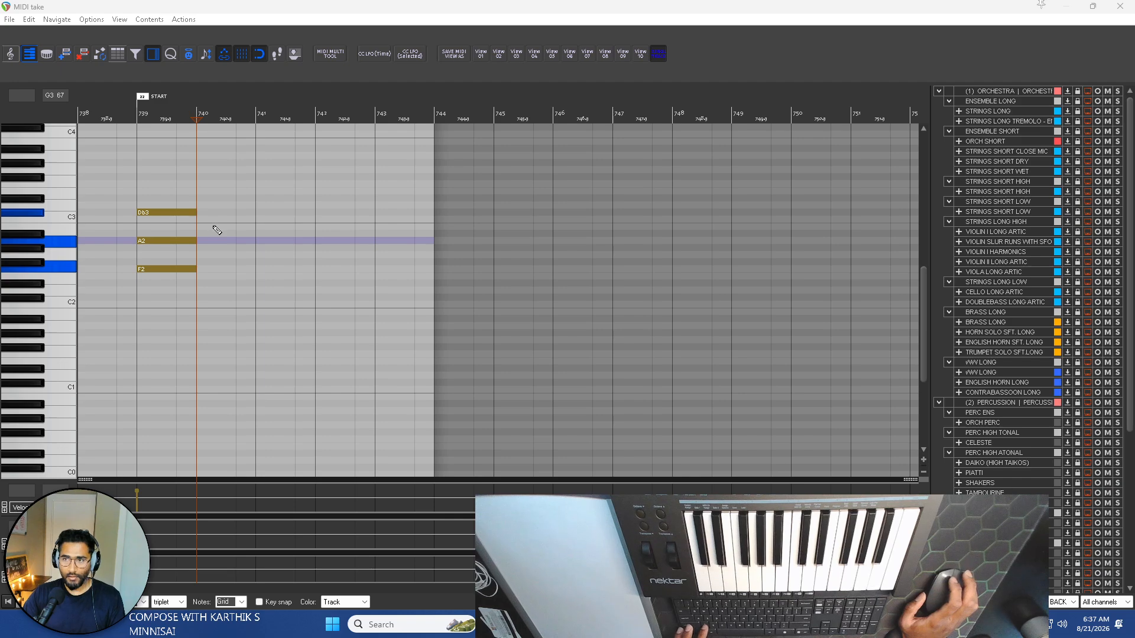
{"action": "left_click", "coordinate": [197, 6]}
{"action": "key", "text": "ctrl+z"}
{"action": "key", "text": "ctrl+z"}
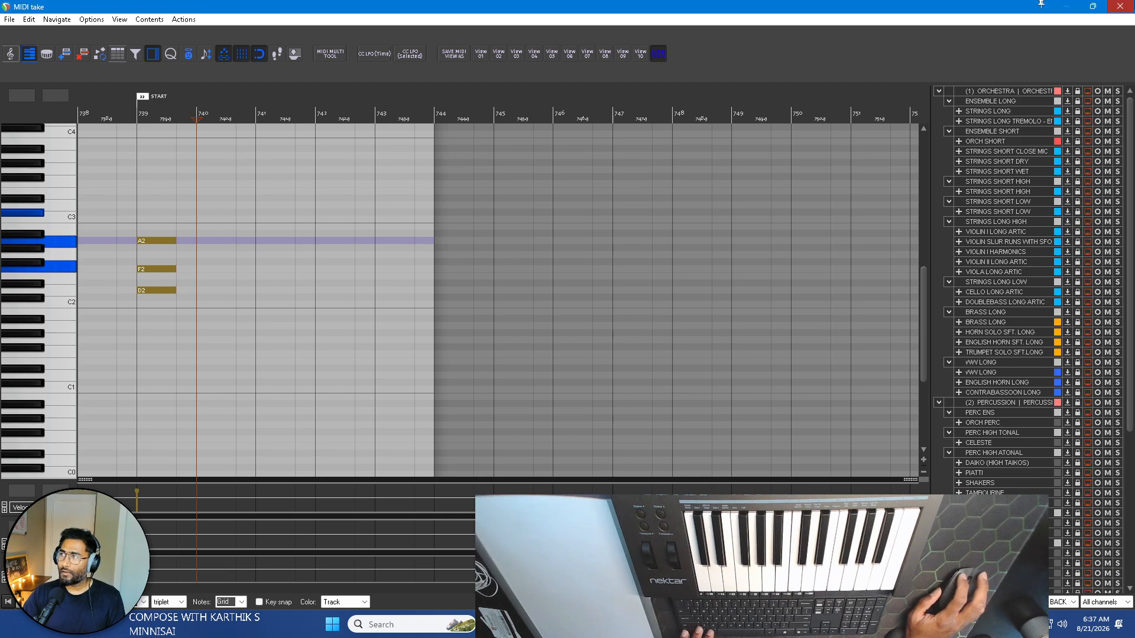
Replace the PIANO BACKGROUND item with a new empty MIDI item from about 737.4 to 744.3.
{"action": "left_click", "coordinate": [1120, 6]}
{"action": "left_click", "coordinate": [547, 349]}
{"action": "key", "text": "Delete"}
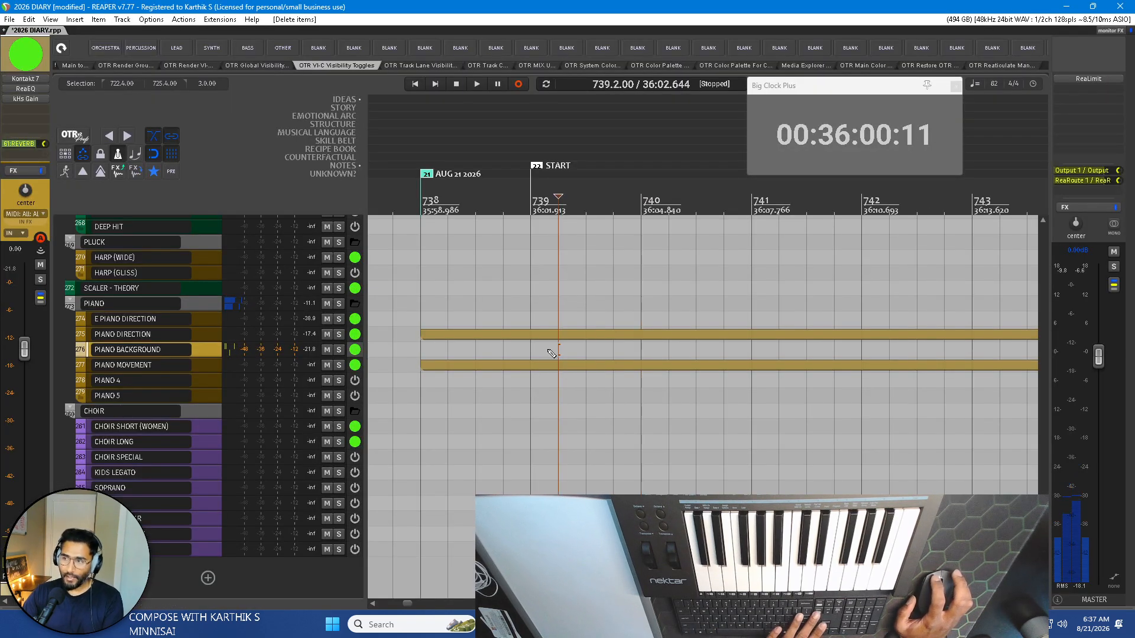
{"action": "scroll", "coordinate": [520, 333], "scroll_direction": "down", "scroll_amount": 3}
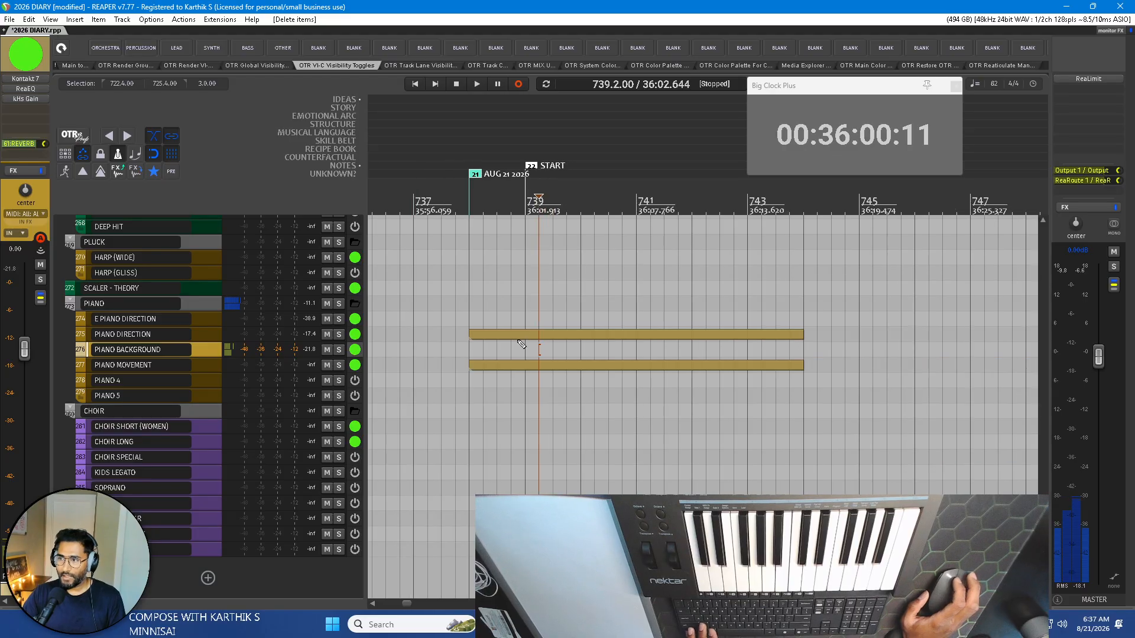
{"action": "left_click_drag", "start_coordinate": [457, 350], "coordinate": [813, 348]}
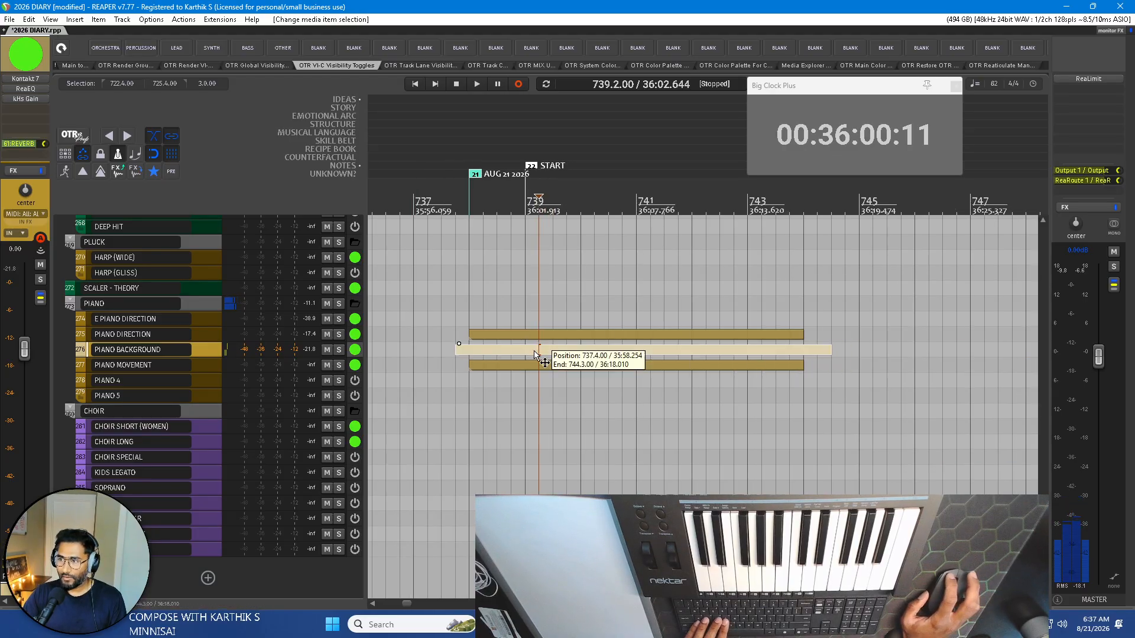
Insert the Dm, Faug, Gm and A chords back to back from the START marker in the new PIANO BACKGROUND item.
{"action": "double_click", "coordinate": [534, 350]}
{"action": "scroll", "coordinate": [214, 194], "scroll_direction": "up", "scroll_amount": 1}
{"action": "scroll", "coordinate": [248, 189], "scroll_direction": "left", "scroll_amount": 3}
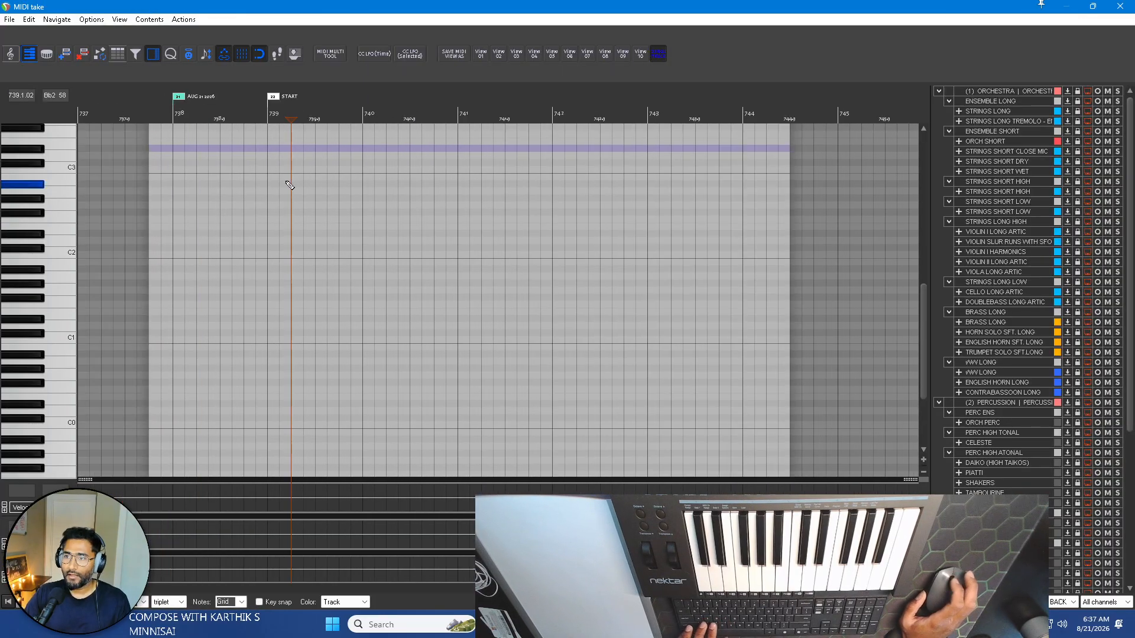
{"action": "left_click", "coordinate": [271, 114]}
{"action": "scroll", "coordinate": [307, 184], "scroll_direction": "up", "scroll_amount": 3}
{"action": "scroll", "coordinate": [48, 267], "scroll_direction": "up", "scroll_amount": 1}
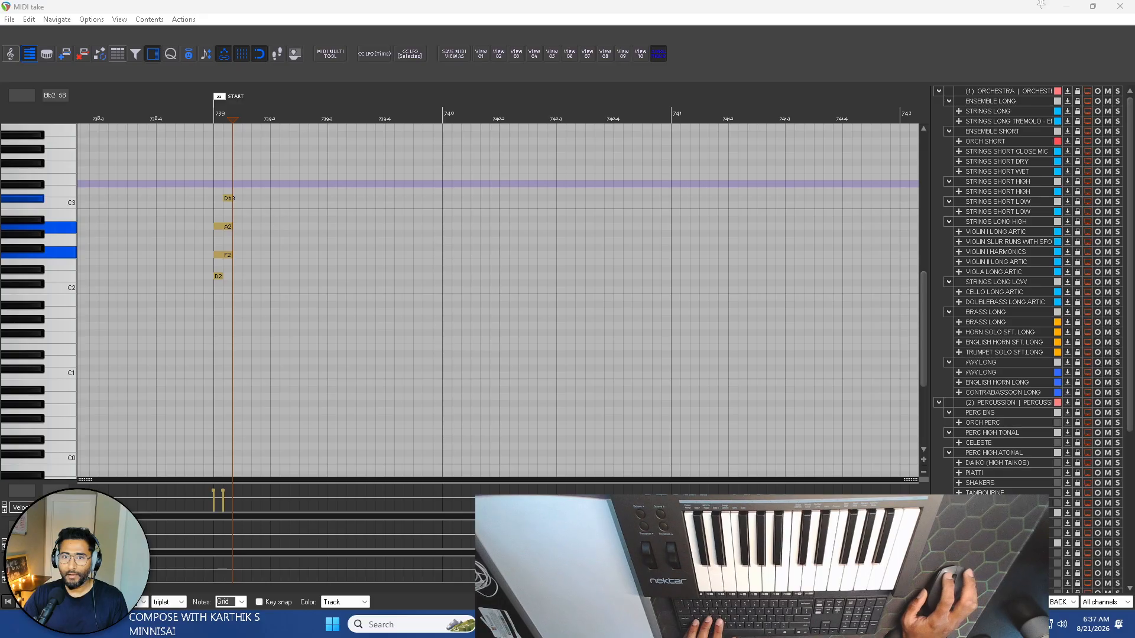
{"action": "scroll", "coordinate": [230, 166], "scroll_direction": "up", "scroll_amount": 4}
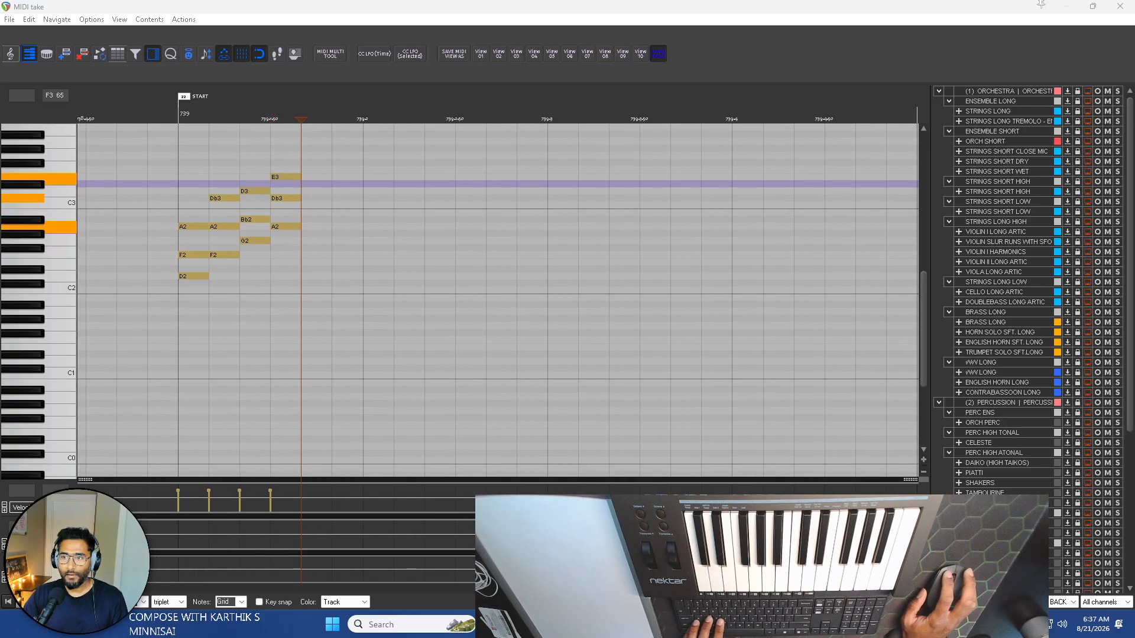
Undo the insertion of the four short chords so the PIANO BACKGROUND item is empty.
{"action": "scroll", "coordinate": [271, 298], "scroll_direction": "up", "scroll_amount": 3}
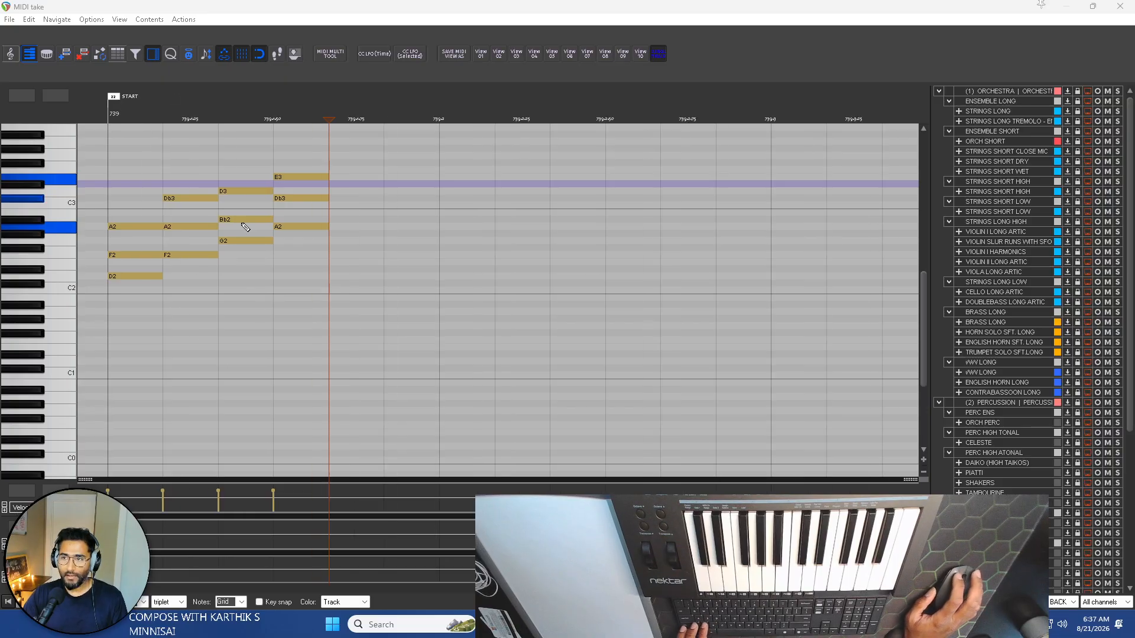
{"action": "left_click", "coordinate": [221, 12]}
{"action": "key", "text": "ctrl+z"}
{"action": "key", "text": "ctrl+z"}
{"action": "key", "text": "ctrl+z"}
{"action": "key", "text": "ctrl+z"}
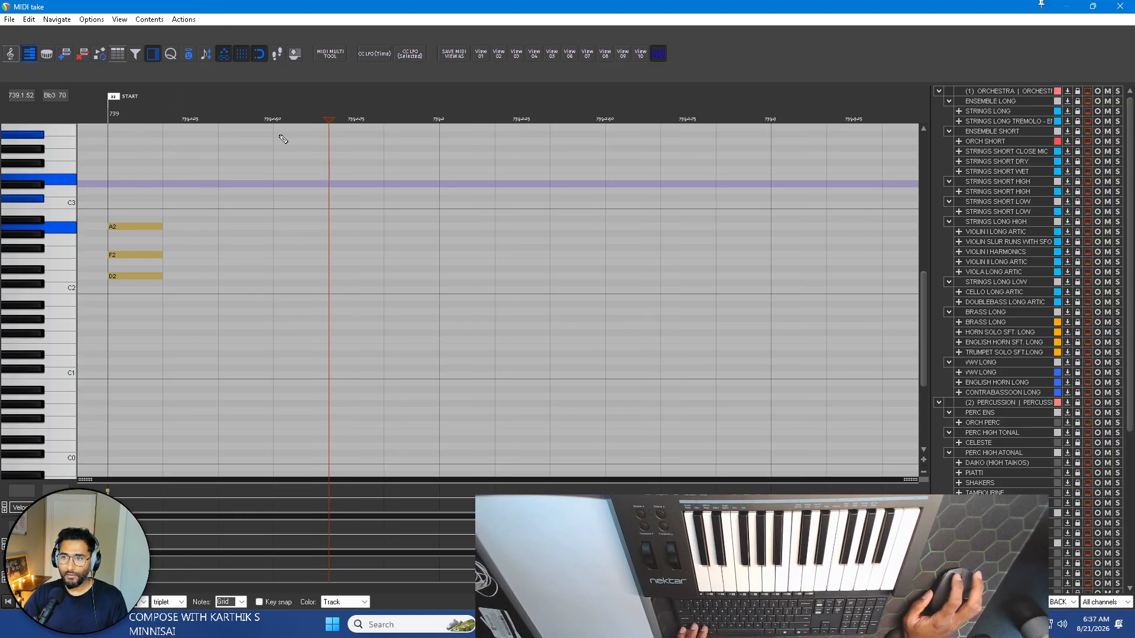
Choose a longer triplet grid division and insert Dm, Faug, Gm and A chords back to back from the START marker at bar 739.
{"action": "left_click", "coordinate": [142, 603]}
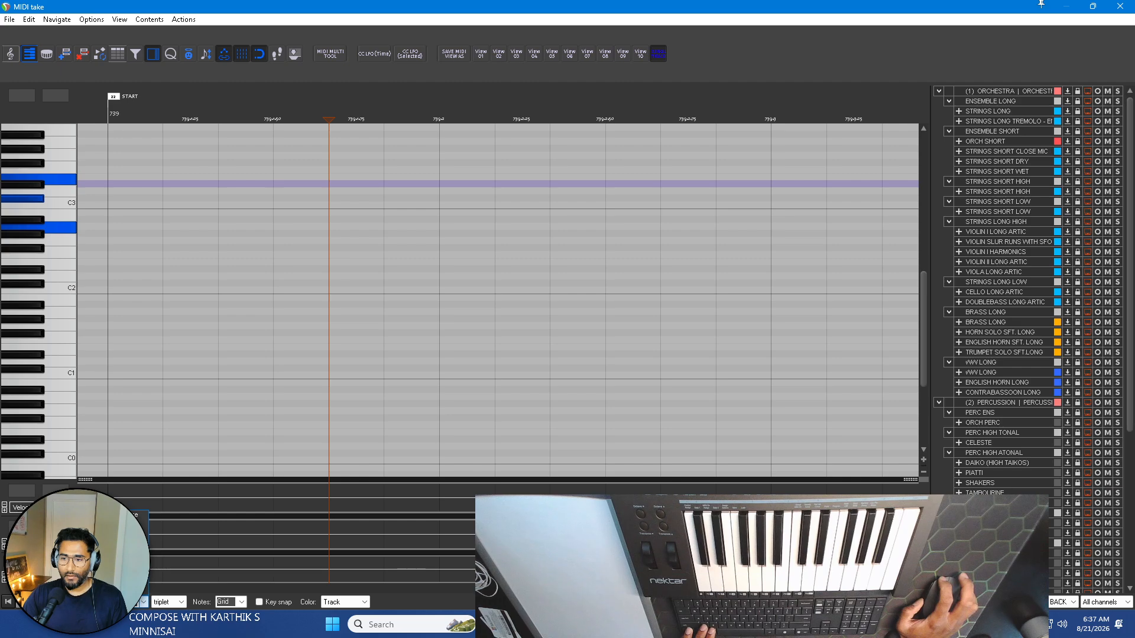
{"action": "left_click", "coordinate": [134, 563]}
{"action": "scroll", "coordinate": [208, 284], "scroll_direction": "down", "scroll_amount": 2}
{"action": "left_click", "coordinate": [158, 113]}
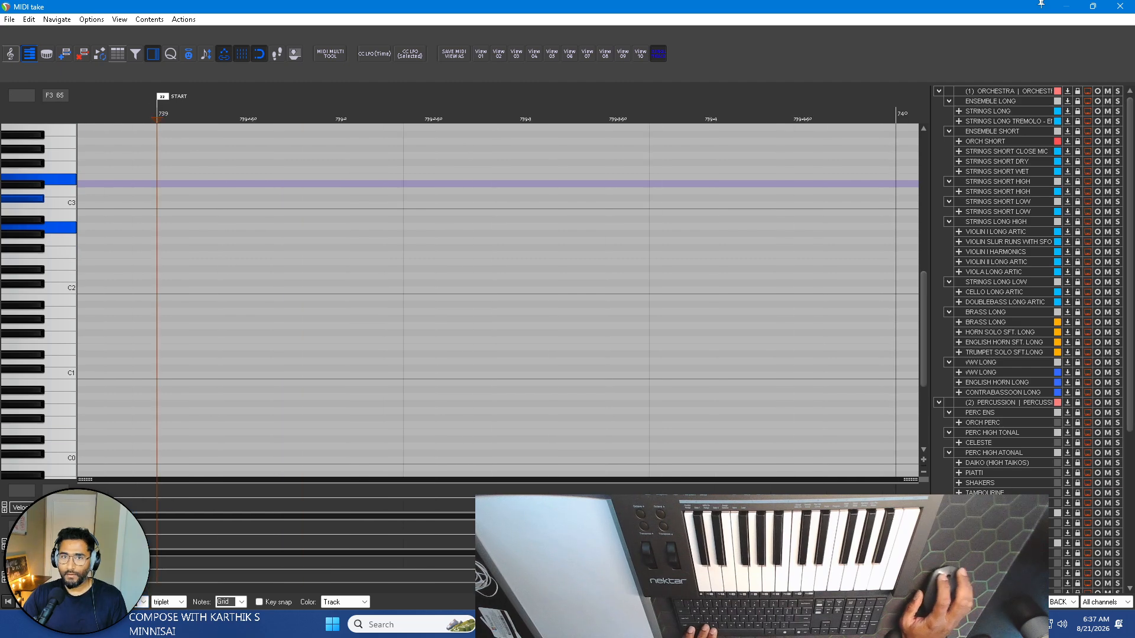
{"action": "key", "text": "shift+1"}
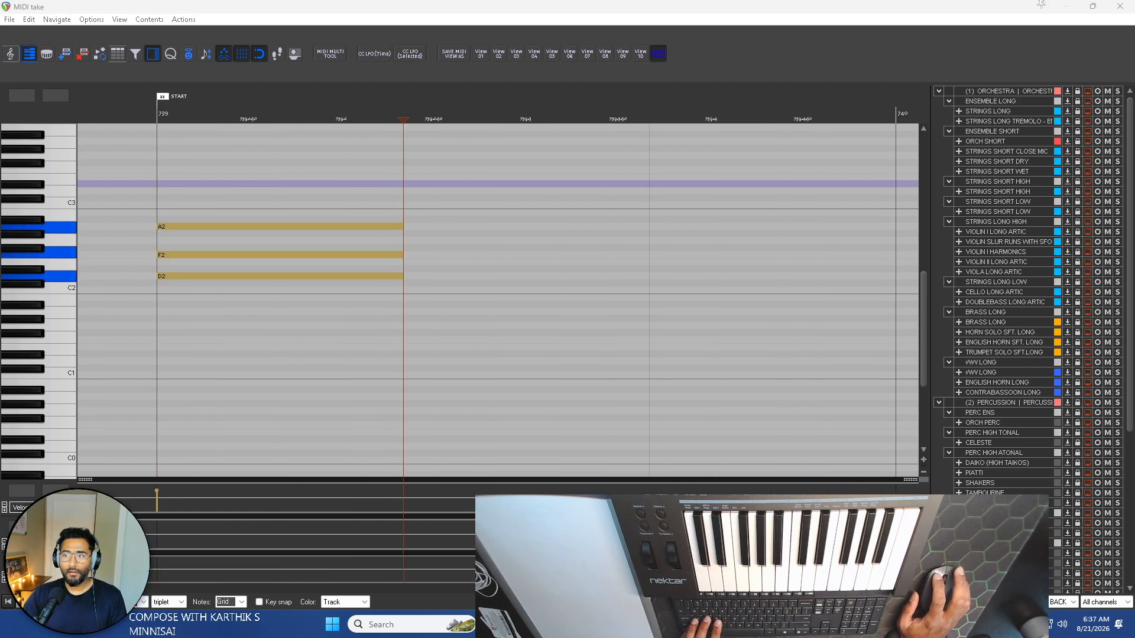
{"action": "key", "text": "shift+3"}
{"action": "key", "text": "shift+4"}
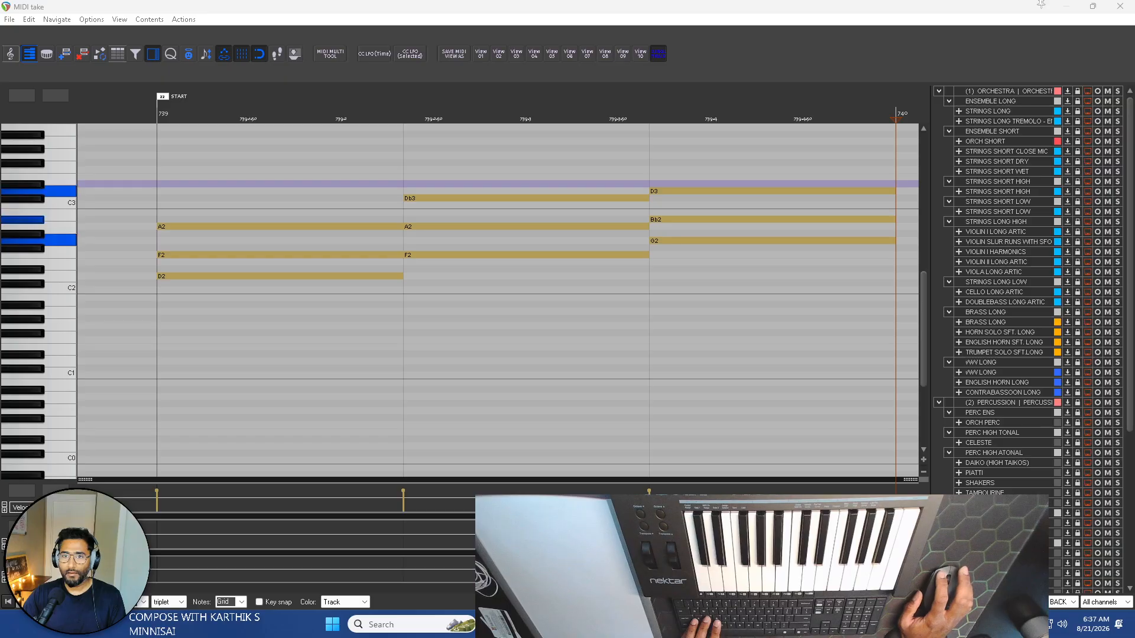
{"action": "key", "text": "shift+5"}
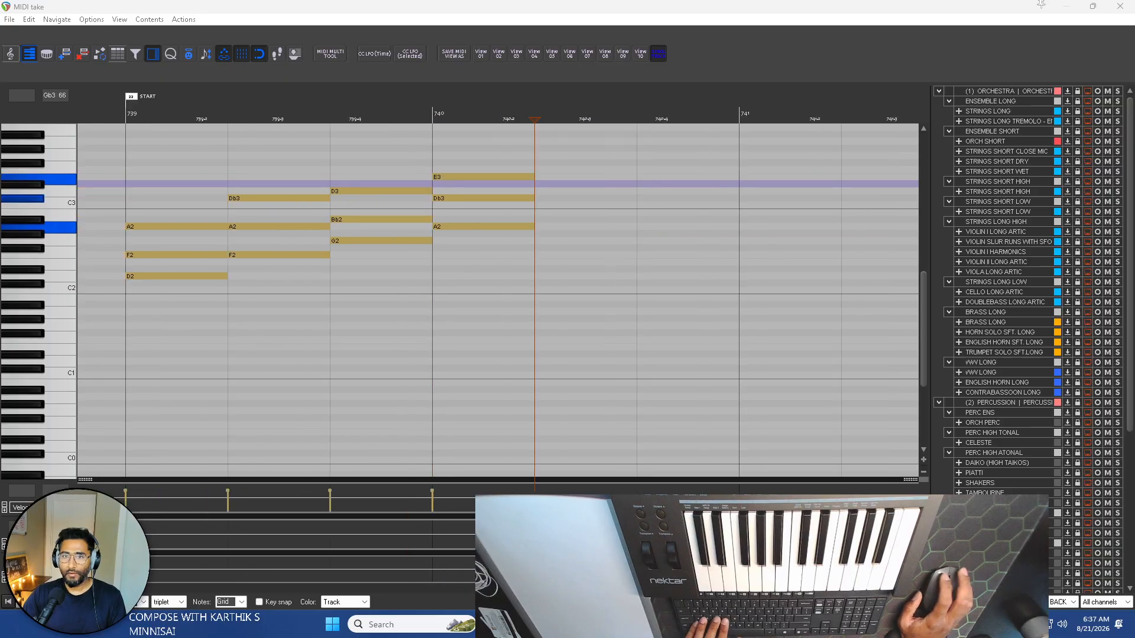
Append Dm, Edim, Faug, Gm, Dm, Faug, Gm, A, Bb, A, Bb and Dbdim chords back to back until about bar 744.3.
{"action": "key", "text": "shift+1"}
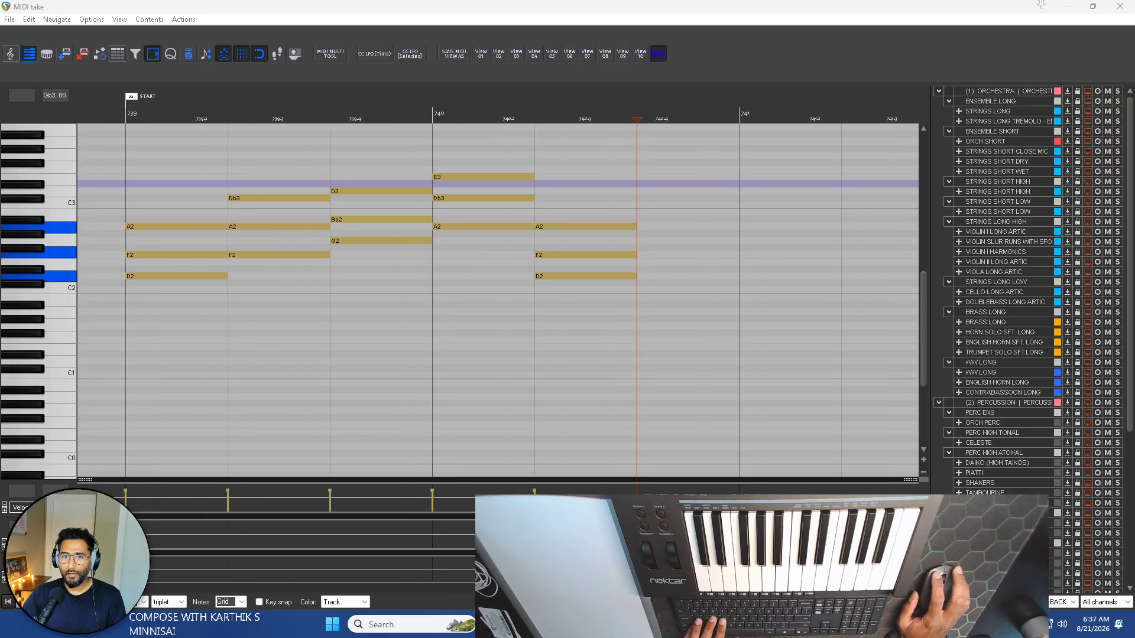
{"action": "key", "text": "shift+2"}
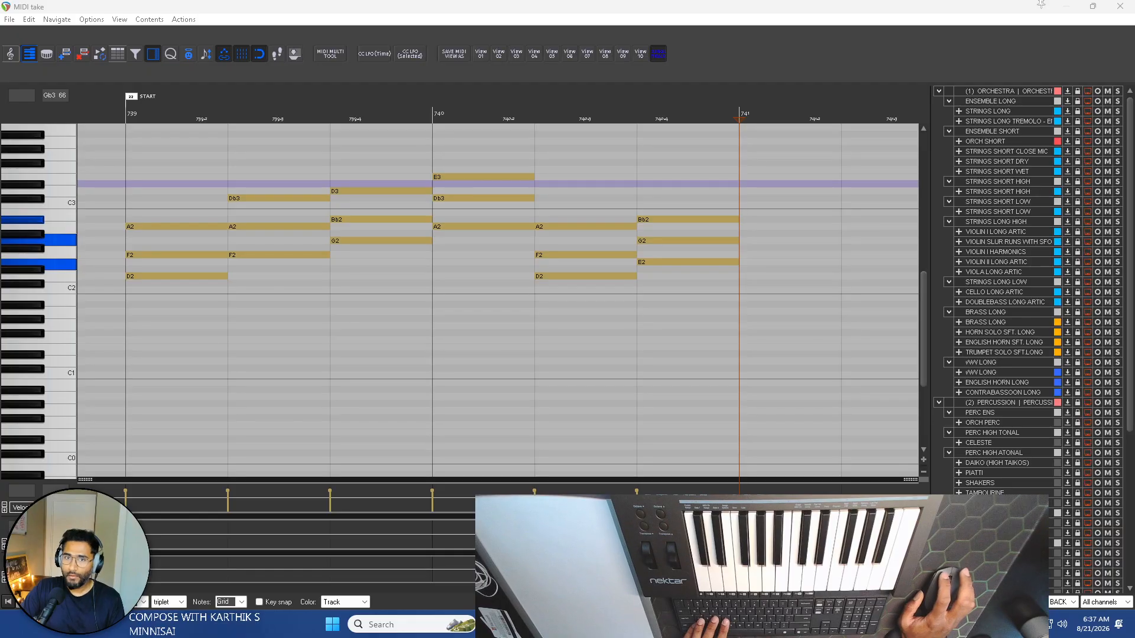
{"action": "key", "text": "shift+3"}
{"action": "key", "text": "shift+4"}
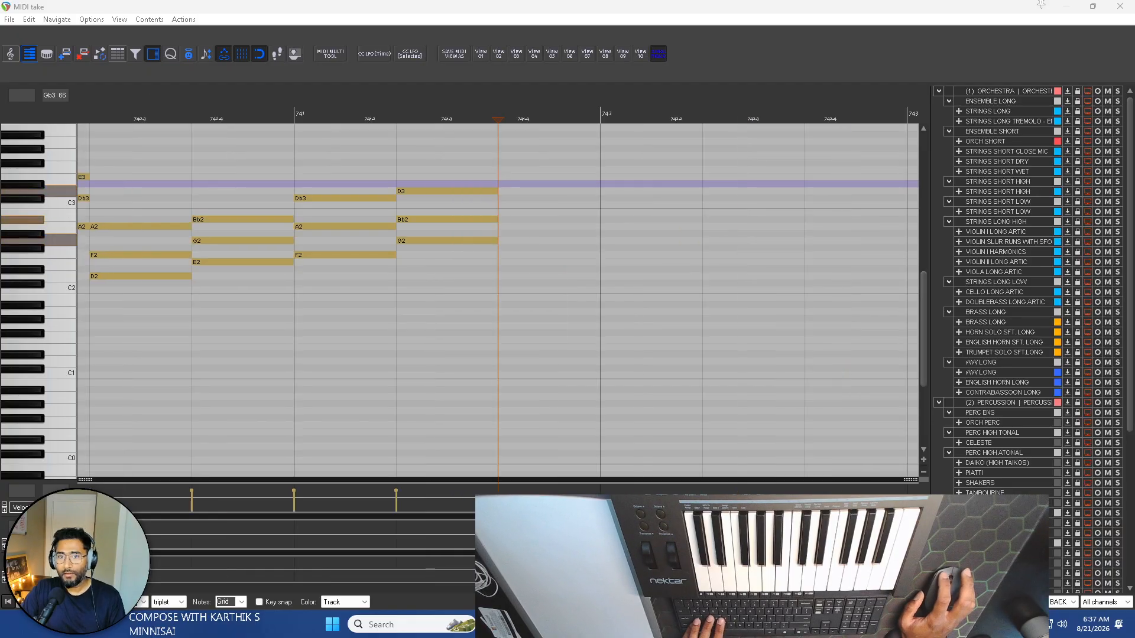
{"action": "scroll", "coordinate": [343, 171], "scroll_direction": "down", "scroll_amount": 3}
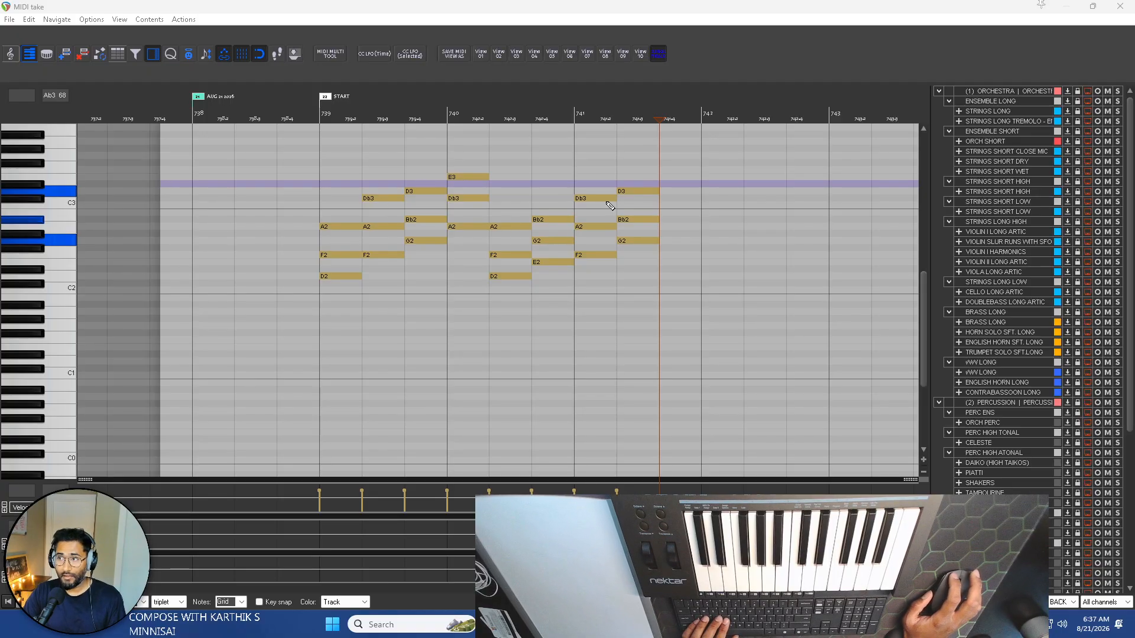
{"action": "scroll", "coordinate": [658, 142], "scroll_direction": "right", "scroll_amount": 3}
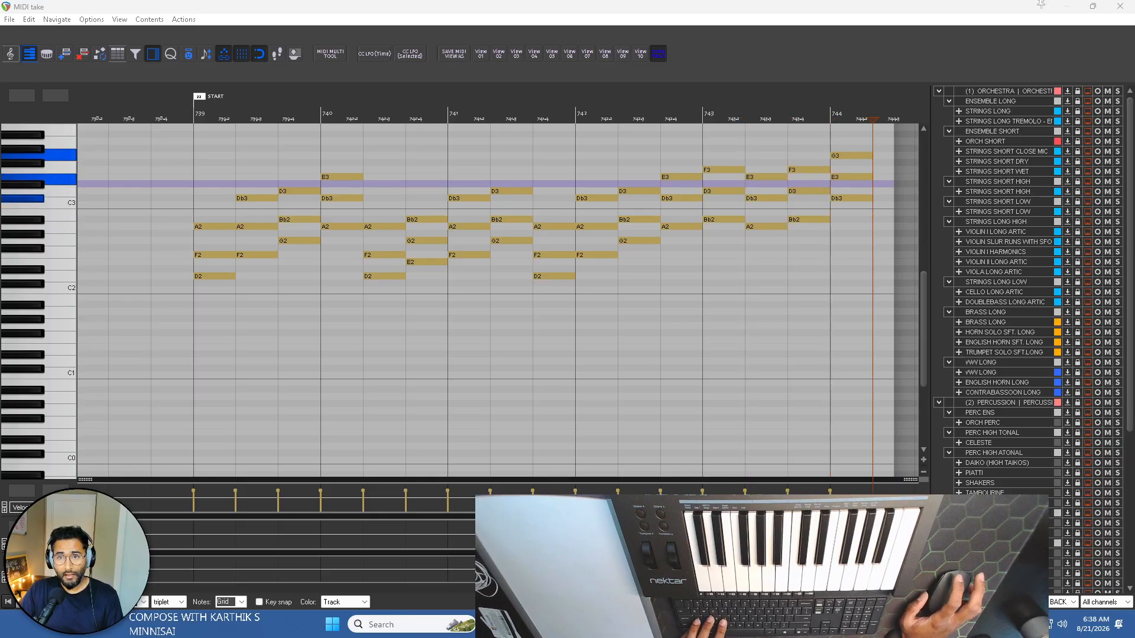
Extend the end of the PIANO BACKGROUND item past the last chord to about bar 748.
{"action": "scroll", "coordinate": [435, 240], "scroll_direction": "down", "scroll_amount": 3}
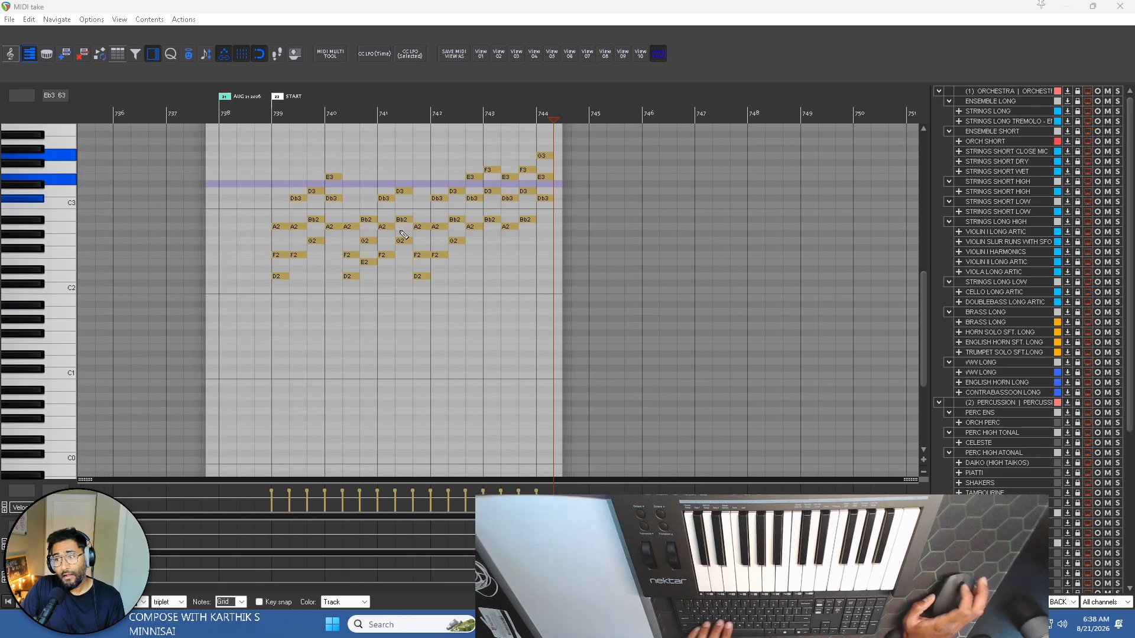
{"action": "scroll", "coordinate": [440, 212], "scroll_direction": "up", "scroll_amount": 2}
{"action": "key", "text": "space"}
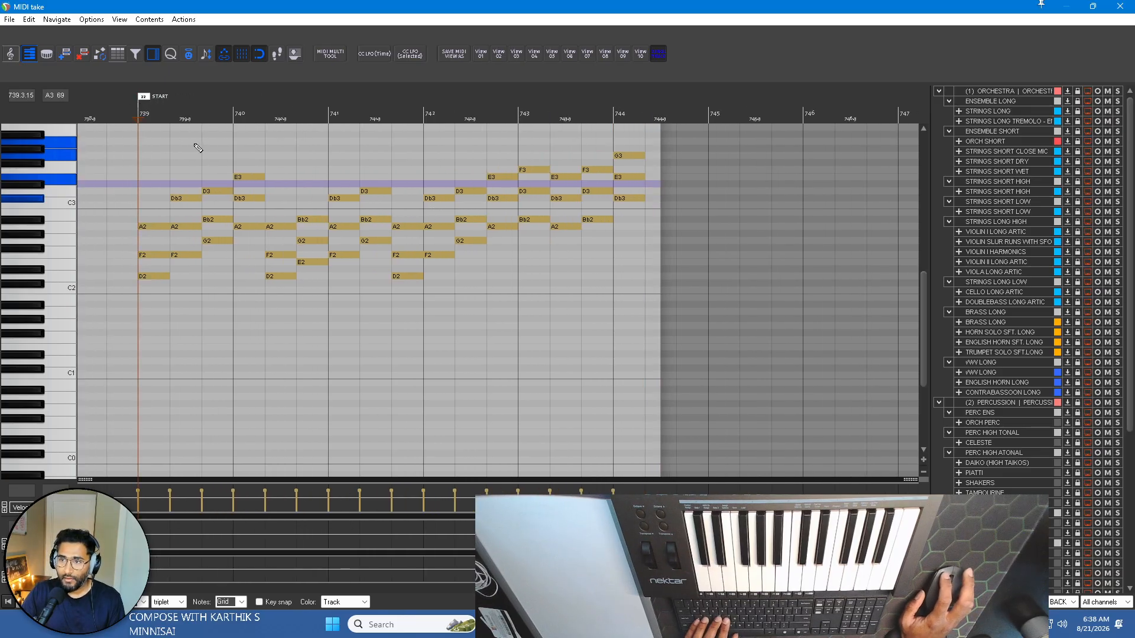
{"action": "left_click_drag", "start_coordinate": [660, 223], "coordinate": [831, 226]}
{"action": "scroll", "coordinate": [523, 229], "scroll_direction": "left", "scroll_amount": 5}
{"action": "scroll", "coordinate": [577, 223], "scroll_direction": "right", "scroll_amount": 3}
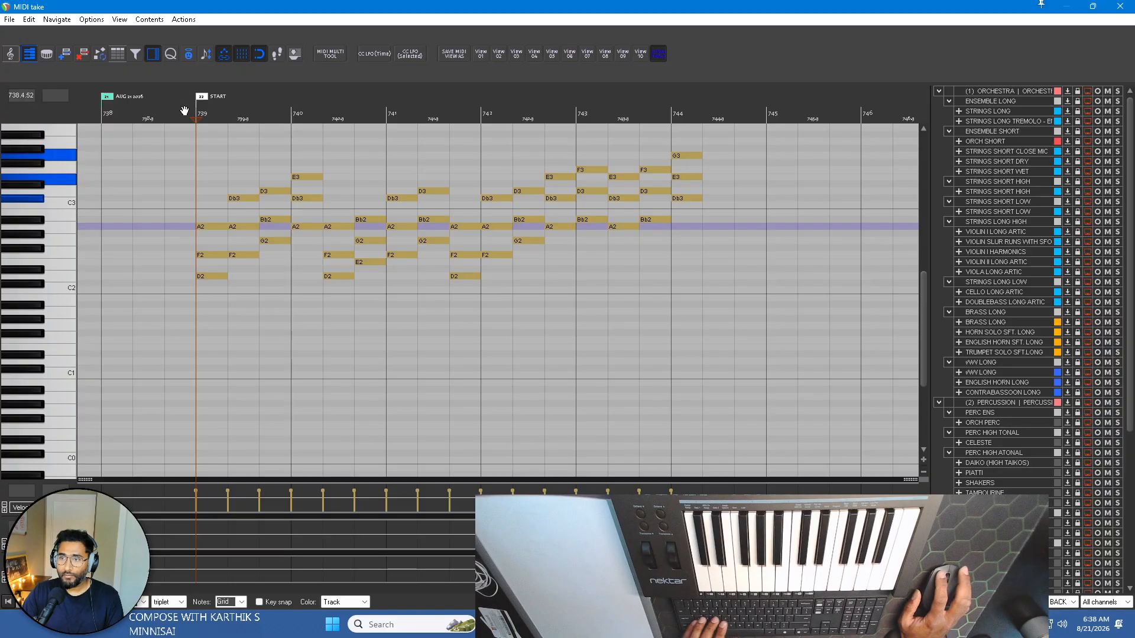
Play the chord progression from the START marker, stop it and close the MIDI editor.
{"action": "key", "text": "space"}
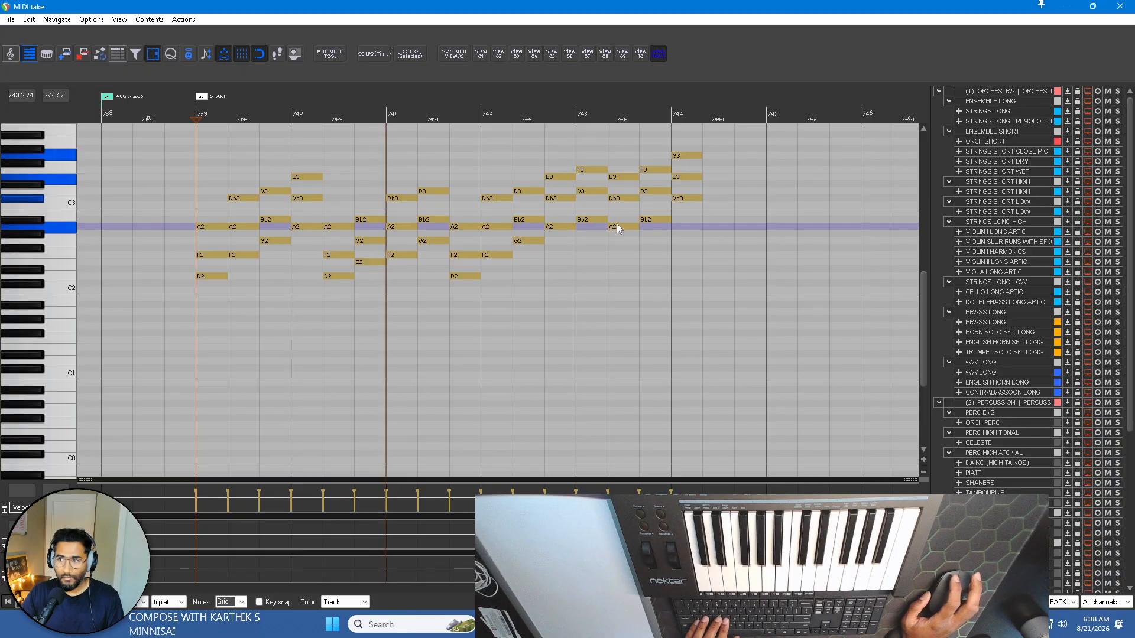
{"action": "key", "text": "space"}
{"action": "key", "text": "Escape"}
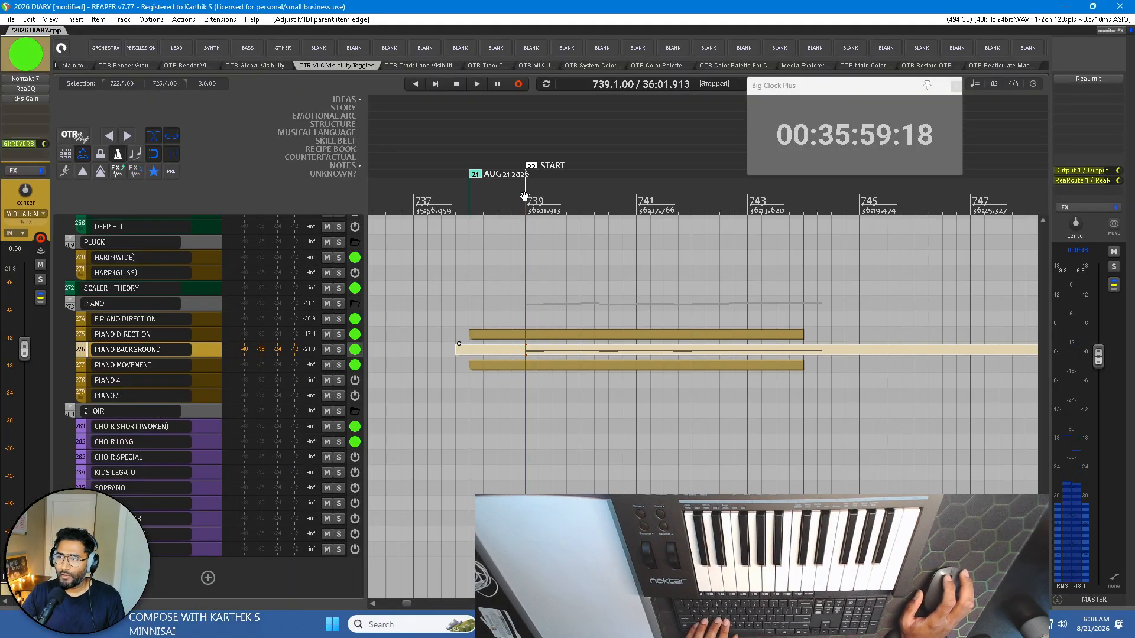
Enlarge the master track in the arrangement to give its tempo envelope a taller lane.
{"action": "scroll", "coordinate": [525, 201], "scroll_direction": "up", "scroll_amount": 3}
{"action": "scroll", "coordinate": [529, 202], "scroll_direction": "down", "scroll_amount": 6}
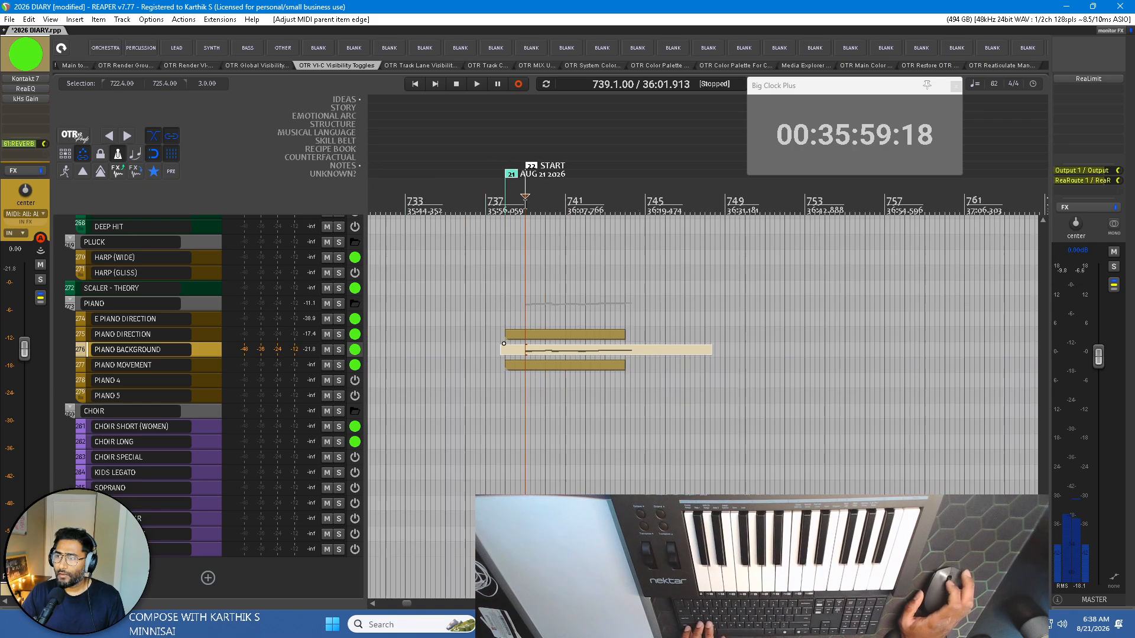
{"action": "scroll", "coordinate": [531, 203], "scroll_direction": "down", "scroll_amount": 4}
{"action": "scroll", "coordinate": [209, 314], "scroll_direction": "up", "scroll_amount": 15}
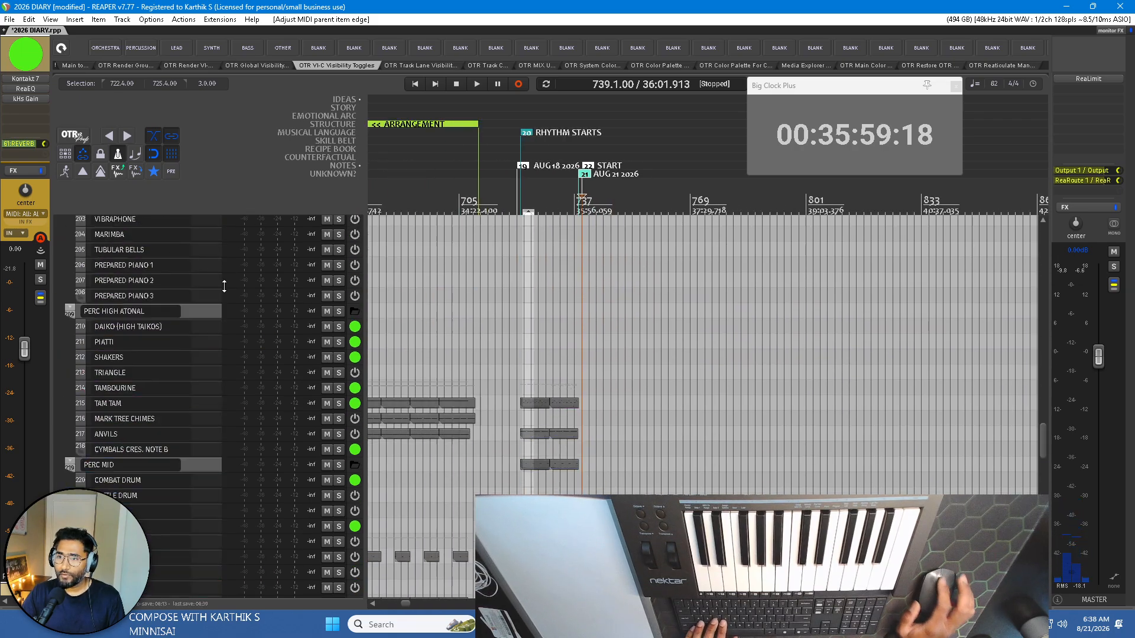
{"action": "scroll", "coordinate": [208, 313], "scroll_direction": "up", "scroll_amount": 15}
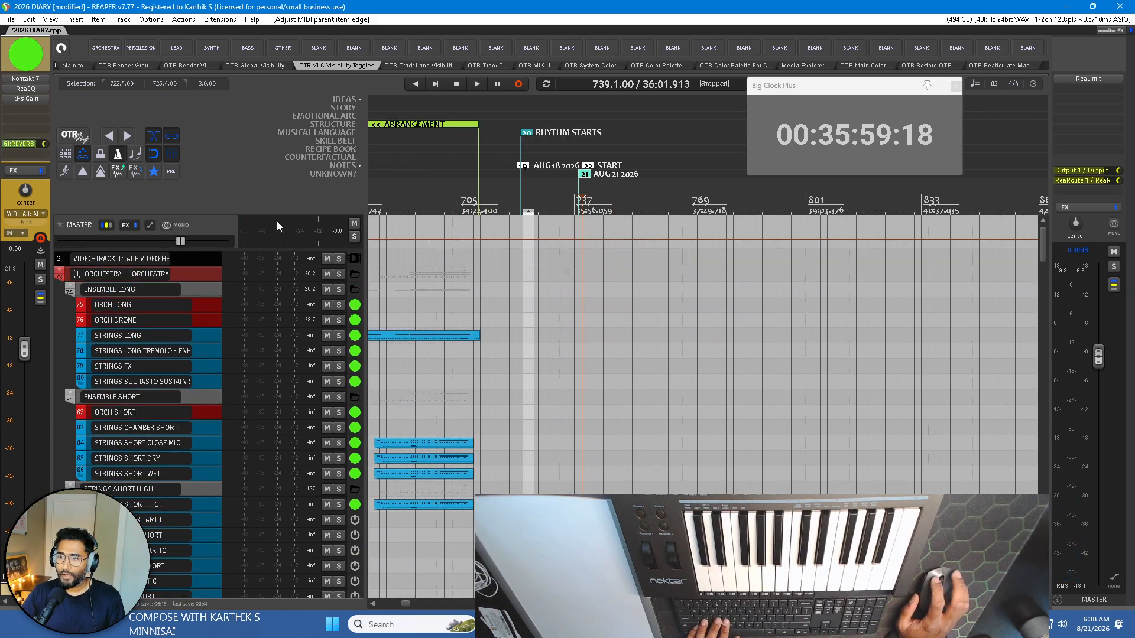
{"action": "left_click_drag", "start_coordinate": [260, 252], "coordinate": [261, 309]}
{"action": "scroll", "coordinate": [480, 246], "scroll_direction": "up", "scroll_amount": 2}
{"action": "scroll", "coordinate": [480, 246], "scroll_direction": "up", "scroll_amount": 2}
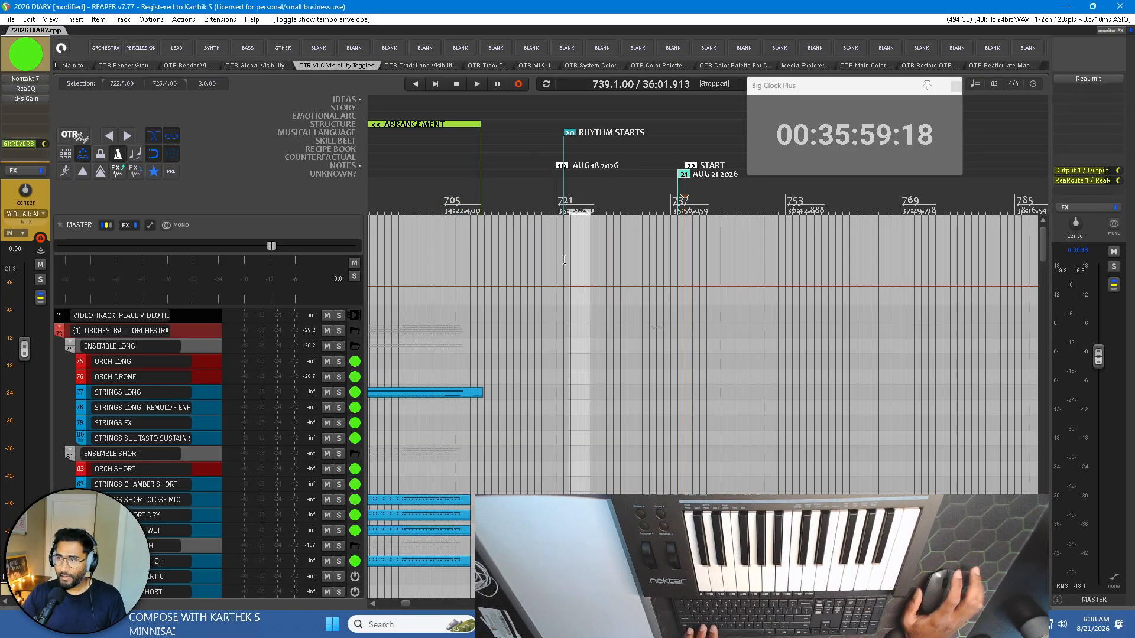
Examine the tempo envelope across the earlier diary sketches, including the tempo points at bar 385 and the JULY 8 2026 marker.
{"action": "scroll", "coordinate": [539, 288], "scroll_direction": "up", "scroll_amount": 2}
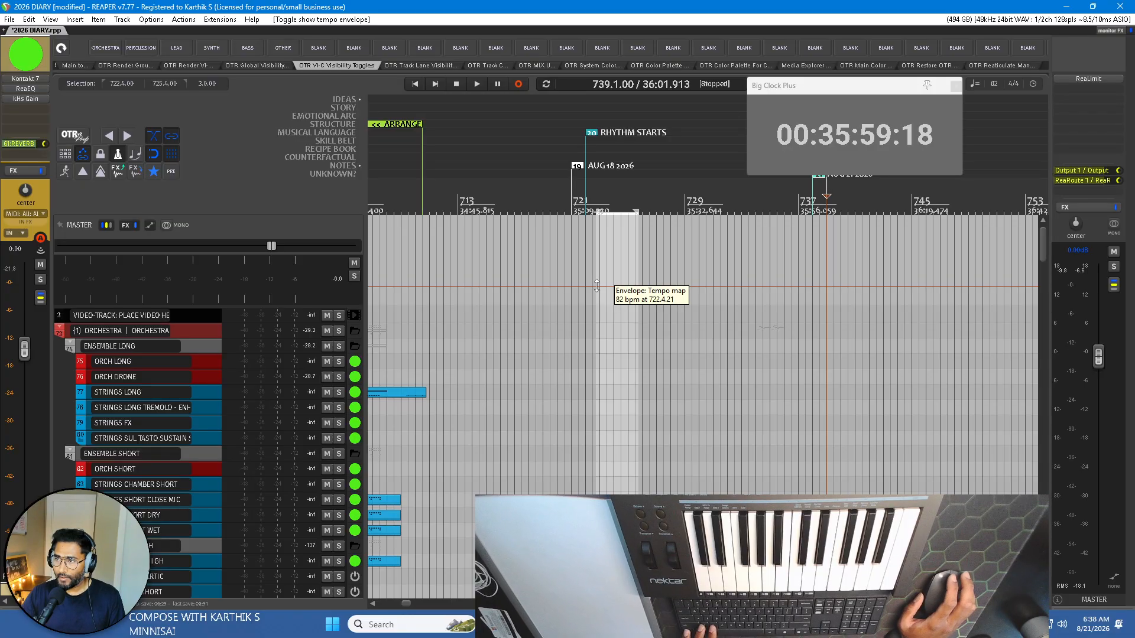
{"action": "scroll", "coordinate": [609, 225], "scroll_direction": "down", "scroll_amount": 3}
{"action": "scroll", "coordinate": [609, 224], "scroll_direction": "left", "scroll_amount": 7}
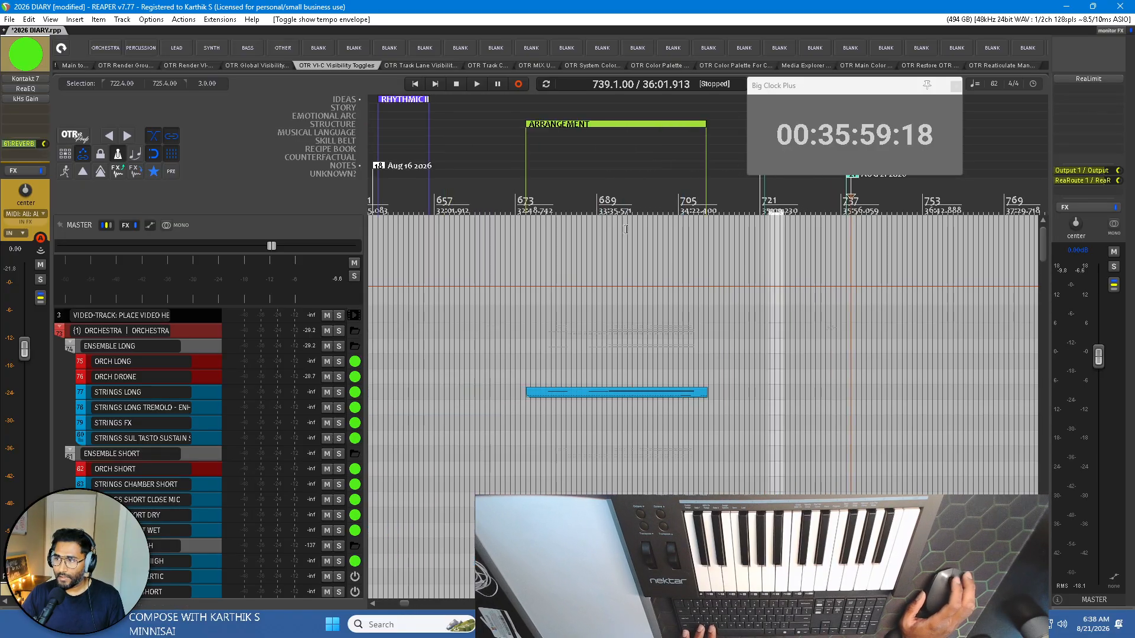
{"action": "scroll", "coordinate": [631, 238], "scroll_direction": "left", "scroll_amount": 4}
{"action": "scroll", "coordinate": [631, 239], "scroll_direction": "down", "scroll_amount": 3}
{"action": "scroll", "coordinate": [631, 240], "scroll_direction": "left", "scroll_amount": 5}
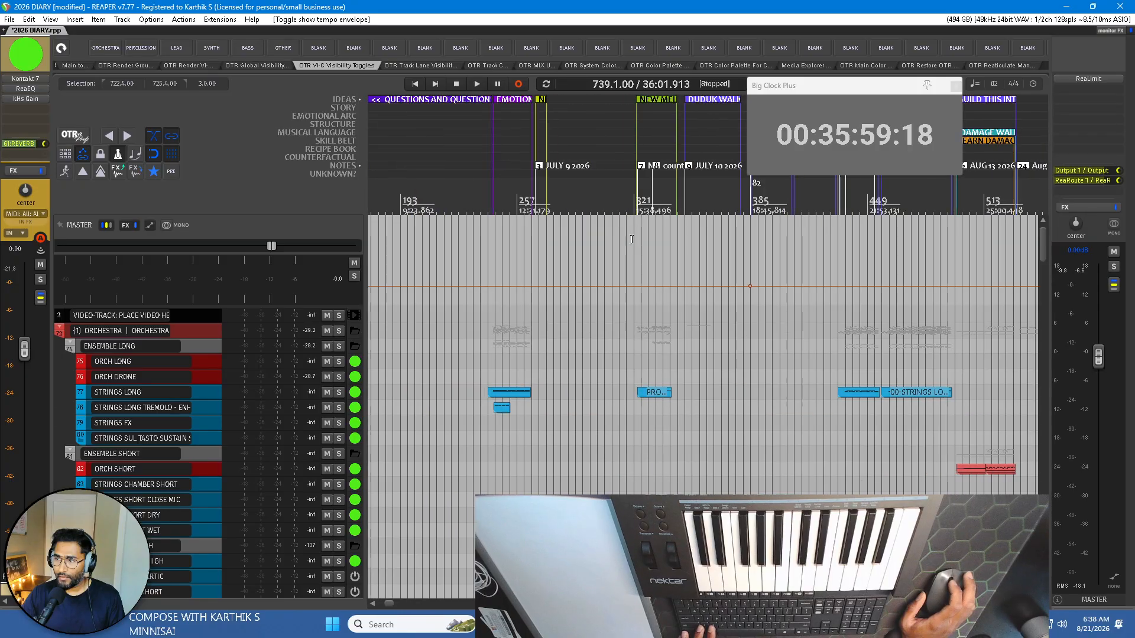
{"action": "scroll", "coordinate": [631, 241], "scroll_direction": "right", "scroll_amount": 1}
{"action": "scroll", "coordinate": [669, 279], "scroll_direction": "up", "scroll_amount": 3}
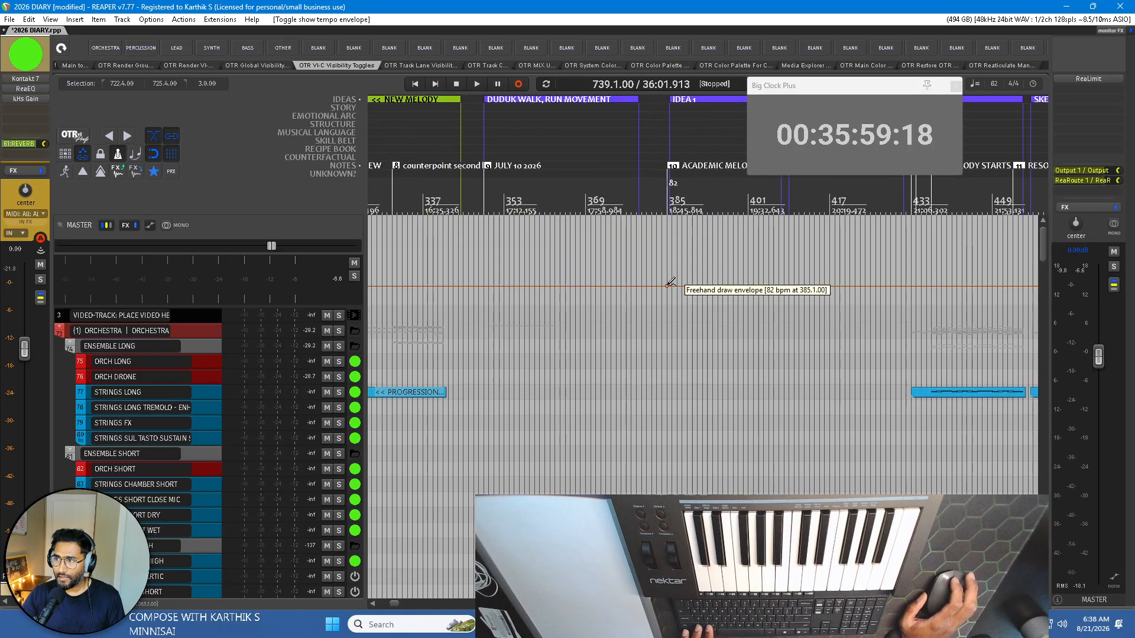
{"action": "scroll", "coordinate": [676, 237], "scroll_direction": "down", "scroll_amount": 2}
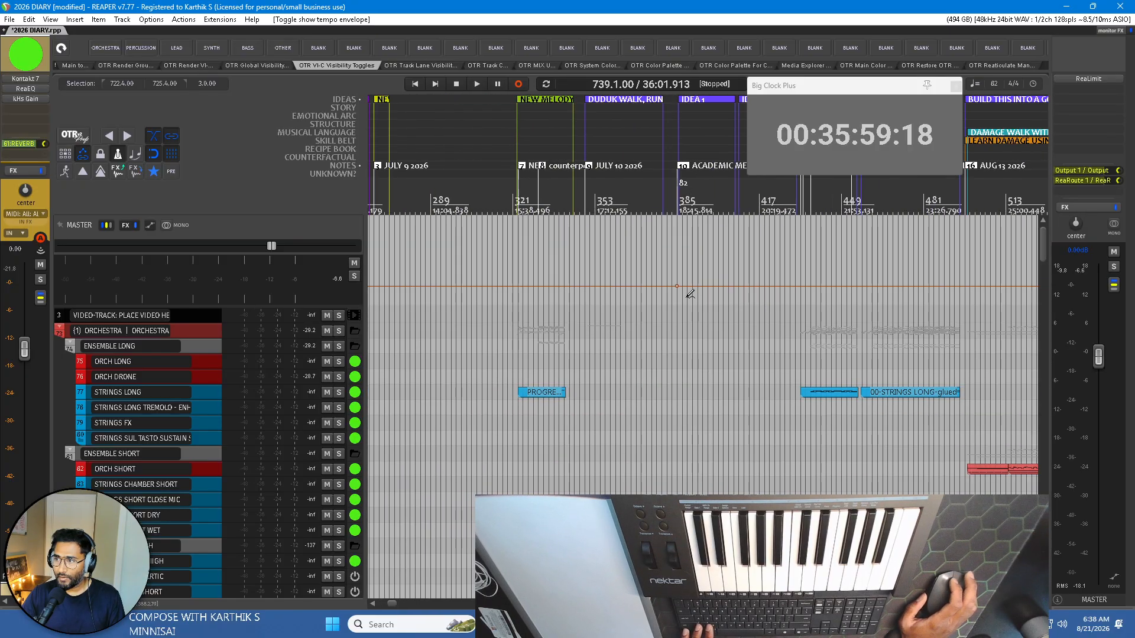
{"action": "scroll", "coordinate": [684, 278], "scroll_direction": "left", "scroll_amount": 3}
{"action": "scroll", "coordinate": [715, 267], "scroll_direction": "left", "scroll_amount": 7}
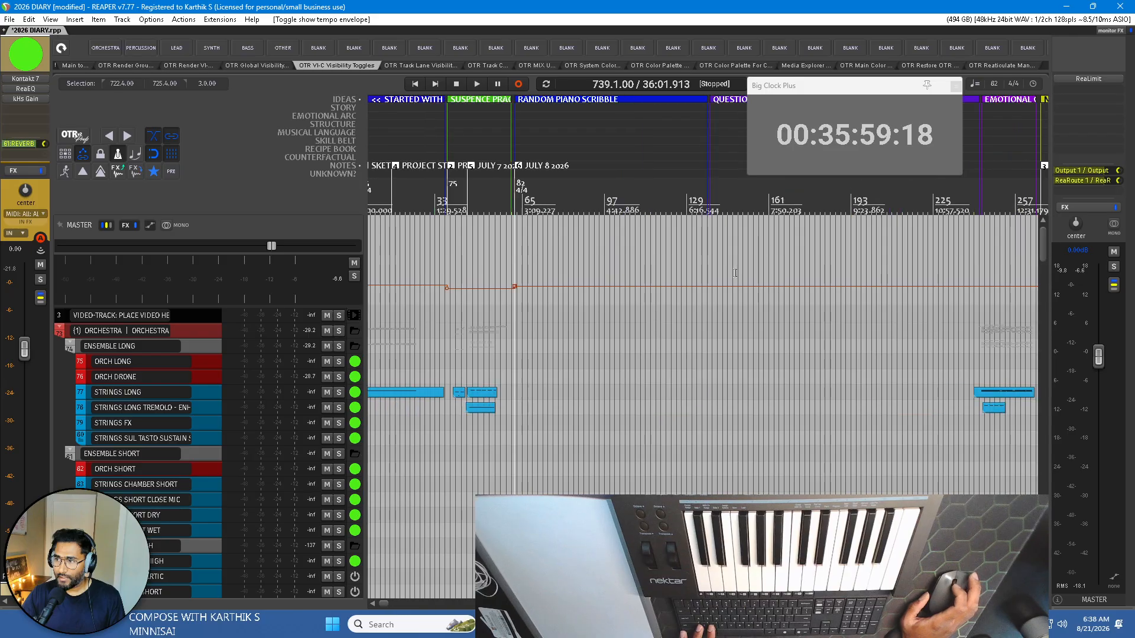
{"action": "scroll", "coordinate": [529, 250], "scroll_direction": "up", "scroll_amount": 5}
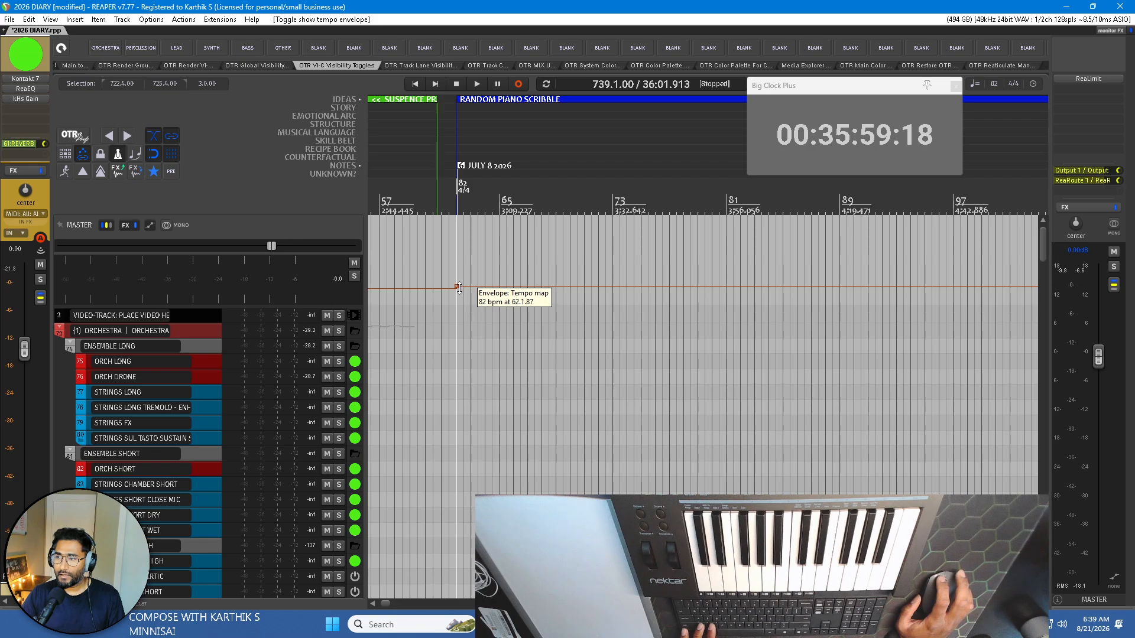
{"action": "scroll", "coordinate": [479, 258], "scroll_direction": "down", "scroll_amount": 2}
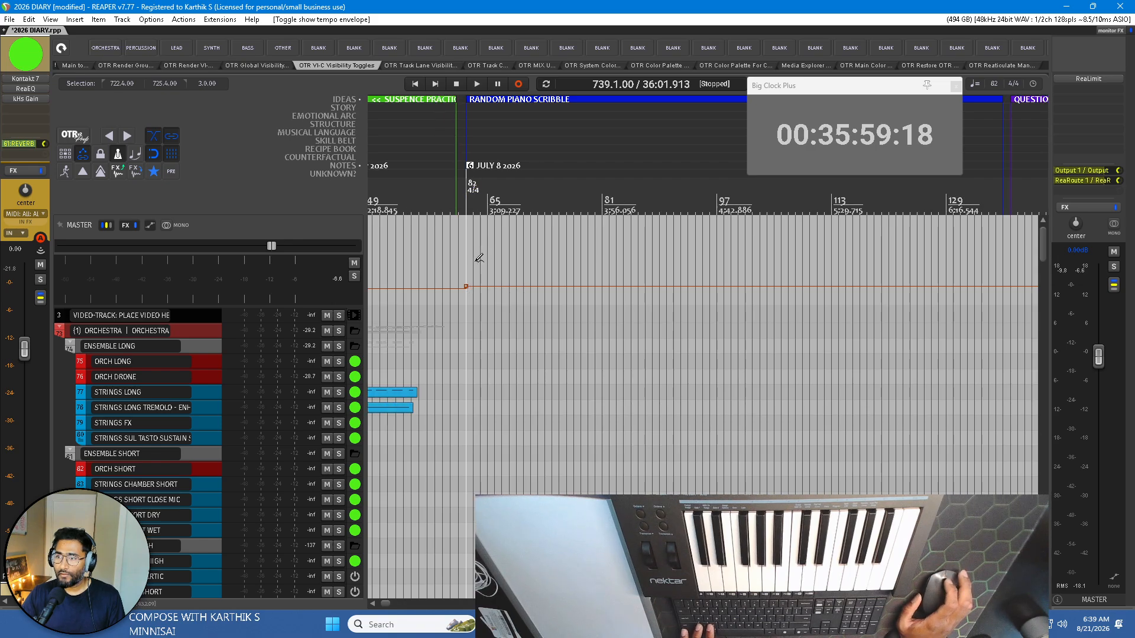
{"action": "scroll", "coordinate": [479, 259], "scroll_direction": "down", "scroll_amount": 4}
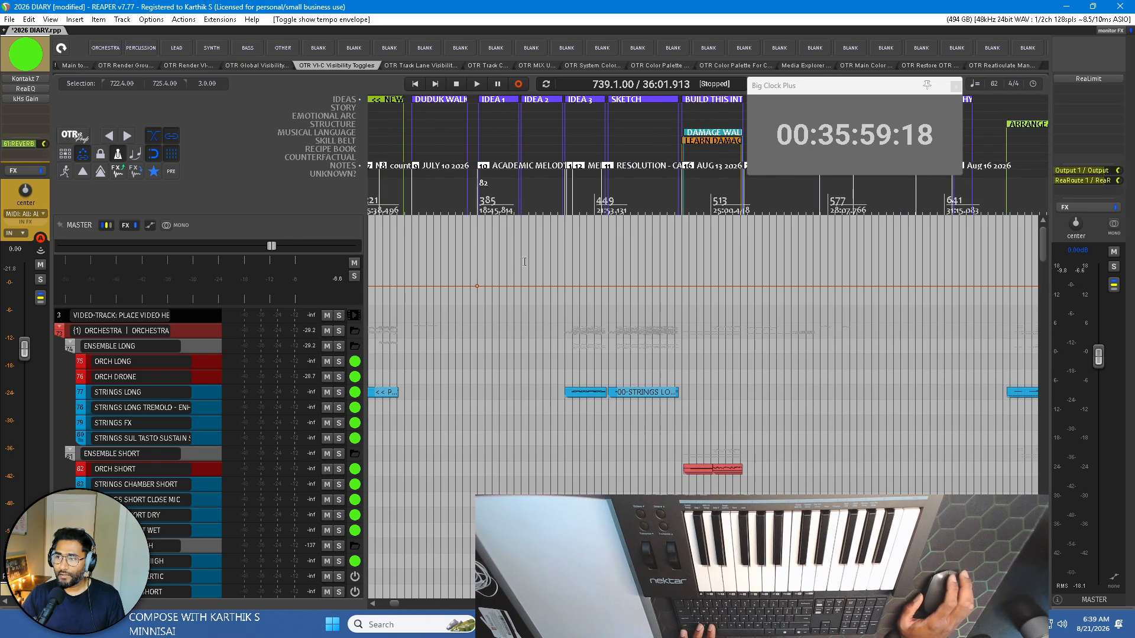
{"action": "scroll", "coordinate": [524, 262], "scroll_direction": "up", "scroll_amount": 6}
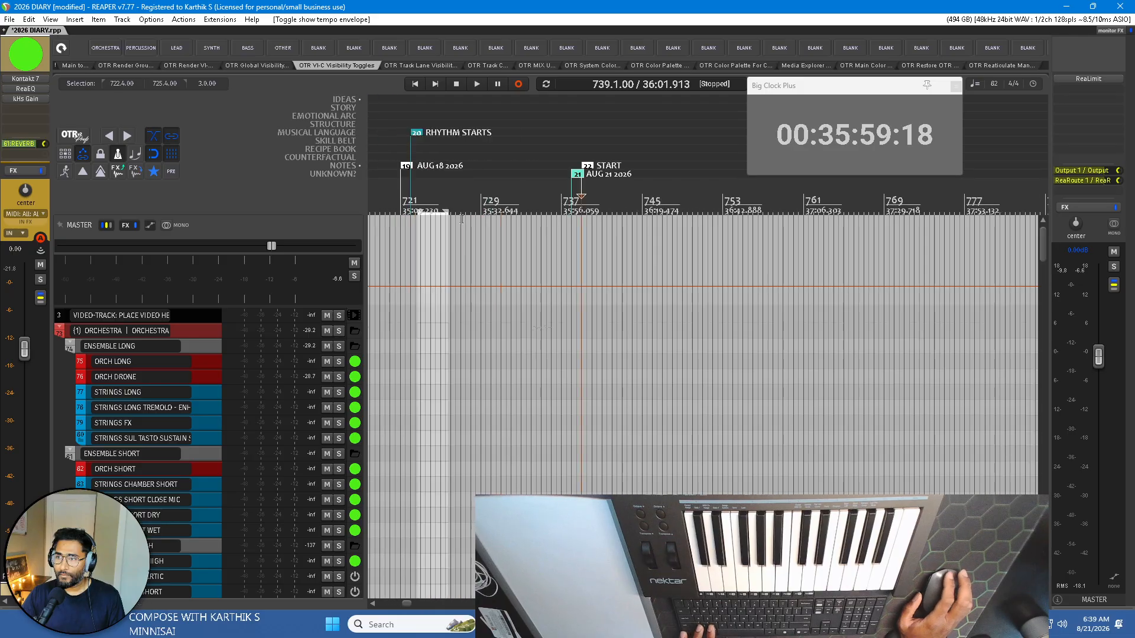
Place the edit cursor at the AUG 18 2026 marker at bar 721, ahead of the percussion items.
{"action": "left_click_drag", "start_coordinate": [461, 219], "coordinate": [595, 242]}
{"action": "scroll", "coordinate": [593, 199], "scroll_direction": "up", "scroll_amount": 4}
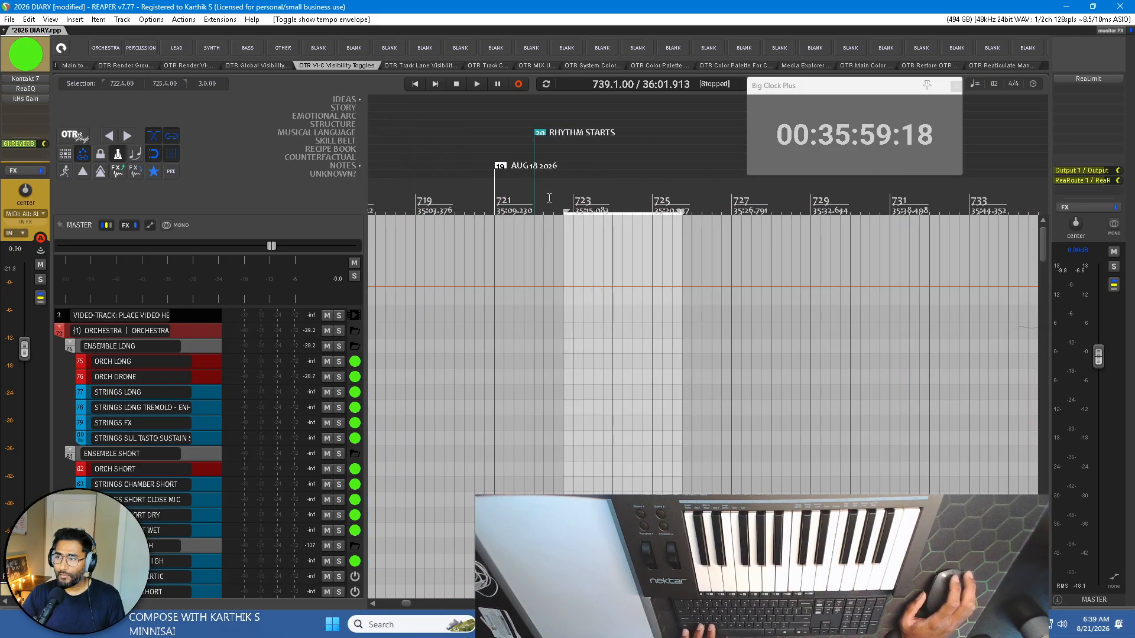
{"action": "scroll", "coordinate": [283, 317], "scroll_direction": "down", "scroll_amount": 15}
{"action": "scroll", "coordinate": [283, 317], "scroll_direction": "down", "scroll_amount": 15}
{"action": "scroll", "coordinate": [282, 304], "scroll_direction": "down", "scroll_amount": 2}
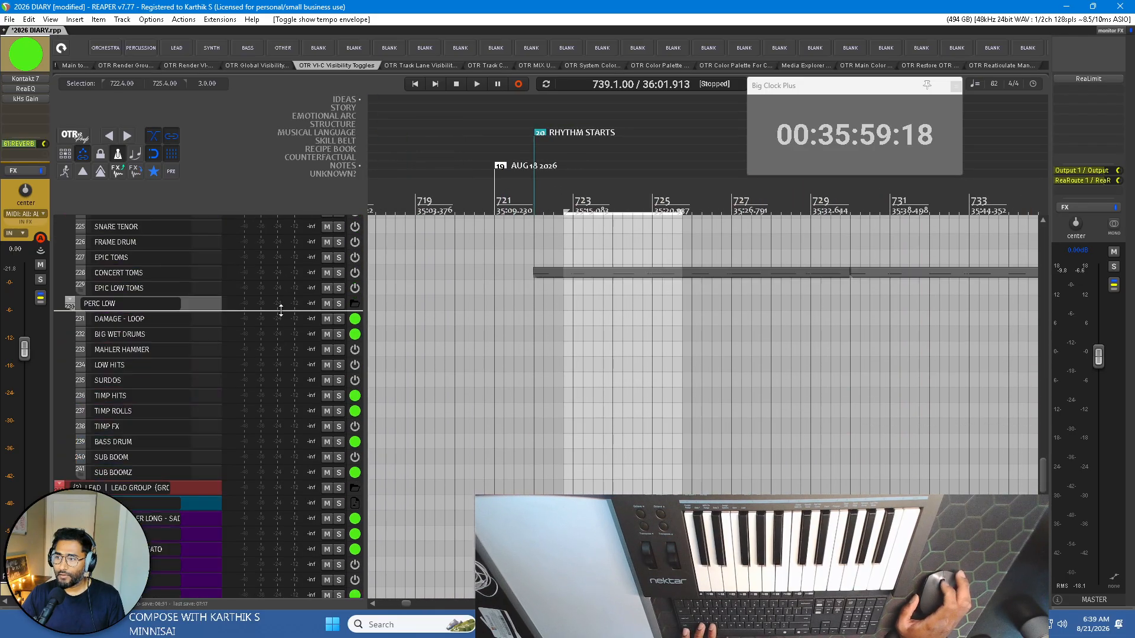
{"action": "scroll", "coordinate": [299, 310], "scroll_direction": "up", "scroll_amount": 2}
{"action": "scroll", "coordinate": [531, 192], "scroll_direction": "up", "scroll_amount": 2}
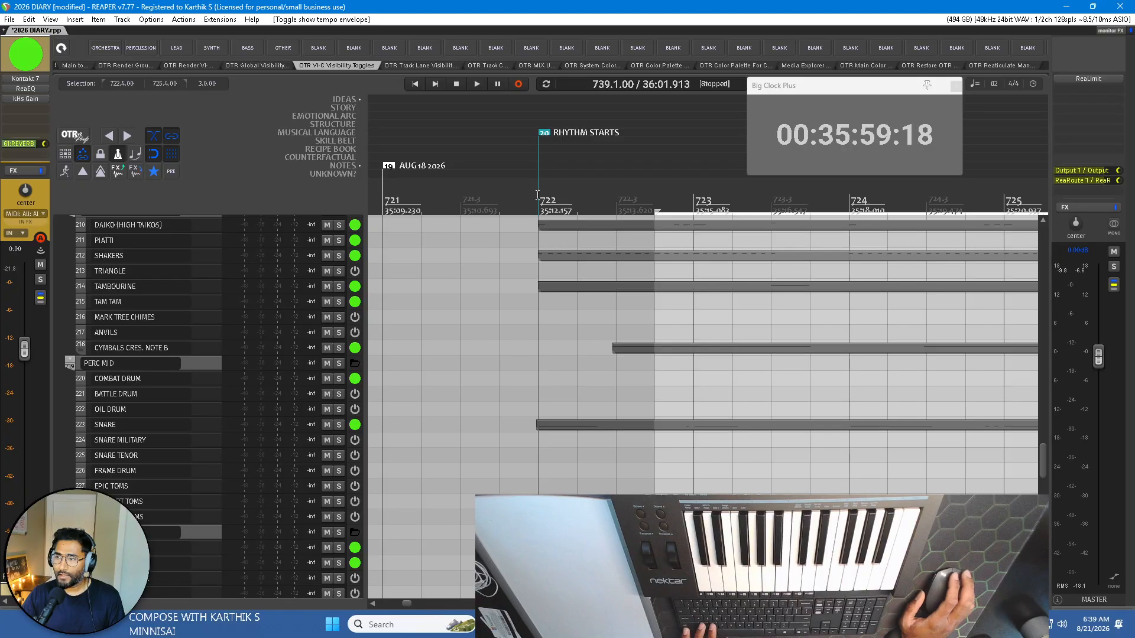
{"action": "left_click", "coordinate": [384, 188]}
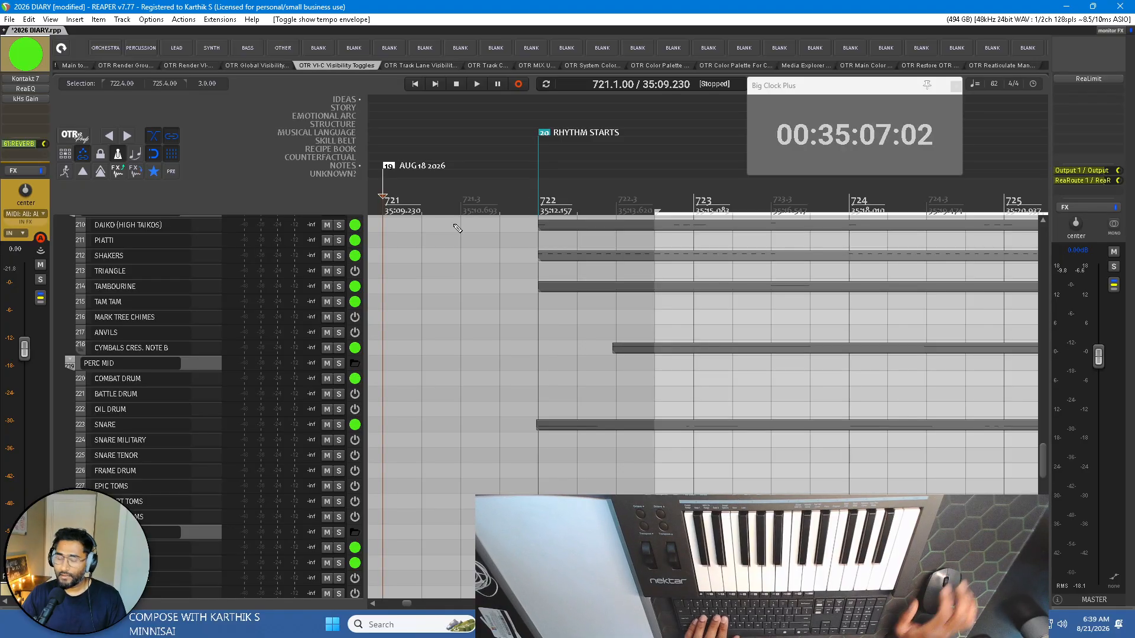
{"action": "key", "text": "shift+c"}
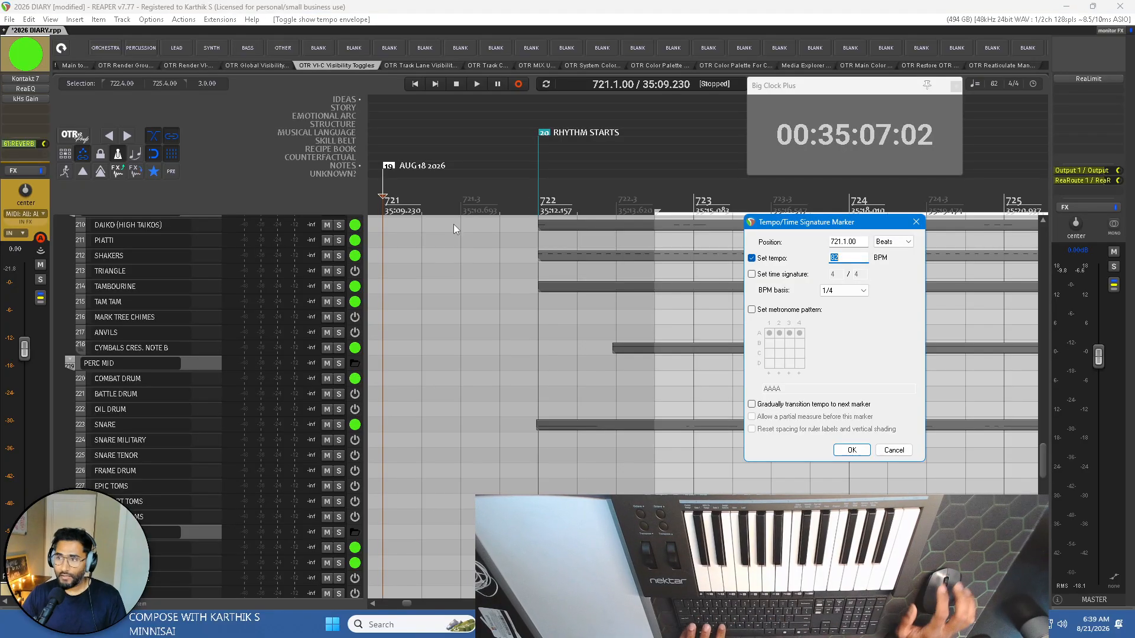
{"action": "left_click", "coordinate": [767, 275]}
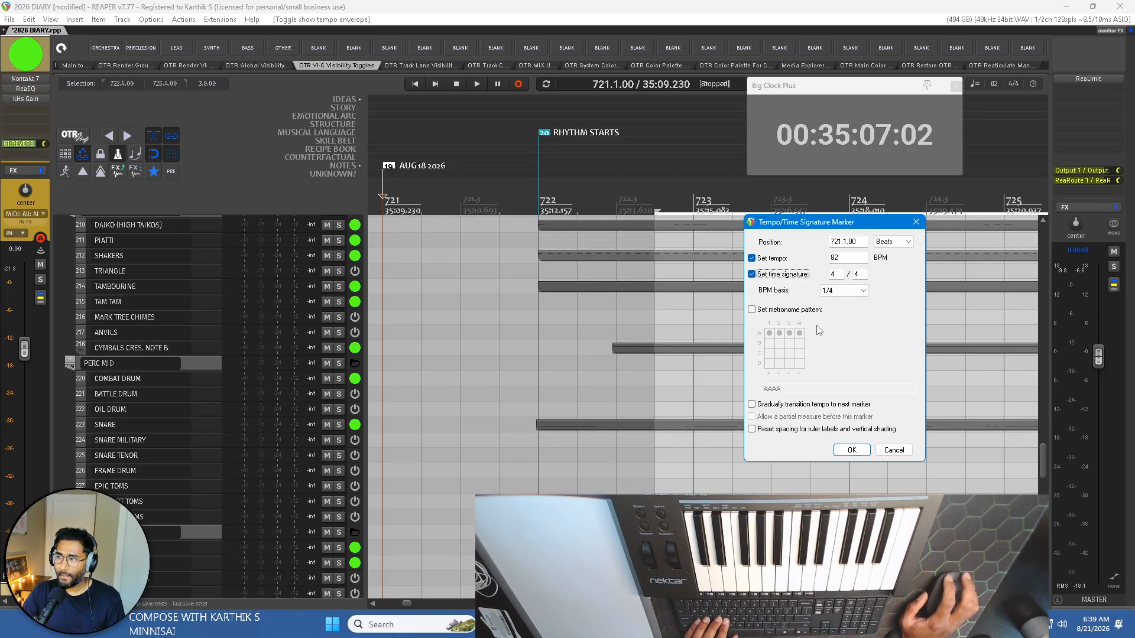
{"action": "left_click", "coordinate": [752, 310]}
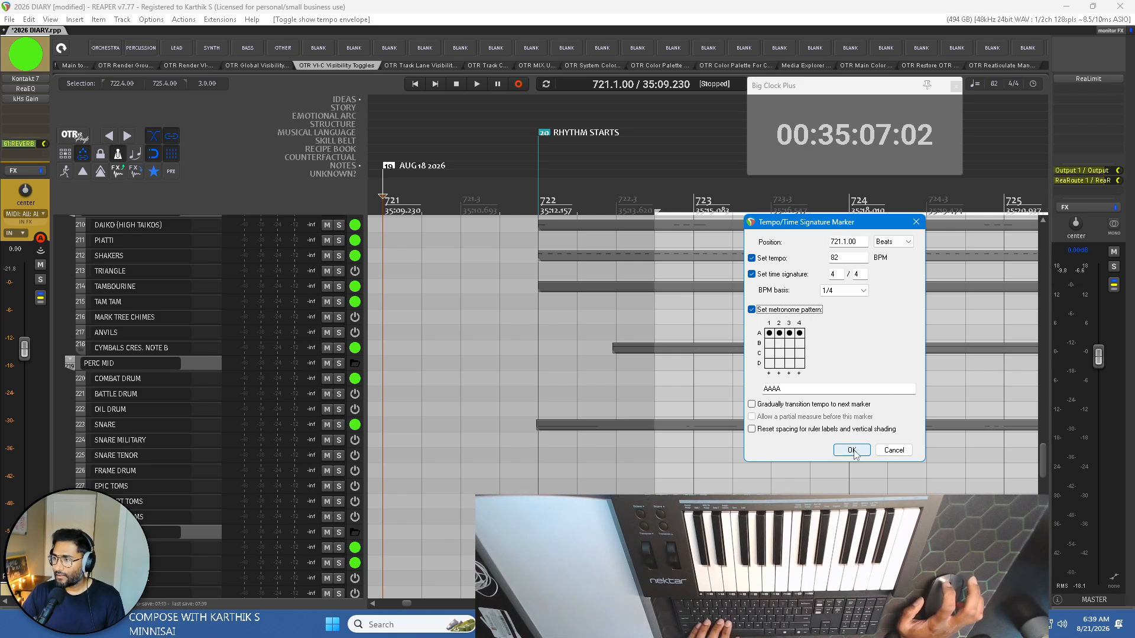
{"action": "left_click", "coordinate": [853, 451]}
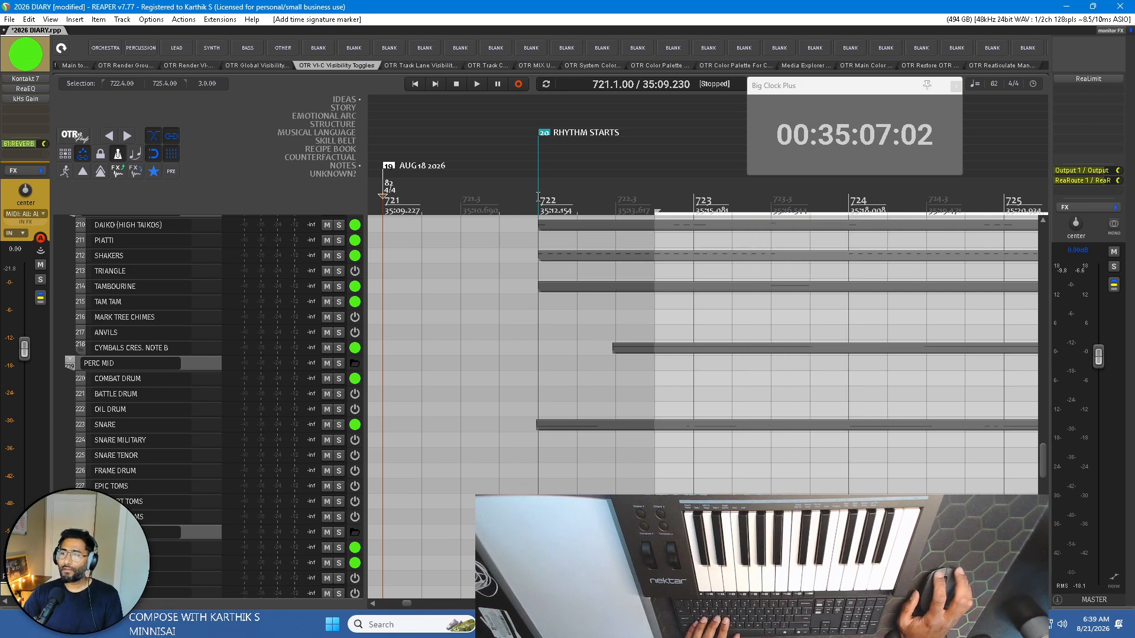
{"action": "scroll", "coordinate": [662, 323], "scroll_direction": "down", "scroll_amount": 5}
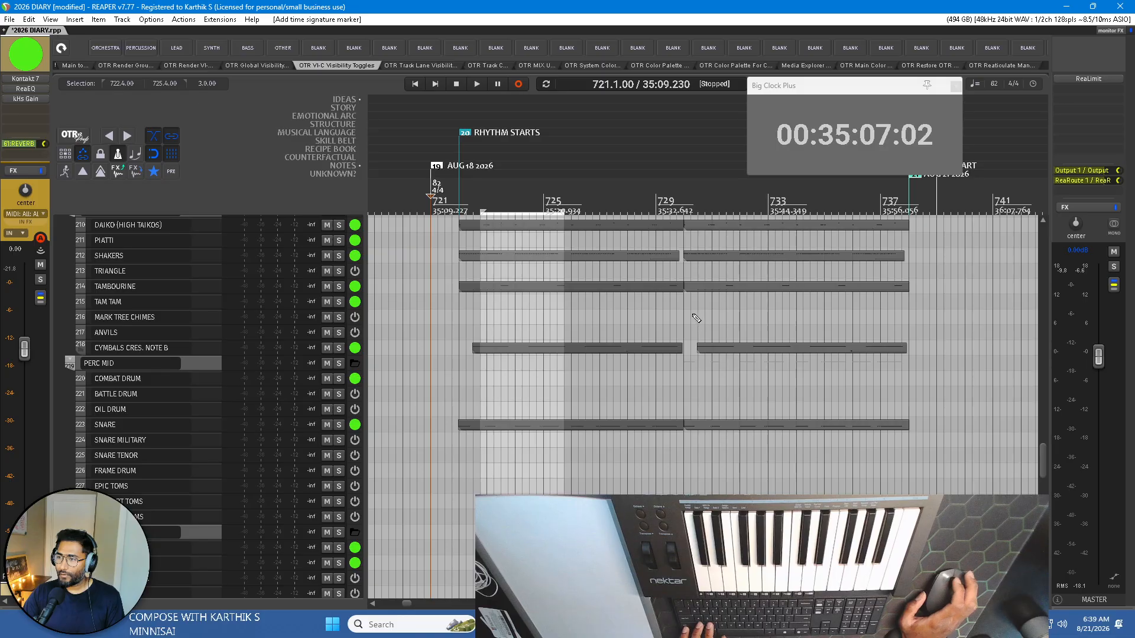
{"action": "scroll", "coordinate": [607, 302], "scroll_direction": "down", "scroll_amount": 2}
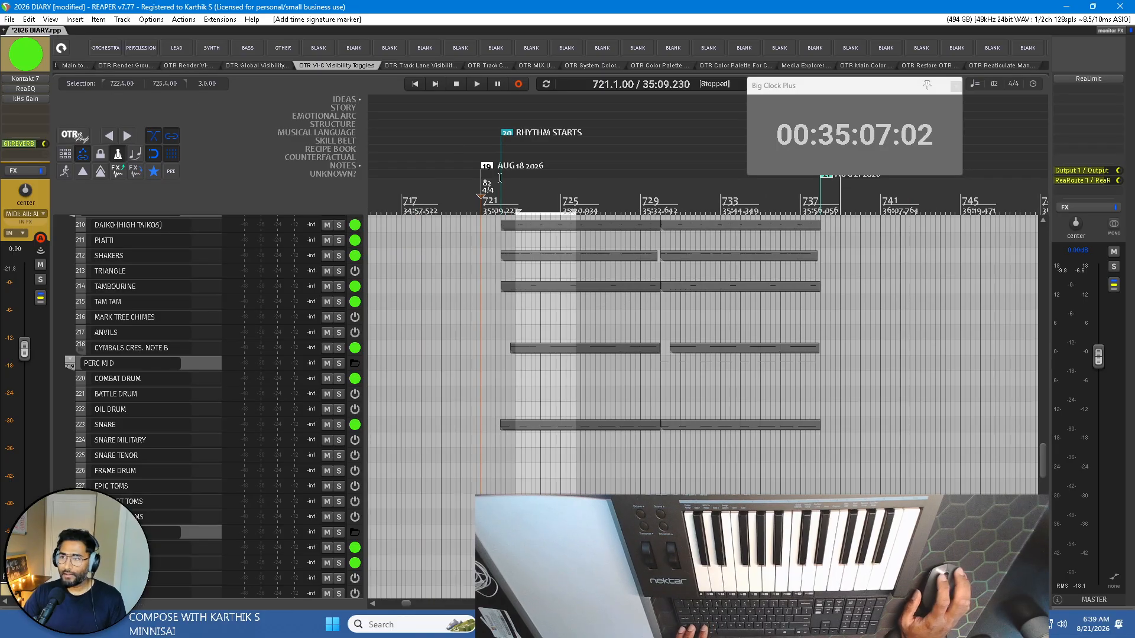
{"action": "key", "text": "ctrl+z"}
Insert a tempo marker at the AUG 21 2026 marker at bar 738 with 82 BPM, 4/4 time signature and metronome pattern AAAA.
{"action": "scroll", "coordinate": [789, 259], "scroll_direction": "right", "scroll_amount": 5}
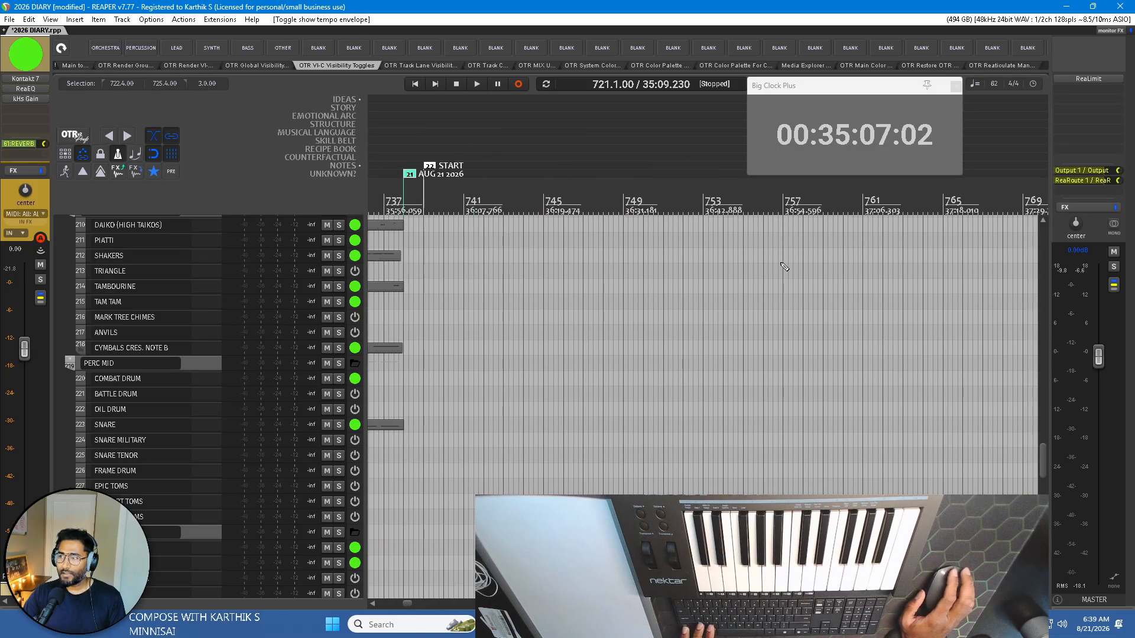
{"action": "scroll", "coordinate": [787, 262], "scroll_direction": "down", "scroll_amount": 2}
{"action": "scroll", "coordinate": [522, 180], "scroll_direction": "up", "scroll_amount": 8}
{"action": "scroll", "coordinate": [531, 205], "scroll_direction": "left", "scroll_amount": 2}
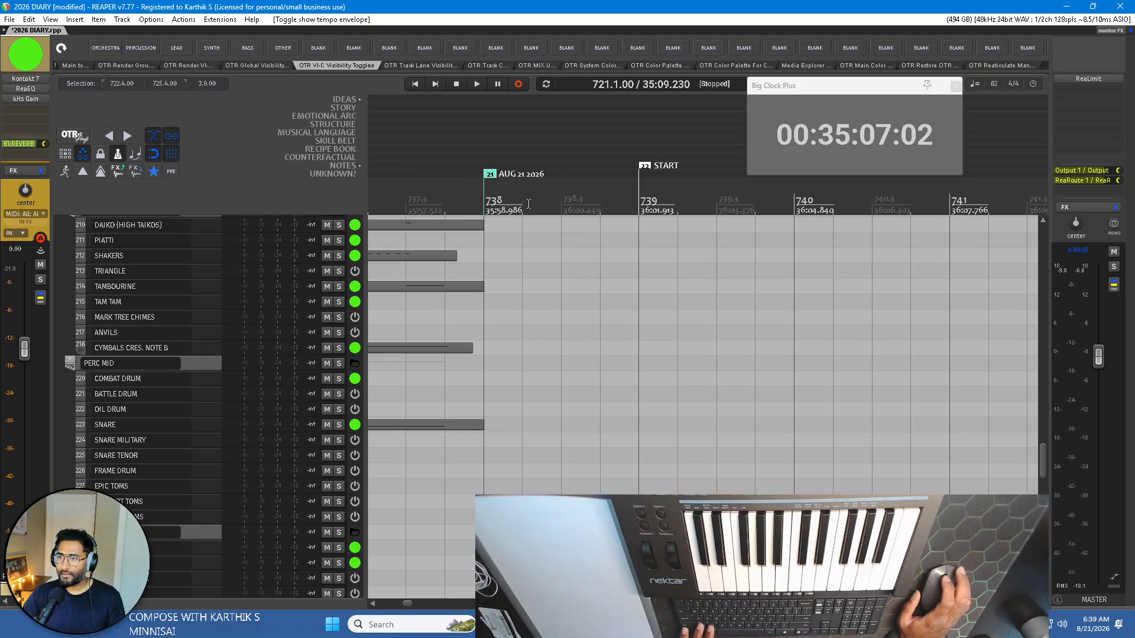
{"action": "left_click", "coordinate": [486, 191]}
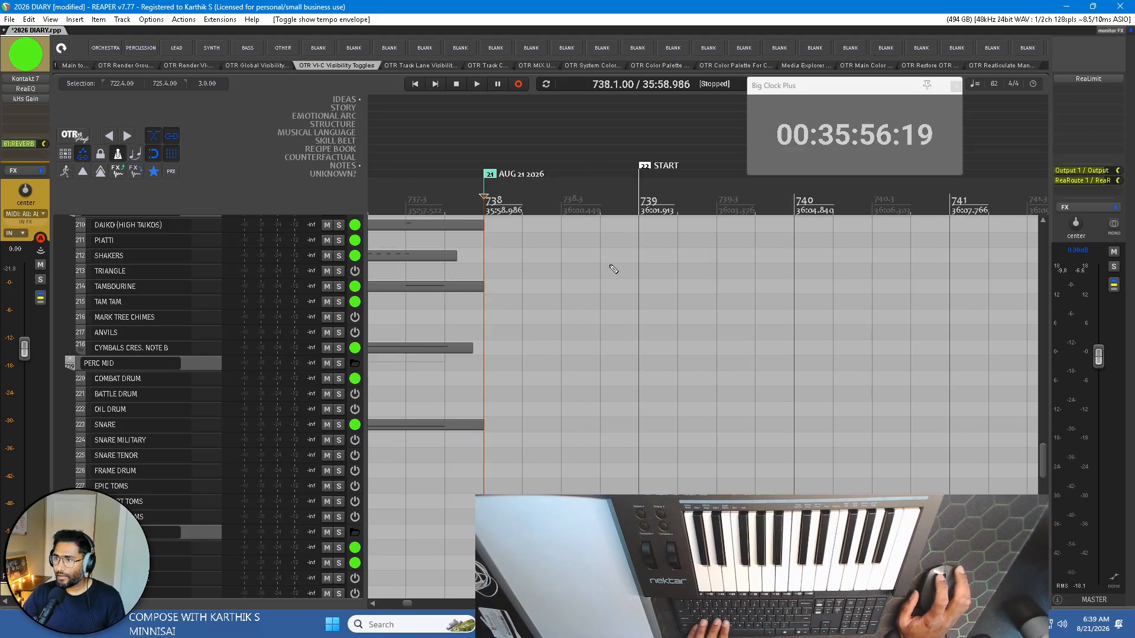
{"action": "key", "text": "shift+c"}
{"action": "left_click", "coordinate": [781, 276]}
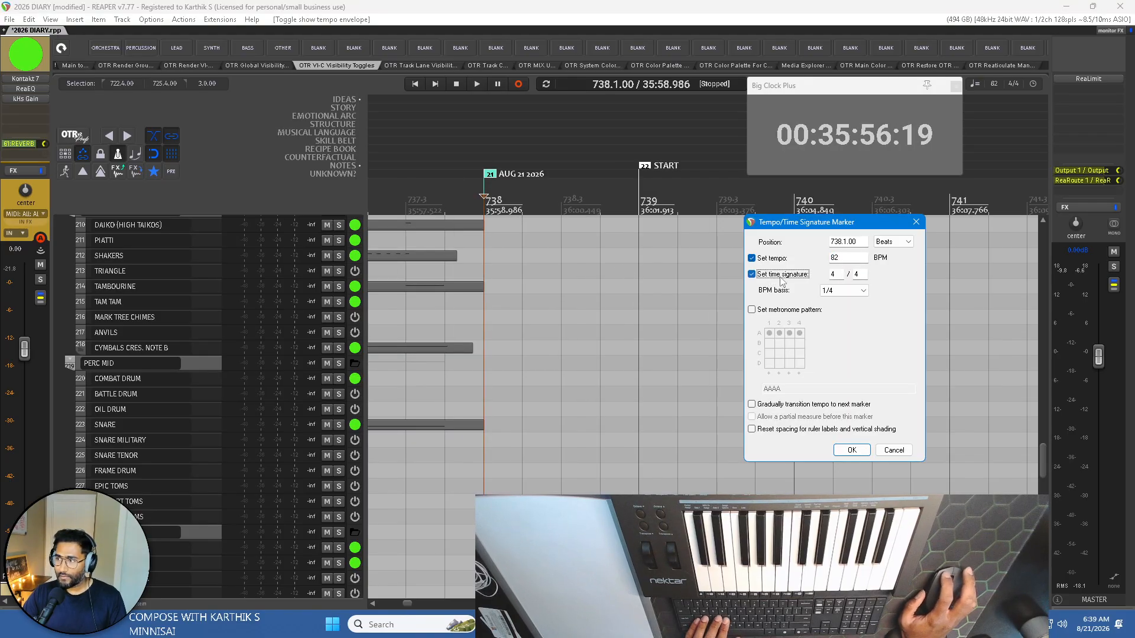
{"action": "left_click", "coordinate": [752, 310]}
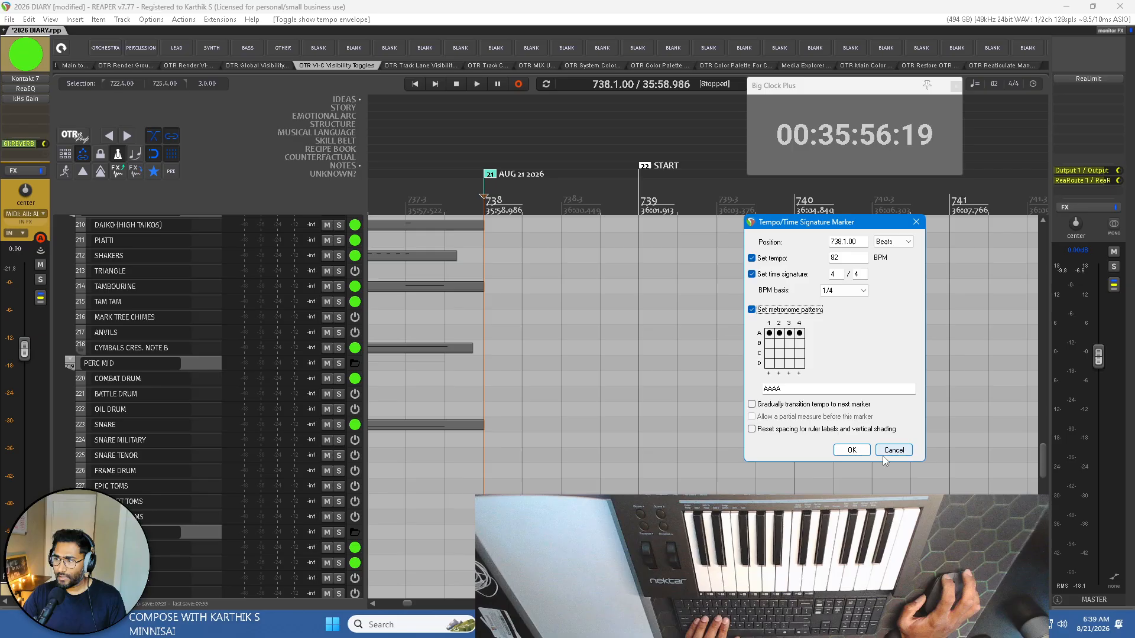
{"action": "left_click", "coordinate": [852, 450]}
Open the PIANO BACKGROUND item in the MIDI editor and place the edit cursor at the START marker at bar 739.
{"action": "scroll", "coordinate": [517, 272], "scroll_direction": "down", "scroll_amount": 15}
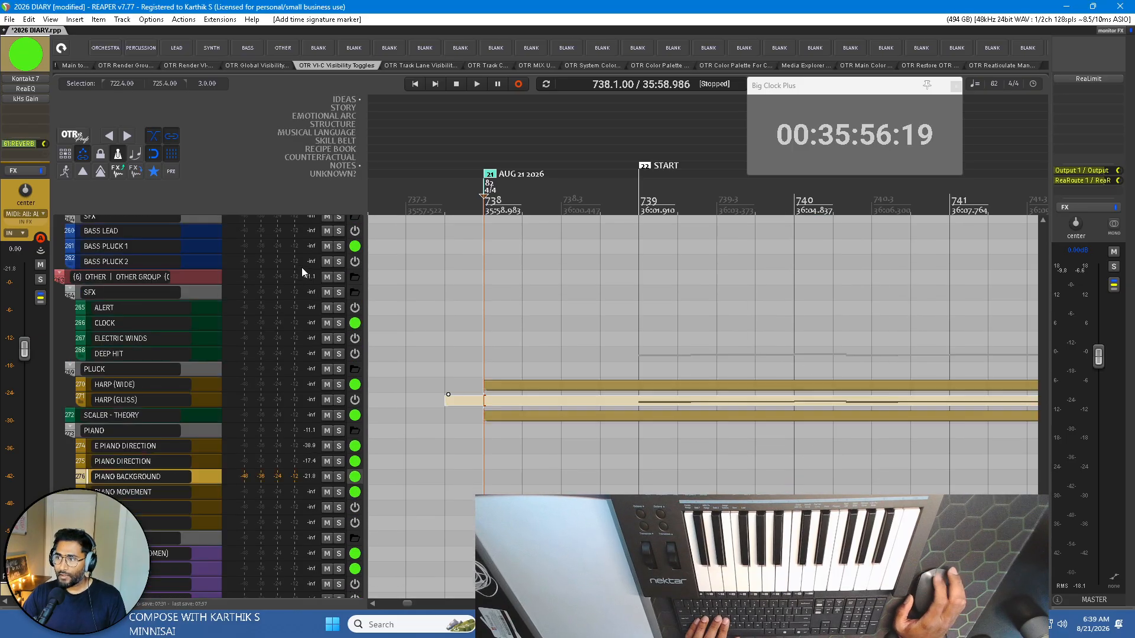
{"action": "double_click", "coordinate": [678, 408]}
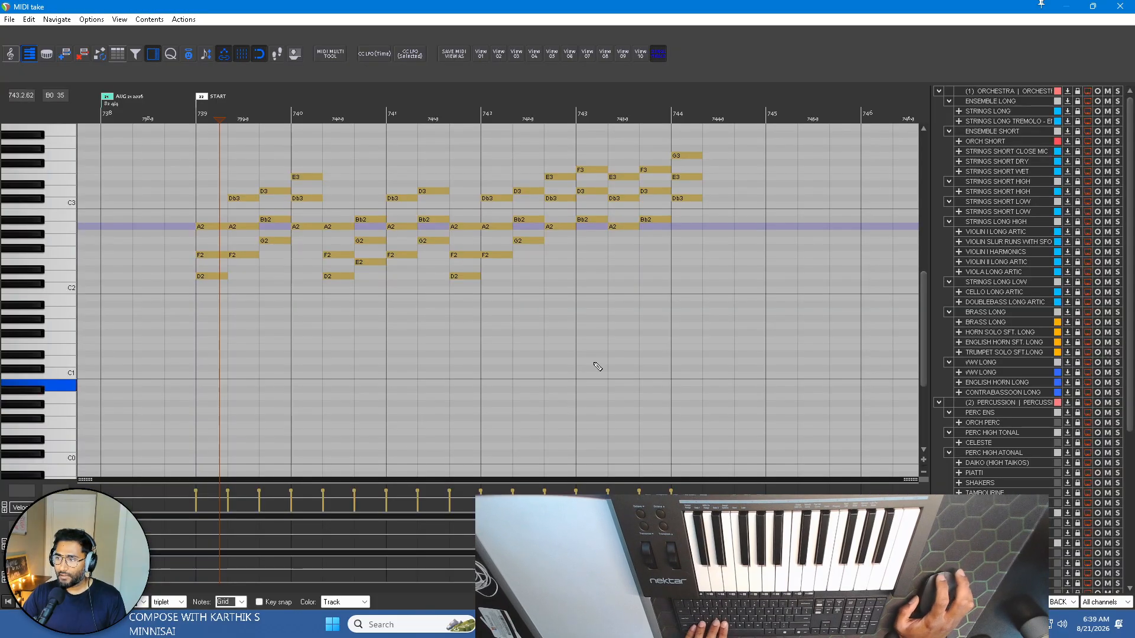
{"action": "scroll", "coordinate": [236, 178], "scroll_direction": "up", "scroll_amount": 3}
{"action": "scroll", "coordinate": [270, 174], "scroll_direction": "up", "scroll_amount": 5}
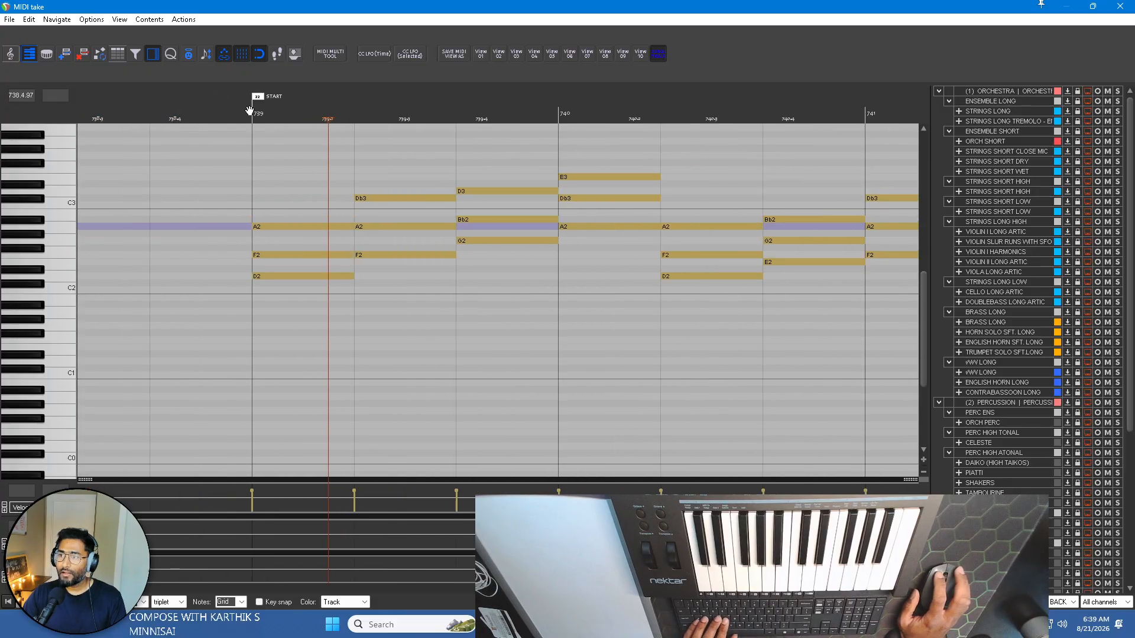
{"action": "left_click", "coordinate": [249, 113]}
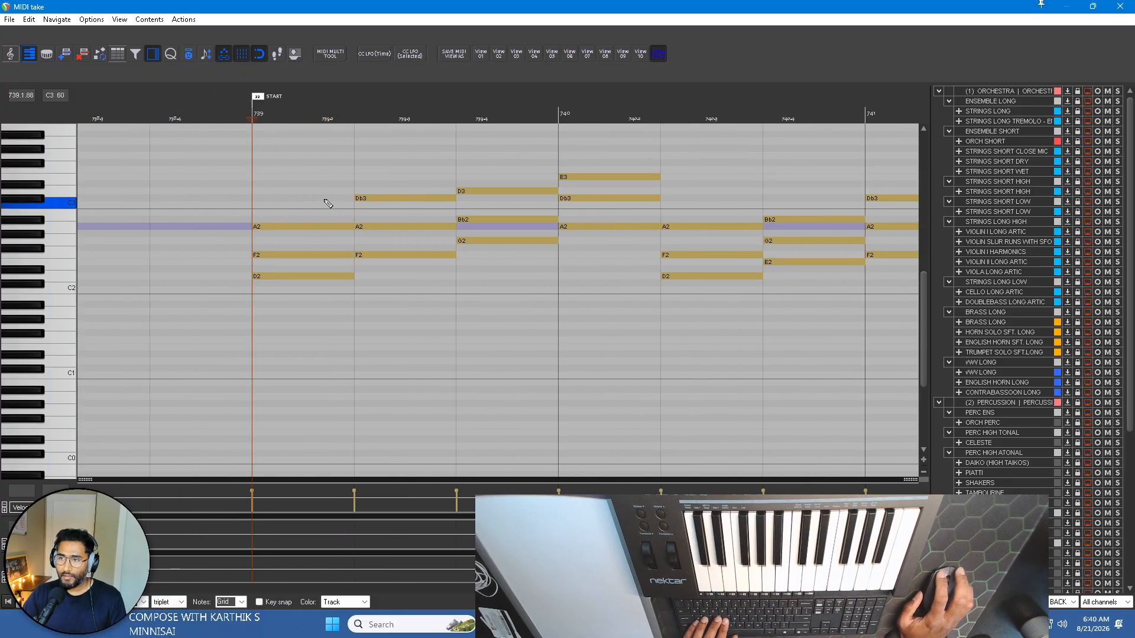
Set the MIDI grid type to straight and delete all the chord notes of the progression from bar 739 onward.
{"action": "left_click", "coordinate": [172, 602]}
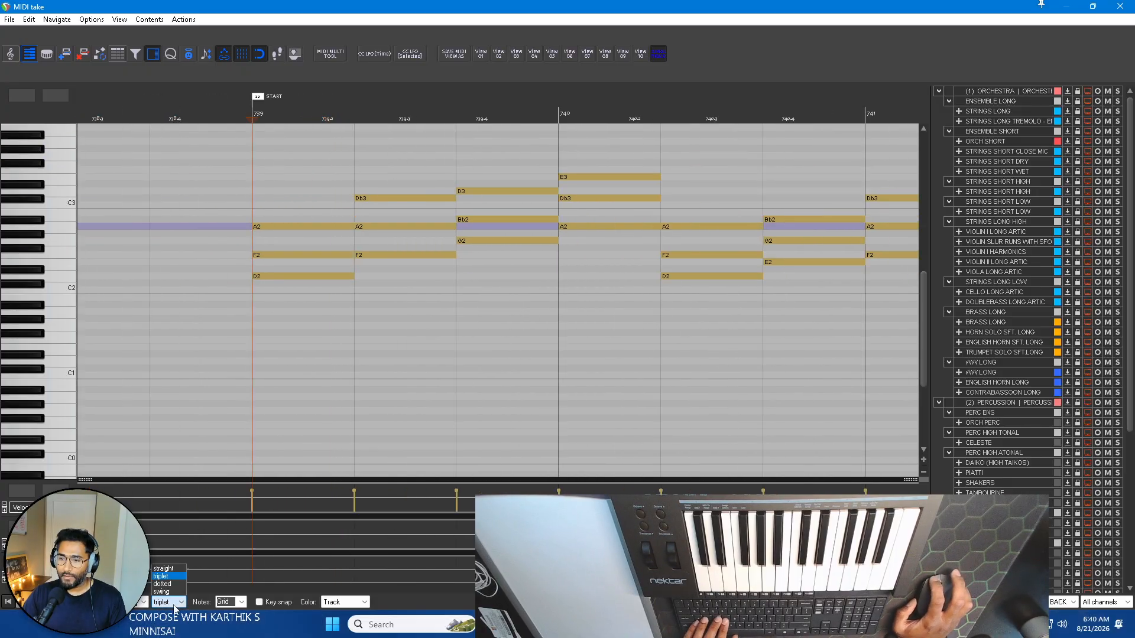
{"action": "left_click", "coordinate": [168, 569]}
{"action": "scroll", "coordinate": [473, 256], "scroll_direction": "down", "scroll_amount": 4}
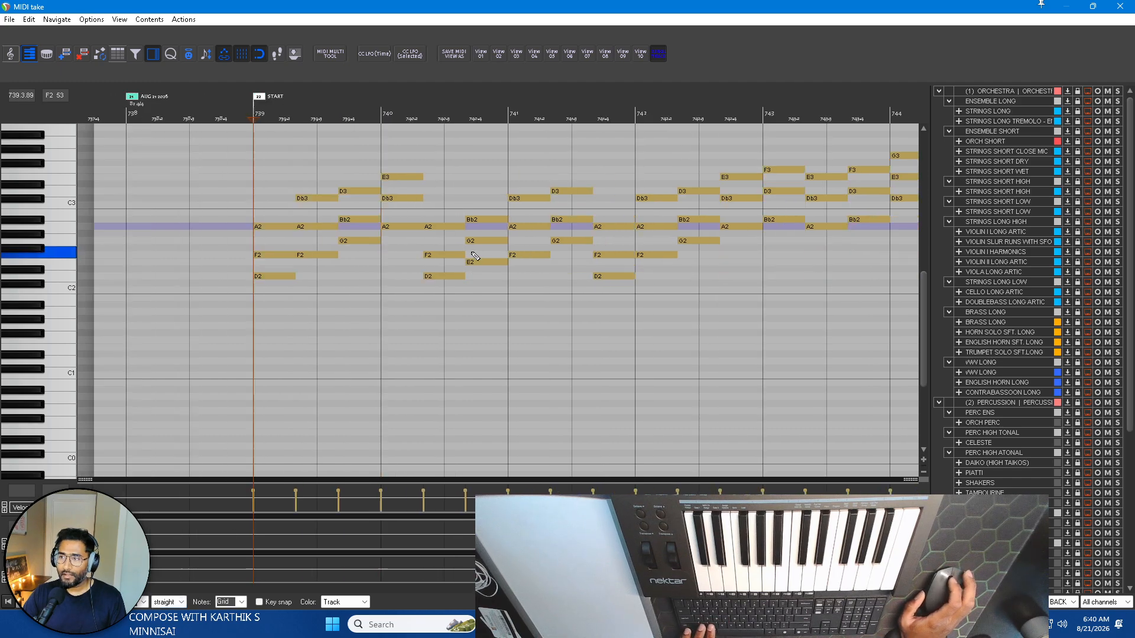
{"action": "scroll", "coordinate": [471, 253], "scroll_direction": "left", "scroll_amount": 2}
{"action": "scroll", "coordinate": [374, 335], "scroll_direction": "right", "scroll_amount": 1}
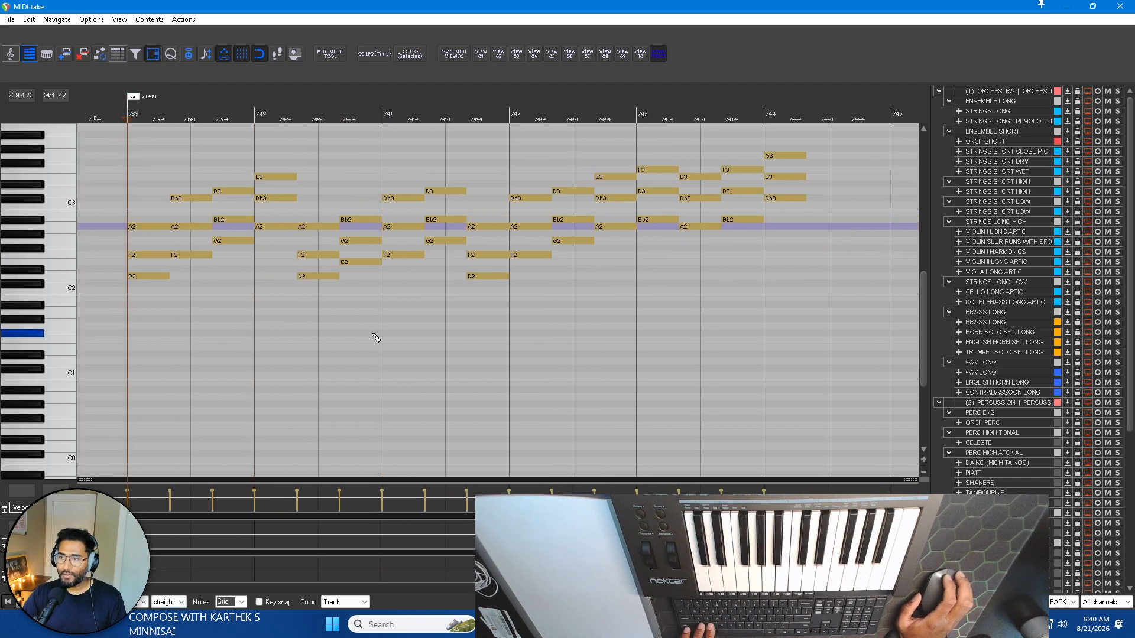
{"action": "left_click_drag", "start_coordinate": [103, 333], "coordinate": [835, 126]}
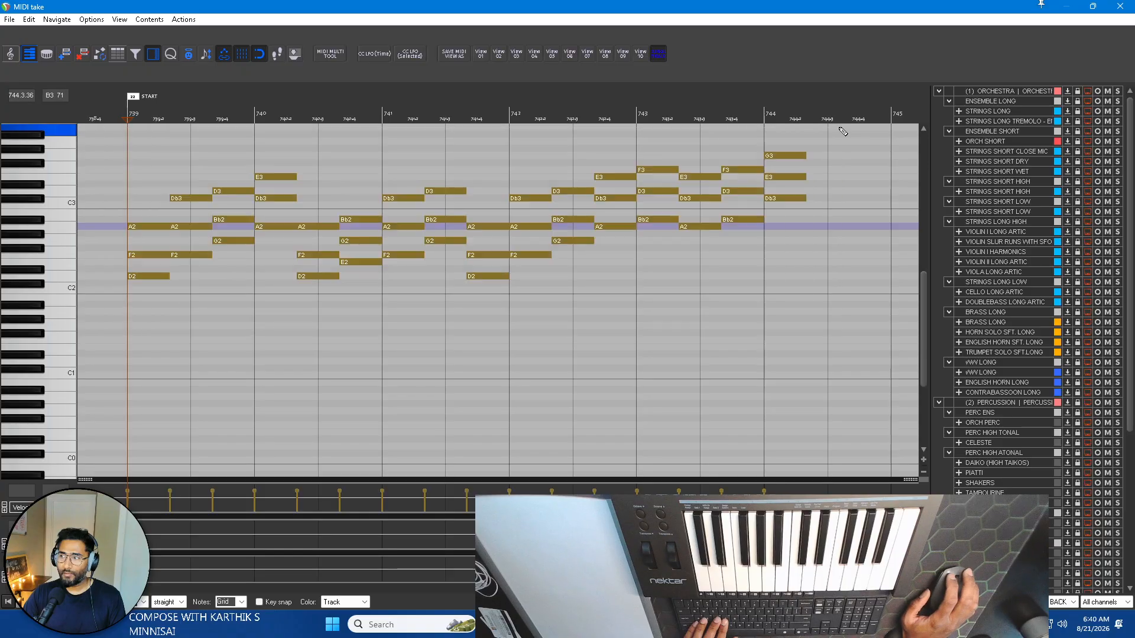
{"action": "key", "text": "Delete"}
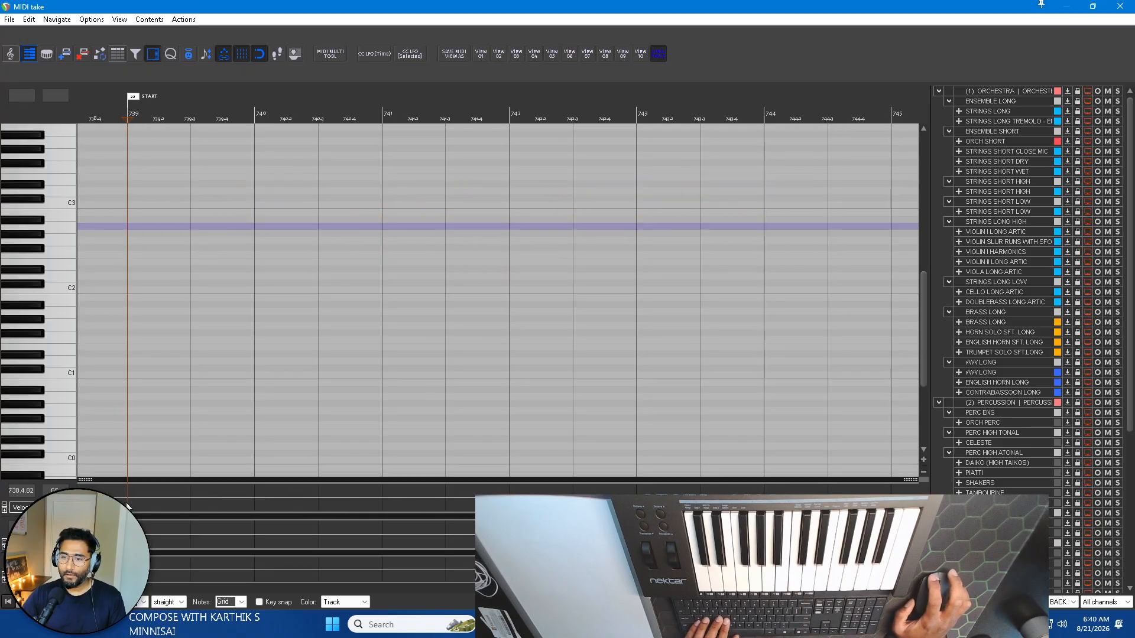
{"action": "left_click", "coordinate": [122, 538]}
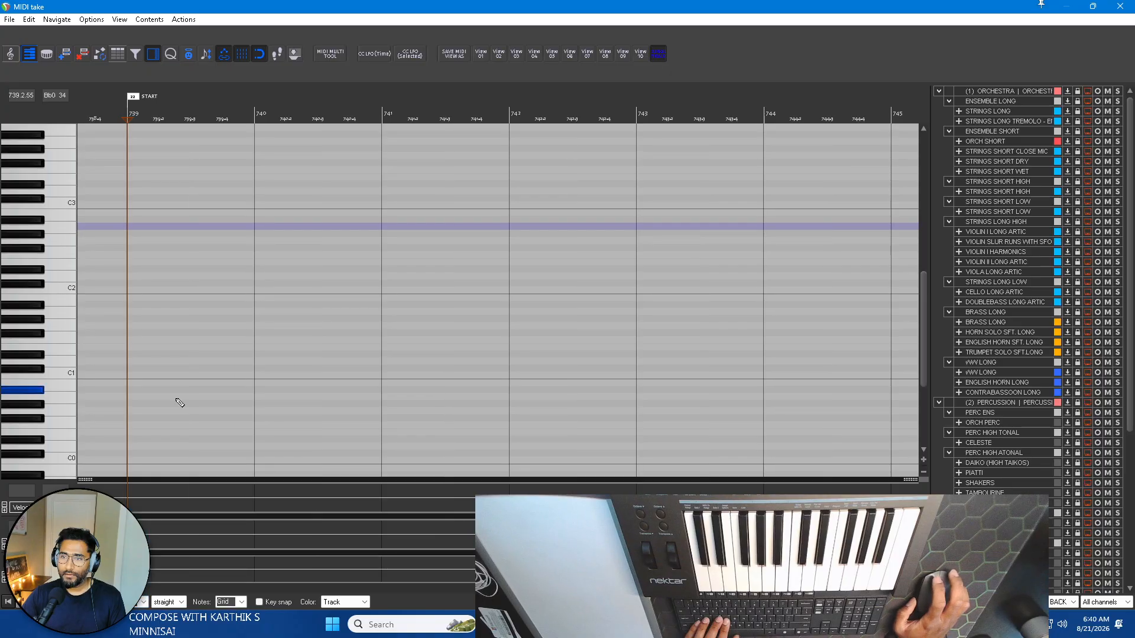
{"action": "scroll", "coordinate": [223, 286], "scroll_direction": "left", "scroll_amount": 2}
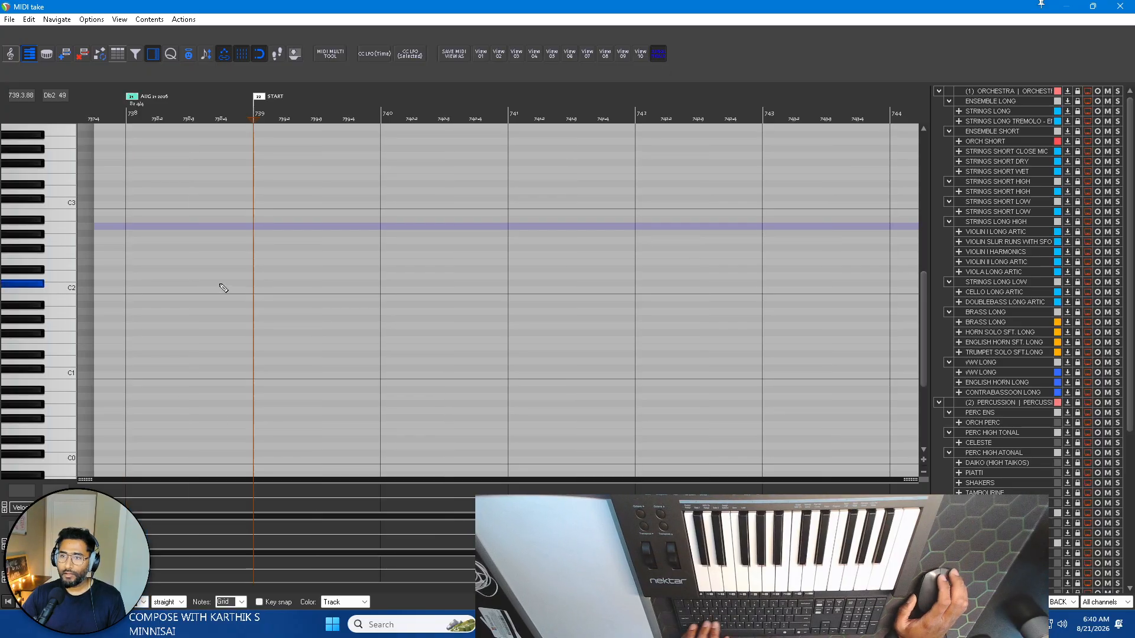
{"action": "left_click_drag", "start_coordinate": [594, 2], "coordinate": [988, 71]}
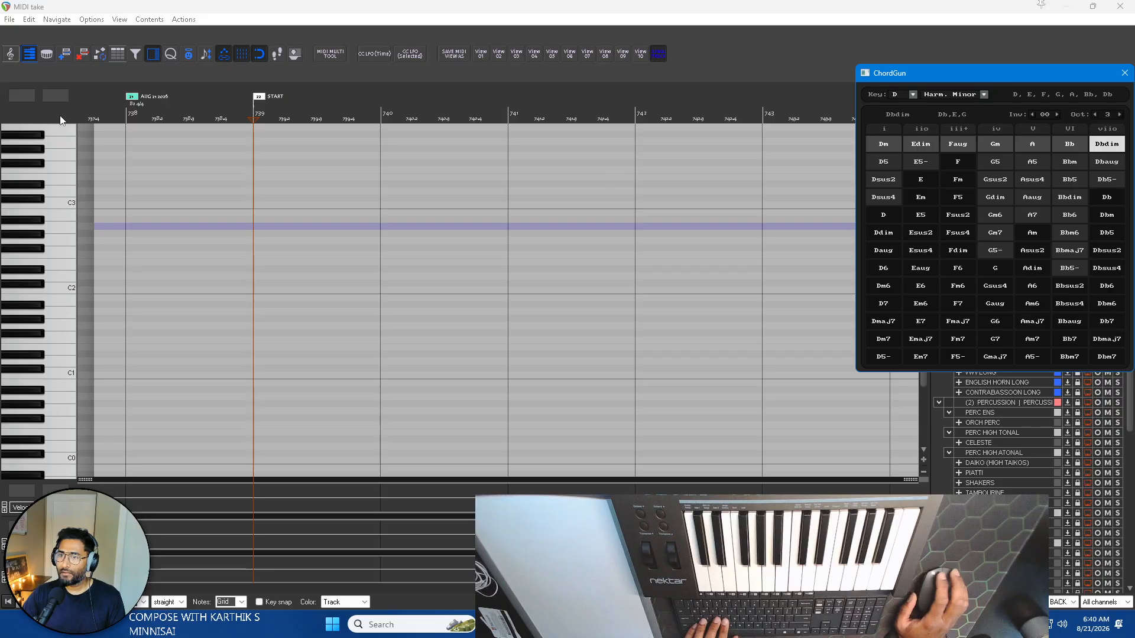
{"action": "left_click", "coordinate": [254, 107]}
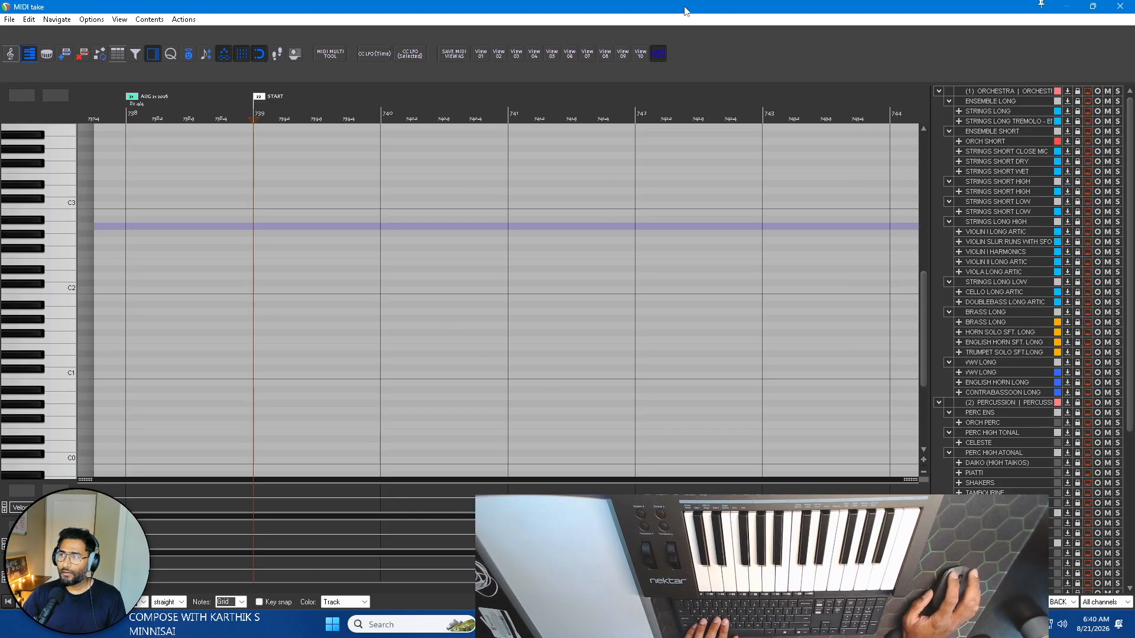
{"action": "key", "text": "Escape"}
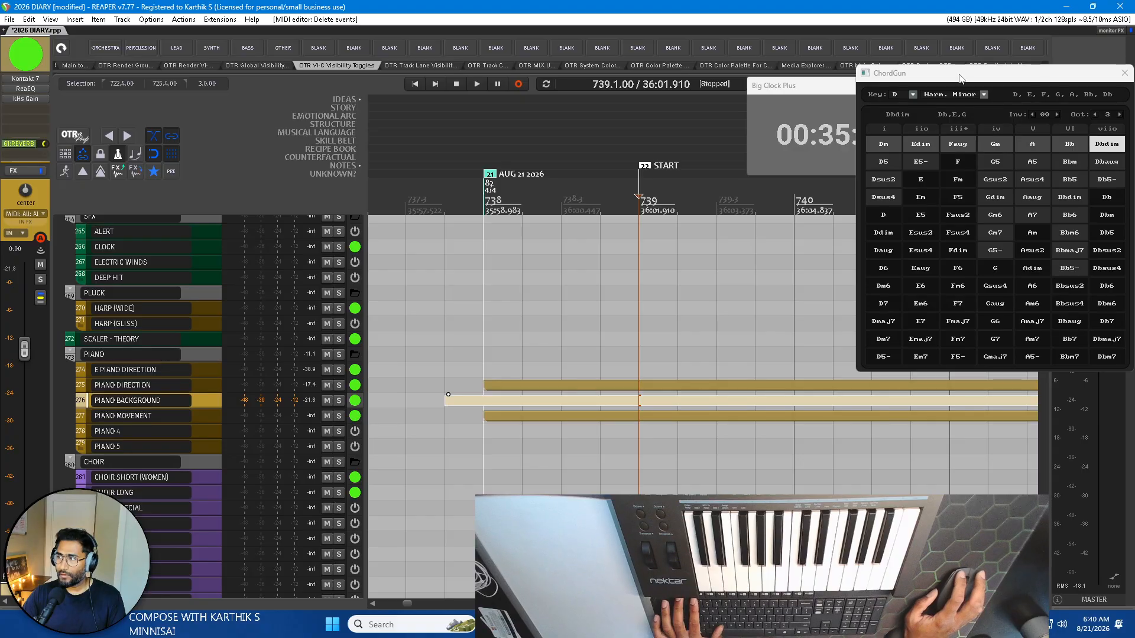
{"action": "left_click_drag", "start_coordinate": [958, 74], "coordinate": [0, 142]}
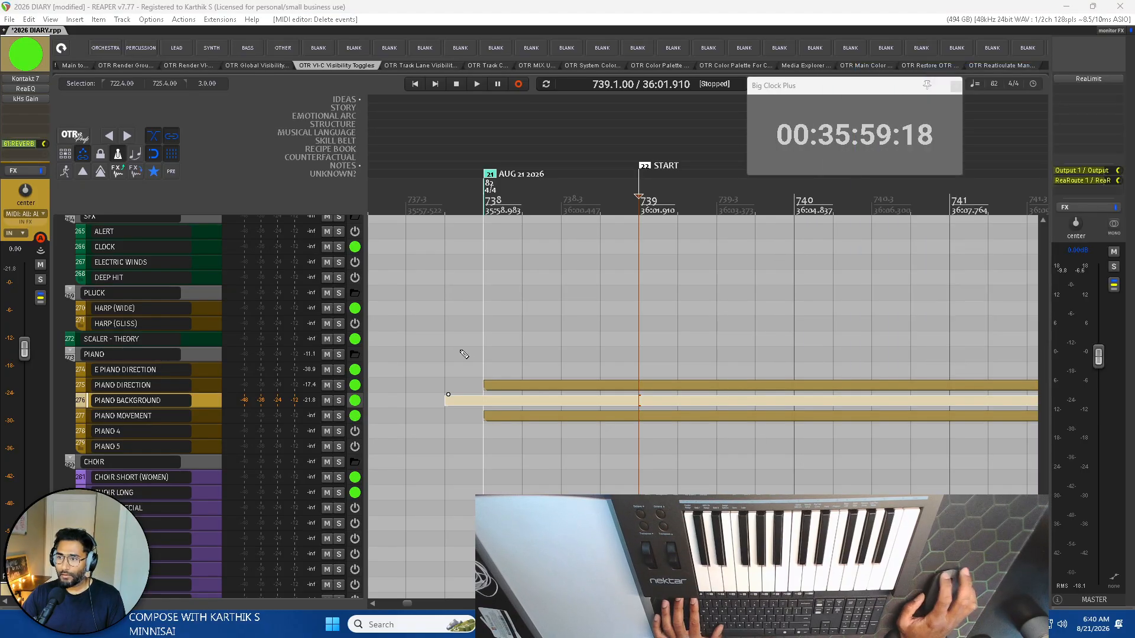
{"action": "double_click", "coordinate": [605, 408]}
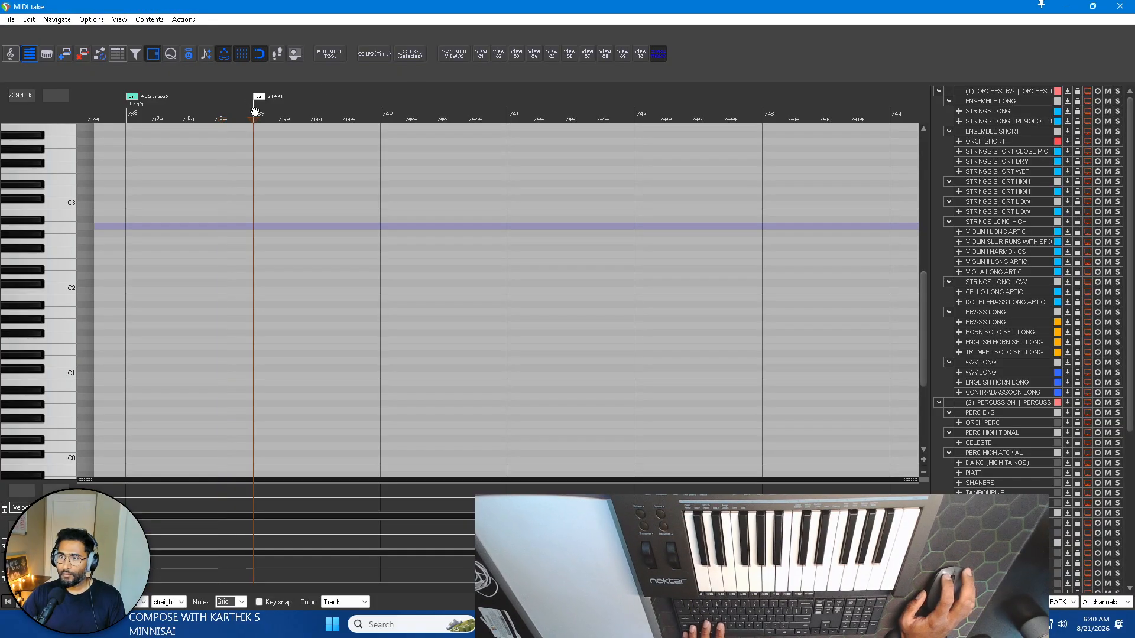
Bring the ChordGun window over the MIDI editor and insert one-bar Dm, Faug, Gm and A chords from the START marker at bar 739.
{"action": "left_click_drag", "start_coordinate": [1042, 4], "coordinate": [969, 74]}
{"action": "left_click", "coordinate": [842, 143]}
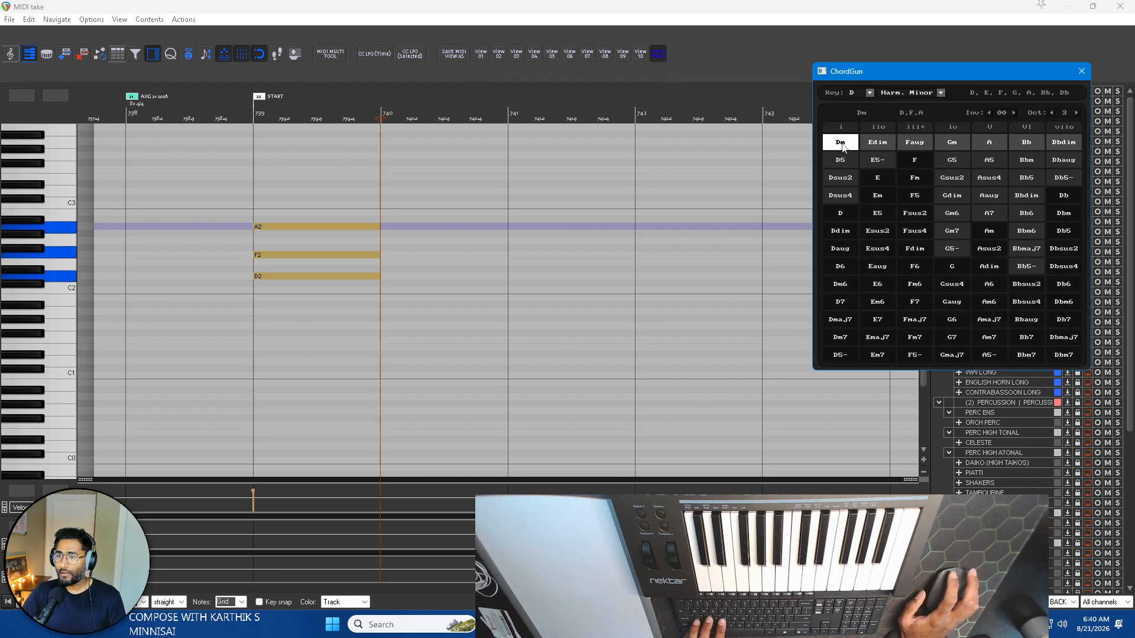
{"action": "left_click", "coordinate": [916, 143]}
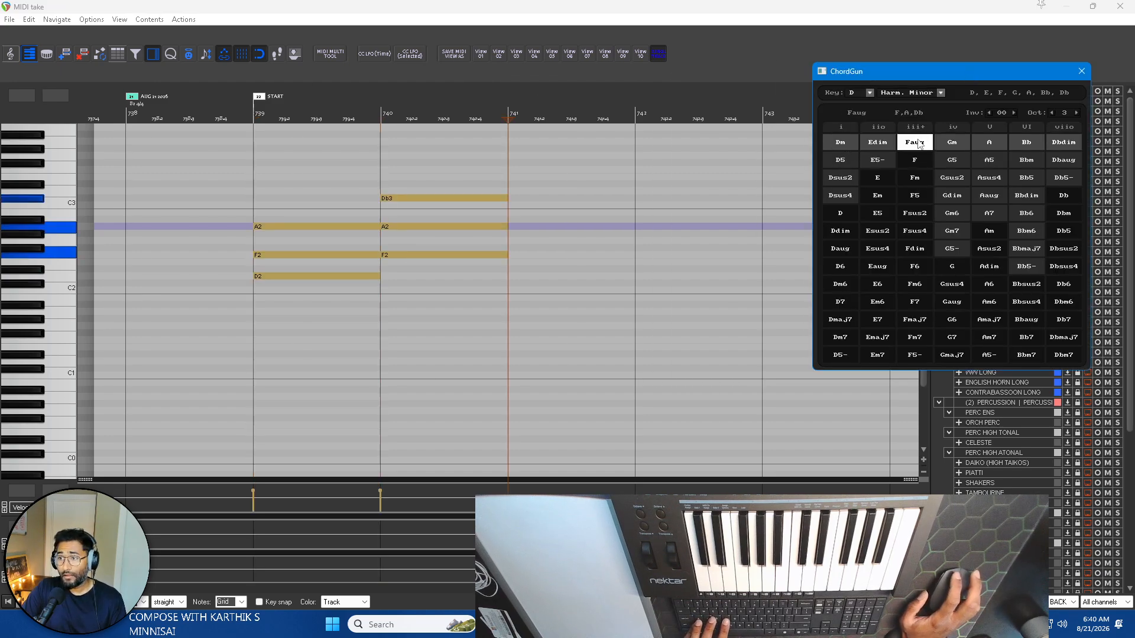
{"action": "left_click", "coordinate": [952, 142]}
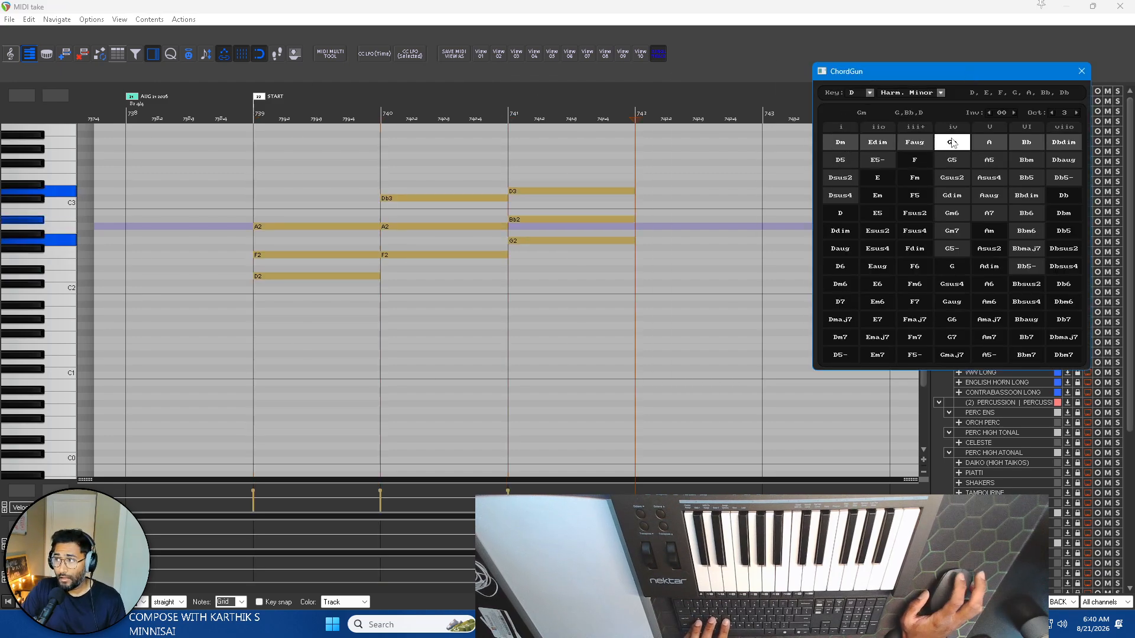
{"action": "left_click", "coordinate": [990, 143]}
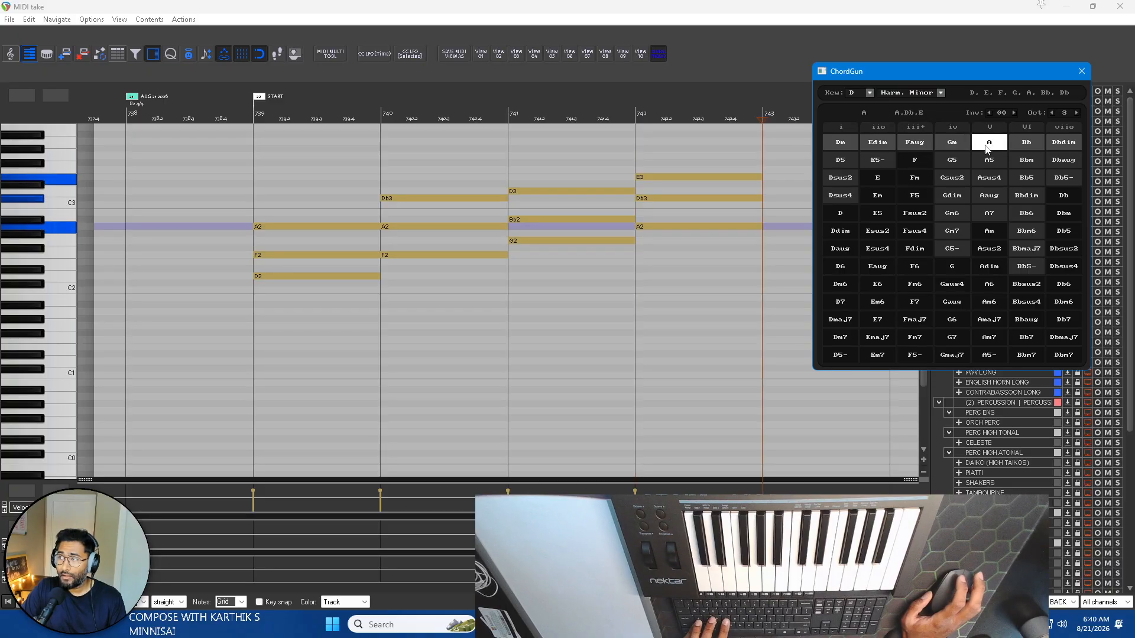
Continue the progression with one-bar Dm, Edim, Faug and Gm chords from bar 743 using ChordGun.
{"action": "left_click", "coordinate": [846, 146]}
{"action": "left_click", "coordinate": [879, 144]}
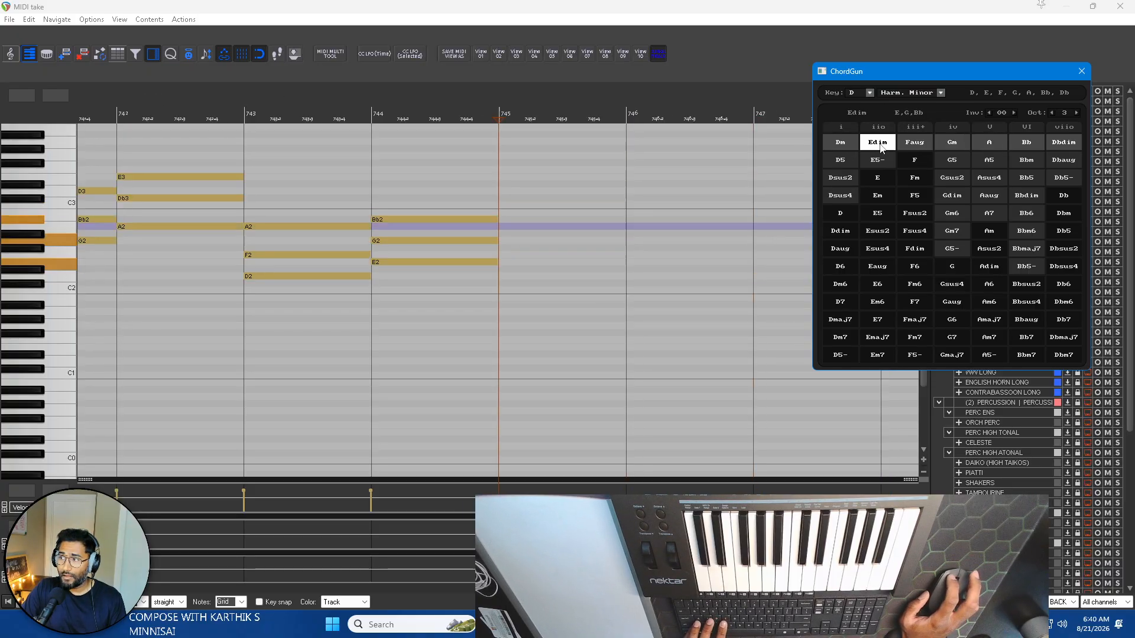
{"action": "left_click", "coordinate": [922, 144]}
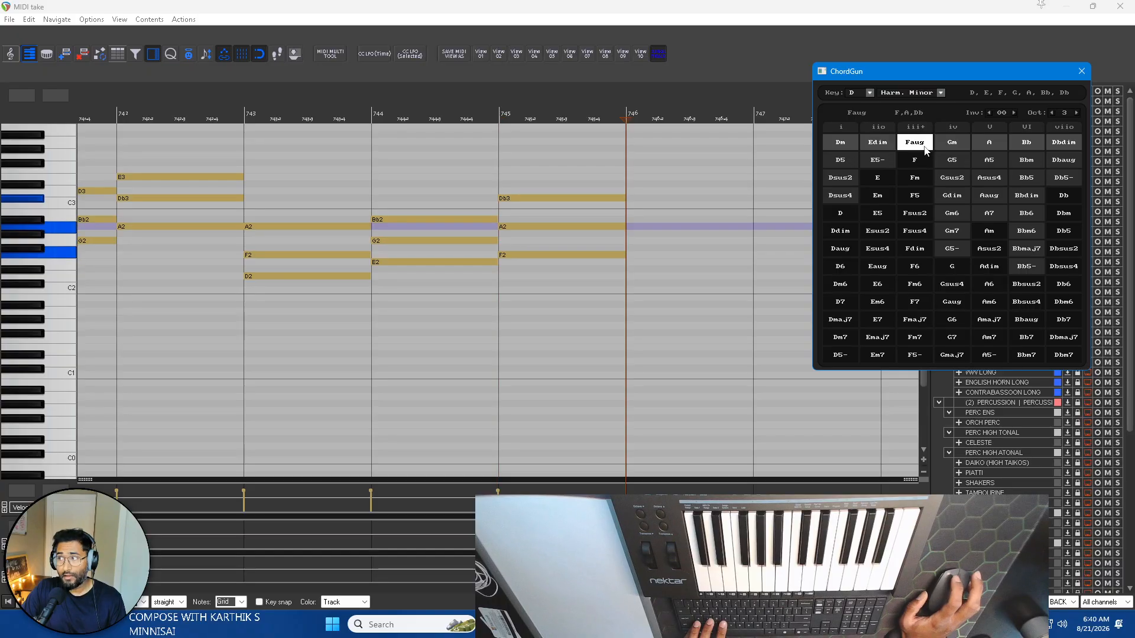
{"action": "left_click", "coordinate": [952, 145]}
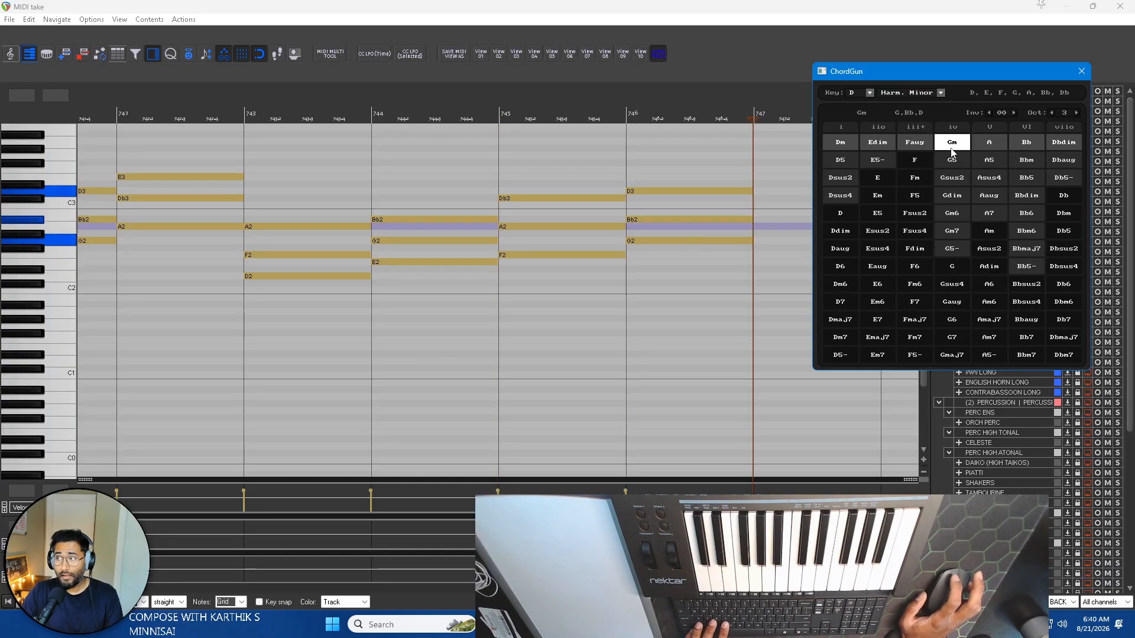
Continue the progression from bar 747 with one-bar Dm, Faug, Gm, A, Gm, A, Bb and Dbdim chords using ChordGun.
{"action": "left_click", "coordinate": [843, 146]}
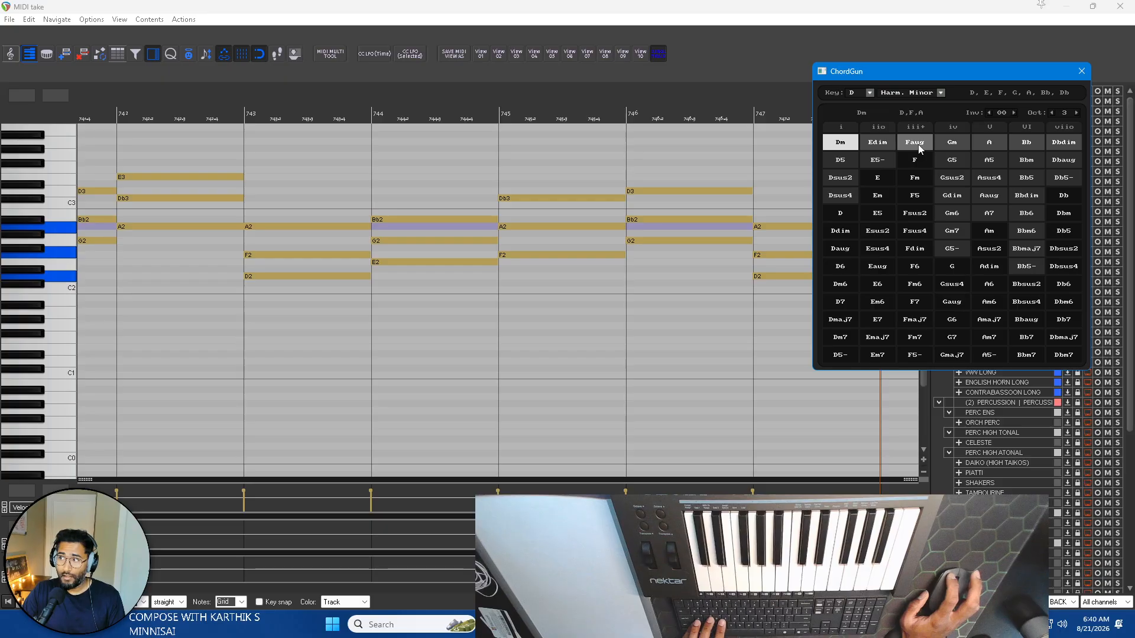
{"action": "left_click", "coordinate": [917, 144]}
{"action": "left_click", "coordinate": [956, 146]}
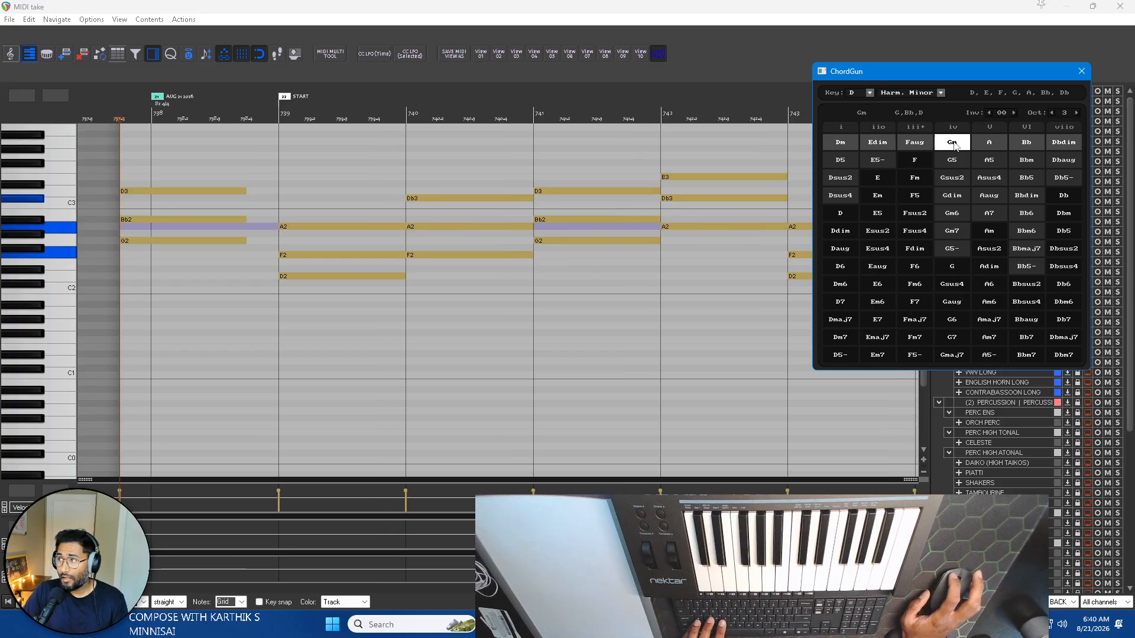
{"action": "left_click", "coordinate": [989, 144]}
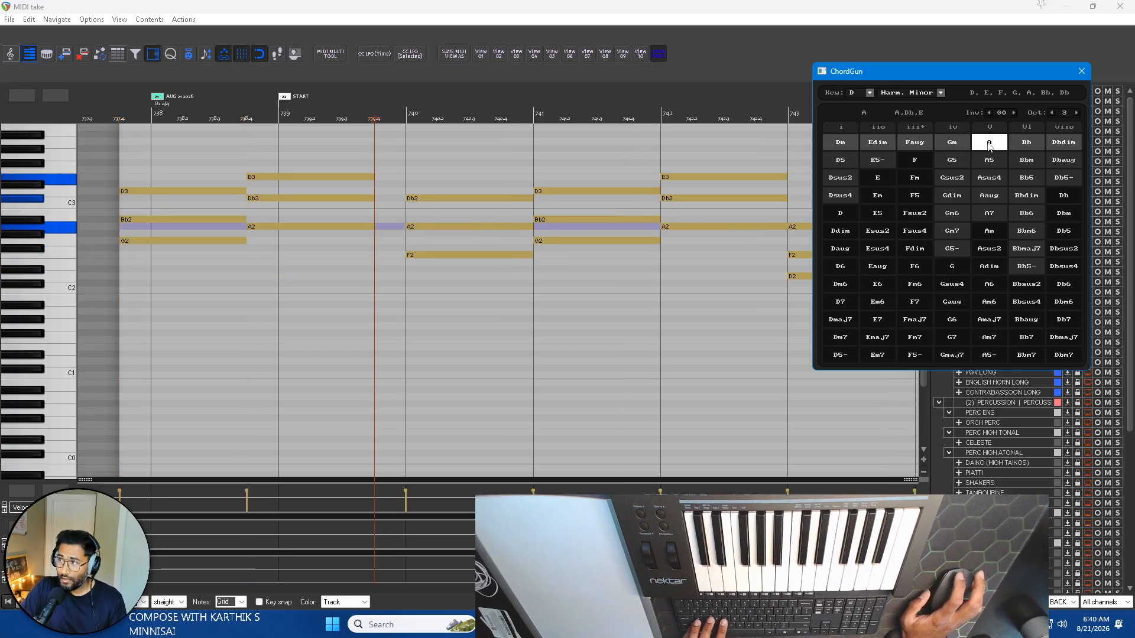
{"action": "left_click", "coordinate": [960, 144]}
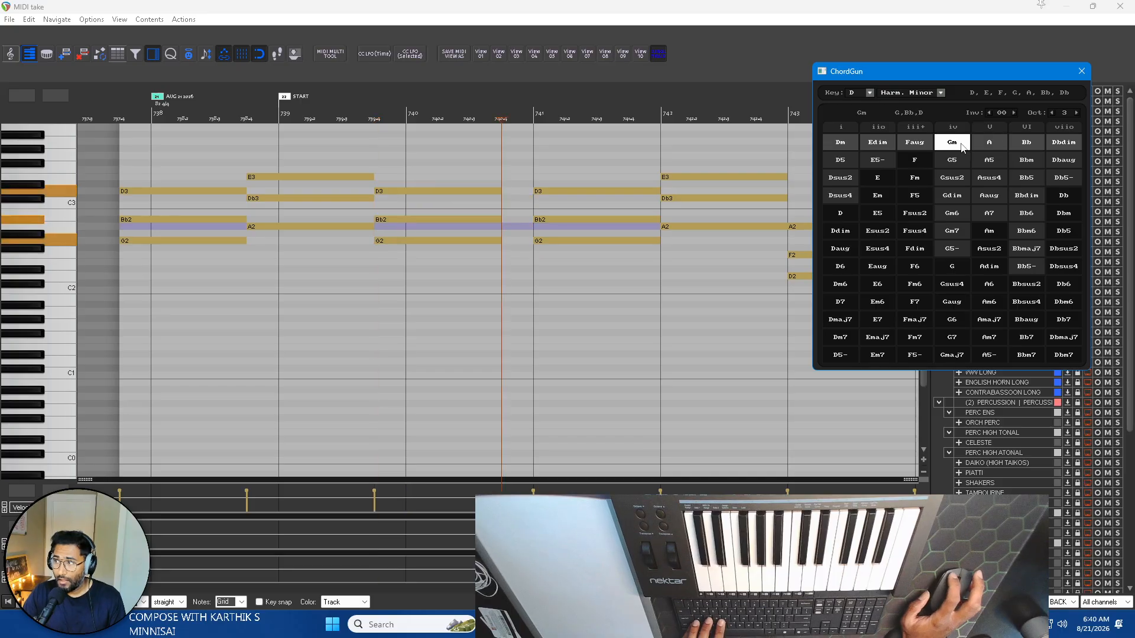
{"action": "left_click", "coordinate": [995, 143]}
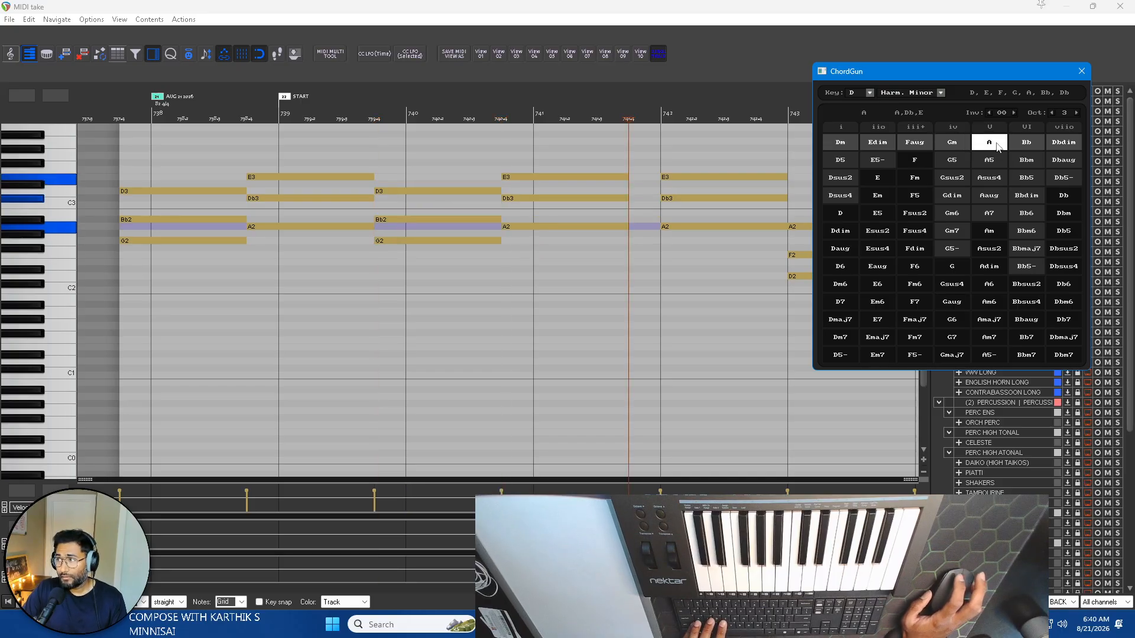
{"action": "left_click", "coordinate": [1032, 145]}
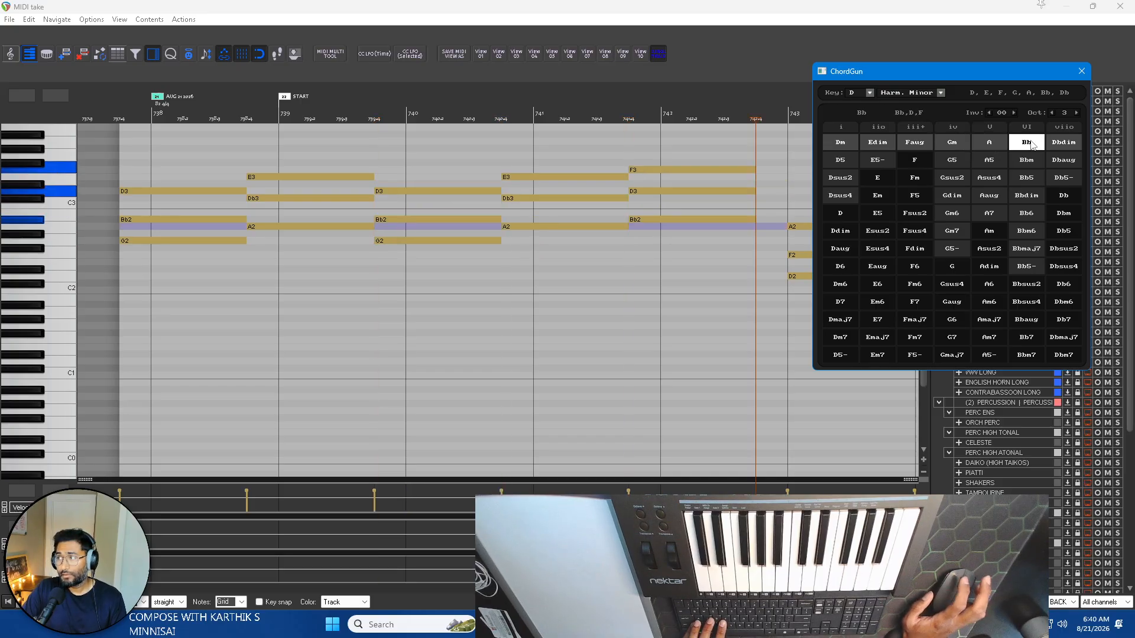
{"action": "left_click", "coordinate": [1064, 143]}
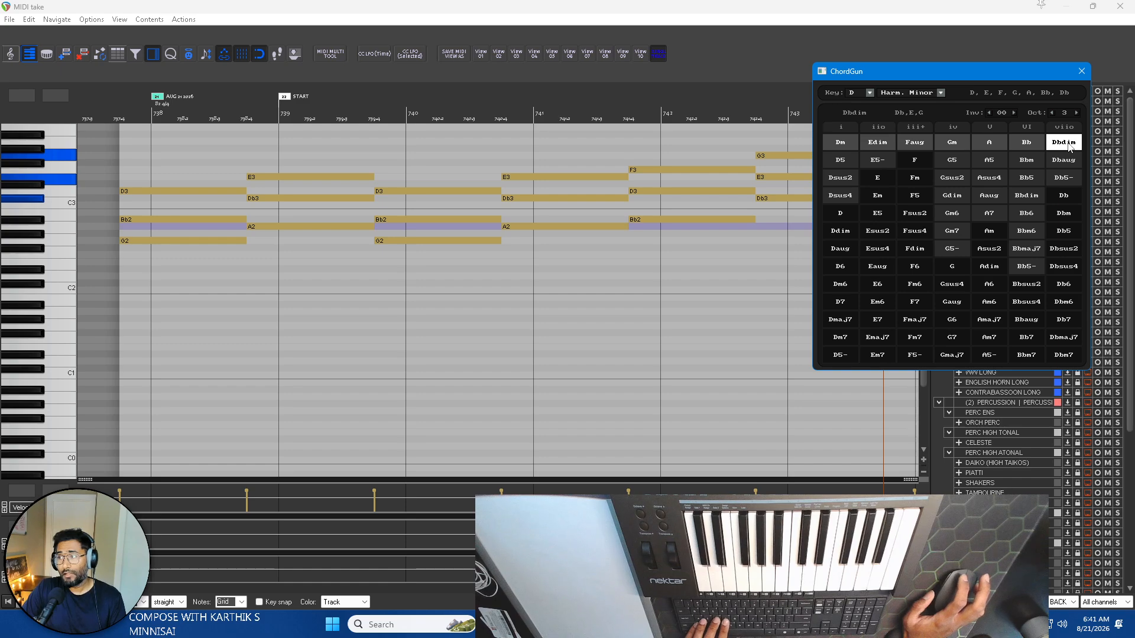
Insert further one-bar Dm, Faug, Gm, A, Dm, Edim, Faug and Gm chords in the same item using ChordGun.
{"action": "left_click", "coordinate": [845, 145]}
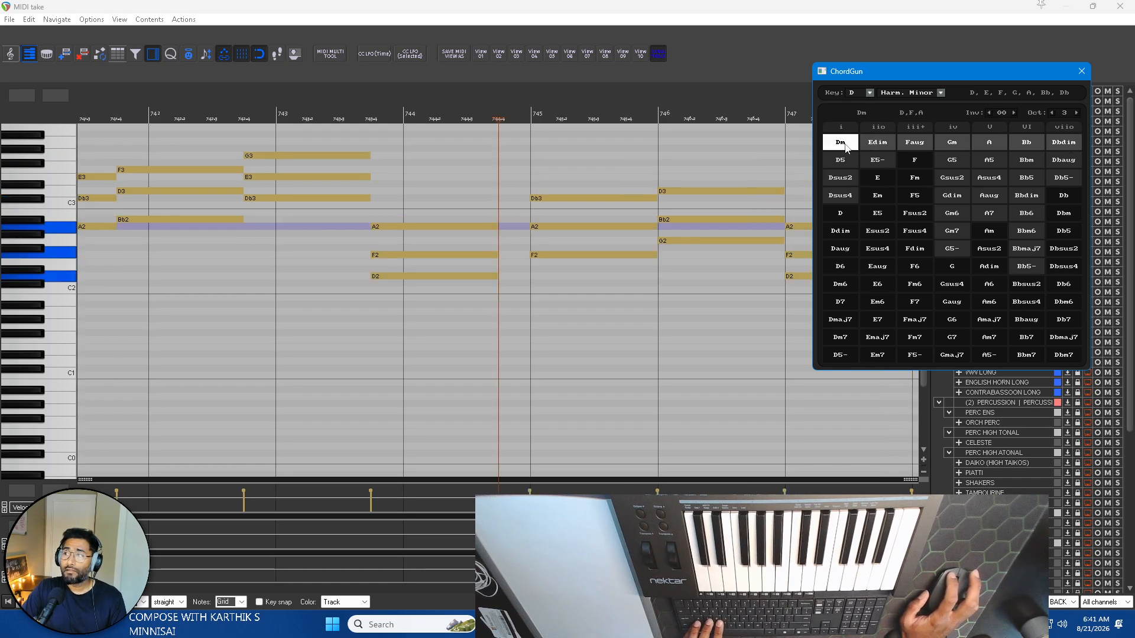
{"action": "left_click", "coordinate": [921, 146]}
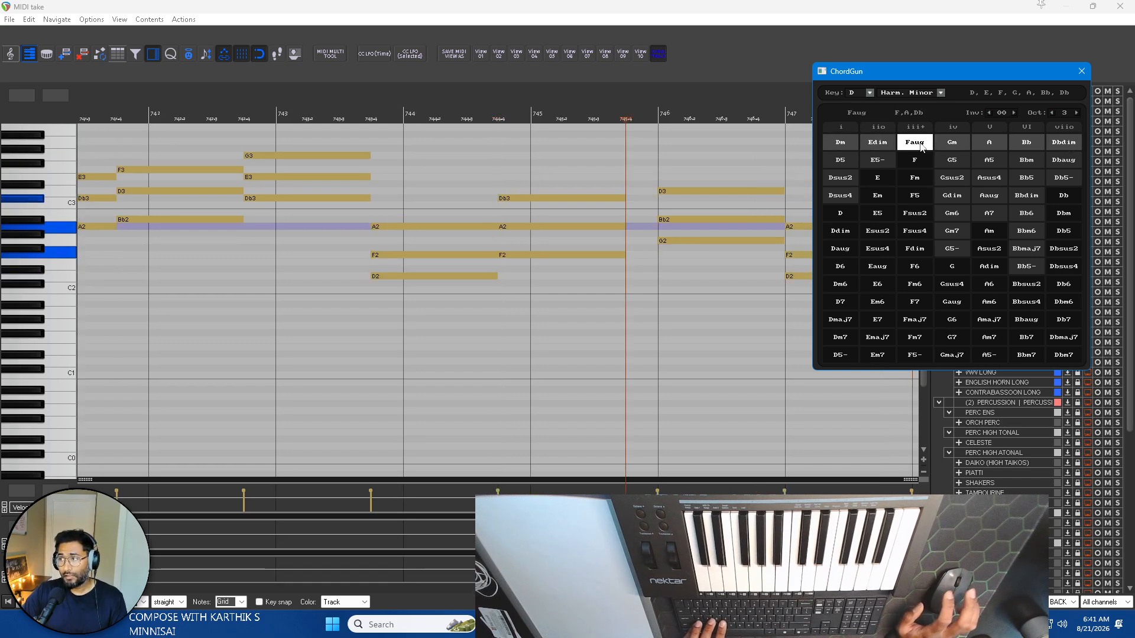
{"action": "left_click", "coordinate": [955, 145]}
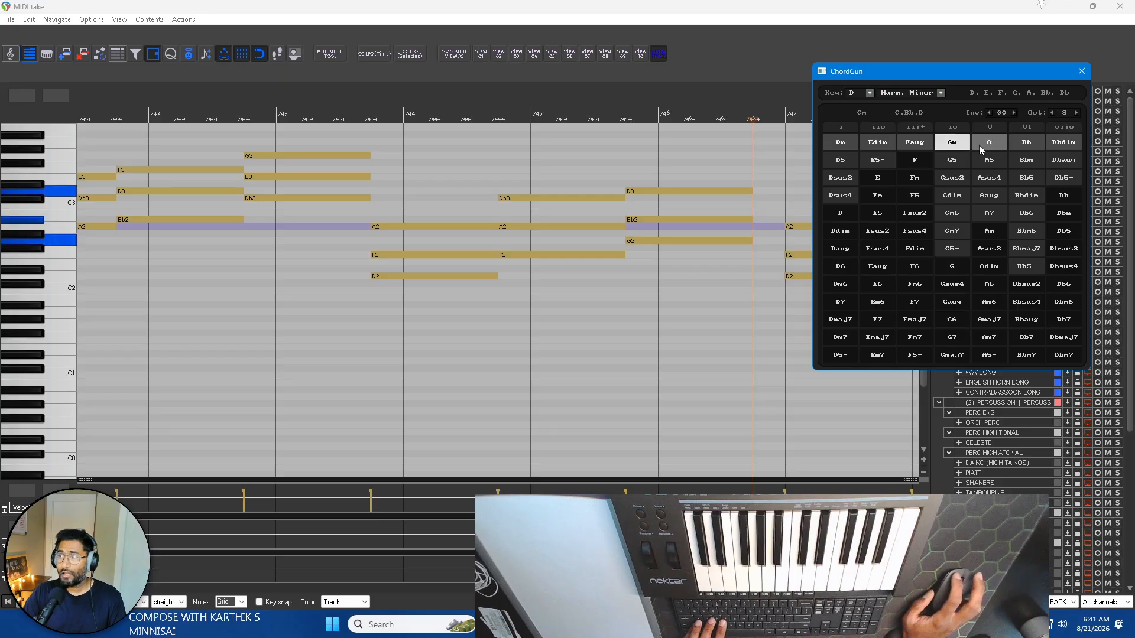
{"action": "left_click", "coordinate": [979, 144]}
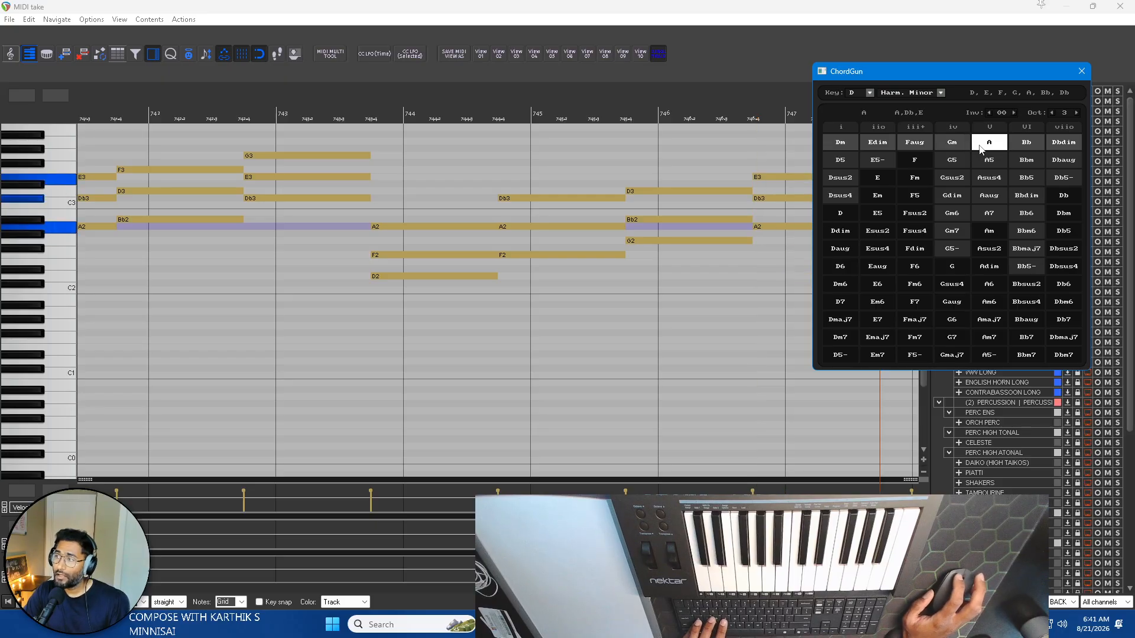
{"action": "left_click", "coordinate": [846, 142]}
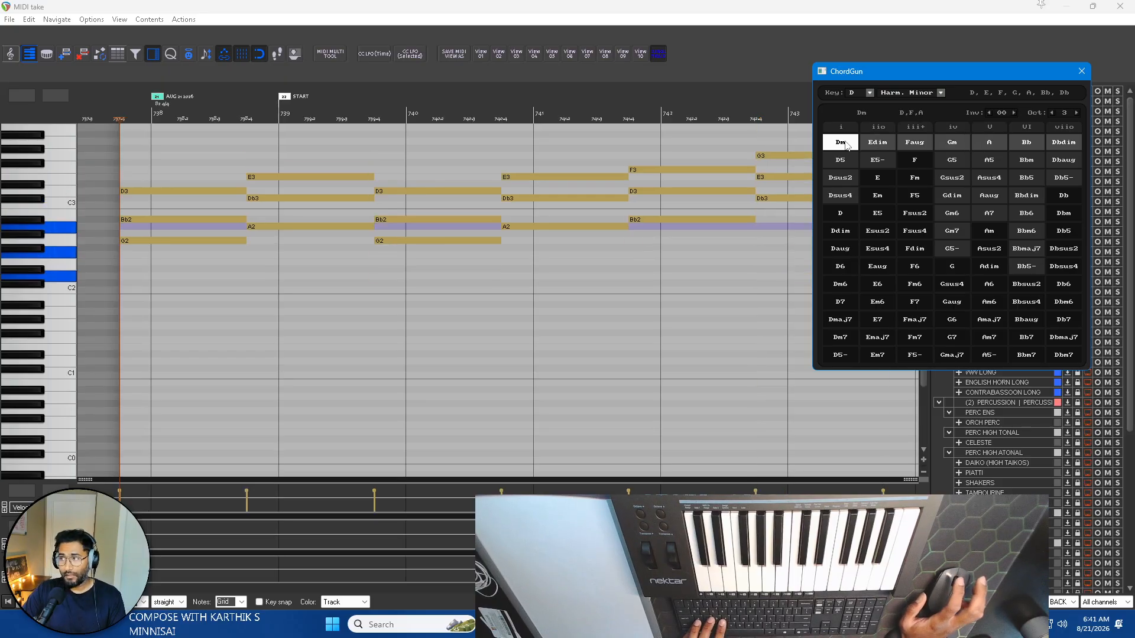
{"action": "left_click", "coordinate": [888, 147]}
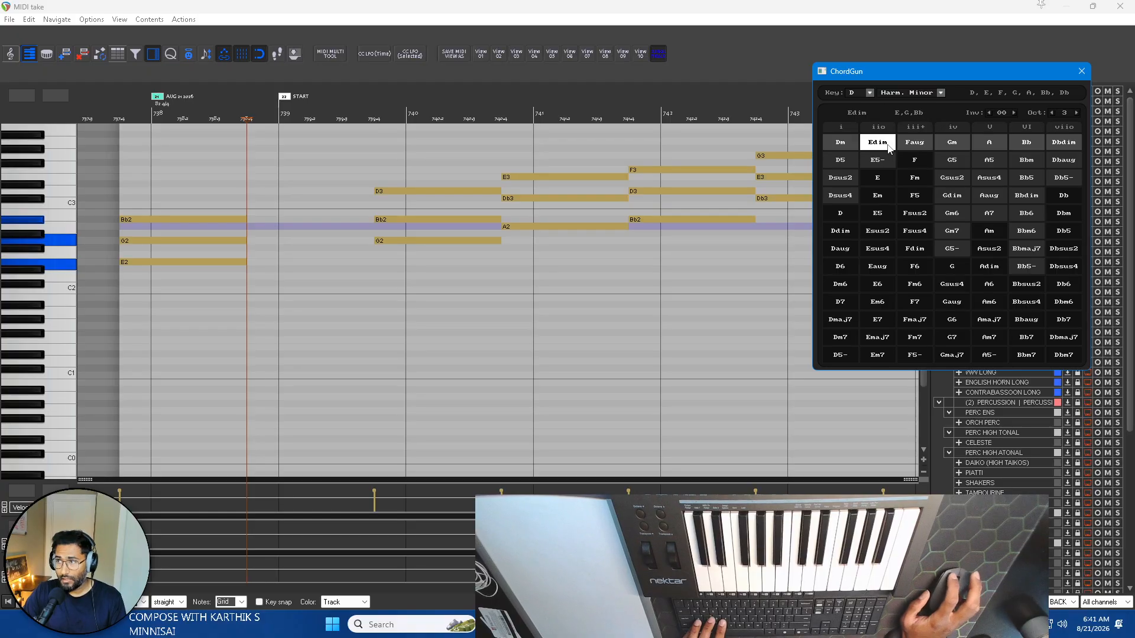
{"action": "left_click", "coordinate": [909, 147]}
{"action": "left_click", "coordinate": [952, 144]}
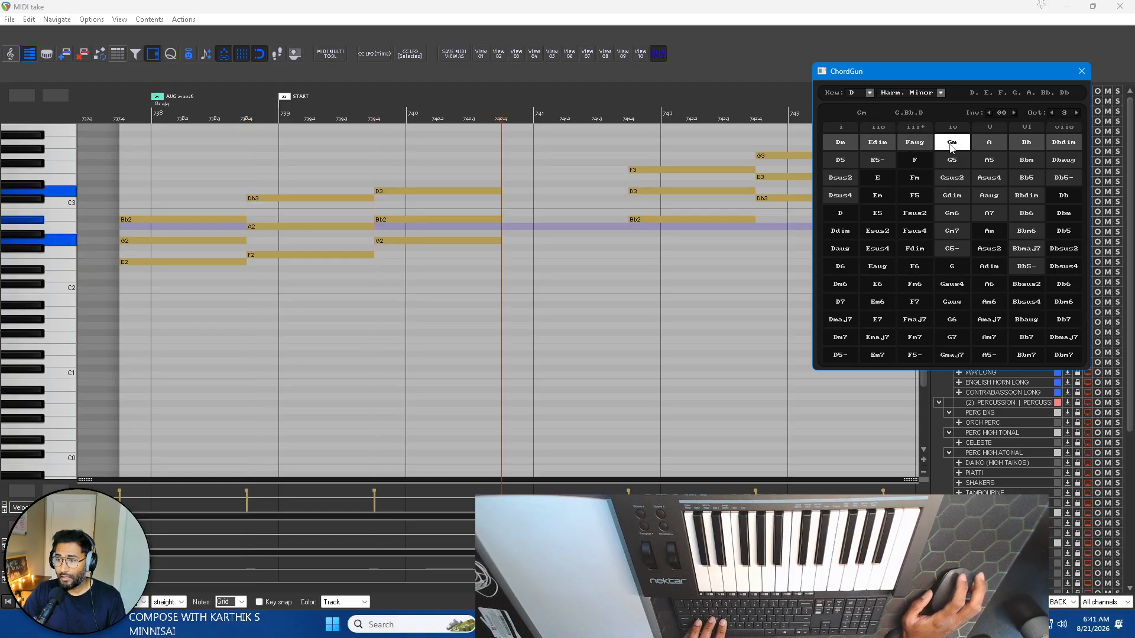
{"action": "scroll", "coordinate": [458, 184], "scroll_direction": "up", "scroll_amount": 2}
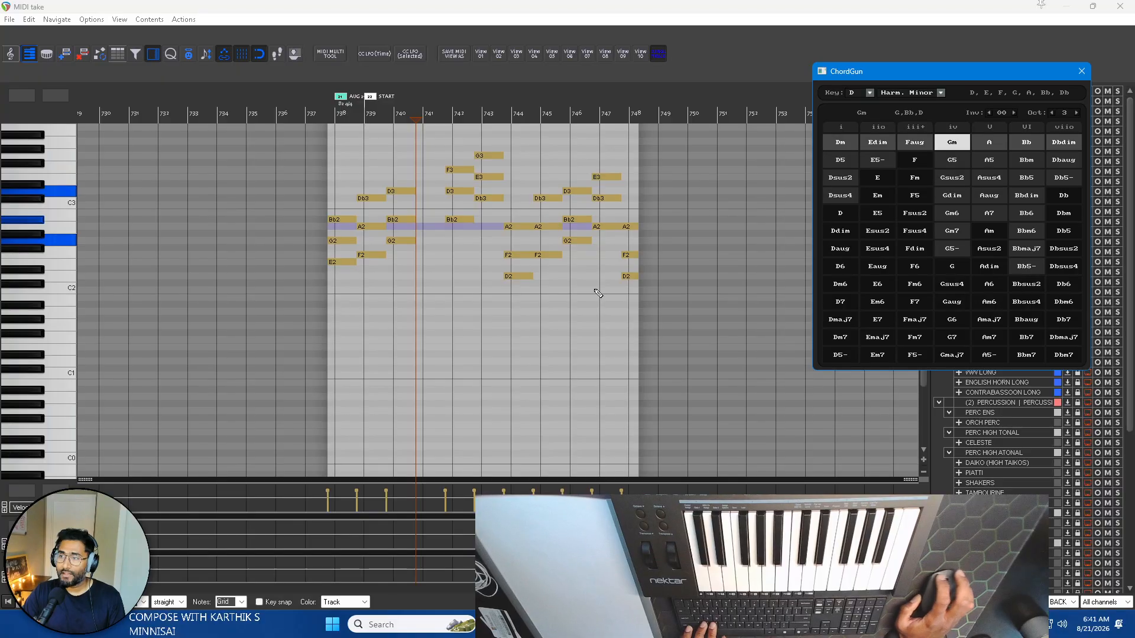
Close the MIDI editor and replace the chord-filled PIANO BACKGROUND item with an empty MIDI item from bar 737 to 746.
{"action": "left_click", "coordinate": [1127, 5]}
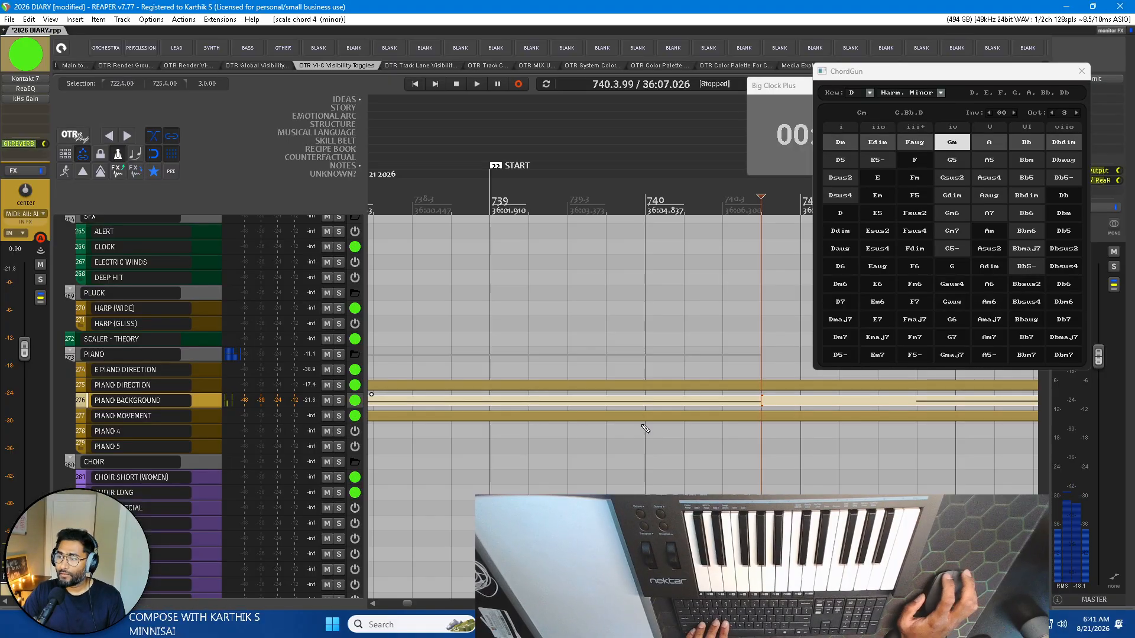
{"action": "scroll", "coordinate": [654, 400], "scroll_direction": "down", "scroll_amount": 5}
{"action": "left_click", "coordinate": [644, 401]}
{"action": "key", "text": "Delete"}
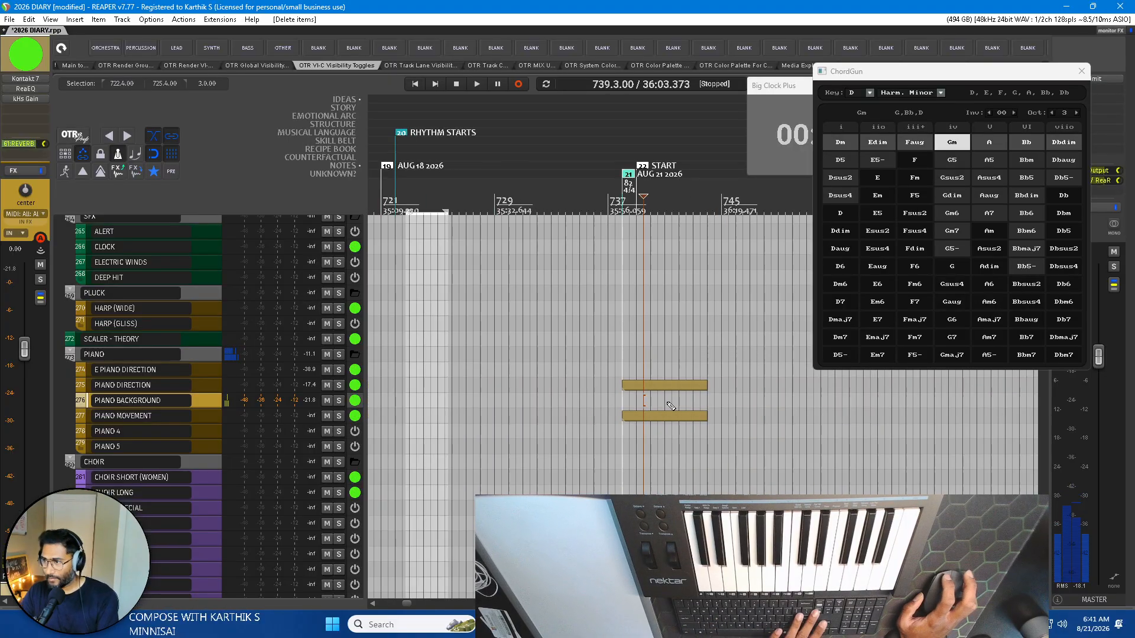
{"action": "key", "text": "ctrl+z"}
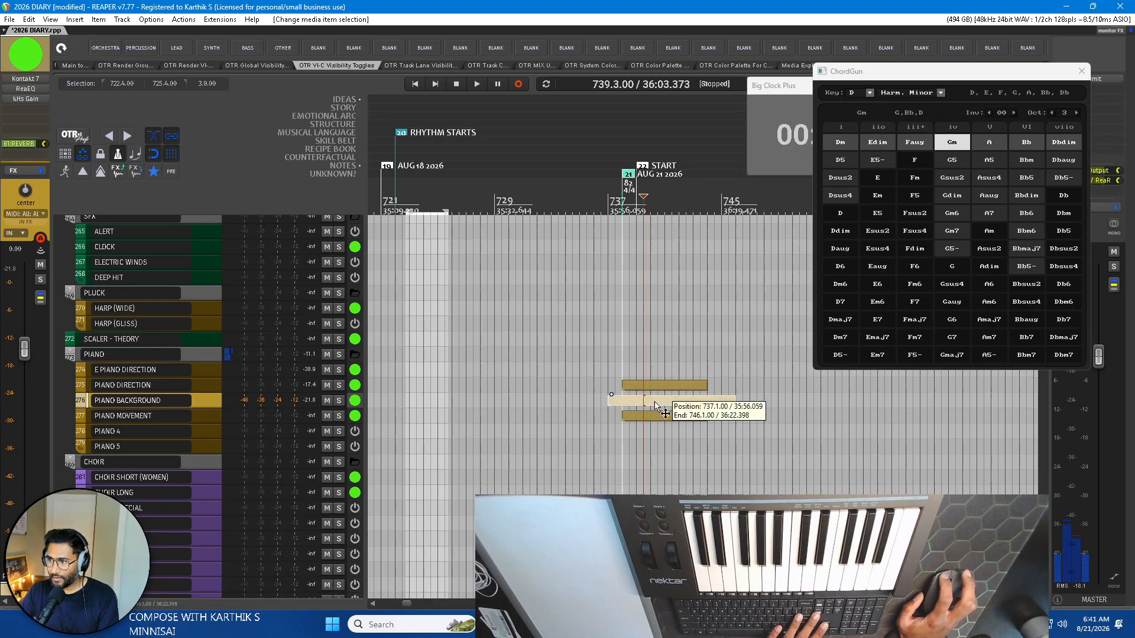
{"action": "double_click", "coordinate": [654, 402]}
{"action": "left_click", "coordinate": [1123, 5]}
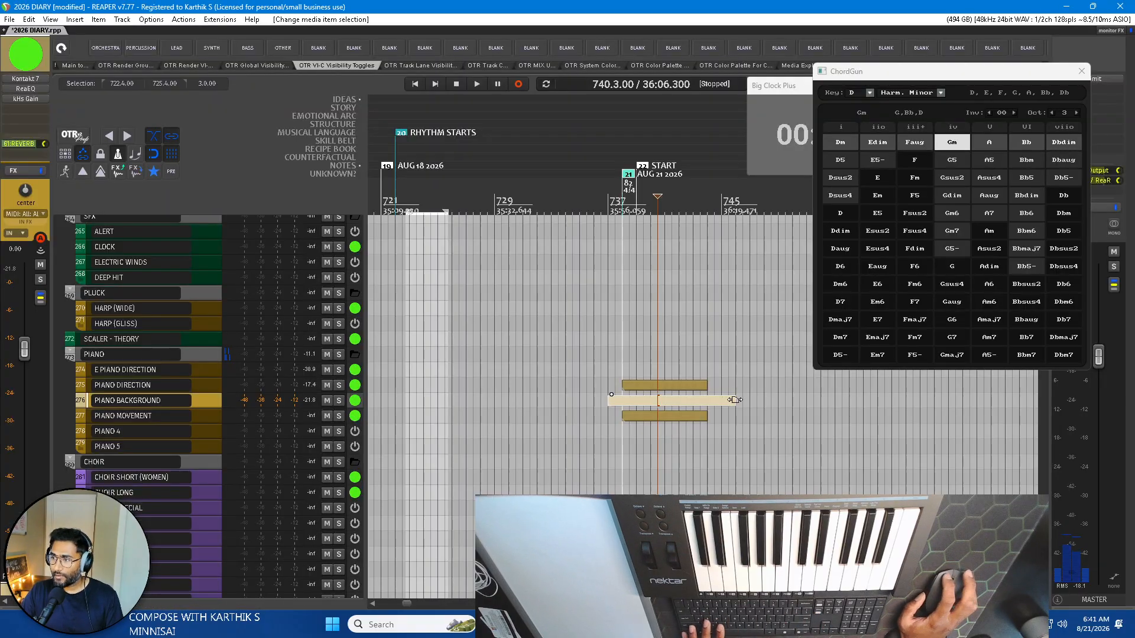
Lengthen the empty PIANO BACKGROUND item at both ends, from about bar 735 to well past bar 745.
{"action": "scroll", "coordinate": [745, 401], "scroll_direction": "down", "scroll_amount": 3}
{"action": "left_click_drag", "start_coordinate": [745, 401], "coordinate": [998, 402]}
{"action": "scroll", "coordinate": [708, 401], "scroll_direction": "up", "scroll_amount": 3}
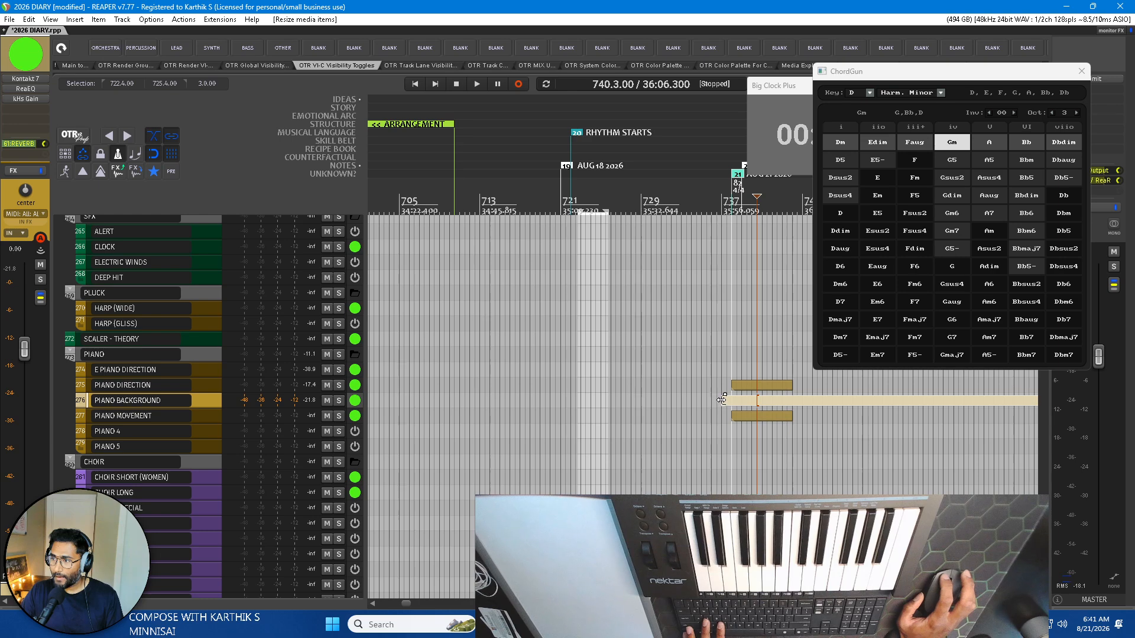
{"action": "mouse_move", "coordinate": [721, 400]}
{"action": "left_mouse_down"}
{"action": "mouse_move", "coordinate": [668, 401]}
{"action": "mouse_move", "coordinate": [721, 398]}
{"action": "mouse_move", "coordinate": [705, 397]}
{"action": "left_mouse_up"}
{"action": "scroll", "coordinate": [735, 404], "scroll_direction": "up", "scroll_amount": 3}
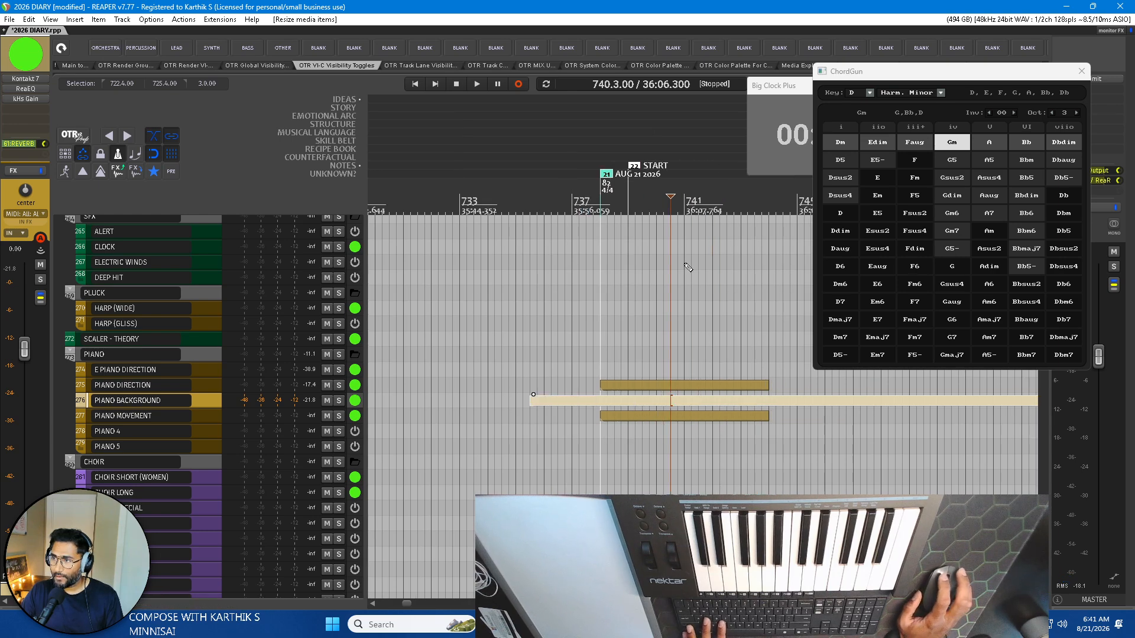
Open the lengthened PIANO BACKGROUND item in the MIDI editor and place the edit cursor at the START marker at bar 739.
{"action": "double_click", "coordinate": [654, 399]}
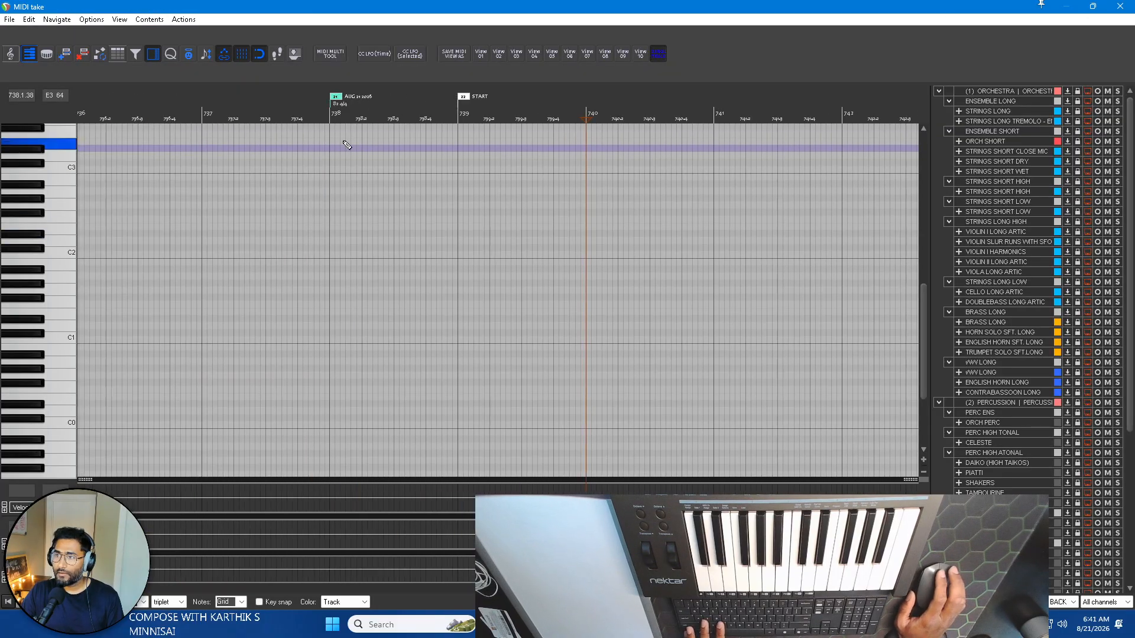
{"action": "left_click", "coordinate": [464, 127]}
{"action": "scroll", "coordinate": [524, 196], "scroll_direction": "right", "scroll_amount": 3}
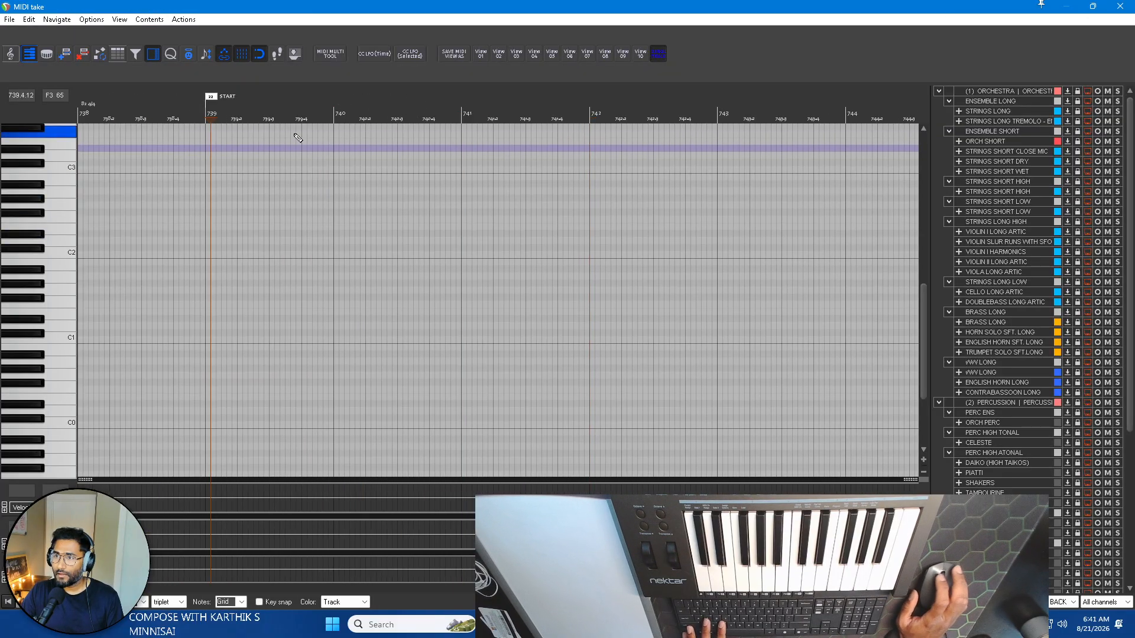
{"action": "scroll", "coordinate": [298, 138], "scroll_direction": "up", "scroll_amount": 3}
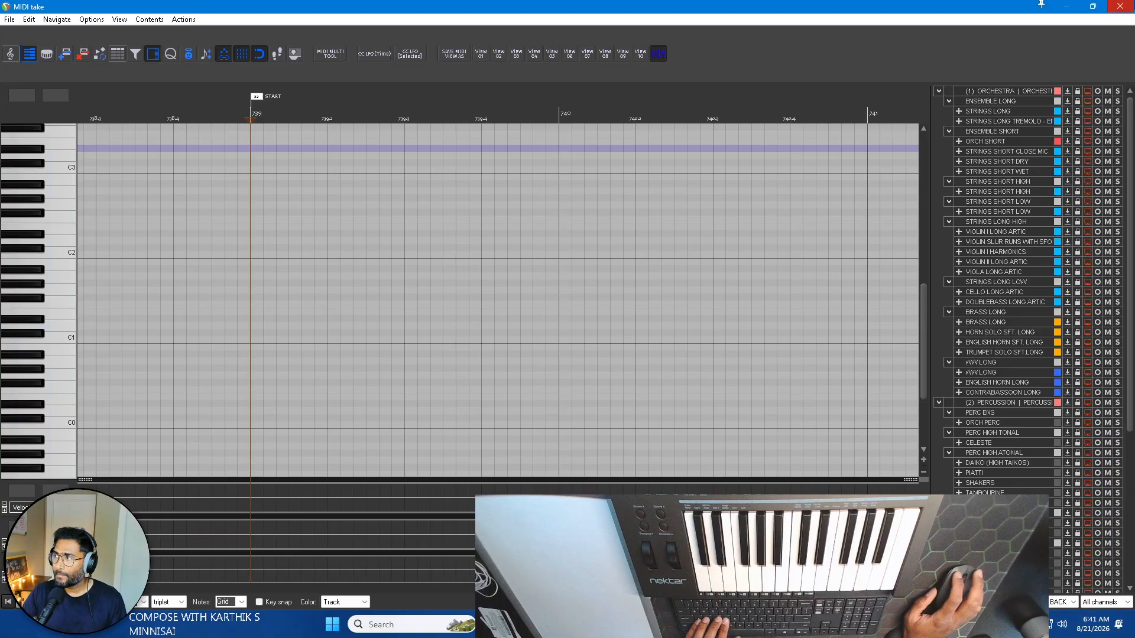
{"action": "key", "text": "Escape"}
{"action": "left_click_drag", "start_coordinate": [945, 72], "coordinate": [826, 67]}
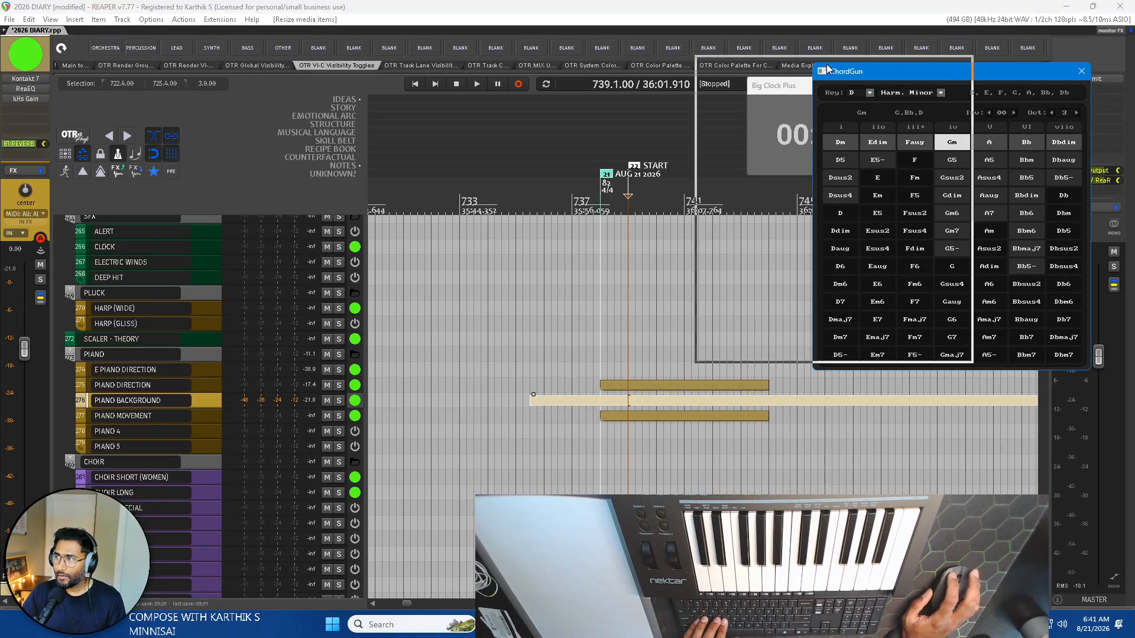
{"action": "key", "text": "Escape"}
{"action": "key", "text": "Escape"}
{"action": "double_click", "coordinate": [611, 401]}
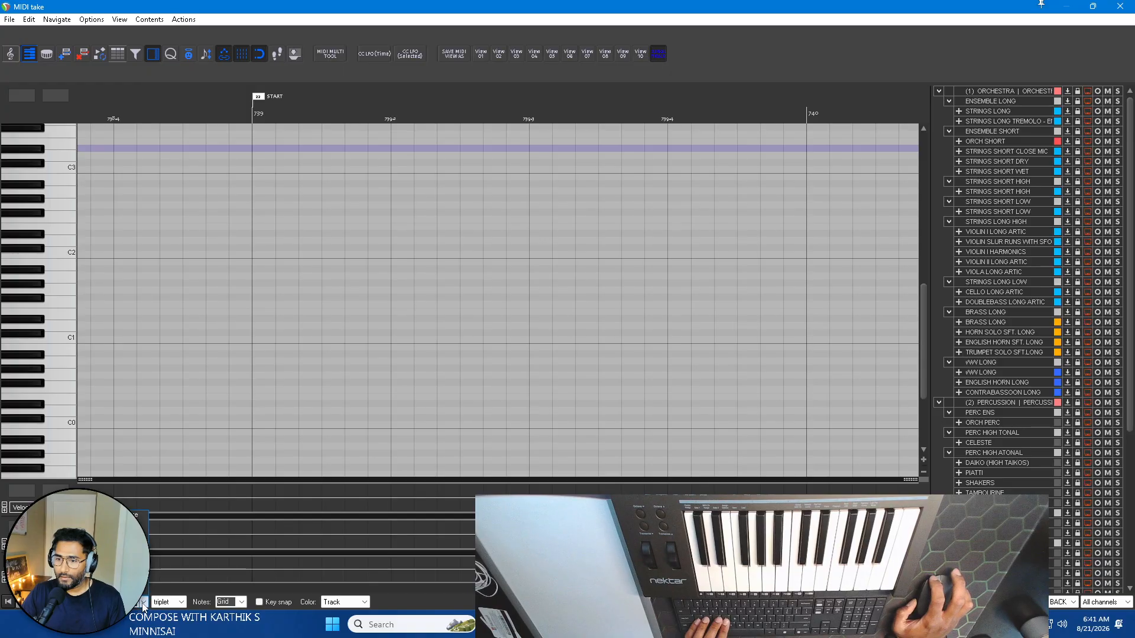
{"action": "left_click", "coordinate": [253, 109]}
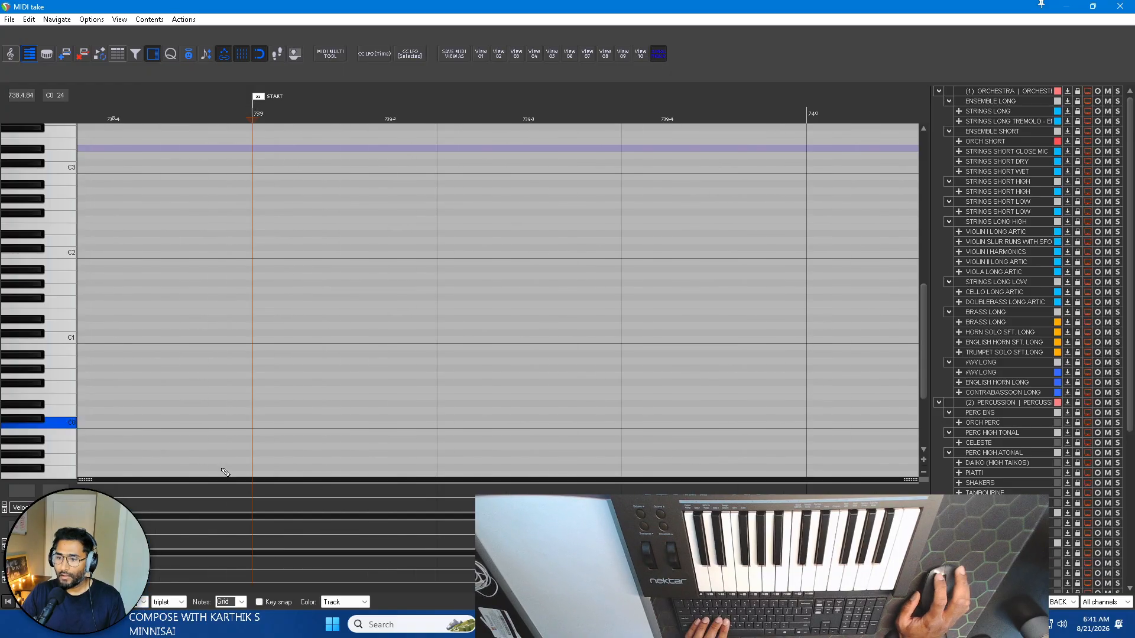
Set the MIDI editor grid to straight half-bar divisions.
{"action": "left_click", "coordinate": [169, 602]}
{"action": "left_click", "coordinate": [169, 567]}
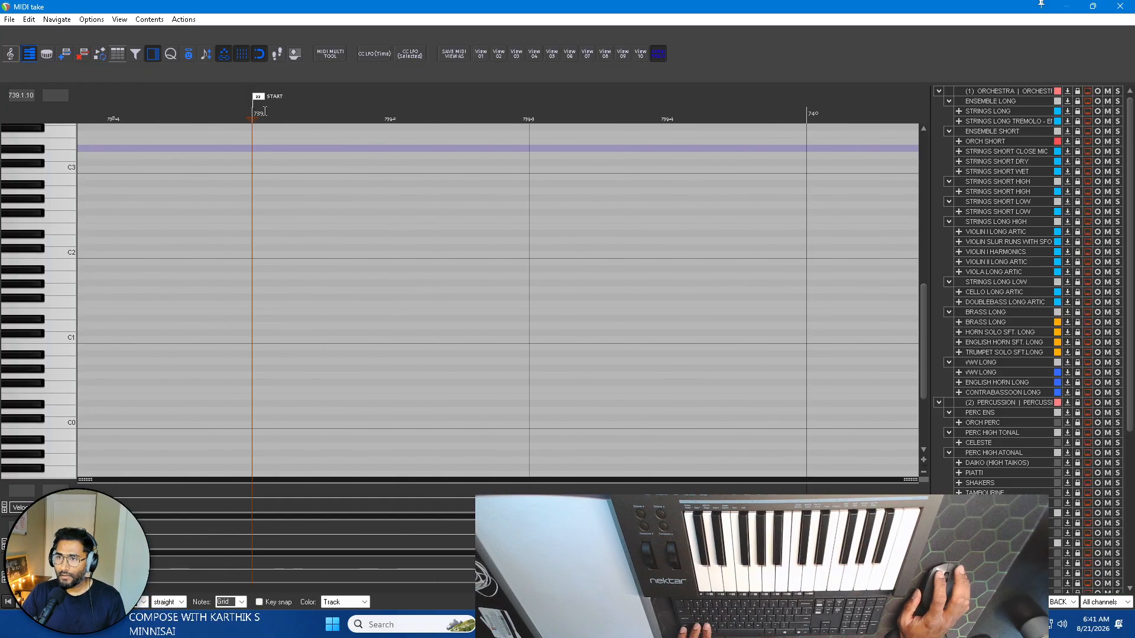
{"action": "scroll", "coordinate": [292, 188], "scroll_direction": "down", "scroll_amount": 6}
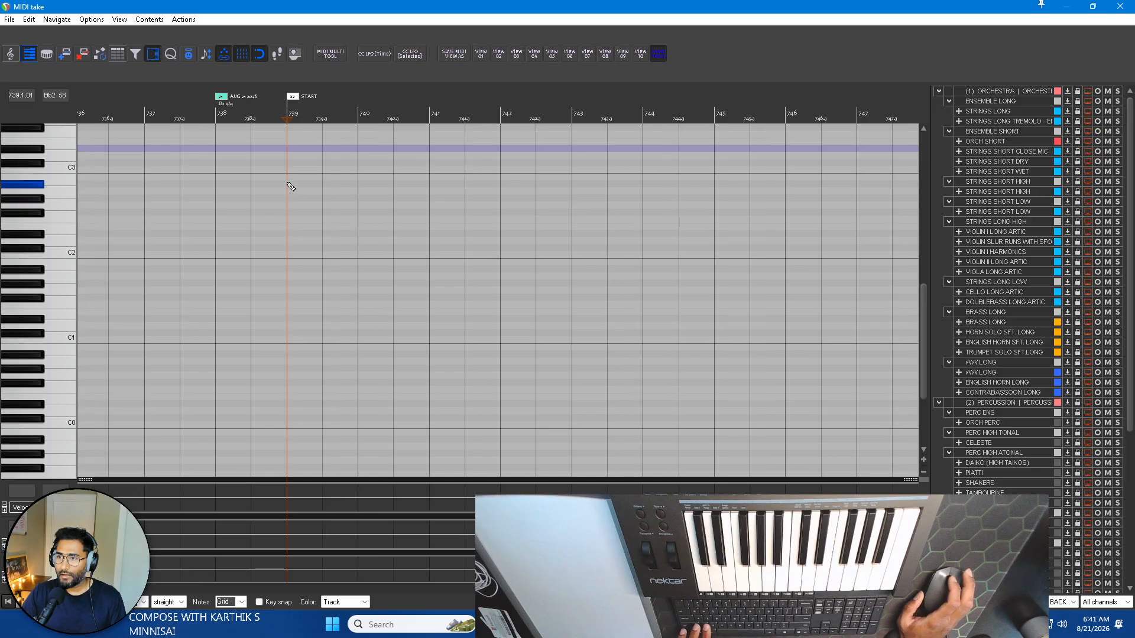
Bring the ChordGun window over the MIDI editor and insert half-bar Dm, Faug, Gm and A chords from the START marker at bar 739.
{"action": "left_click_drag", "start_coordinate": [846, 105], "coordinate": [957, 66]}
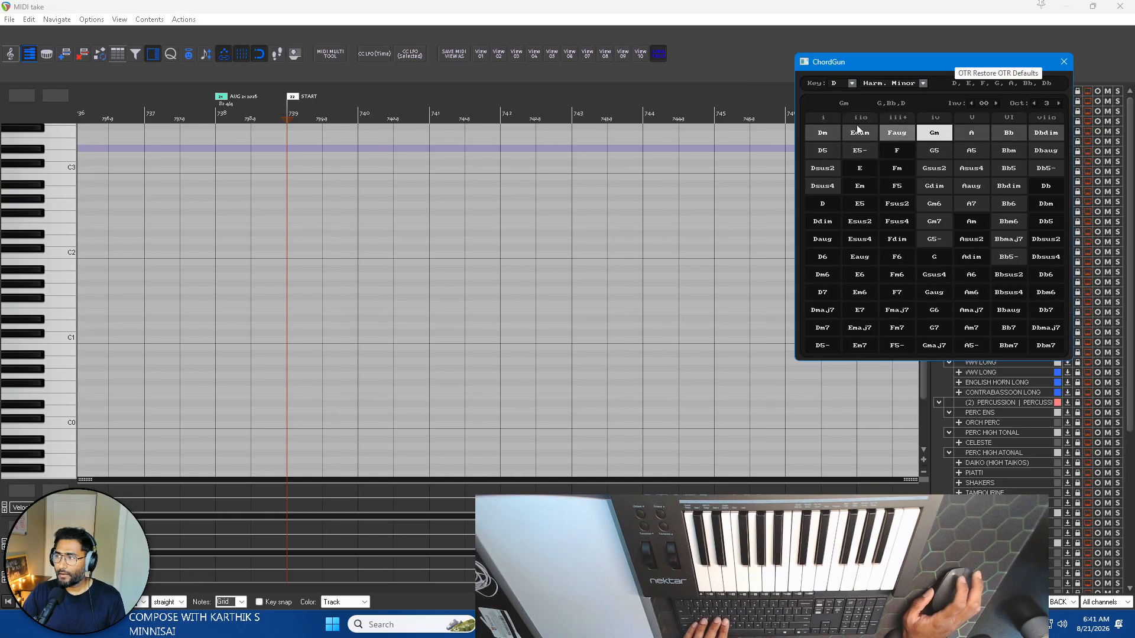
{"action": "left_click_drag", "start_coordinate": [857, 63], "coordinate": [868, 61]}
{"action": "left_click", "coordinate": [833, 130]}
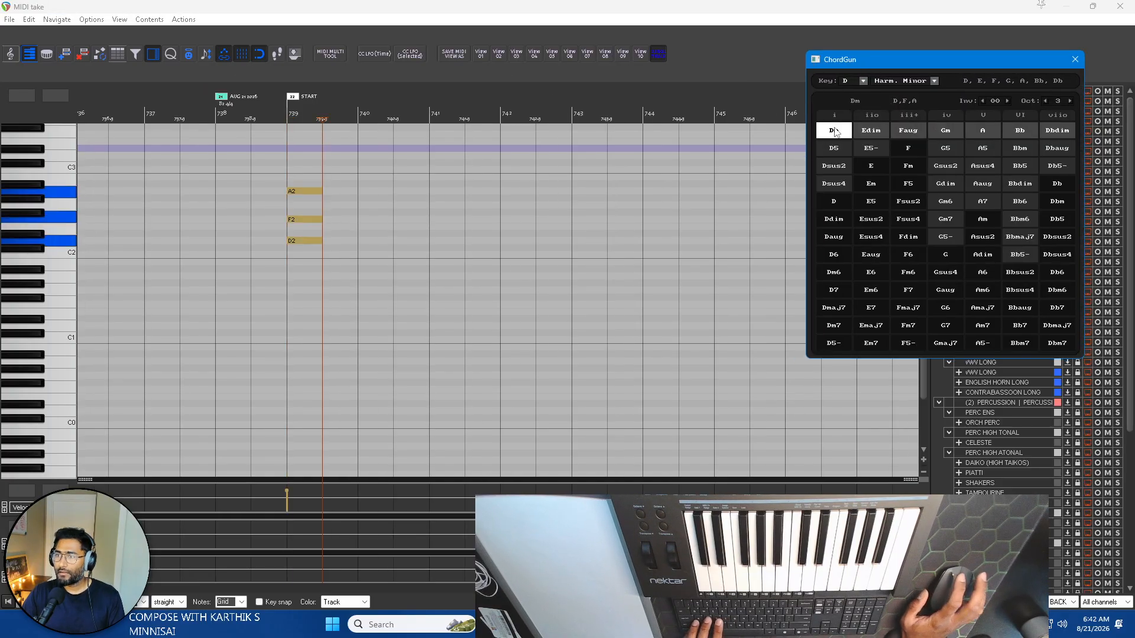
{"action": "left_click", "coordinate": [910, 131]}
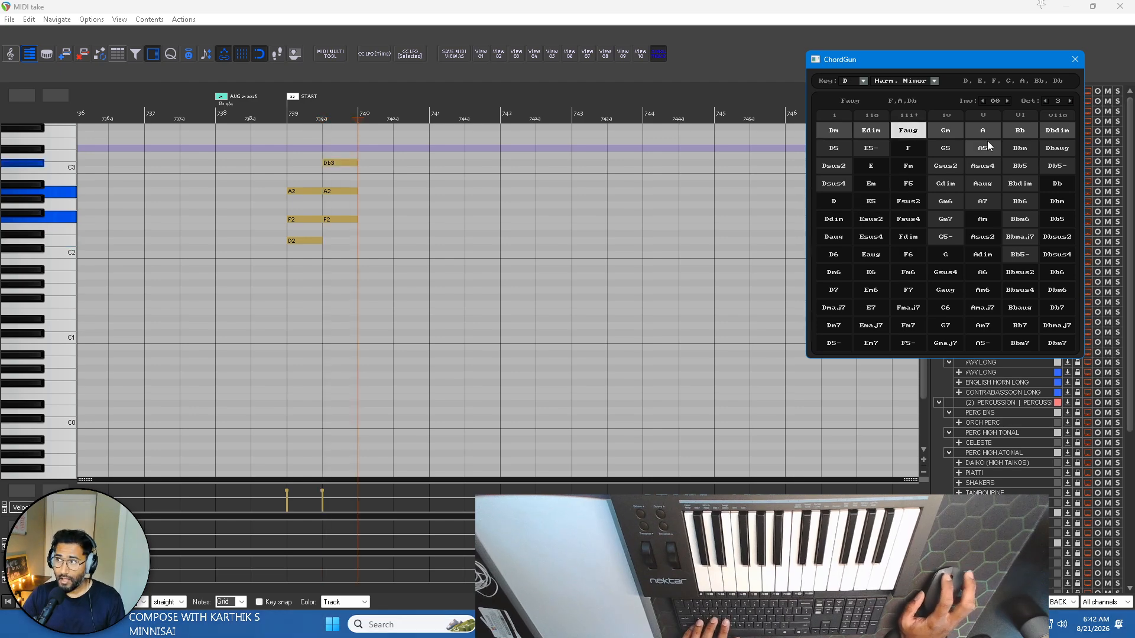
{"action": "left_click", "coordinate": [950, 132]}
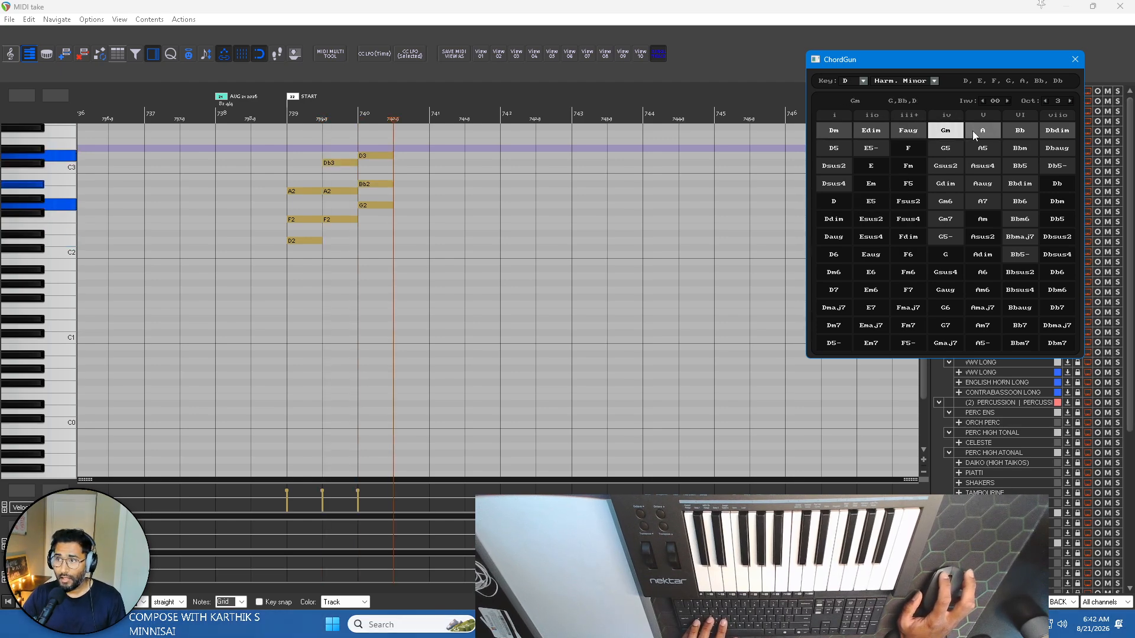
{"action": "left_click", "coordinate": [973, 132]}
{"action": "scroll", "coordinate": [536, 232], "scroll_direction": "right", "scroll_amount": 2}
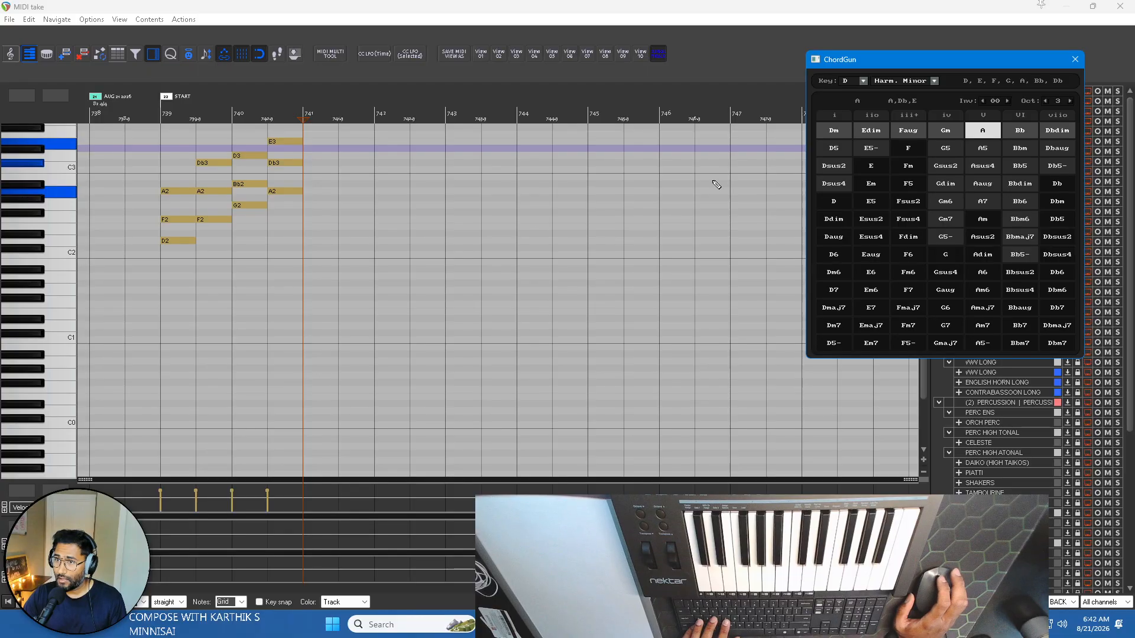
Insert half-bar Dm, Edim, A and Bb chords from bar 741 with ChordGun.
{"action": "left_click", "coordinate": [834, 131]}
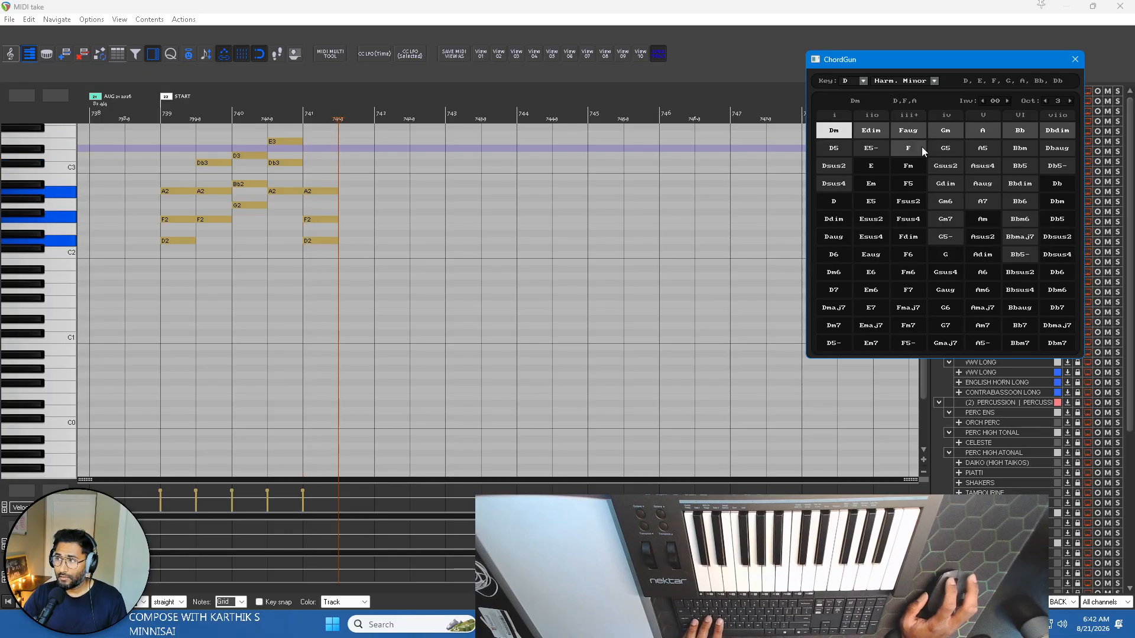
{"action": "left_click", "coordinate": [870, 135]}
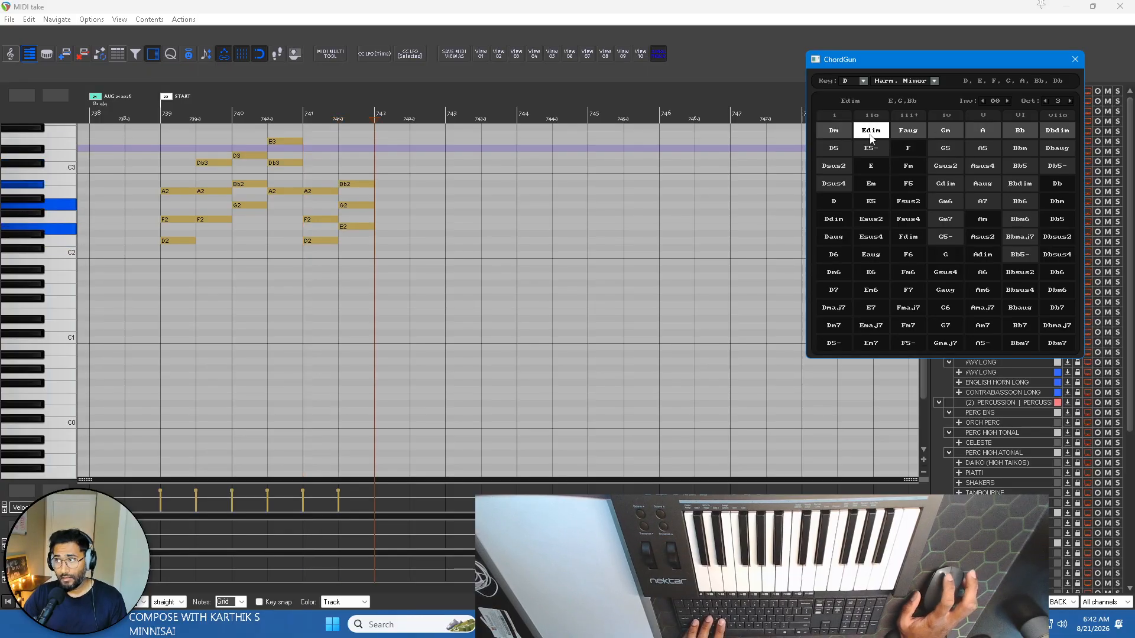
{"action": "left_click", "coordinate": [984, 131]}
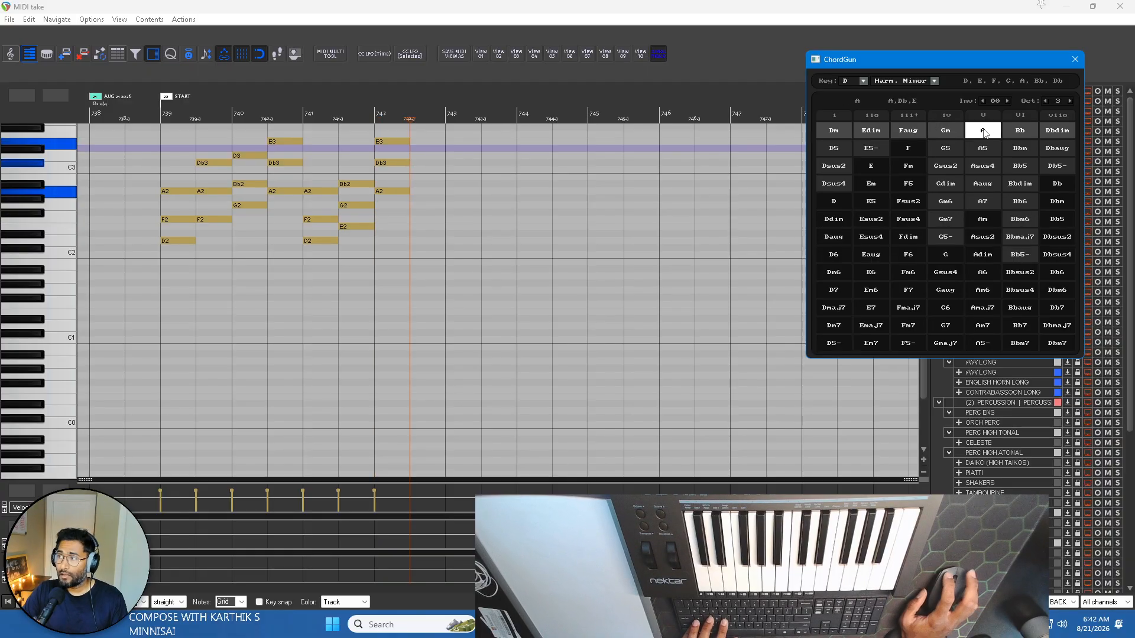
{"action": "left_click", "coordinate": [1020, 131]}
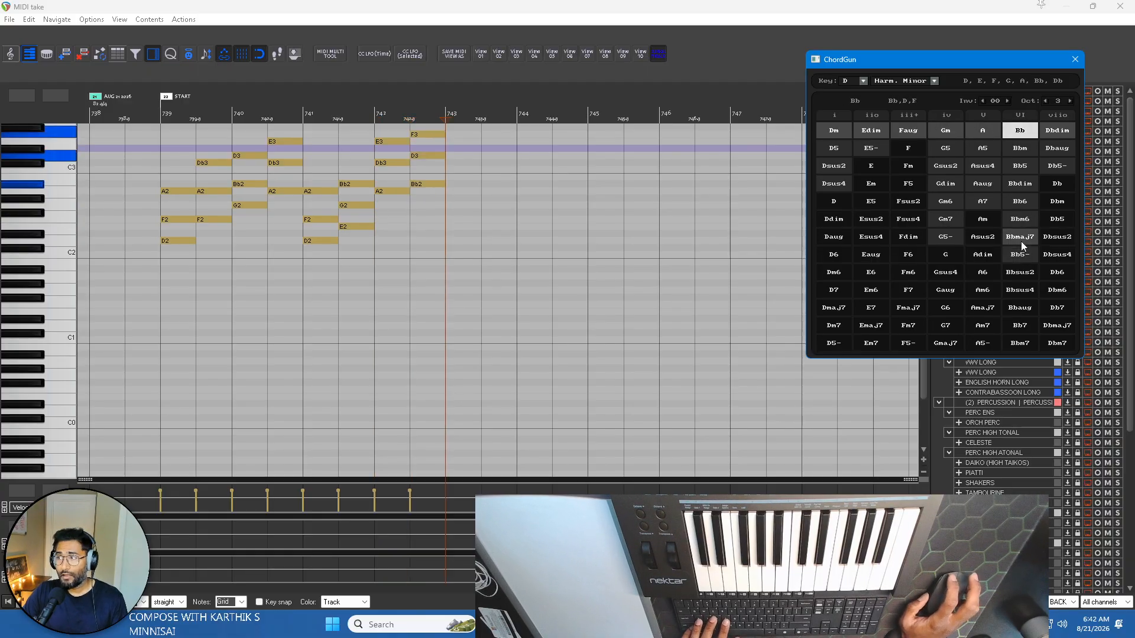
Continue the progression from bar 743 with half-bar Dm, Faug, Gm and A chords.
{"action": "left_click", "coordinate": [838, 135]}
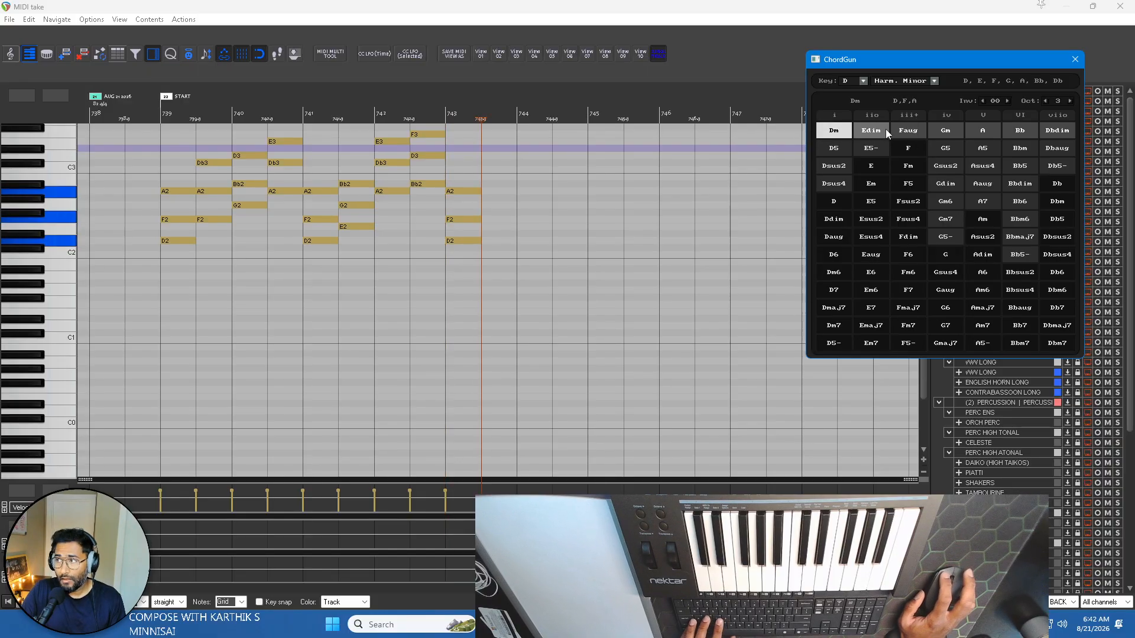
{"action": "left_click", "coordinate": [911, 131]}
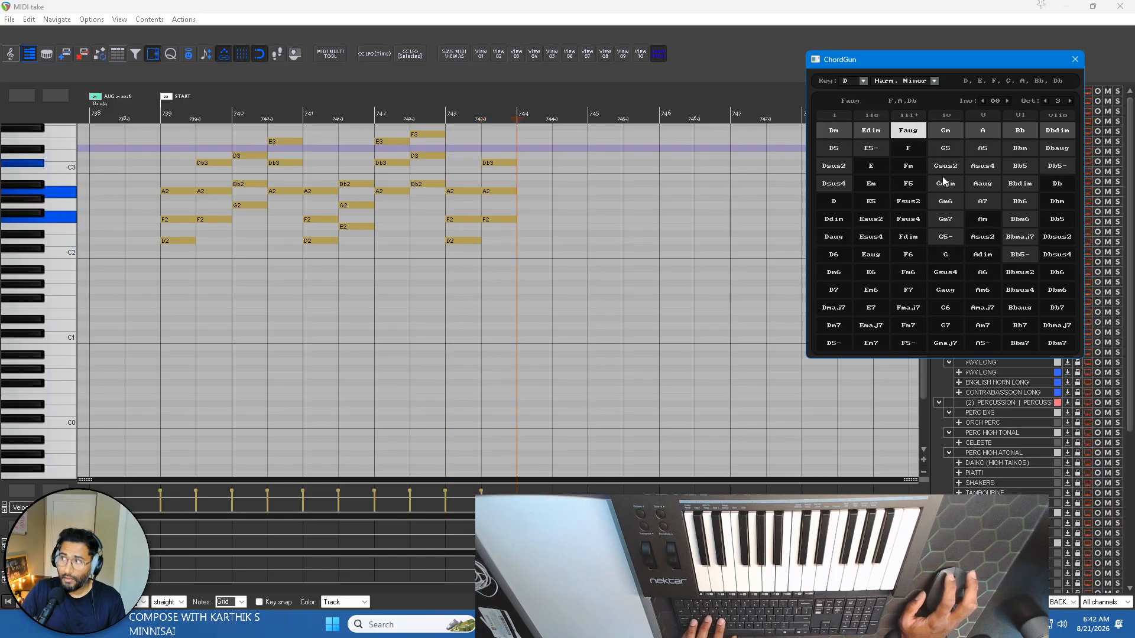
{"action": "left_click", "coordinate": [956, 133]}
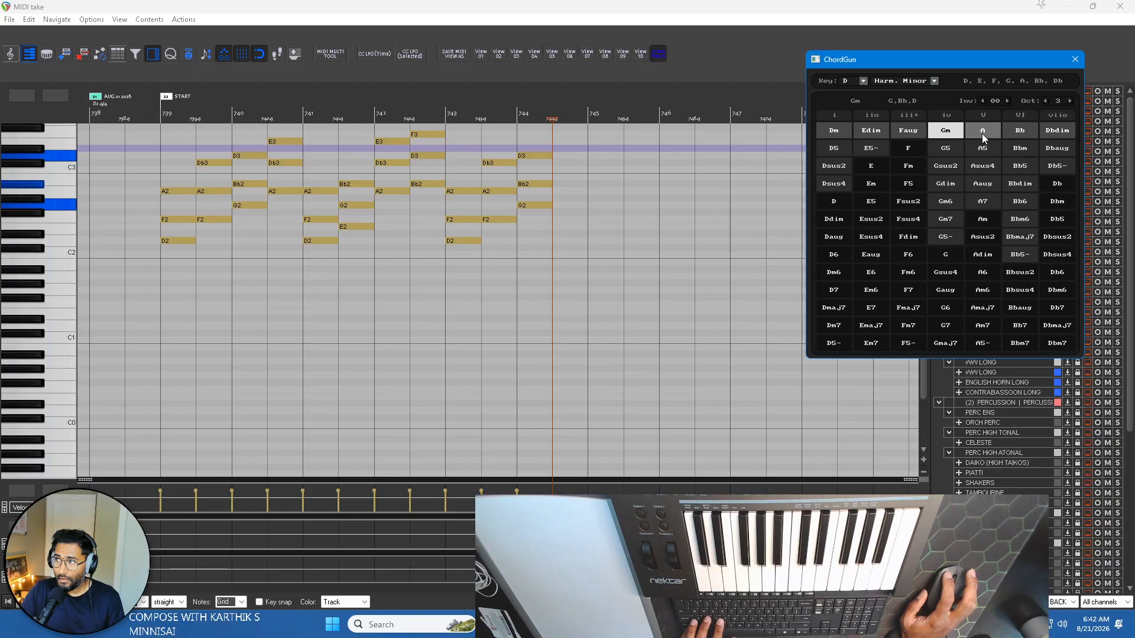
{"action": "left_click", "coordinate": [981, 133]}
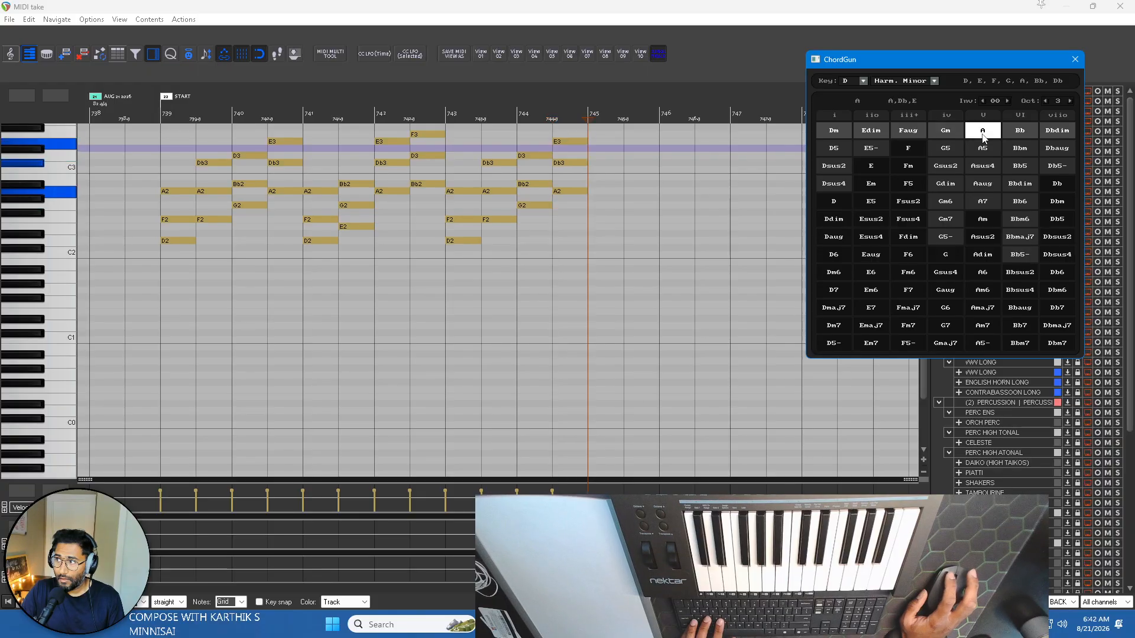
Finish the progression from bar 745 with half-bar Gm, Bb, Dbdim, Edim and Dm chords, and close ChordGun.
{"action": "left_click", "coordinate": [946, 131]}
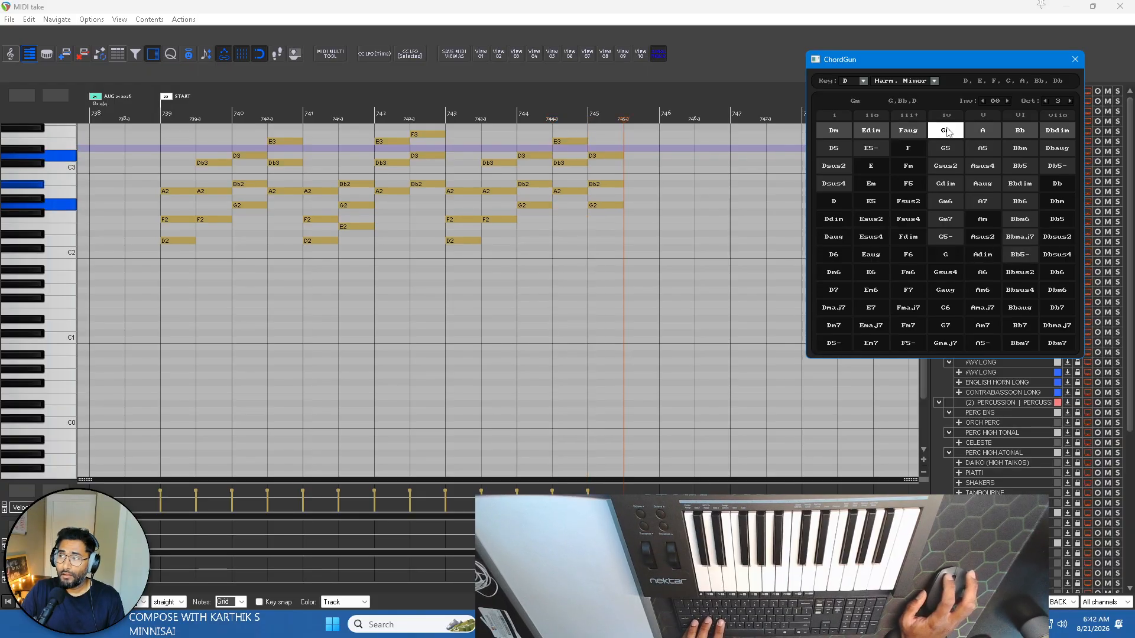
{"action": "left_click", "coordinate": [1015, 132]}
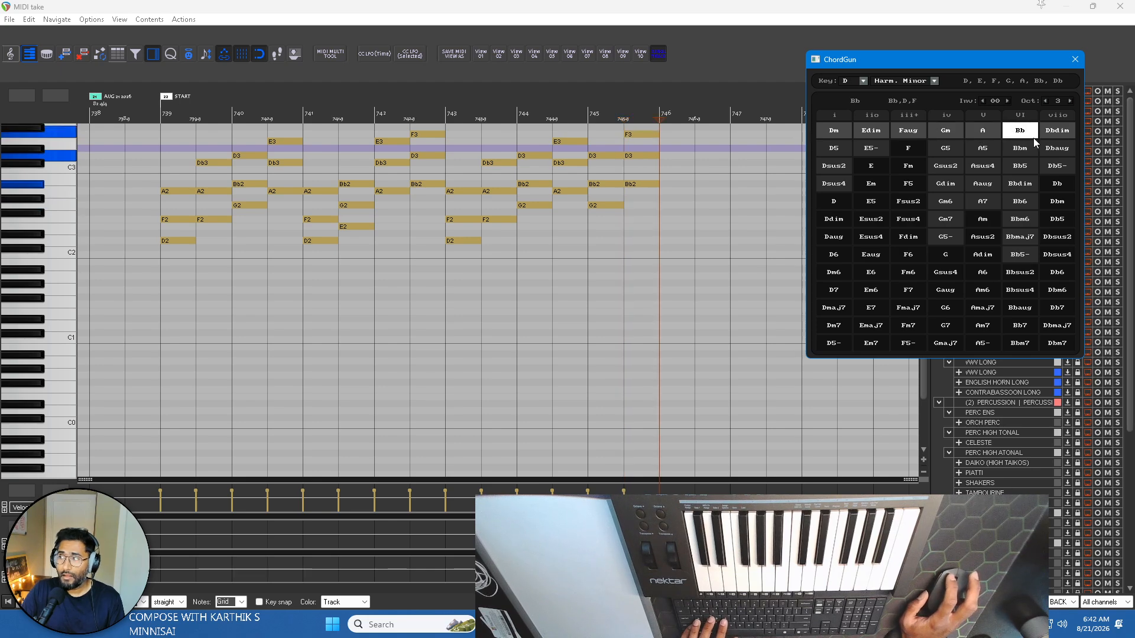
{"action": "left_click", "coordinate": [1060, 133]}
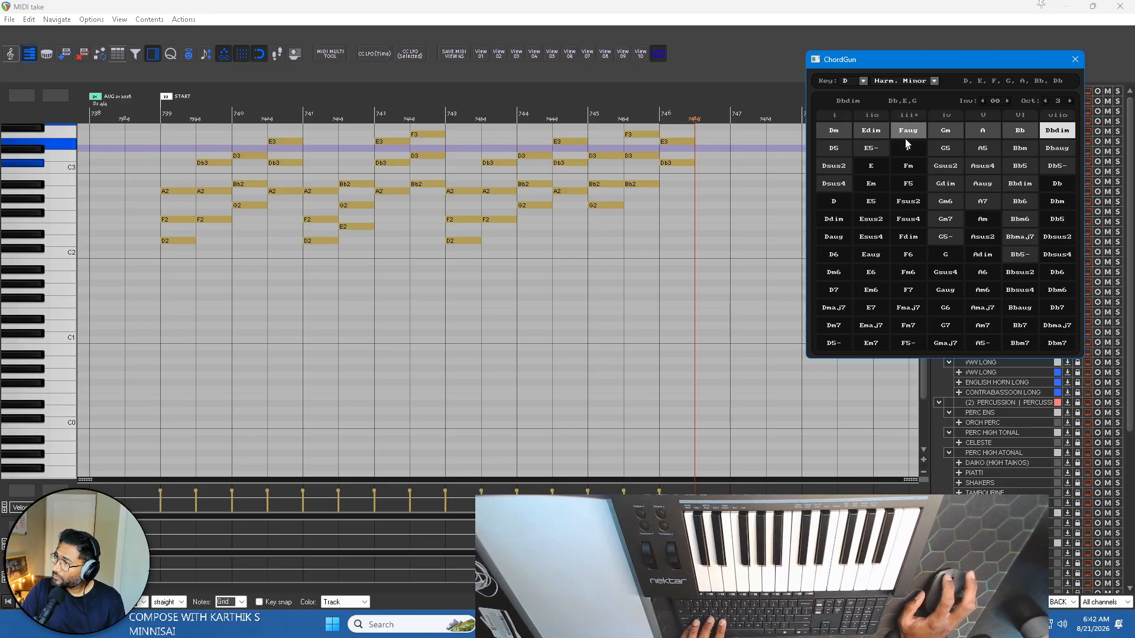
{"action": "left_click", "coordinate": [886, 131]}
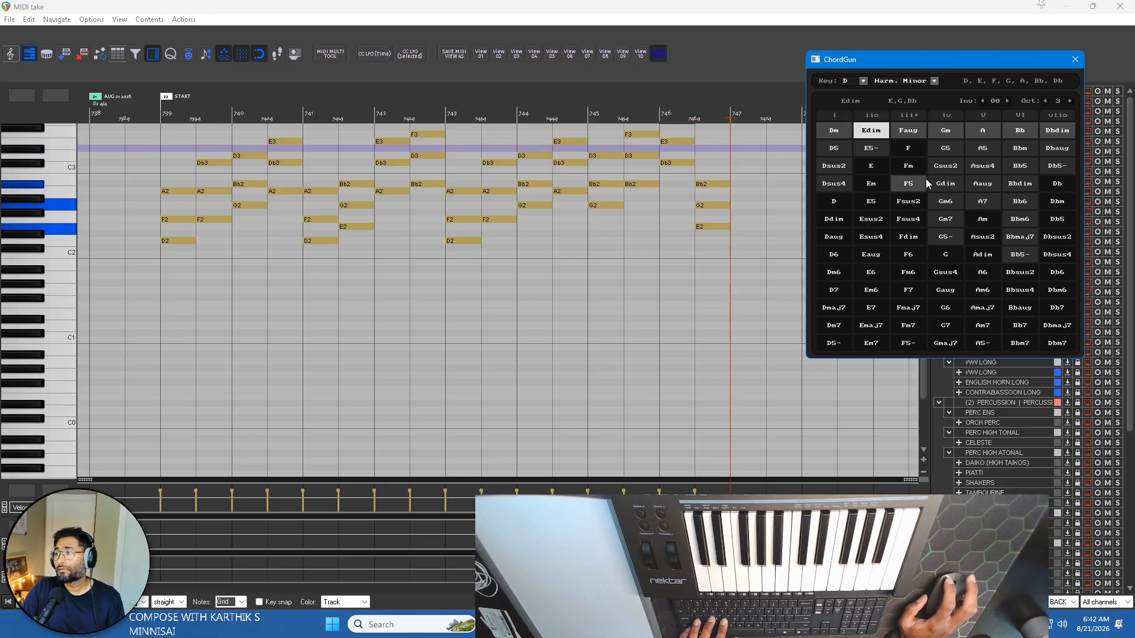
{"action": "left_click", "coordinate": [833, 130]}
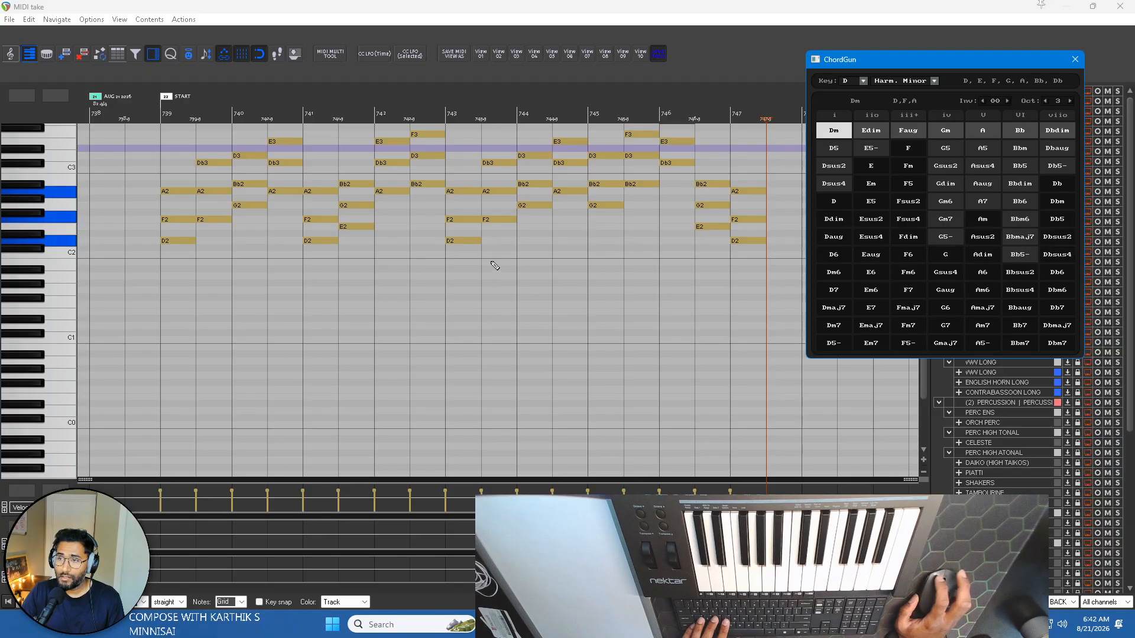
{"action": "scroll", "coordinate": [123, 246], "scroll_direction": "up", "scroll_amount": 3}
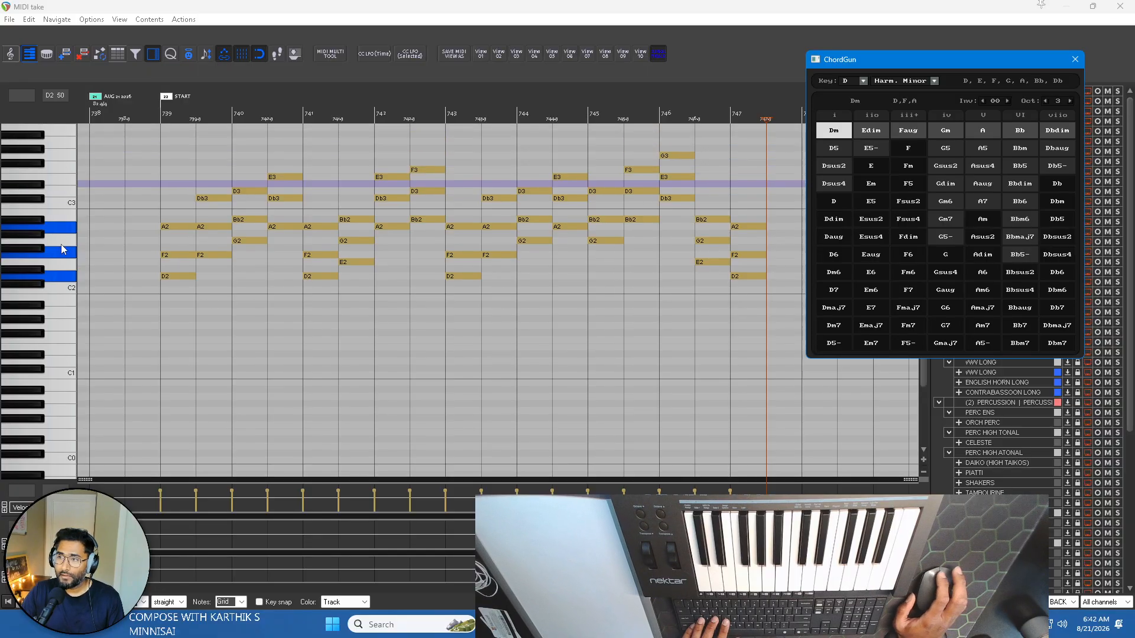
{"action": "left_click", "coordinate": [1074, 59]}
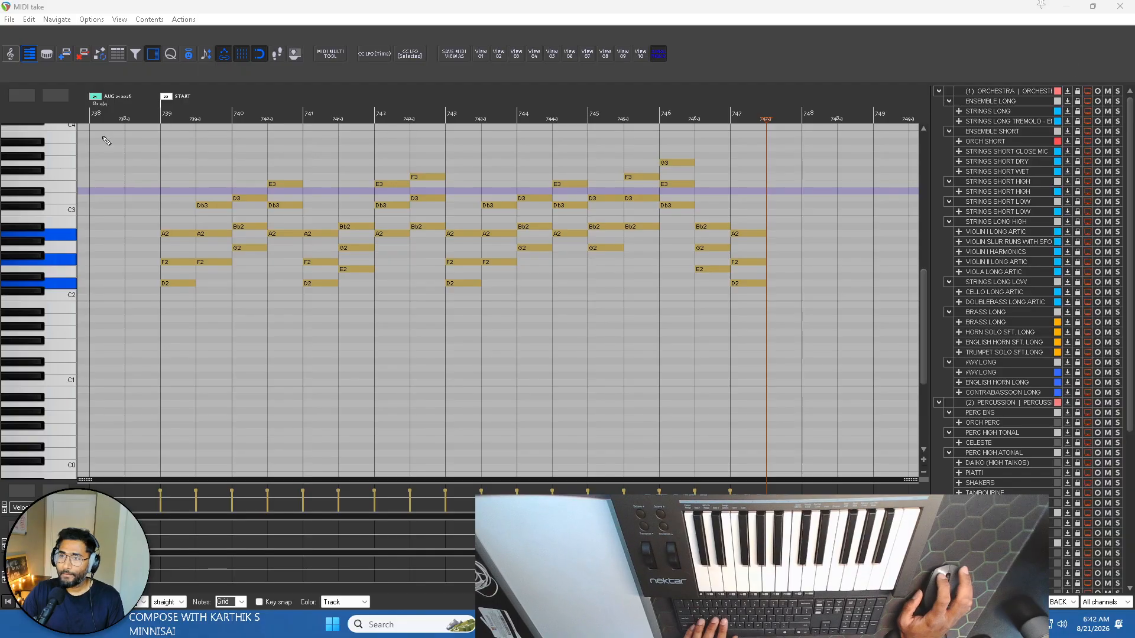
Audition the progression from the START marker, and lengthen the closing Dm chord at bar 747 to a full bar.
{"action": "left_click", "coordinate": [160, 109]}
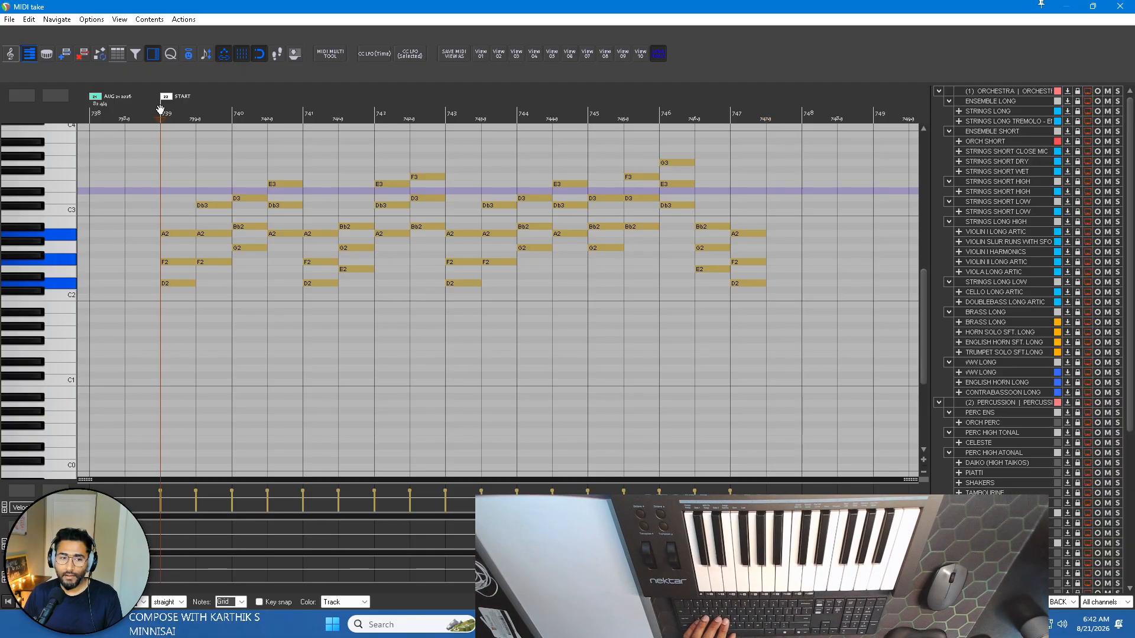
{"action": "key", "text": "space"}
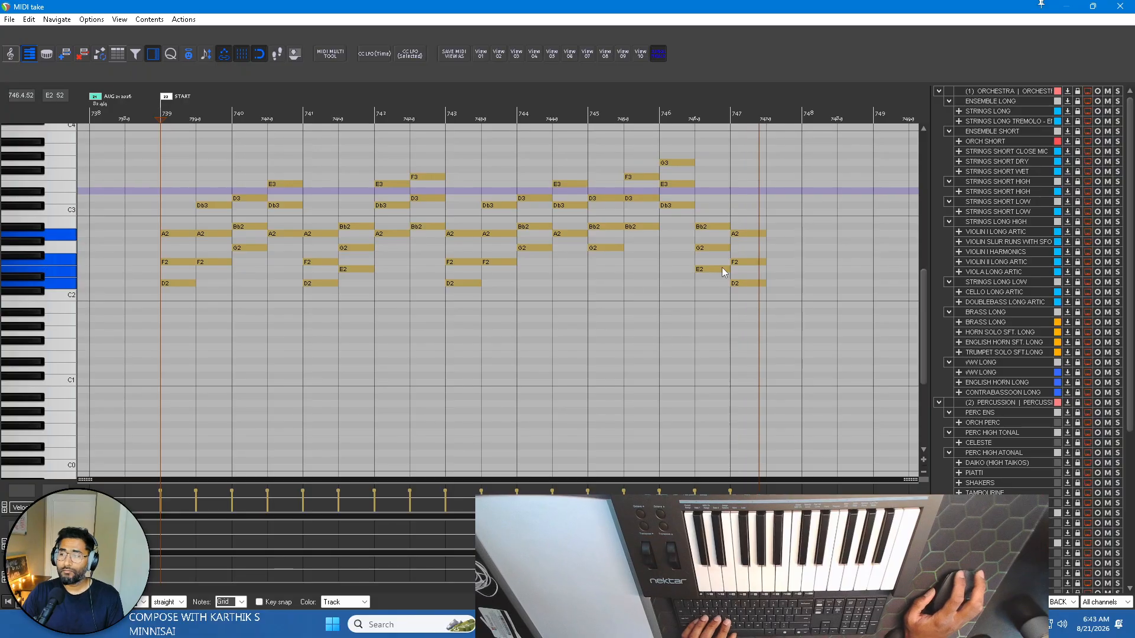
{"action": "key", "text": "space"}
{"action": "left_click_drag", "start_coordinate": [776, 286], "coordinate": [799, 233]}
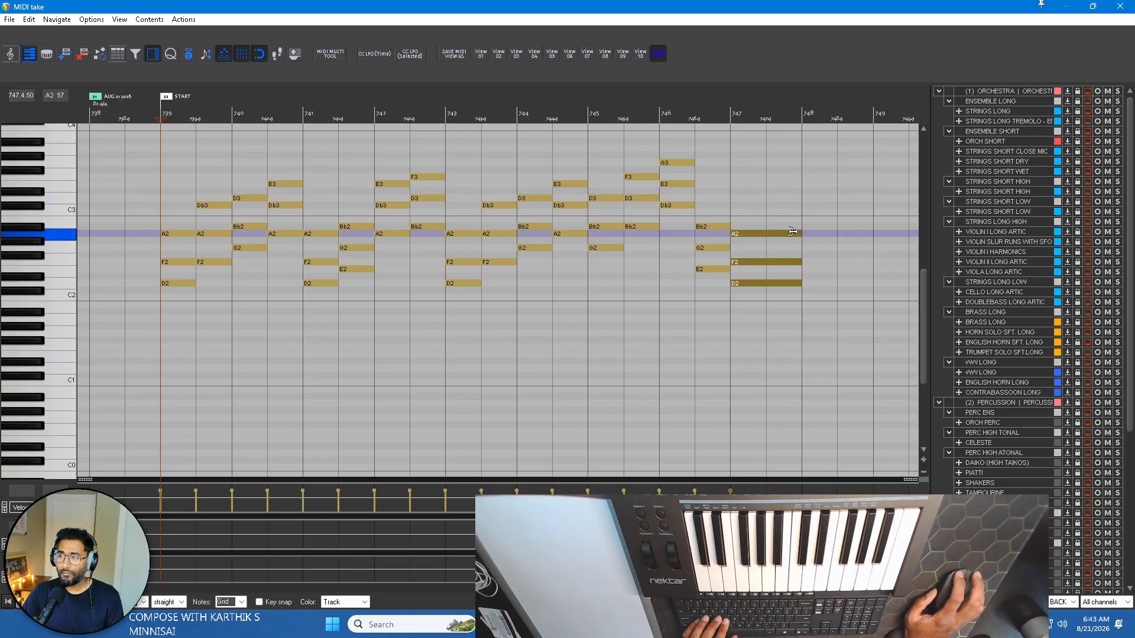
{"action": "left_click", "coordinate": [1129, 10]}
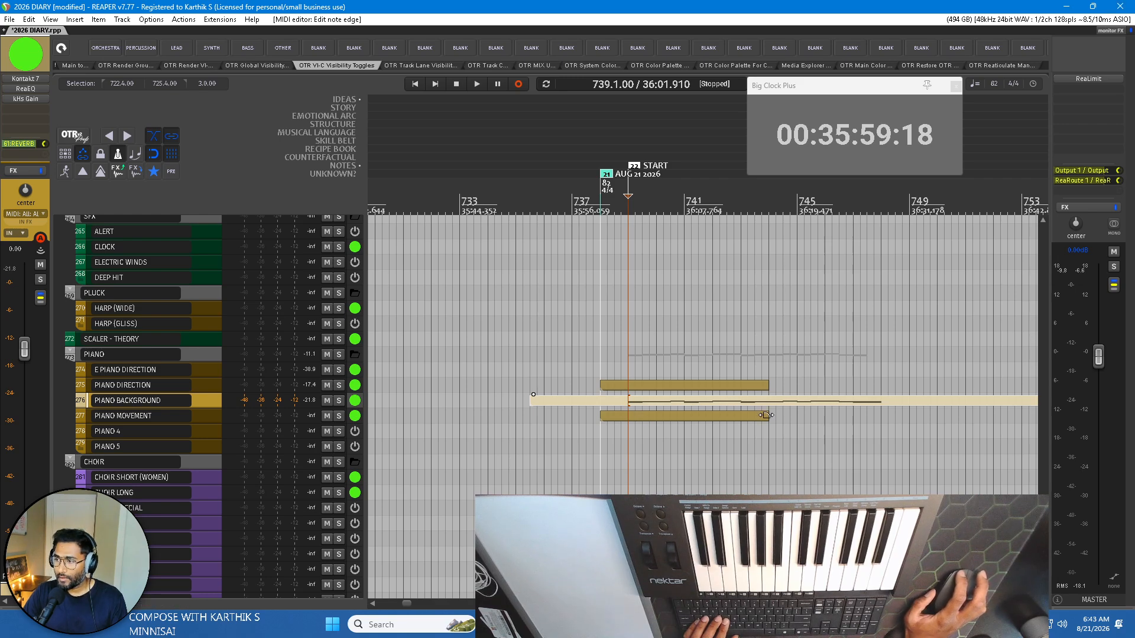
Extend the ends of the PIANO MOVEMENT and PIANO DIRECTION items to about bar 749.
{"action": "left_click_drag", "start_coordinate": [768, 417], "coordinate": [910, 420]}
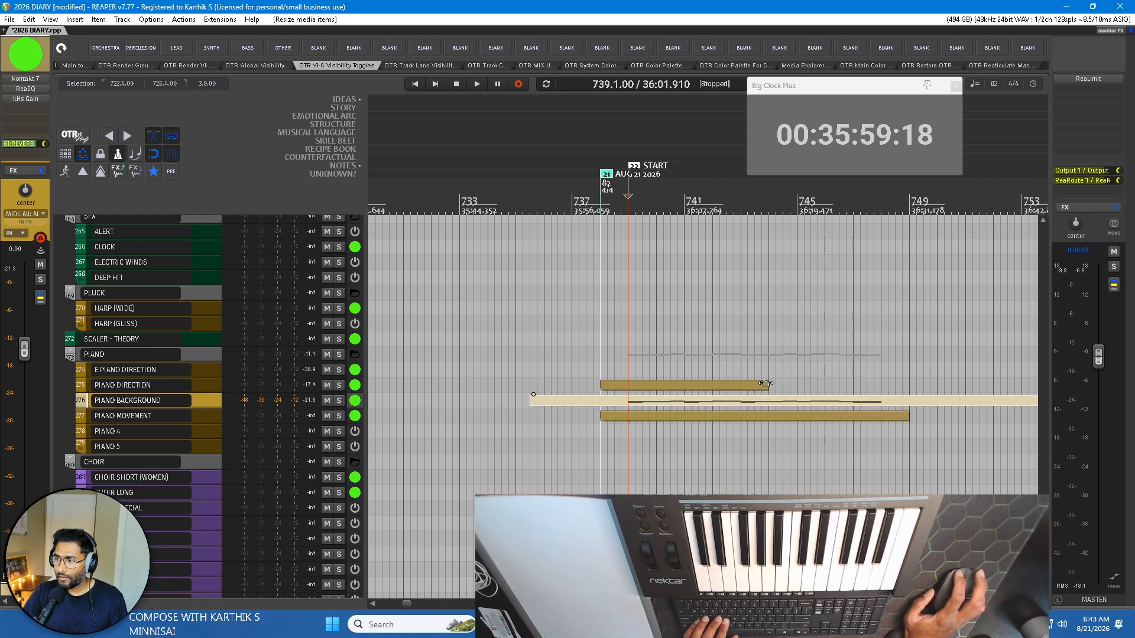
{"action": "left_click_drag", "start_coordinate": [767, 387], "coordinate": [909, 388]}
View the PIANO MOVEMENT item in the MIDI editor with the PIANO BACKGROUND chords as a faded reference.
{"action": "double_click", "coordinate": [666, 415]}
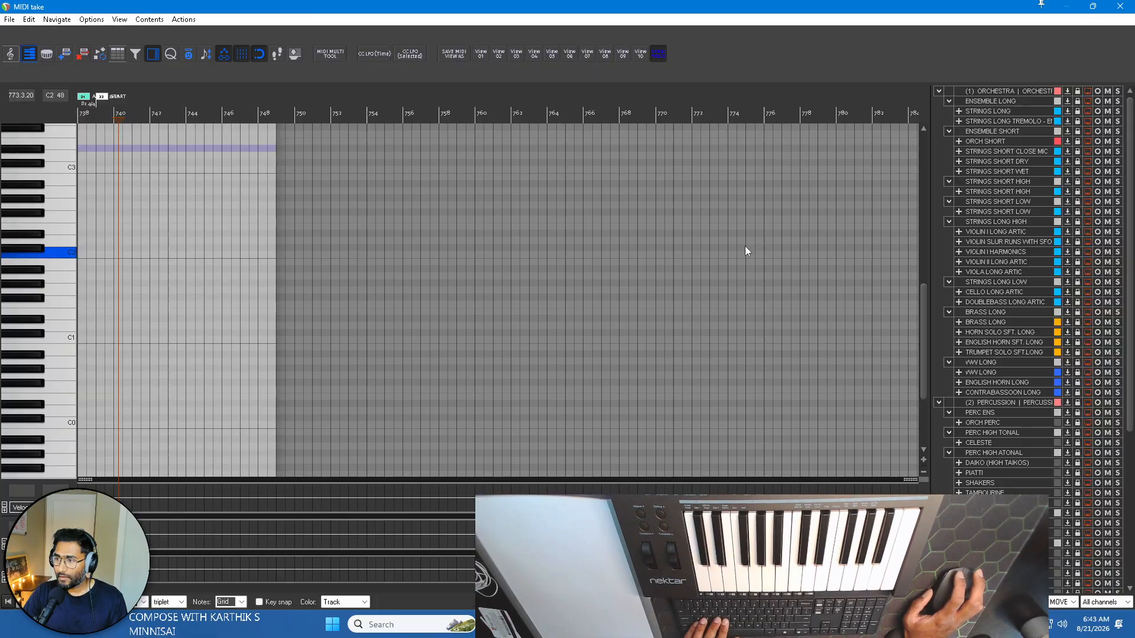
{"action": "key", "text": "Escape"}
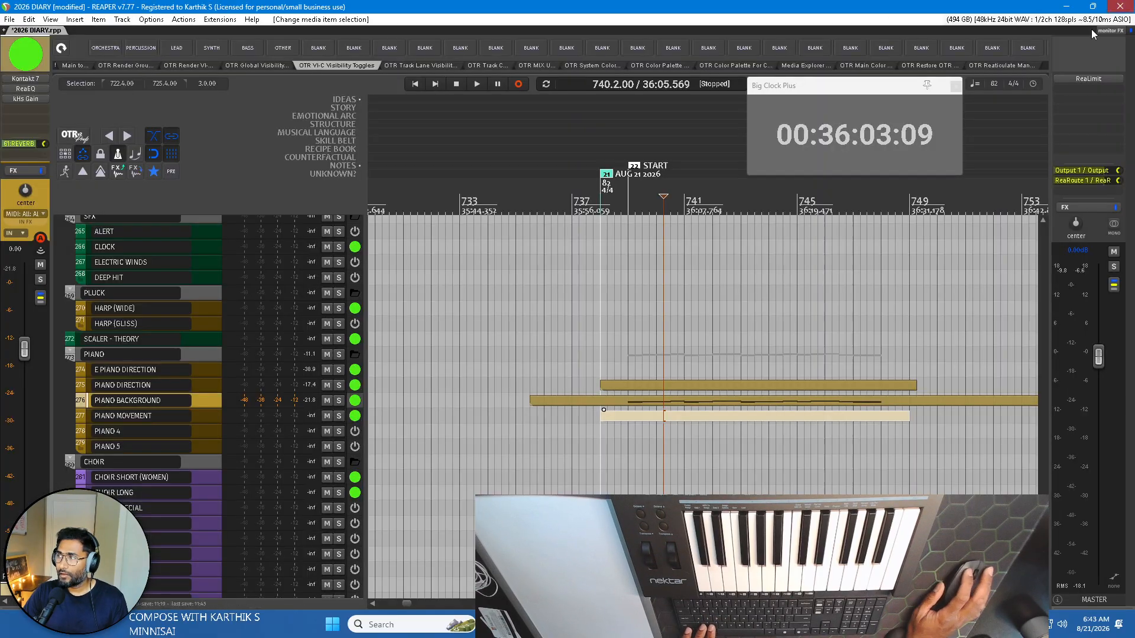
{"action": "left_click", "coordinate": [677, 400]}
{"action": "left_click", "coordinate": [693, 417]}
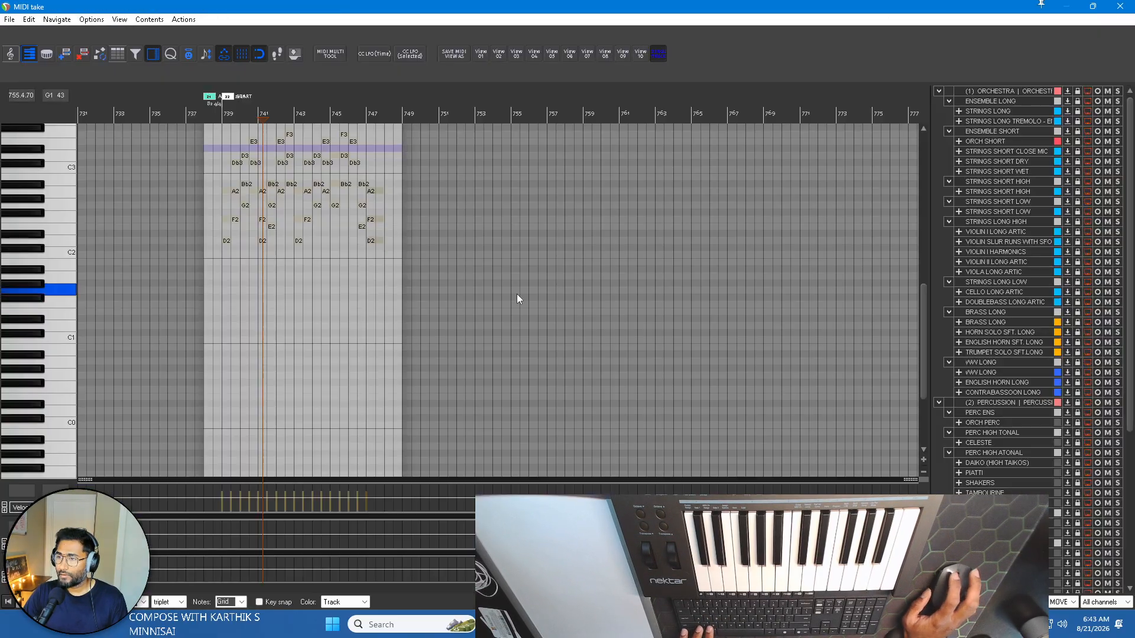
{"action": "double_click", "coordinate": [693, 418]}
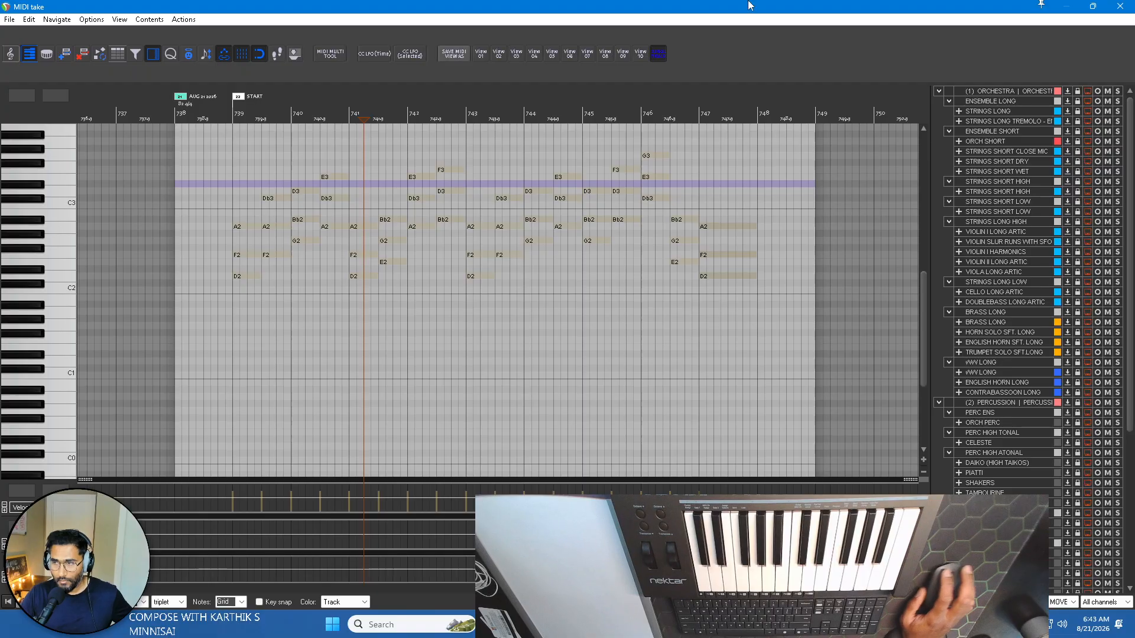
{"action": "left_click", "coordinate": [1122, 8]}
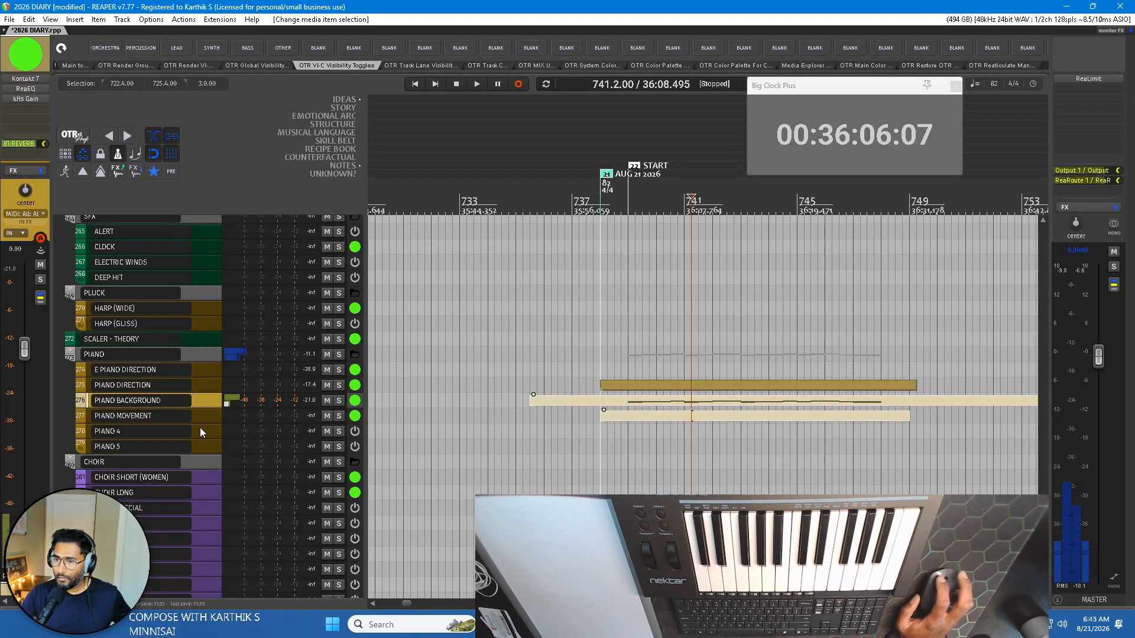
Compare the PIANO MOVEMENT and PIANO BACKGROUND sounds, and examine the background track's The Giant instrument in Kontakt.
{"action": "left_click", "coordinate": [143, 417]}
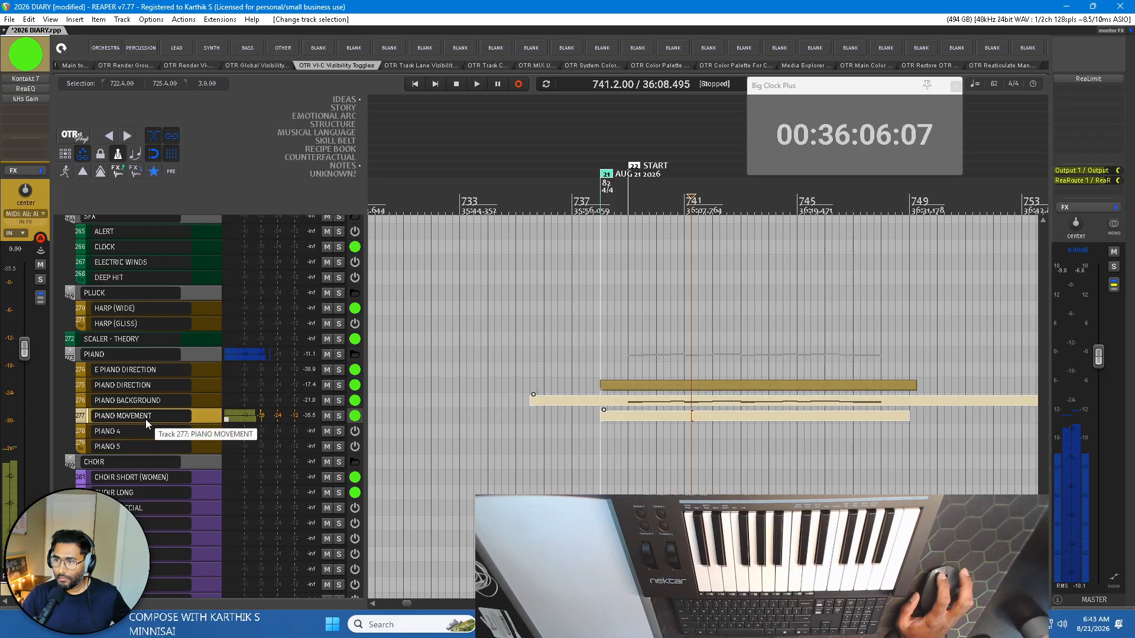
{"action": "left_click", "coordinate": [151, 402]}
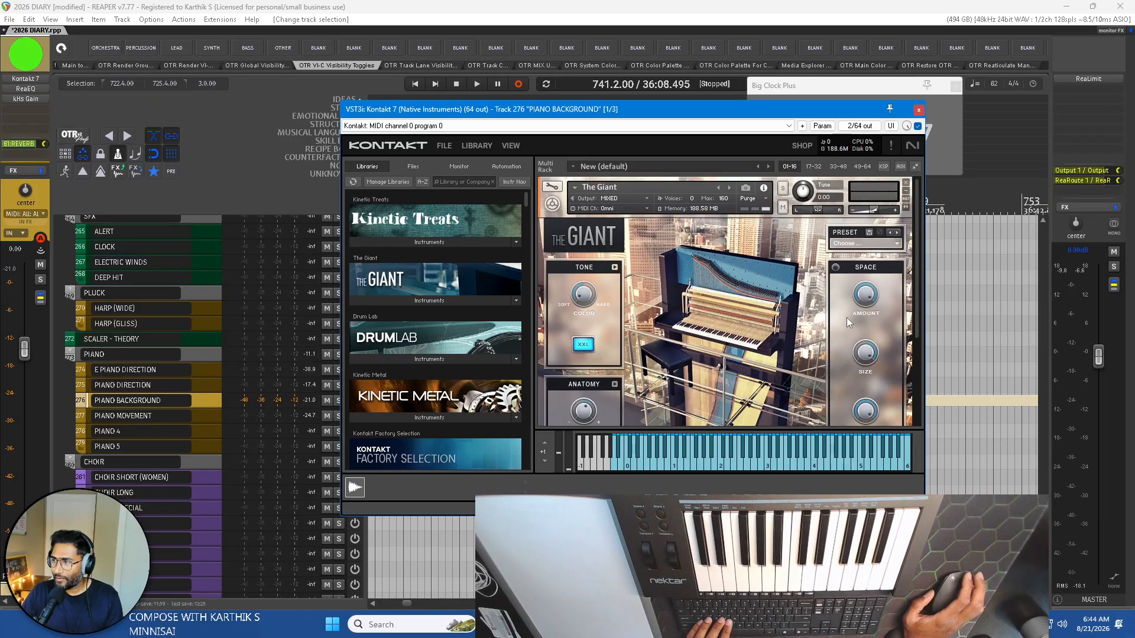
{"action": "scroll", "coordinate": [827, 341], "scroll_direction": "down", "scroll_amount": 4}
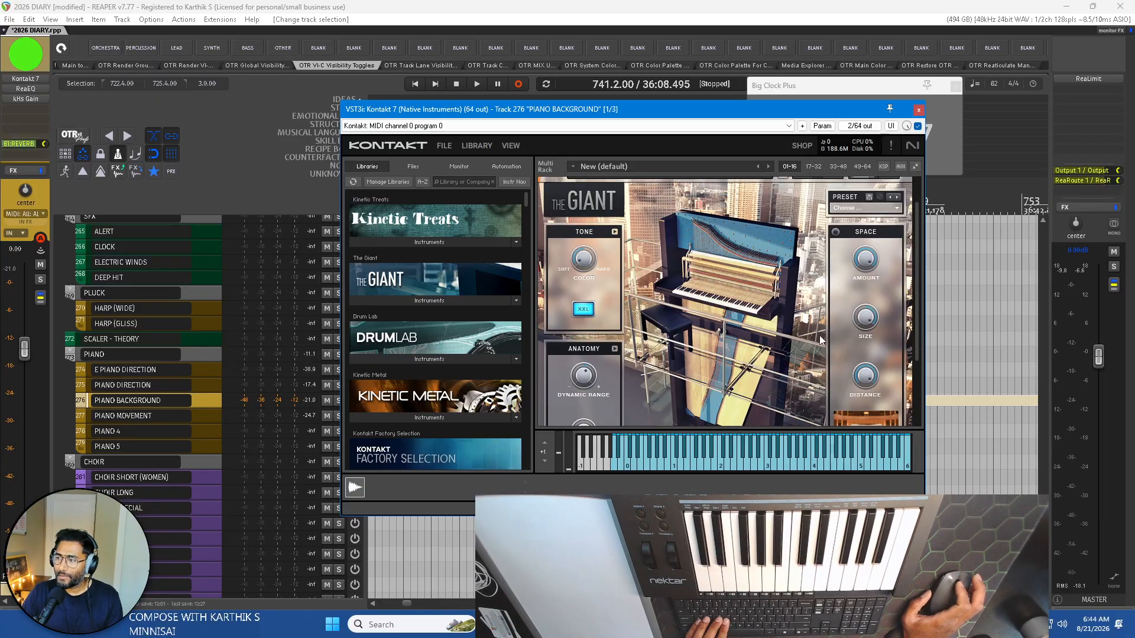
{"action": "scroll", "coordinate": [716, 321], "scroll_direction": "up", "scroll_amount": 2}
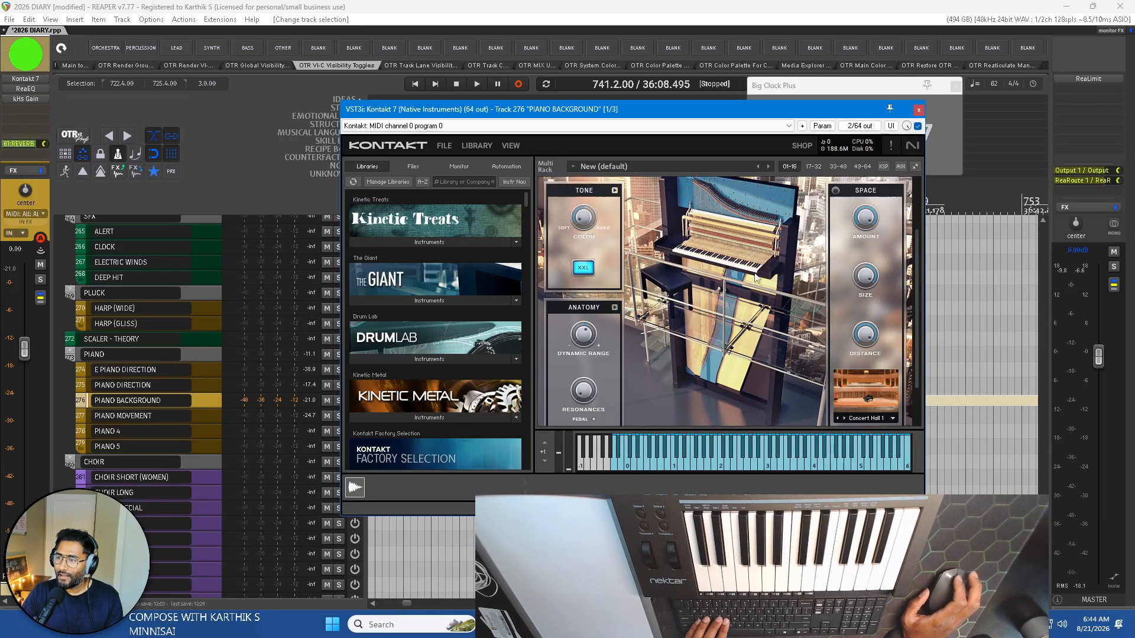
{"action": "scroll", "coordinate": [711, 288], "scroll_direction": "up", "scroll_amount": 3}
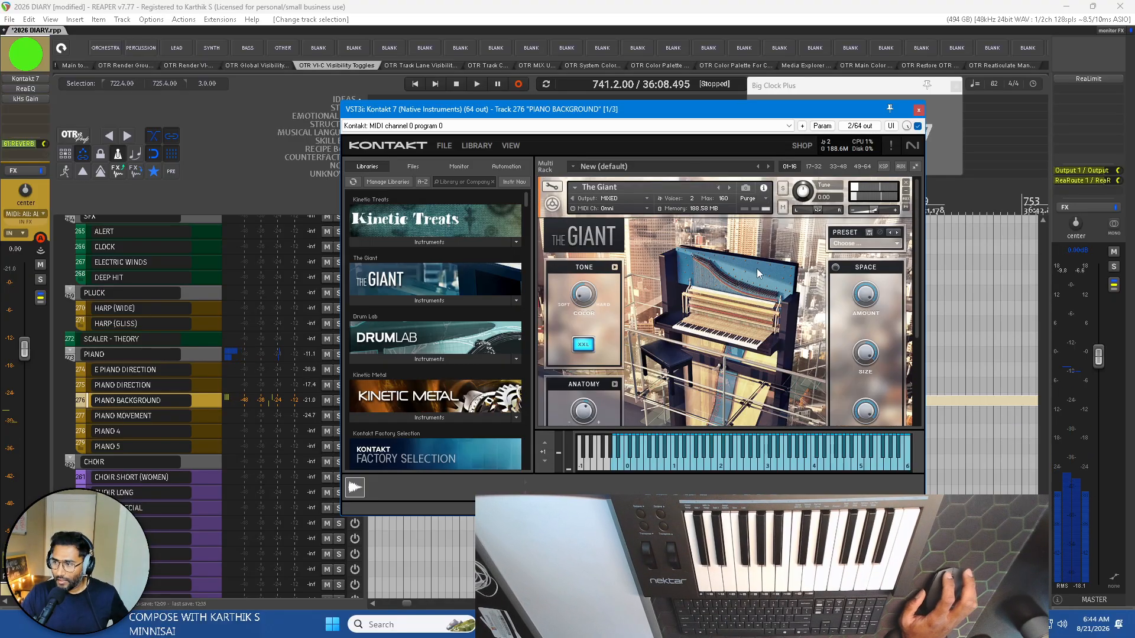
{"action": "left_click", "coordinate": [919, 110]}
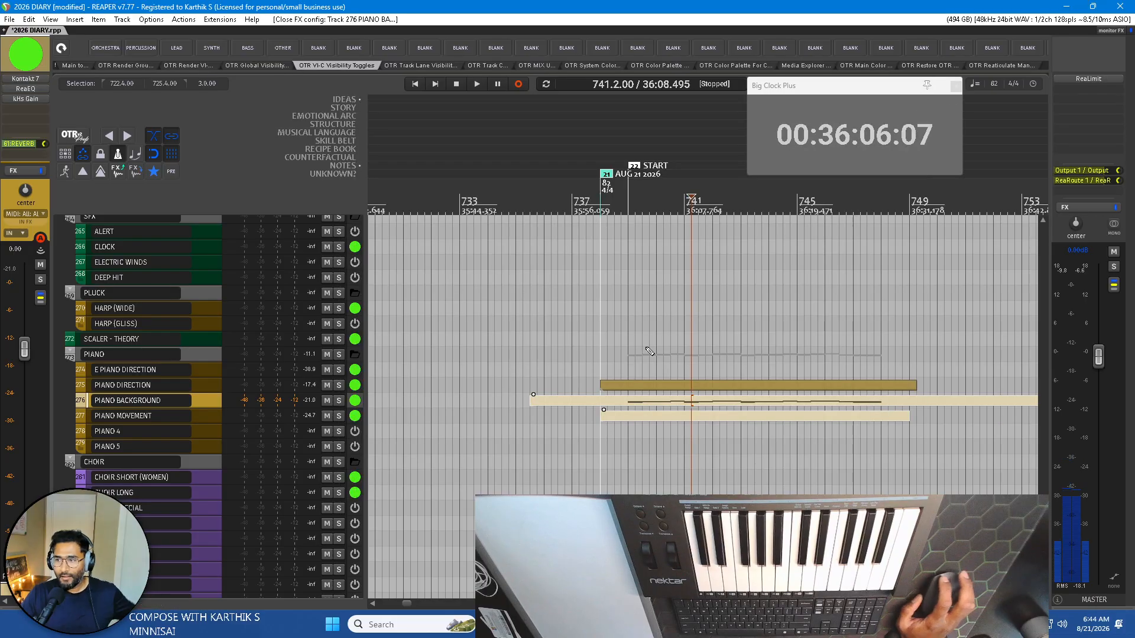
{"action": "key", "text": "space"}
{"action": "key", "text": "space"}
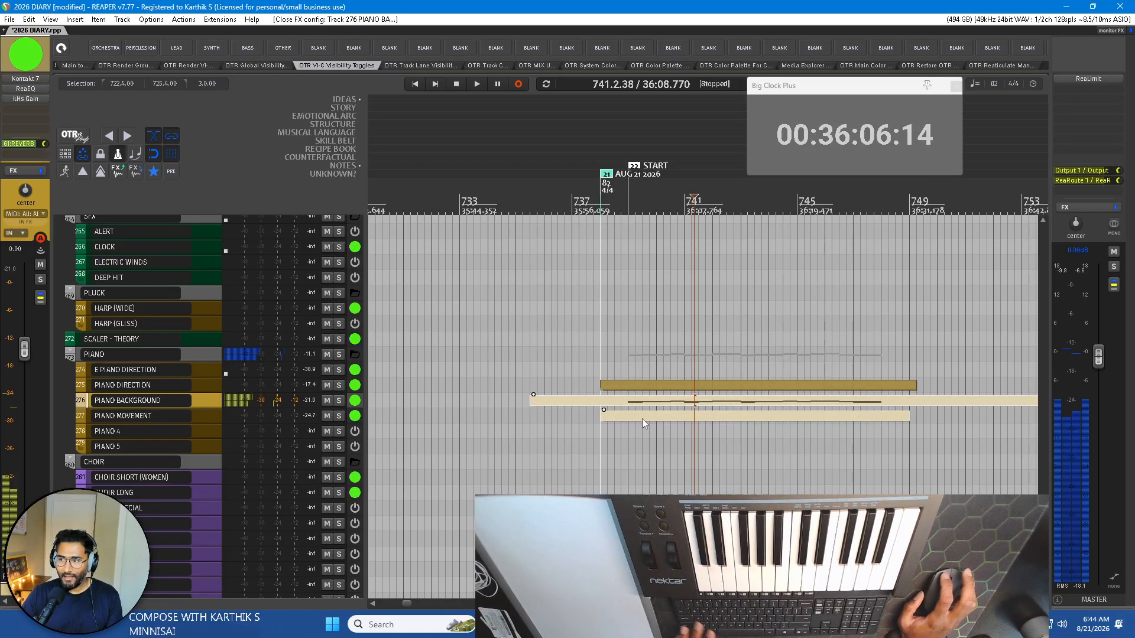
{"action": "left_click", "coordinate": [140, 415]}
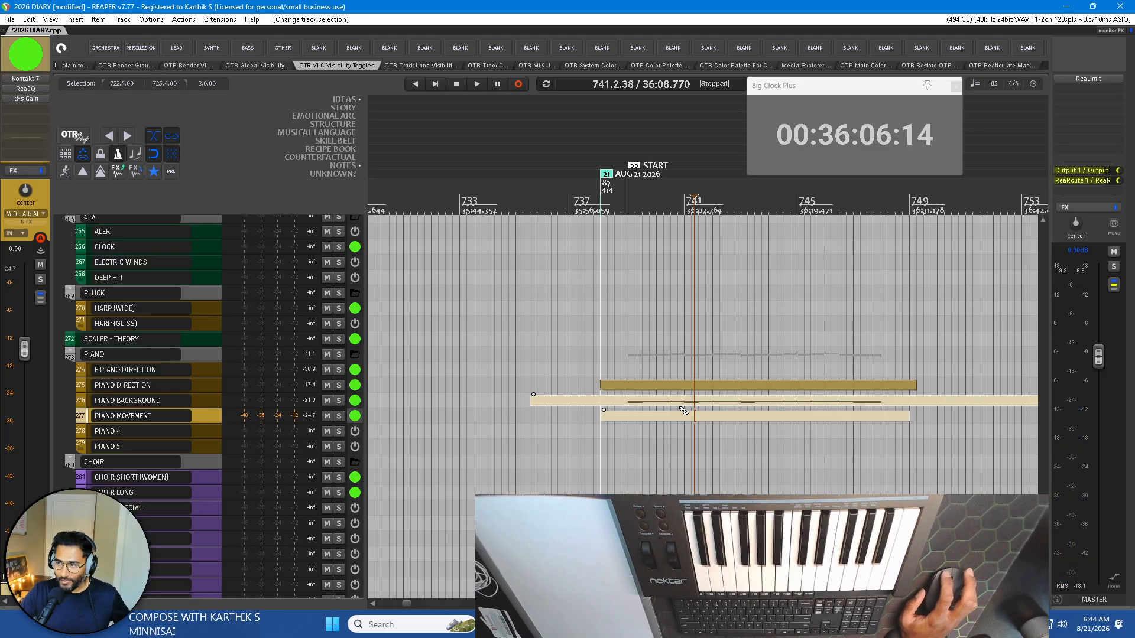
{"action": "left_click_drag", "start_coordinate": [683, 402], "coordinate": [682, 412]}
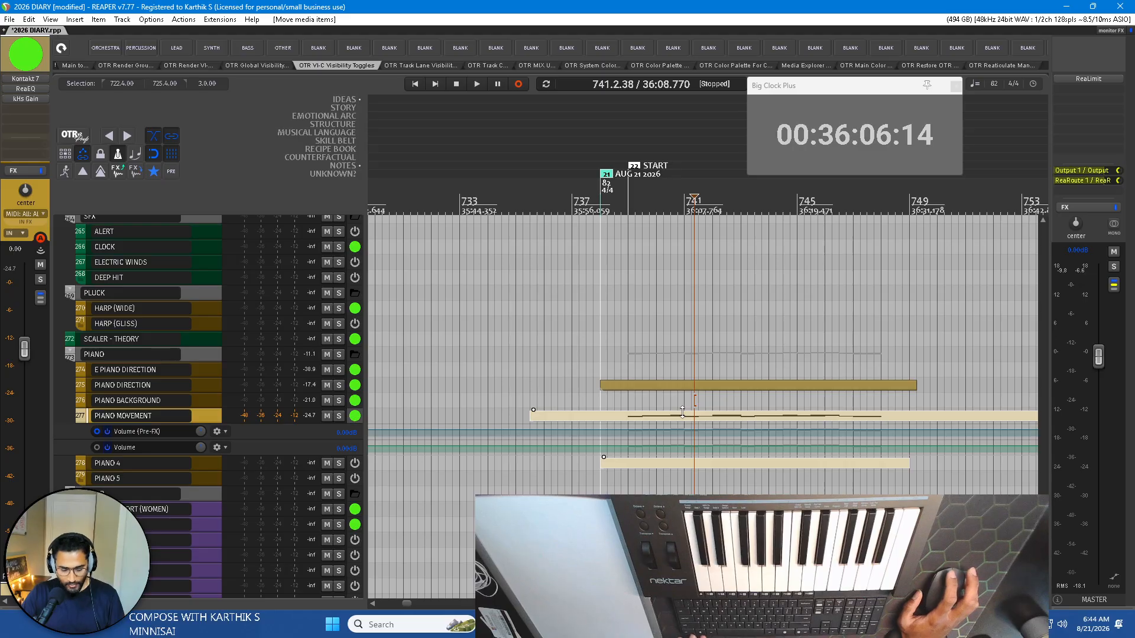
{"action": "key", "text": "ctrl+z"}
Delete the empty PIANO MOVEMENT item and move the PIANO BACKGROUND chord item onto the PIANO MOVEMENT track, keeping its time position.
{"action": "left_click", "coordinate": [671, 403]}
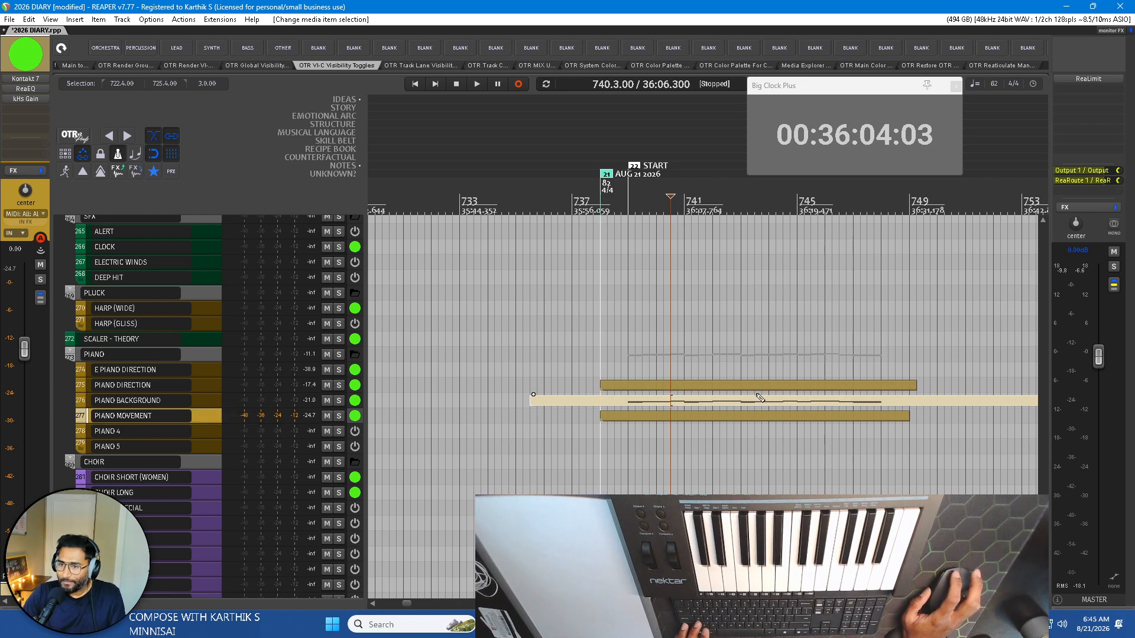
{"action": "left_click", "coordinate": [699, 416]}
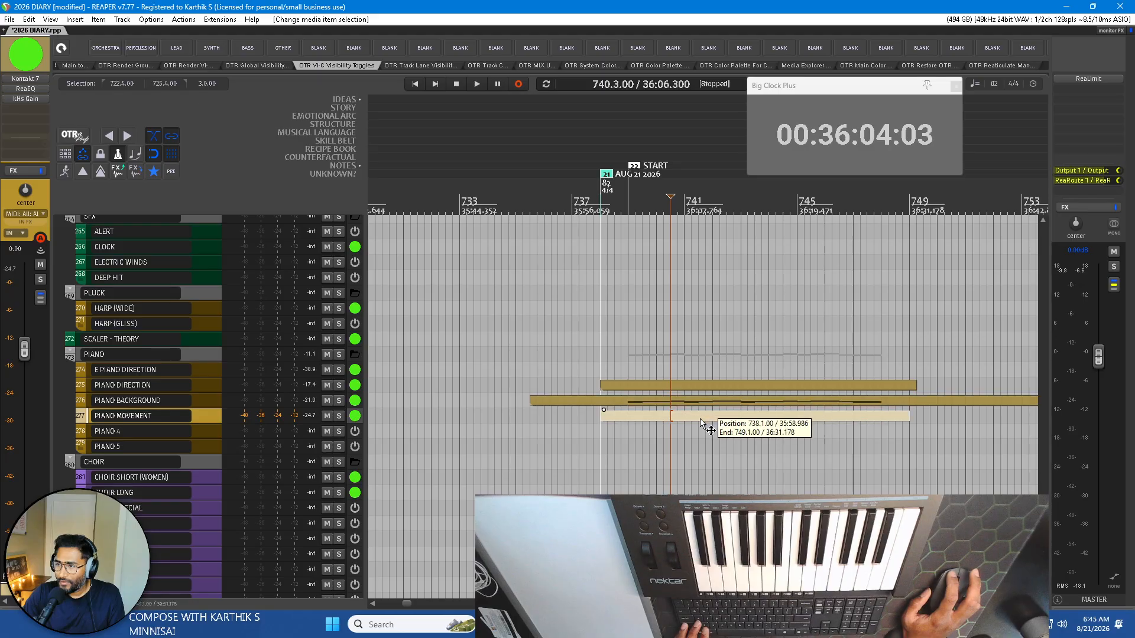
{"action": "key", "text": "Delete"}
{"action": "left_click_drag", "start_coordinate": [710, 402], "coordinate": [714, 418]}
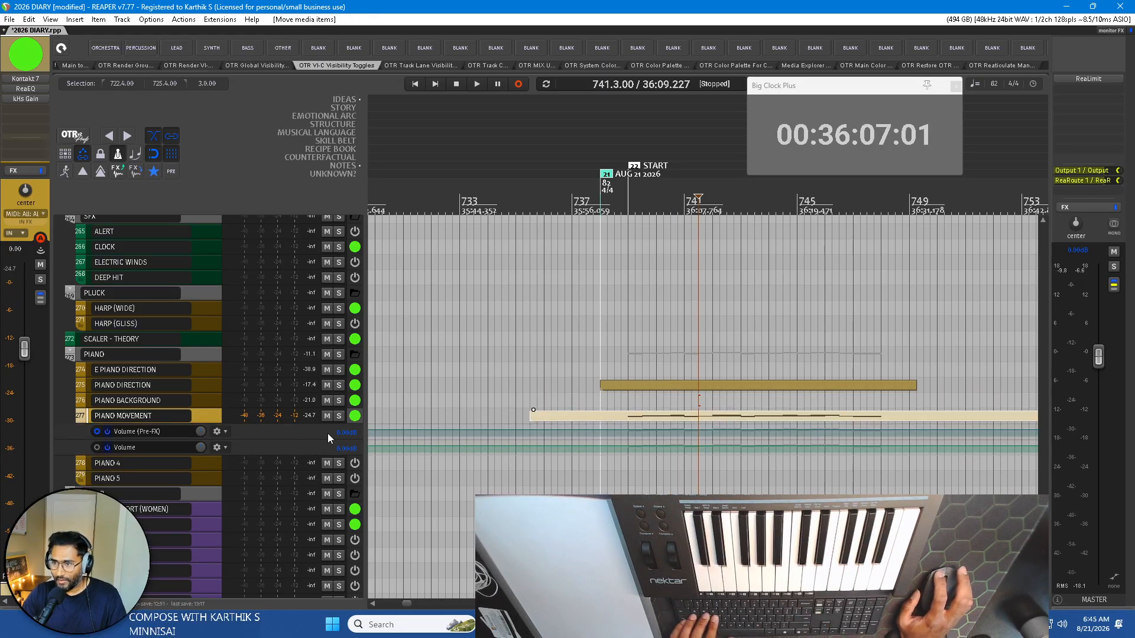
Hide the Volume (Pre-FX) and Volume envelopes of the PIANO MOVEMENT track.
{"action": "left_click", "coordinate": [248, 433]}
{"action": "left_click", "coordinate": [223, 431]}
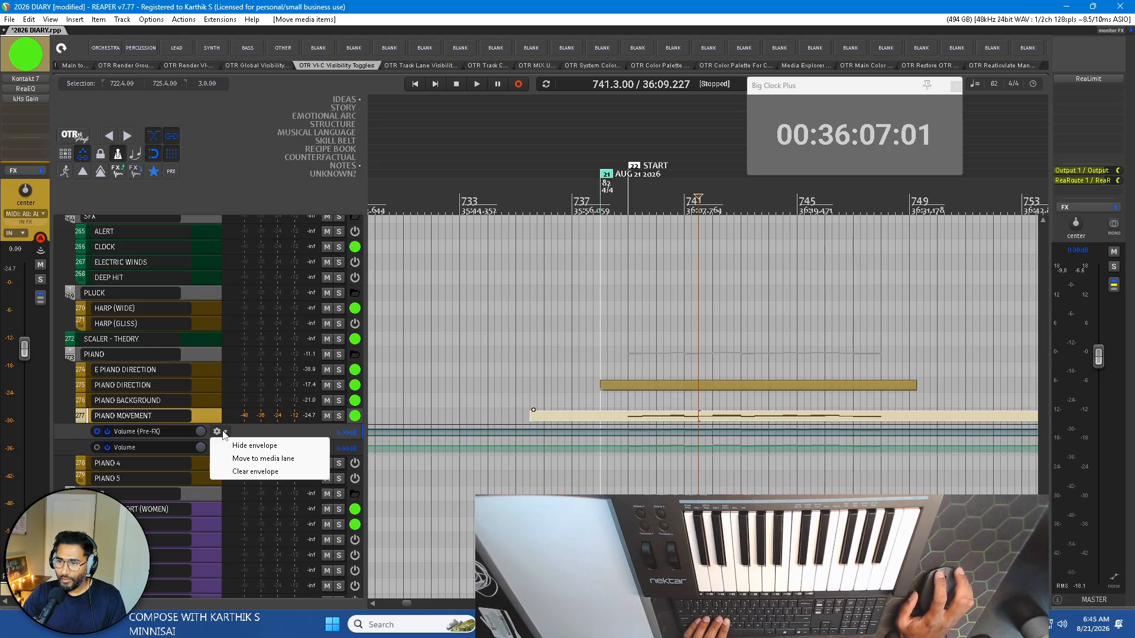
{"action": "left_click", "coordinate": [254, 445]}
{"action": "left_click", "coordinate": [217, 432]}
{"action": "left_click", "coordinate": [239, 443]}
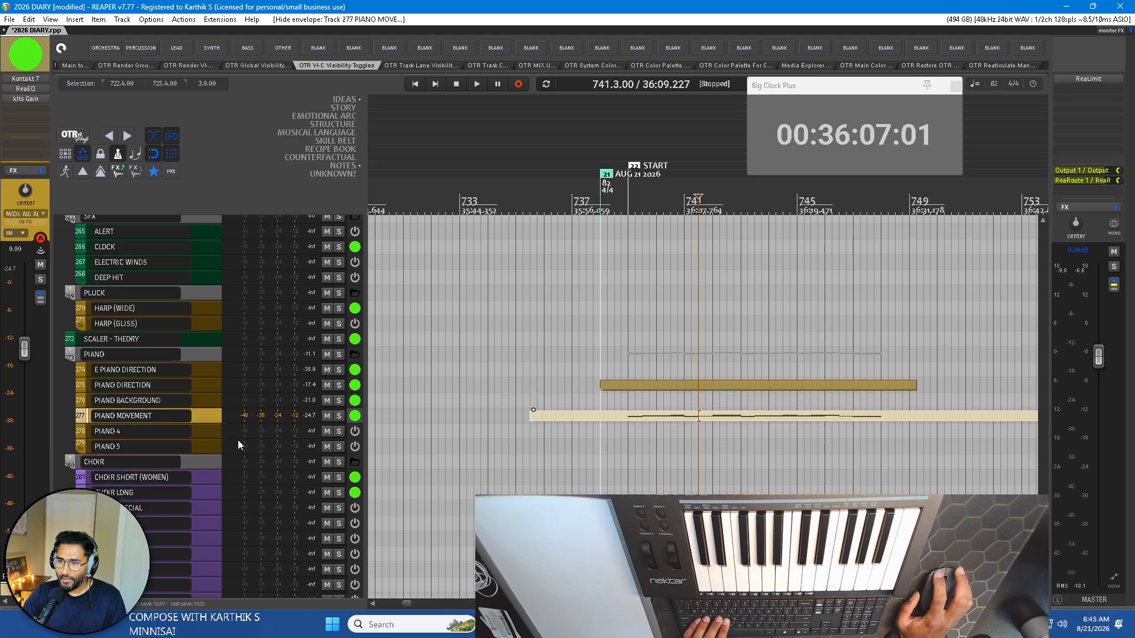
Draw an empty PIANO BACKGROUND item from about bar 736 to bar 752, and open it for MIDI editing with the PIANO MOVEMENT chords as reference.
{"action": "left_click_drag", "start_coordinate": [562, 402], "coordinate": [1007, 401]}
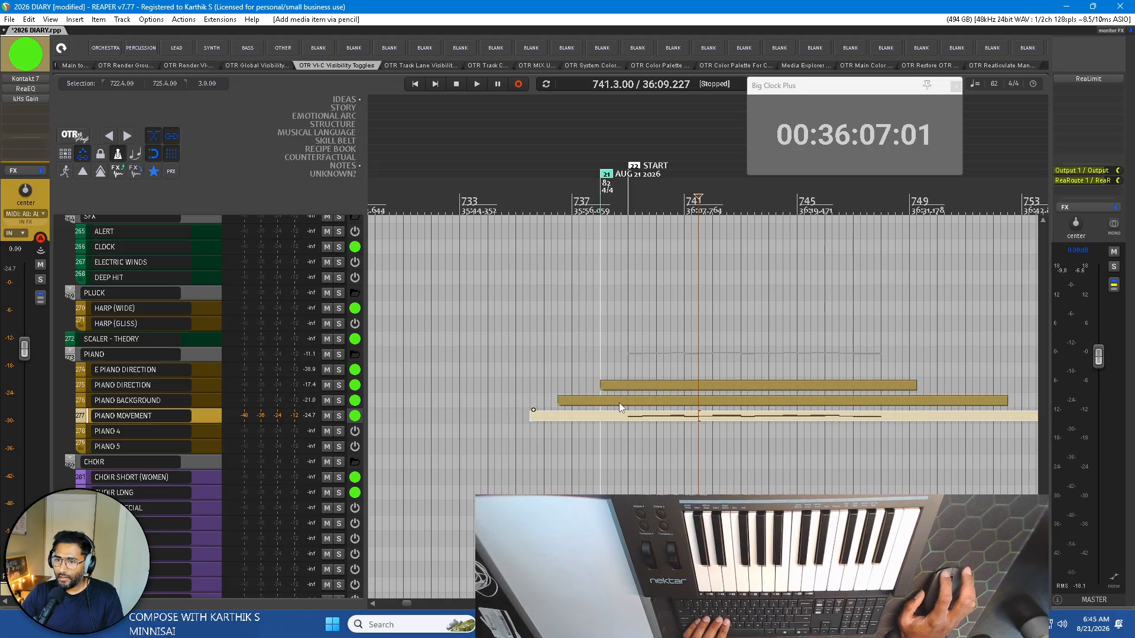
{"action": "left_click", "coordinate": [619, 403]}
{"action": "double_click", "coordinate": [654, 400]}
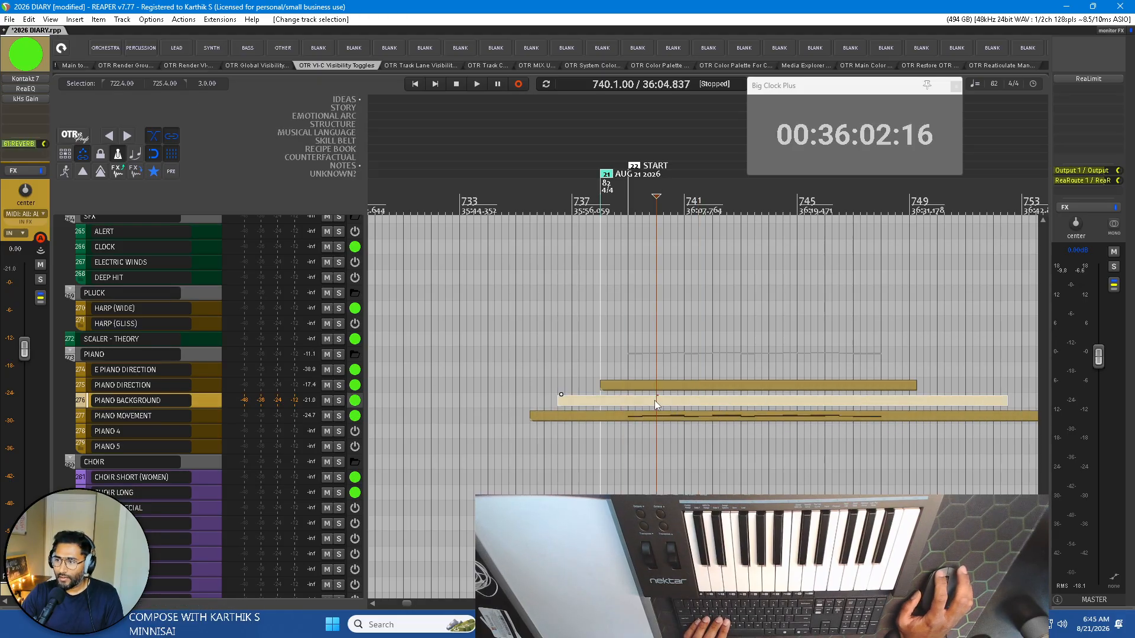
{"action": "key", "text": "Escape"}
{"action": "left_click", "coordinate": [668, 415]}
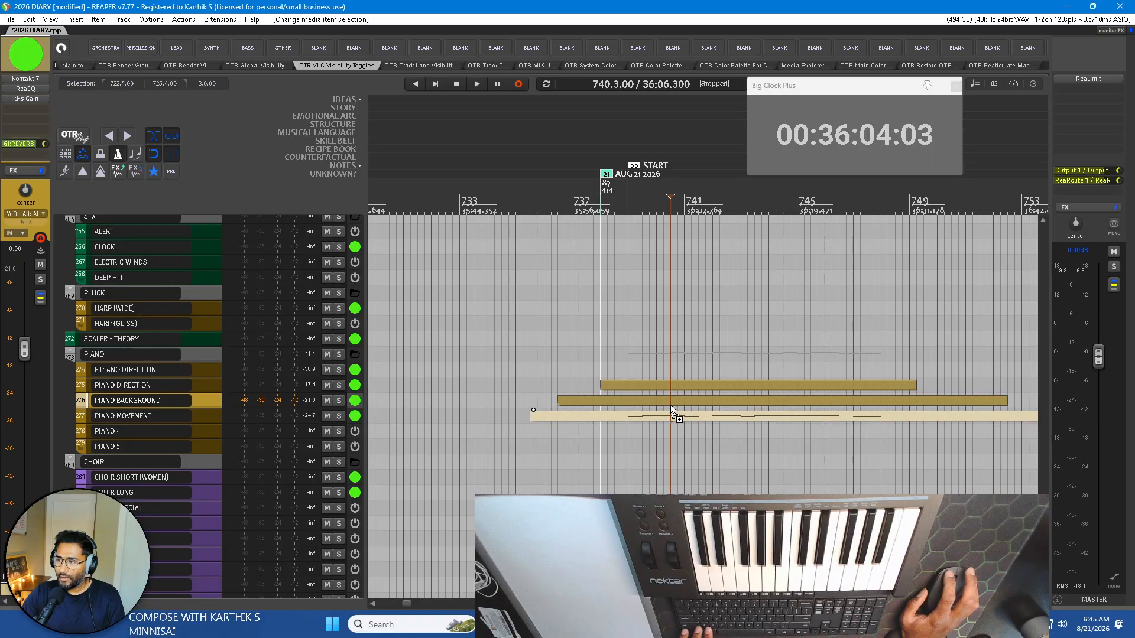
{"action": "left_click", "coordinate": [672, 400], "text": "ctrl"}
{"action": "double_click", "coordinate": [677, 400]}
{"action": "scroll", "coordinate": [296, 213], "scroll_direction": "up", "scroll_amount": 8}
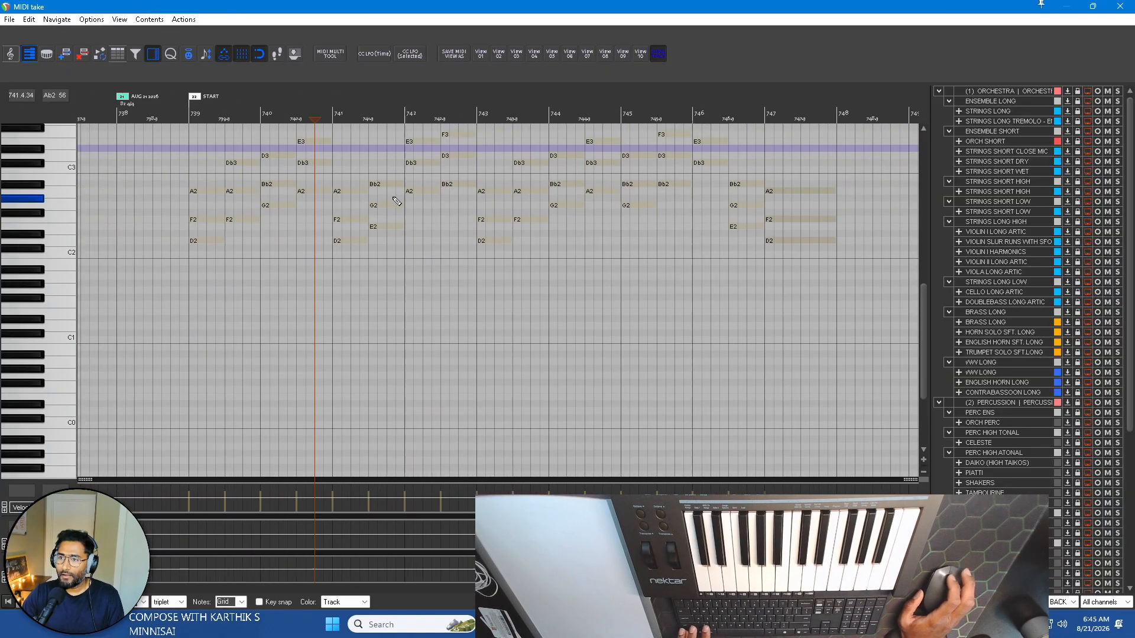
Try recording a low D1 note at the start of each bar from 739 to 742, starting at bar 738, and undo the take.
{"action": "left_click", "coordinate": [120, 115]}
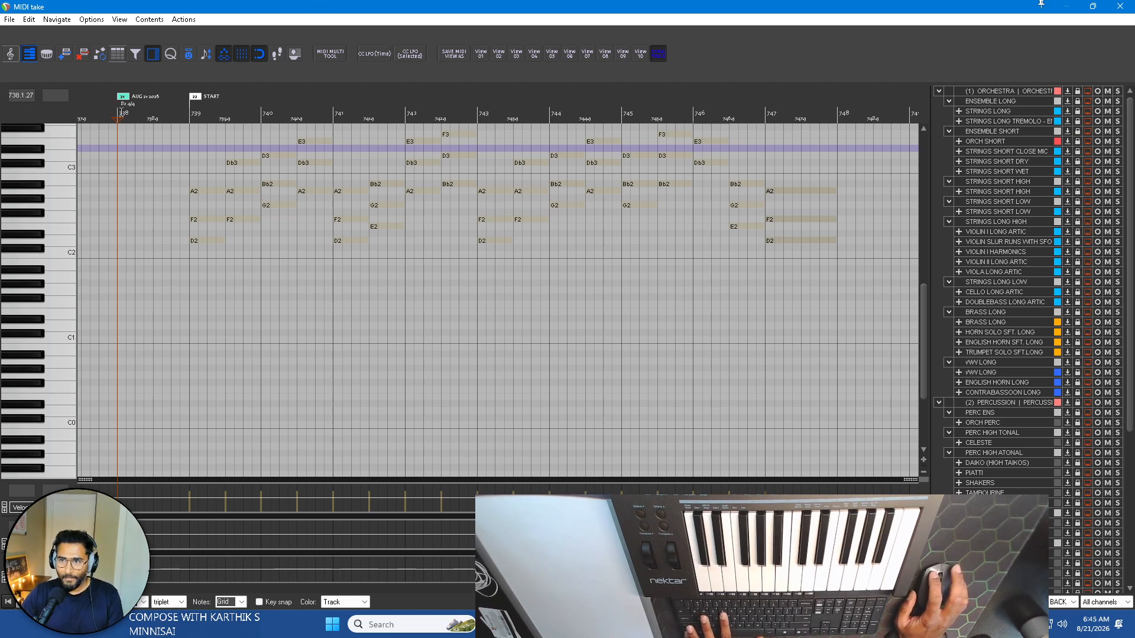
{"action": "left_click", "coordinate": [116, 111]}
{"action": "key", "text": "space"}
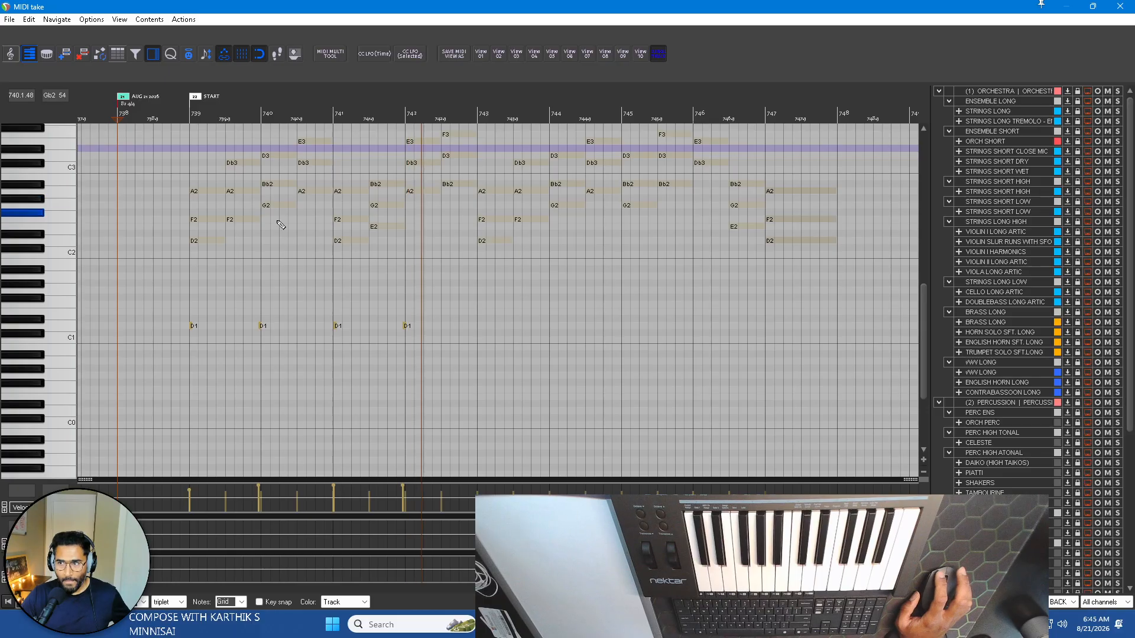
{"action": "key", "text": "space"}
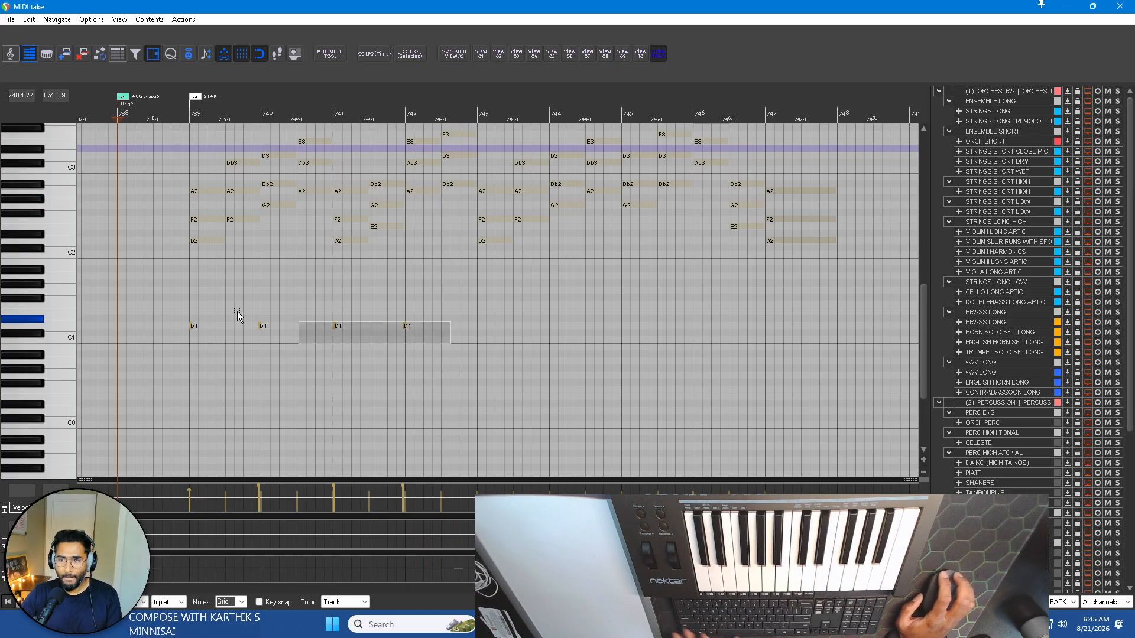
{"action": "key", "text": "ctrl+z"}
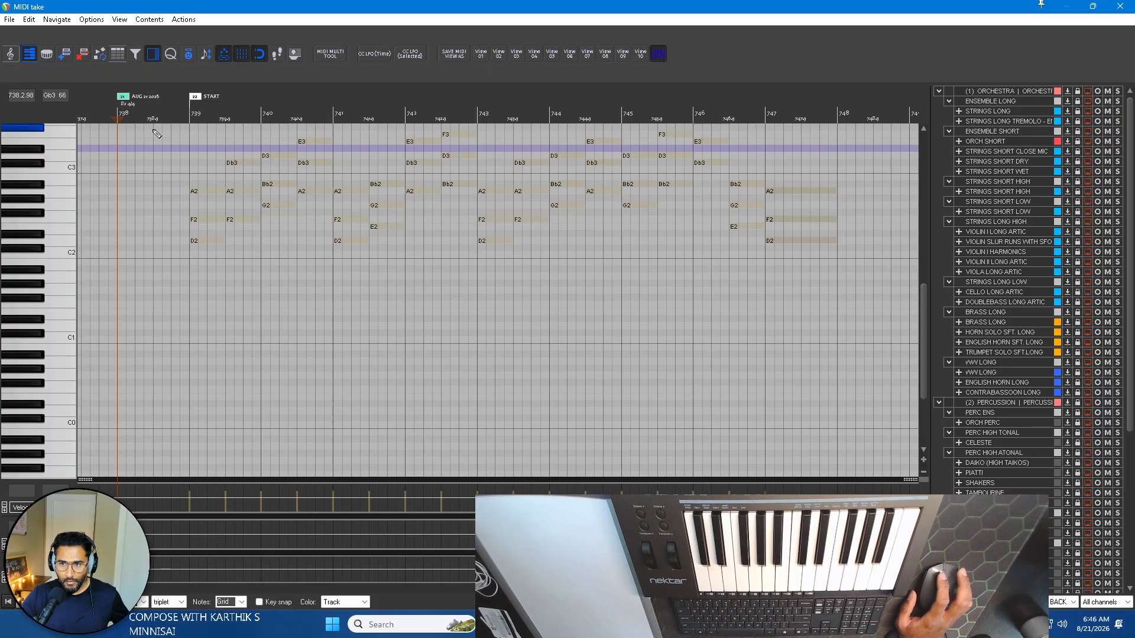
Try recording short repeated D1 notes leading into bars 739 and 740, delete them, and close the MIDI editor.
{"action": "key", "text": "space"}
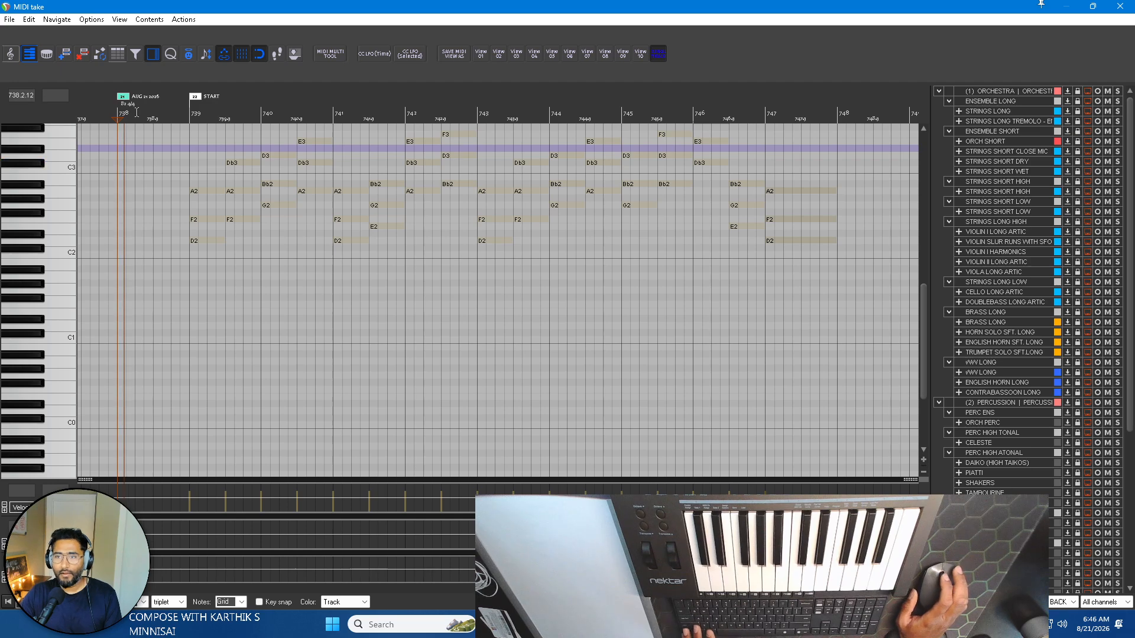
{"action": "scroll", "coordinate": [180, 130], "scroll_direction": "up", "scroll_amount": 2}
{"action": "key", "text": "space"}
{"action": "scroll", "coordinate": [179, 130], "scroll_direction": "left", "scroll_amount": 2}
{"action": "scroll", "coordinate": [285, 118], "scroll_direction": "up", "scroll_amount": 2}
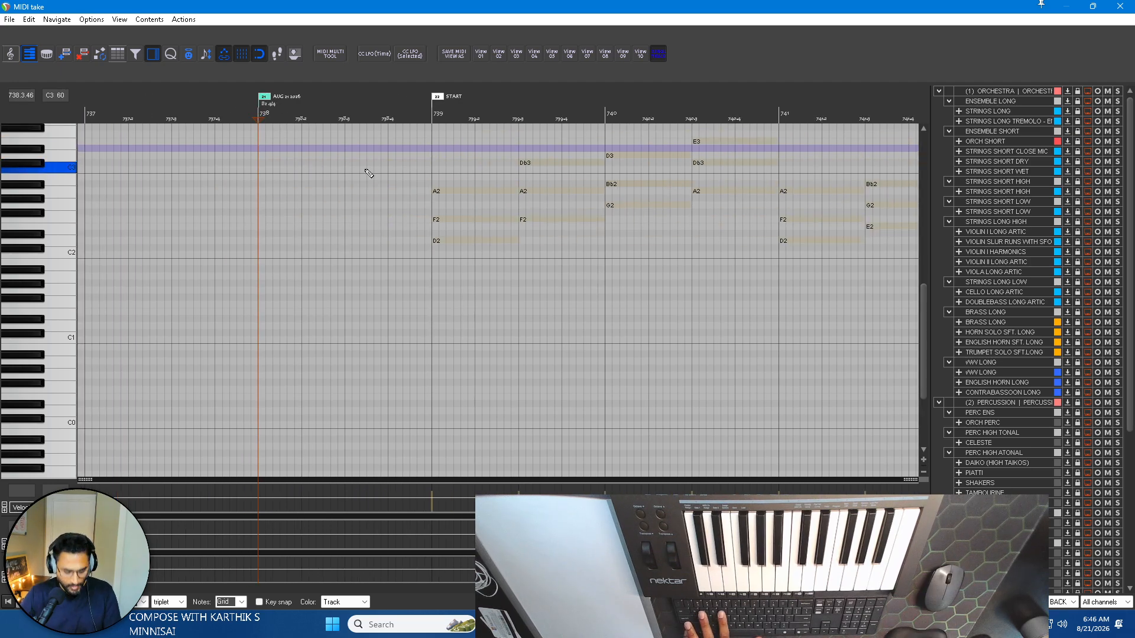
{"action": "key", "text": "space"}
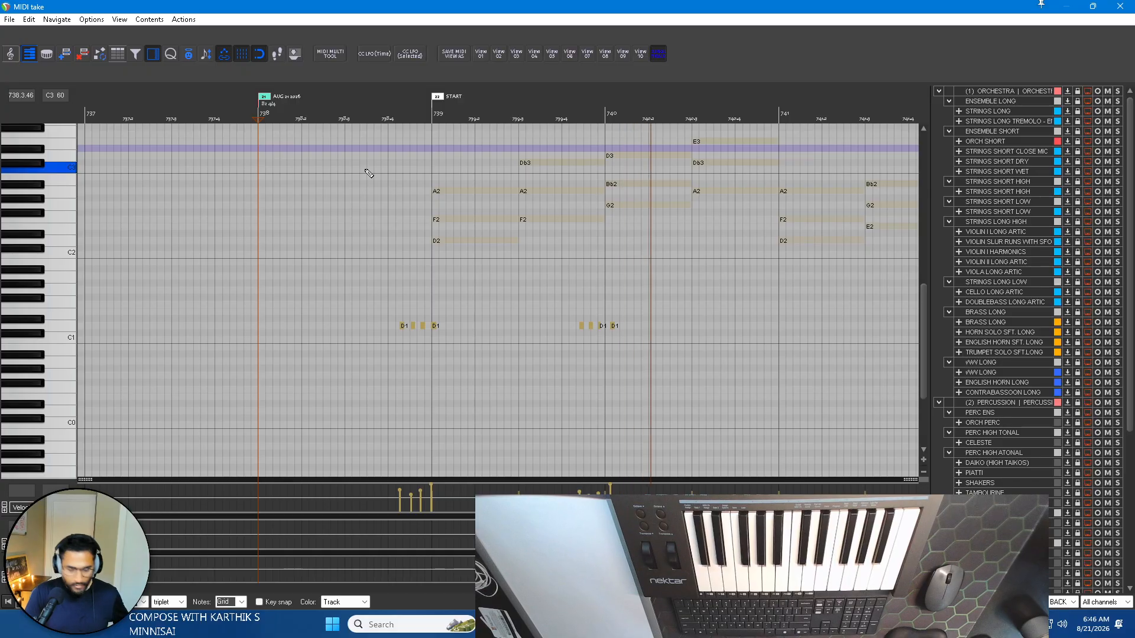
{"action": "key", "text": "space"}
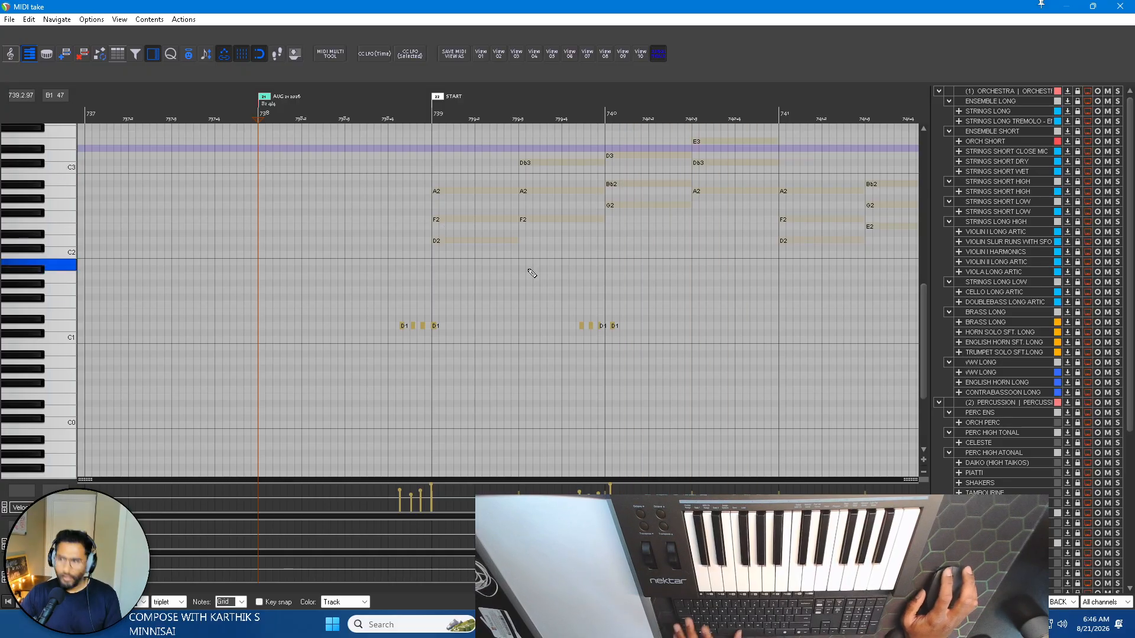
{"action": "left_click_drag", "start_coordinate": [677, 346], "coordinate": [298, 307]}
{"action": "key", "text": "Delete"}
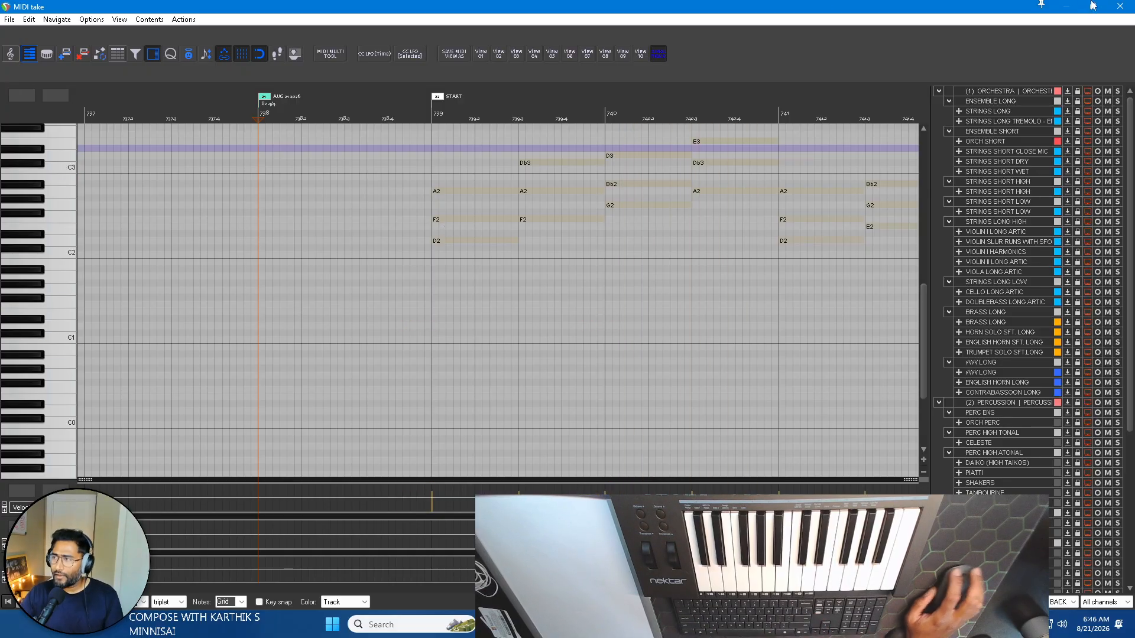
{"action": "left_click", "coordinate": [1112, 11]}
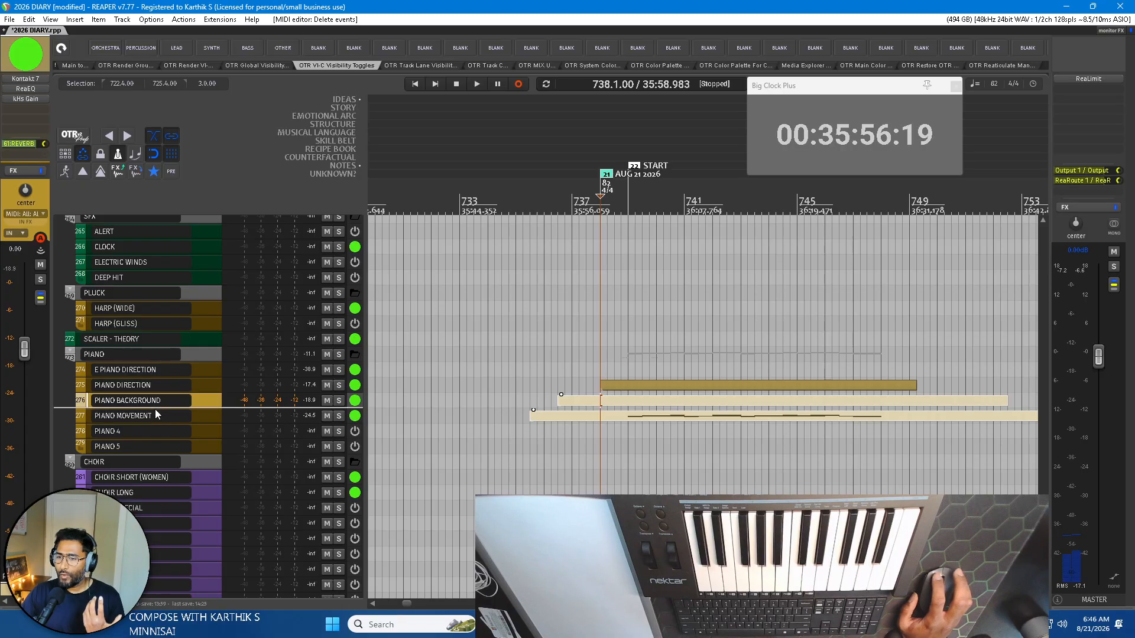
Examine the controls and factory presets of The Giant in Kontakt on the PIANO BACKGROUND track.
{"action": "left_click", "coordinate": [173, 170]}
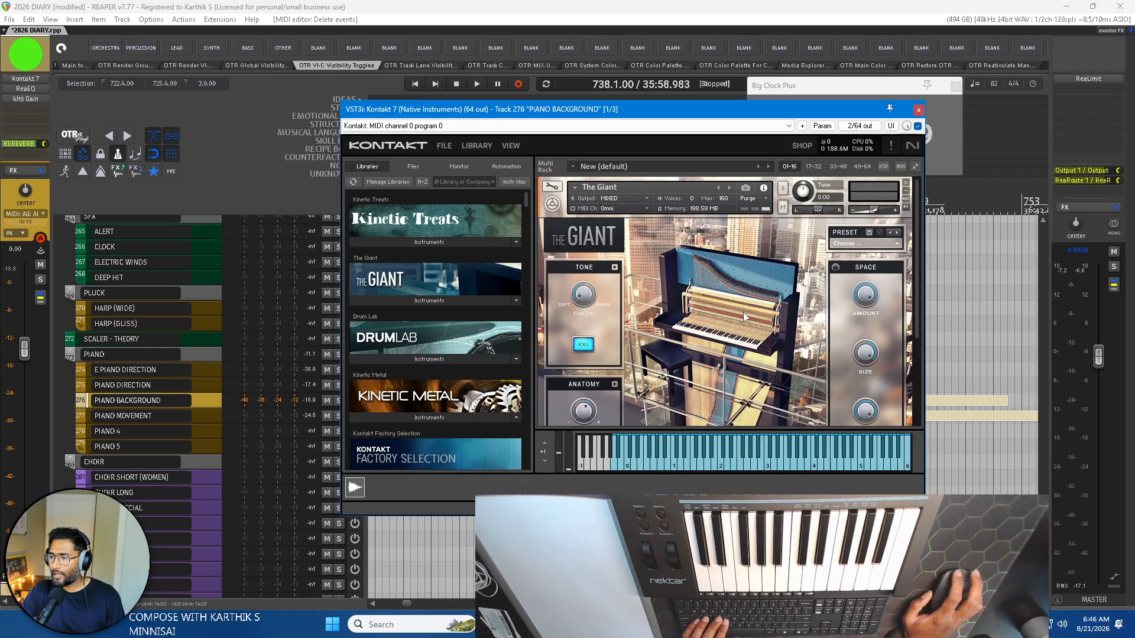
{"action": "scroll", "coordinate": [744, 318], "scroll_direction": "down", "scroll_amount": 5}
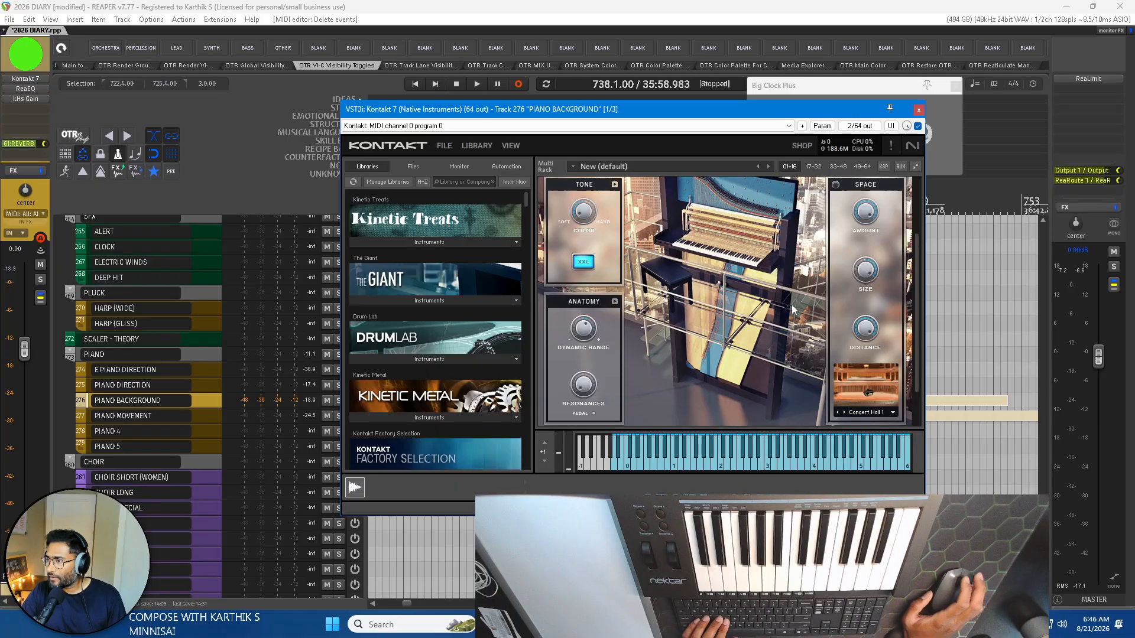
{"action": "scroll", "coordinate": [877, 234], "scroll_direction": "up", "scroll_amount": 3}
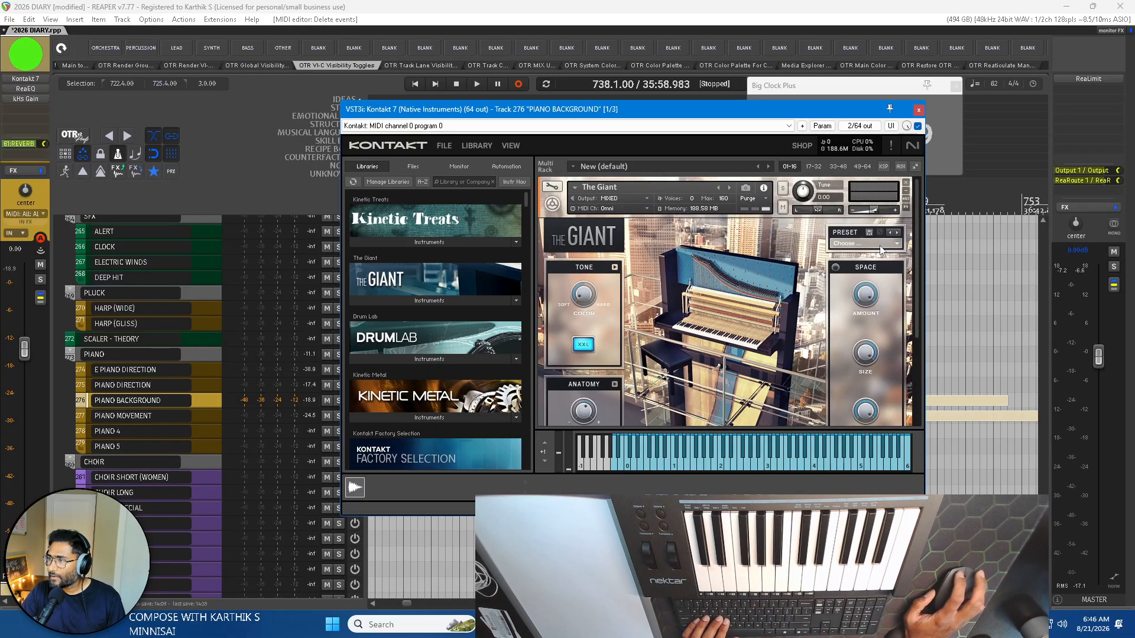
{"action": "left_click", "coordinate": [896, 243]}
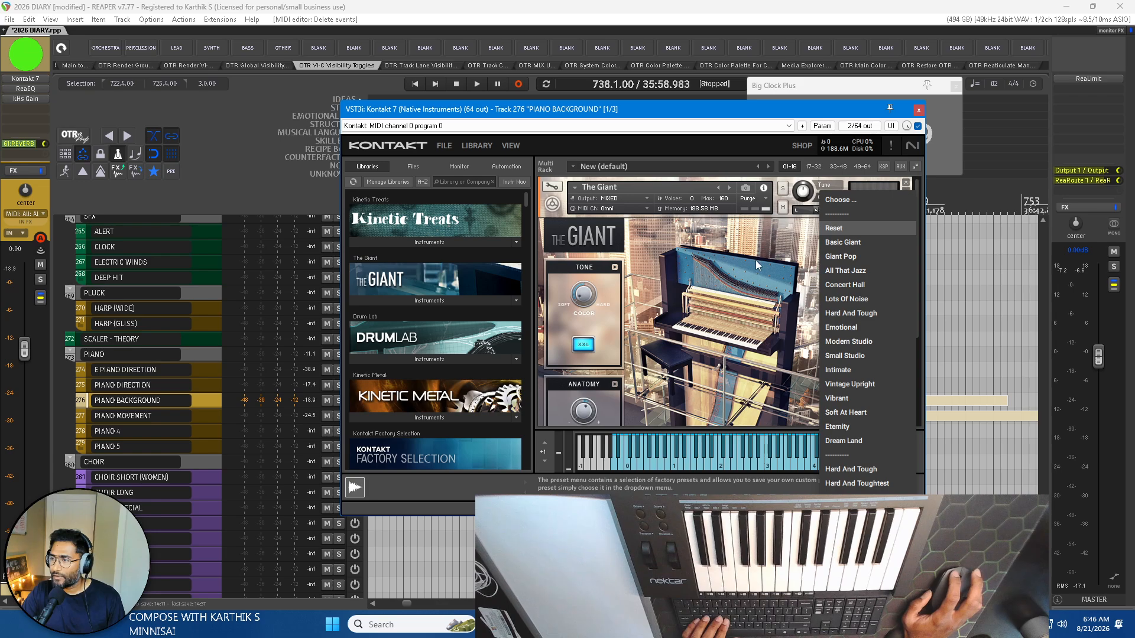
{"action": "key", "text": "Escape"}
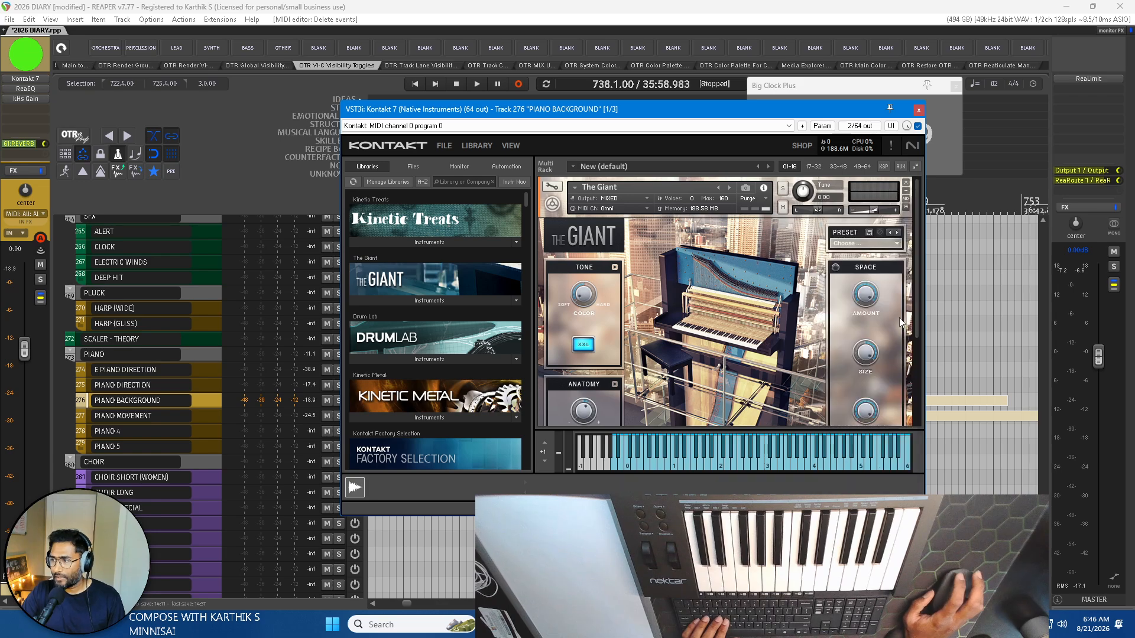
{"action": "left_click", "coordinate": [918, 110]}
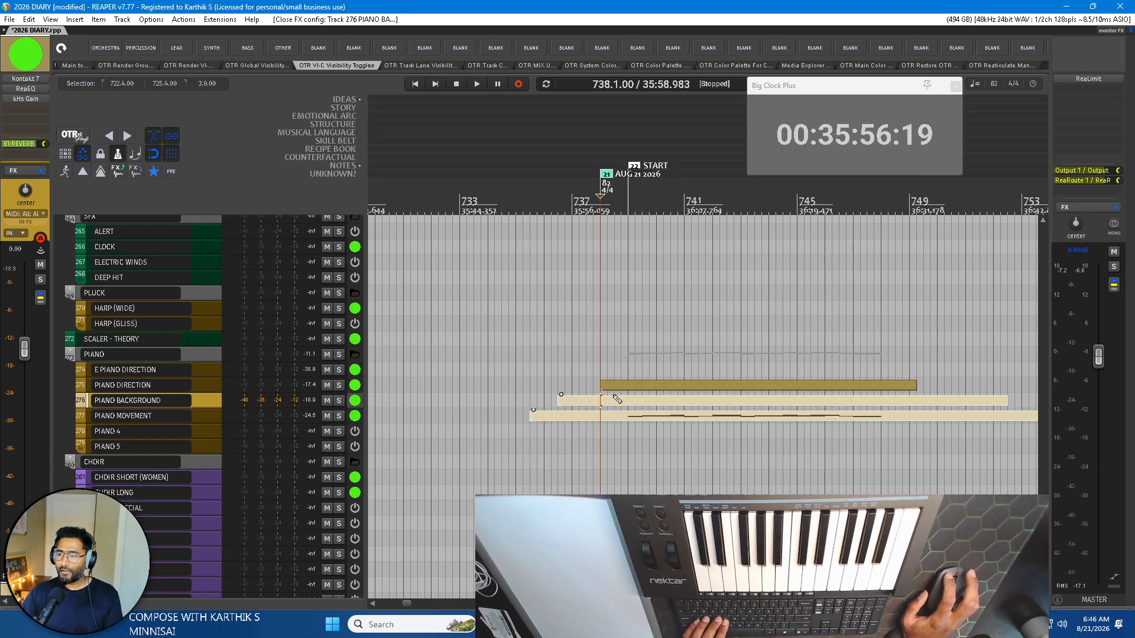
Reopen the PIANO BACKGROUND item for MIDI editing and start recording from bar 738.
{"action": "double_click", "coordinate": [616, 403]}
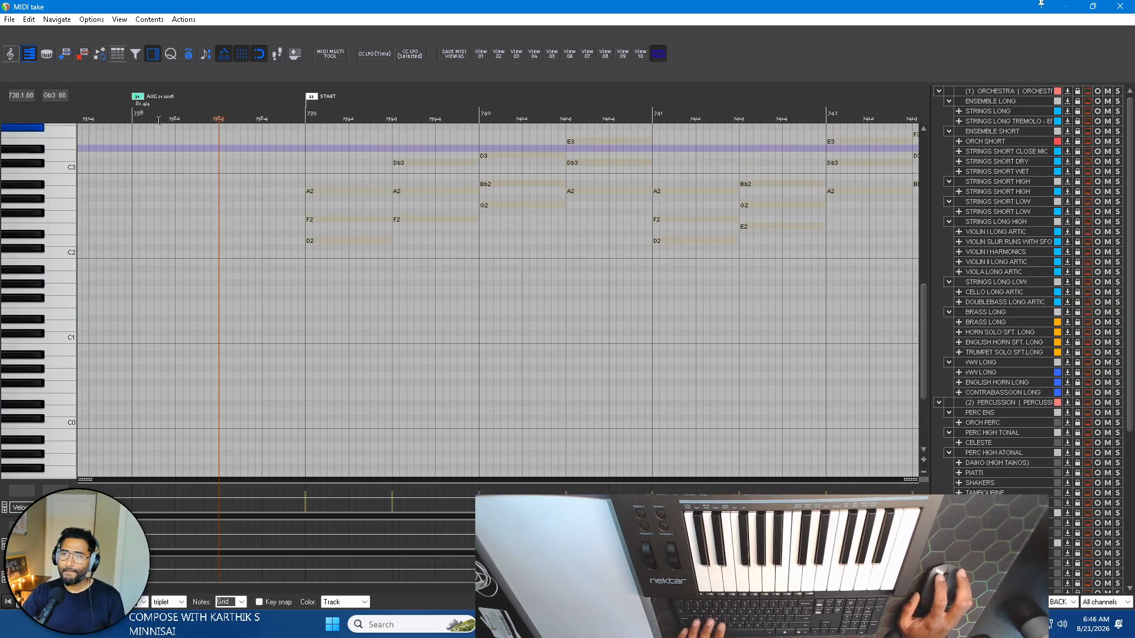
{"action": "left_click", "coordinate": [133, 111]}
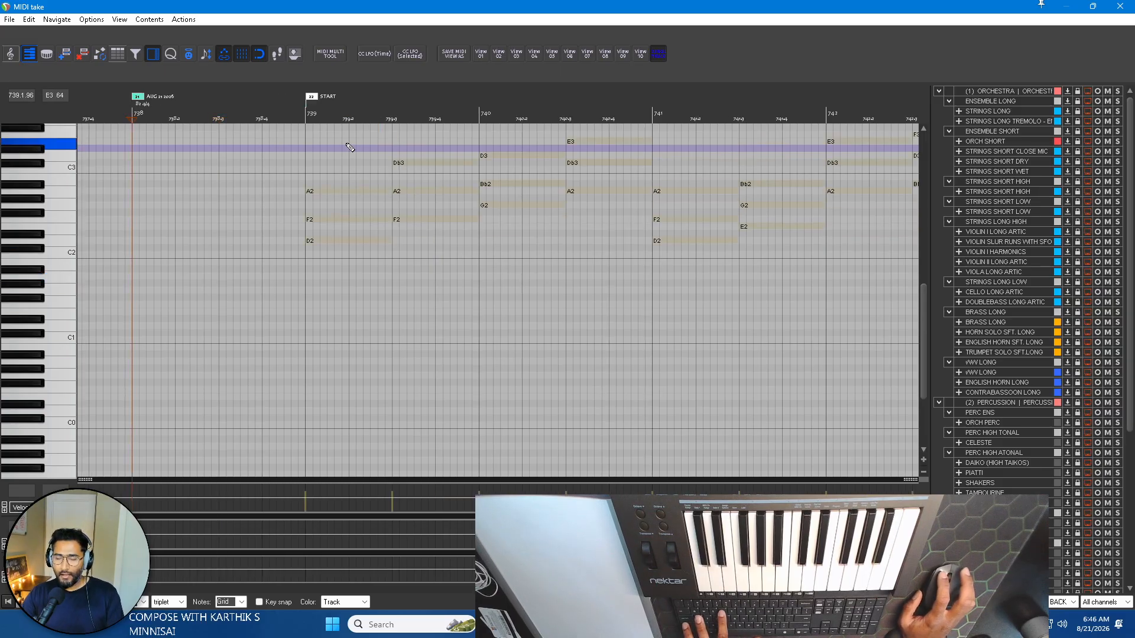
{"action": "key", "text": "space"}
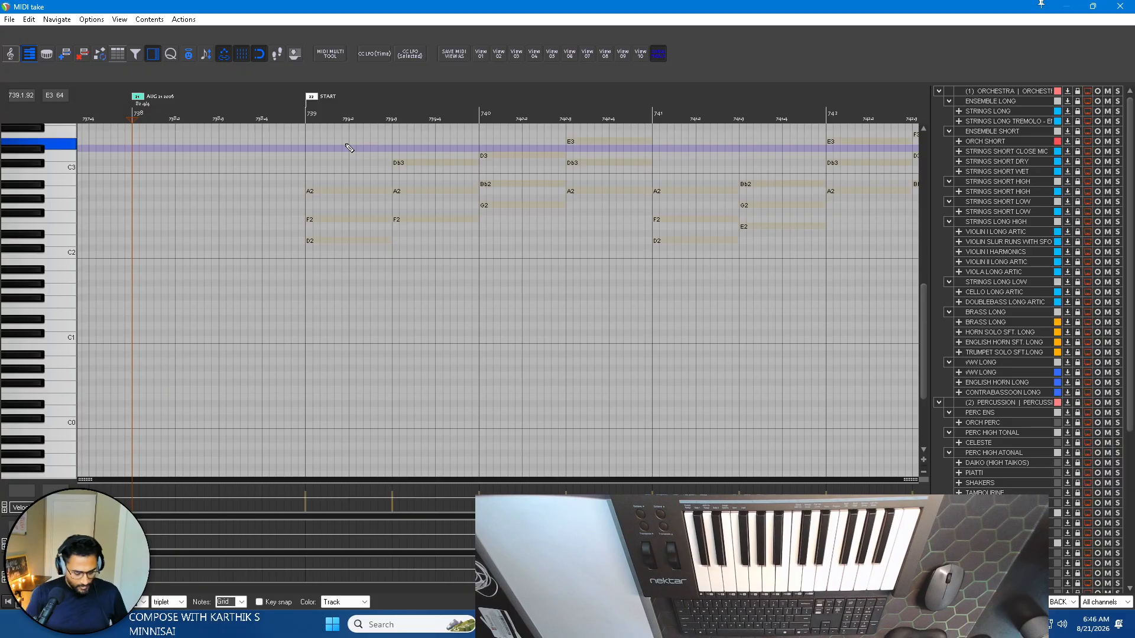
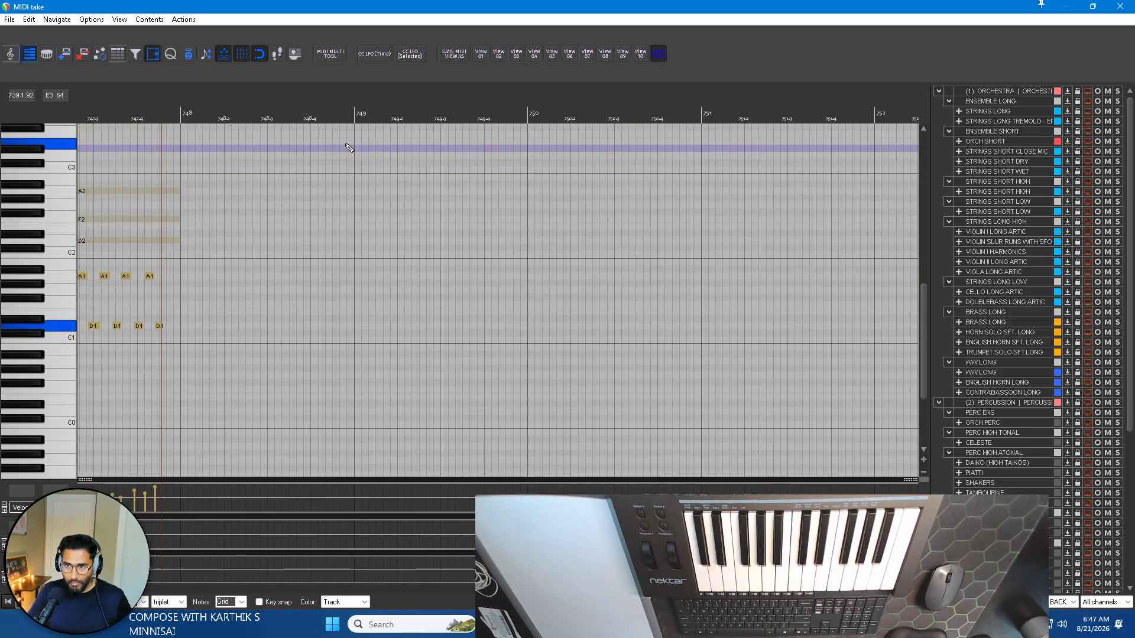
Finish recording the alternating D1 and A1 notes through bar 747 and check their timing against the bar lines.
{"action": "key", "text": "space"}
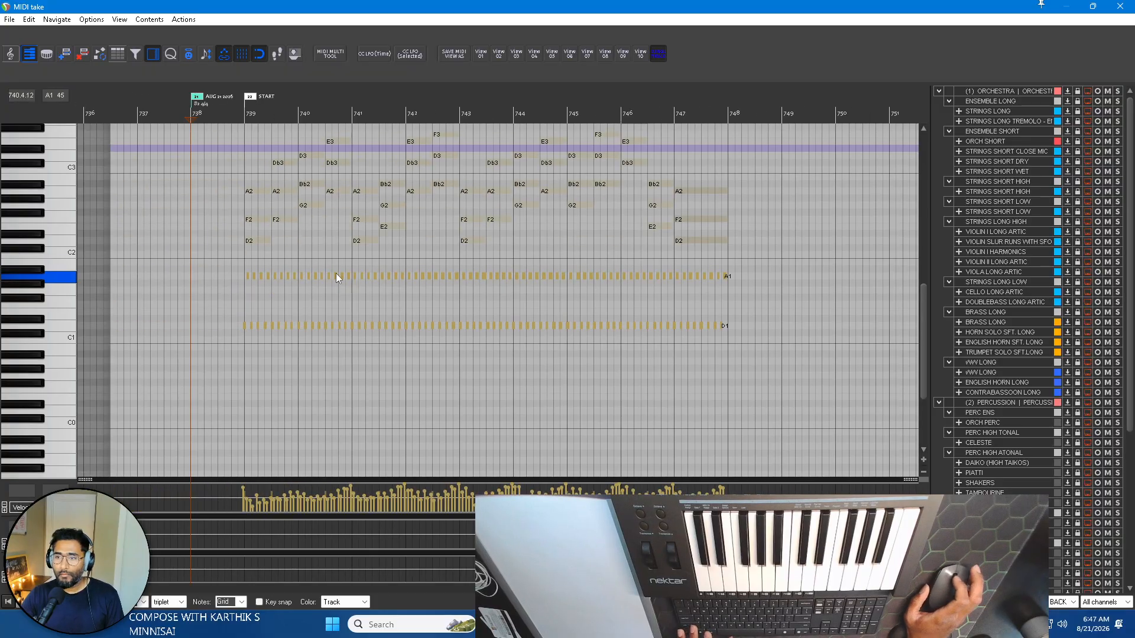
{"action": "scroll", "coordinate": [201, 286], "scroll_direction": "up", "scroll_amount": 4}
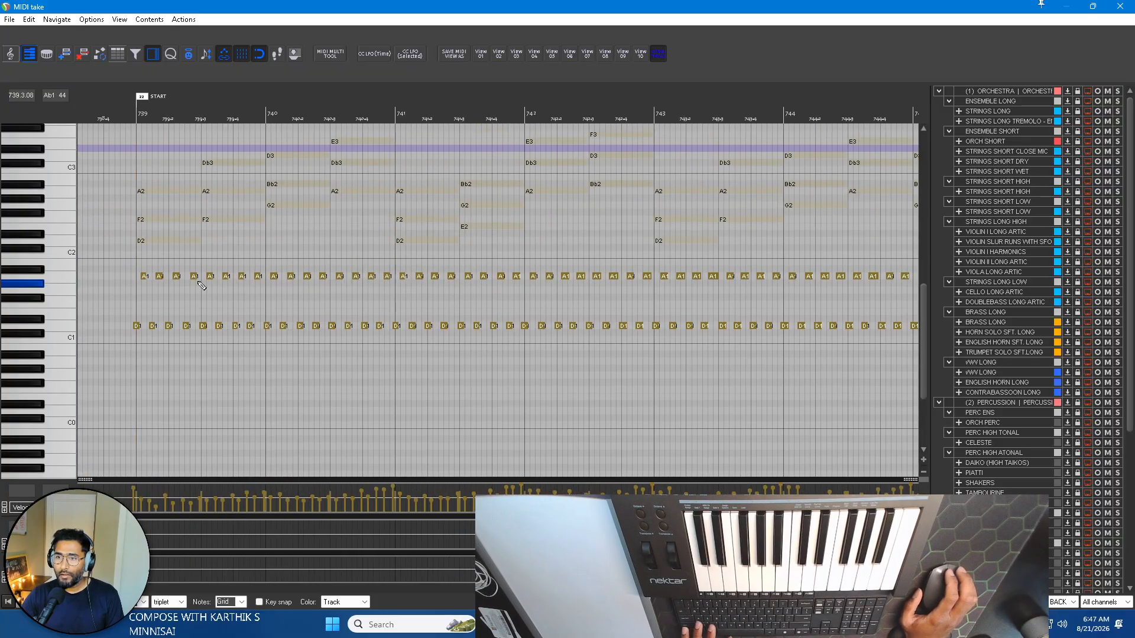
{"action": "scroll", "coordinate": [202, 320], "scroll_direction": "down", "scroll_amount": 4}
{"action": "left_click", "coordinate": [418, 110]}
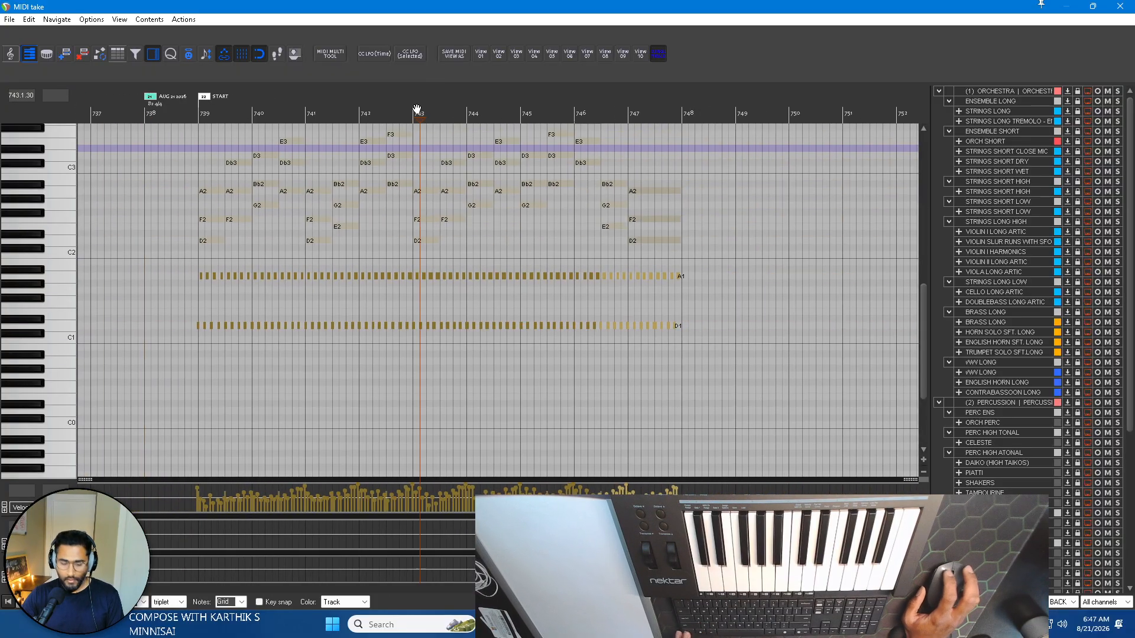
{"action": "scroll", "coordinate": [222, 256], "scroll_direction": "up", "scroll_amount": 5}
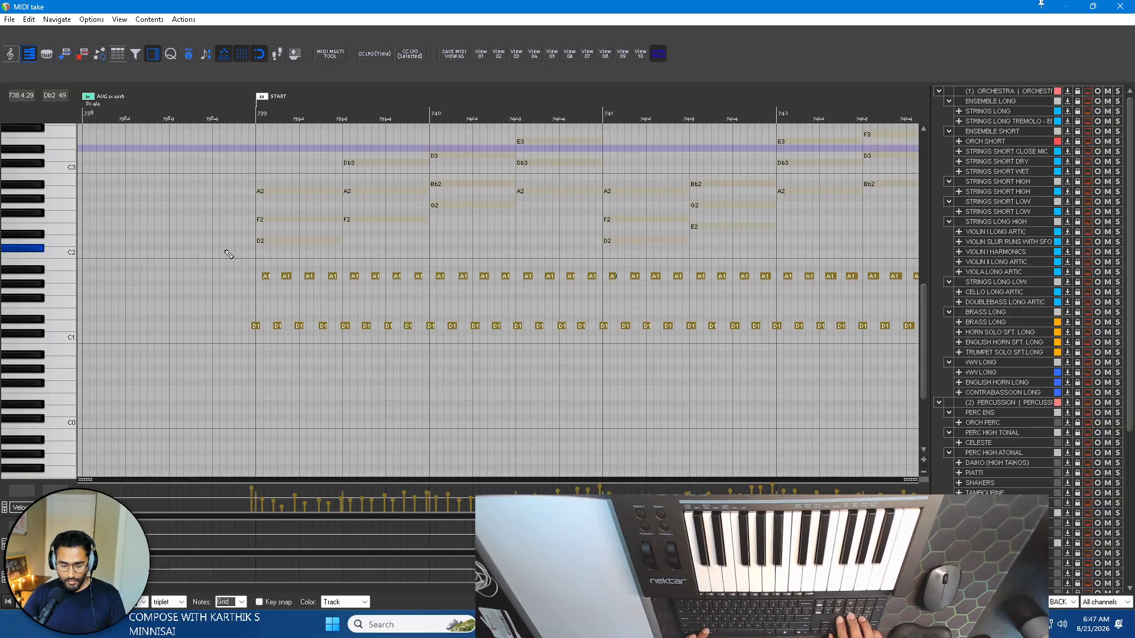
Shift the alternating D1 and A1 notes onto the bar 739 downbeat and try quantizing them to the triplet grid.
{"action": "key", "text": "KP_6"}
{"action": "key", "text": "KP_6"}
{"action": "key", "text": "KP_6"}
{"action": "key", "text": "KP_6"}
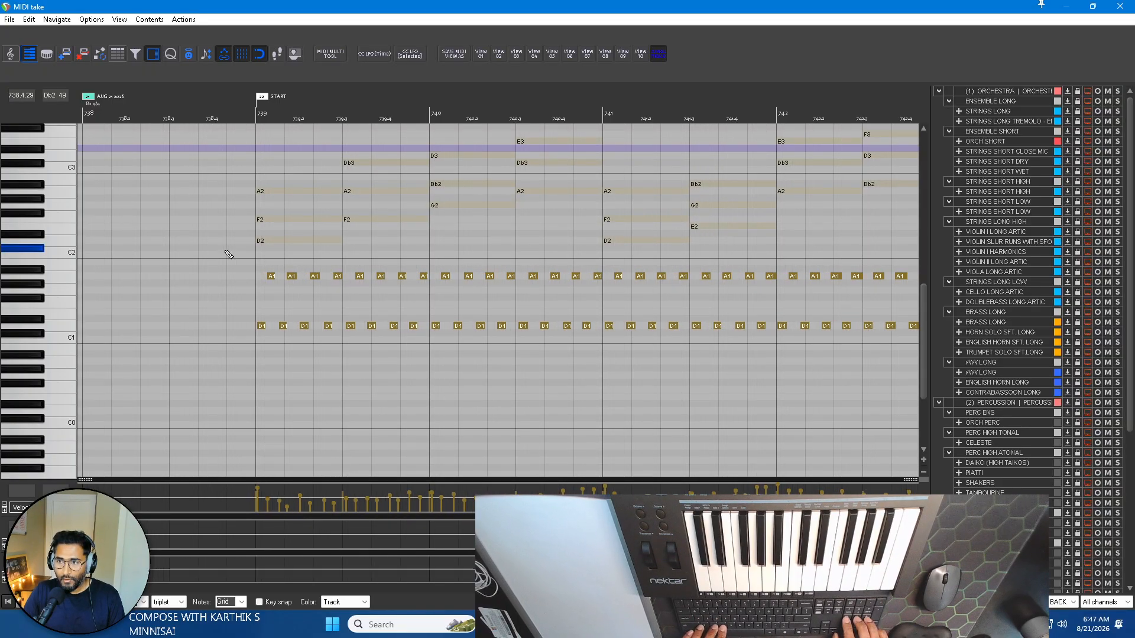
{"action": "key", "text": "q"}
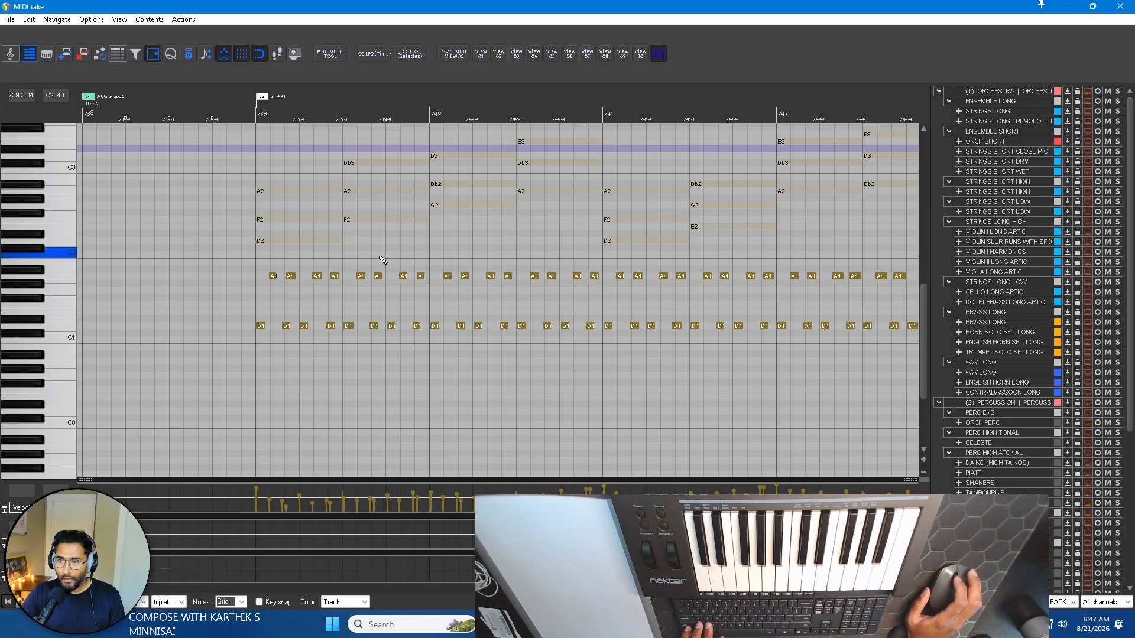
{"action": "key", "text": "ctrl+z"}
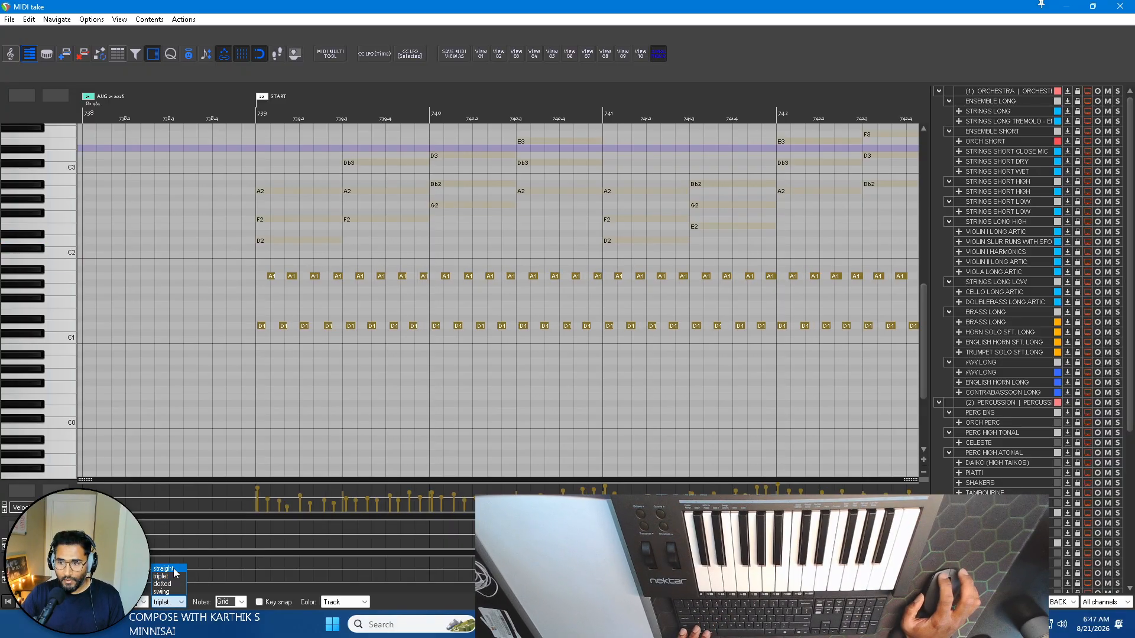
Set the MIDI editor's grid type to straight.
{"action": "left_click", "coordinate": [174, 570]}
{"action": "scroll", "coordinate": [306, 266], "scroll_direction": "right", "scroll_amount": 2}
{"action": "scroll", "coordinate": [306, 267], "scroll_direction": "left", "scroll_amount": 2}
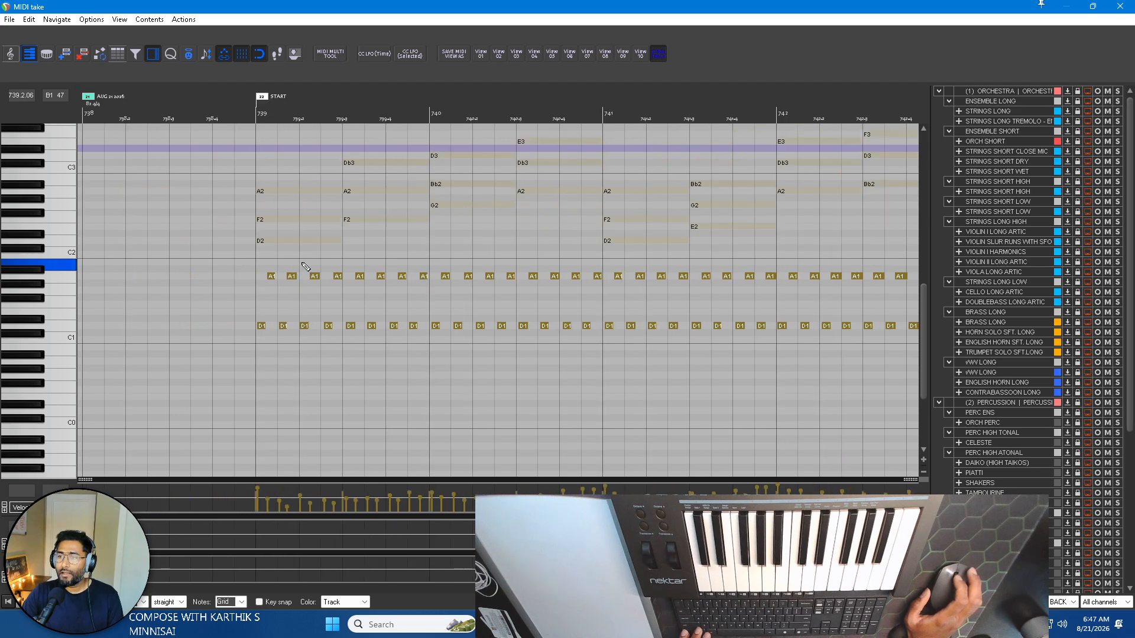
Delete all the alternating D1 and A1 notes from bar 739 through bar 747.
{"action": "scroll", "coordinate": [306, 267], "scroll_direction": "right", "scroll_amount": 2}
{"action": "scroll", "coordinate": [294, 293], "scroll_direction": "down", "scroll_amount": 2}
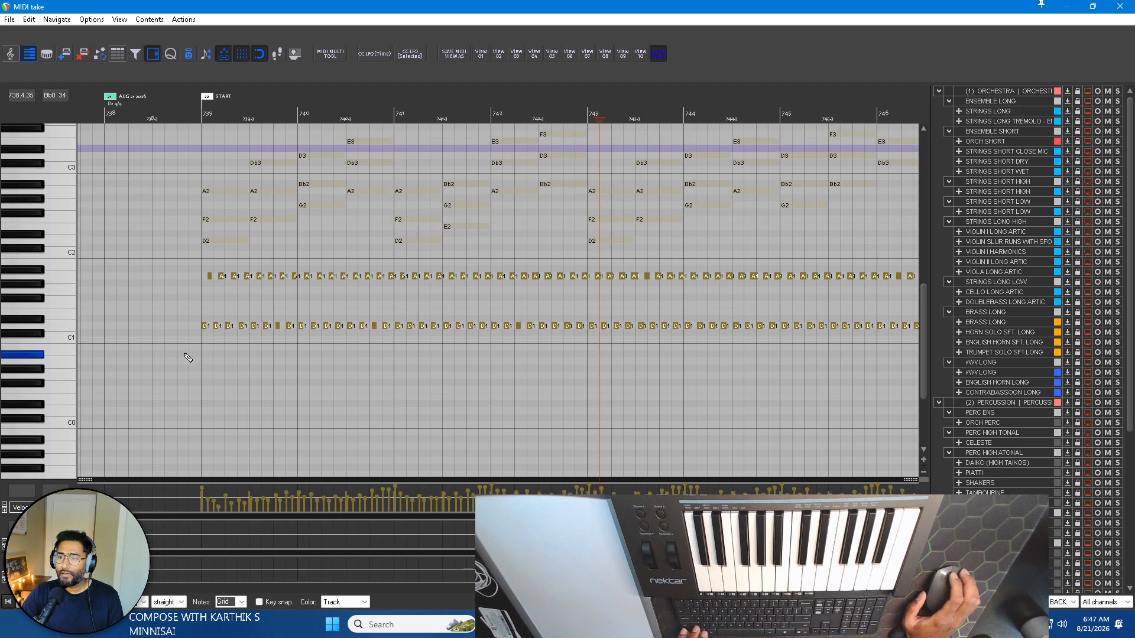
{"action": "left_click_drag", "start_coordinate": [188, 359], "coordinate": [893, 214]}
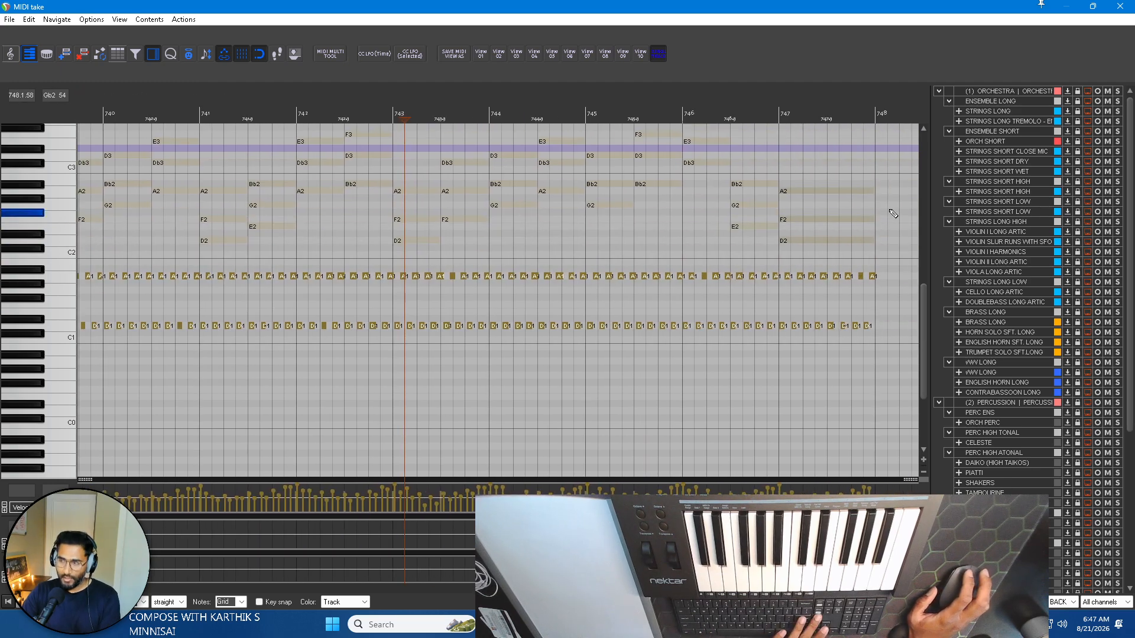
{"action": "key", "text": "Delete"}
Record a short D1 note at the start of each bar from 739 to 747, starting at bar 738.
{"action": "scroll", "coordinate": [276, 236], "scroll_direction": "up", "scroll_amount": 3}
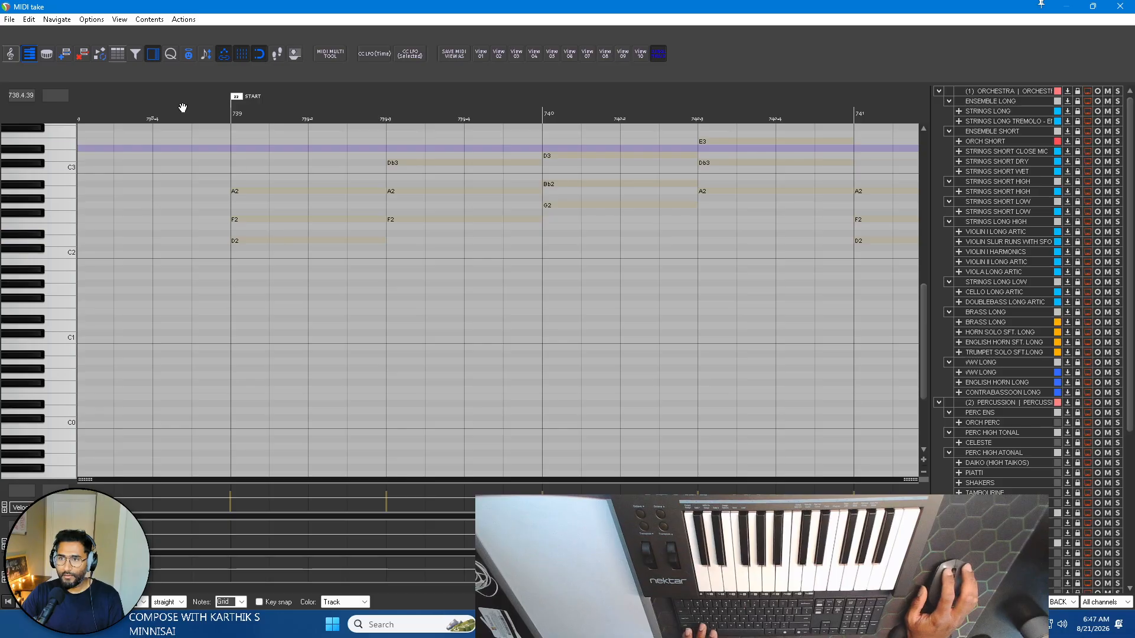
{"action": "scroll", "coordinate": [263, 144], "scroll_direction": "down", "scroll_amount": 3}
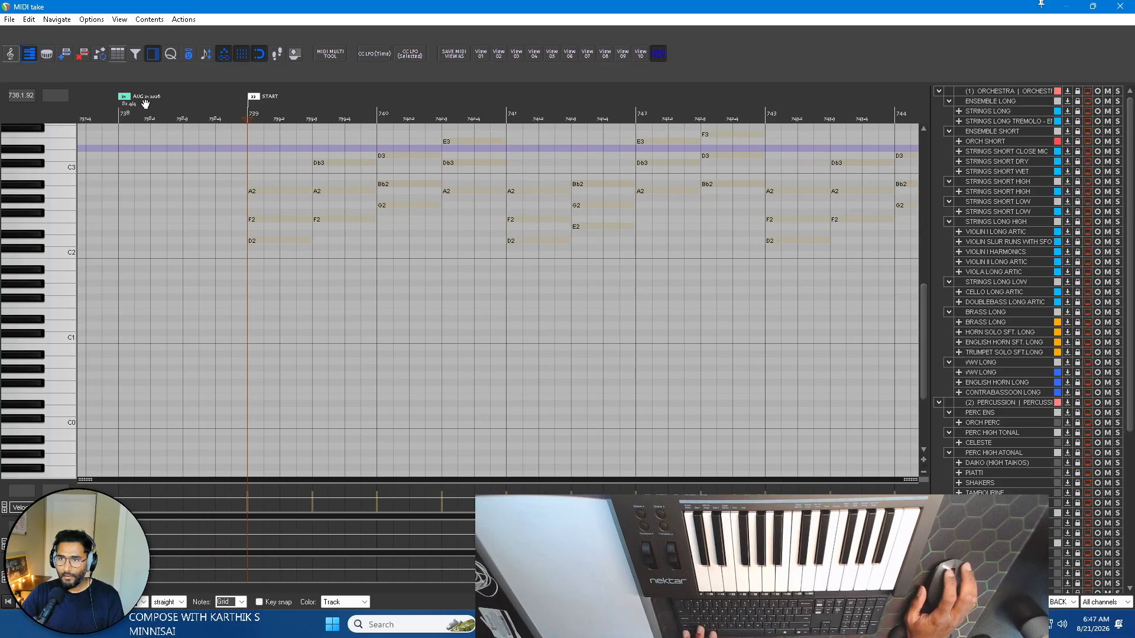
{"action": "key", "text": "space"}
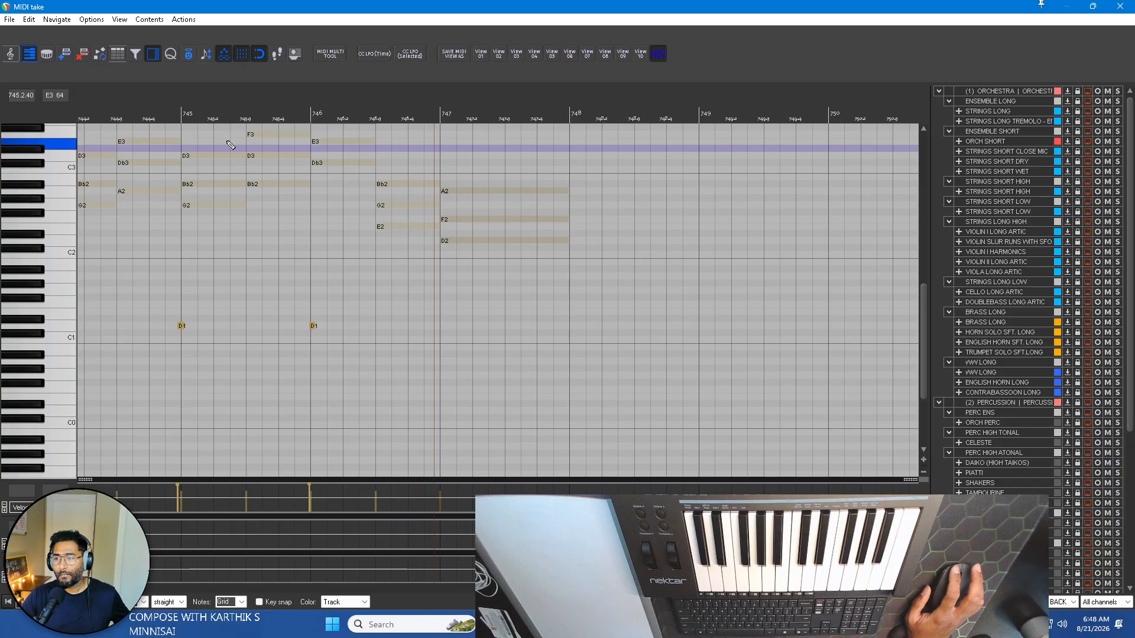
{"action": "key", "text": "space"}
{"action": "scroll", "coordinate": [458, 232], "scroll_direction": "down", "scroll_amount": 5}
{"action": "scroll", "coordinate": [460, 232], "scroll_direction": "left", "scroll_amount": 3}
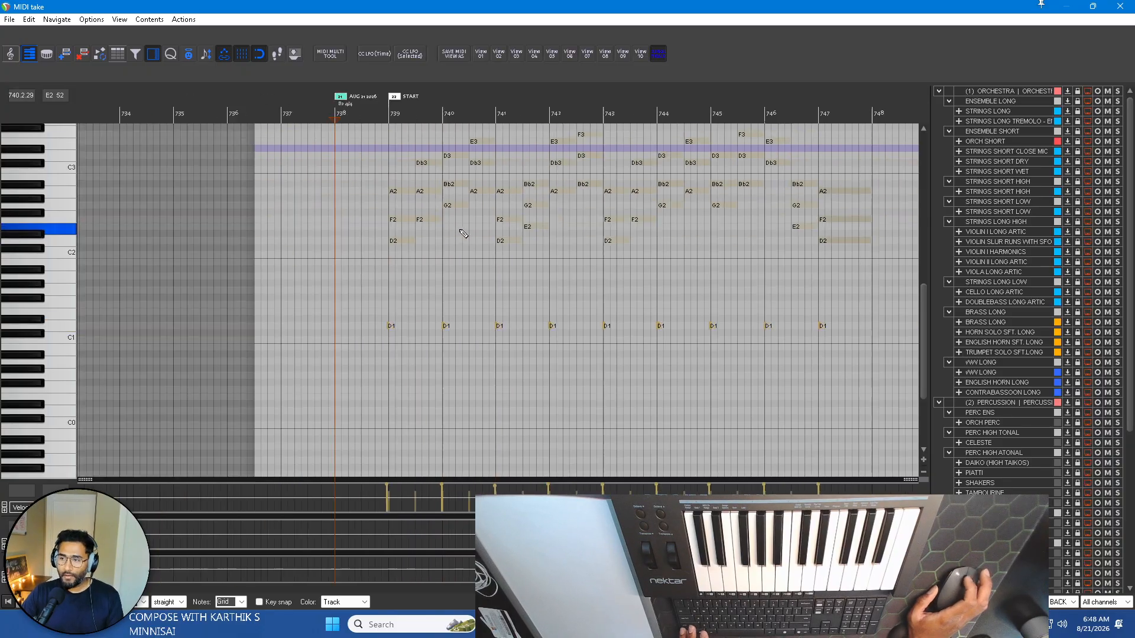
Shift all the recorded D1 notes together so the first one starts on the bar 739 line.
{"action": "scroll", "coordinate": [281, 356], "scroll_direction": "right", "scroll_amount": 2}
{"action": "left_click_drag", "start_coordinate": [239, 366], "coordinate": [768, 300]}
{"action": "scroll", "coordinate": [357, 306], "scroll_direction": "up", "scroll_amount": 4}
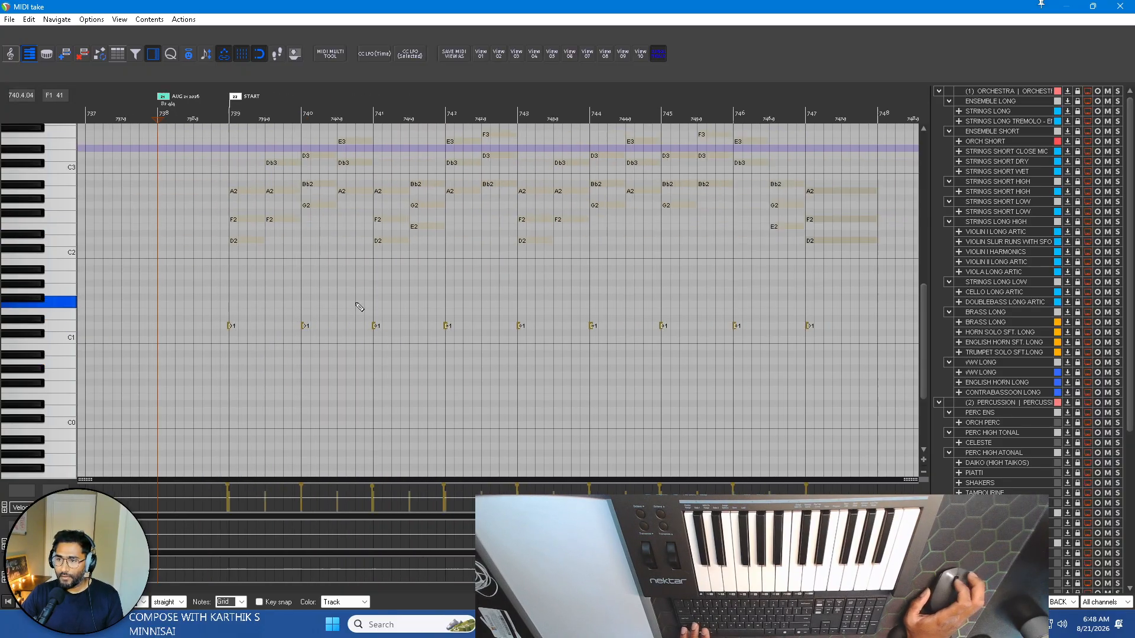
{"action": "scroll", "coordinate": [414, 325], "scroll_direction": "left", "scroll_amount": 3}
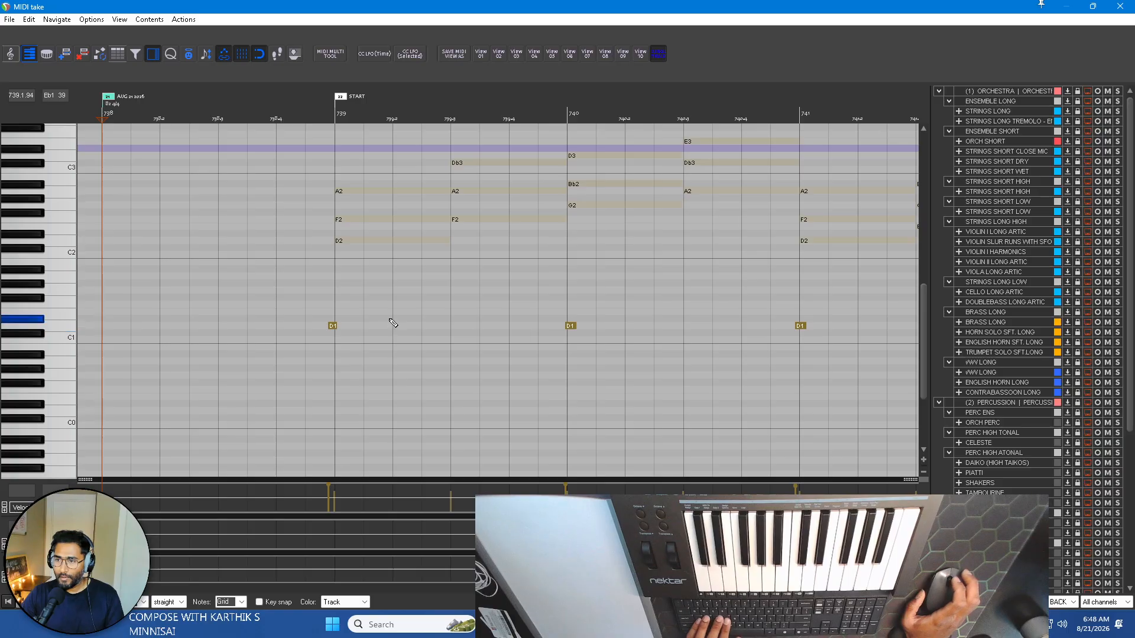
{"action": "key", "text": "3"}
{"action": "key", "text": "Right"}
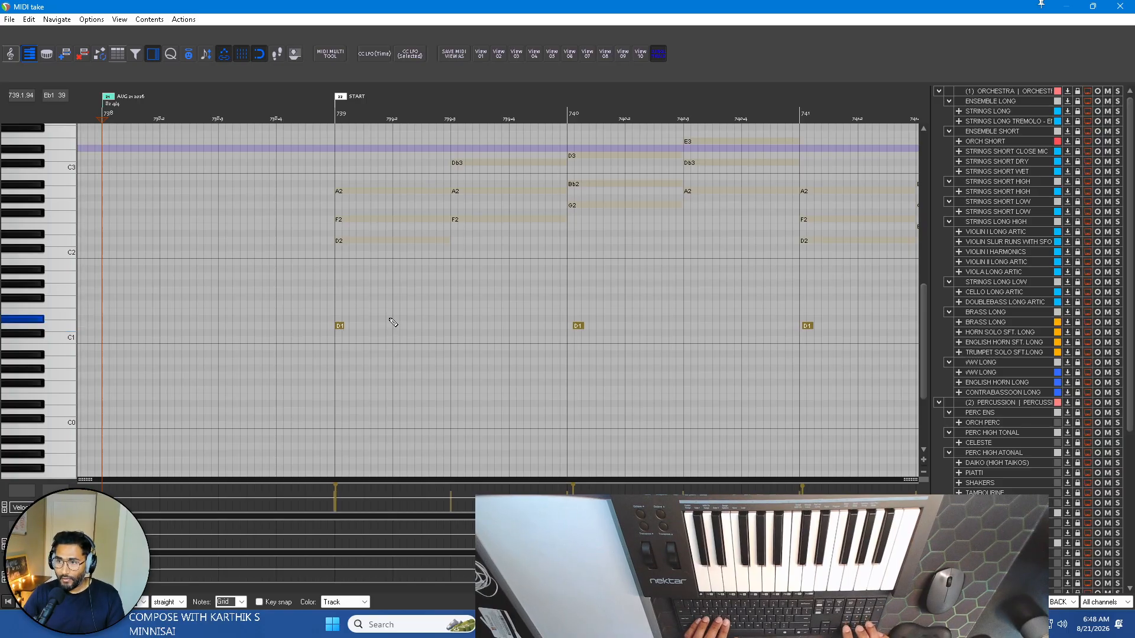
{"action": "key", "text": "4"}
{"action": "key", "text": "8"}
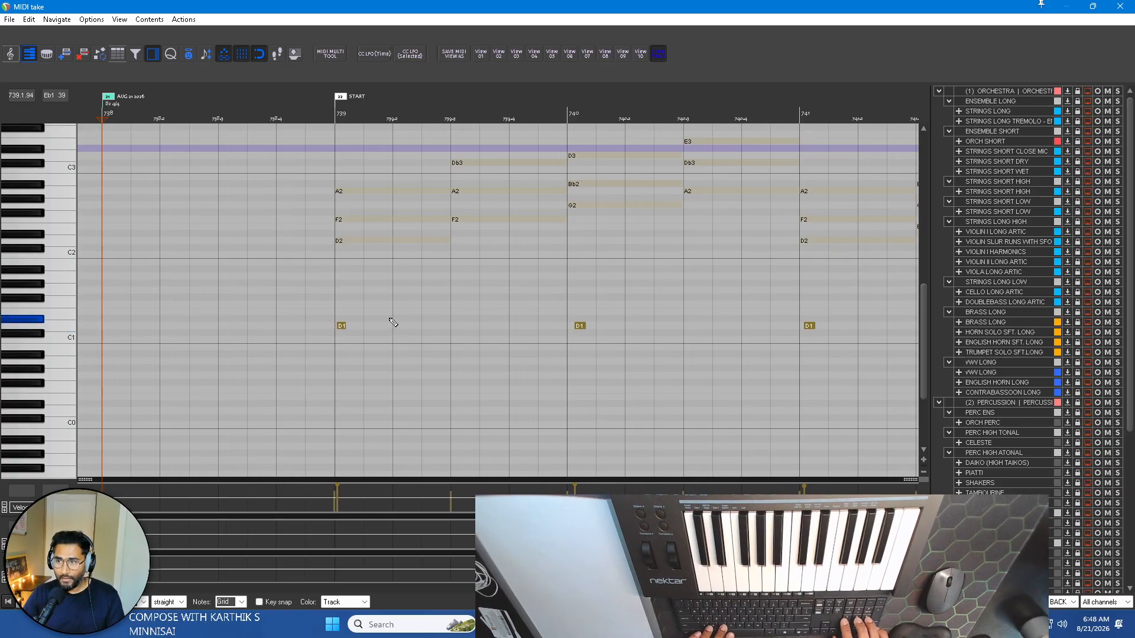
{"action": "key", "text": "4"}
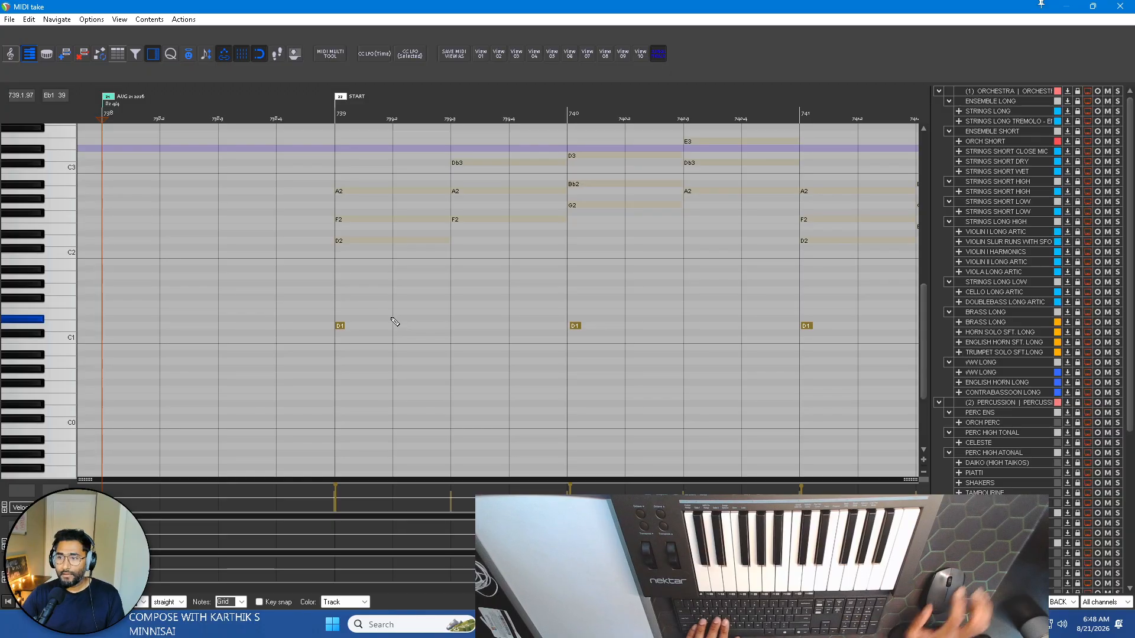
Align each remaining D1 note from bar 740 to bar 747 with the start of its bar.
{"action": "left_click", "coordinate": [575, 327]}
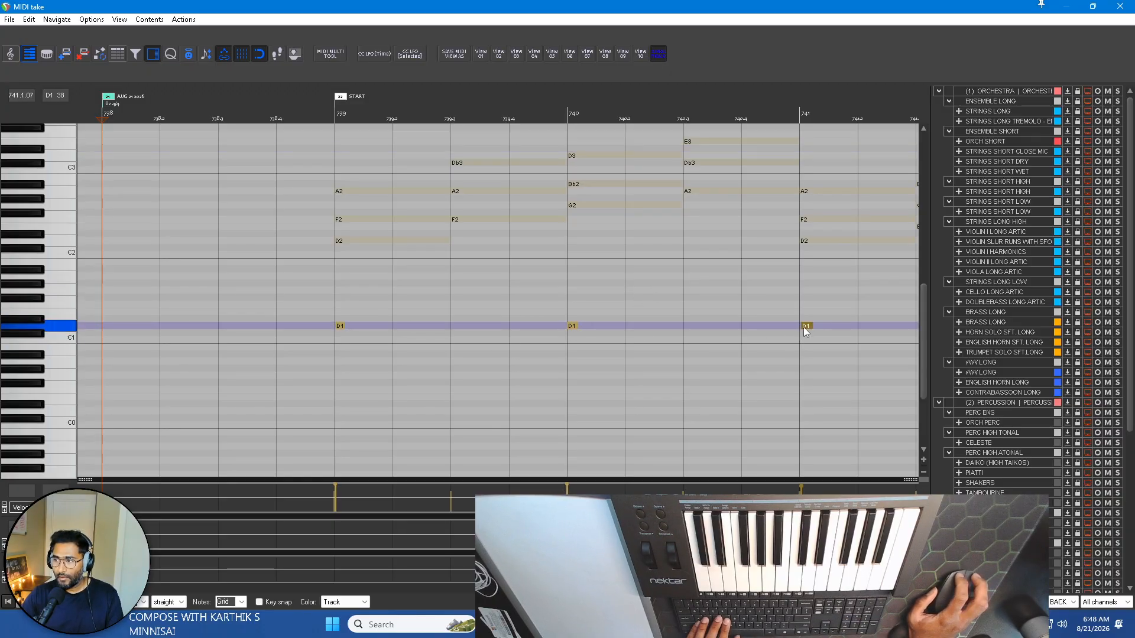
{"action": "scroll", "coordinate": [793, 310], "scroll_direction": "down", "scroll_amount": 3}
{"action": "scroll", "coordinate": [420, 337], "scroll_direction": "up", "scroll_amount": 4}
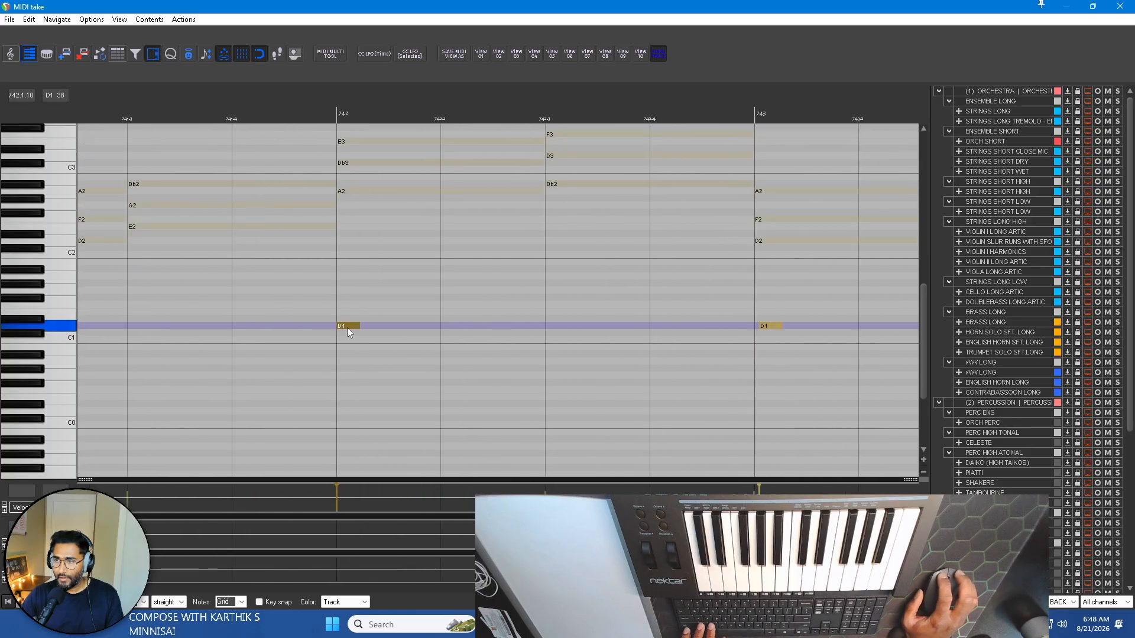
{"action": "scroll", "coordinate": [763, 326], "scroll_direction": "down", "scroll_amount": 3}
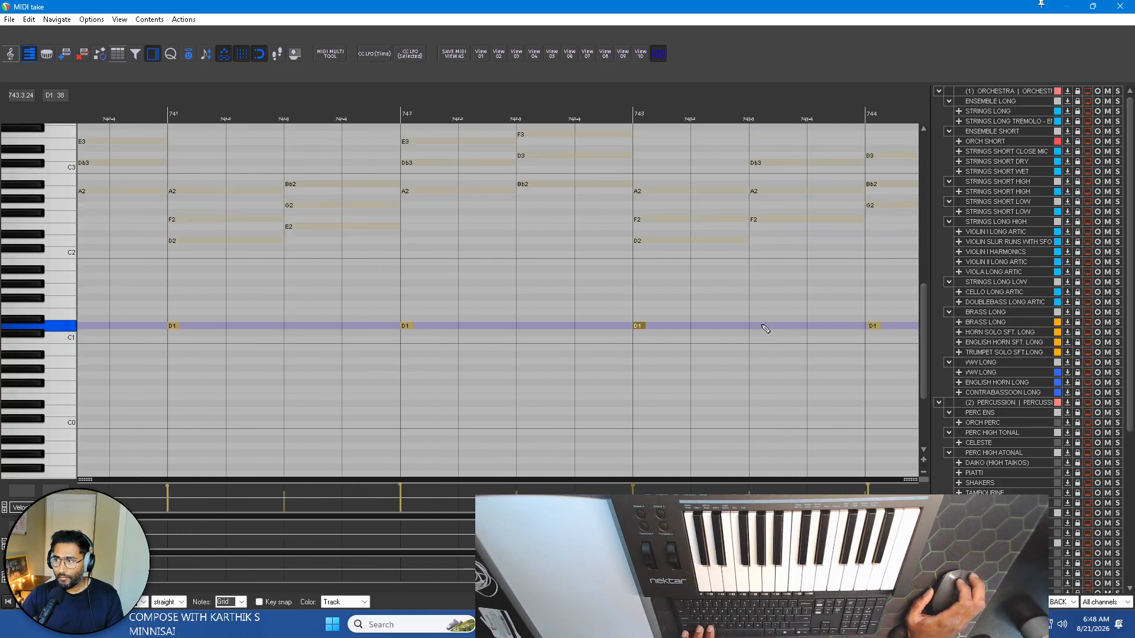
{"action": "scroll", "coordinate": [622, 324], "scroll_direction": "up", "scroll_amount": 2}
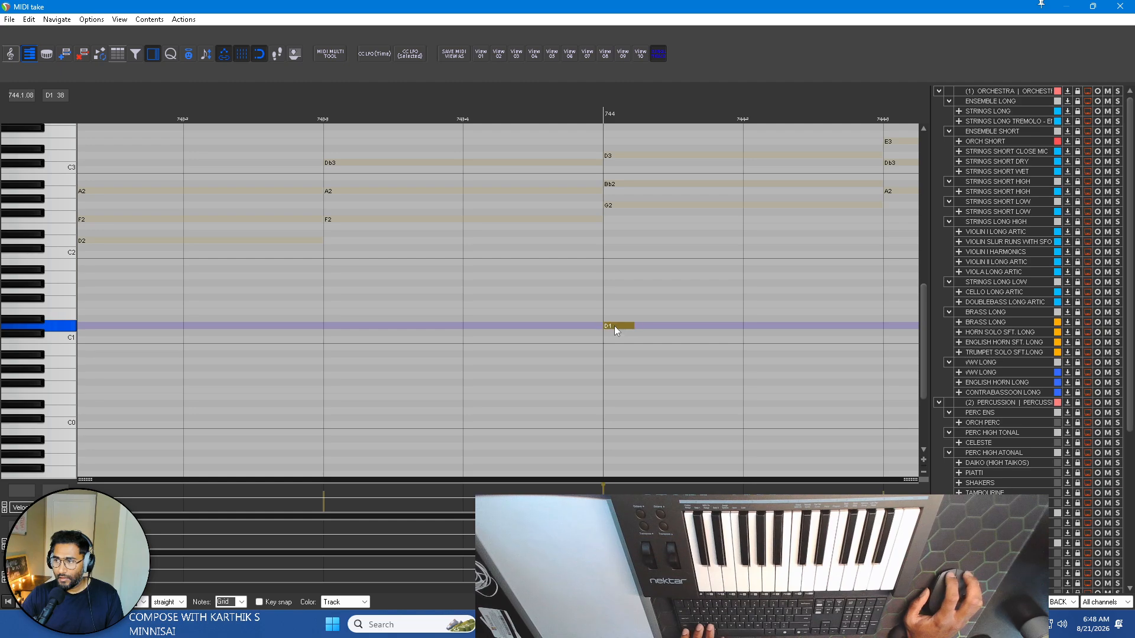
{"action": "scroll", "coordinate": [615, 325], "scroll_direction": "right", "scroll_amount": 4}
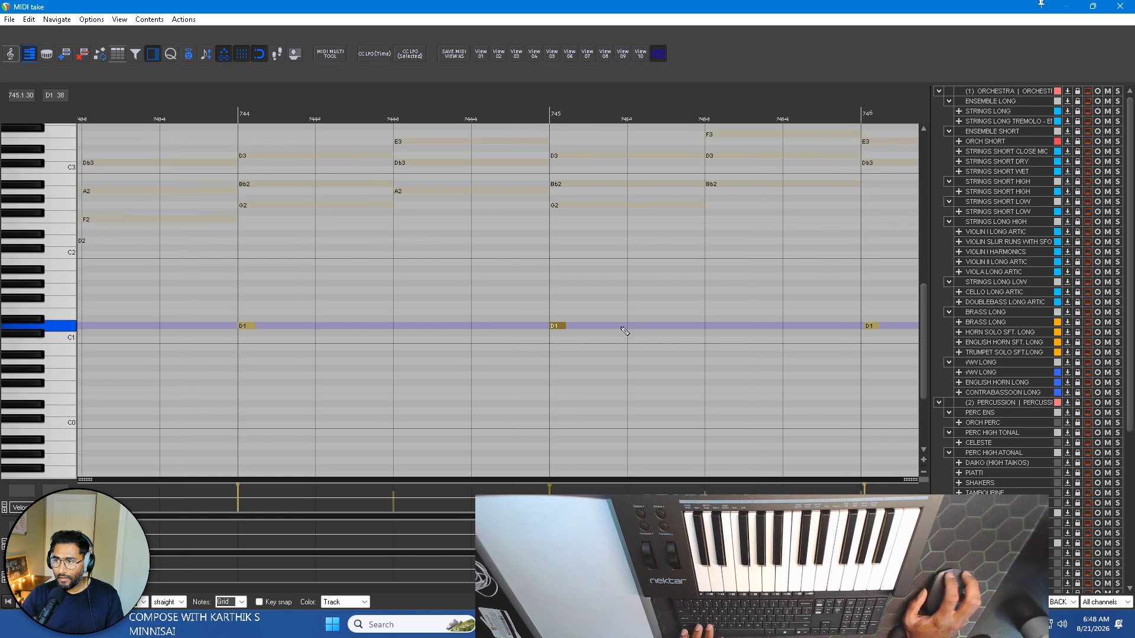
{"action": "scroll", "coordinate": [870, 328], "scroll_direction": "down", "scroll_amount": 3}
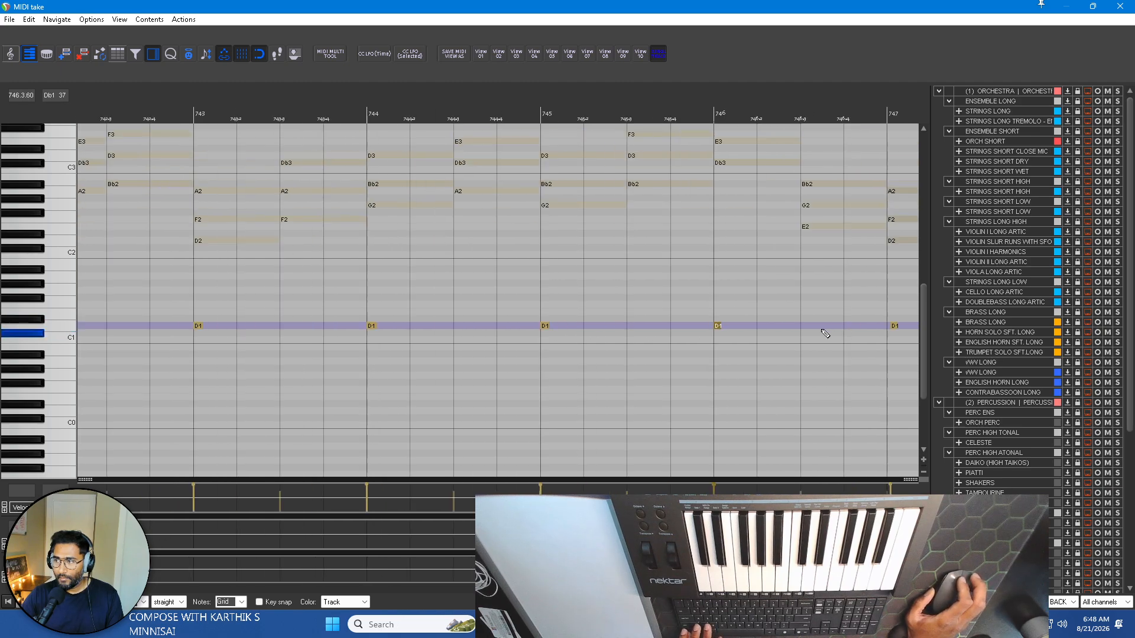
{"action": "scroll", "coordinate": [822, 329], "scroll_direction": "right", "scroll_amount": 3}
{"action": "scroll", "coordinate": [611, 327], "scroll_direction": "up", "scroll_amount": 1}
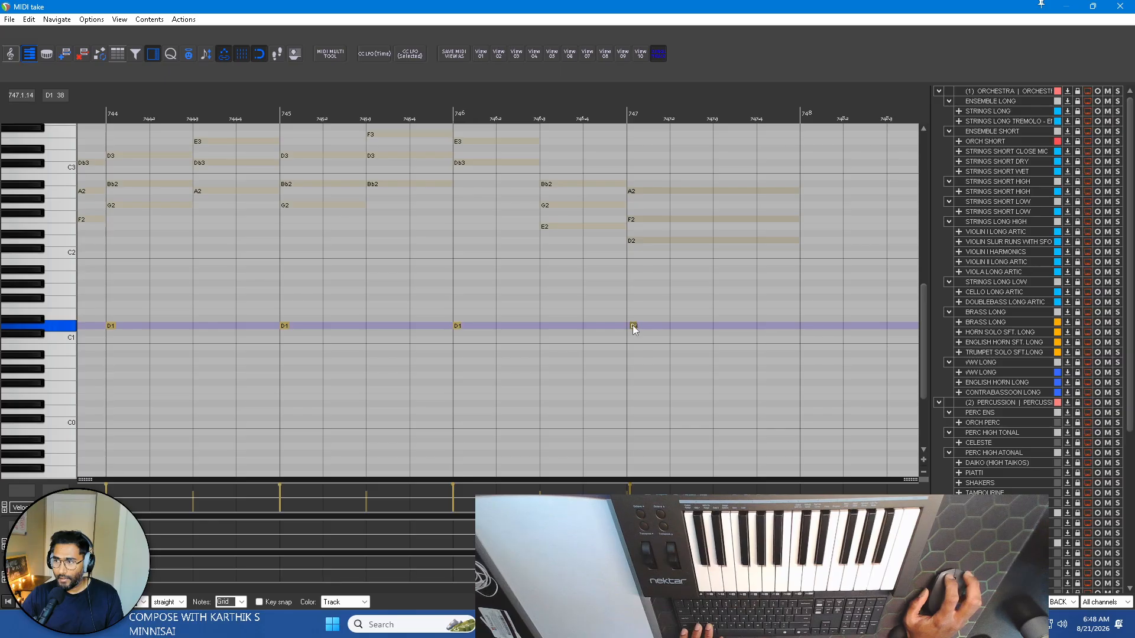
{"action": "scroll", "coordinate": [633, 325], "scroll_direction": "down", "scroll_amount": 5}
{"action": "scroll", "coordinate": [745, 305], "scroll_direction": "right", "scroll_amount": 2}
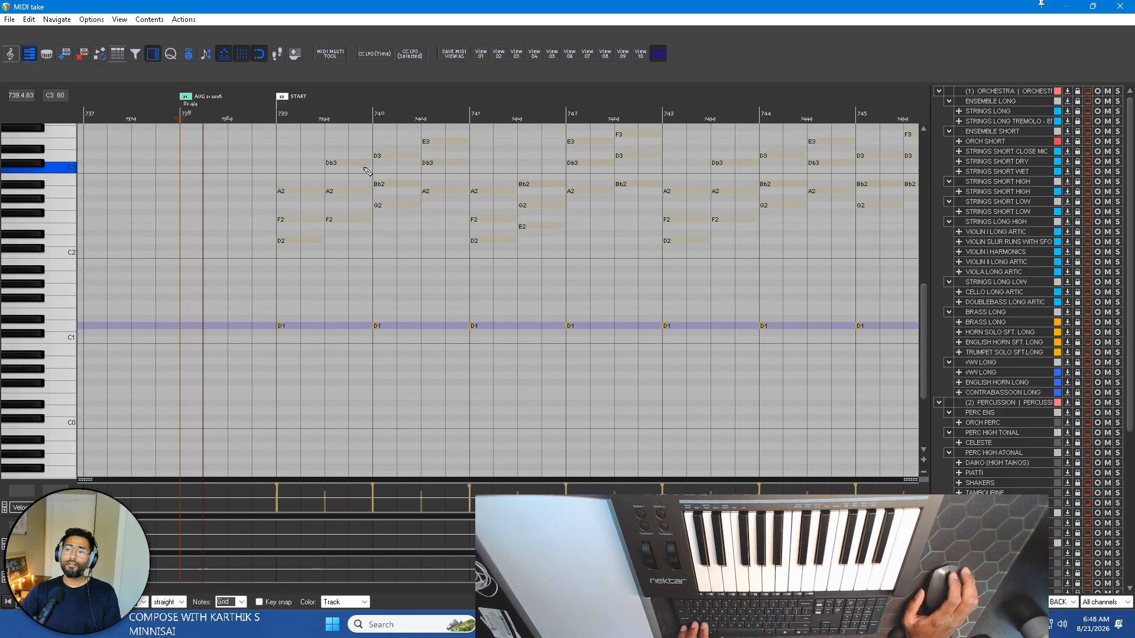
{"action": "scroll", "coordinate": [372, 169], "scroll_direction": "up", "scroll_amount": 2}
{"action": "scroll", "coordinate": [336, 184], "scroll_direction": "up", "scroll_amount": 2}
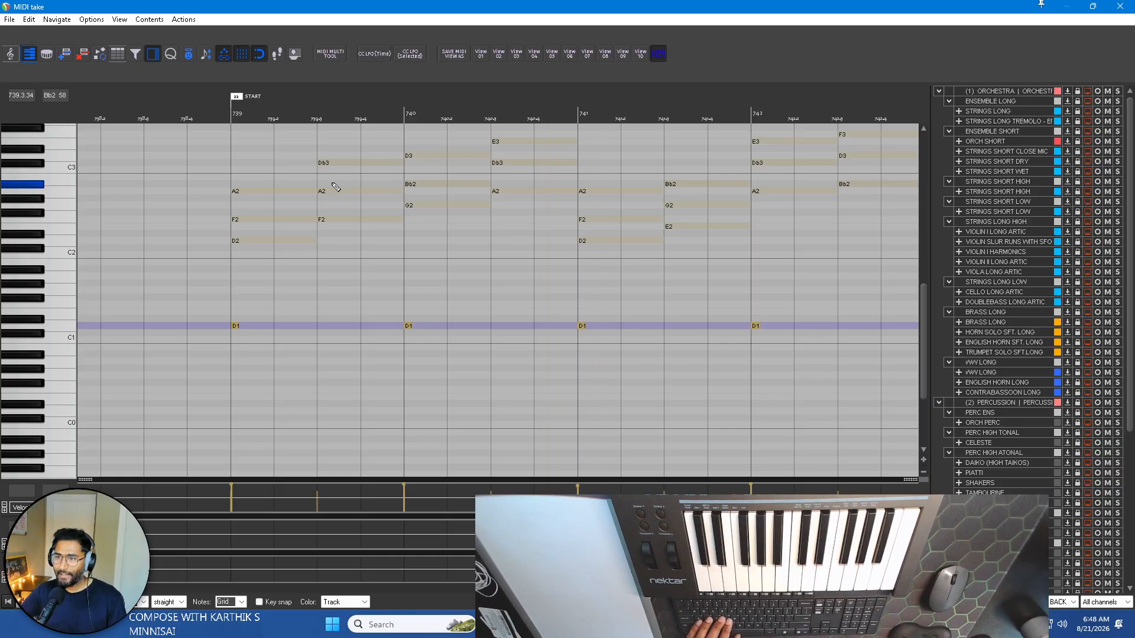
{"action": "scroll", "coordinate": [467, 237], "scroll_direction": "down", "scroll_amount": 3}
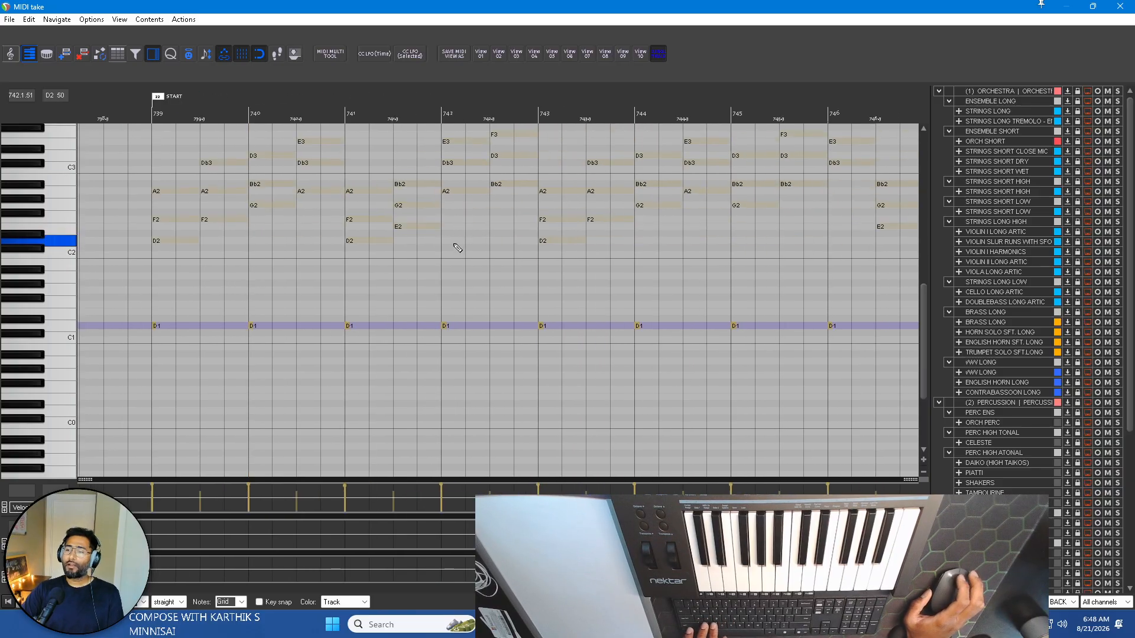
{"action": "scroll", "coordinate": [445, 229], "scroll_direction": "down", "scroll_amount": 3}
{"action": "scroll", "coordinate": [273, 189], "scroll_direction": "up", "scroll_amount": 3}
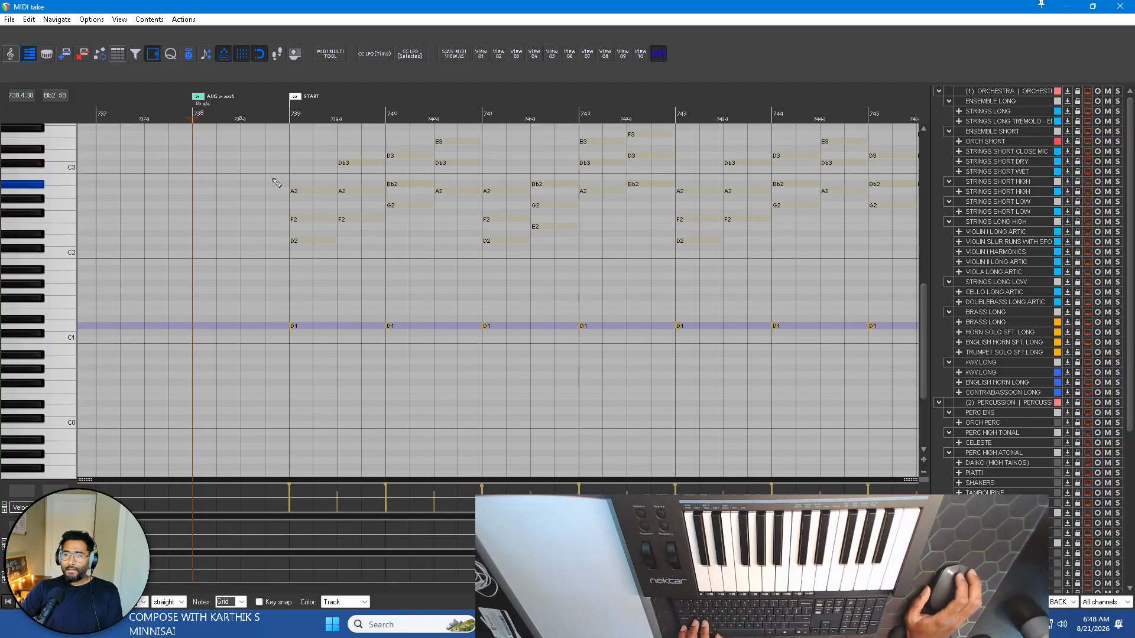
Try recording a repeated rising D3, E3, F3, G3 pattern over bars 739 and 740 from bar 738, and delete its notes.
{"action": "left_click", "coordinate": [264, 113]}
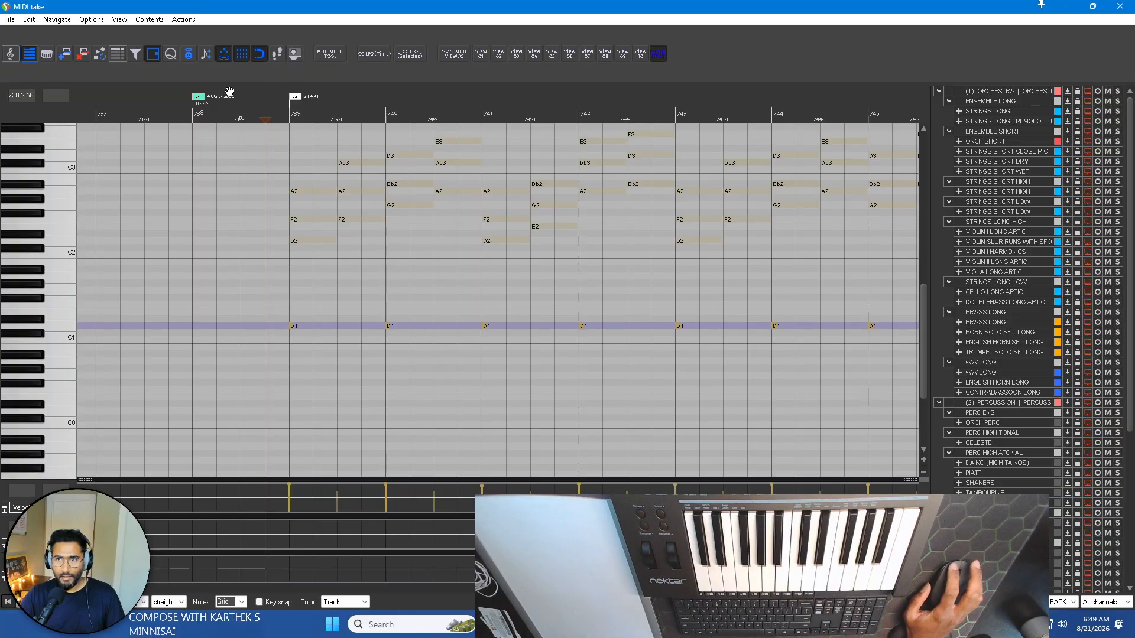
{"action": "left_click", "coordinate": [194, 102]}
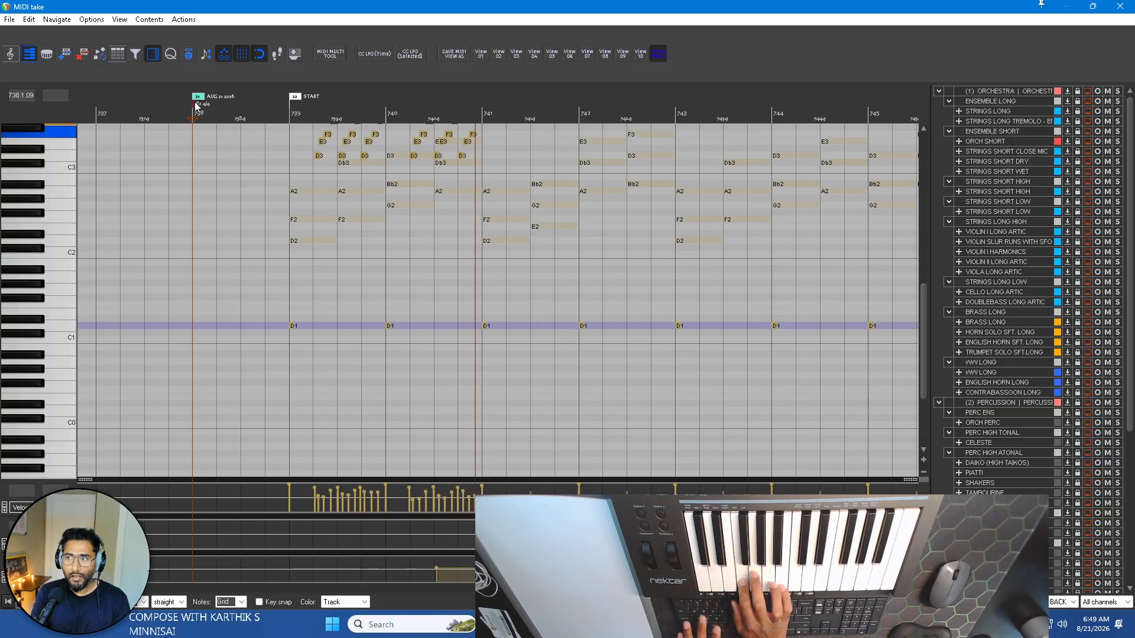
{"action": "key", "text": "space"}
{"action": "scroll", "coordinate": [133, 186], "scroll_direction": "up", "scroll_amount": 3}
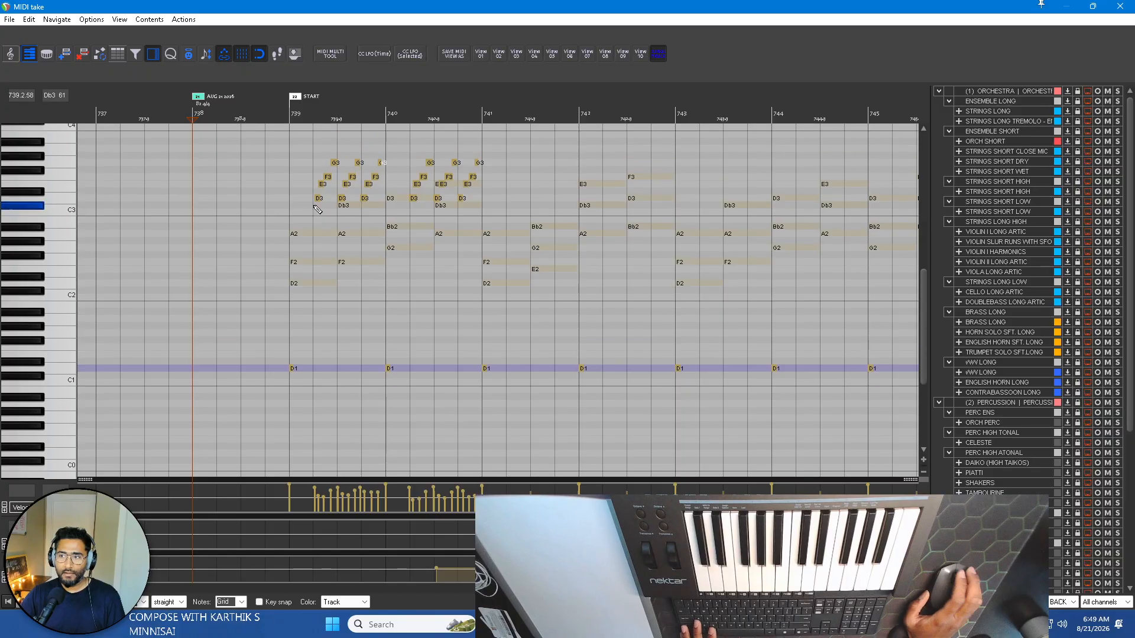
{"action": "left_click_drag", "start_coordinate": [284, 143], "coordinate": [532, 223]}
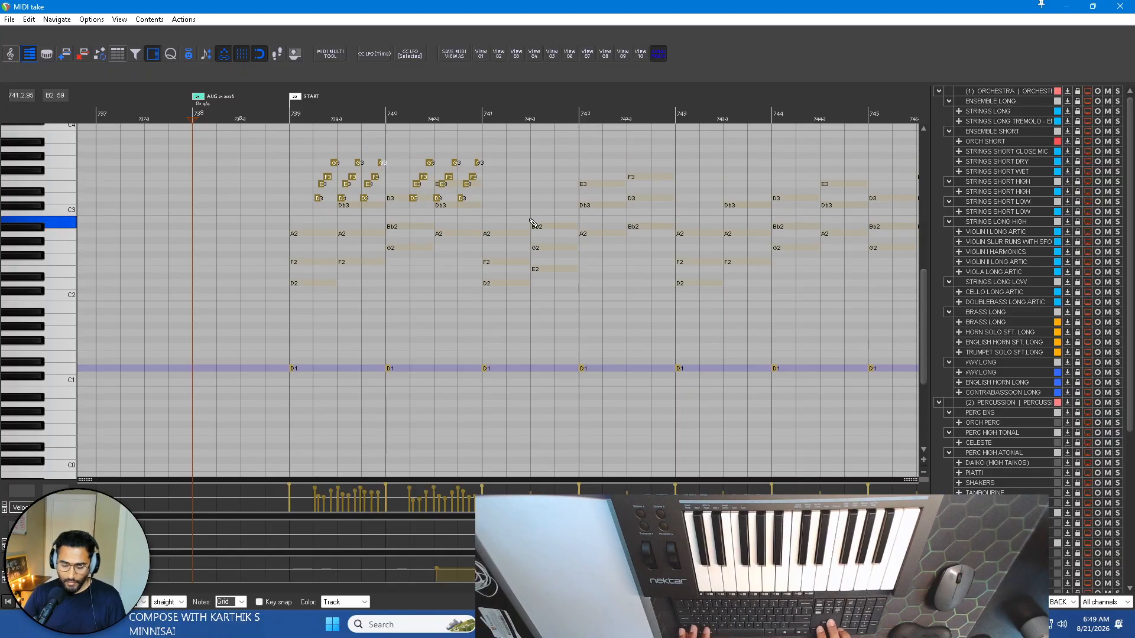
{"action": "key", "text": "Delete"}
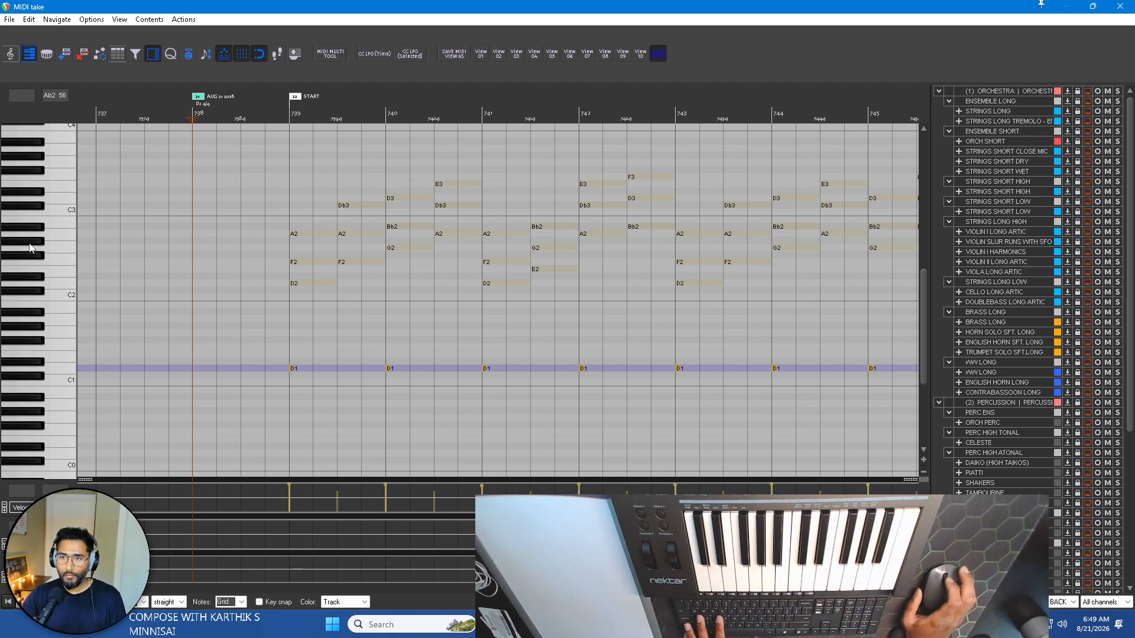
Try recording a D4, E4, F4, G4, A4 melodic pattern over the chords from bar 738 through bar 747, and delete its notes.
{"action": "scroll", "coordinate": [260, 210], "scroll_direction": "up", "scroll_amount": 5}
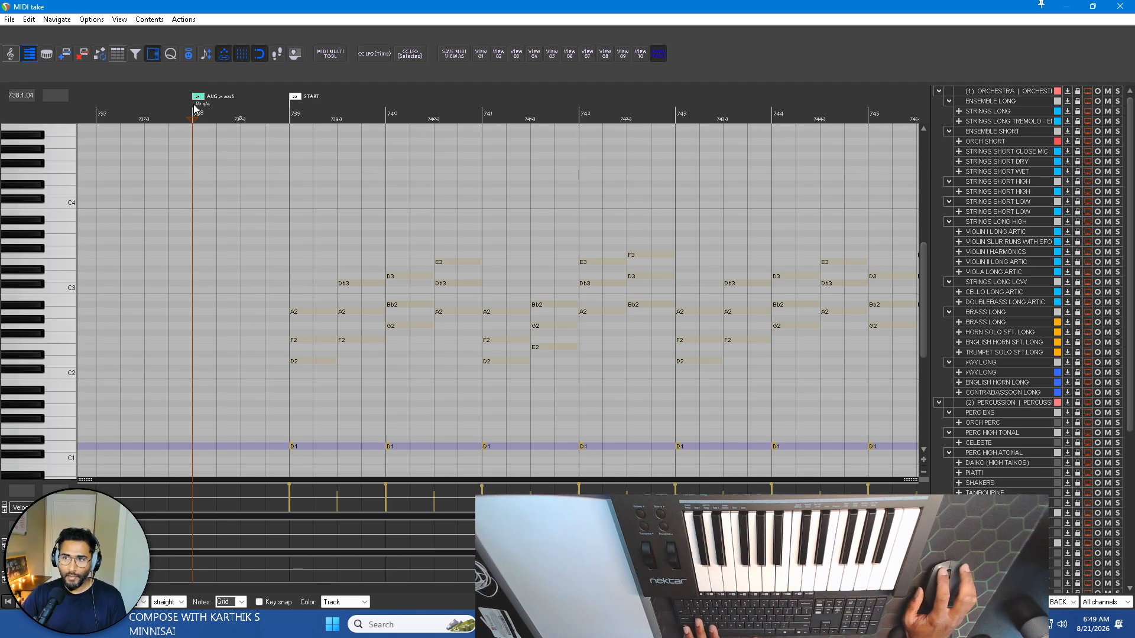
{"action": "left_click", "coordinate": [265, 117]}
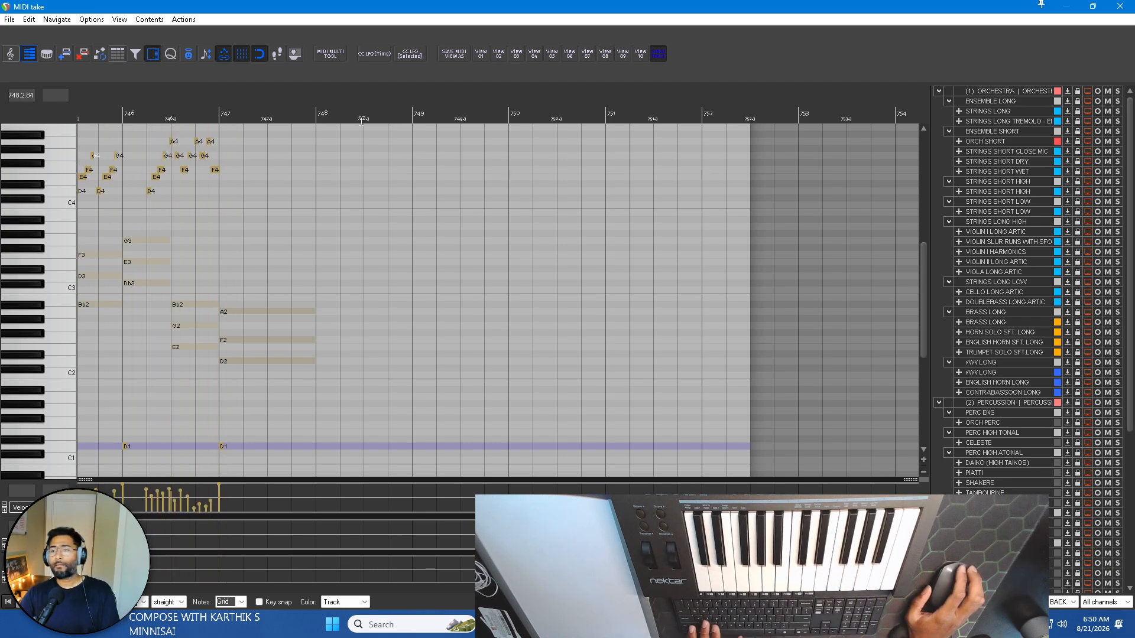
{"action": "key", "text": "space"}
{"action": "scroll", "coordinate": [408, 196], "scroll_direction": "down", "scroll_amount": 3}
{"action": "left_click_drag", "start_coordinate": [163, 211], "coordinate": [768, 149]}
{"action": "key", "text": "Delete"}
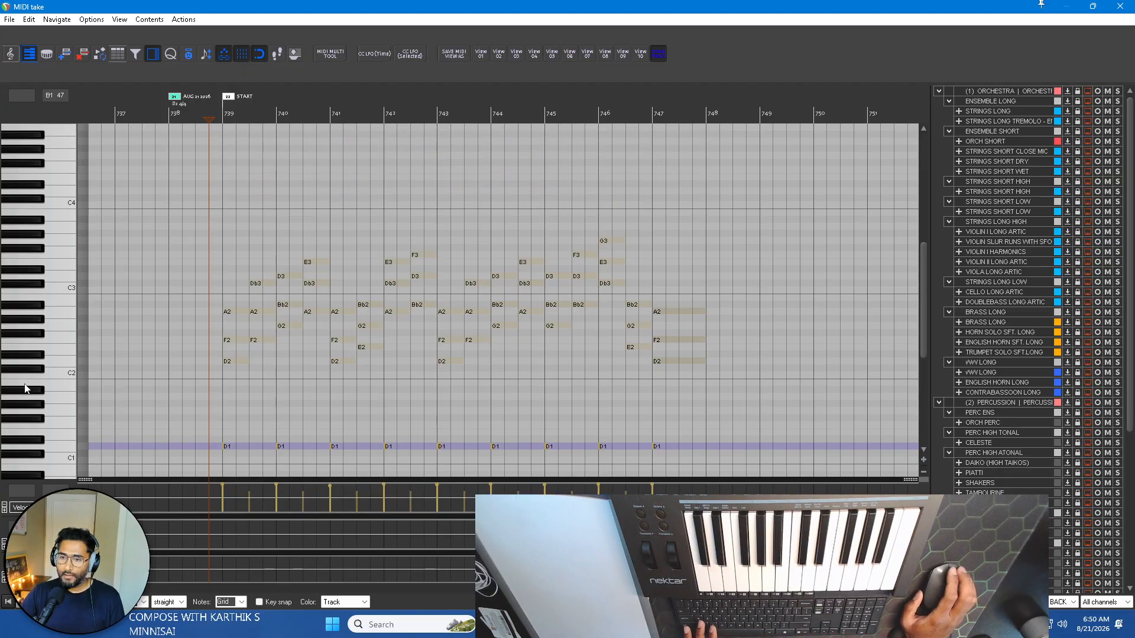
Lower the velocities of all the D1 notes from bar 739 to bar 747 together, checking them in playback, and close the MIDI editor.
{"action": "scroll", "coordinate": [191, 401], "scroll_direction": "down", "scroll_amount": 2}
{"action": "left_click_drag", "start_coordinate": [191, 401], "coordinate": [751, 444]}
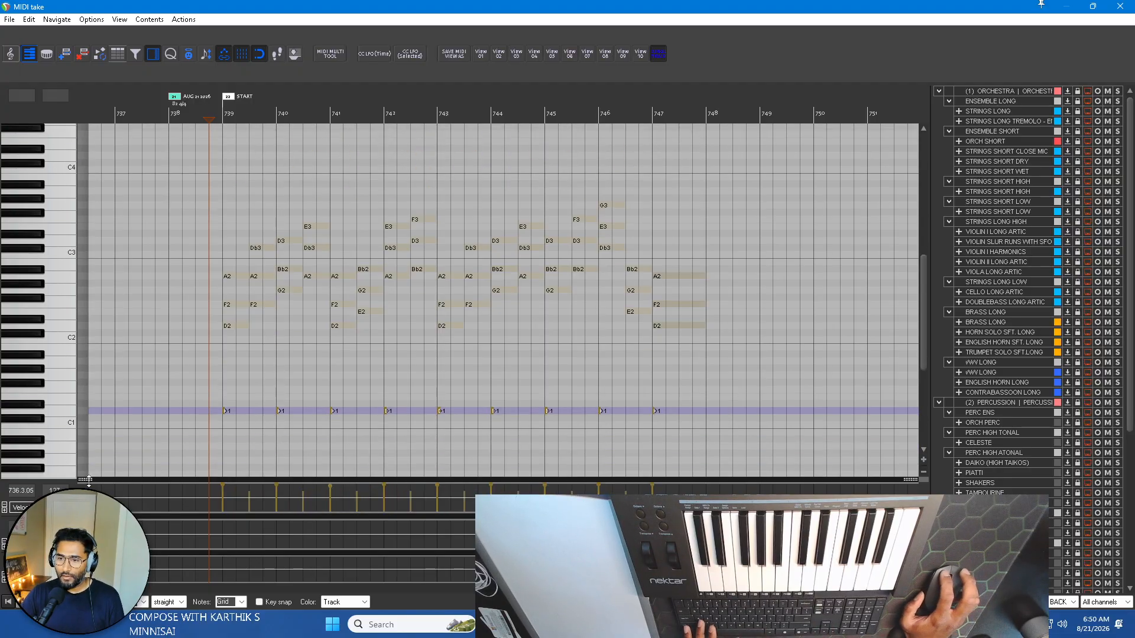
{"action": "left_click_drag", "start_coordinate": [88, 480], "coordinate": [118, 292]}
{"action": "left_click_drag", "start_coordinate": [224, 303], "coordinate": [236, 423]}
{"action": "key", "text": "space"}
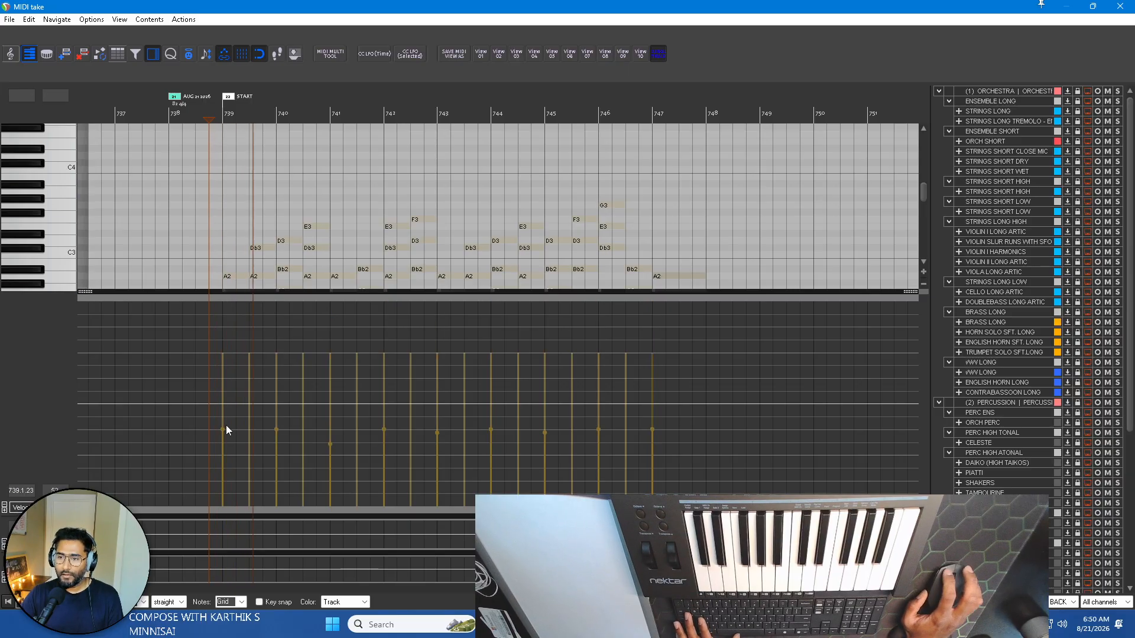
{"action": "left_click_drag", "start_coordinate": [222, 431], "coordinate": [224, 386]}
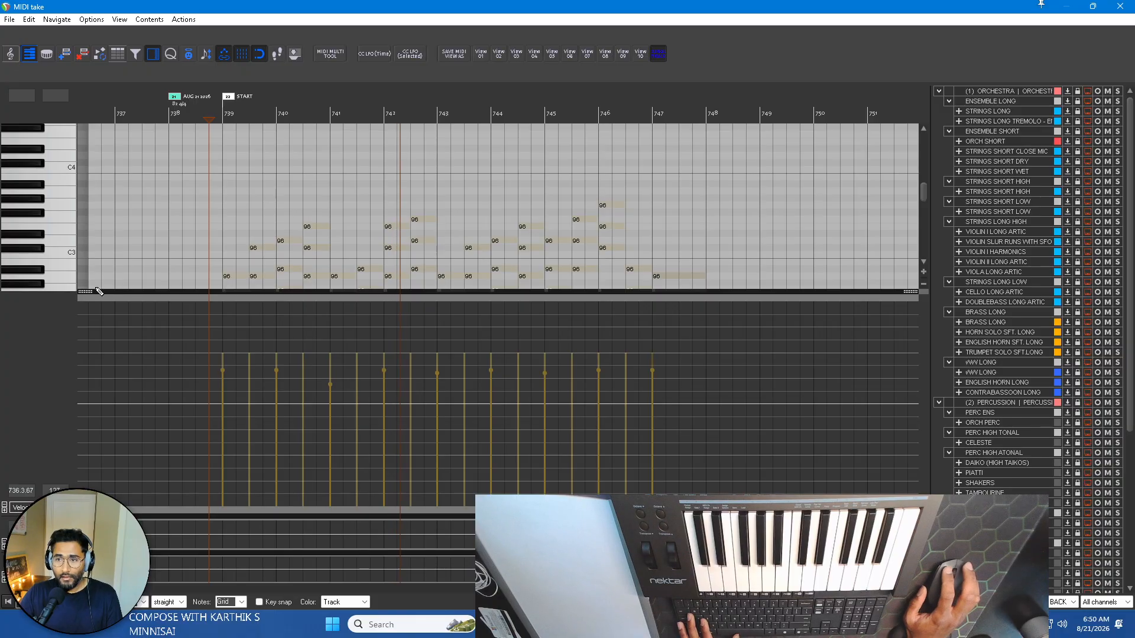
{"action": "left_click_drag", "start_coordinate": [92, 291], "coordinate": [121, 489]}
{"action": "scroll", "coordinate": [233, 370], "scroll_direction": "up", "scroll_amount": 2}
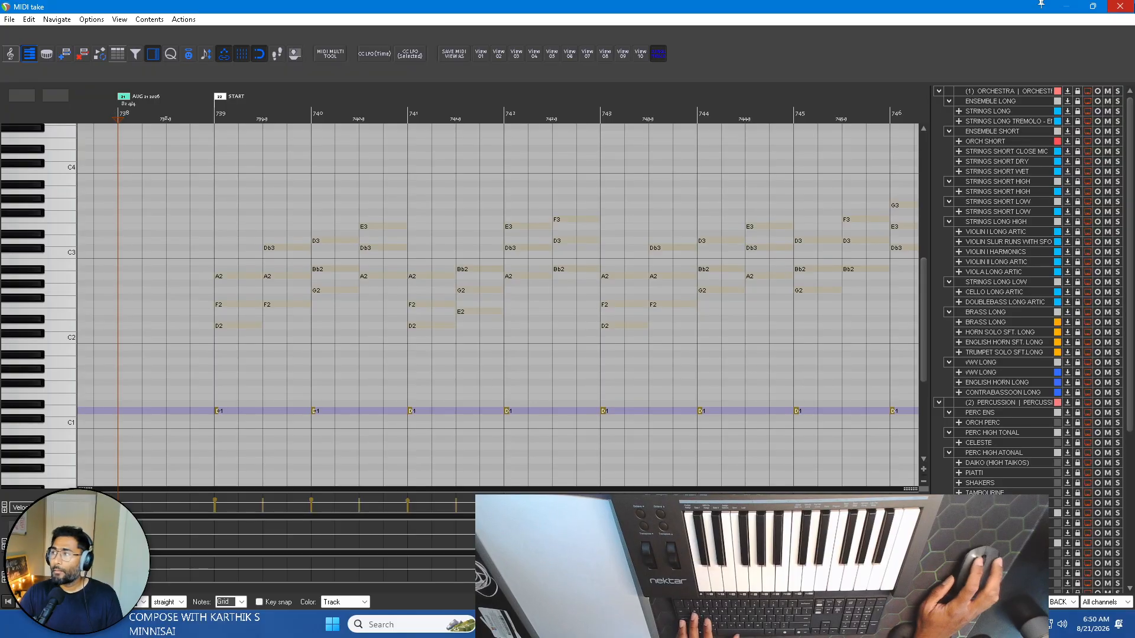
{"action": "left_click", "coordinate": [1120, 6]}
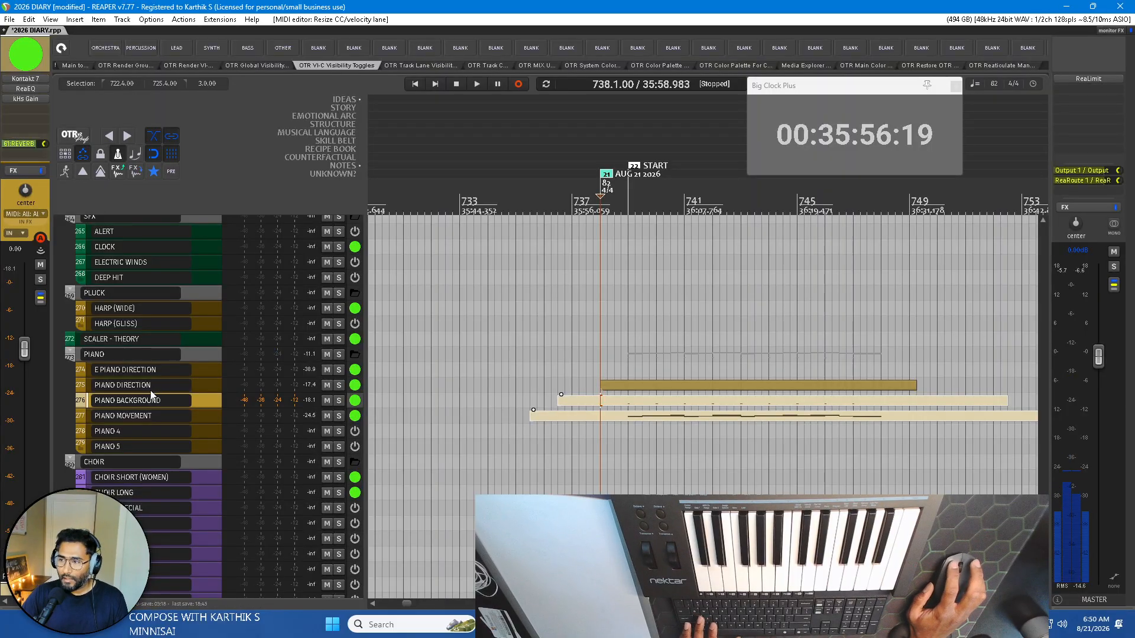
Rename track 277 as PIANO BACKGROUND and track 276 as PIANO MOVEMENT.
{"action": "left_click_drag", "start_coordinate": [188, 397], "coordinate": [190, 394]}
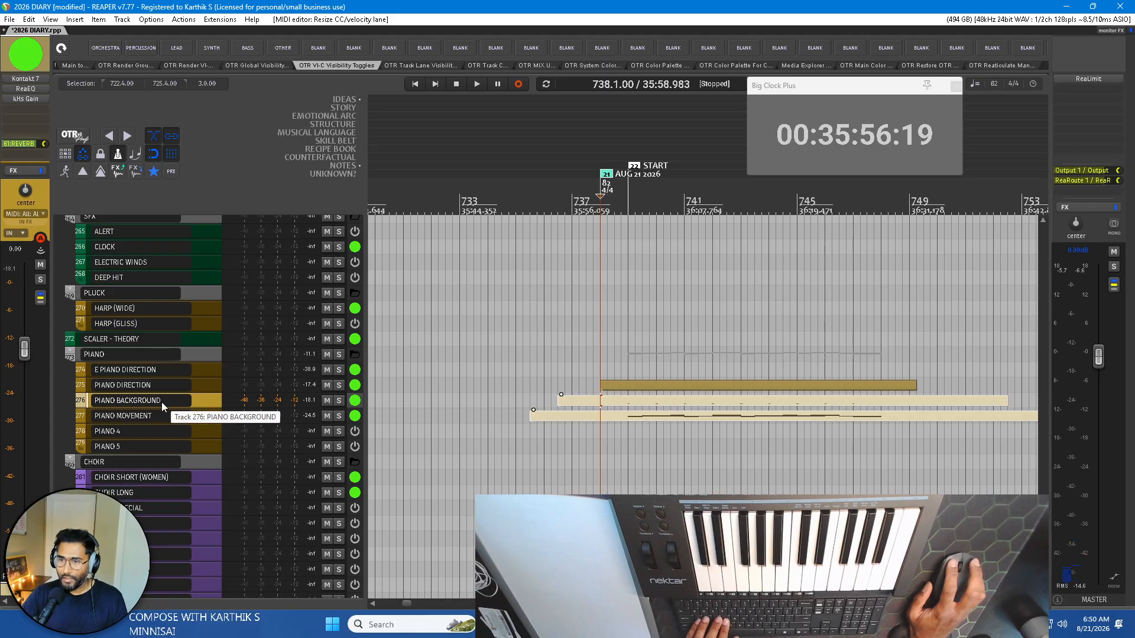
{"action": "double_click", "coordinate": [148, 415]}
{"action": "key", "text": "ctrl+a"}
{"action": "type", "text": "PIANO BA"}
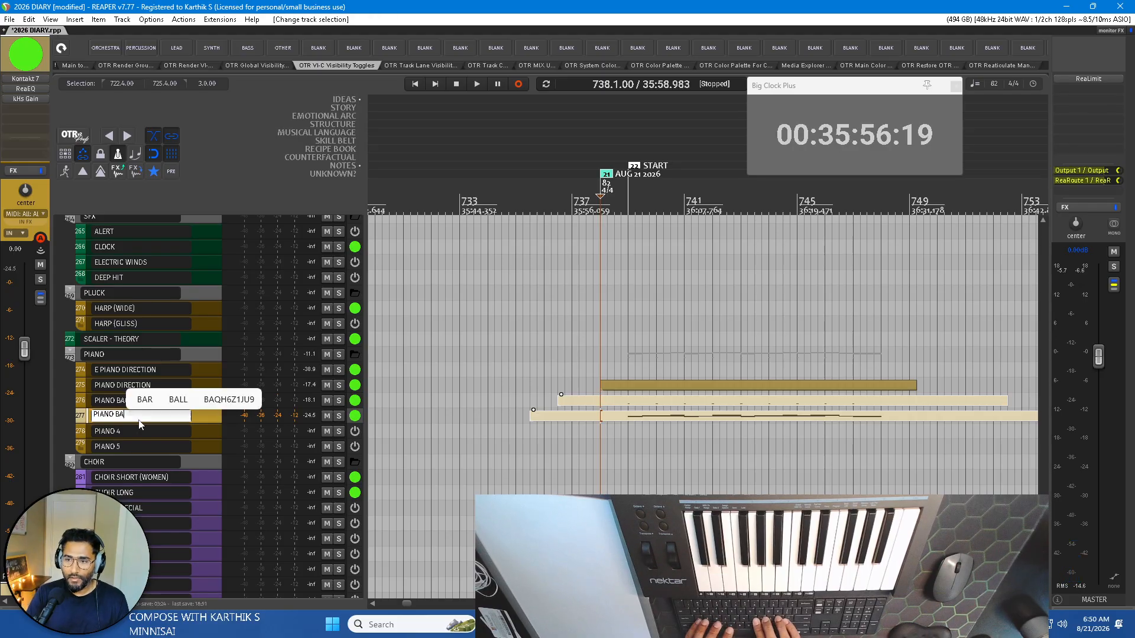
{"action": "type", "text": "CKGROUND"}
{"action": "key", "text": "Return"}
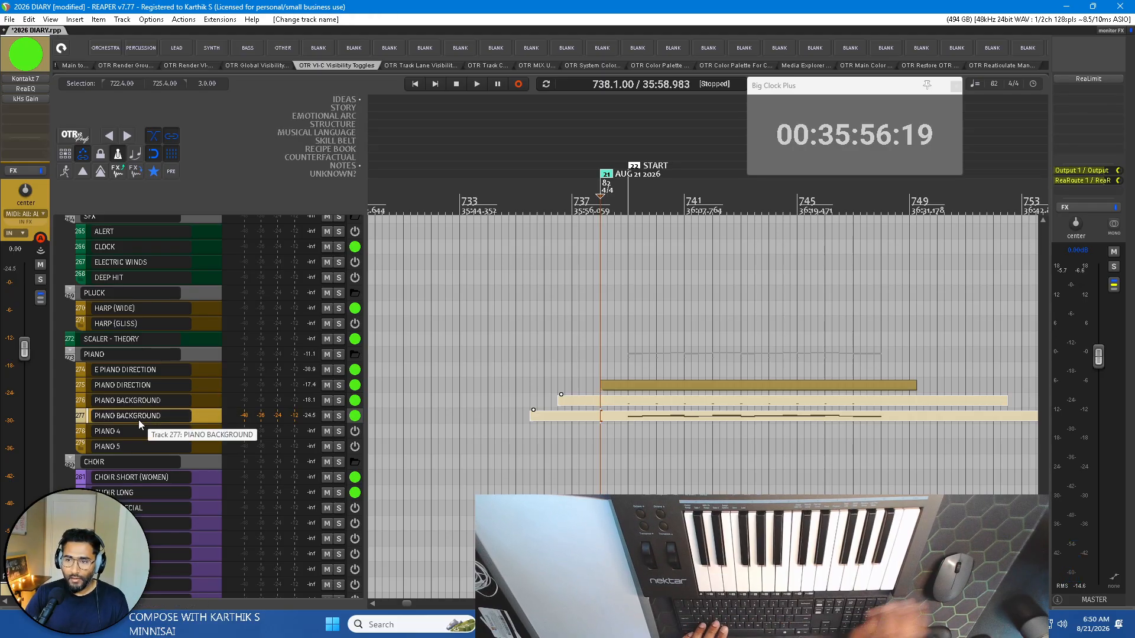
{"action": "double_click", "coordinate": [146, 400]}
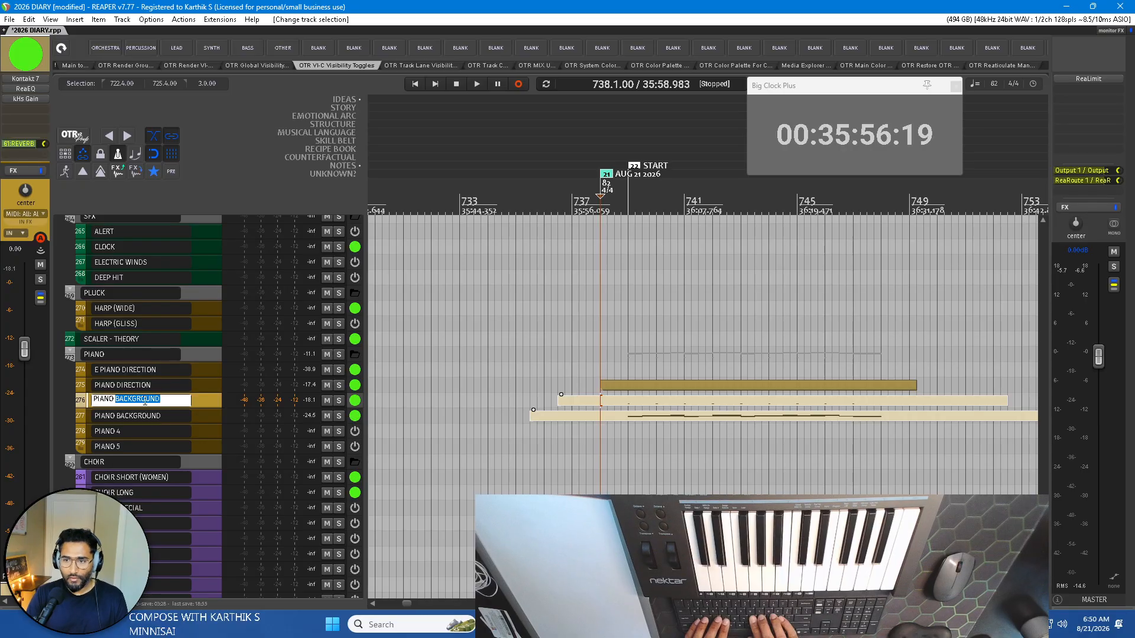
{"action": "type", "text": "MOVEMENT"}
{"action": "key", "text": "Return"}
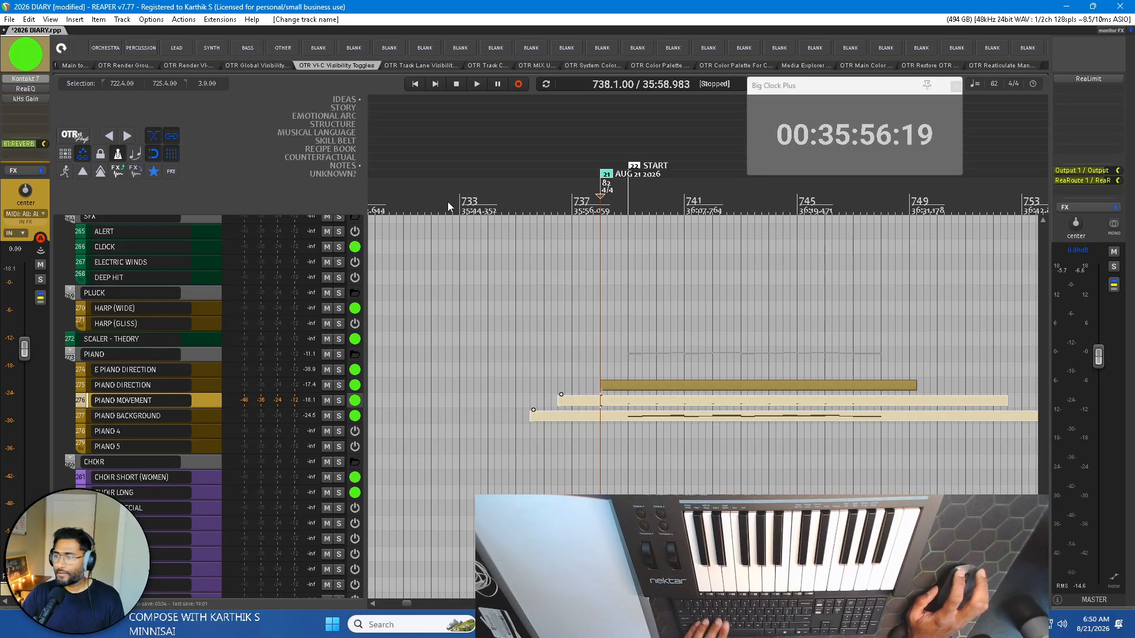
Audition The Giant piano in Kontakt on track 276 with its XXL tone effect off and on, and close the instrument.
{"action": "scroll", "coordinate": [748, 330], "scroll_direction": "down", "scroll_amount": 1}
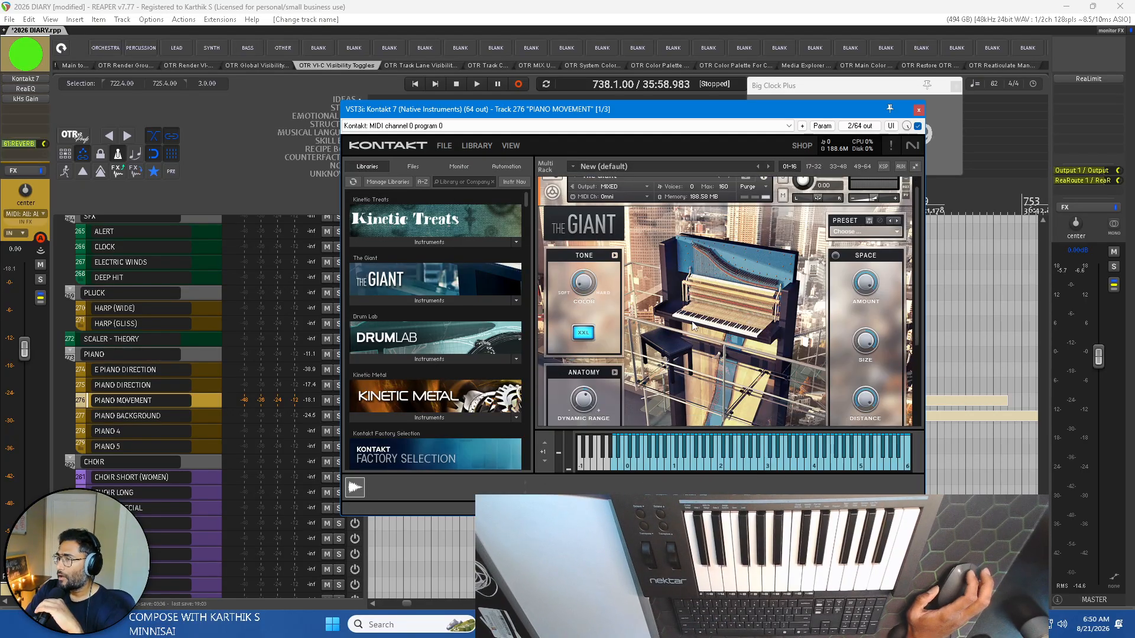
{"action": "scroll", "coordinate": [692, 337], "scroll_direction": "down", "scroll_amount": 3}
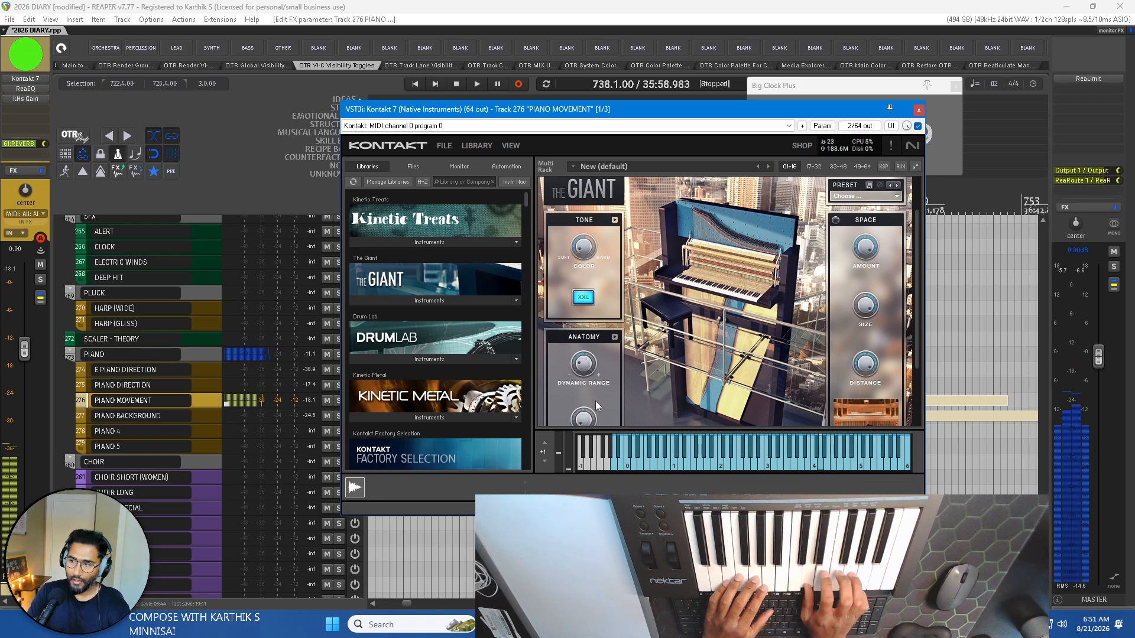
{"action": "mouse_move", "coordinate": [590, 415]}
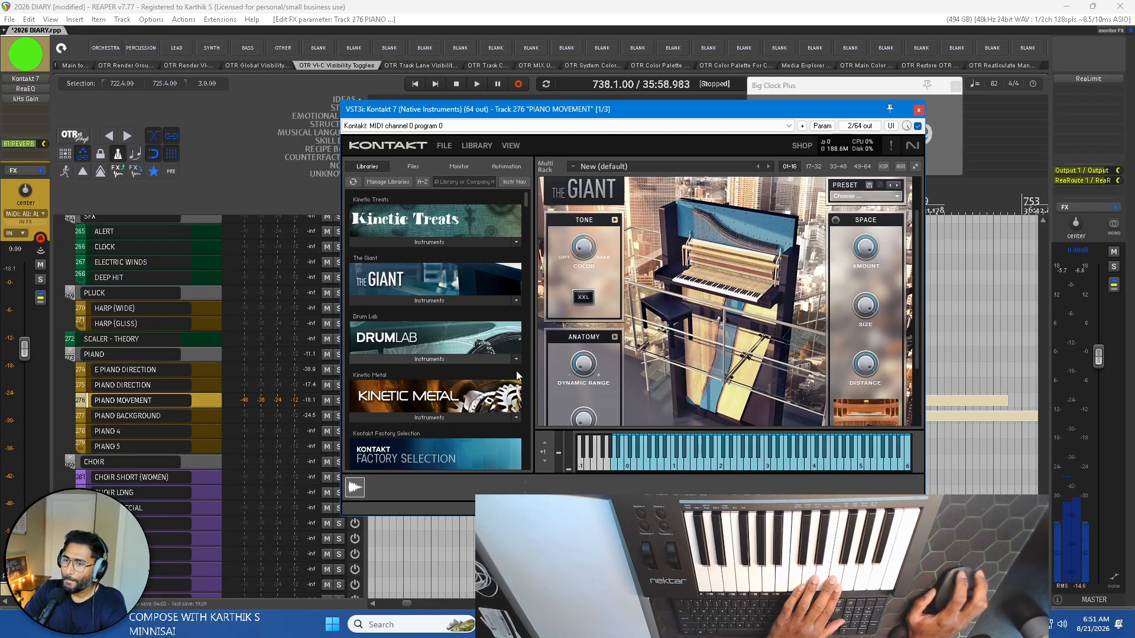
{"action": "left_click", "coordinate": [584, 298]}
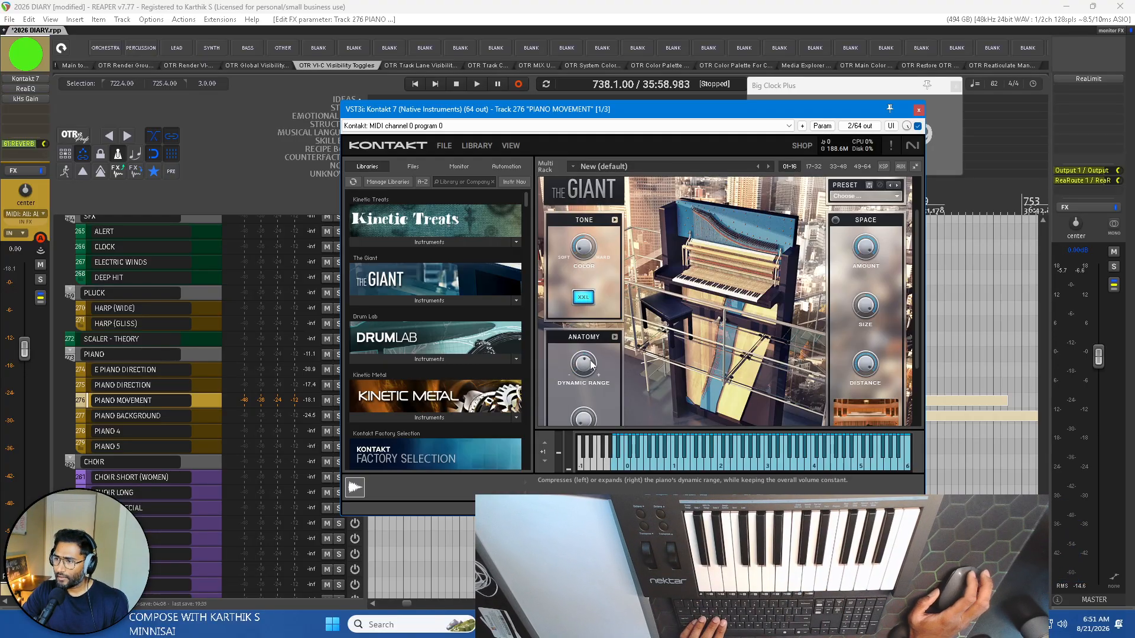
{"action": "scroll", "coordinate": [592, 365], "scroll_direction": "down", "scroll_amount": 1}
{"action": "left_click", "coordinate": [919, 110]}
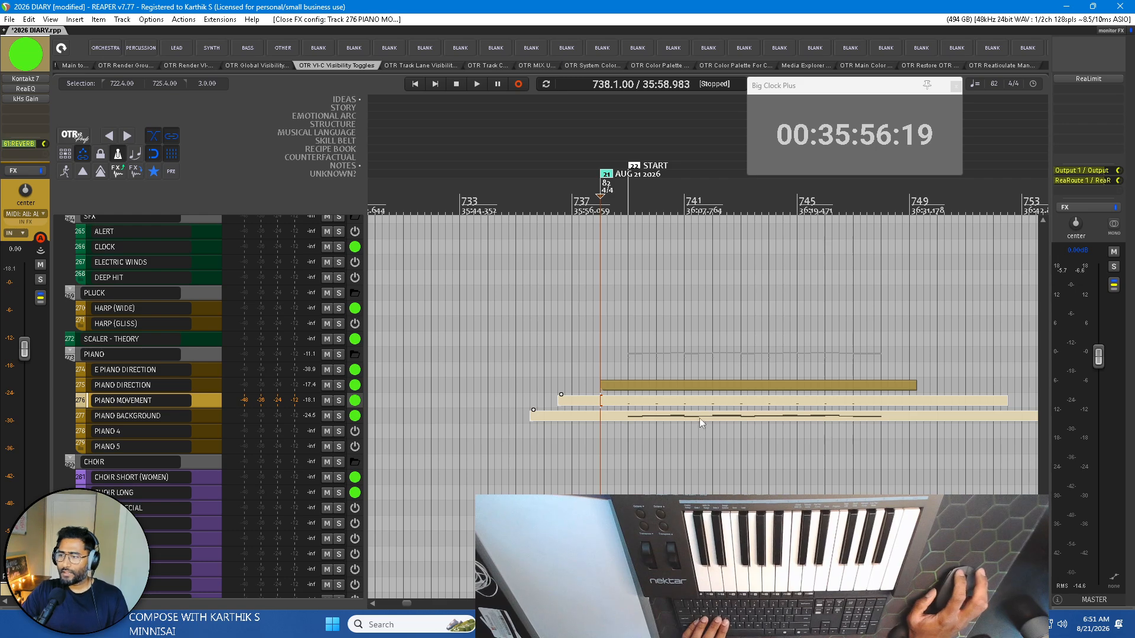
Try naming track 275 PIANO MOVEMENT, and restore its name to PIANO DIRECTION.
{"action": "double_click", "coordinate": [162, 387]}
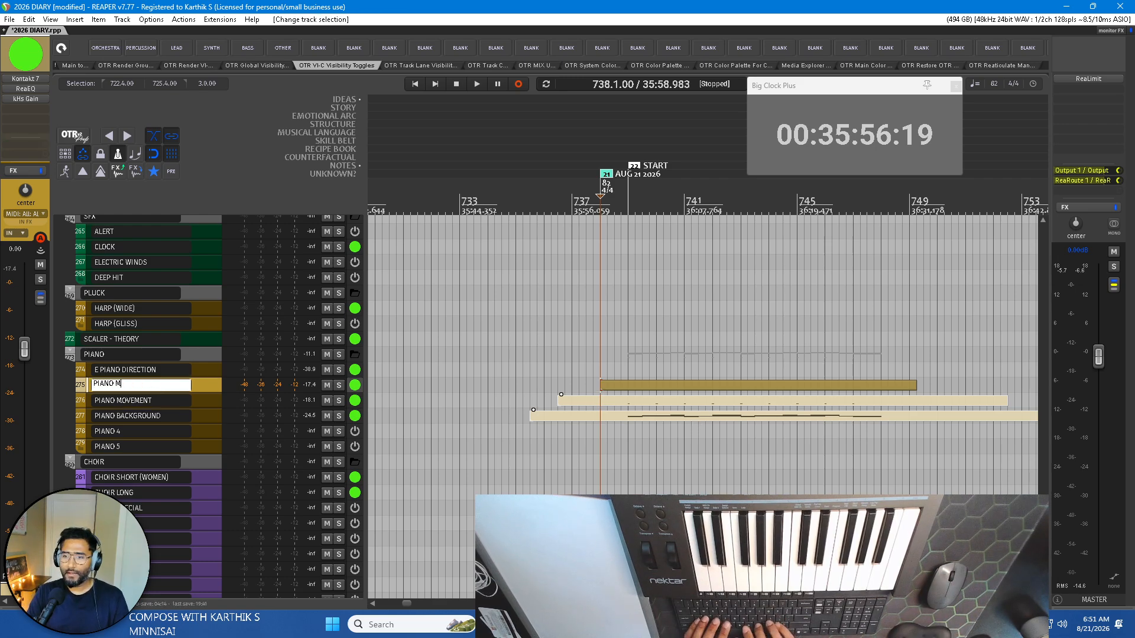
{"action": "type", "text": "PIANO MOVEMENT"}
{"action": "double_click", "coordinate": [150, 401]}
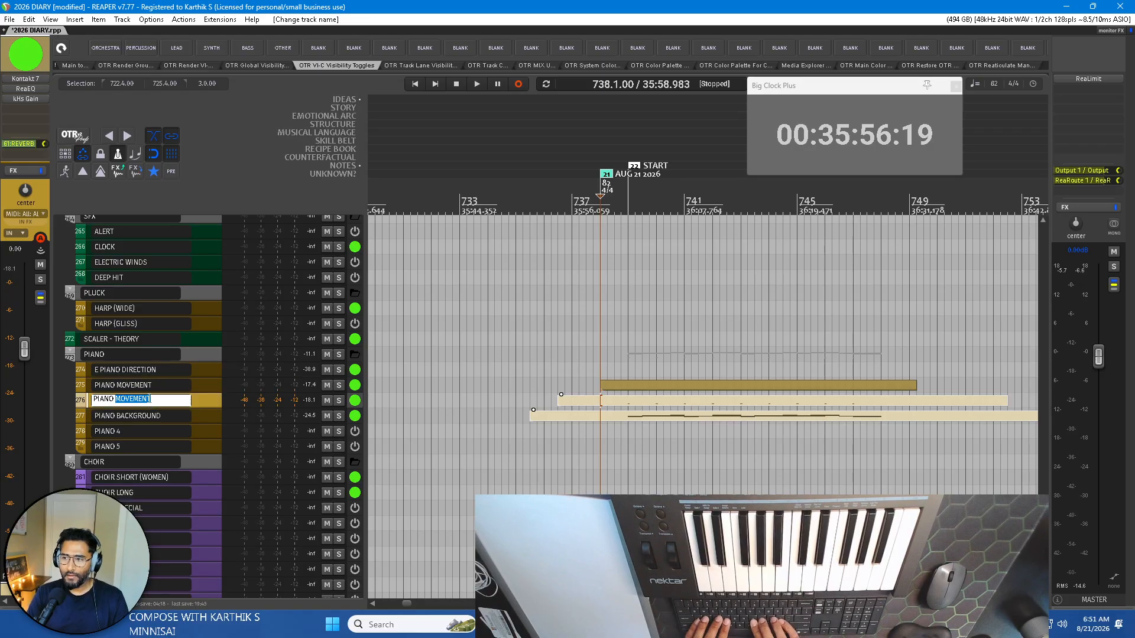
{"action": "double_click", "coordinate": [140, 389]}
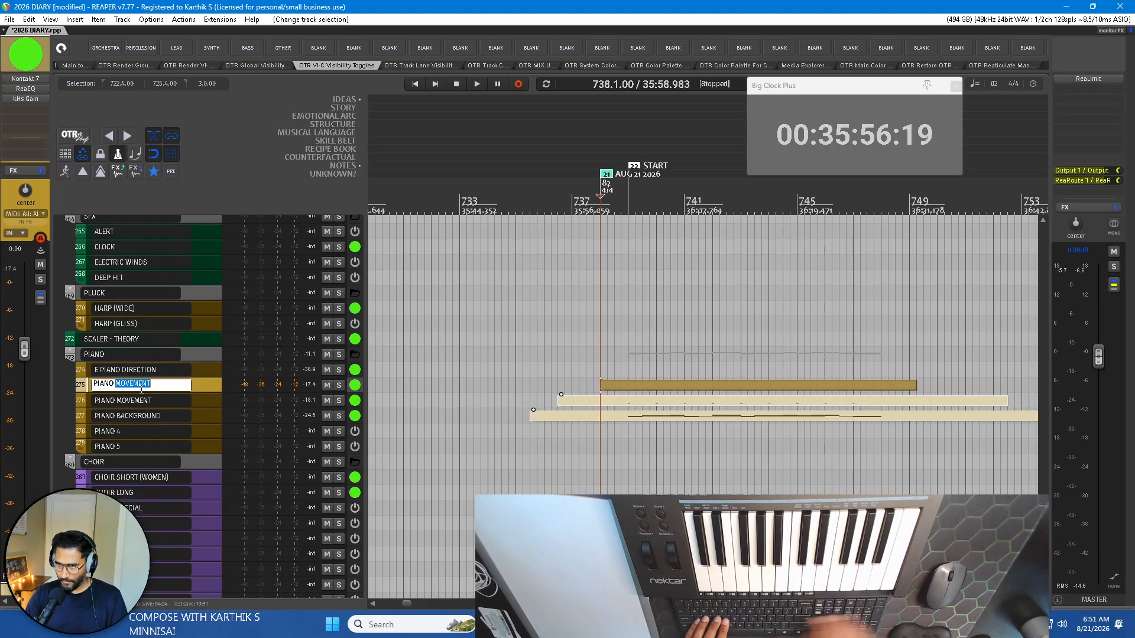
{"action": "type", "text": "TION"}
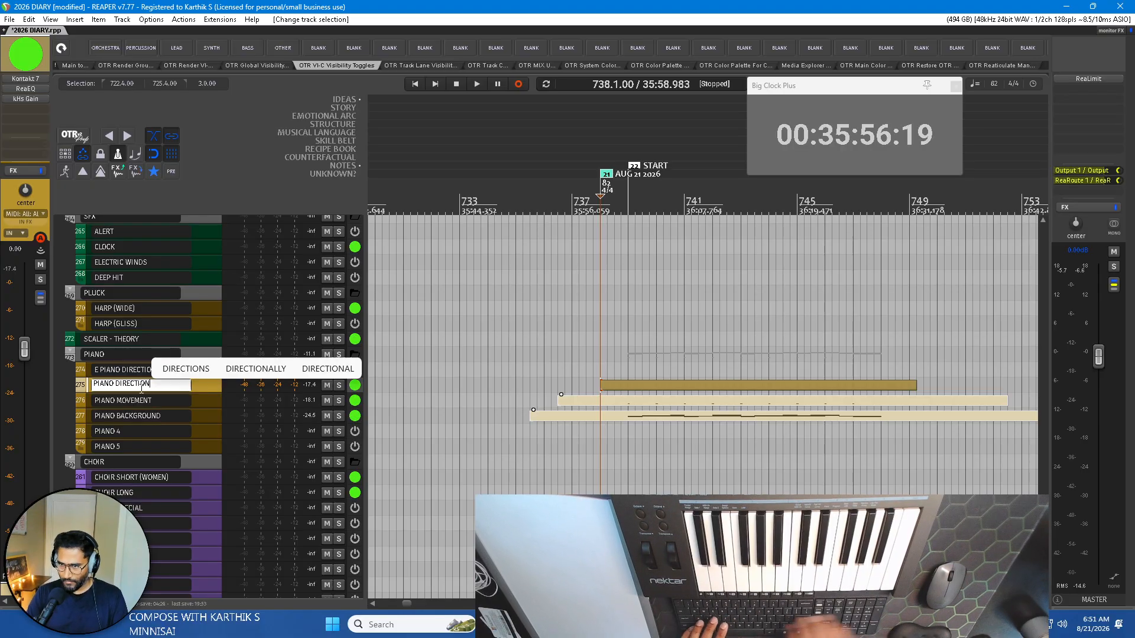
Rename track 276 as PIANO BACKGROUND and track 277 as PIANO MOVEMENT.
{"action": "left_click", "coordinate": [140, 406]}
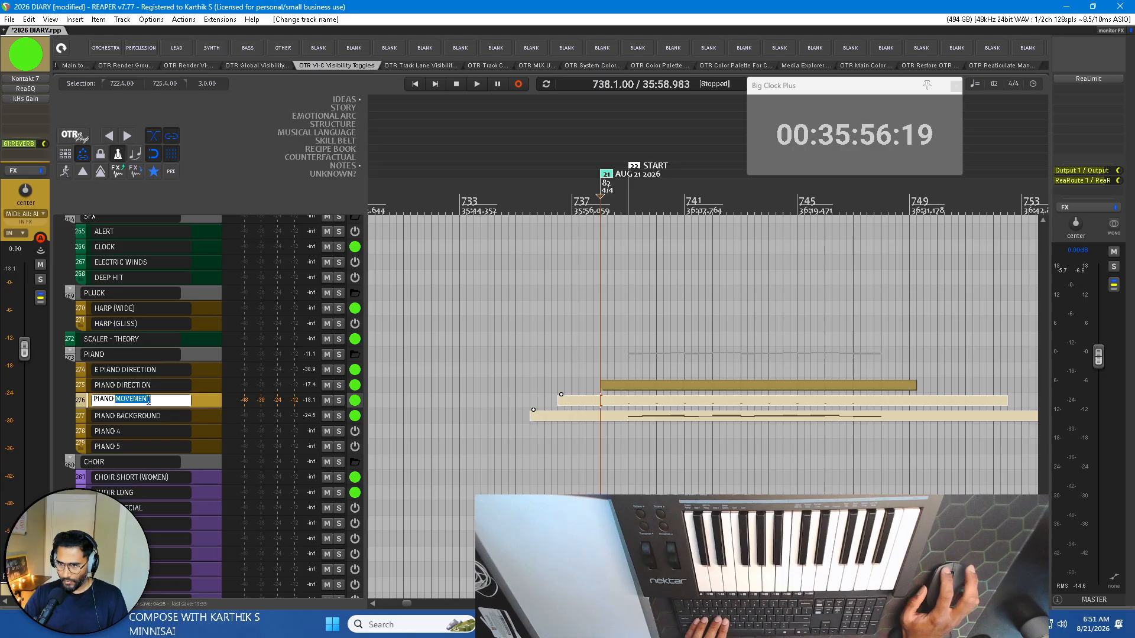
{"action": "type", "text": "BACKGROUND"}
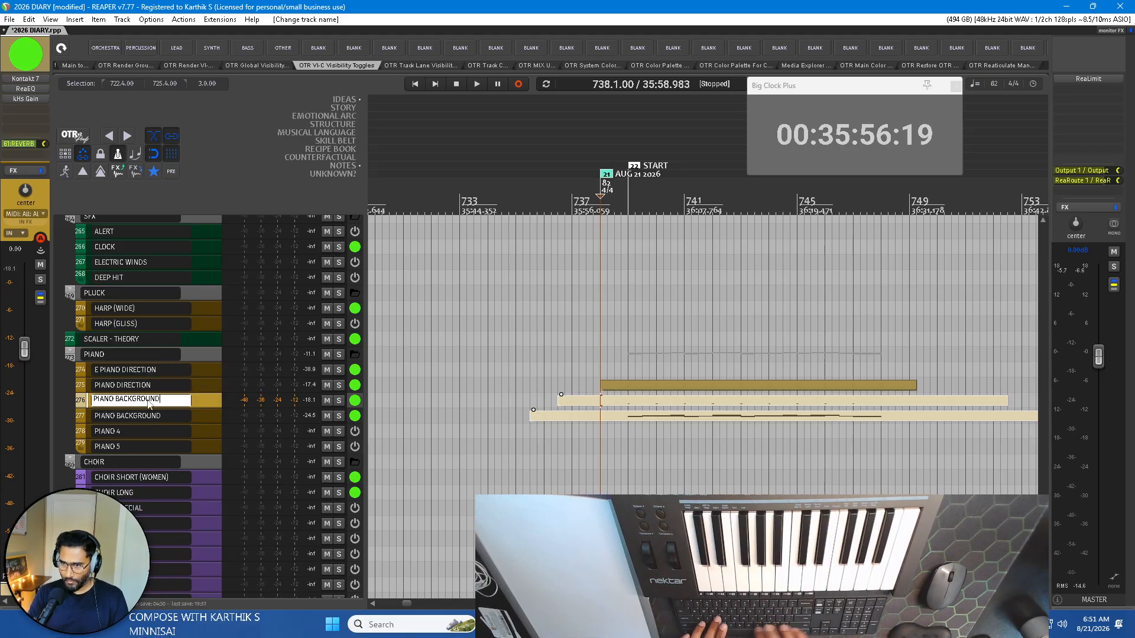
{"action": "double_click", "coordinate": [148, 416]}
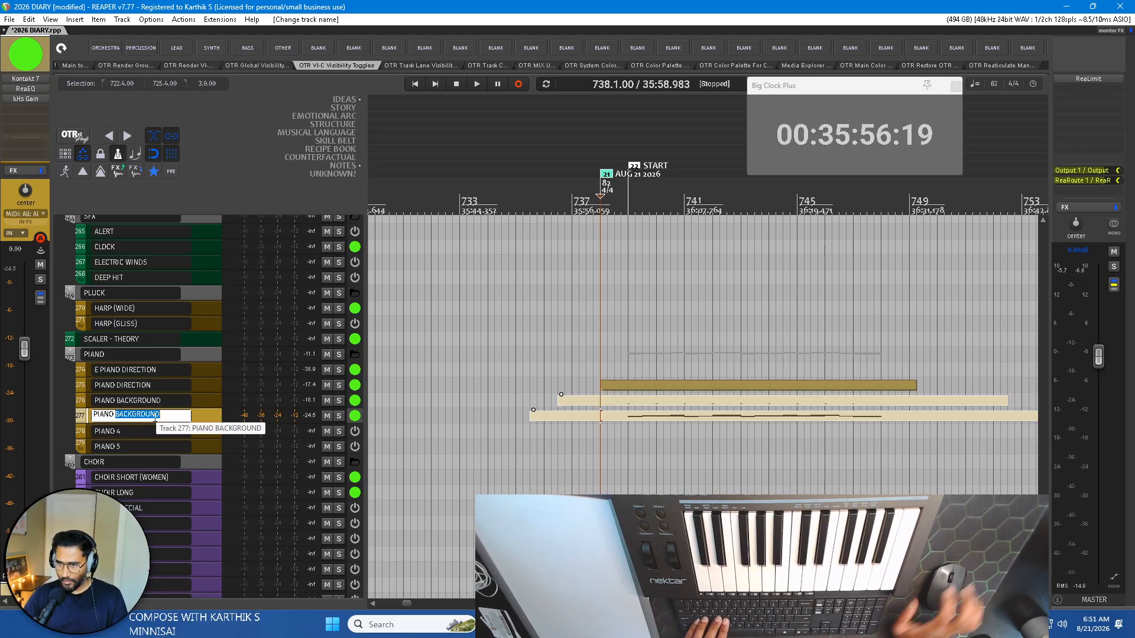
{"action": "type", "text": "MOVEMENT"}
{"action": "key", "text": "Return"}
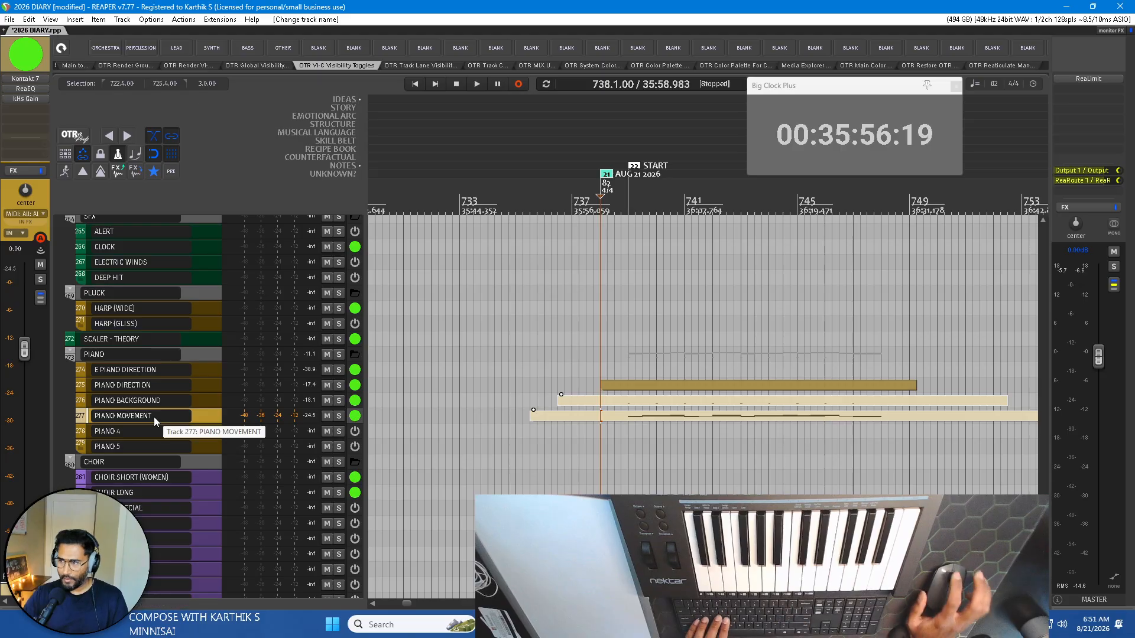
Delete the D1 item from PIANO BACKGROUND and move the chord item from PIANO MOVEMENT up onto that track at the same time position.
{"action": "left_click", "coordinate": [706, 418]}
{"action": "left_click", "coordinate": [714, 403]}
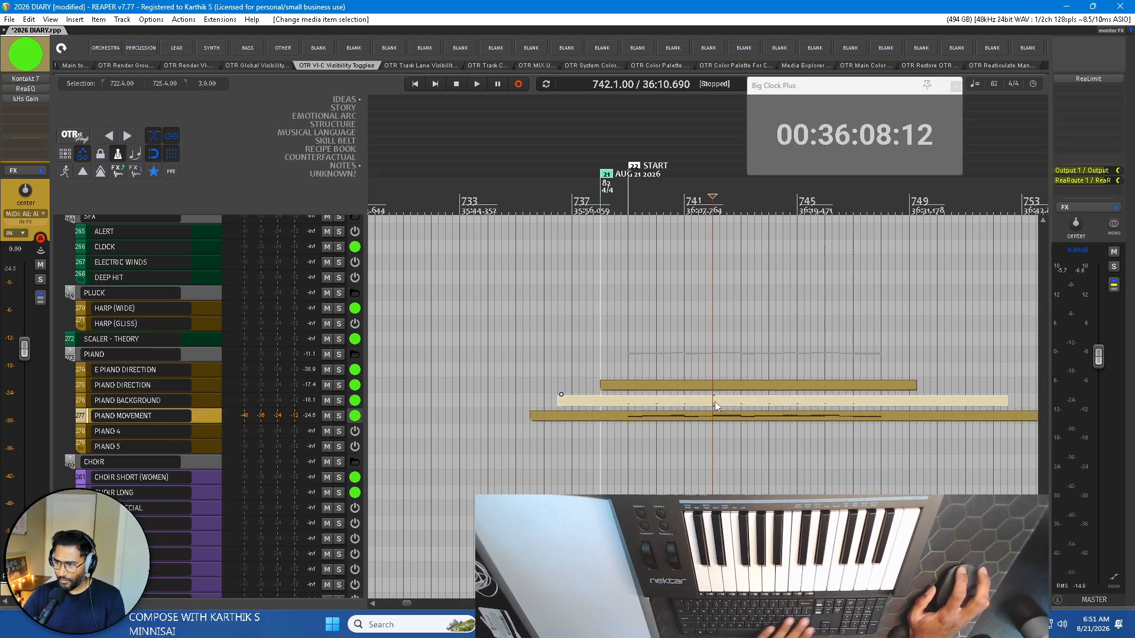
{"action": "key", "text": "Delete"}
{"action": "left_click", "coordinate": [697, 414]}
{"action": "left_click_drag", "start_coordinate": [698, 416], "coordinate": [684, 407]}
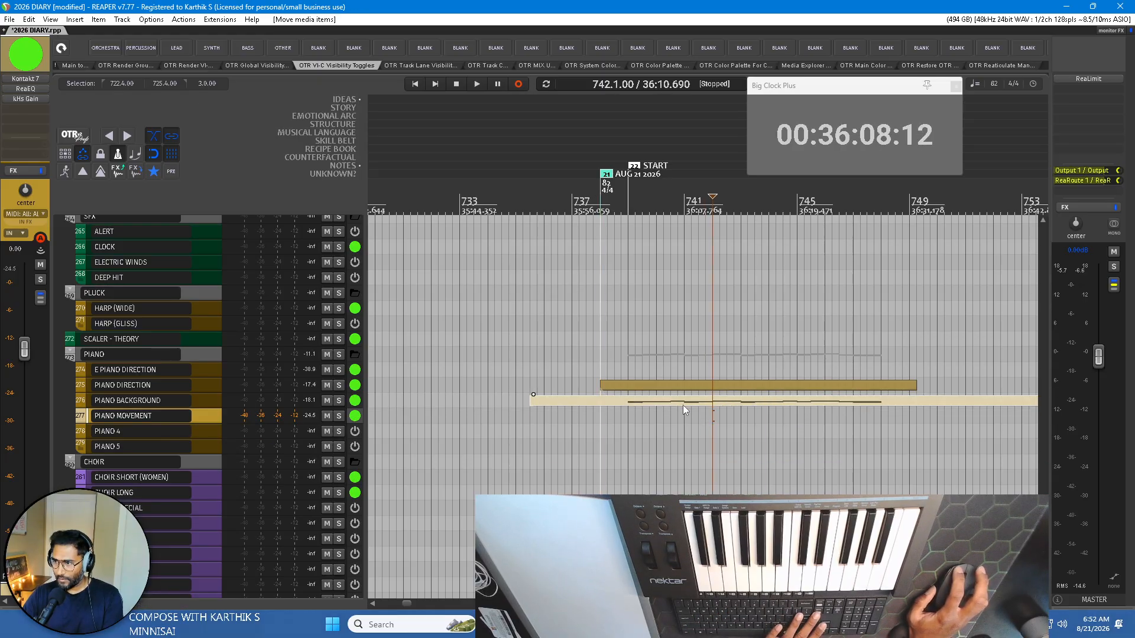
Draw an empty MIDI item about 24 bars long on PIANO MOVEMENT, from about bar 735 to bar 759, and check it in the MIDI editor.
{"action": "left_click_drag", "start_coordinate": [532, 416], "coordinate": [1005, 416]}
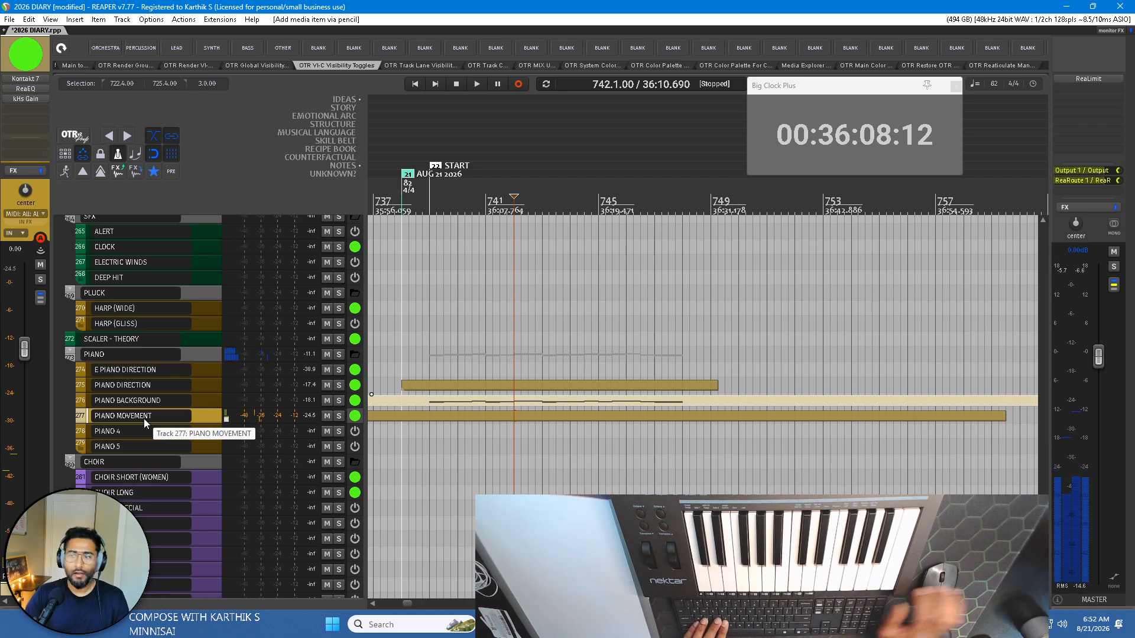
{"action": "left_click", "coordinate": [448, 417]}
{"action": "double_click", "coordinate": [448, 418]}
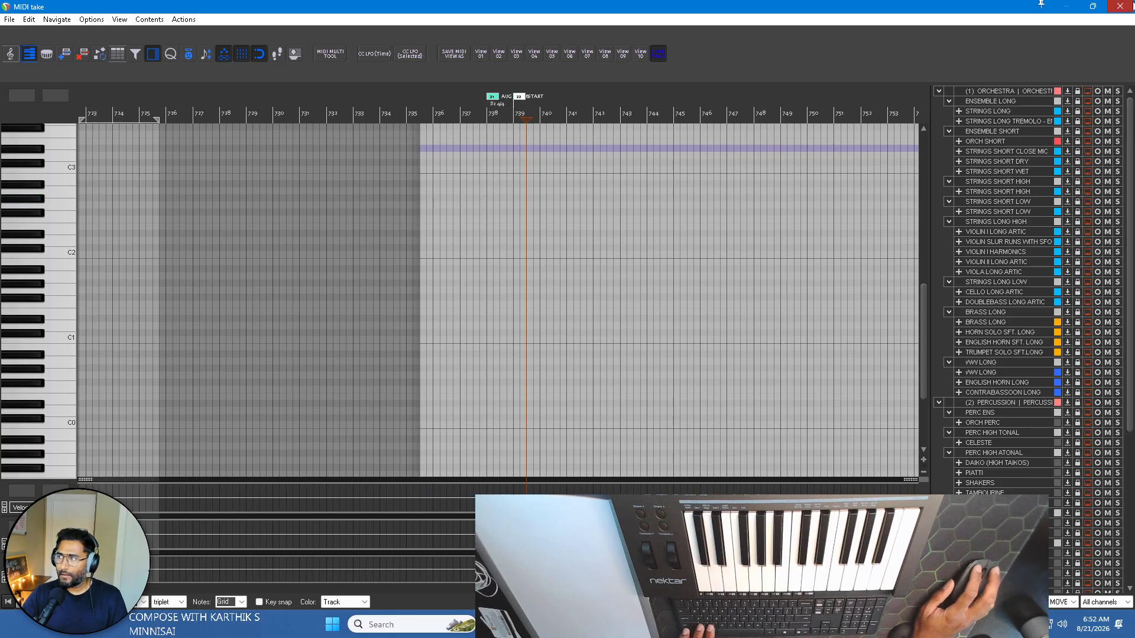
{"action": "left_click", "coordinate": [1122, 6]}
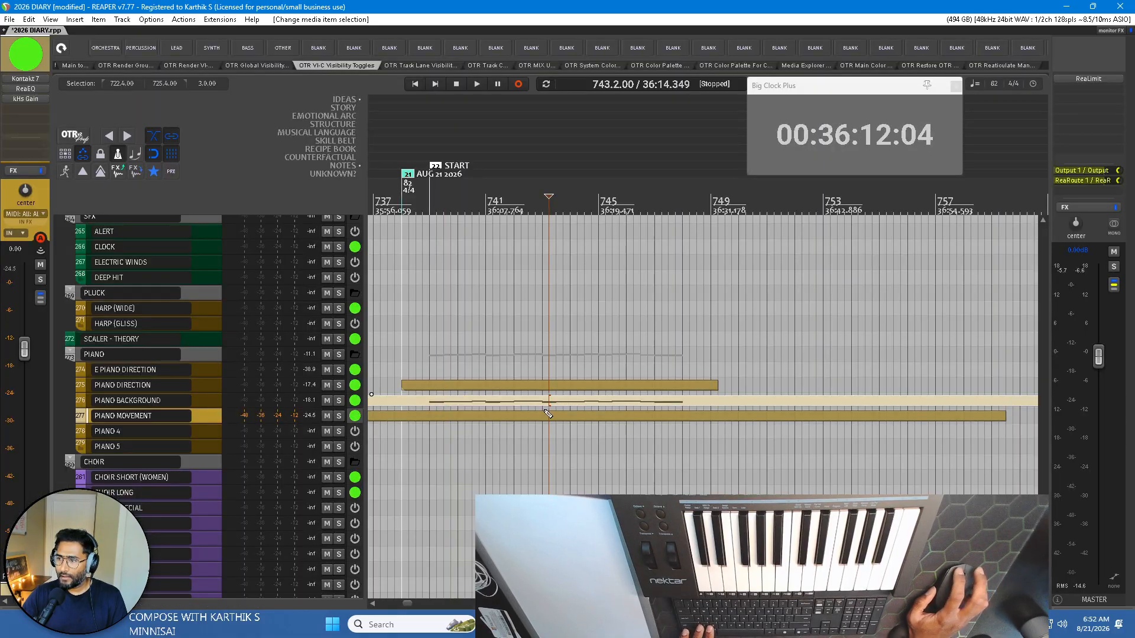
Open PIANO MOVEMENT's item in the MIDI editor and record a running D4–A4 melody over the chords, starting from bar 738.
{"action": "left_click", "coordinate": [502, 417]}
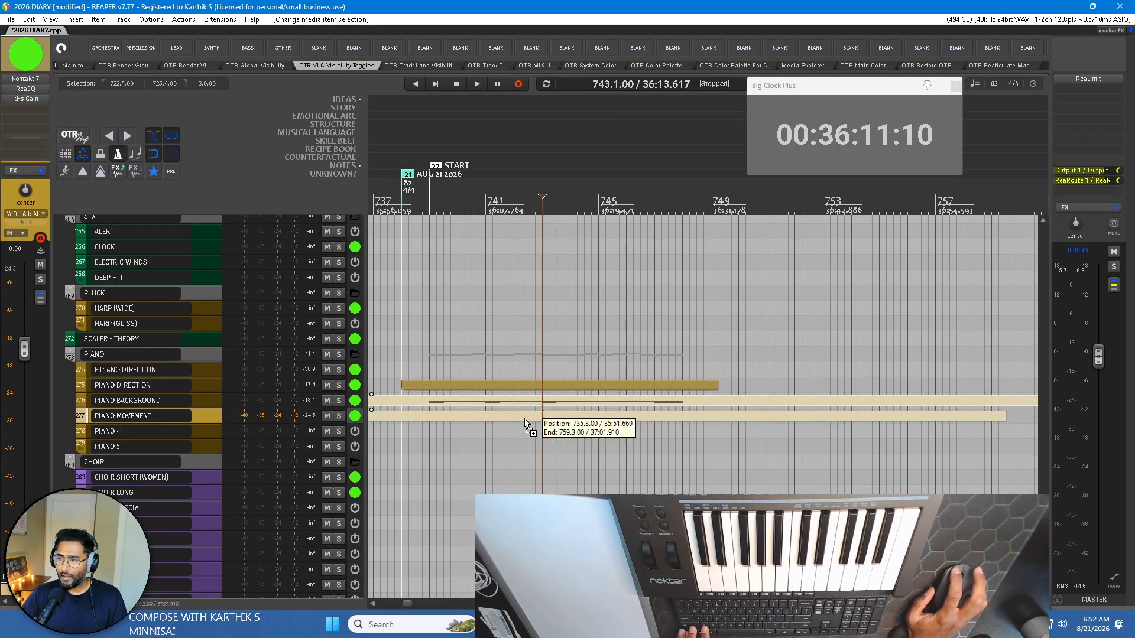
{"action": "double_click", "coordinate": [502, 418]}
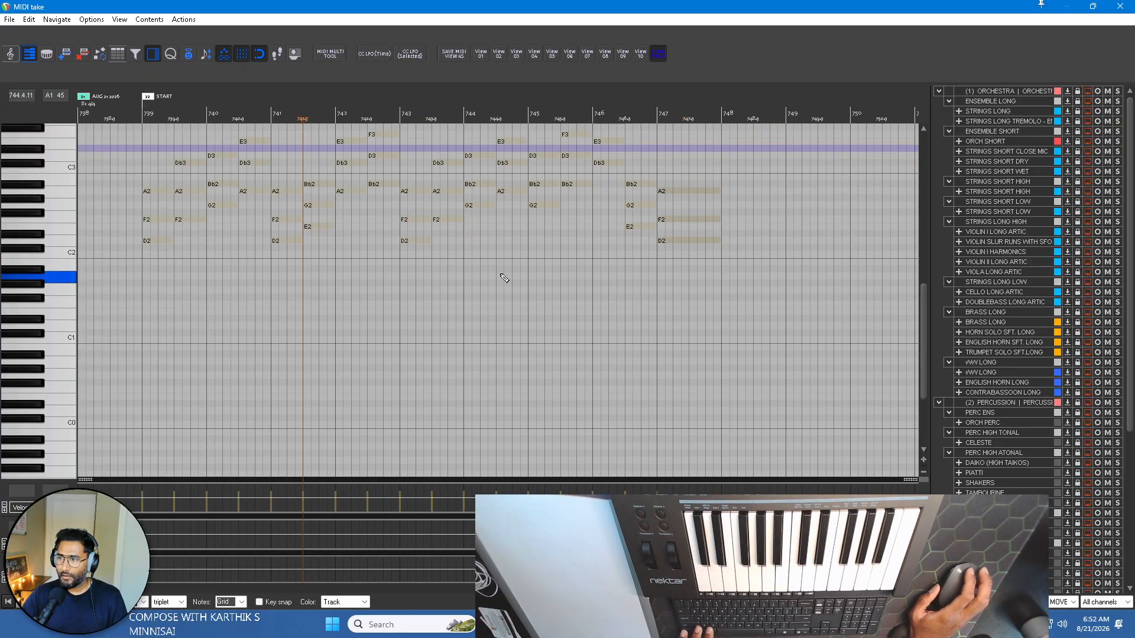
{"action": "scroll", "coordinate": [49, 275], "scroll_direction": "up", "scroll_amount": 3}
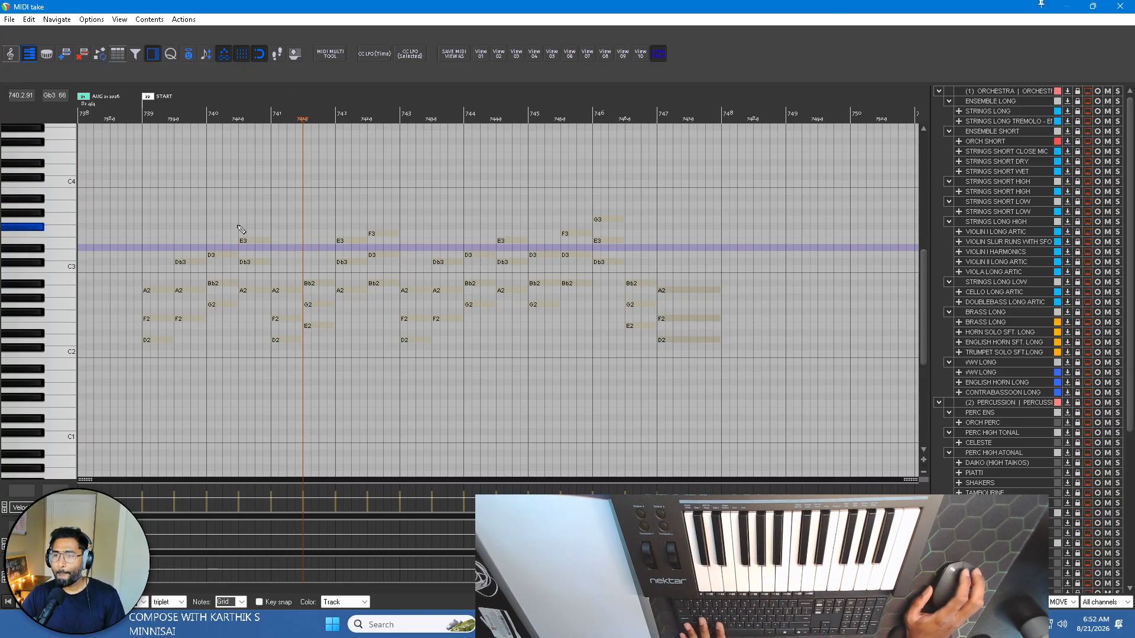
{"action": "scroll", "coordinate": [254, 210], "scroll_direction": "up", "scroll_amount": 2}
{"action": "left_click", "coordinate": [186, 114]}
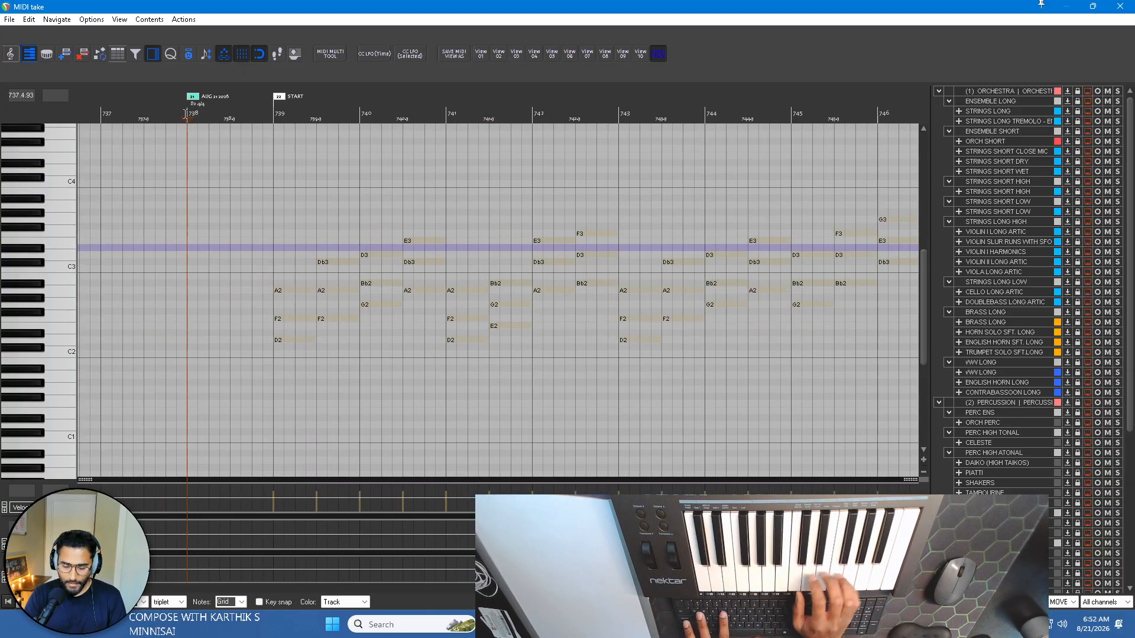
{"action": "key", "text": "space"}
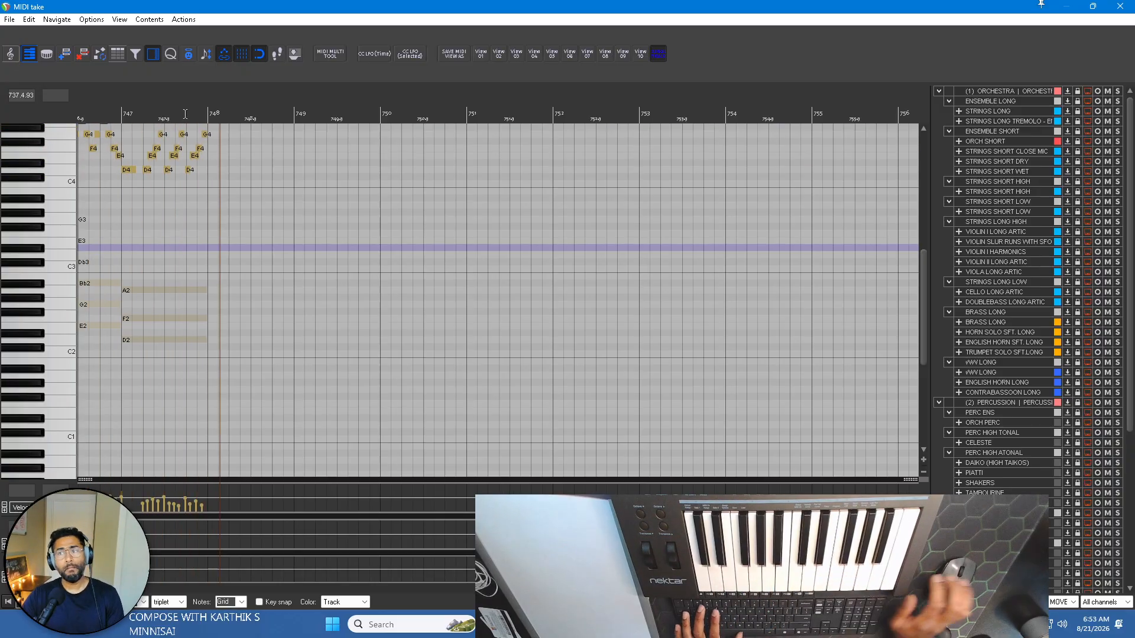
{"action": "key", "text": "space"}
Delete the stray low A3 and D3 notes at bars 739 and 740 from the recorded part.
{"action": "scroll", "coordinate": [280, 191], "scroll_direction": "left", "scroll_amount": 5}
{"action": "scroll", "coordinate": [354, 194], "scroll_direction": "down", "scroll_amount": 3}
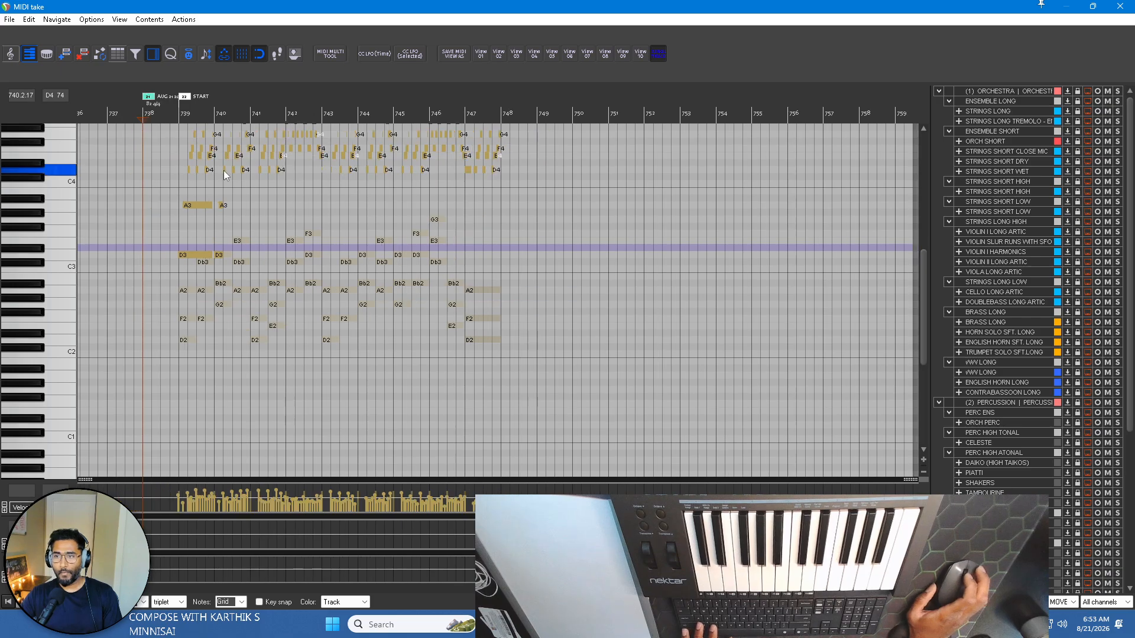
{"action": "scroll", "coordinate": [225, 172], "scroll_direction": "up", "scroll_amount": 2}
{"action": "left_click_drag", "start_coordinate": [141, 201], "coordinate": [269, 260]}
{"action": "key", "text": "Delete"}
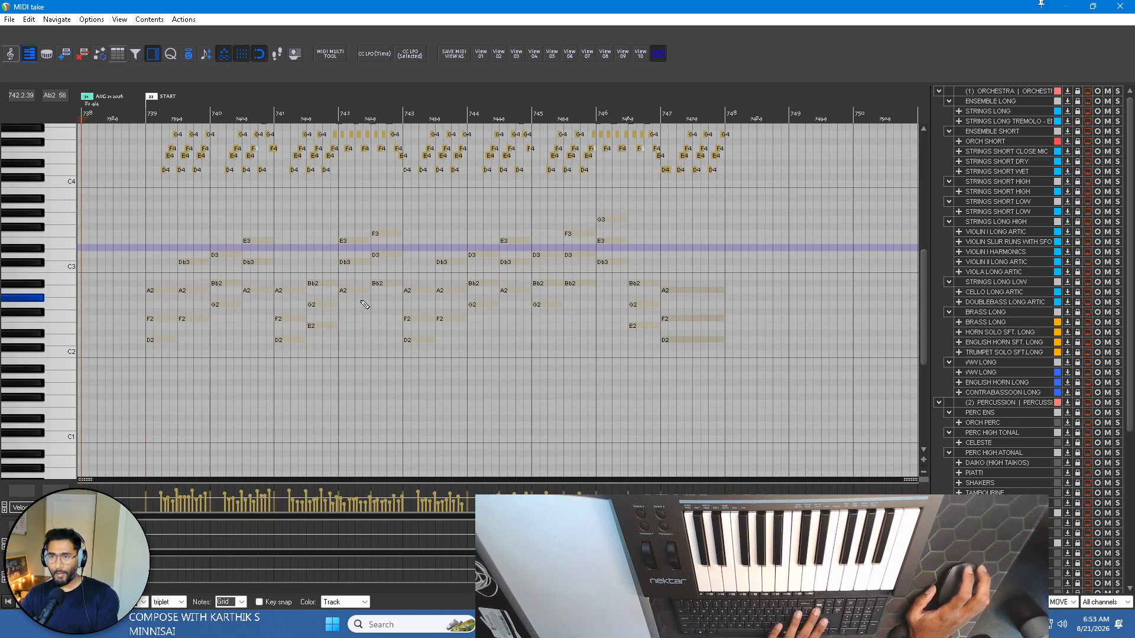
Select all the recorded melody notes, set the grid to straight and quantize the notes.
{"action": "scroll", "coordinate": [69, 231], "scroll_direction": "up", "scroll_amount": 2}
{"action": "scroll", "coordinate": [211, 260], "scroll_direction": "up", "scroll_amount": 5}
{"action": "scroll", "coordinate": [211, 261], "scroll_direction": "down", "scroll_amount": 2}
{"action": "scroll", "coordinate": [210, 261], "scroll_direction": "left", "scroll_amount": 2}
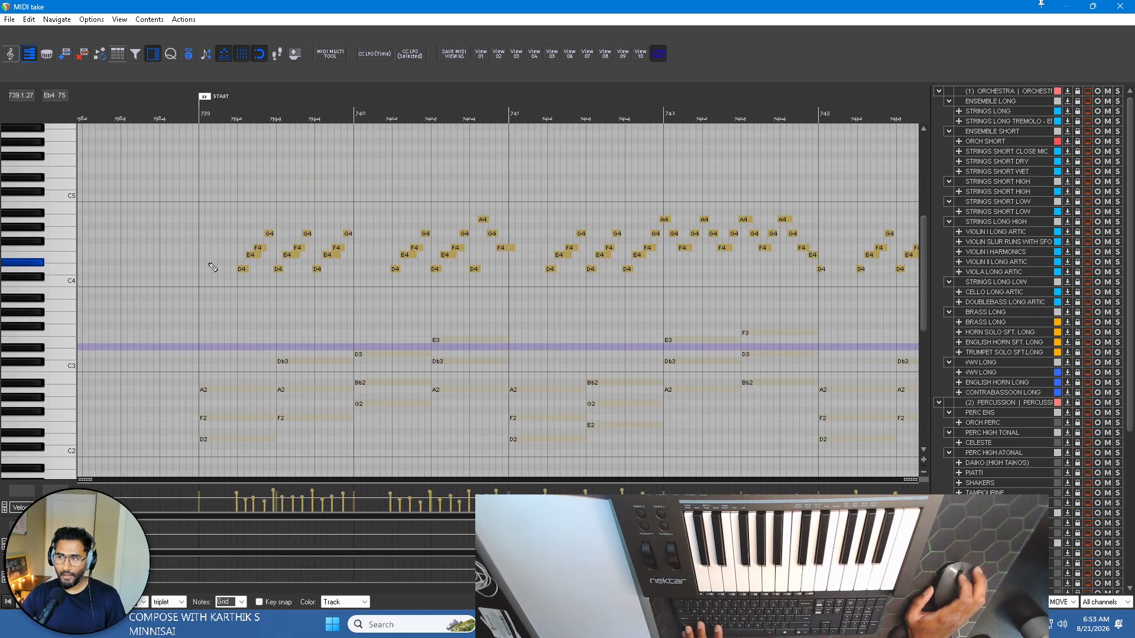
{"action": "scroll", "coordinate": [268, 226], "scroll_direction": "right", "scroll_amount": 3}
{"action": "scroll", "coordinate": [268, 226], "scroll_direction": "down", "scroll_amount": 1}
{"action": "scroll", "coordinate": [203, 198], "scroll_direction": "down", "scroll_amount": 3}
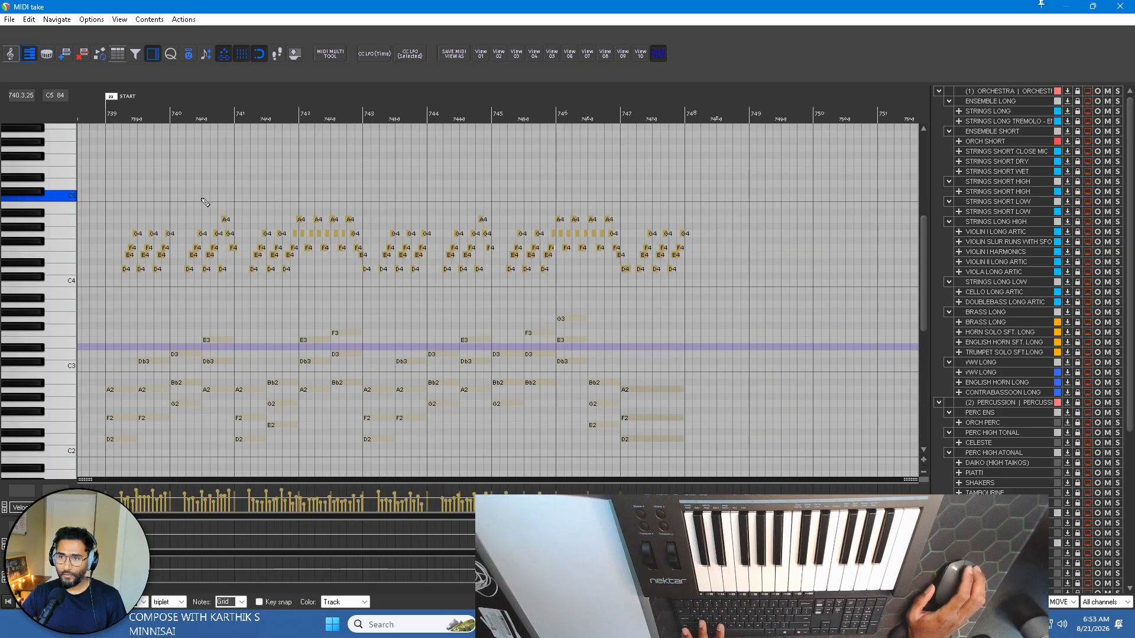
{"action": "left_click_drag", "start_coordinate": [87, 175], "coordinate": [768, 306]}
{"action": "scroll", "coordinate": [121, 243], "scroll_direction": "up", "scroll_amount": 3}
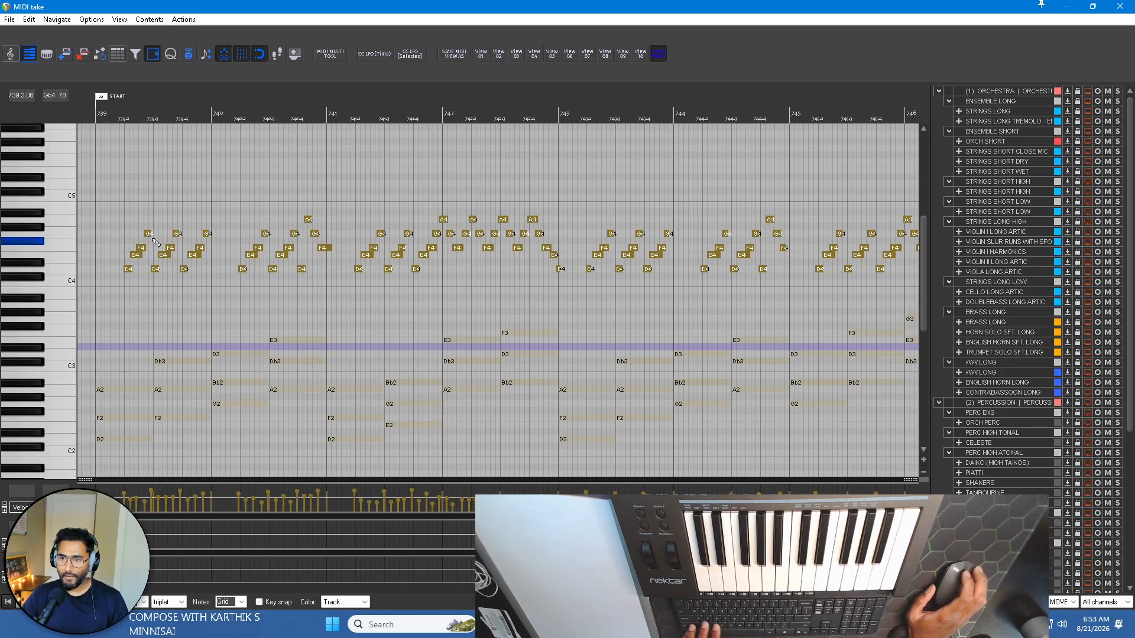
{"action": "scroll", "coordinate": [245, 343], "scroll_direction": "up", "scroll_amount": 2}
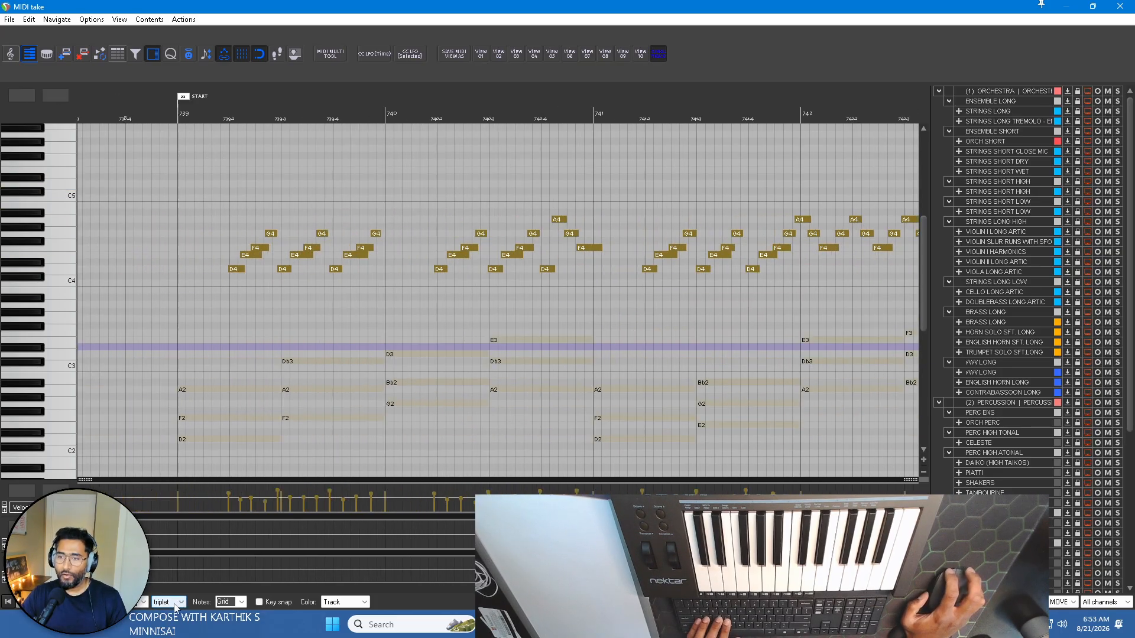
{"action": "left_click", "coordinate": [175, 607]}
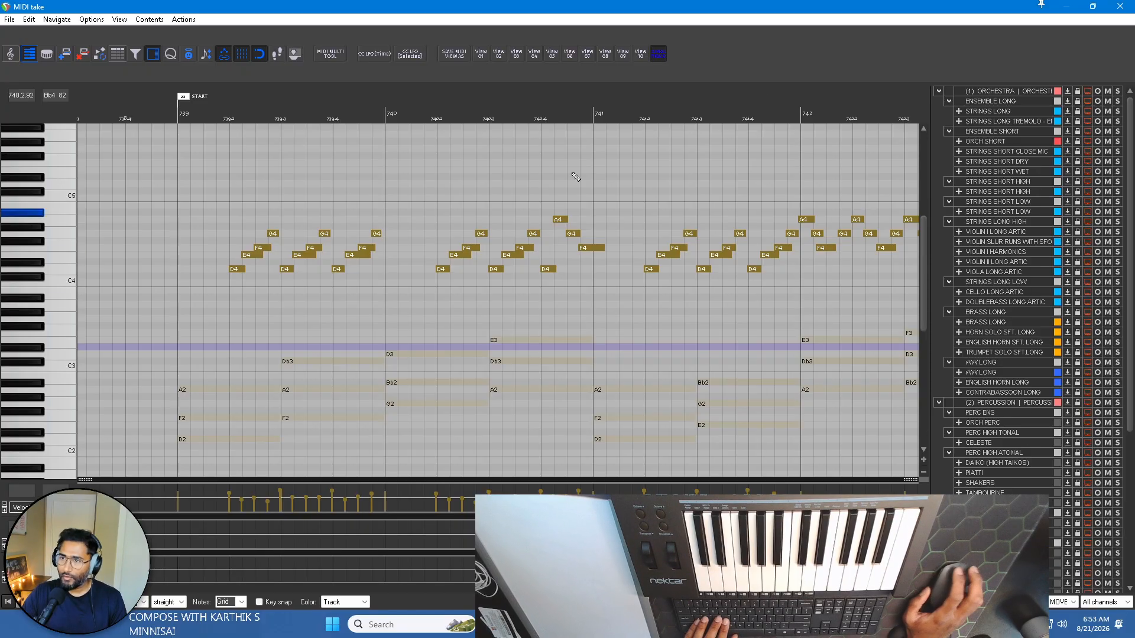
Solo PIANO MOVEMENT in the editor's track list, leaving only its notes shown, and play the melody back from bar 739.
{"action": "scroll", "coordinate": [1012, 377], "scroll_direction": "down", "scroll_amount": 7}
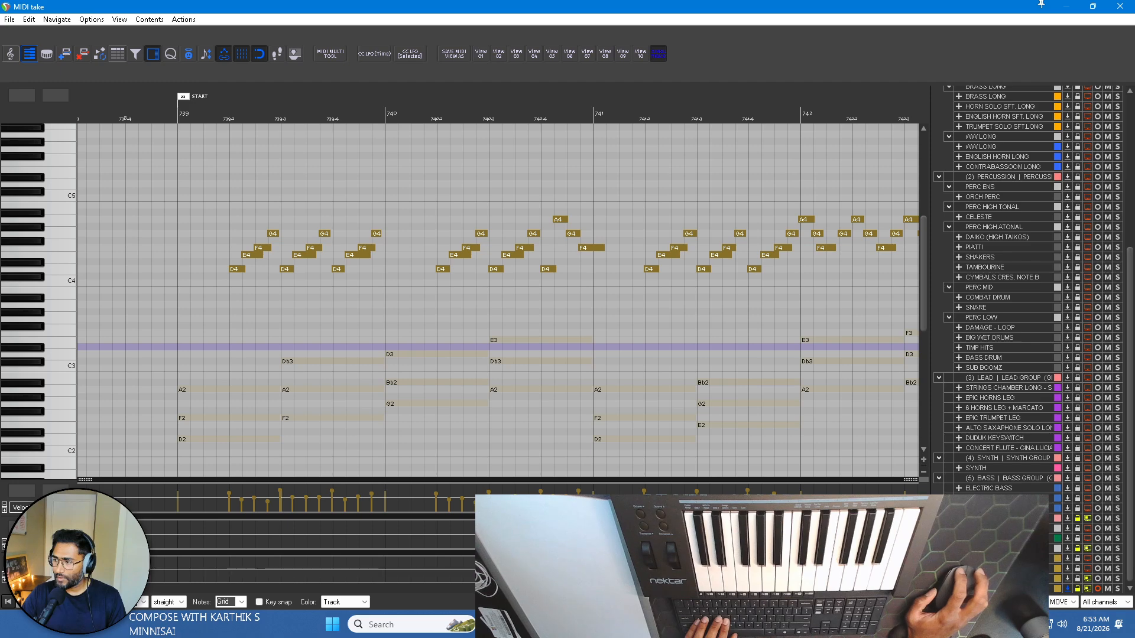
{"action": "left_click", "coordinate": [1005, 589]}
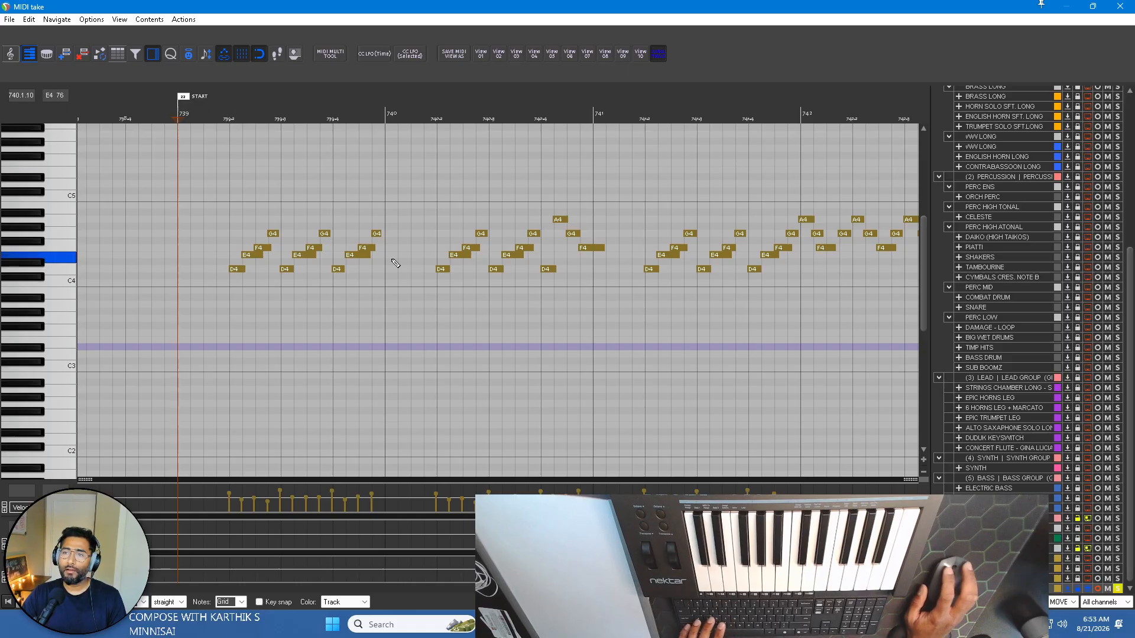
{"action": "key", "text": "space"}
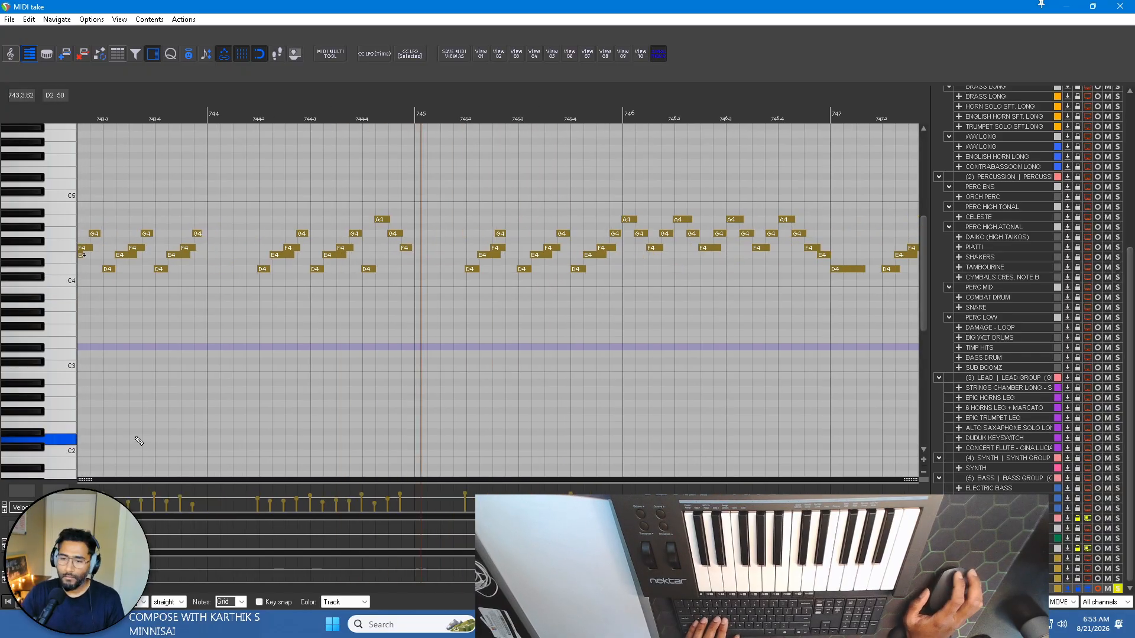
{"action": "scroll", "coordinate": [360, 355], "scroll_direction": "right", "scroll_amount": 3}
{"action": "key", "text": "space"}
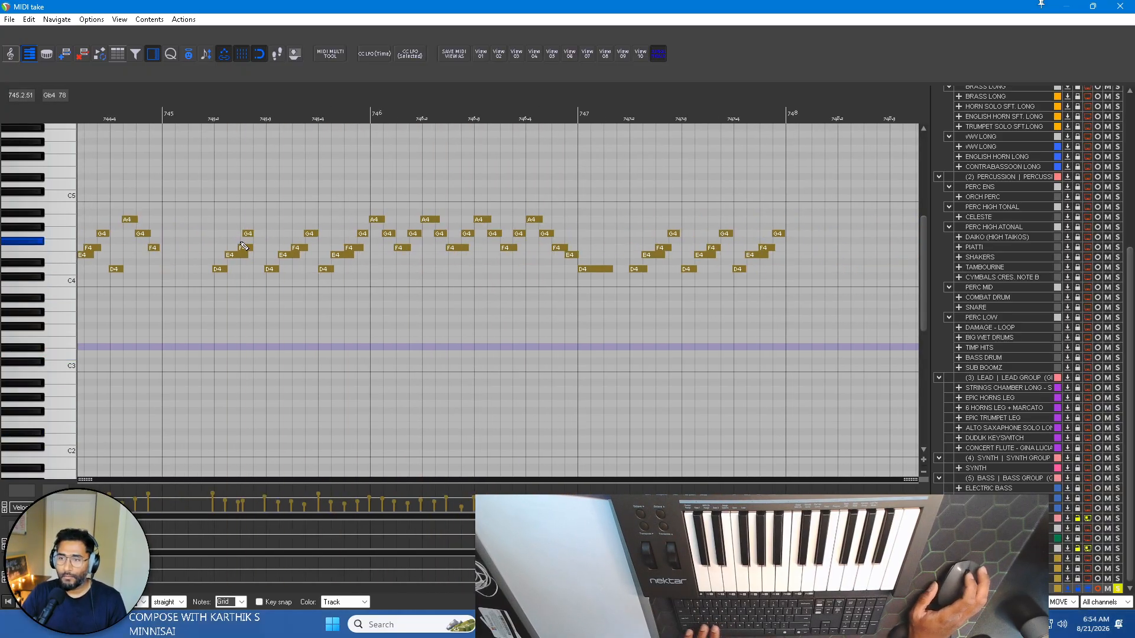
Move the early G4 note on beat 2 of bar 745 later so it starts where the preceding F4 ends.
{"action": "scroll", "coordinate": [238, 244], "scroll_direction": "up", "scroll_amount": 4}
{"action": "left_click", "coordinate": [147, 120]}
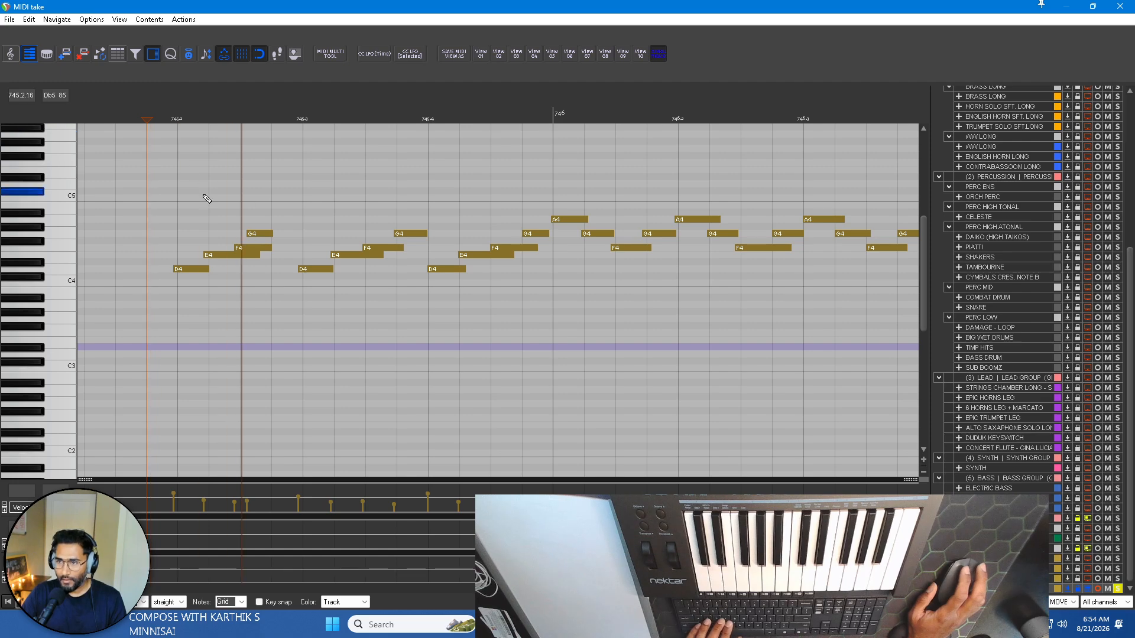
{"action": "left_click", "coordinate": [260, 235]}
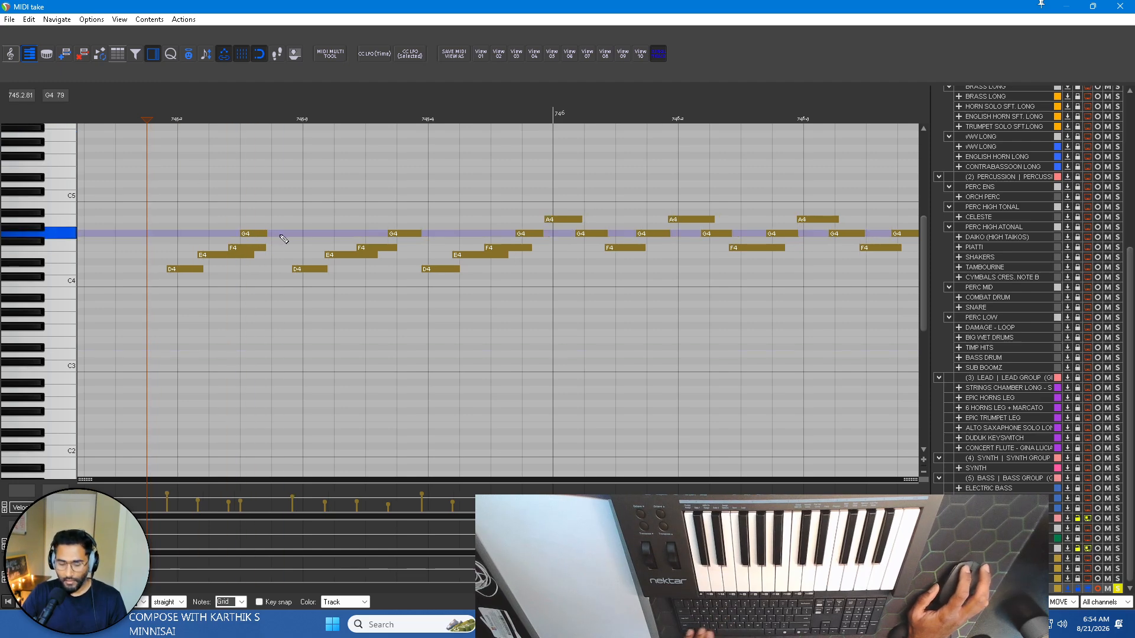
{"action": "left_click", "coordinate": [267, 234]}
{"action": "left_click_drag", "start_coordinate": [269, 236], "coordinate": [278, 235]}
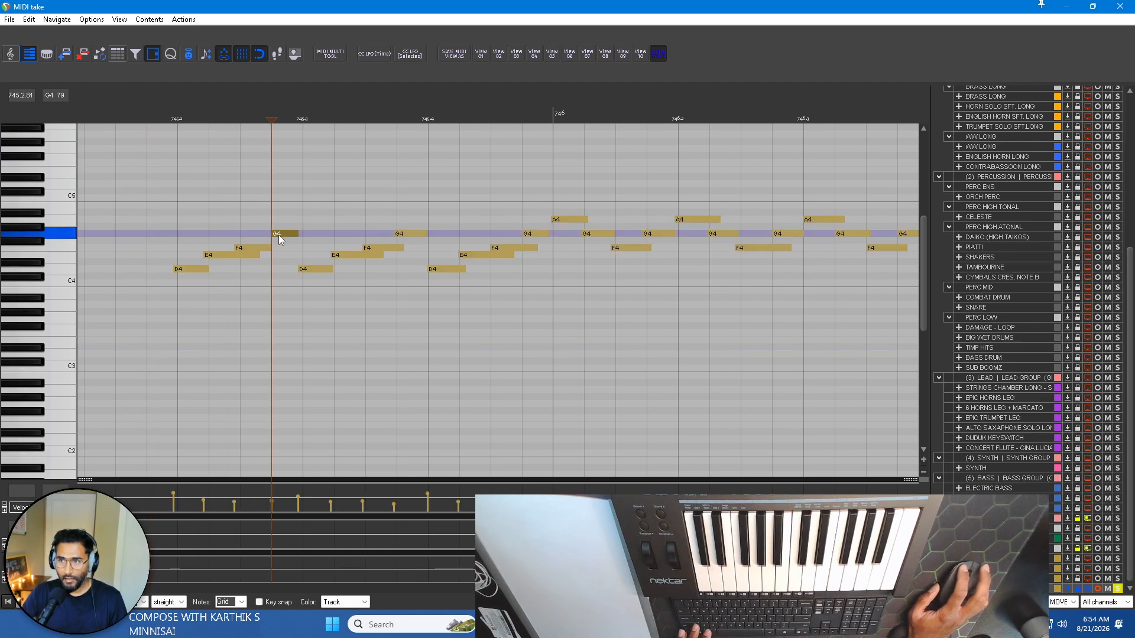
Play the passage back from bar 745 and lengthen the final G4 to about beat 2 of bar 748.
{"action": "left_click", "coordinate": [110, 99]}
{"action": "key", "text": "space"}
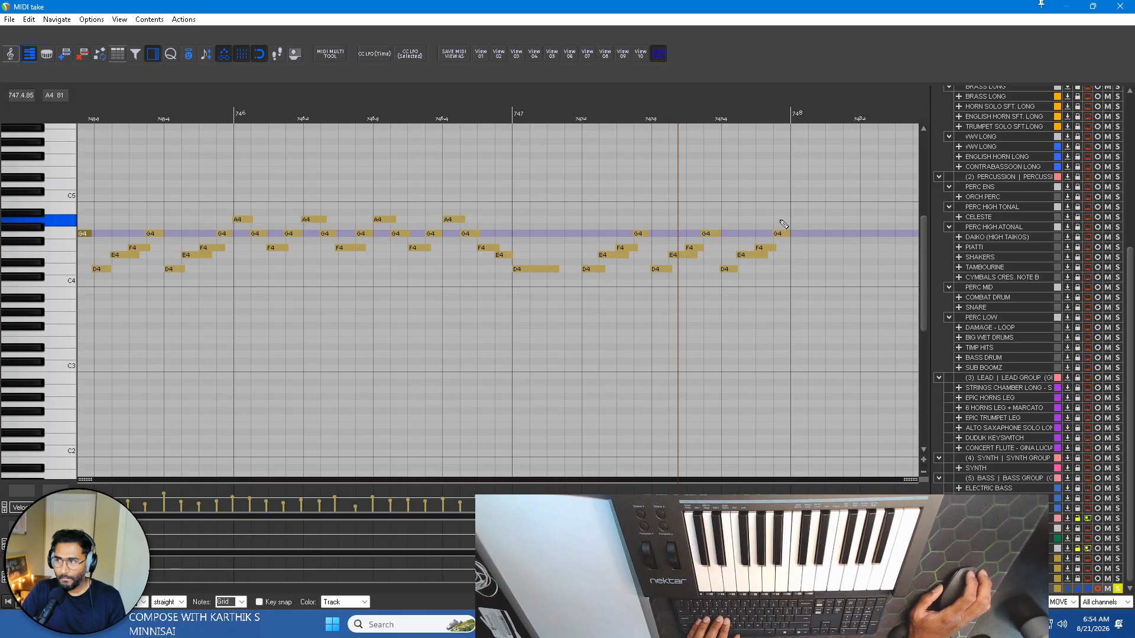
{"action": "left_click_drag", "start_coordinate": [791, 242], "coordinate": [856, 238]}
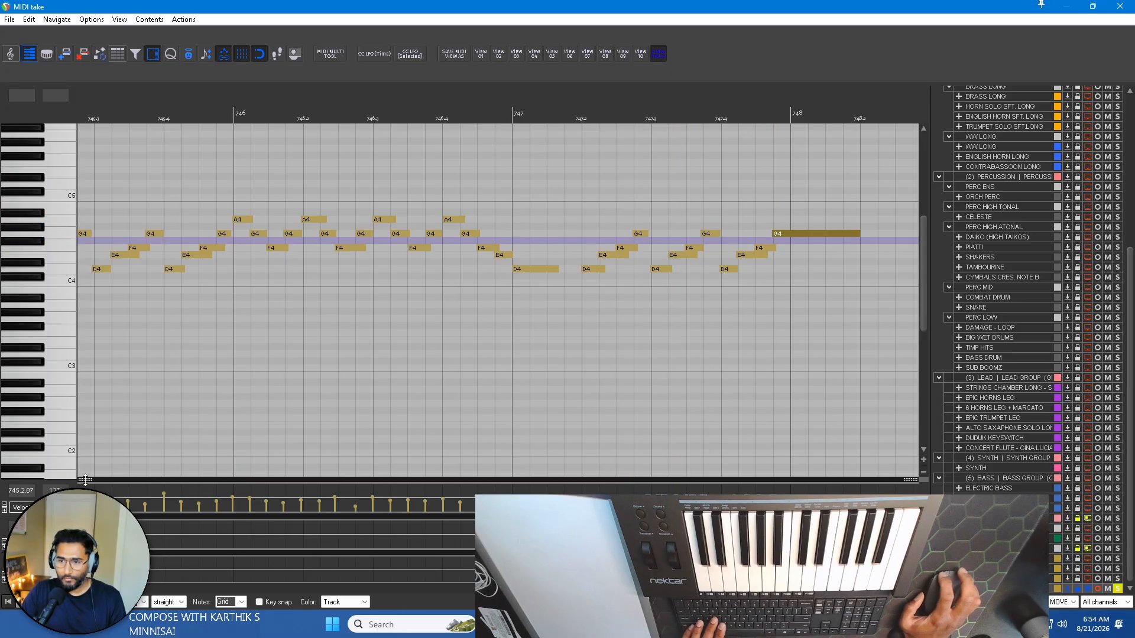
Enlarge the velocity lane to cover the whole part and lower the loudest velocities across bars 739 to 745 toward the middle line.
{"action": "left_click_drag", "start_coordinate": [224, 483], "coordinate": [261, 151]}
{"action": "scroll", "coordinate": [415, 284], "scroll_direction": "down", "scroll_amount": 2}
{"action": "scroll", "coordinate": [421, 287], "scroll_direction": "down", "scroll_amount": 8}
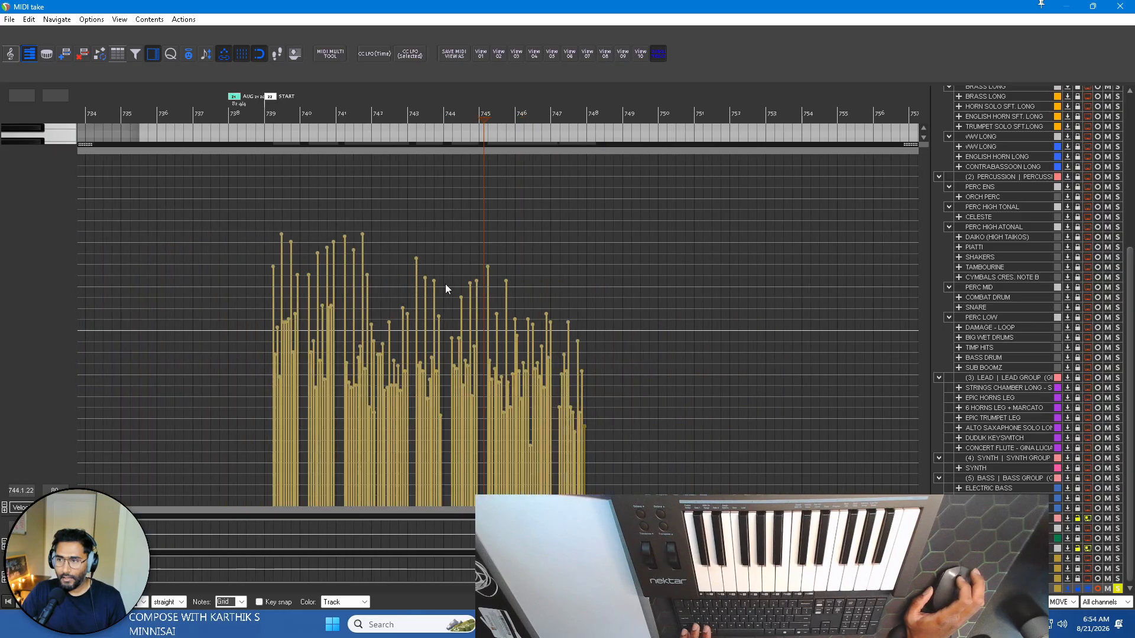
{"action": "scroll", "coordinate": [445, 284], "scroll_direction": "left", "scroll_amount": 2}
{"action": "scroll", "coordinate": [400, 240], "scroll_direction": "up", "scroll_amount": 3}
{"action": "scroll", "coordinate": [463, 241], "scroll_direction": "right", "scroll_amount": 3}
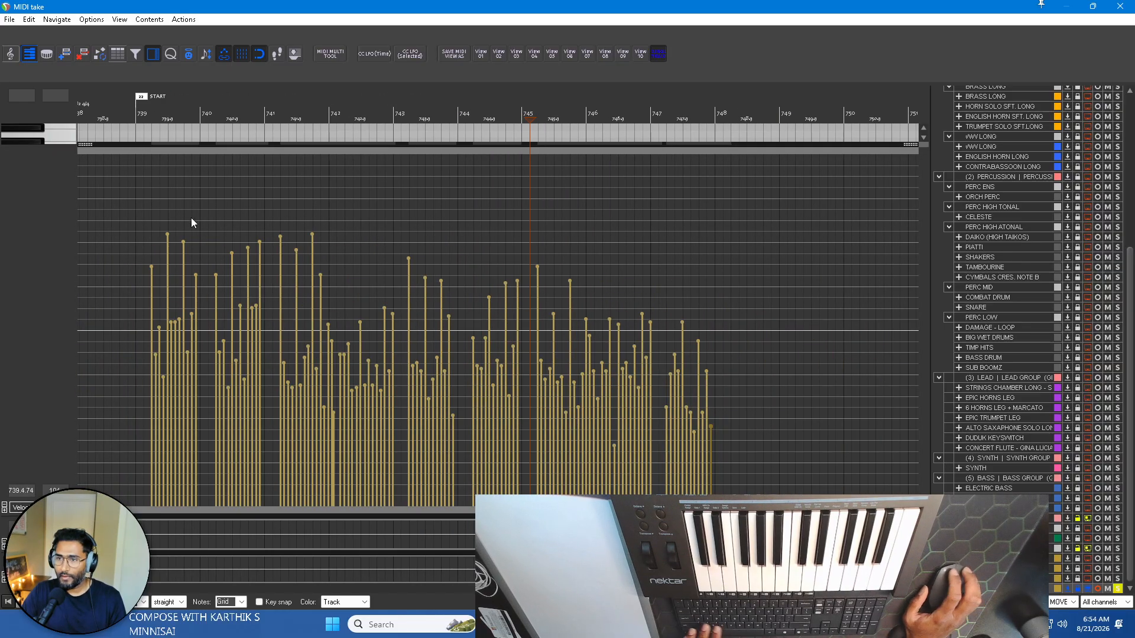
{"action": "left_click_drag", "start_coordinate": [139, 211], "coordinate": [681, 292]}
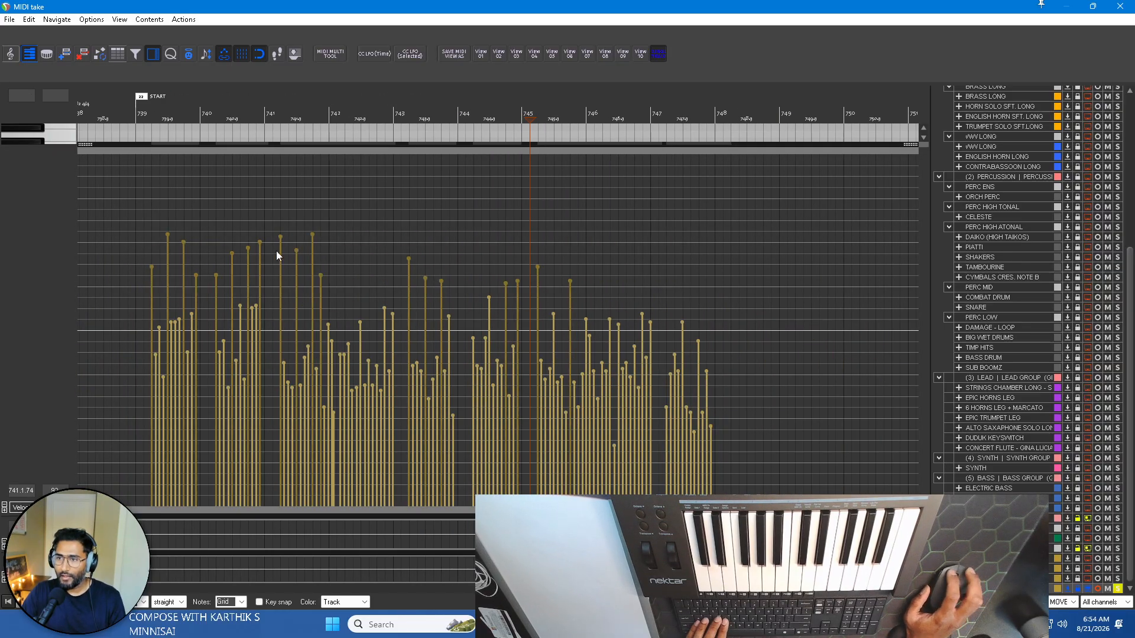
{"action": "left_click_drag", "start_coordinate": [282, 240], "coordinate": [297, 289]}
Select the remaining velocity peaks in successive bands and lower them until all bars sit below the middle line.
{"action": "left_click_drag", "start_coordinate": [110, 276], "coordinate": [768, 308]}
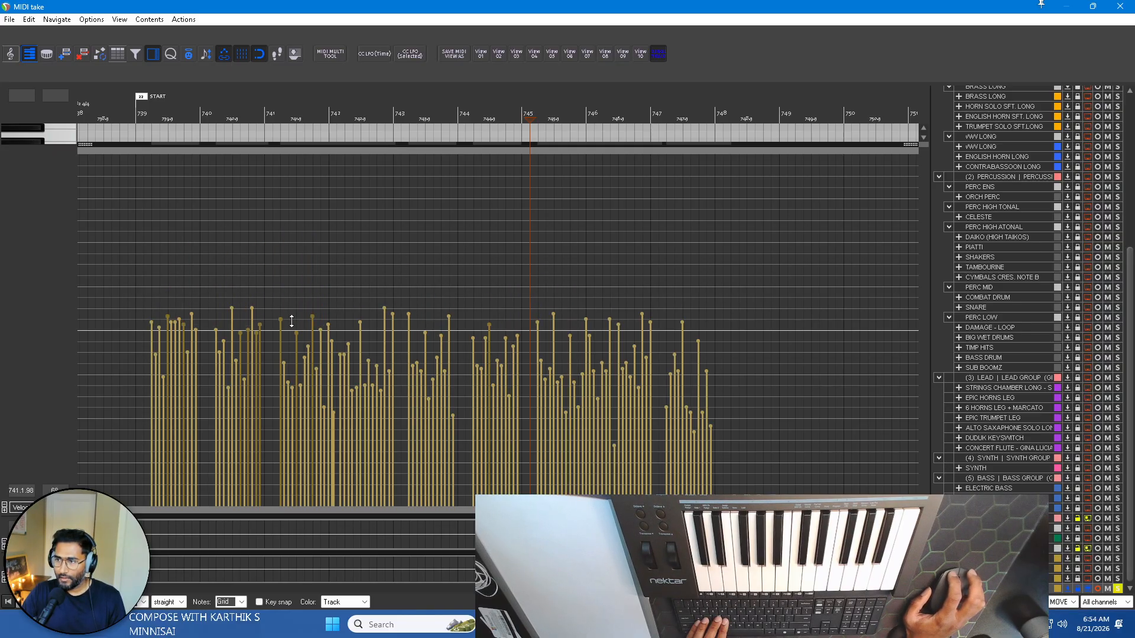
{"action": "left_click_drag", "start_coordinate": [135, 307], "coordinate": [765, 331]}
{"action": "left_click_drag", "start_coordinate": [393, 316], "coordinate": [406, 343]}
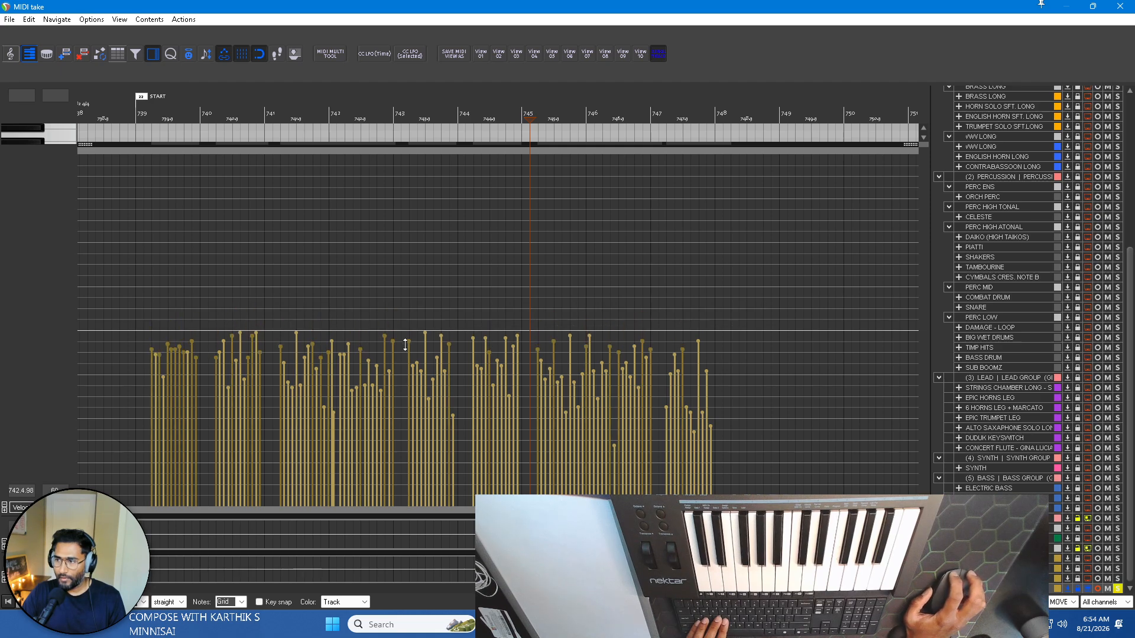
{"action": "left_click_drag", "start_coordinate": [127, 329], "coordinate": [821, 365]}
{"action": "left_click_drag", "start_coordinate": [384, 339], "coordinate": [391, 358]}
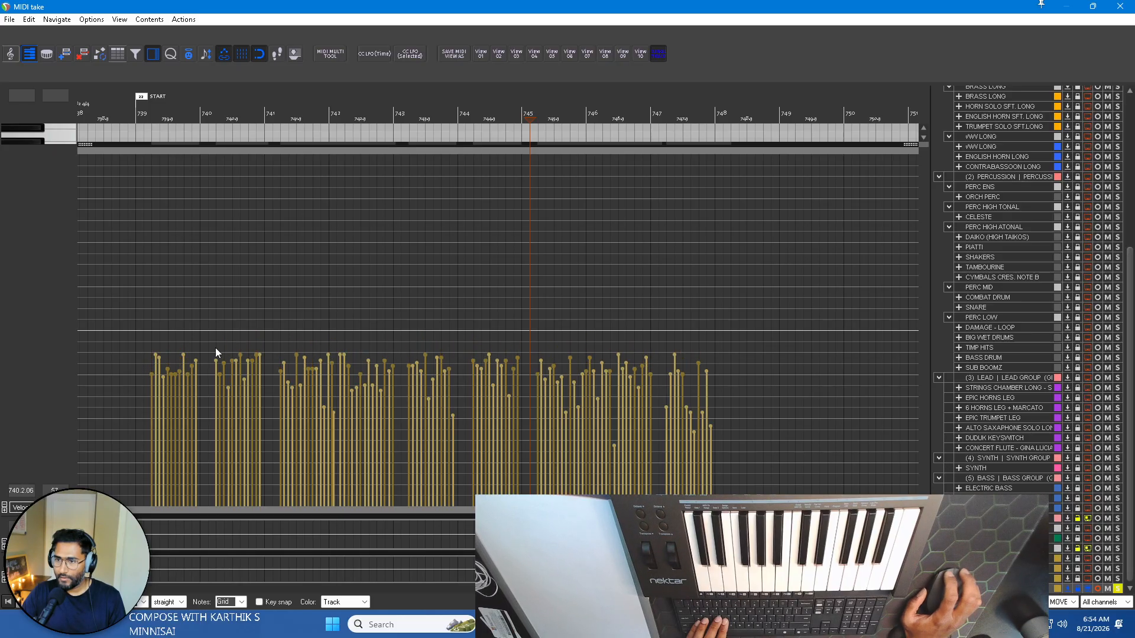
Lower the louder velocities to the level of the quietest notes, and bring the three remaining peaks down to match.
{"action": "left_click_drag", "start_coordinate": [129, 340], "coordinate": [797, 392]}
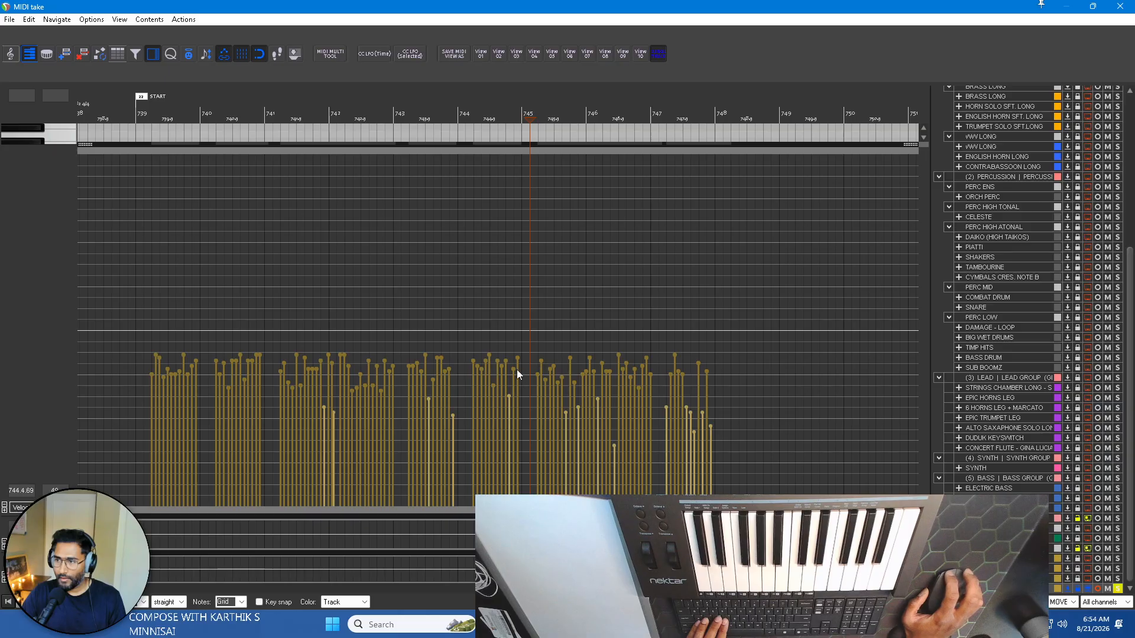
{"action": "left_click_drag", "start_coordinate": [514, 374], "coordinate": [527, 424]}
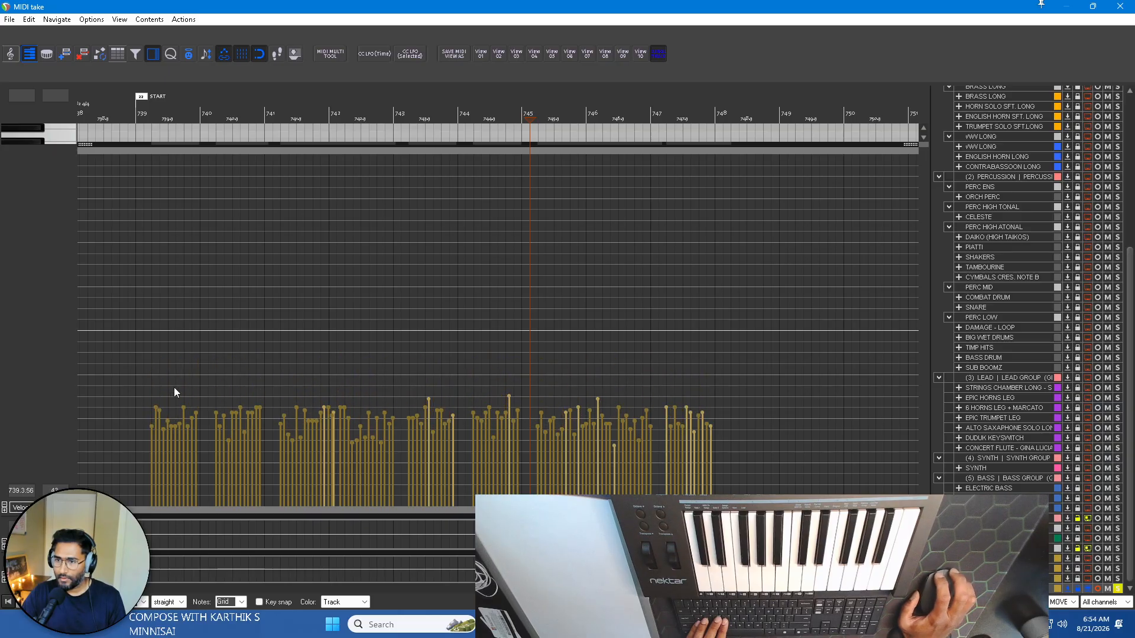
{"action": "left_click_drag", "start_coordinate": [141, 386], "coordinate": [822, 399]}
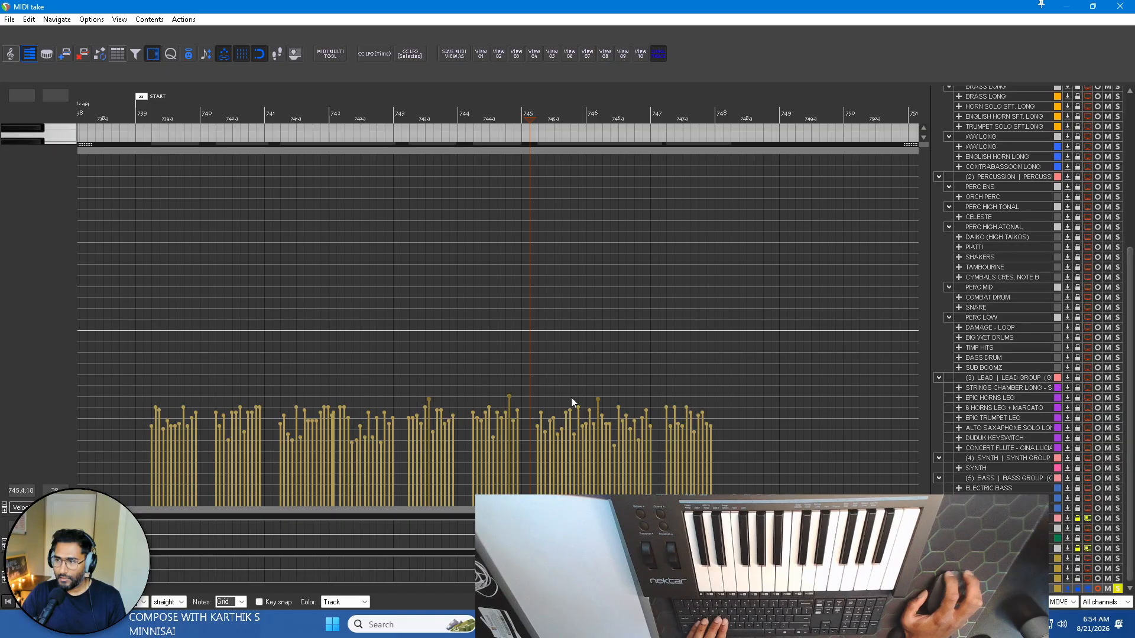
Raise all the velocities together well above the middle line, and trim them slightly lower while playing from just before bar 739.
{"action": "left_click_drag", "start_coordinate": [129, 392], "coordinate": [759, 465]}
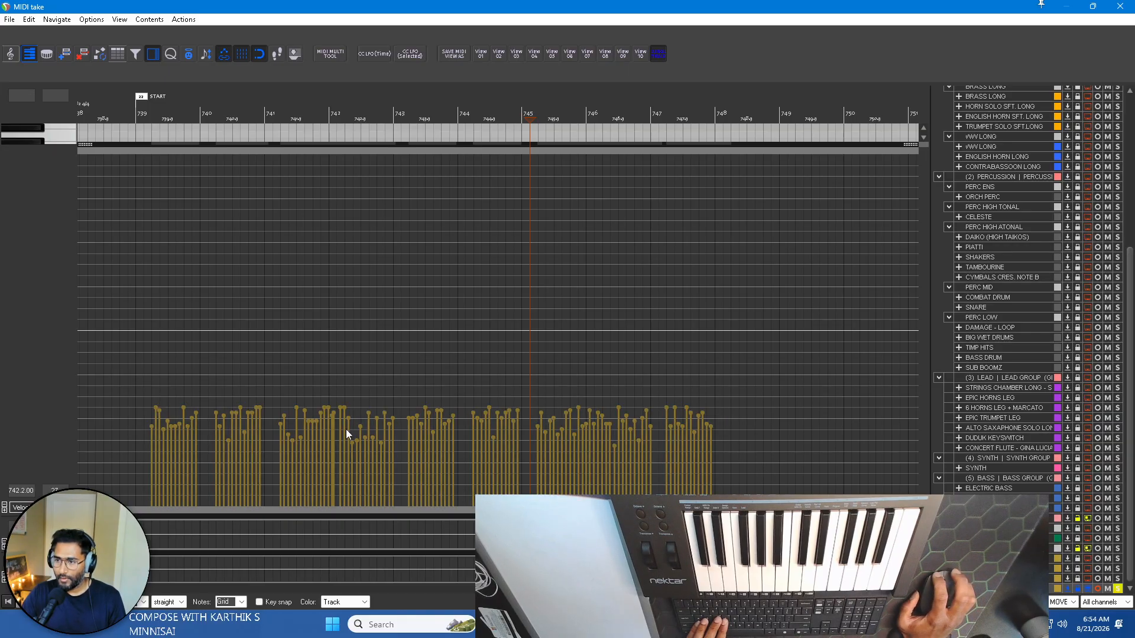
{"action": "left_click_drag", "start_coordinate": [349, 420], "coordinate": [334, 264]}
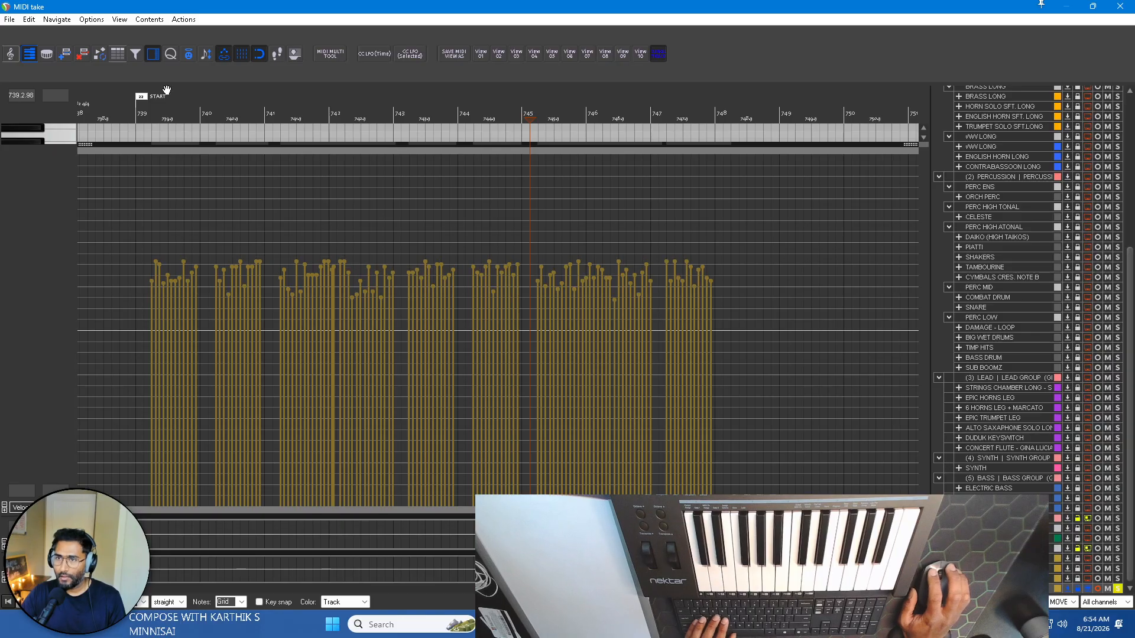
{"action": "left_click", "coordinate": [120, 121]}
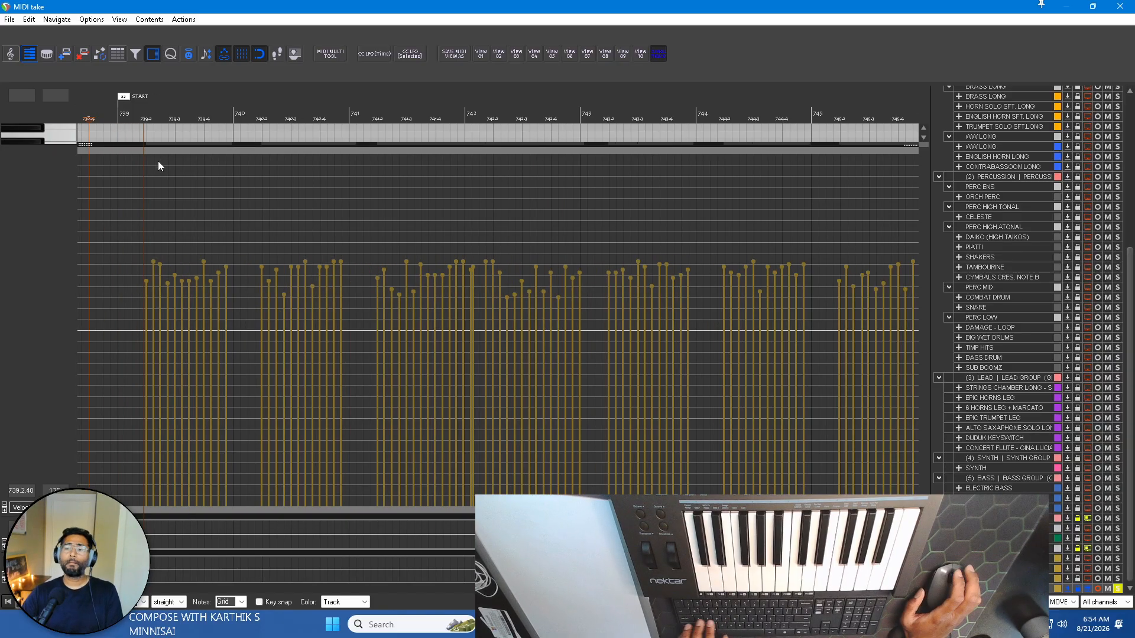
{"action": "scroll", "coordinate": [213, 201], "scroll_direction": "up", "scroll_amount": 3}
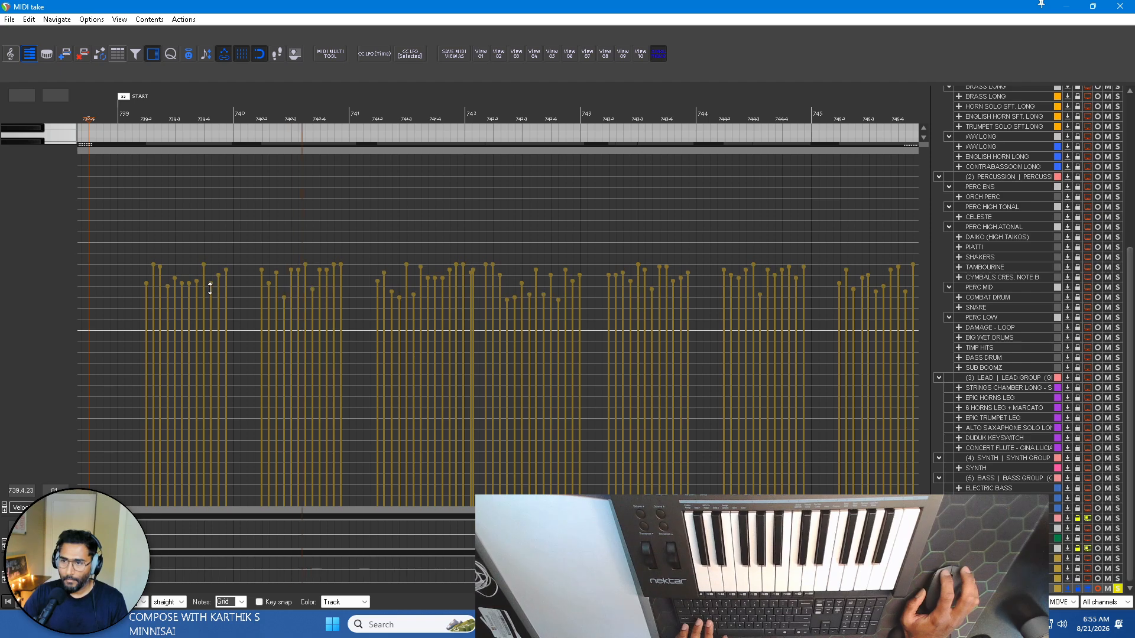
{"action": "left_click_drag", "start_coordinate": [210, 288], "coordinate": [210, 292]}
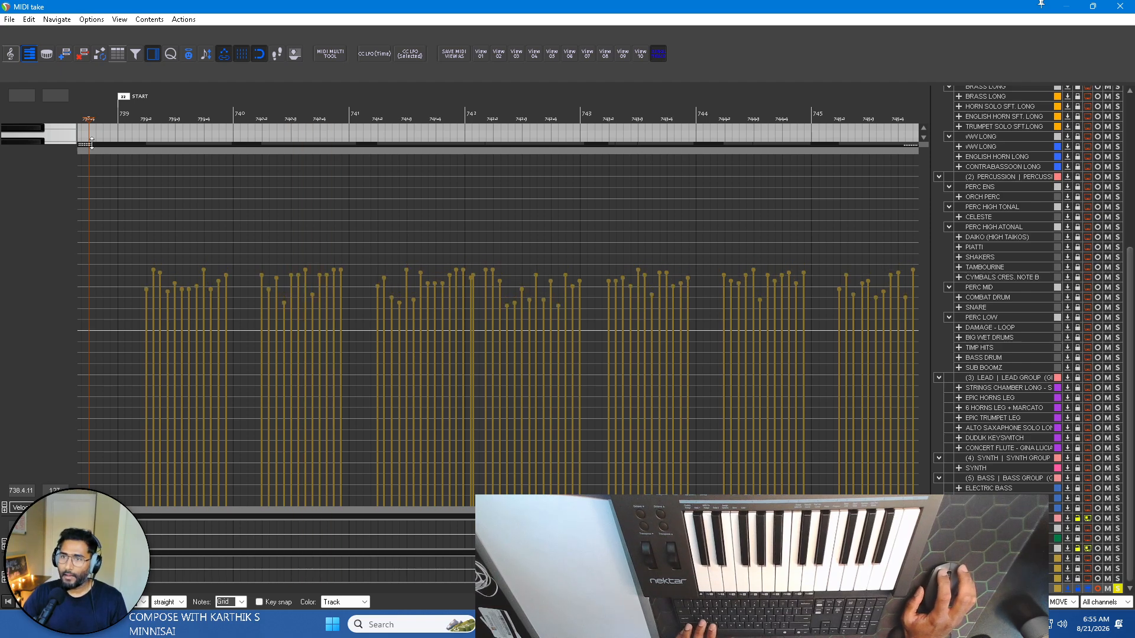
Shrink the velocity lane so the PIANO MOVEMENT notes show again, and close the MIDI editor.
{"action": "left_click_drag", "start_coordinate": [91, 144], "coordinate": [92, 459]}
{"action": "scroll", "coordinate": [469, 292], "scroll_direction": "down", "scroll_amount": 3}
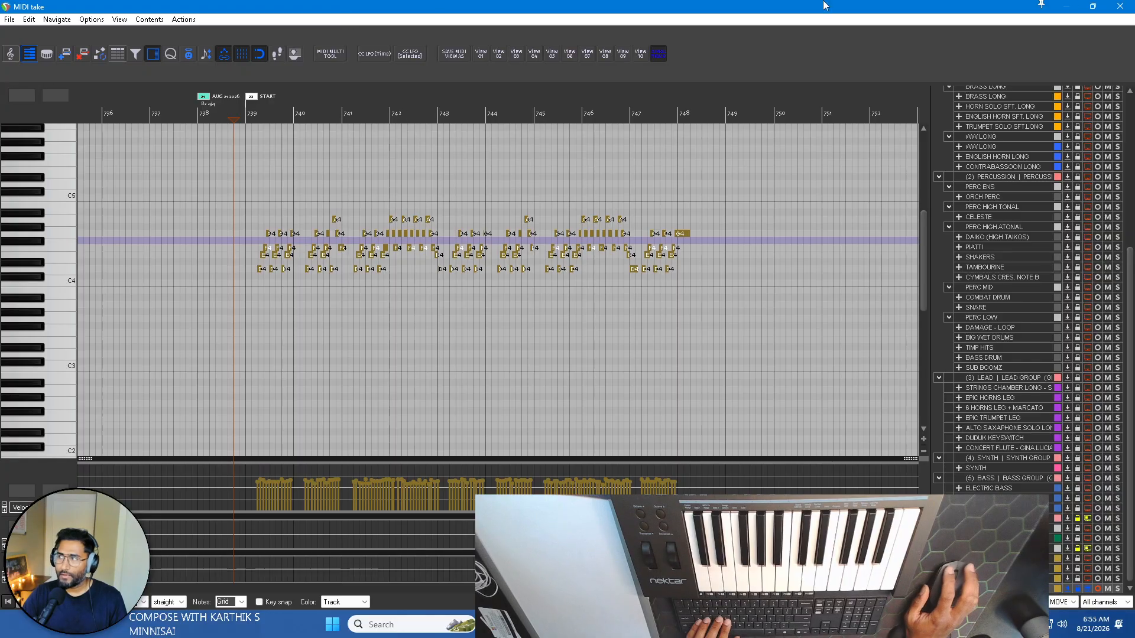
{"action": "left_click", "coordinate": [1131, 7]}
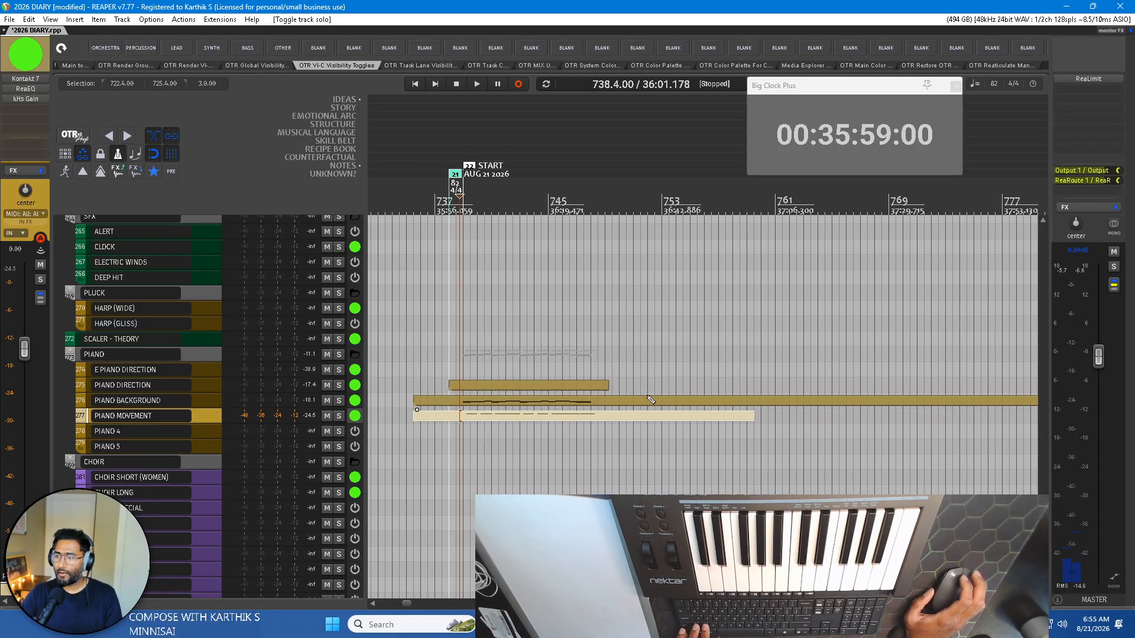
Trim the ends of the PIANO BACKGROUND and PIANO MOVEMENT items back to where the PIANO DIRECTION item ends.
{"action": "scroll", "coordinate": [651, 400], "scroll_direction": "down", "scroll_amount": 3}
{"action": "left_click", "coordinate": [632, 402]}
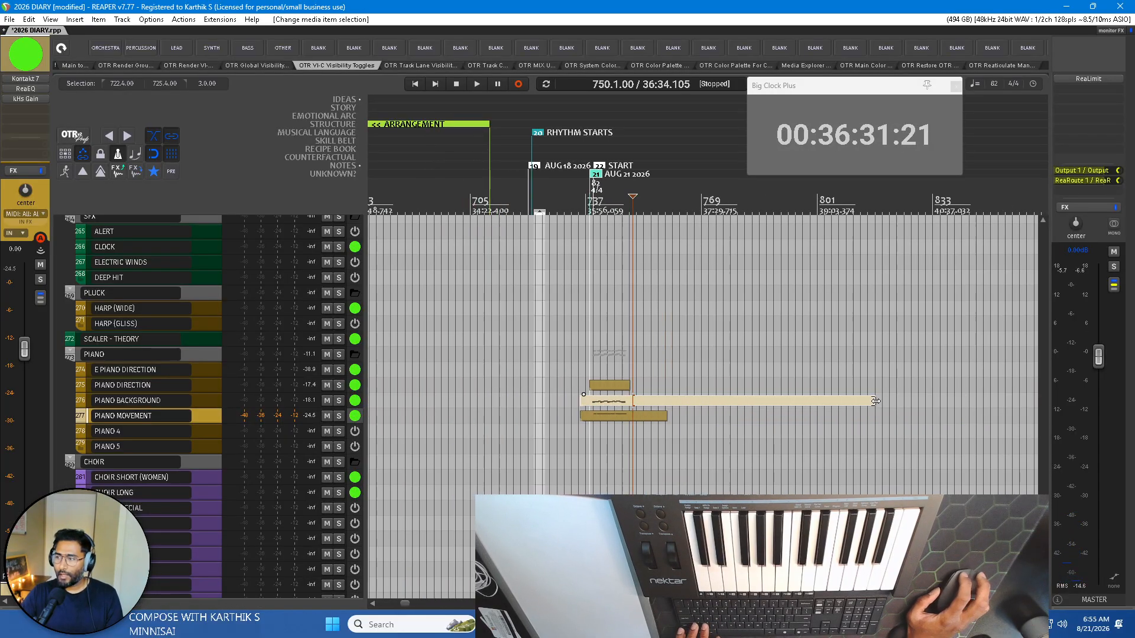
{"action": "left_click_drag", "start_coordinate": [876, 401], "coordinate": [637, 403]}
{"action": "scroll", "coordinate": [656, 403], "scroll_direction": "up", "scroll_amount": 5}
{"action": "left_click", "coordinate": [821, 419]}
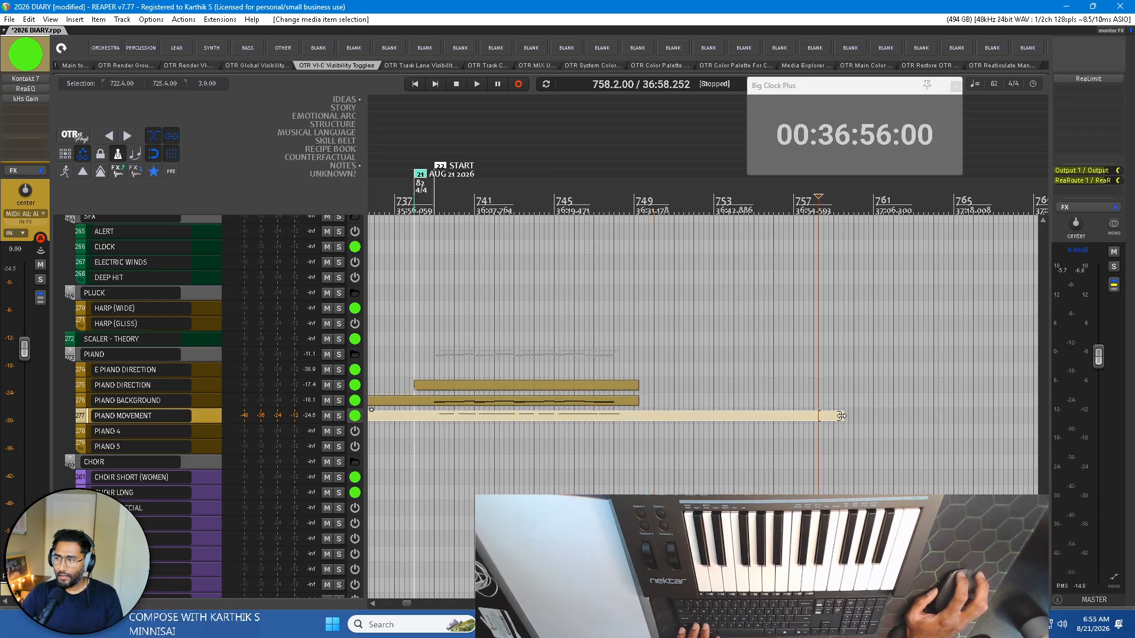
{"action": "left_click_drag", "start_coordinate": [841, 420], "coordinate": [637, 424]}
Trim the starts of the PIANO BACKGROUND and PIANO MOVEMENT items to the AUG 21 2026 marker at bar 738.
{"action": "scroll", "coordinate": [615, 424], "scroll_direction": "left", "scroll_amount": 2}
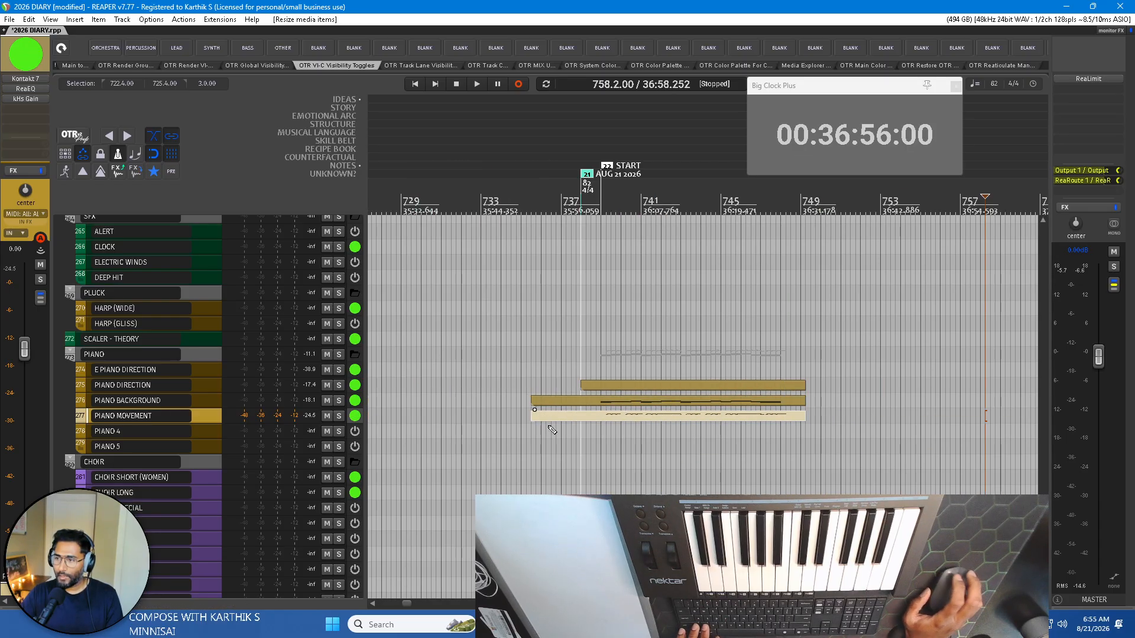
{"action": "left_click_drag", "start_coordinate": [504, 432], "coordinate": [581, 381]}
{"action": "left_click_drag", "start_coordinate": [526, 414], "coordinate": [582, 397]}
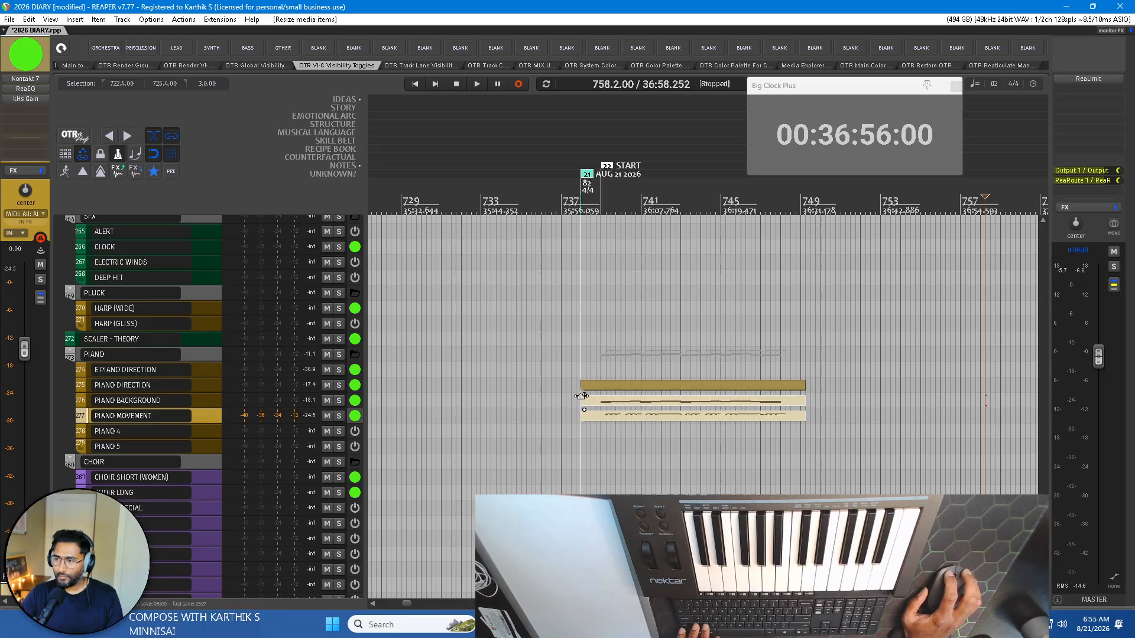
Open the PIANO BACKGROUND chord part for editing with bars 739 to 747 in view.
{"action": "left_click", "coordinate": [157, 387]}
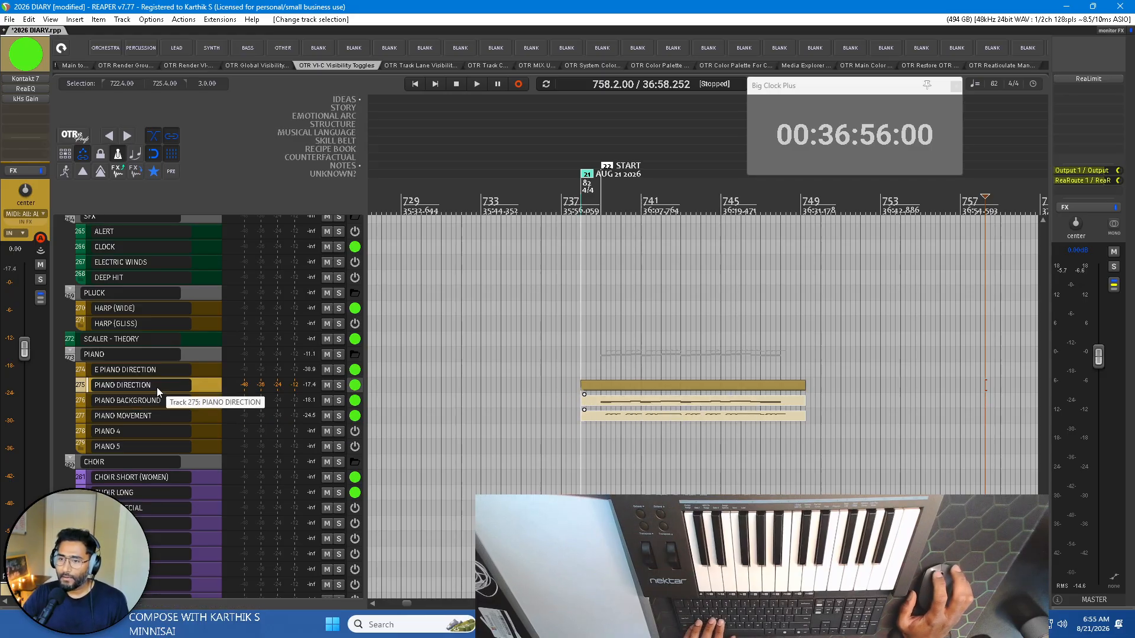
{"action": "left_click", "coordinate": [607, 386]}
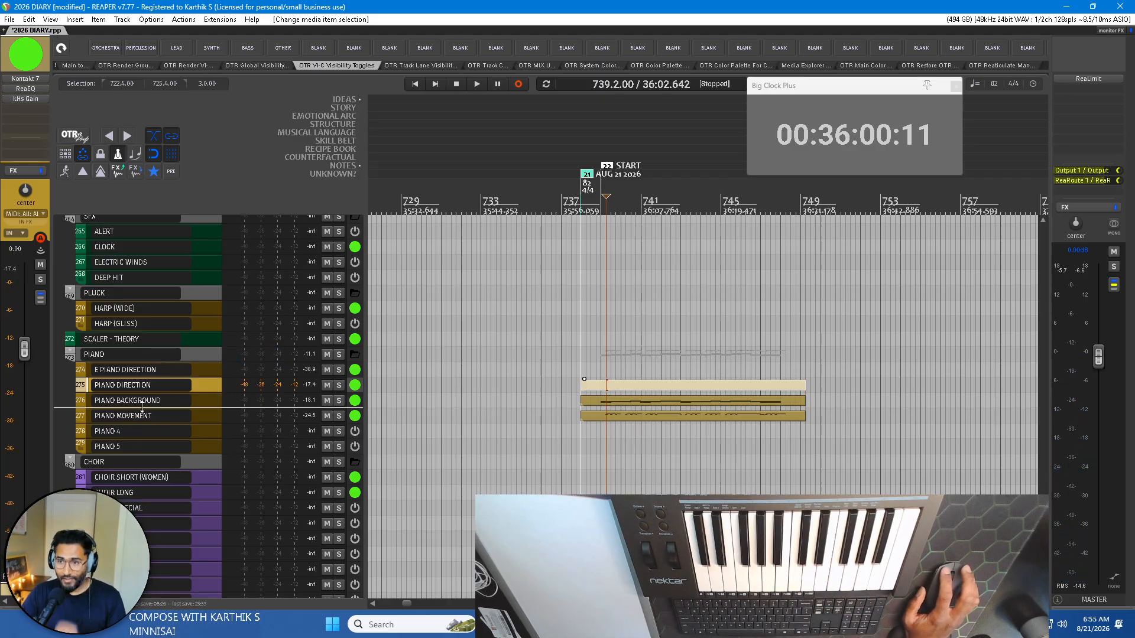
{"action": "double_click", "coordinate": [623, 386]}
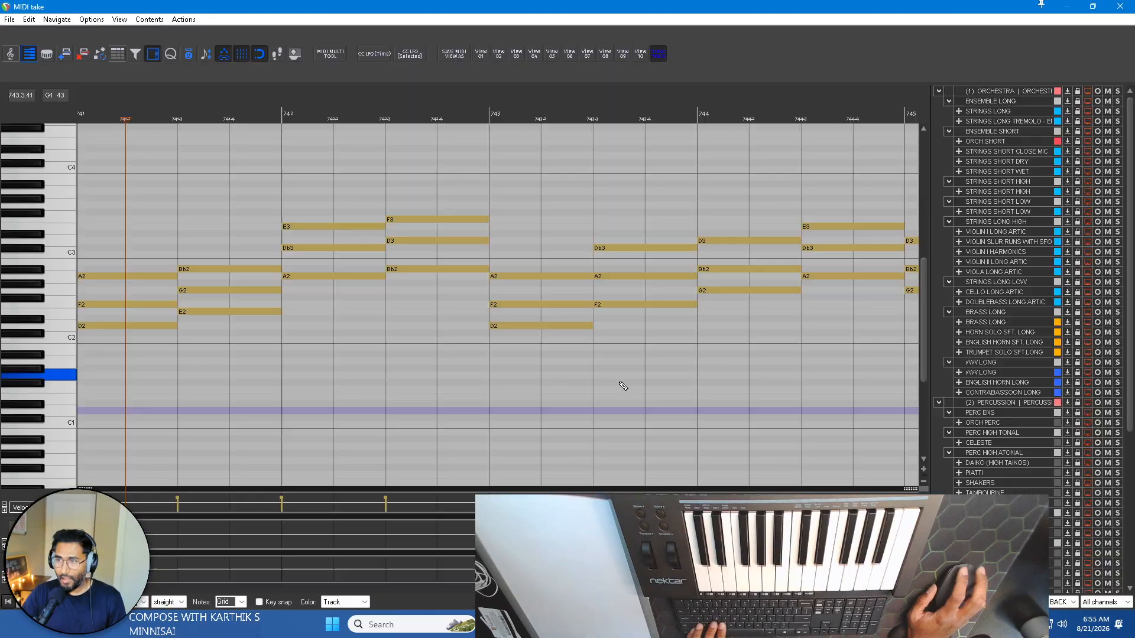
{"action": "scroll", "coordinate": [393, 322], "scroll_direction": "down", "scroll_amount": 6}
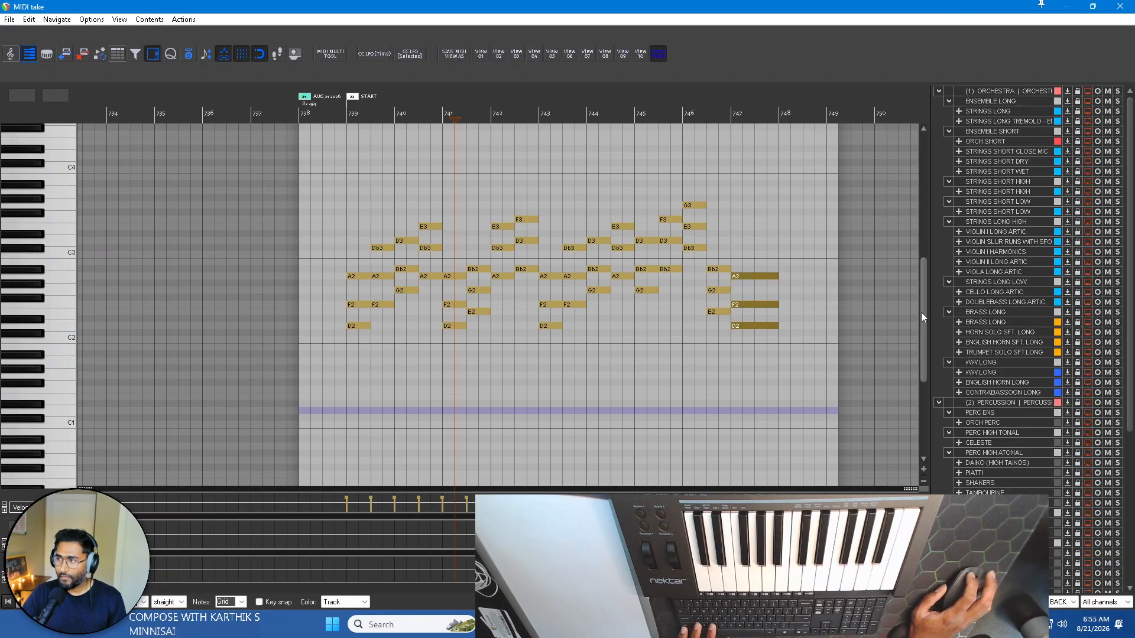
{"action": "mouse_move", "coordinate": [922, 312]}
{"action": "left_mouse_down"}
{"action": "mouse_move", "coordinate": [925, 354]}
{"action": "mouse_move", "coordinate": [924, 291]}
{"action": "left_mouse_up"}
{"action": "scroll", "coordinate": [489, 331], "scroll_direction": "up", "scroll_amount": 4}
{"action": "scroll", "coordinate": [369, 381], "scroll_direction": "down", "scroll_amount": 6}
{"action": "scroll", "coordinate": [473, 382], "scroll_direction": "up", "scroll_amount": 3}
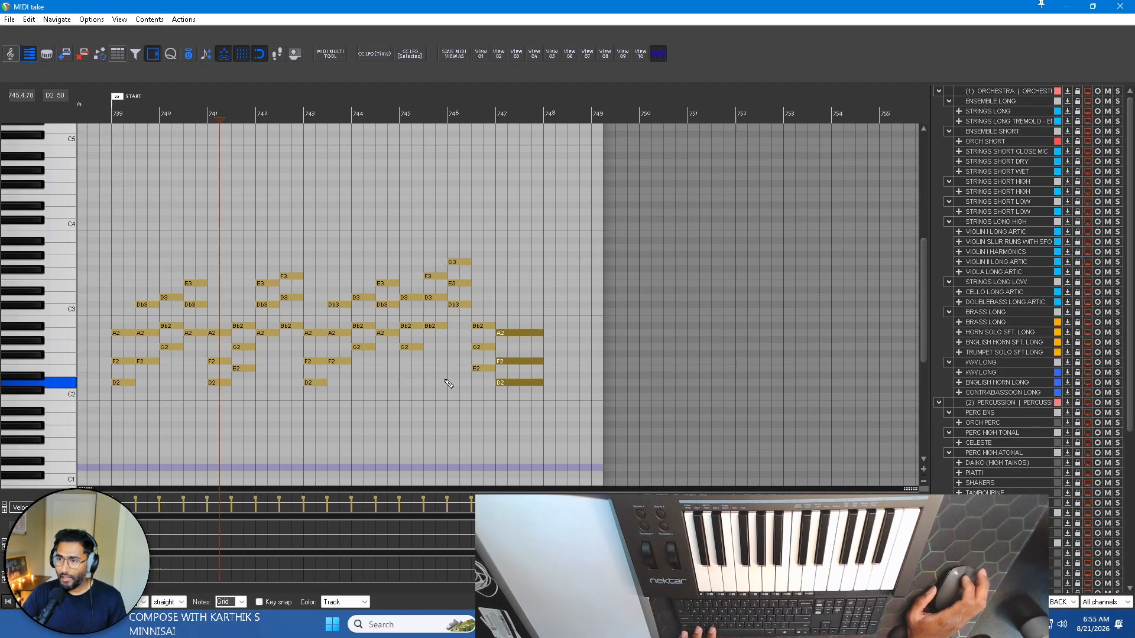
{"action": "scroll", "coordinate": [278, 372], "scroll_direction": "up", "scroll_amount": 2}
Select the lowest note of every chord in bars 739 to 742, from D2 to Bb2.
{"action": "left_click", "coordinate": [231, 382]}
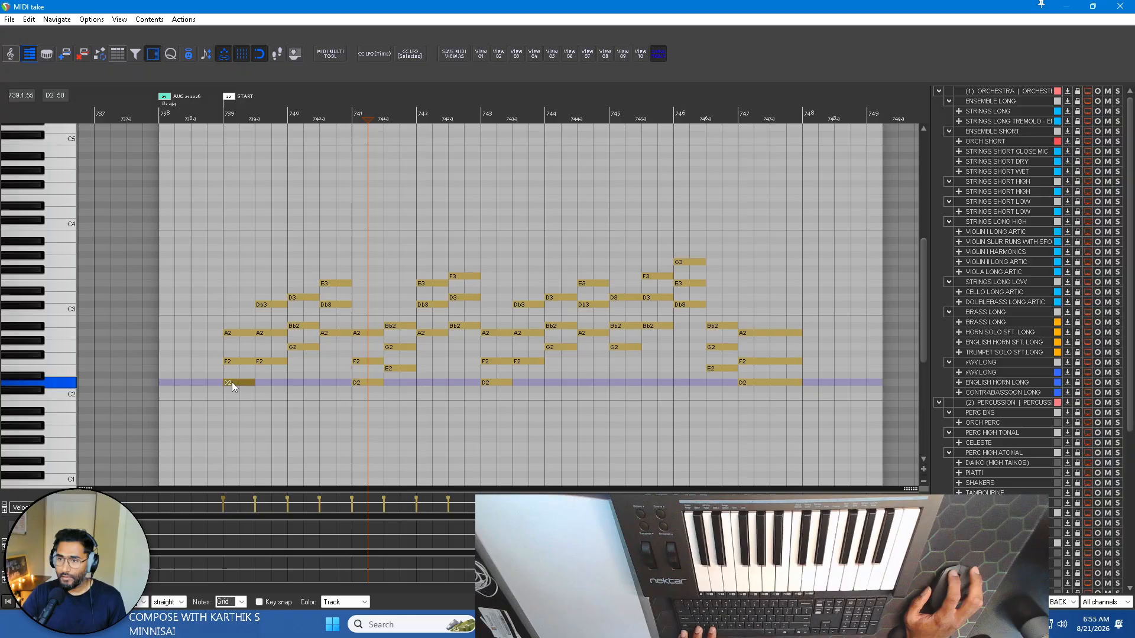
{"action": "left_click", "coordinate": [270, 362]}
{"action": "left_click", "coordinate": [303, 347], "text": "ctrl"}
{"action": "left_click", "coordinate": [334, 333], "text": "ctrl"}
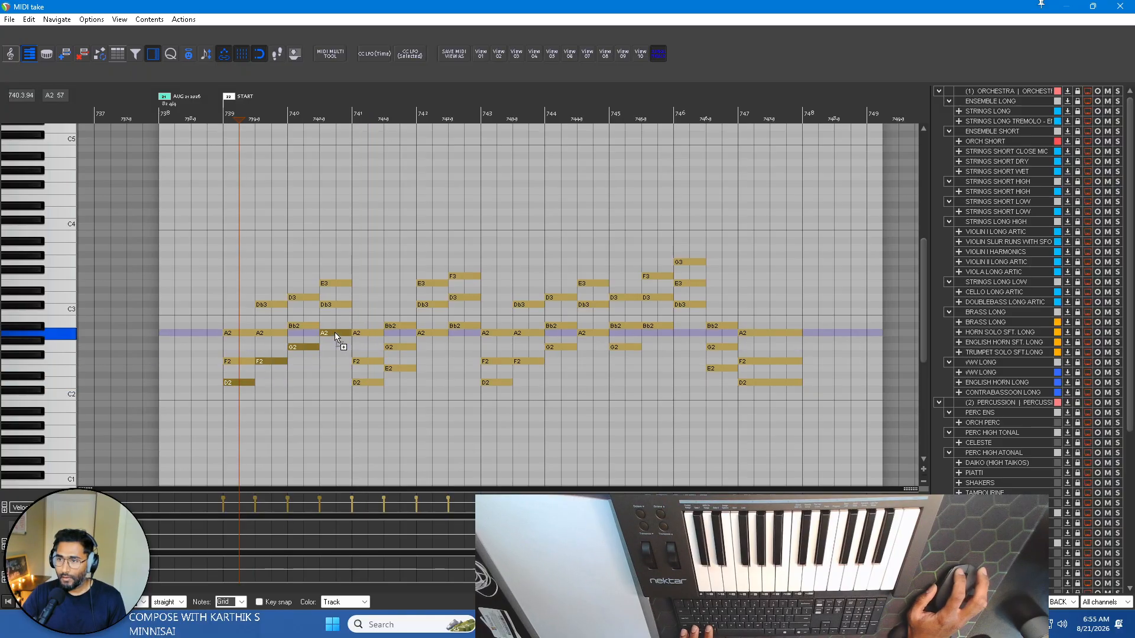
{"action": "left_click", "coordinate": [371, 381], "text": "ctrl"}
{"action": "left_click", "coordinate": [403, 368], "text": "ctrl"}
{"action": "left_click", "coordinate": [428, 332], "text": "ctrl"}
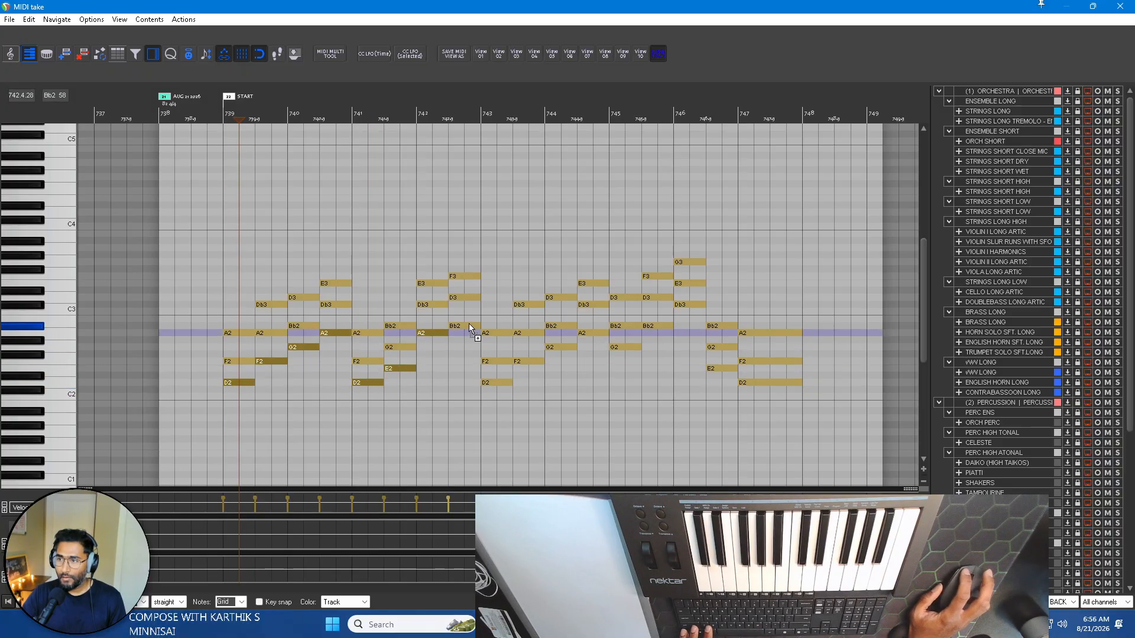
{"action": "left_click", "coordinate": [470, 326], "text": "ctrl"}
Add the lowest chord notes of bars 743 to 747 to the selection, copy all the bass notes and close the editor.
{"action": "left_click", "coordinate": [497, 382], "text": "ctrl"}
{"action": "left_click", "coordinate": [530, 361], "text": "ctrl"}
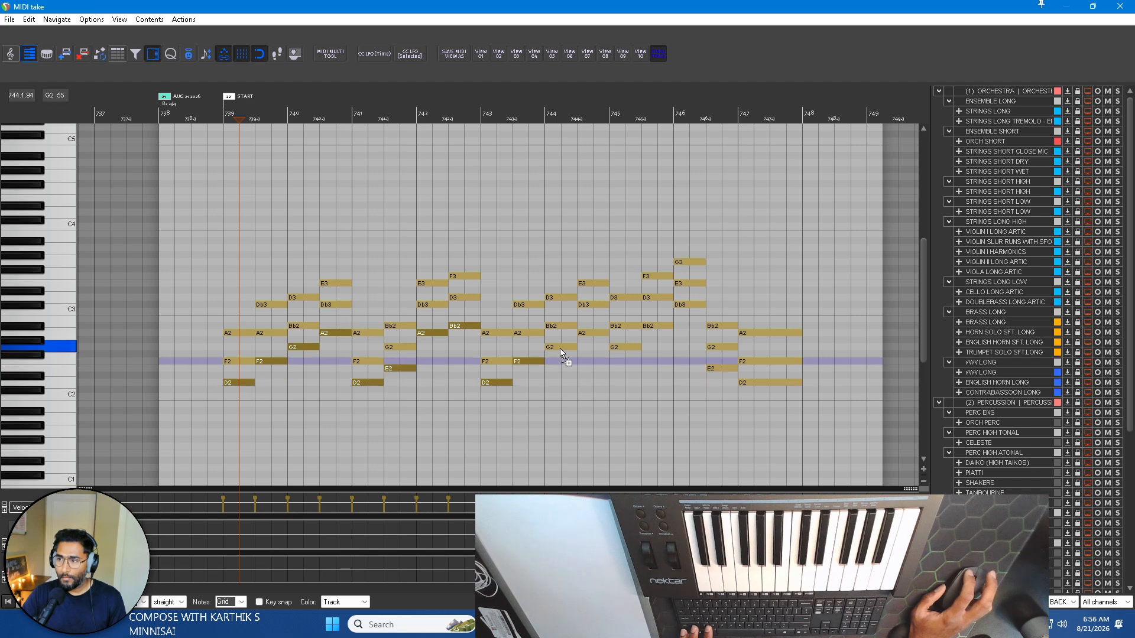
{"action": "left_click", "coordinate": [561, 347], "text": "ctrl"}
{"action": "left_click", "coordinate": [592, 333], "text": "ctrl"}
{"action": "left_click", "coordinate": [626, 347], "text": "ctrl"}
{"action": "left_click", "coordinate": [657, 326], "text": "ctrl"}
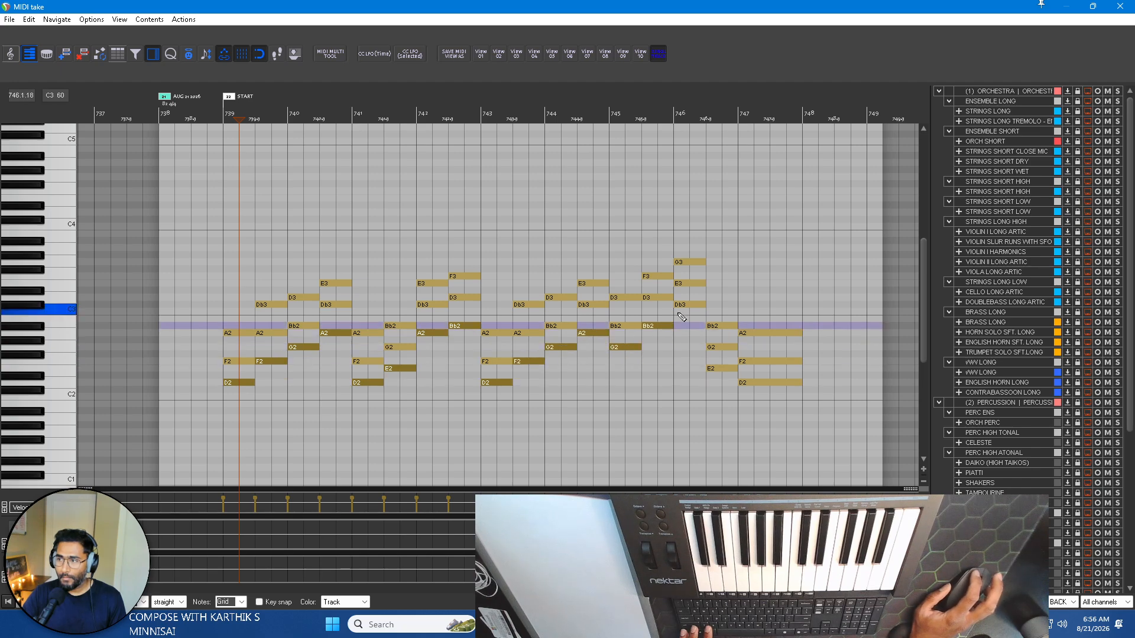
{"action": "left_click", "coordinate": [690, 304], "text": "ctrl"}
{"action": "left_click", "coordinate": [722, 369], "text": "ctrl"}
{"action": "left_click", "coordinate": [754, 382], "text": "ctrl"}
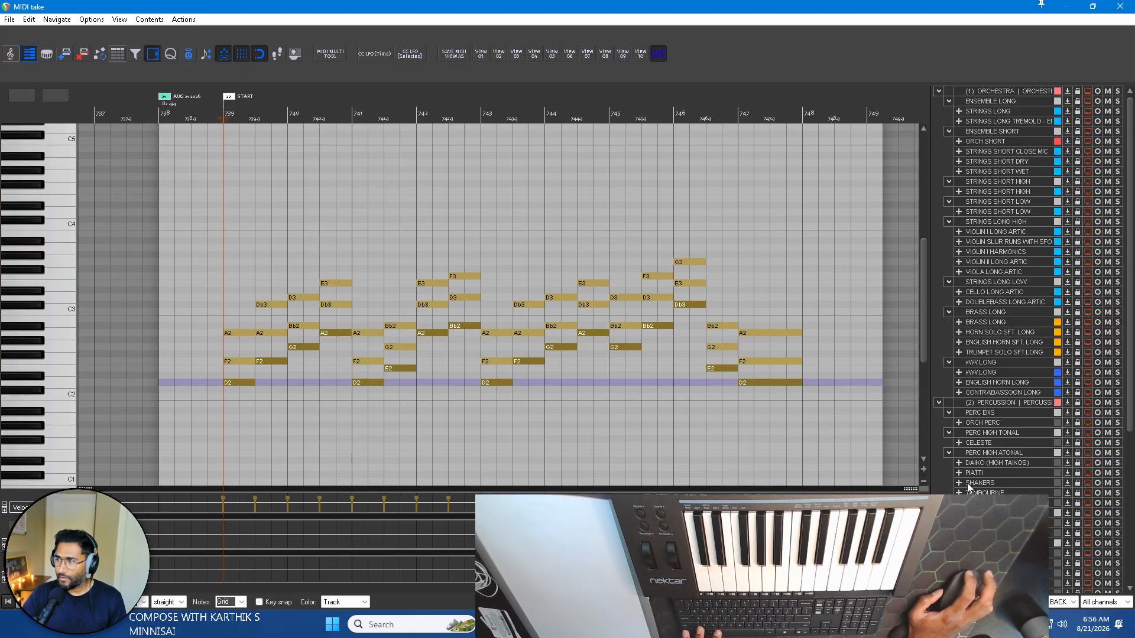
{"action": "scroll", "coordinate": [967, 483], "scroll_direction": "down", "scroll_amount": 8}
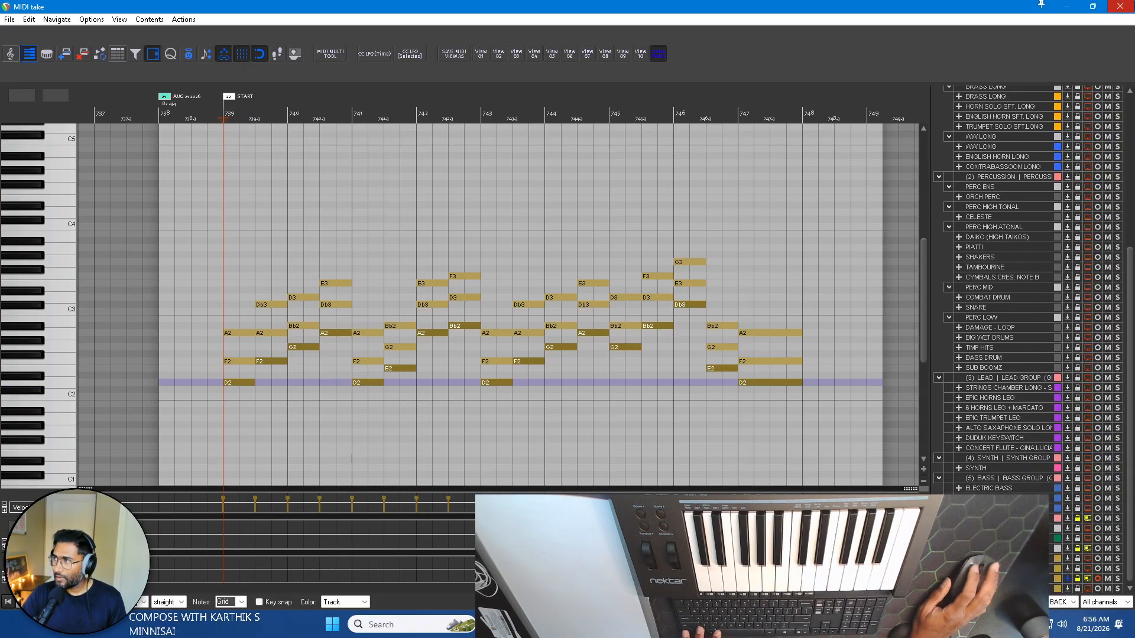
{"action": "left_click", "coordinate": [1121, 6]}
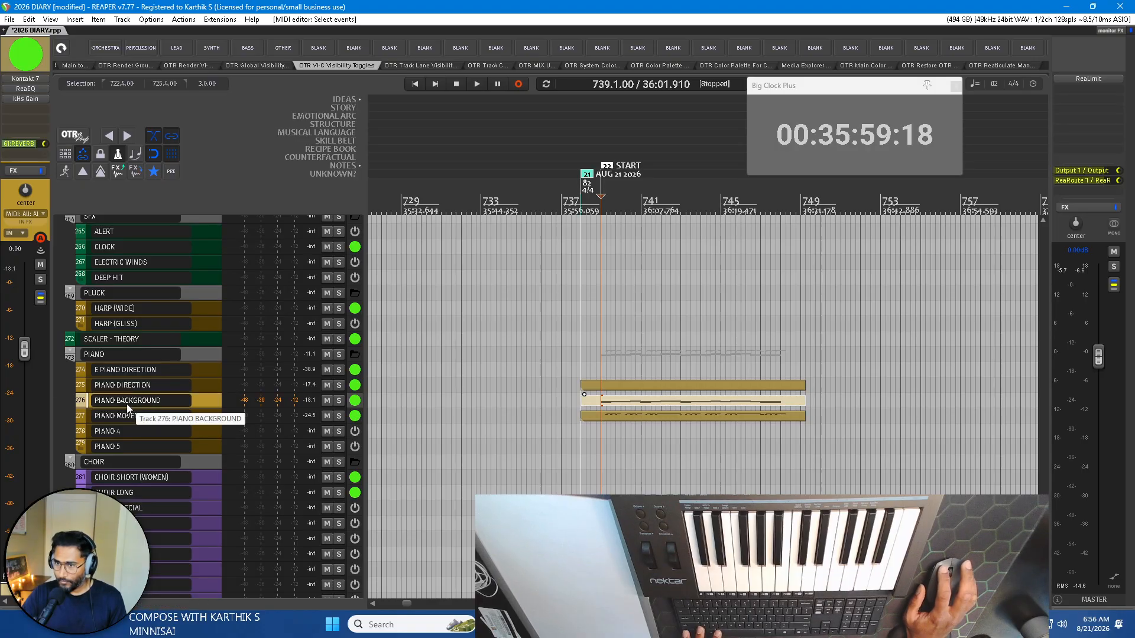
Rename the PIANO 4 track as PIANO BASS, switch it on and close its instrument window.
{"action": "left_click", "coordinate": [129, 434]}
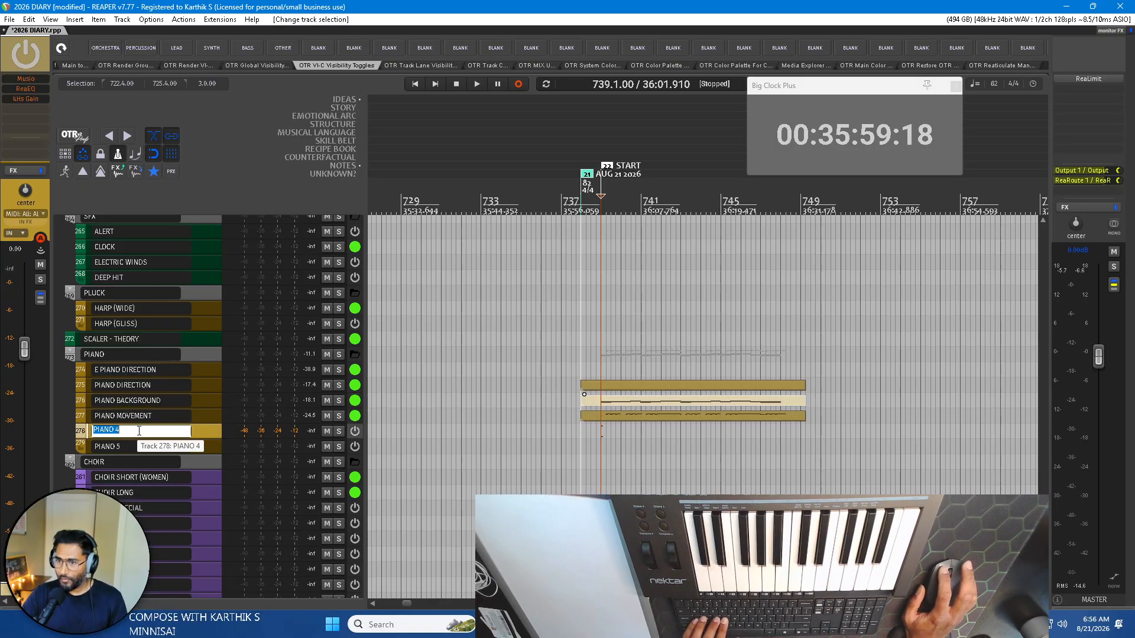
{"action": "double_click", "coordinate": [139, 431]}
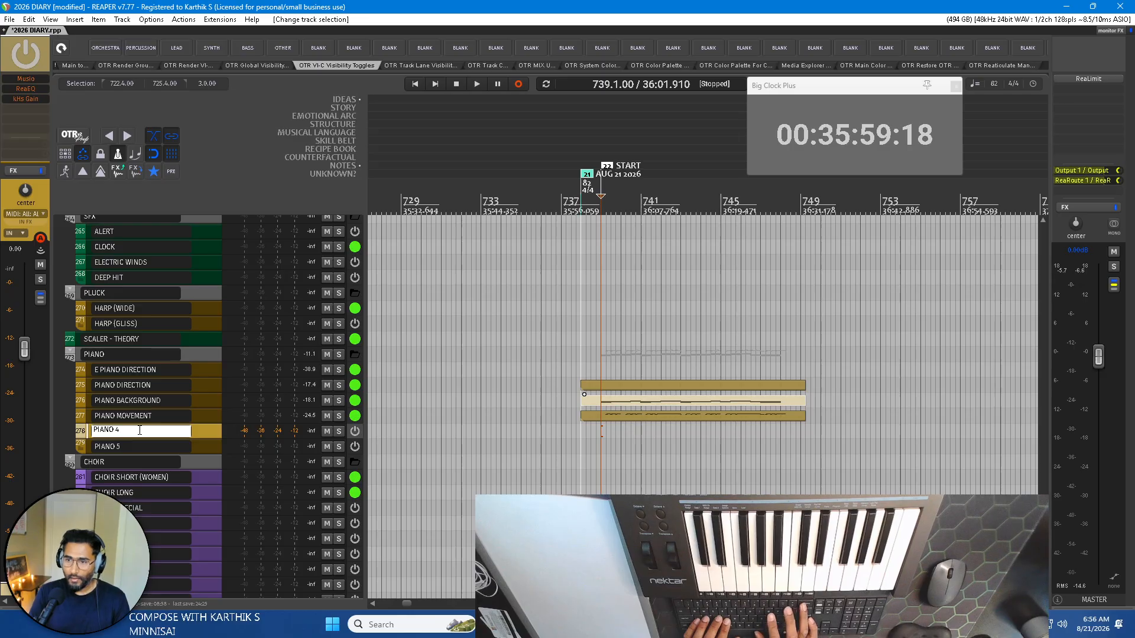
{"action": "key", "text": "BackSpace"}
{"action": "type", "text": "BASS"}
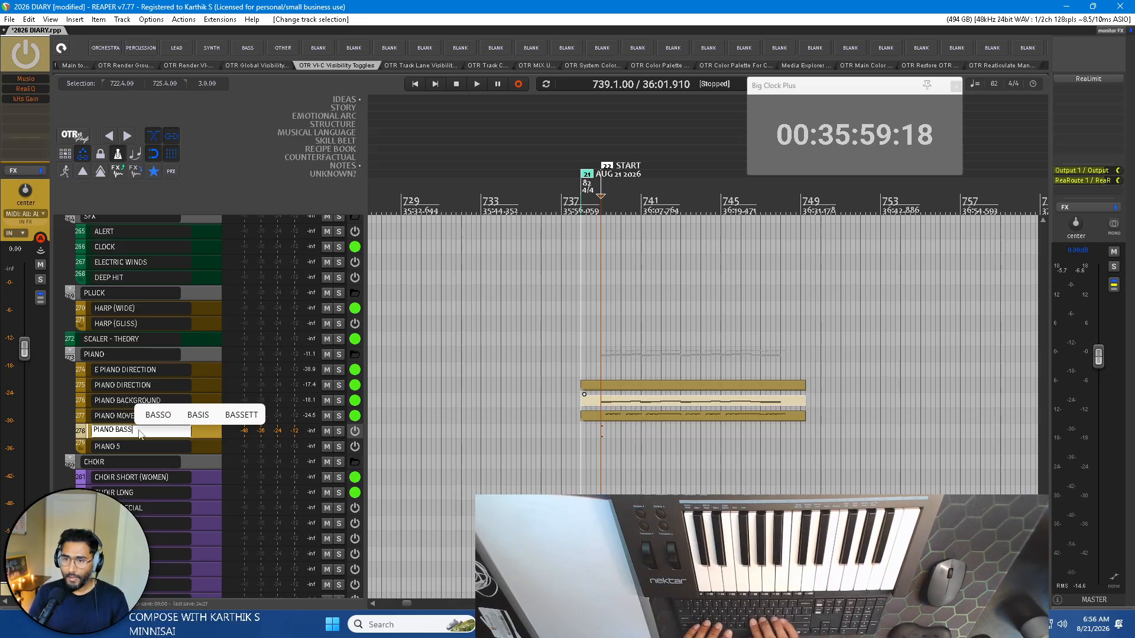
{"action": "key", "text": "Return"}
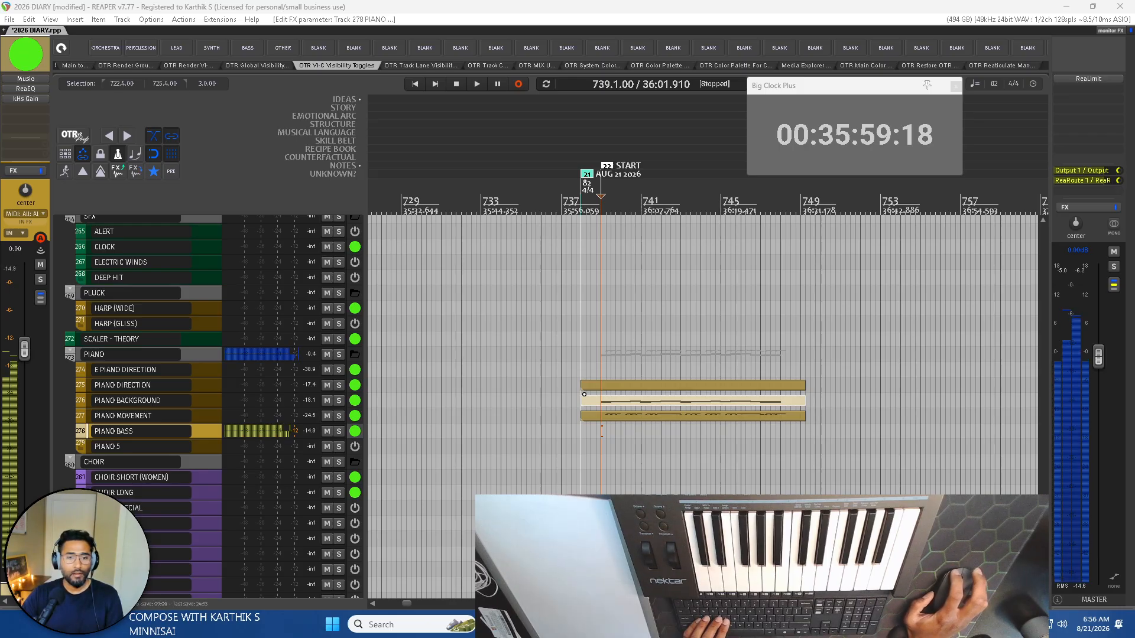
{"action": "key", "text": "Escape"}
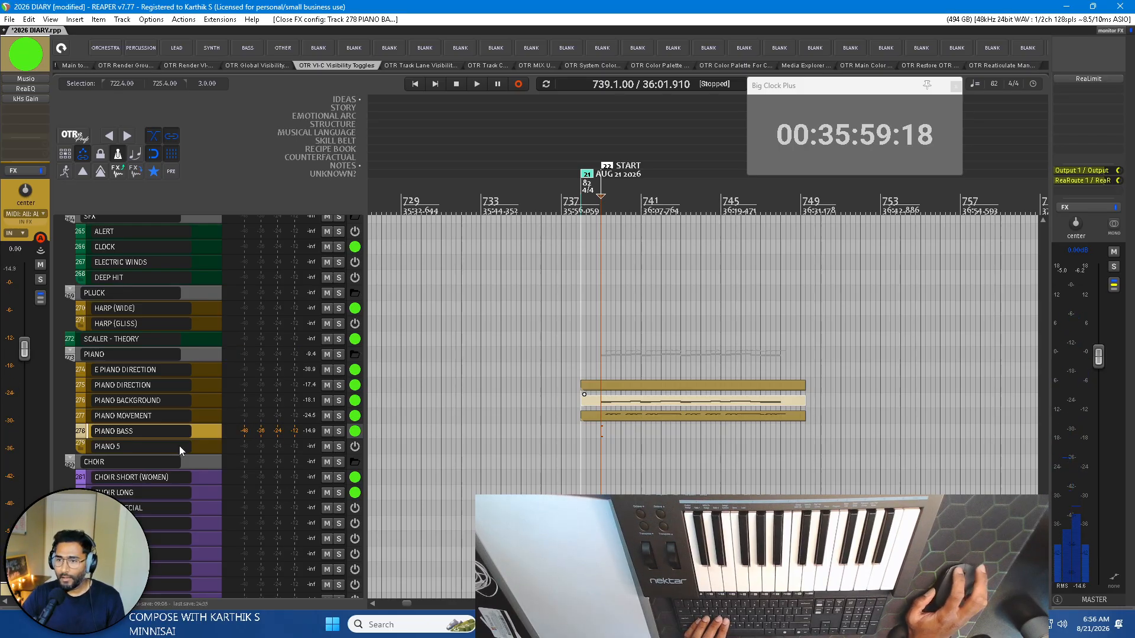
Draw an empty MIDI item on PIANO BASS from about bar 737 to 751 and open it for editing.
{"action": "left_click_drag", "start_coordinate": [567, 431], "coordinate": [863, 429]}
{"action": "left_click", "coordinate": [633, 436]}
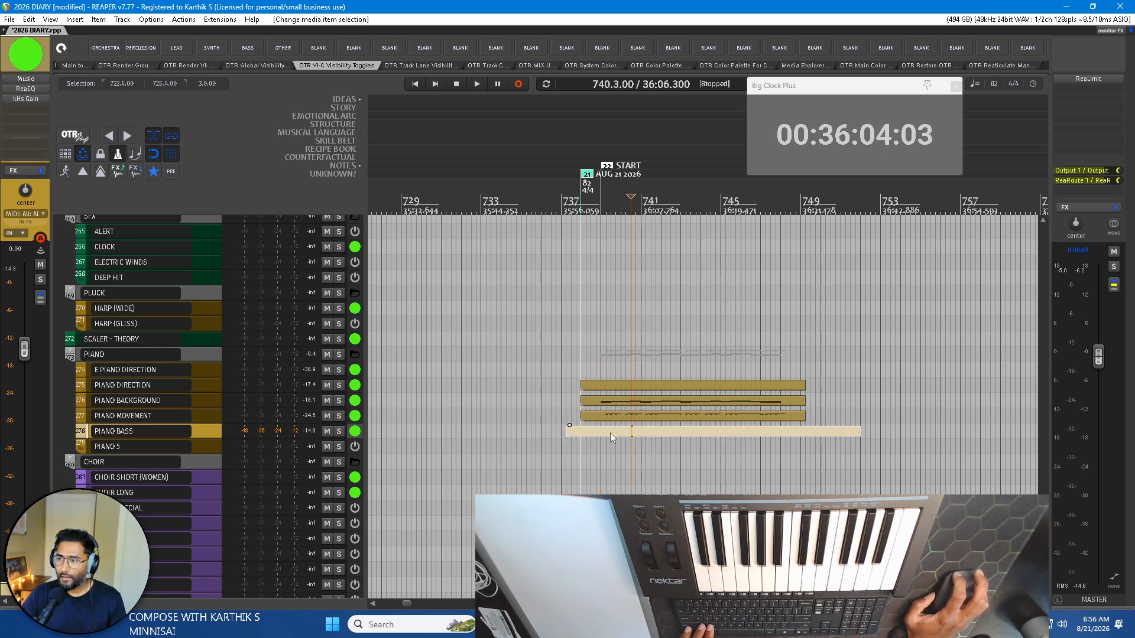
{"action": "double_click", "coordinate": [610, 433]}
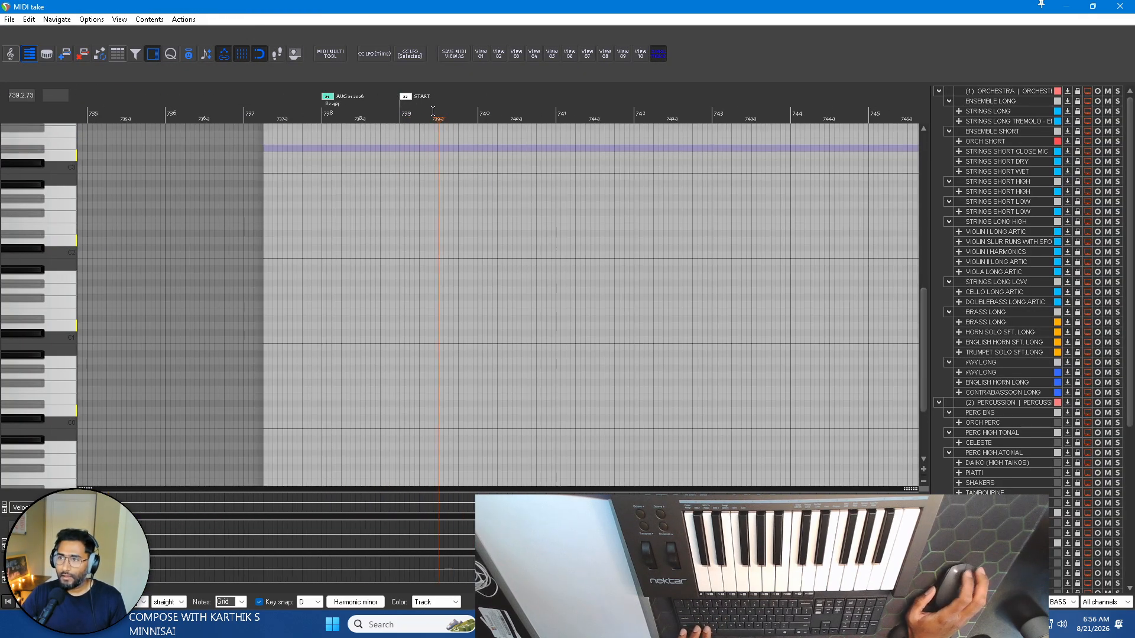
Paste the copied bass notes into the PIANO BASS item starting at bar 739.
{"action": "left_click", "coordinate": [395, 110]}
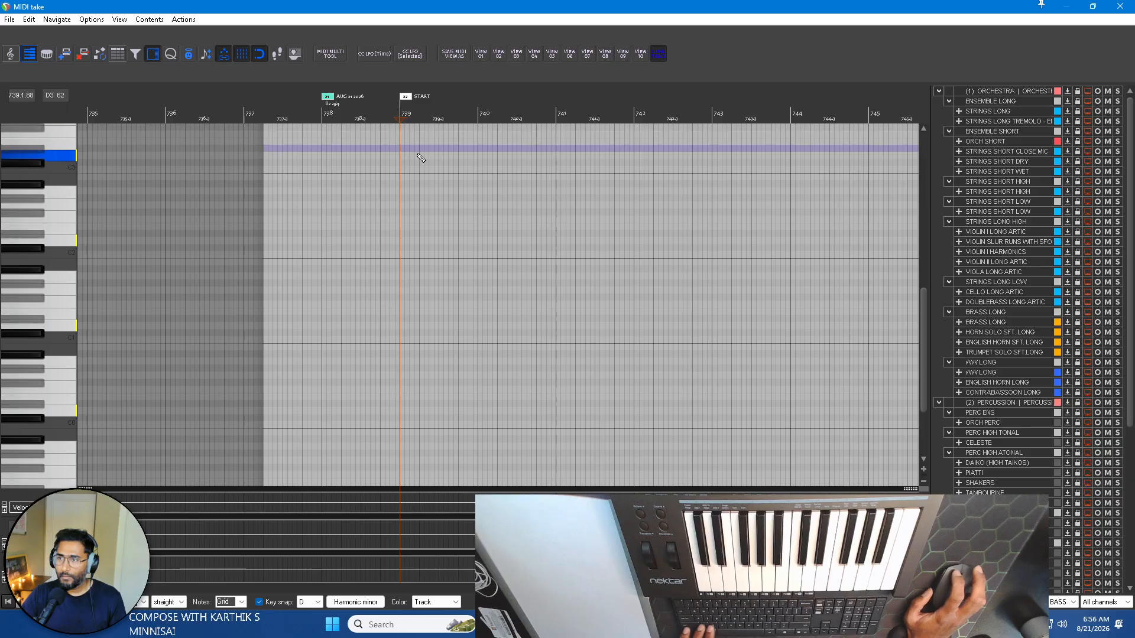
{"action": "scroll", "coordinate": [402, 155], "scroll_direction": "up", "scroll_amount": 3}
{"action": "key", "text": "ctrl+v"}
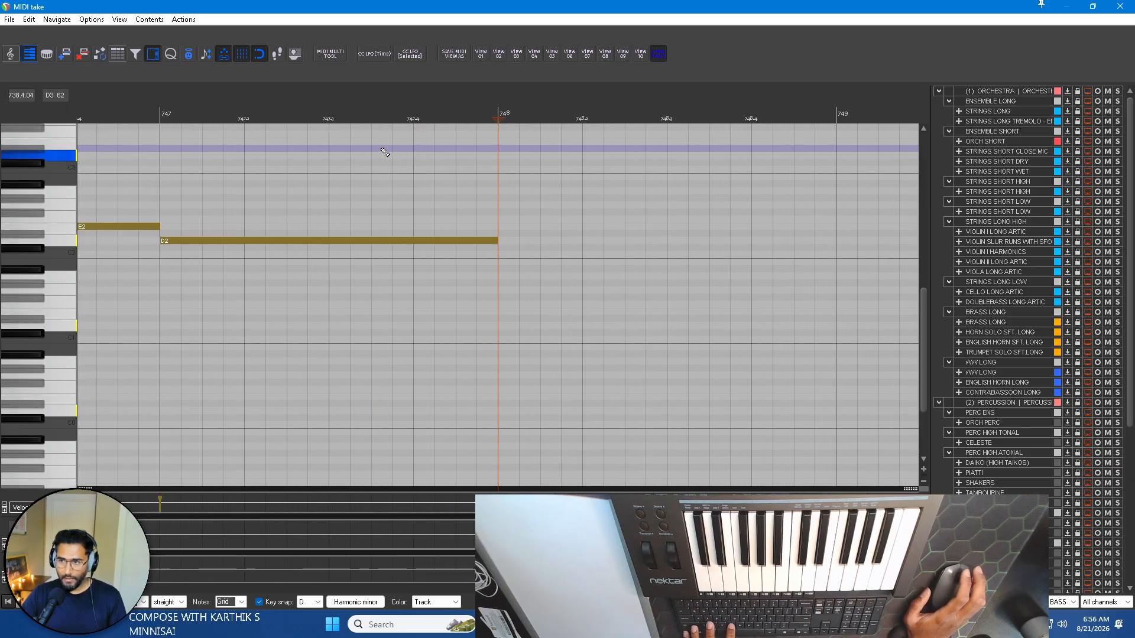
{"action": "scroll", "coordinate": [418, 181], "scroll_direction": "down", "scroll_amount": 3}
{"action": "scroll", "coordinate": [354, 181], "scroll_direction": "left", "scroll_amount": 2}
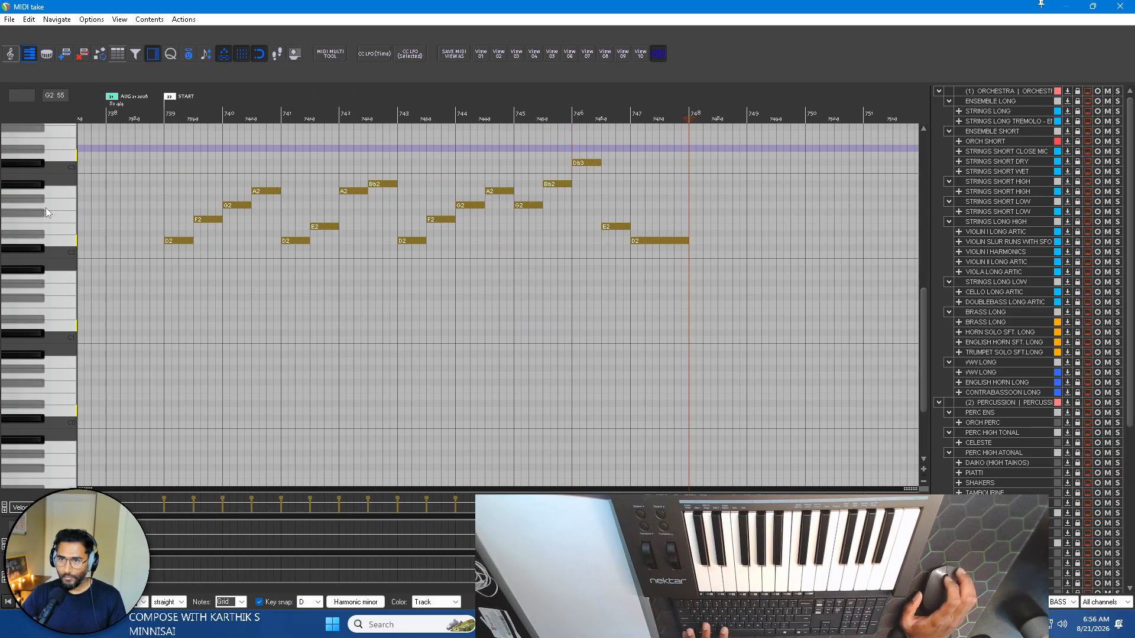
Lower all the pasted bass notes by one octave so the line starts on D1.
{"action": "scroll", "coordinate": [47, 213], "scroll_direction": "up", "scroll_amount": 2}
{"action": "left_click_drag", "start_coordinate": [119, 183], "coordinate": [756, 338]}
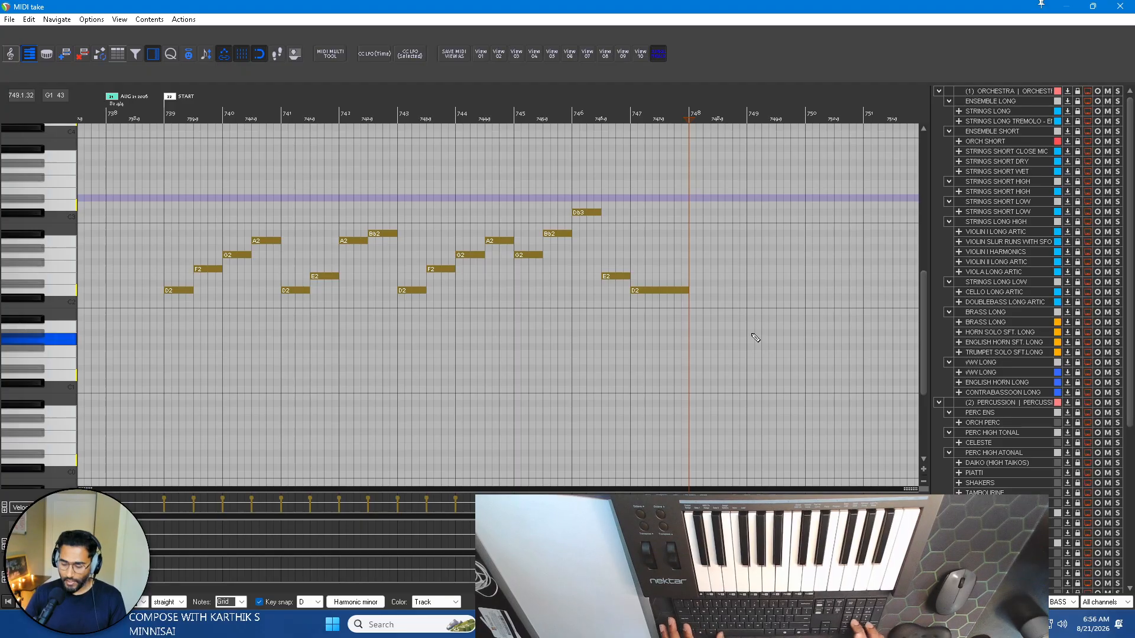
{"action": "key", "text": "ctrl+Down"}
{"action": "key", "text": "alt+KP_2"}
{"action": "key", "text": "alt+KP_8"}
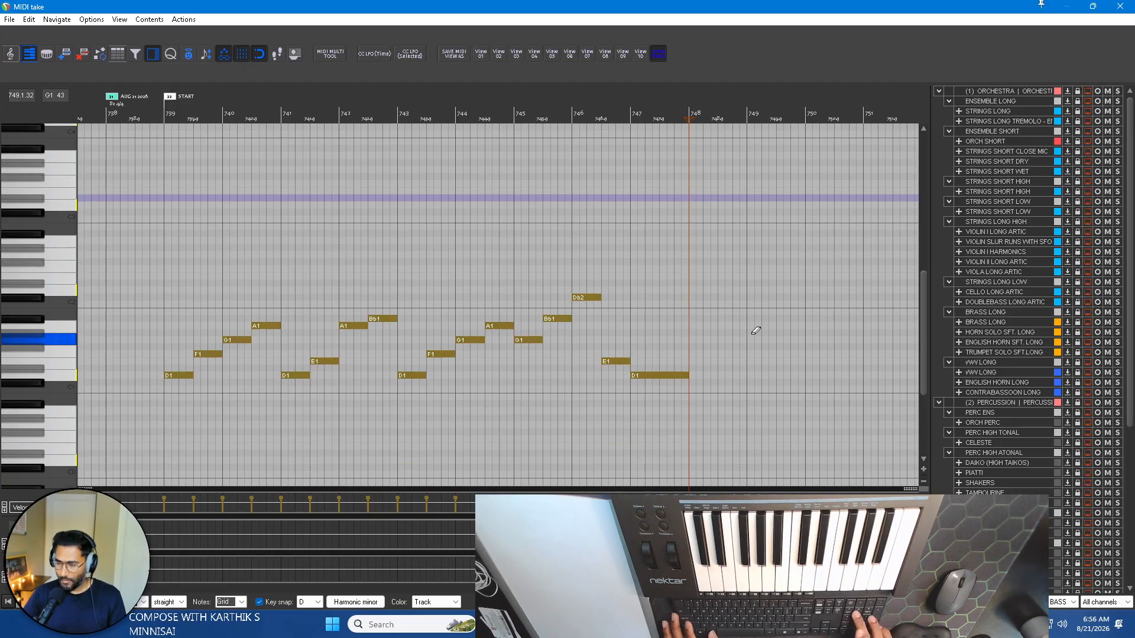
Play the bass line with the other piano parts from just before bar 739.
{"action": "left_click", "coordinate": [148, 112]}
{"action": "key", "text": "space"}
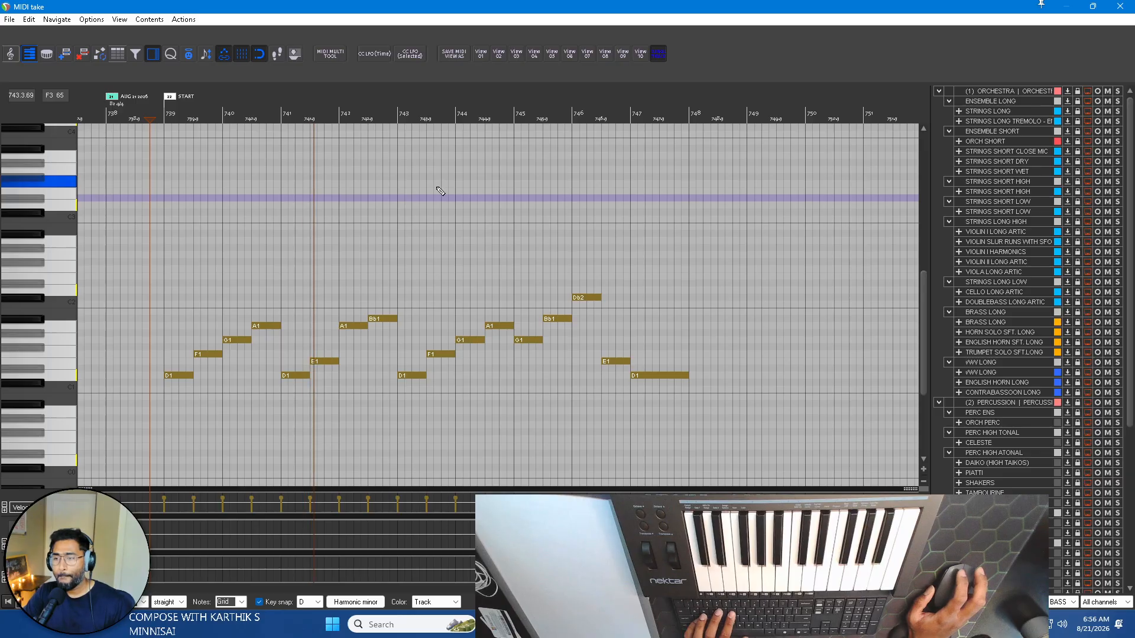
{"action": "scroll", "coordinate": [192, 315], "scroll_direction": "up", "scroll_amount": 2}
{"action": "scroll", "coordinate": [192, 317], "scroll_direction": "down", "scroll_amount": 1}
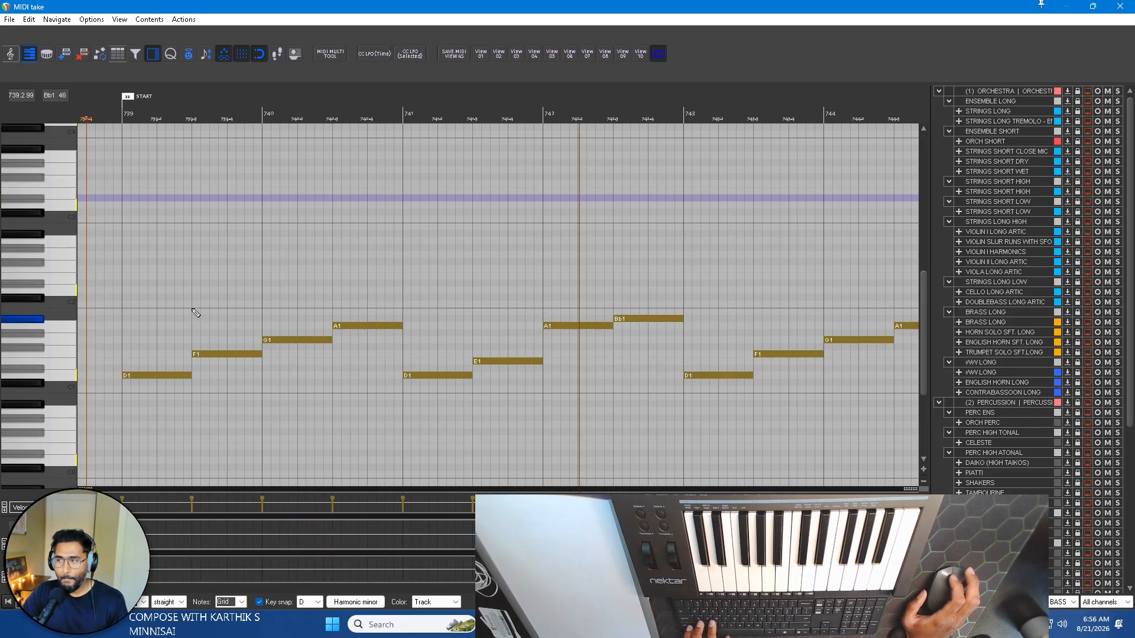
Leave the bass line's MIDI editor and check the routing settings of the PIANO BASS track.
{"action": "left_click", "coordinate": [1132, 3]}
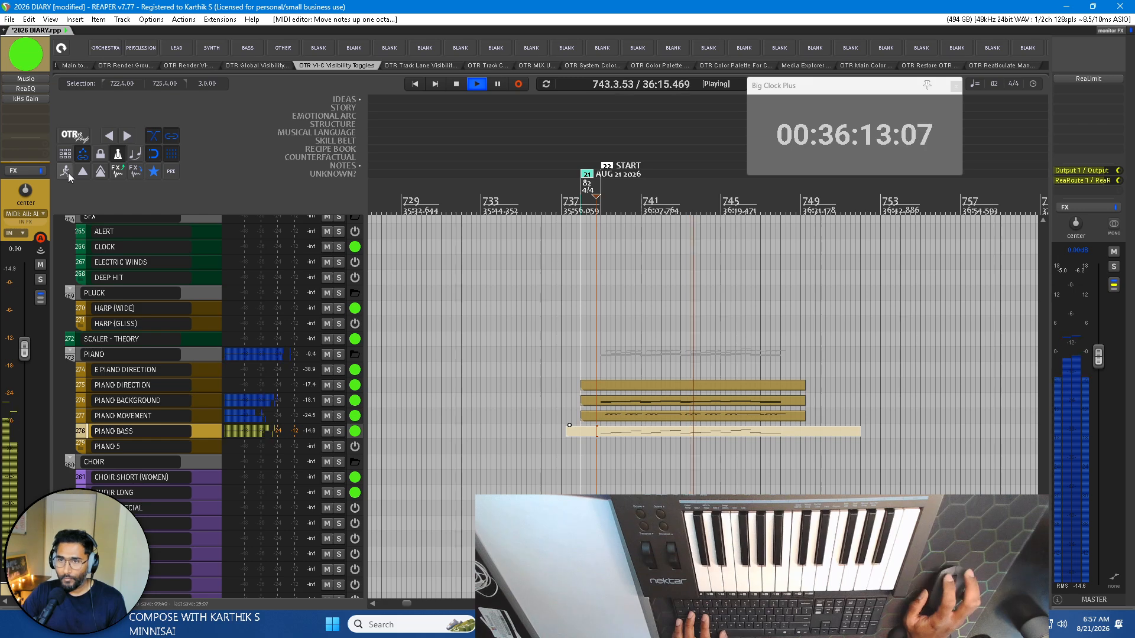
{"action": "left_click", "coordinate": [40, 299]}
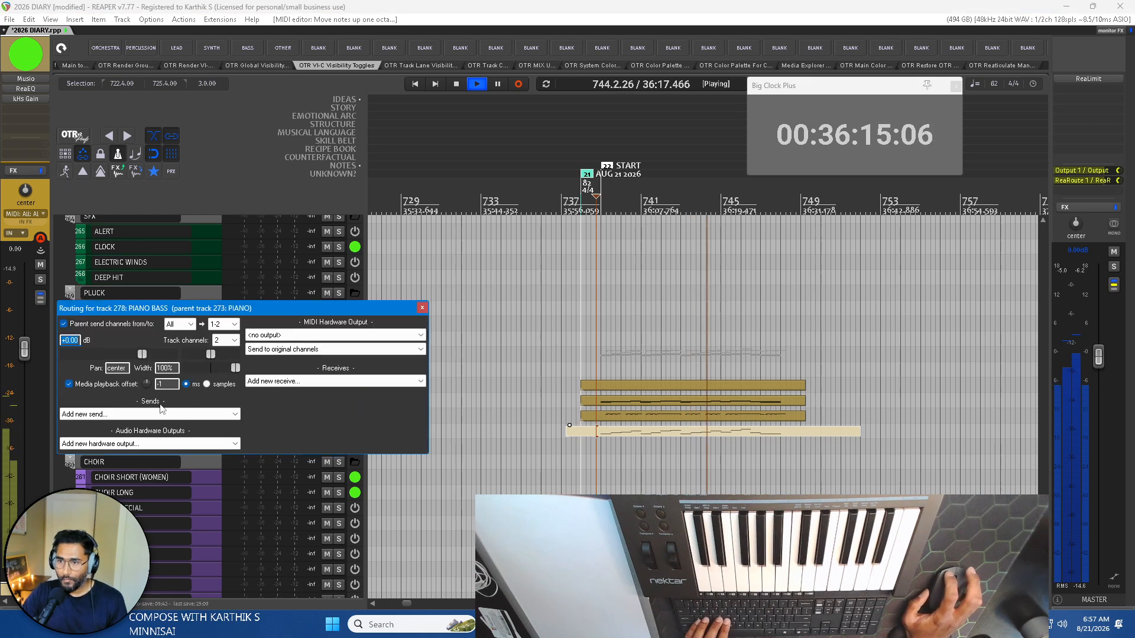
{"action": "left_click", "coordinate": [422, 308]}
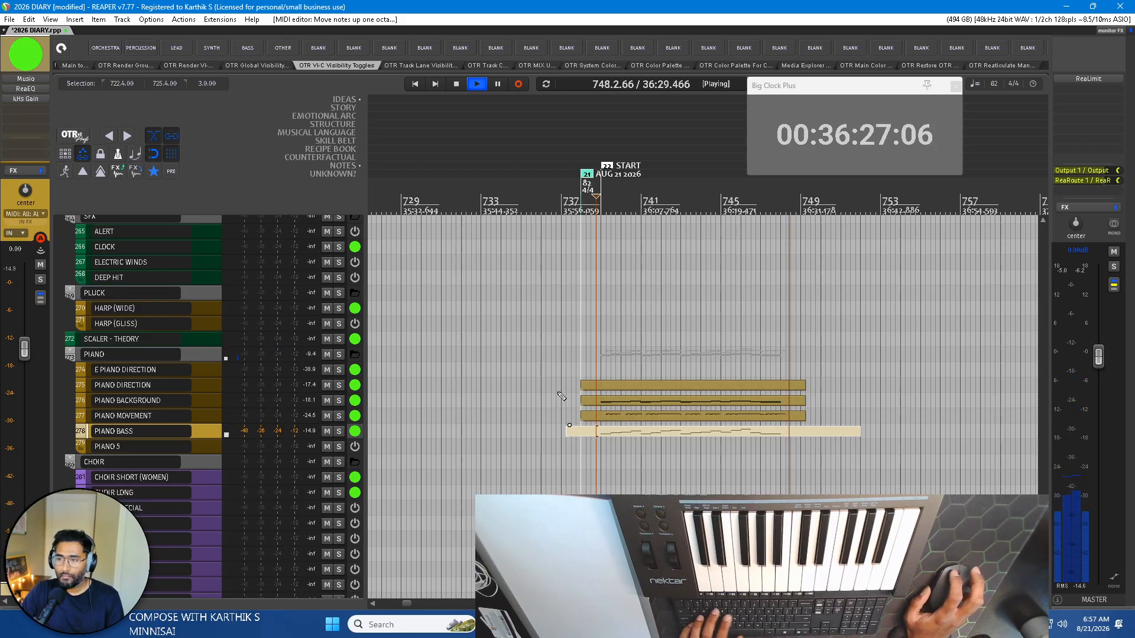
Select the PIANO DIRECTION track, stop playback and select the track's MIDI item near bar 740.
{"action": "left_click", "coordinate": [157, 389]}
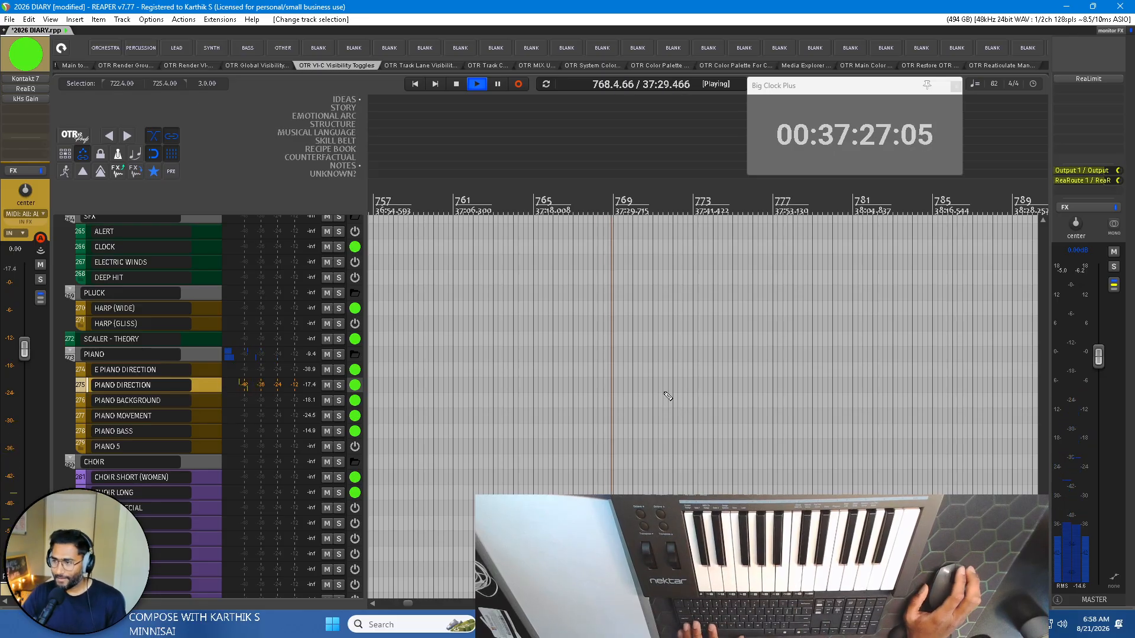
{"action": "key", "text": "space"}
{"action": "scroll", "coordinate": [436, 355], "scroll_direction": "down", "scroll_amount": 5}
{"action": "scroll", "coordinate": [437, 354], "scroll_direction": "up", "scroll_amount": 5}
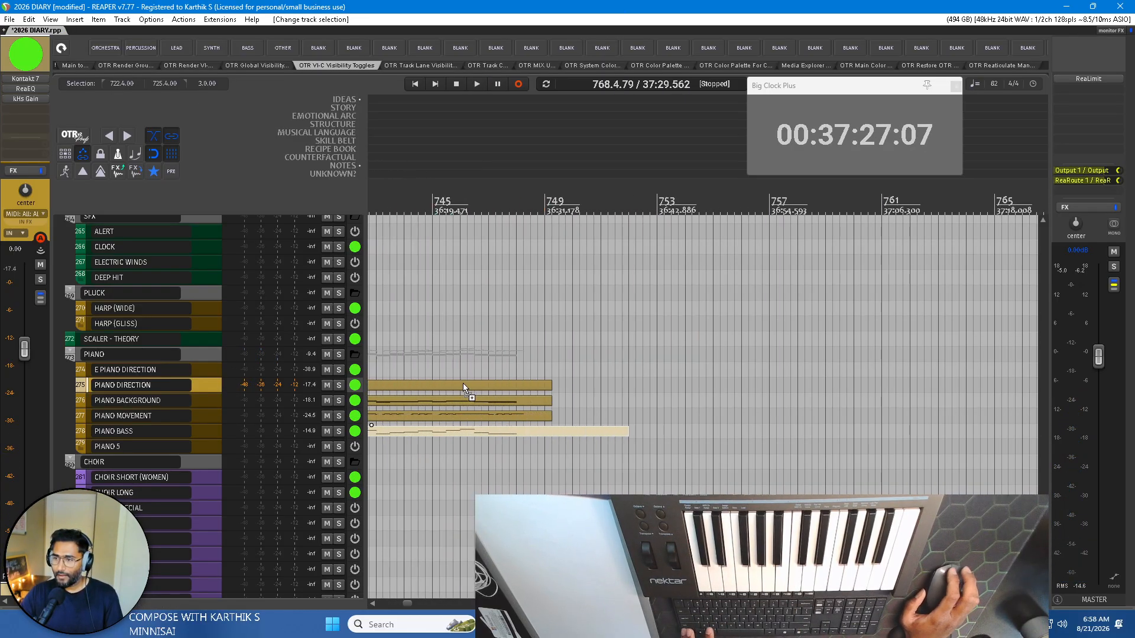
{"action": "left_click", "coordinate": [648, 389]}
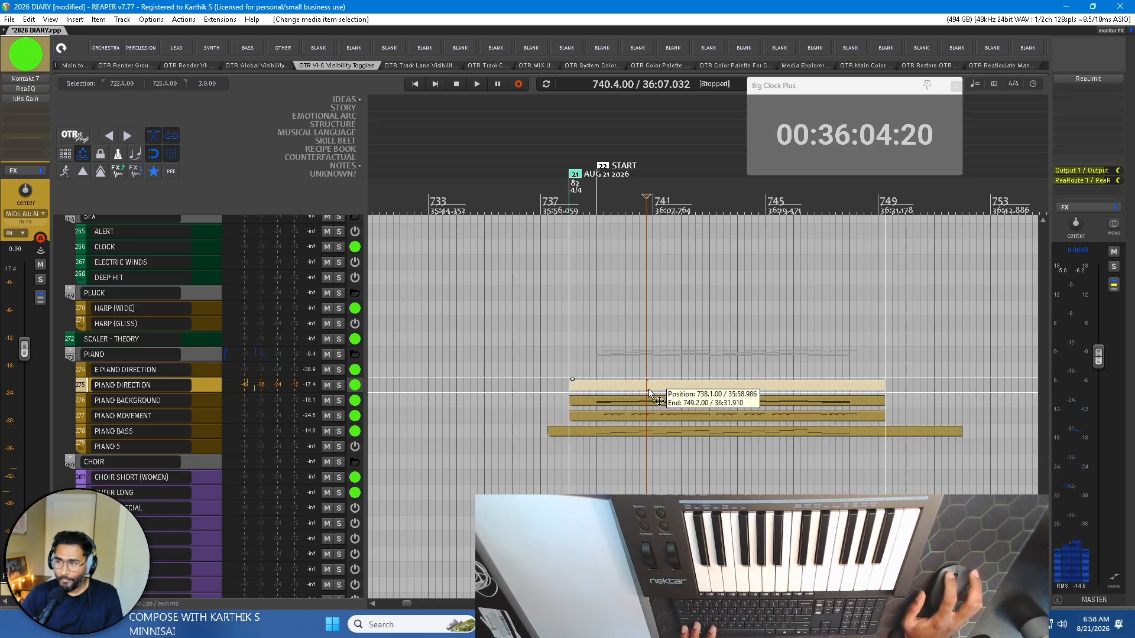
Open the PIANO DIRECTION item for MIDI editing with the other piano parts' notes shown behind it.
{"action": "double_click", "coordinate": [648, 389]}
{"action": "scroll", "coordinate": [512, 237], "scroll_direction": "right", "scroll_amount": 2}
{"action": "left_click", "coordinate": [1120, 5]}
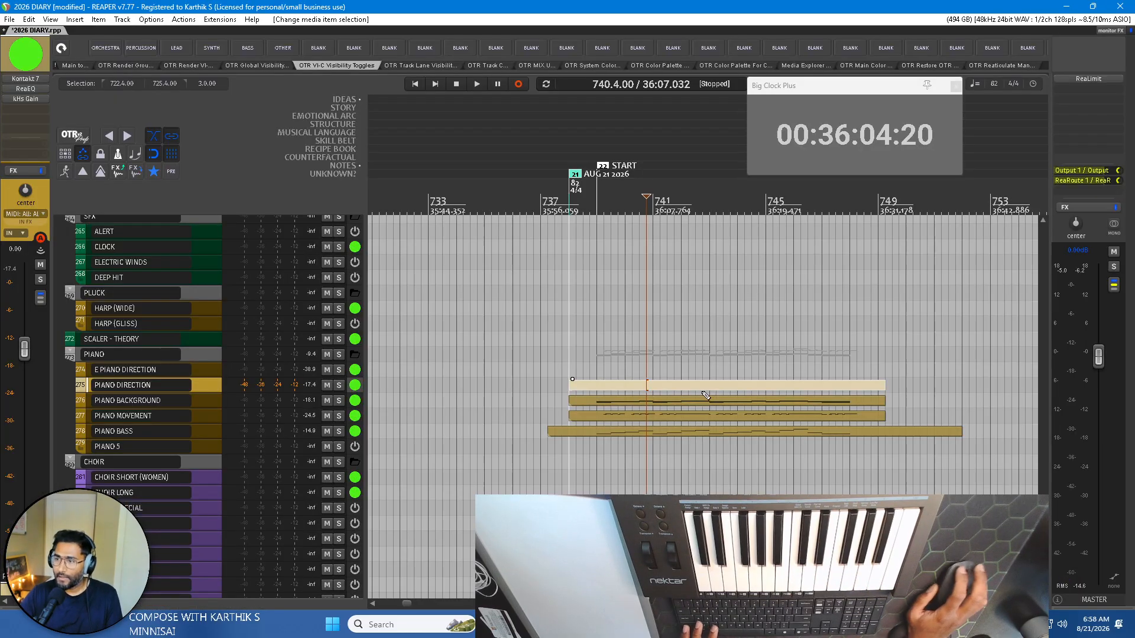
{"action": "key", "text": "ctrl+z"}
{"action": "left_click", "coordinate": [675, 389]}
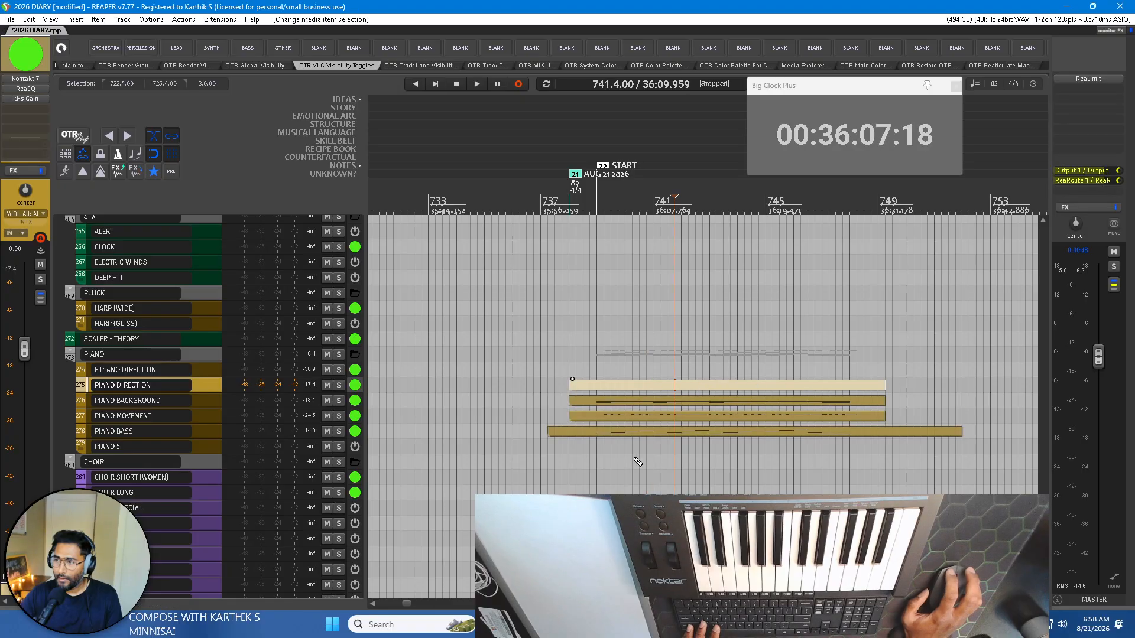
{"action": "left_click_drag", "start_coordinate": [634, 457], "coordinate": [687, 381]}
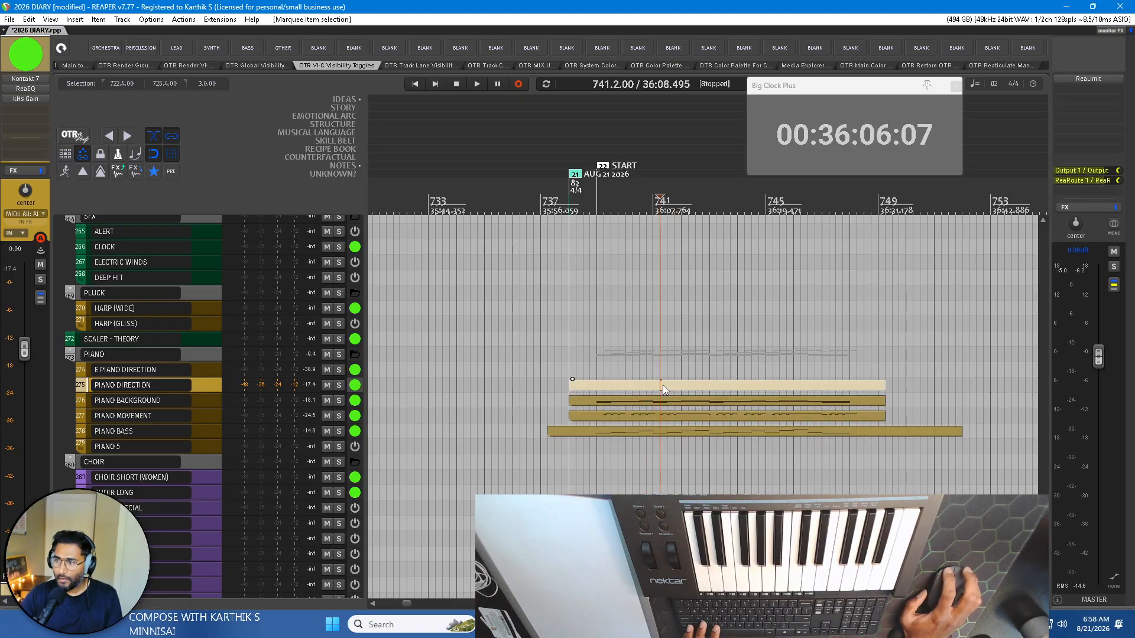
{"action": "double_click", "coordinate": [663, 387]}
{"action": "scroll", "coordinate": [70, 258], "scroll_direction": "up", "scroll_amount": 4}
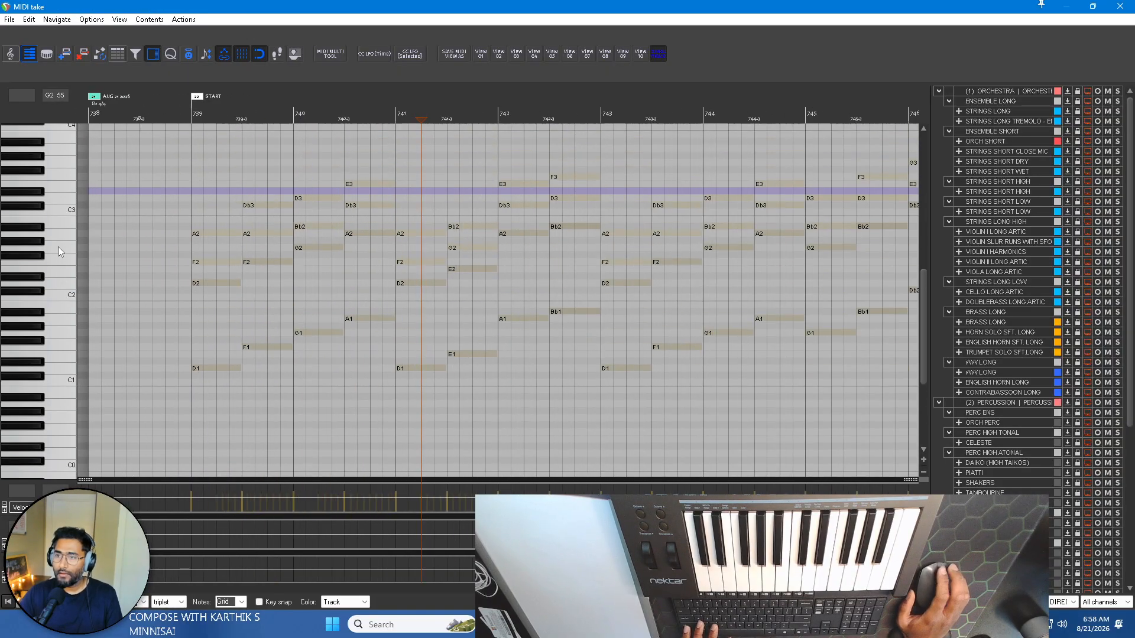
Record a trial melody into the PIANO DIRECTION item, playing over the other piano parts from bar 738.
{"action": "scroll", "coordinate": [253, 255], "scroll_direction": "down", "scroll_amount": 2}
{"action": "scroll", "coordinate": [217, 249], "scroll_direction": "up", "scroll_amount": 1}
{"action": "scroll", "coordinate": [45, 248], "scroll_direction": "up", "scroll_amount": 2}
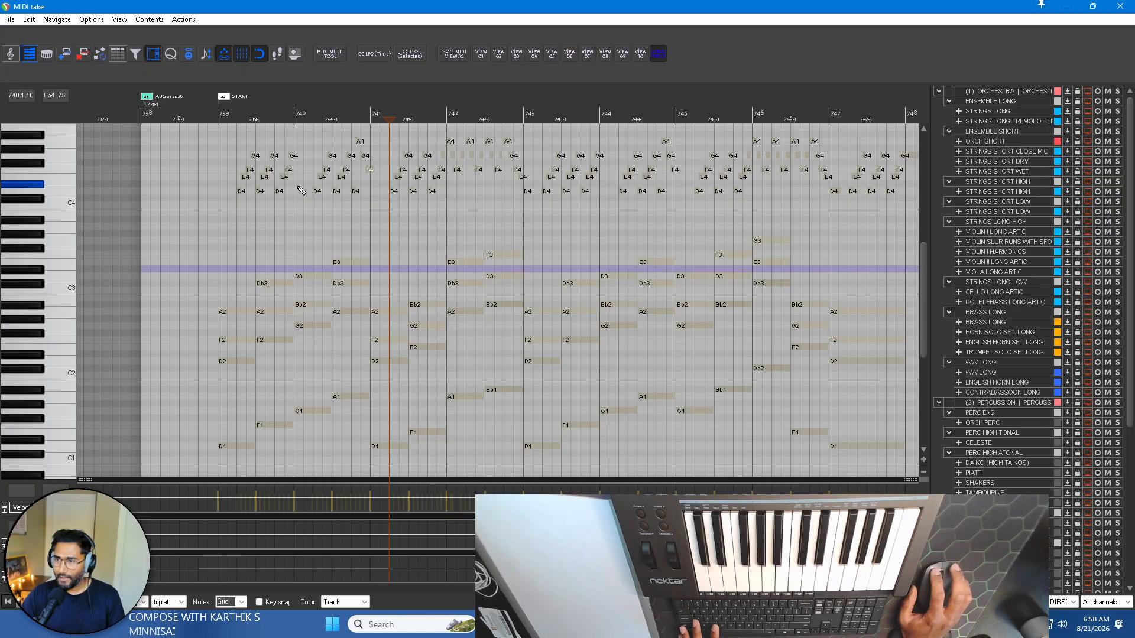
{"action": "scroll", "coordinate": [373, 228], "scroll_direction": "down", "scroll_amount": 3}
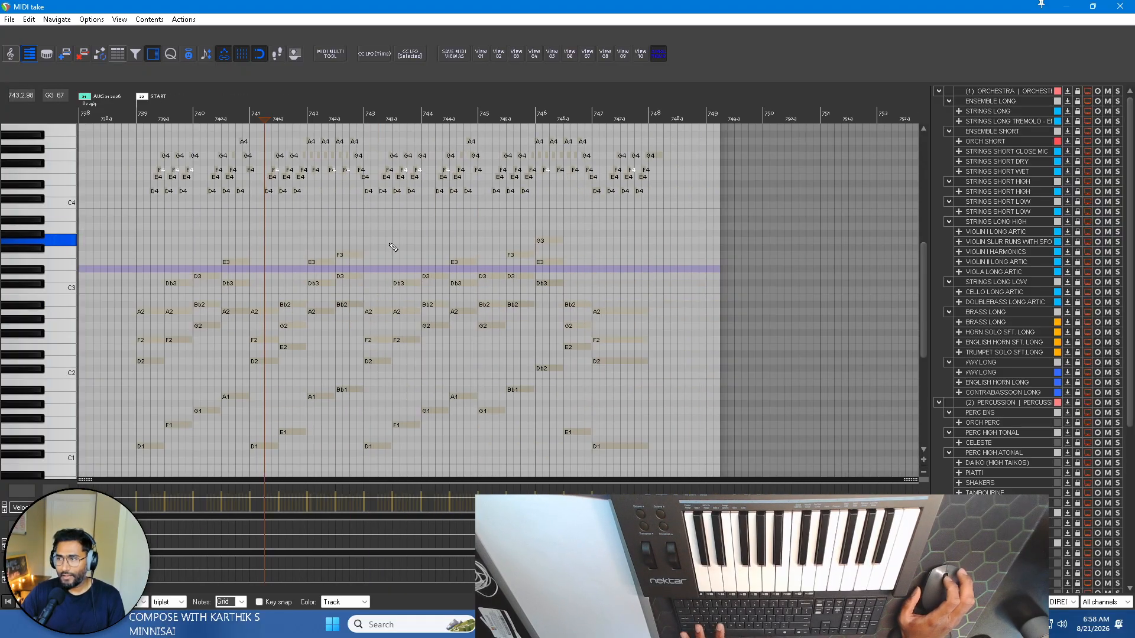
{"action": "scroll", "coordinate": [289, 242], "scroll_direction": "up", "scroll_amount": 2}
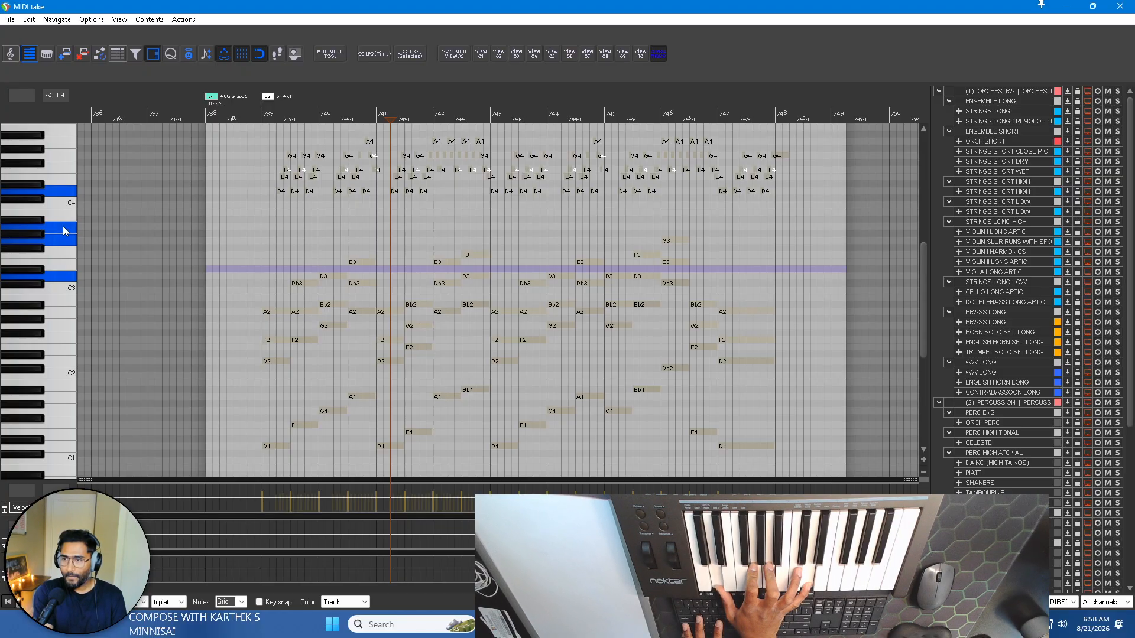
{"action": "scroll", "coordinate": [237, 194], "scroll_direction": "up", "scroll_amount": 3}
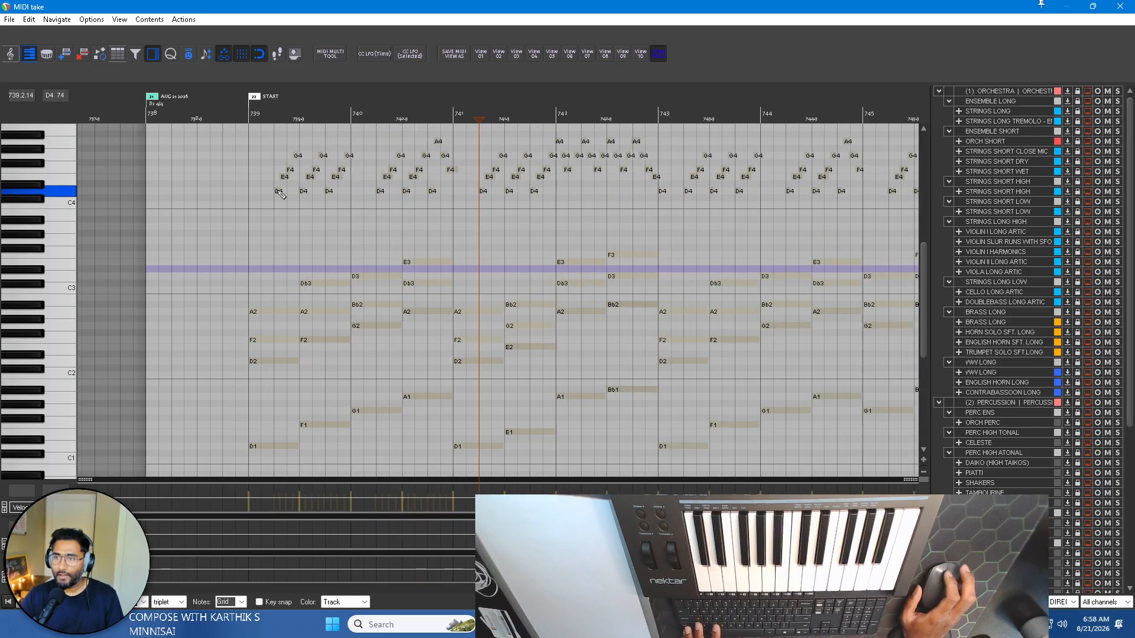
{"action": "left_click", "coordinate": [152, 110]}
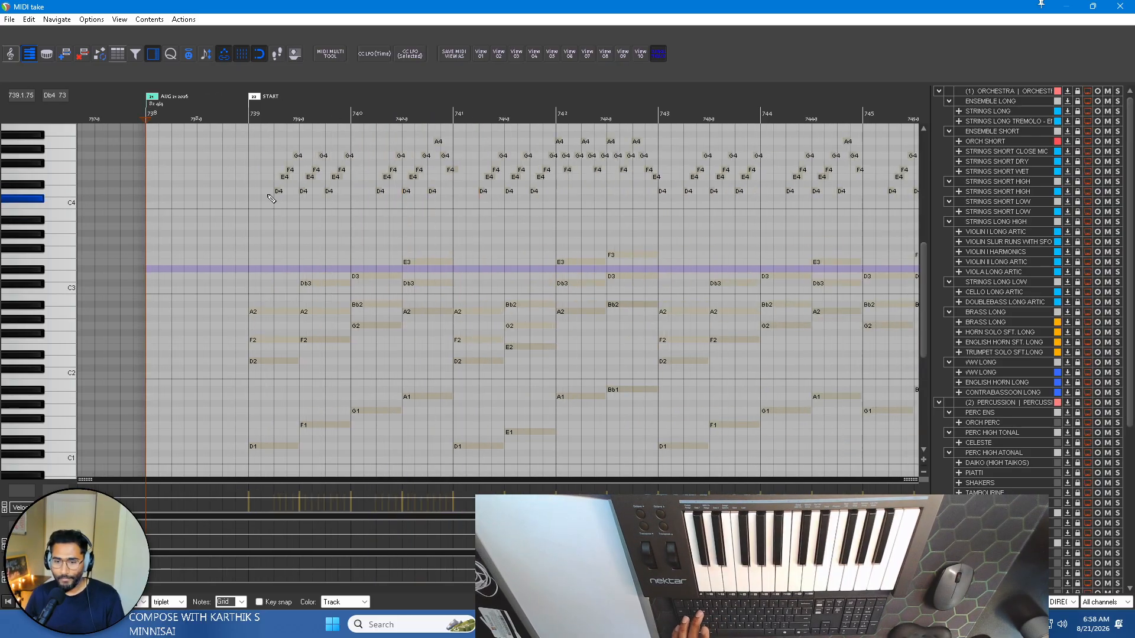
{"action": "key", "text": "space"}
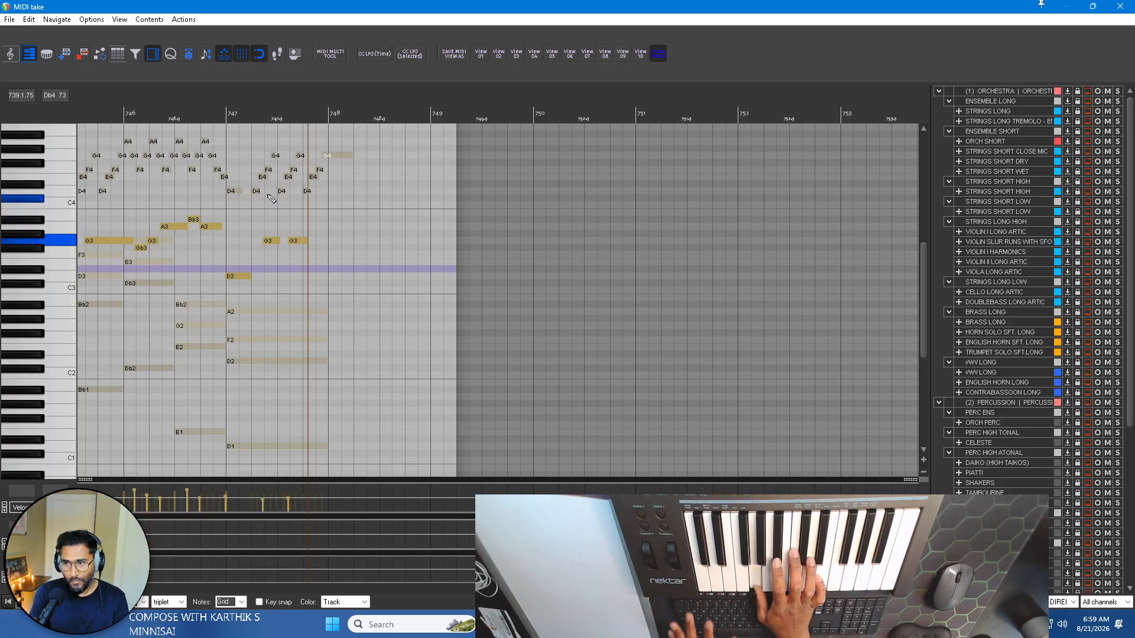
{"action": "key", "text": "space"}
Delete all the trial melody notes recorded between bars 743 and 748 in the PIANO DIRECTION item.
{"action": "scroll", "coordinate": [294, 222], "scroll_direction": "left", "scroll_amount": 2}
{"action": "scroll", "coordinate": [392, 240], "scroll_direction": "down", "scroll_amount": 1}
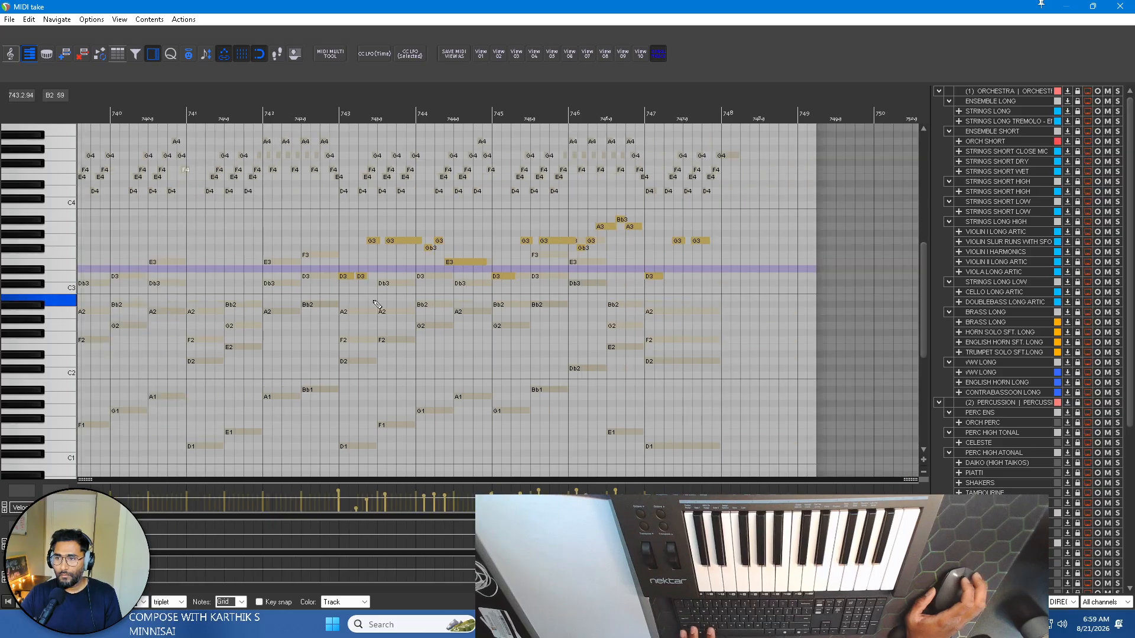
{"action": "scroll", "coordinate": [381, 290], "scroll_direction": "left", "scroll_amount": 1}
{"action": "left_click_drag", "start_coordinate": [334, 319], "coordinate": [882, 196]}
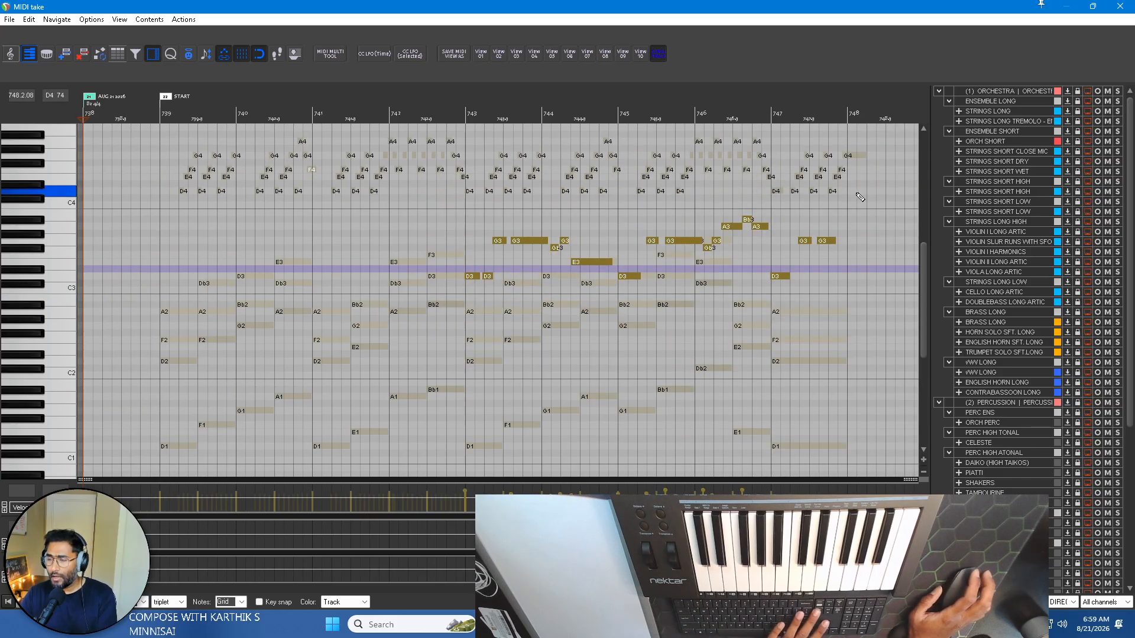
{"action": "key", "text": "Delete"}
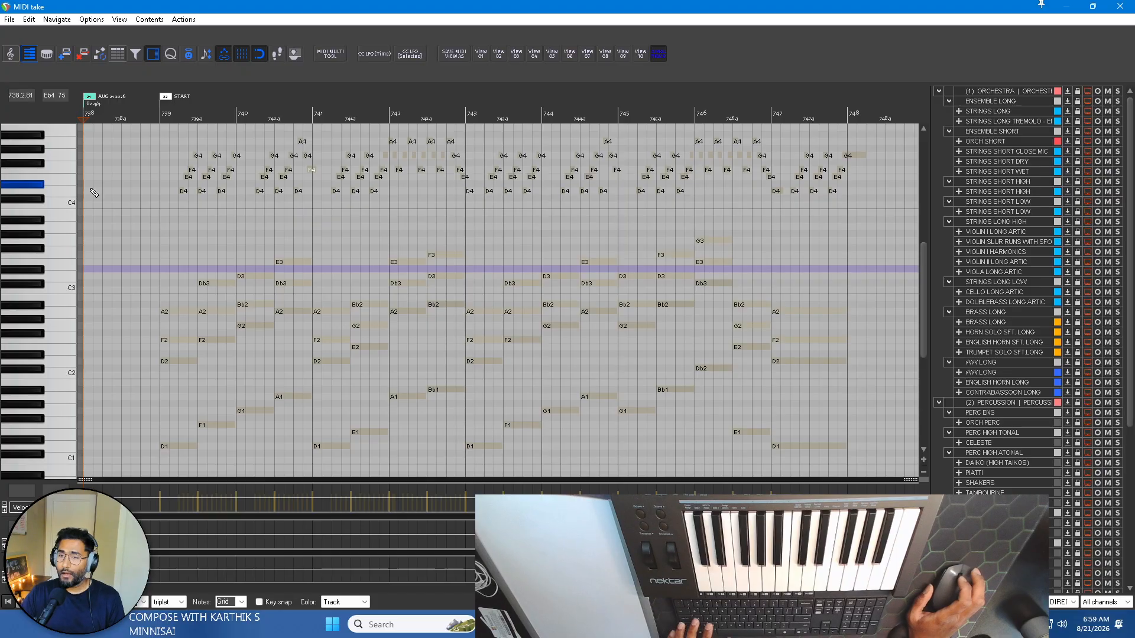
Turn off single-track mode, select all the upper melody notes and try them one octave lower and back up.
{"action": "scroll", "coordinate": [43, 203], "scroll_direction": "up", "scroll_amount": 1}
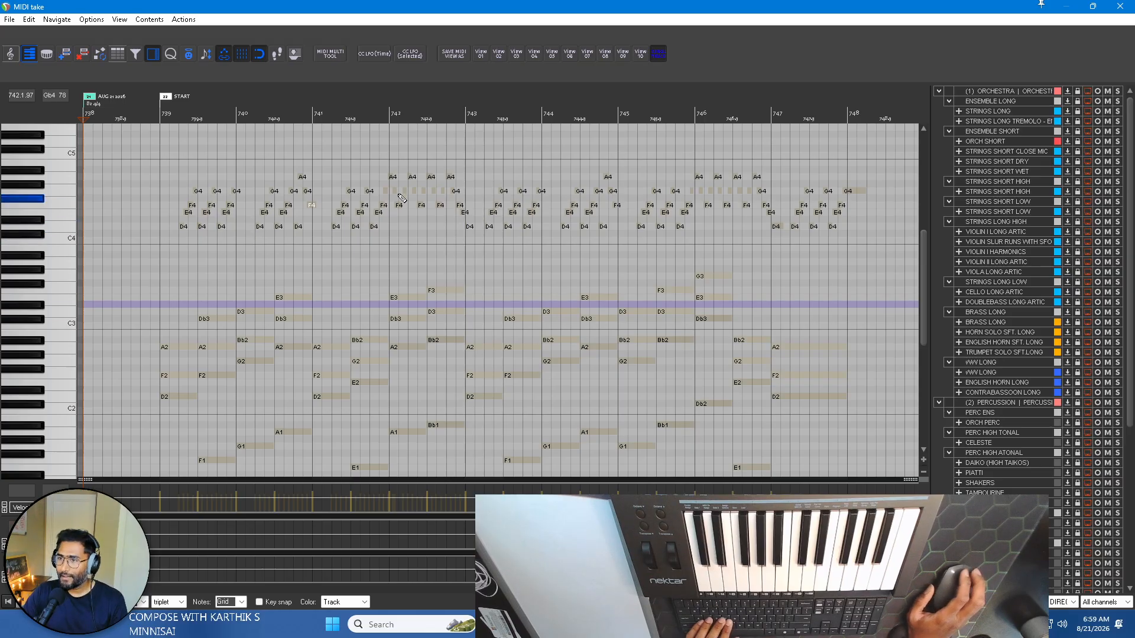
{"action": "left_click", "coordinate": [660, 54]}
{"action": "left_click_drag", "start_coordinate": [161, 136], "coordinate": [913, 260]}
{"action": "key", "text": "ctrl+Down"}
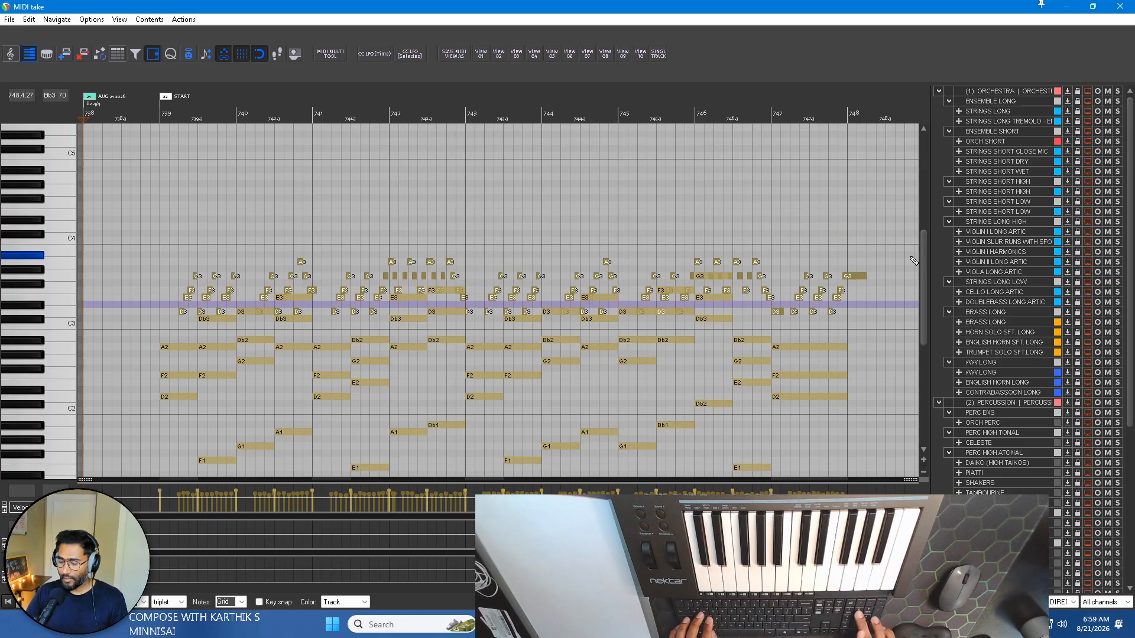
{"action": "key", "text": "ctrl+Up"}
{"action": "key", "text": "ctrl+Down"}
{"action": "key", "text": "ctrl+Up"}
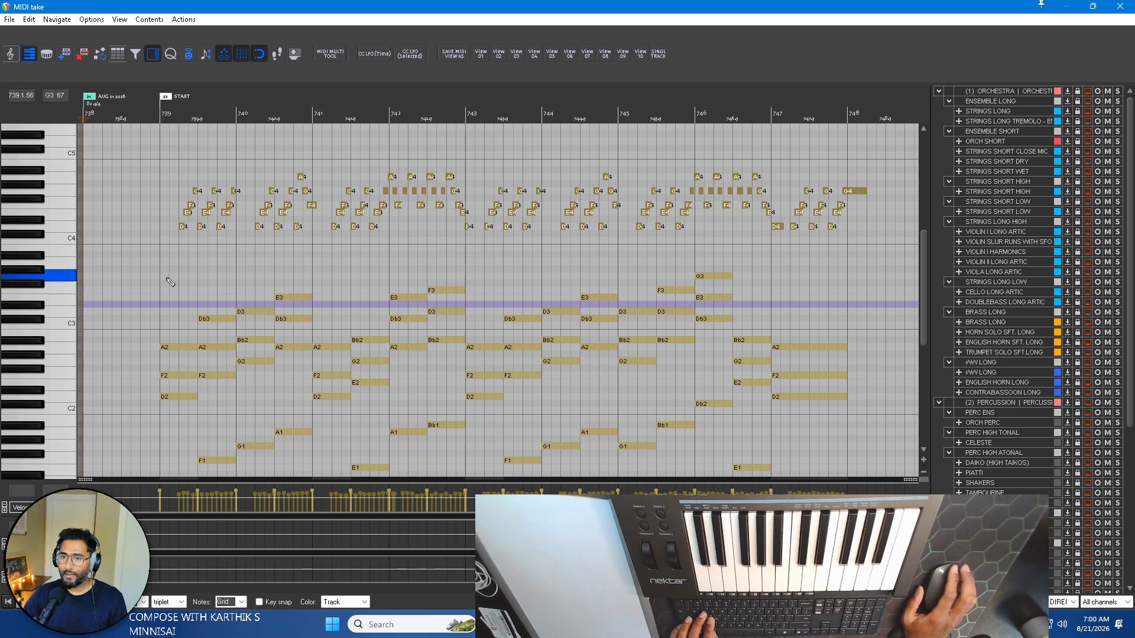
Try the selected melody notes in several lower octaves and one octave above their original range.
{"action": "scroll", "coordinate": [34, 284], "scroll_direction": "down", "scroll_amount": 3}
{"action": "scroll", "coordinate": [34, 285], "scroll_direction": "up", "scroll_amount": 1}
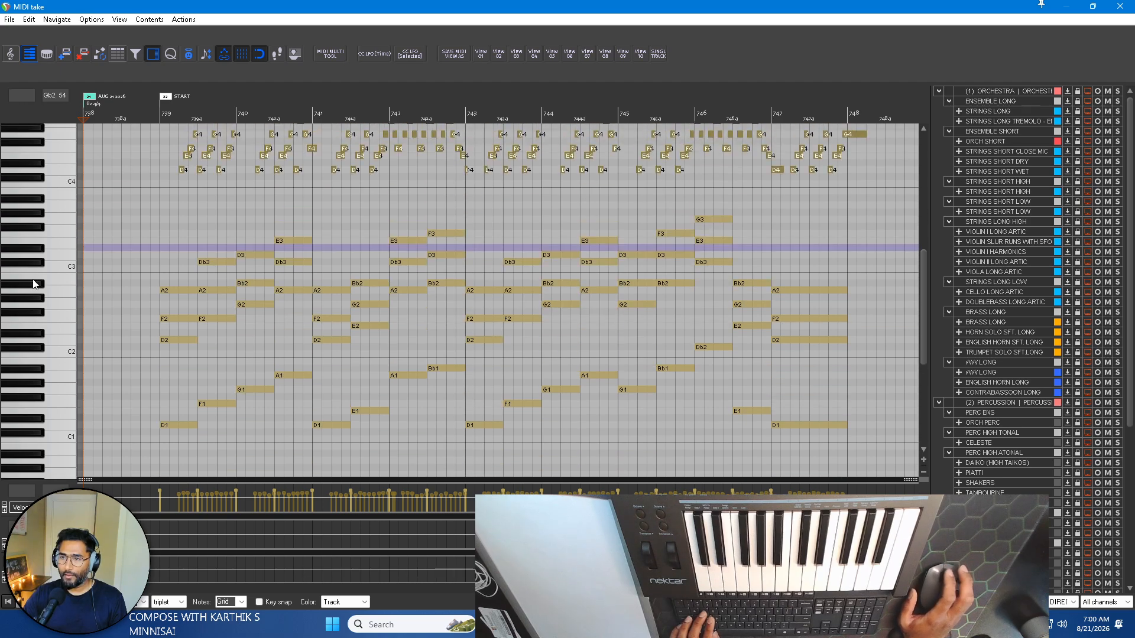
{"action": "key", "text": "ctrl+Down"}
{"action": "key", "text": "ctrl+Down"}
{"action": "key", "text": "ctrl+Down"}
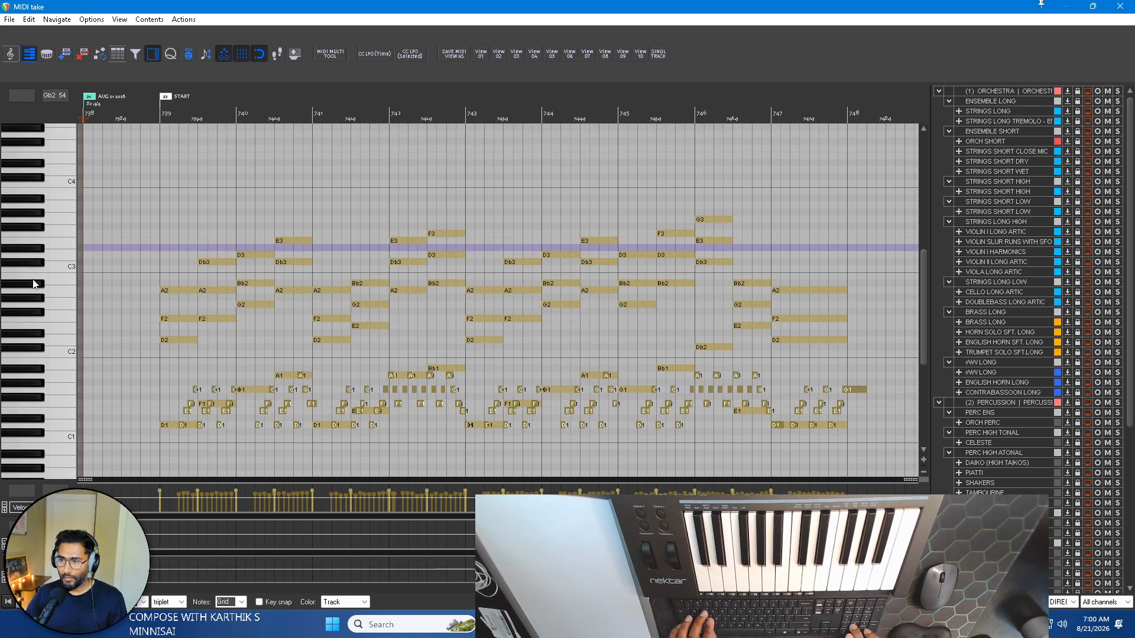
{"action": "key", "text": "ctrl+Down"}
{"action": "key", "text": "ctrl+Up"}
{"action": "key", "text": "ctrl+Up"}
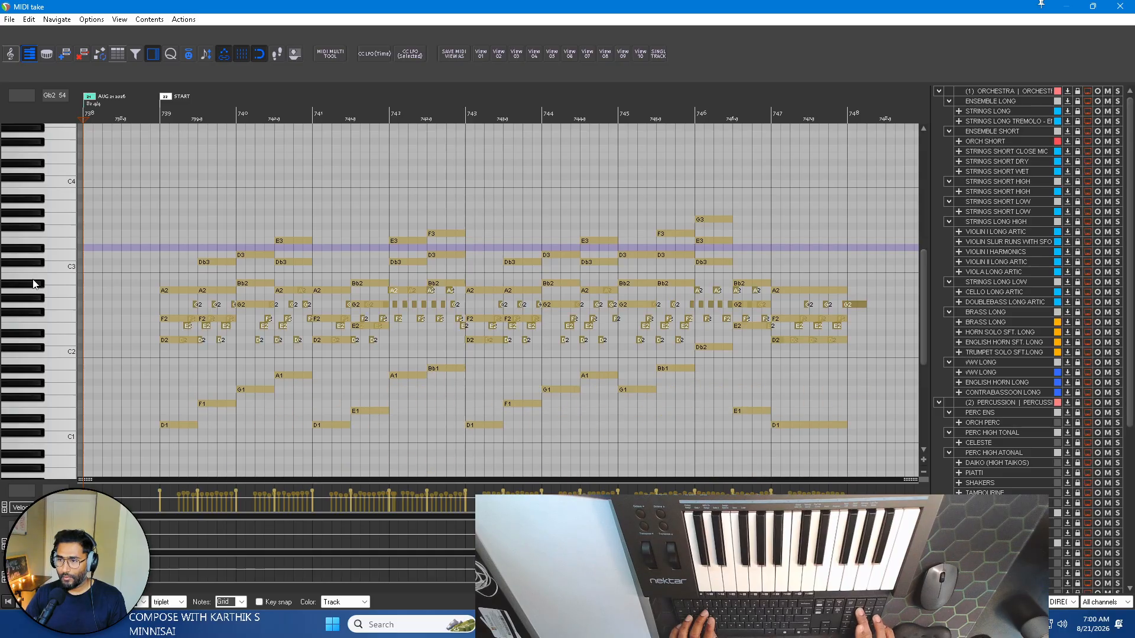
{"action": "key", "text": "ctrl+Up"}
{"action": "key", "text": "ctrl+Up"}
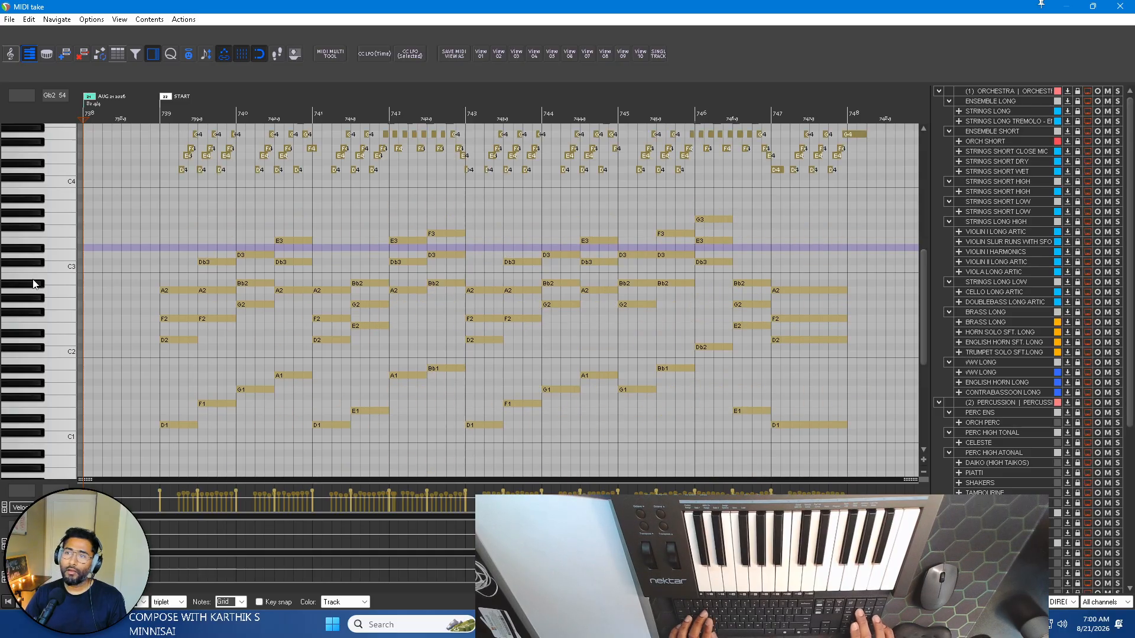
{"action": "key", "text": "Delete"}
{"action": "scroll", "coordinate": [52, 270], "scroll_direction": "up", "scroll_amount": 4}
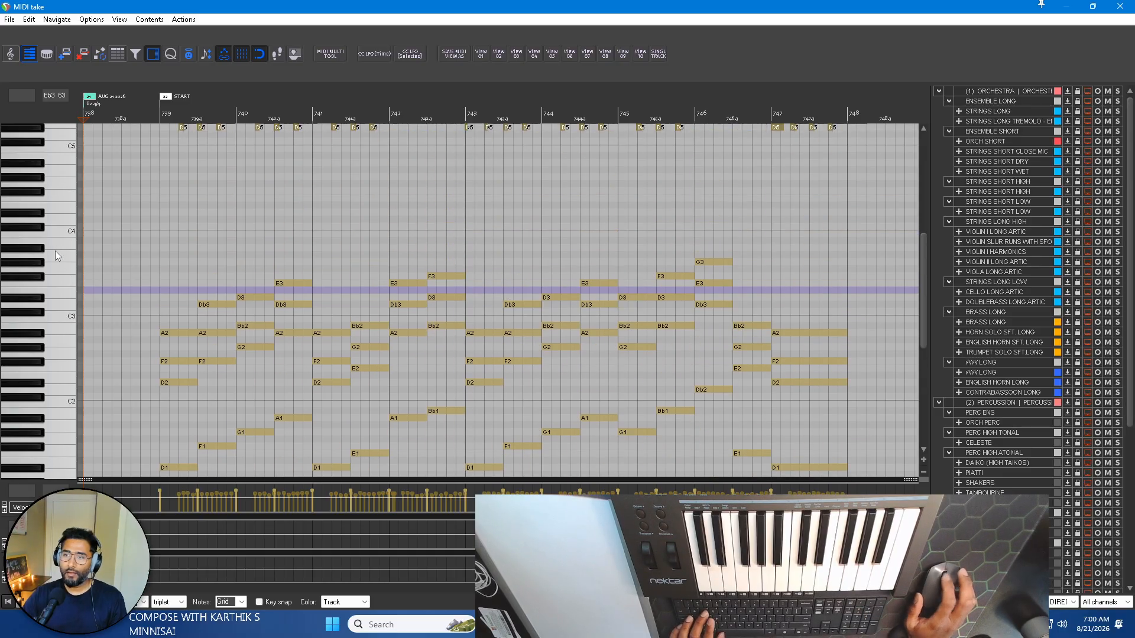
Lower the selected melody notes two octaves so they start on D3, and turn single-track mode back on.
{"action": "key", "text": "ctrl+Down"}
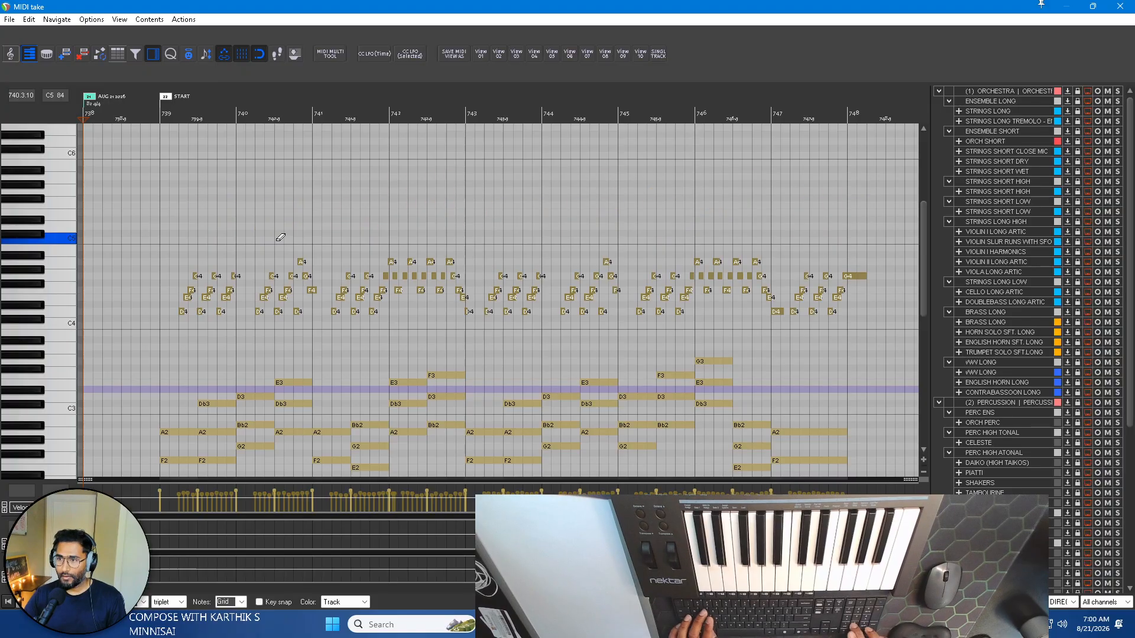
{"action": "key", "text": "ctrl+Down"}
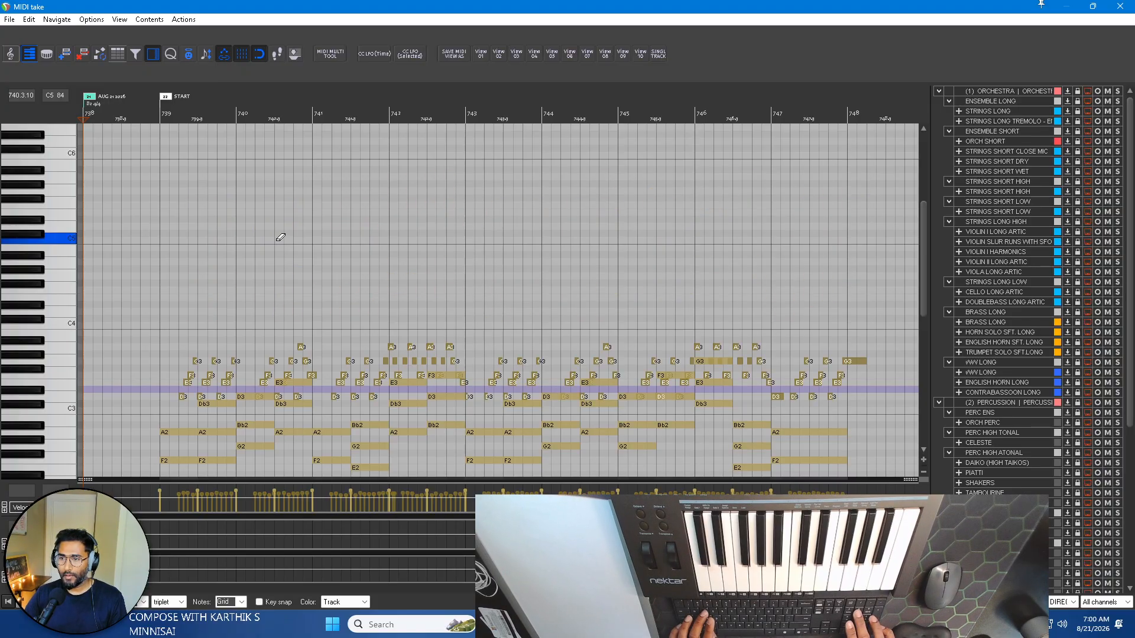
{"action": "left_click", "coordinate": [664, 58]}
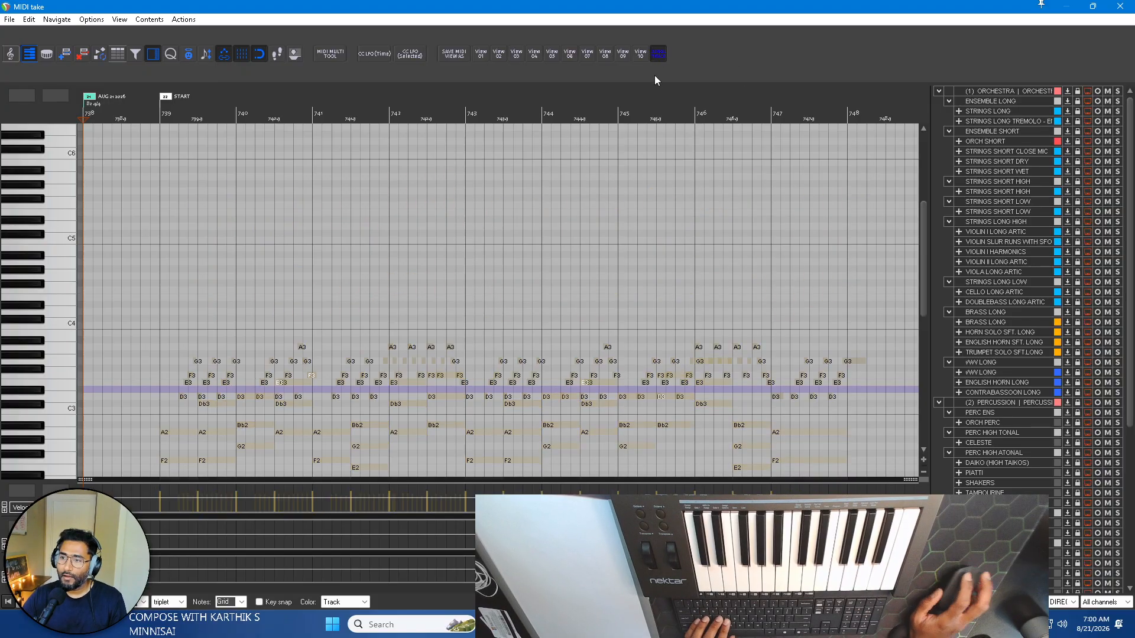
Play the piano parts with the lowered melody from bar 739, and start again from bar 738.
{"action": "left_click", "coordinate": [157, 107]}
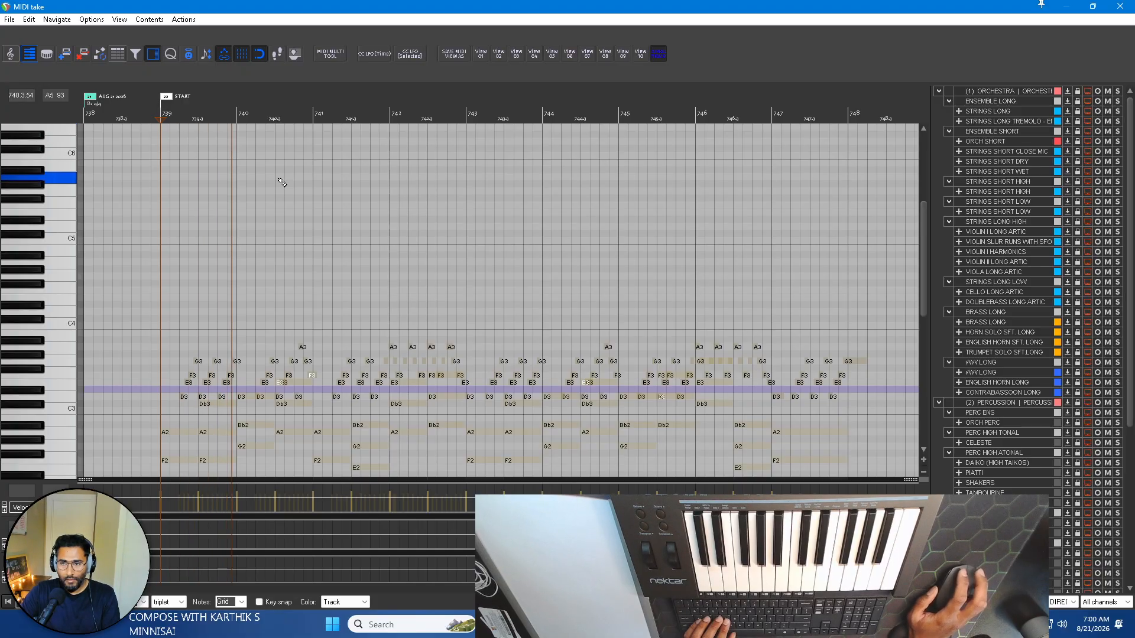
{"action": "scroll", "coordinate": [44, 258], "scroll_direction": "down", "scroll_amount": 3}
{"action": "scroll", "coordinate": [43, 258], "scroll_direction": "down", "scroll_amount": 1}
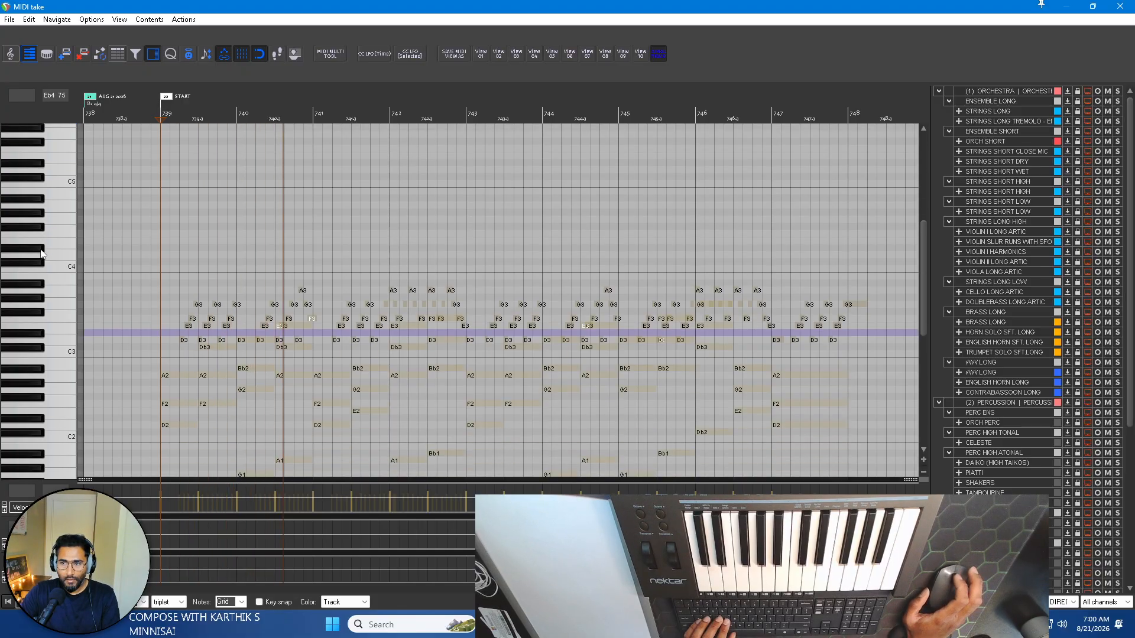
{"action": "scroll", "coordinate": [41, 253], "scroll_direction": "up", "scroll_amount": 2}
{"action": "scroll", "coordinate": [40, 250], "scroll_direction": "up", "scroll_amount": 1}
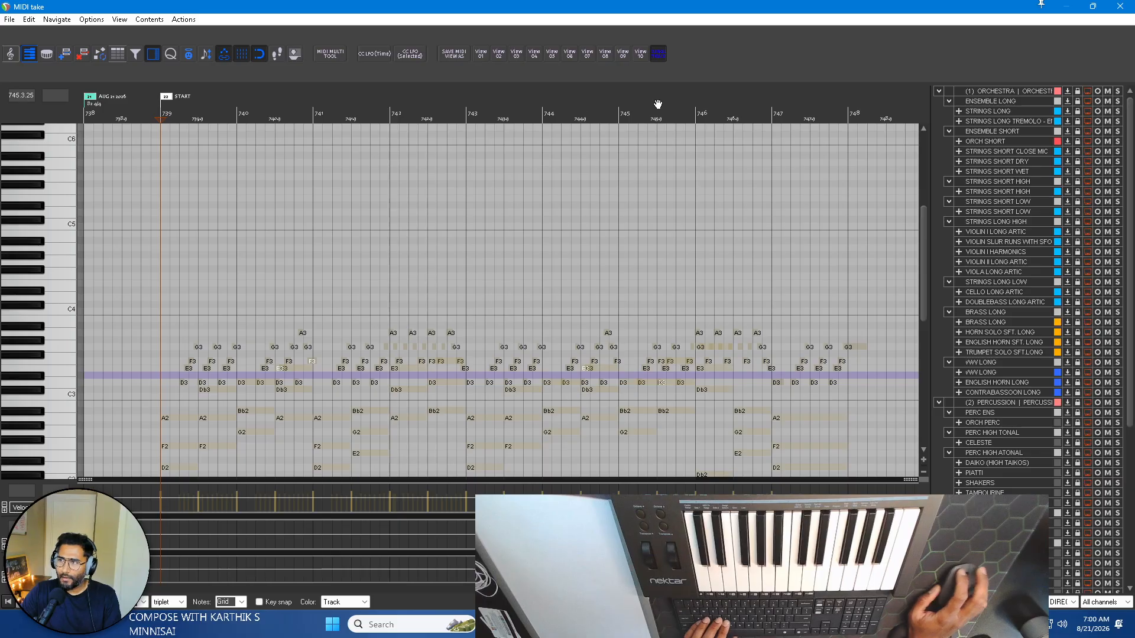
{"action": "left_click", "coordinate": [64, 264]}
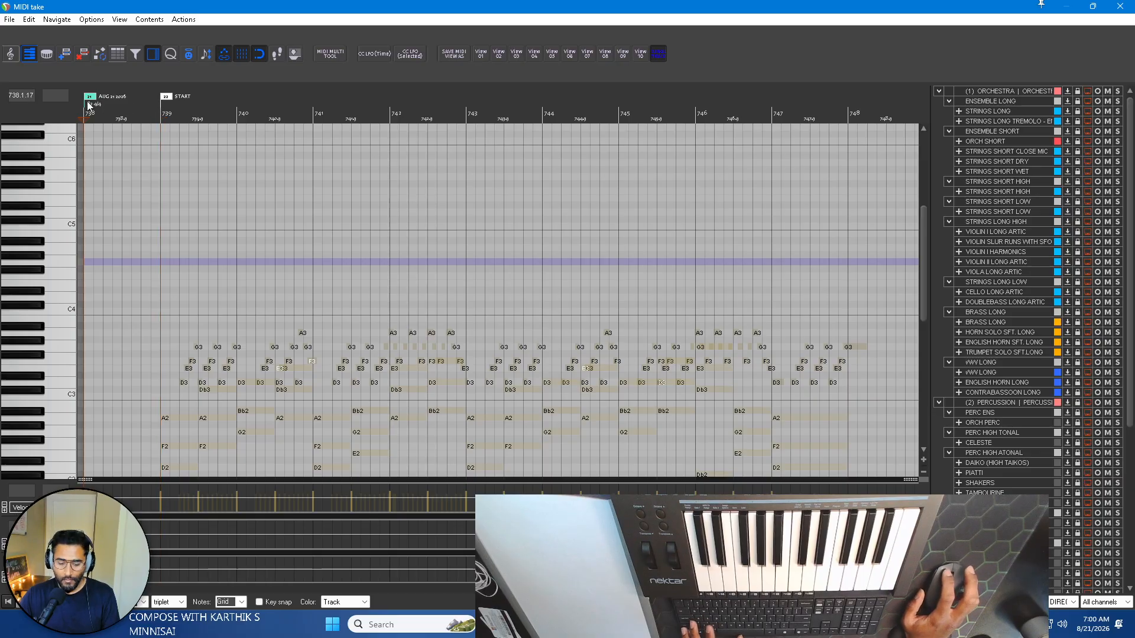
{"action": "key", "text": "space"}
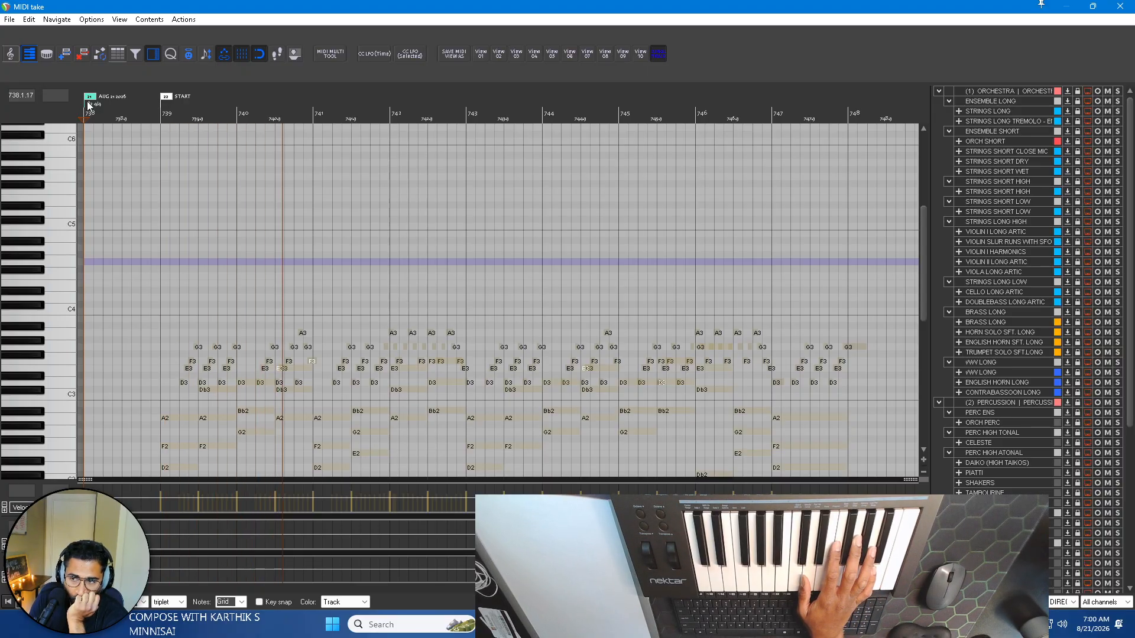
Stop playback, close the current MIDI take and open the PIANO DIRECTION item for note editing.
{"action": "key", "text": "space"}
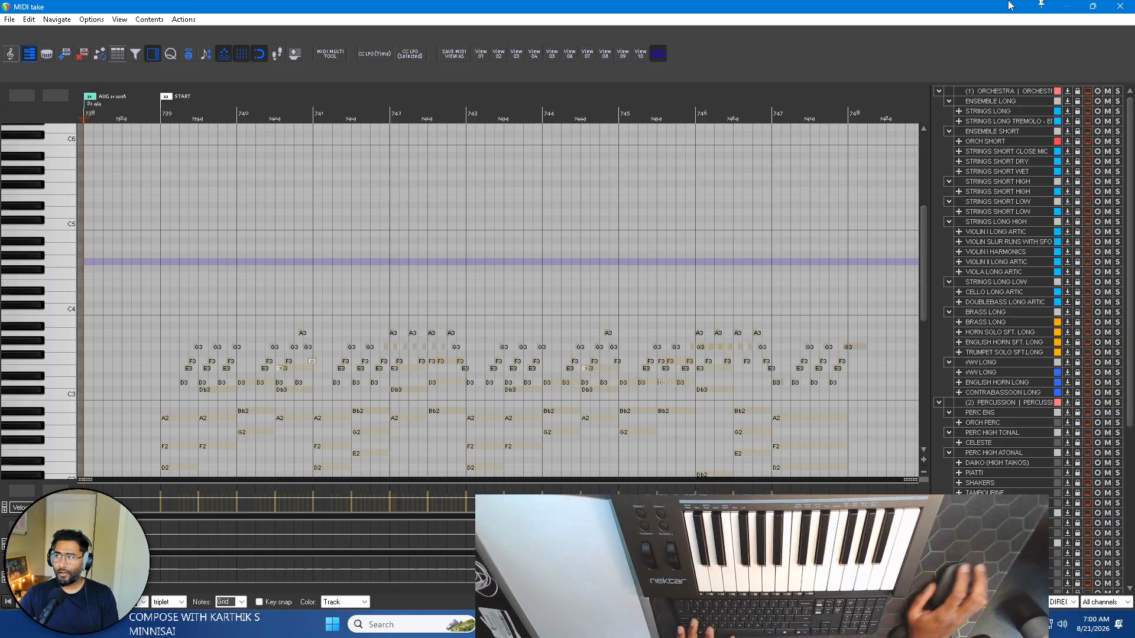
{"action": "left_click", "coordinate": [1121, 6]}
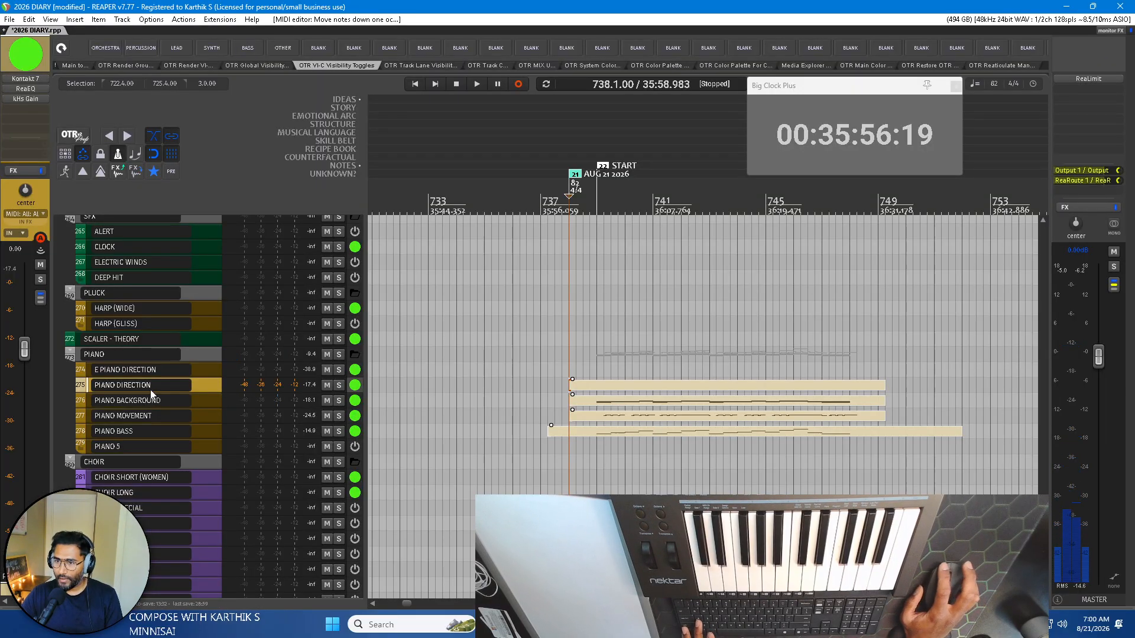
{"action": "left_click", "coordinate": [221, 405]}
{"action": "left_click", "coordinate": [611, 405]}
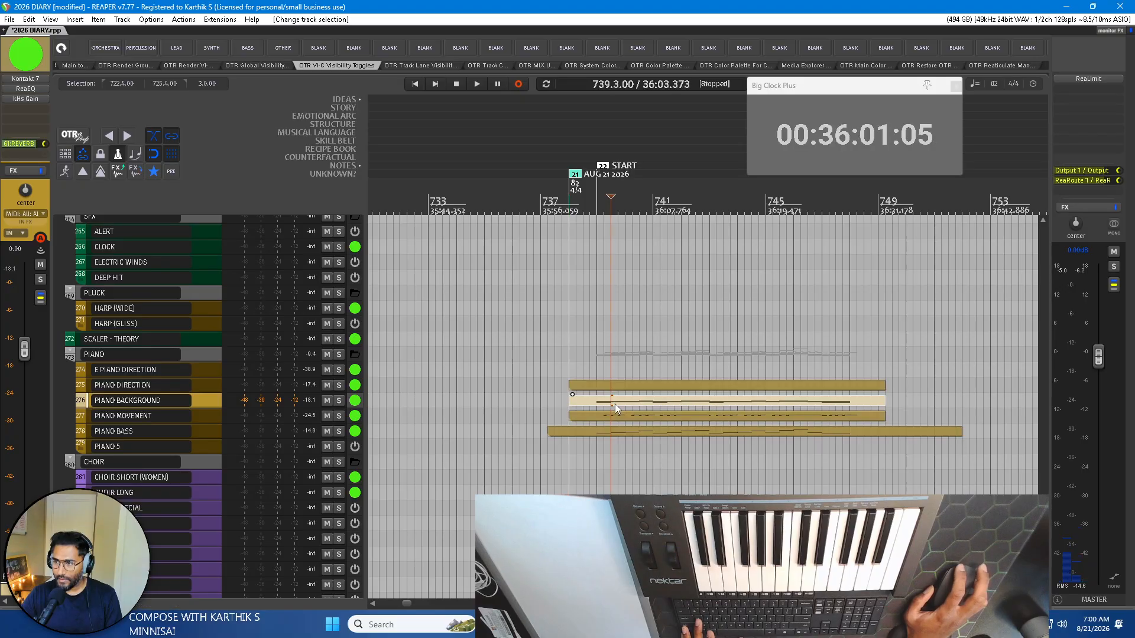
{"action": "left_click", "coordinate": [611, 385]}
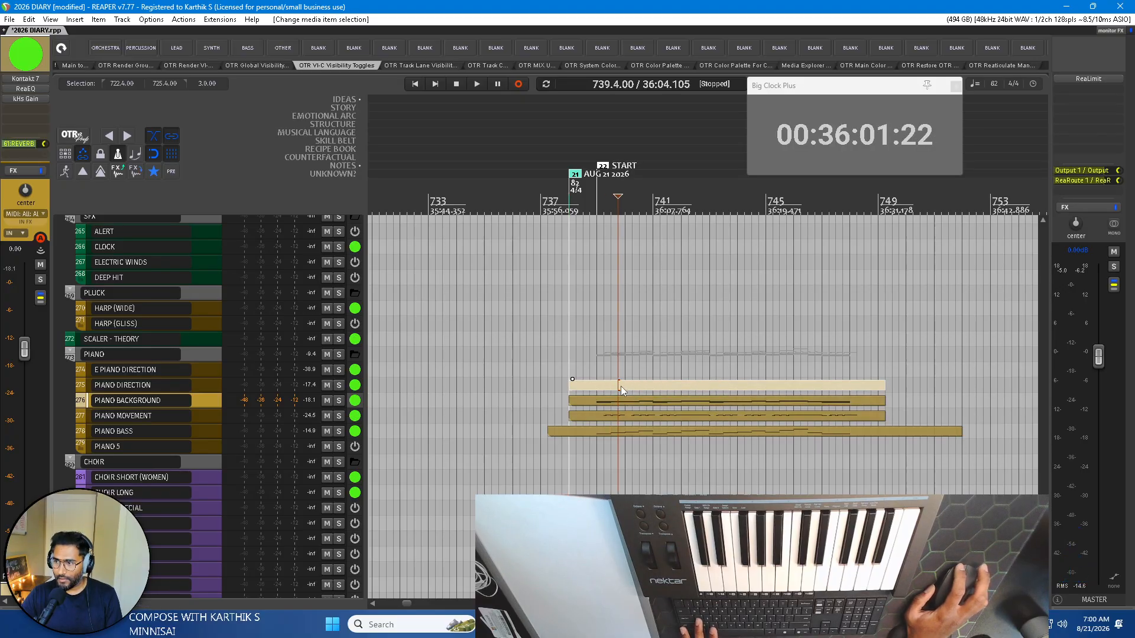
{"action": "double_click", "coordinate": [621, 385]}
Draw a half-bar D4 note at the start of bar 739 in the PIANO DIRECTION part.
{"action": "left_click_drag", "start_coordinate": [924, 243], "coordinate": [928, 277]}
{"action": "scroll", "coordinate": [268, 306], "scroll_direction": "up", "scroll_amount": 3}
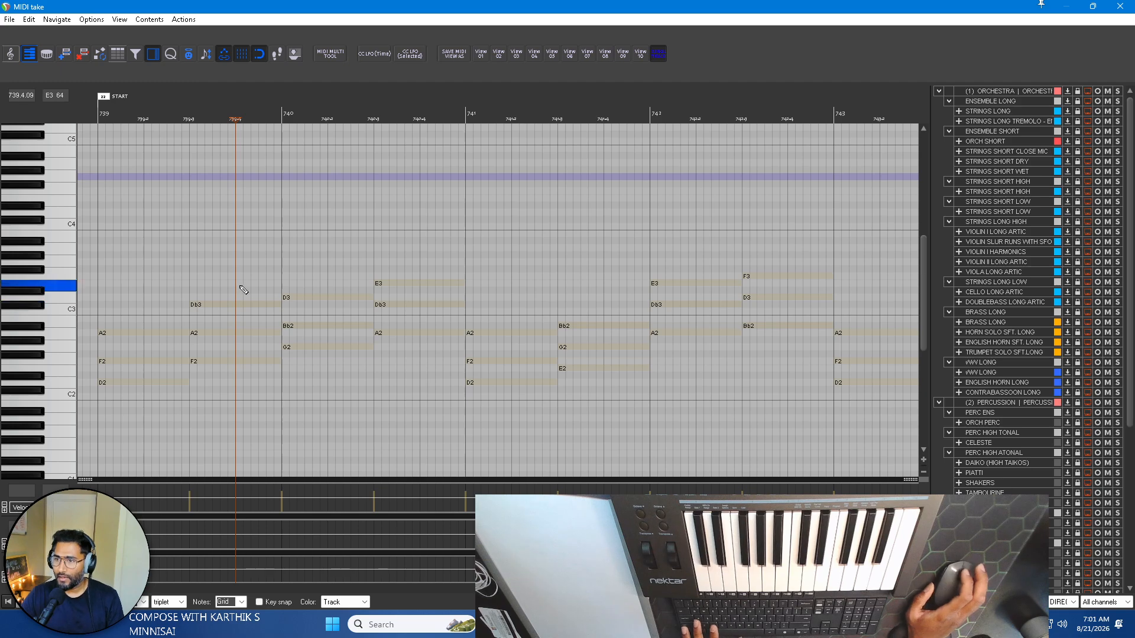
{"action": "scroll", "coordinate": [243, 290], "scroll_direction": "up", "scroll_amount": 1}
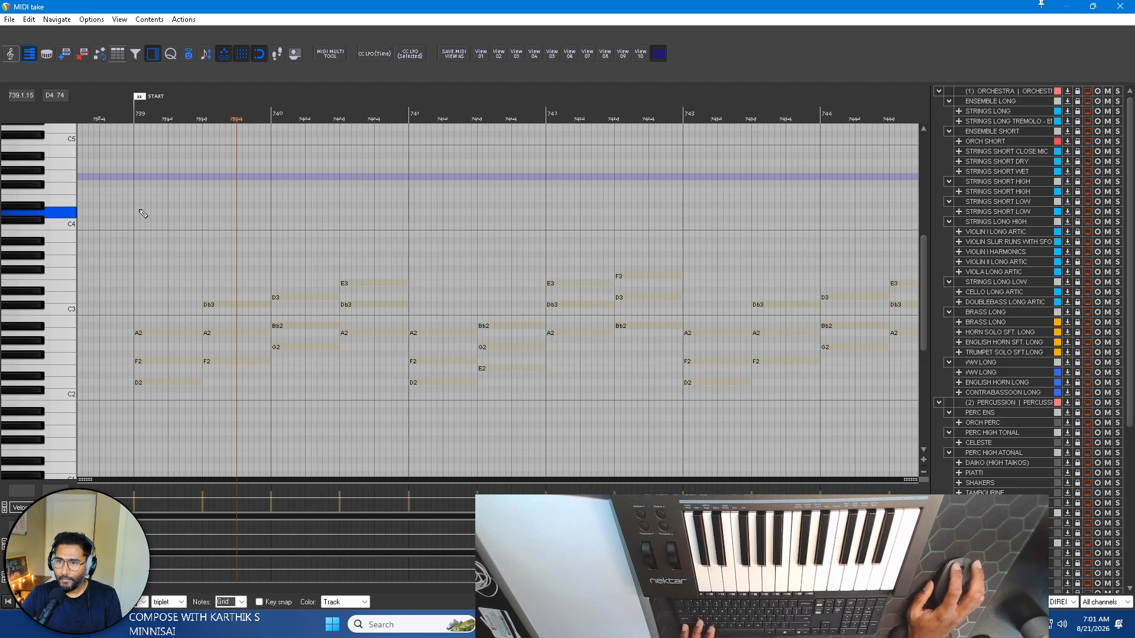
{"action": "left_click_drag", "start_coordinate": [137, 214], "coordinate": [176, 214]}
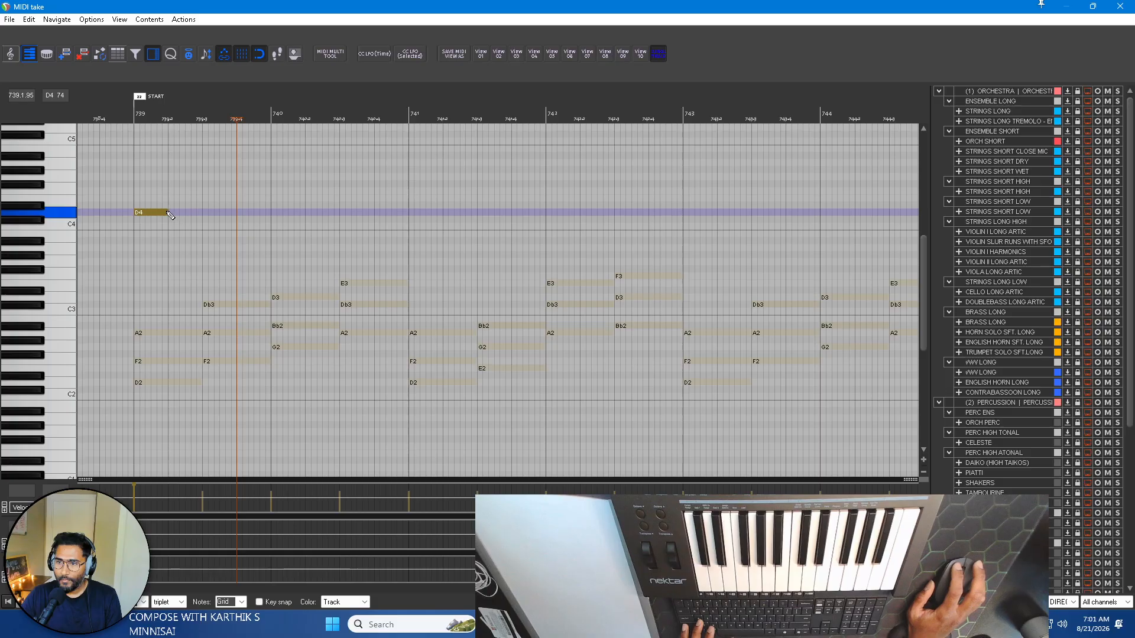
{"action": "scroll", "coordinate": [170, 215], "scroll_direction": "up", "scroll_amount": 3}
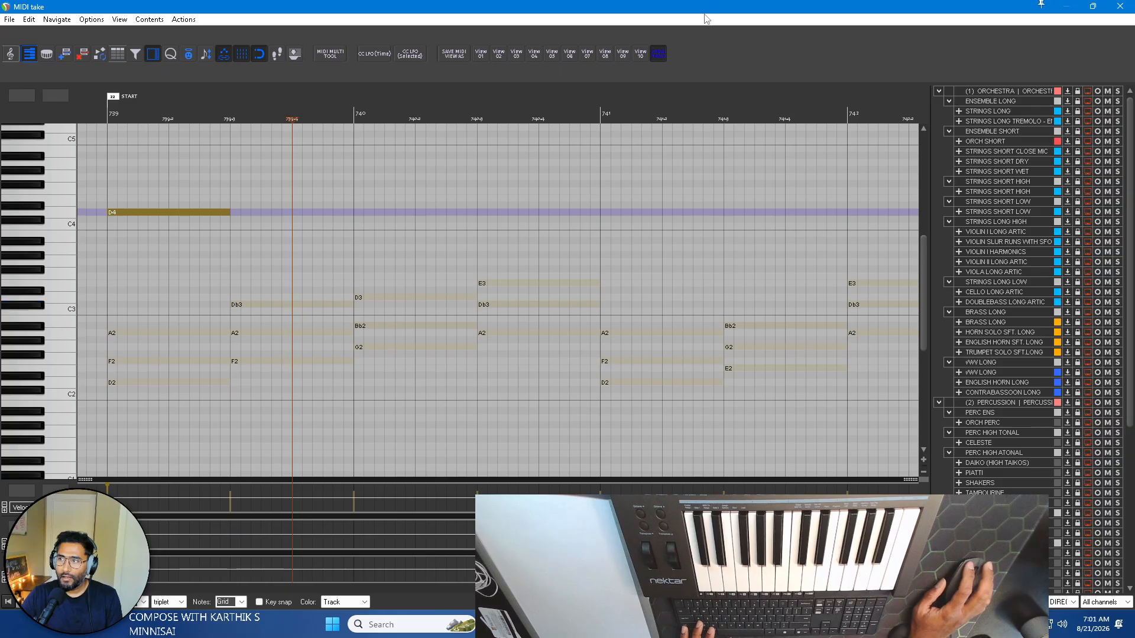
Turn off single-track mode, audition the second chord of bar 739 and draw a half-bar Db4 note above it.
{"action": "left_click", "coordinate": [269, 362]}
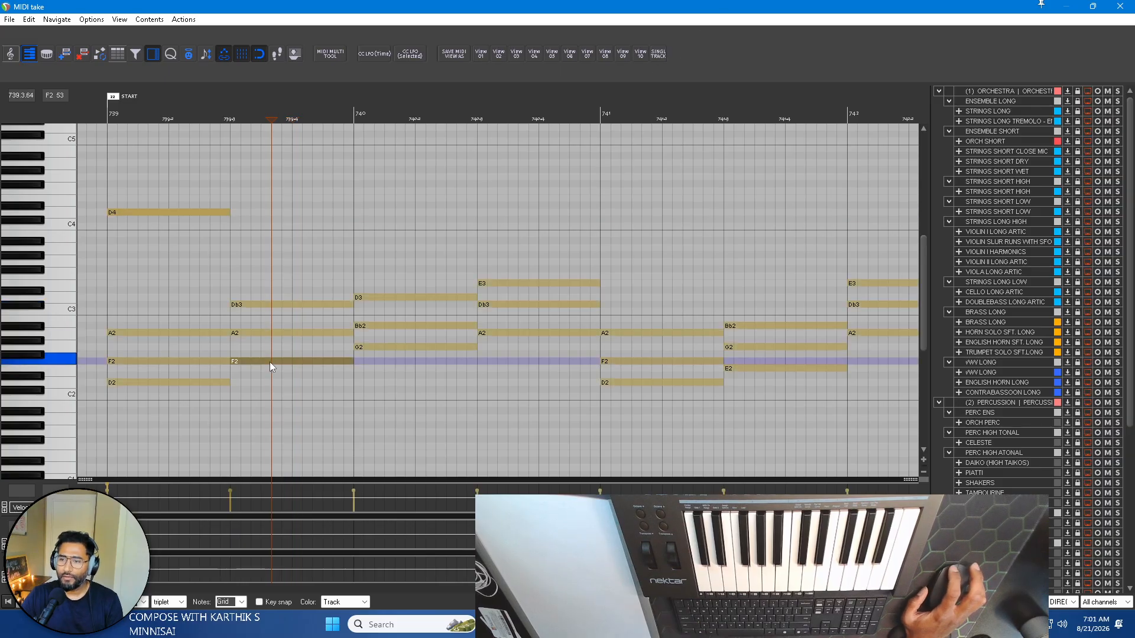
{"action": "left_click", "coordinate": [264, 332]}
{"action": "left_click", "coordinate": [261, 304]}
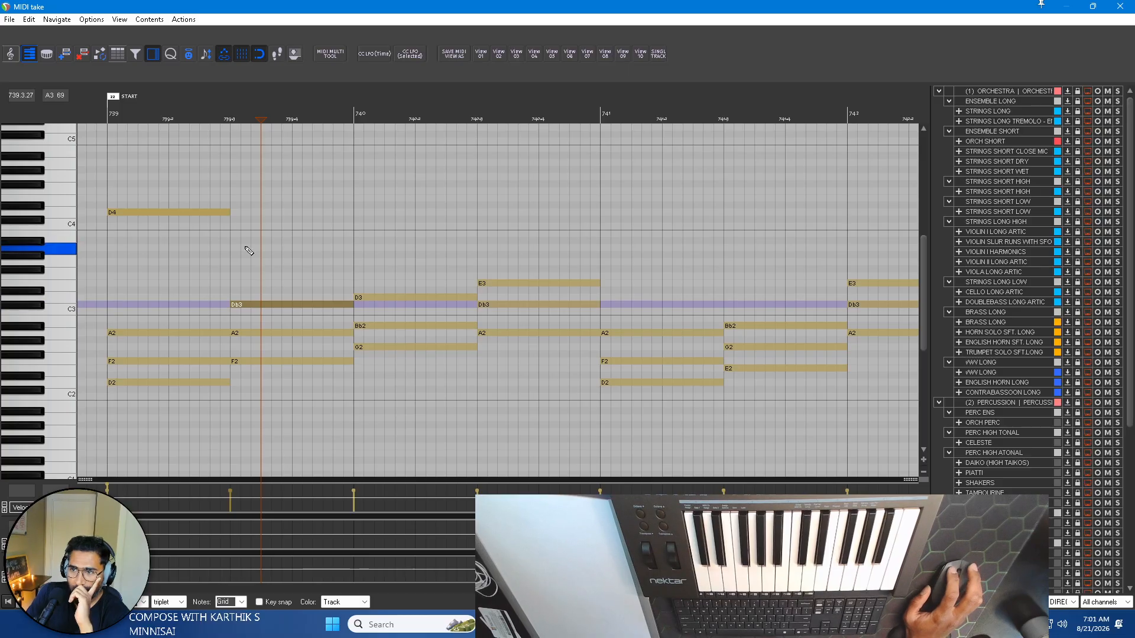
{"action": "left_click_drag", "start_coordinate": [233, 221], "coordinate": [327, 222]}
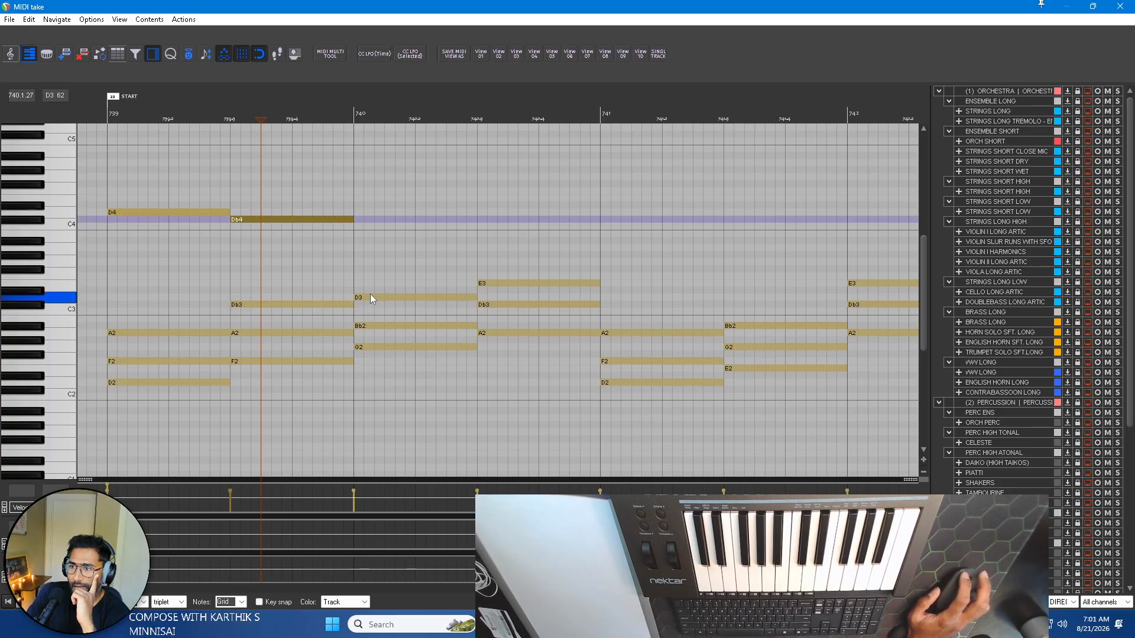
Draw half-bar D4 and Db4 notes across bar 740 and play the line from just before bar 739.
{"action": "left_click_drag", "start_coordinate": [356, 213], "coordinate": [480, 214]}
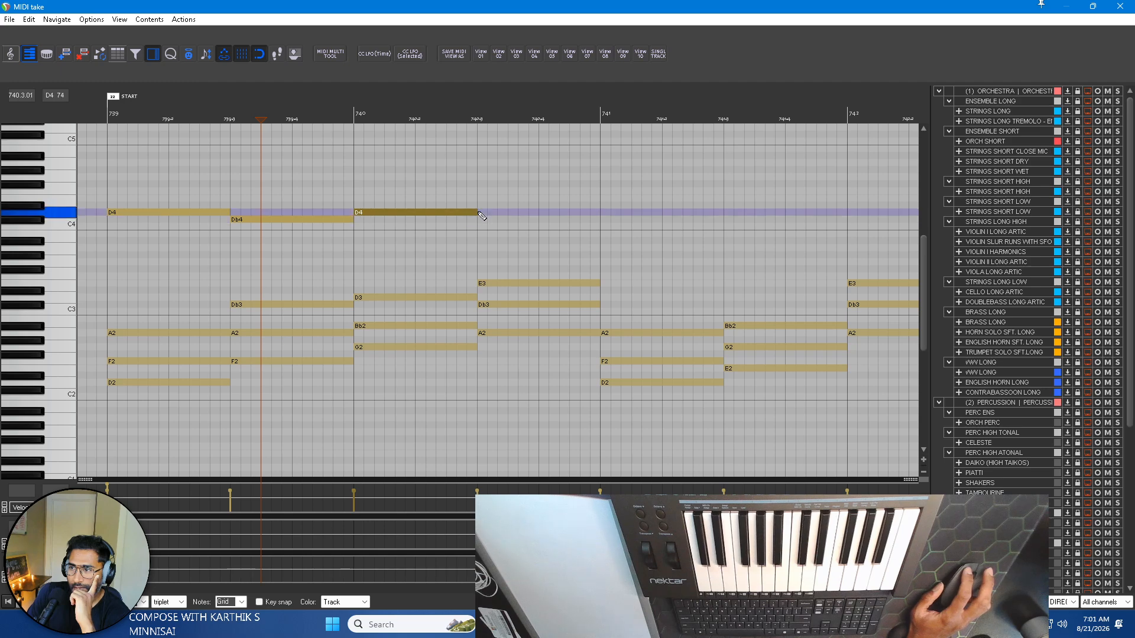
{"action": "scroll", "coordinate": [479, 297], "scroll_direction": "right", "scroll_amount": 2}
{"action": "scroll", "coordinate": [431, 296], "scroll_direction": "left", "scroll_amount": 2}
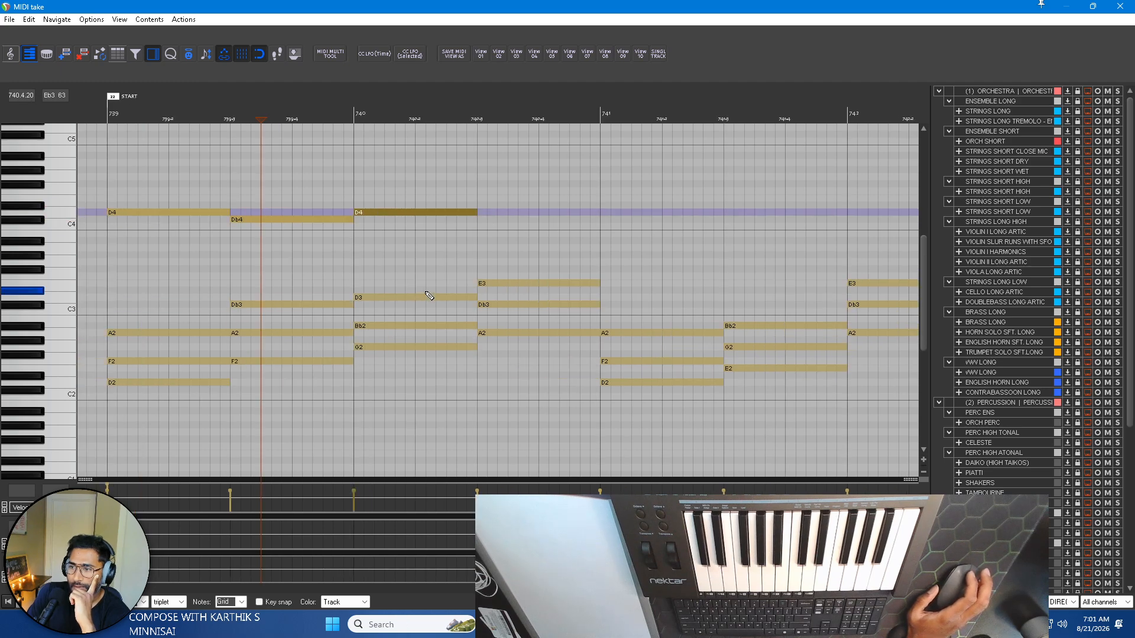
{"action": "left_click", "coordinate": [486, 219]}
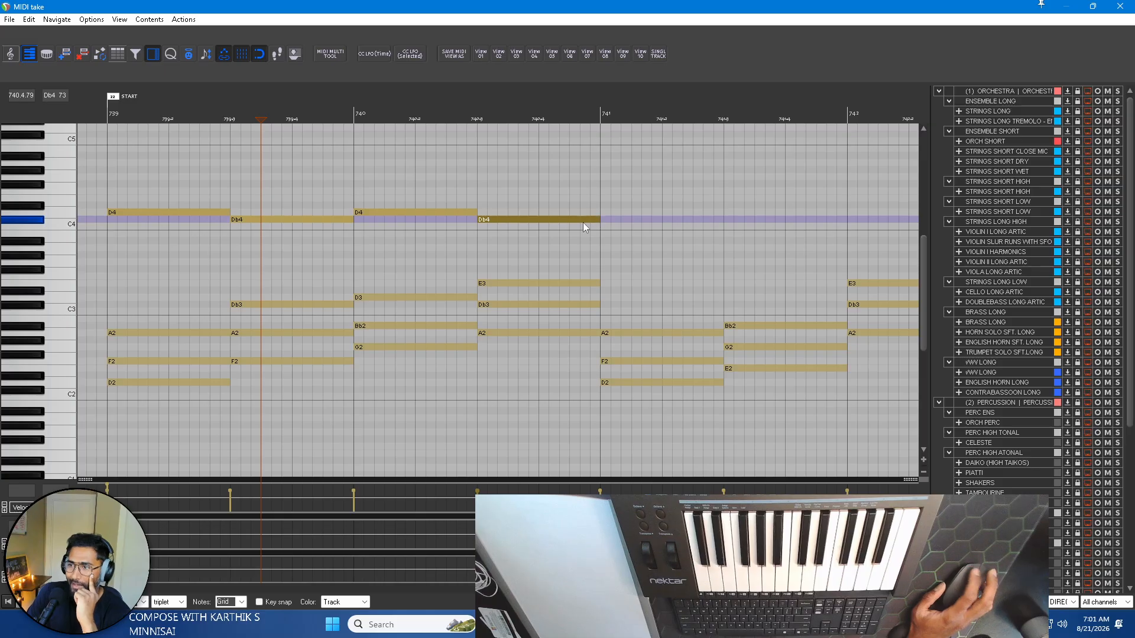
{"action": "scroll", "coordinate": [342, 266], "scroll_direction": "down", "scroll_amount": 2}
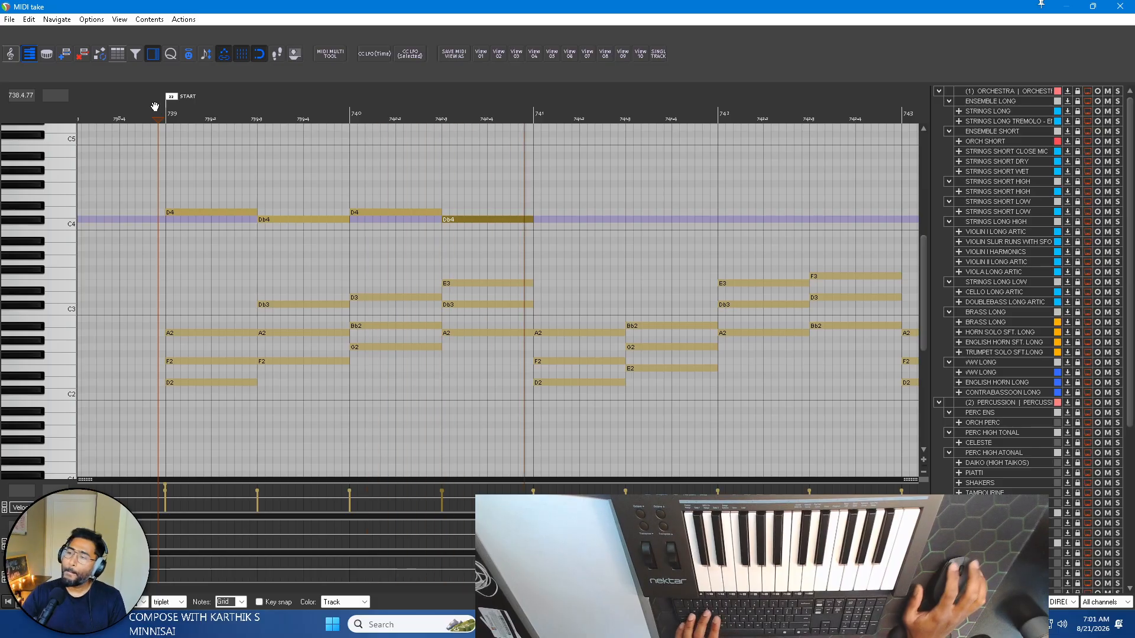
{"action": "key", "text": "space"}
Draw half-bar D4 and E4 notes across bar 741 and audition the two notes in turn.
{"action": "left_click_drag", "start_coordinate": [536, 213], "coordinate": [577, 216]}
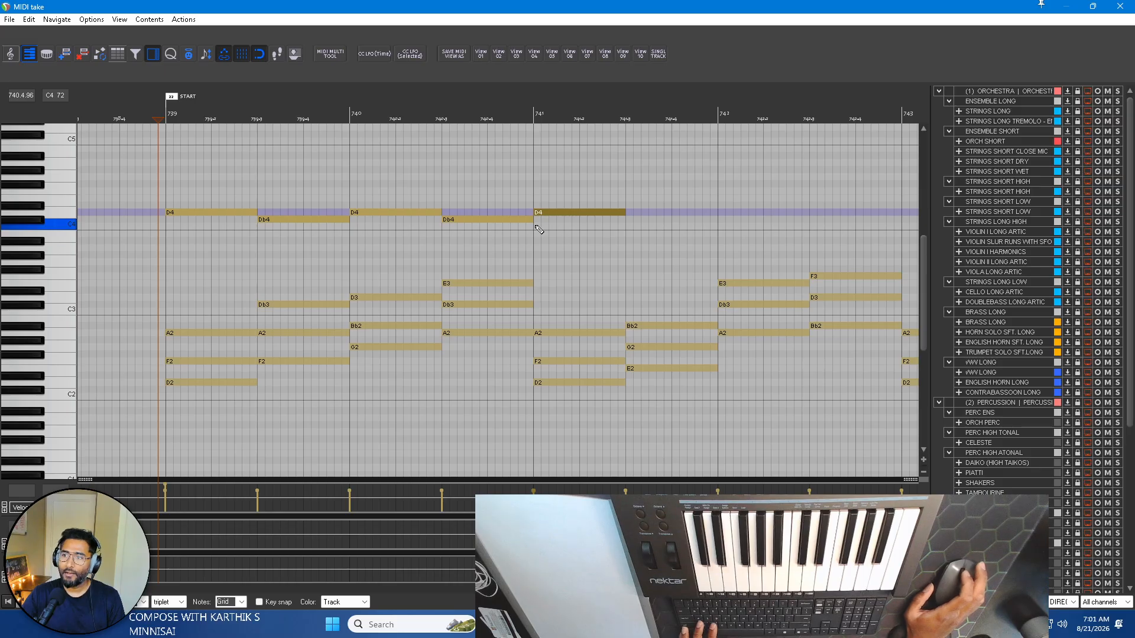
{"action": "scroll", "coordinate": [537, 230], "scroll_direction": "down", "scroll_amount": 2}
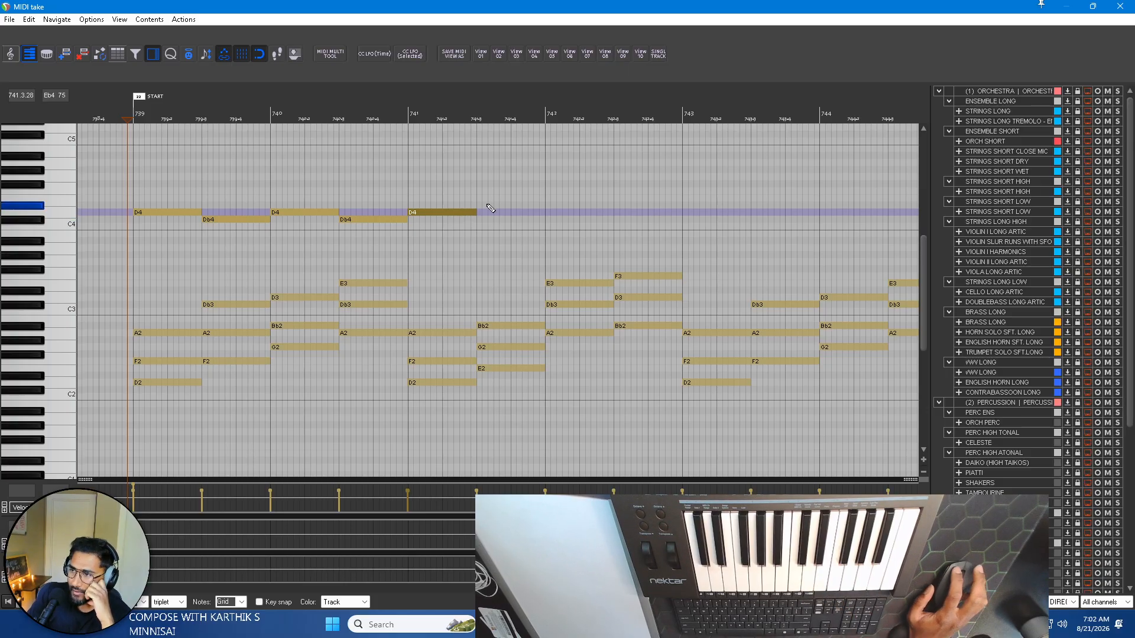
{"action": "left_click", "coordinate": [489, 367]}
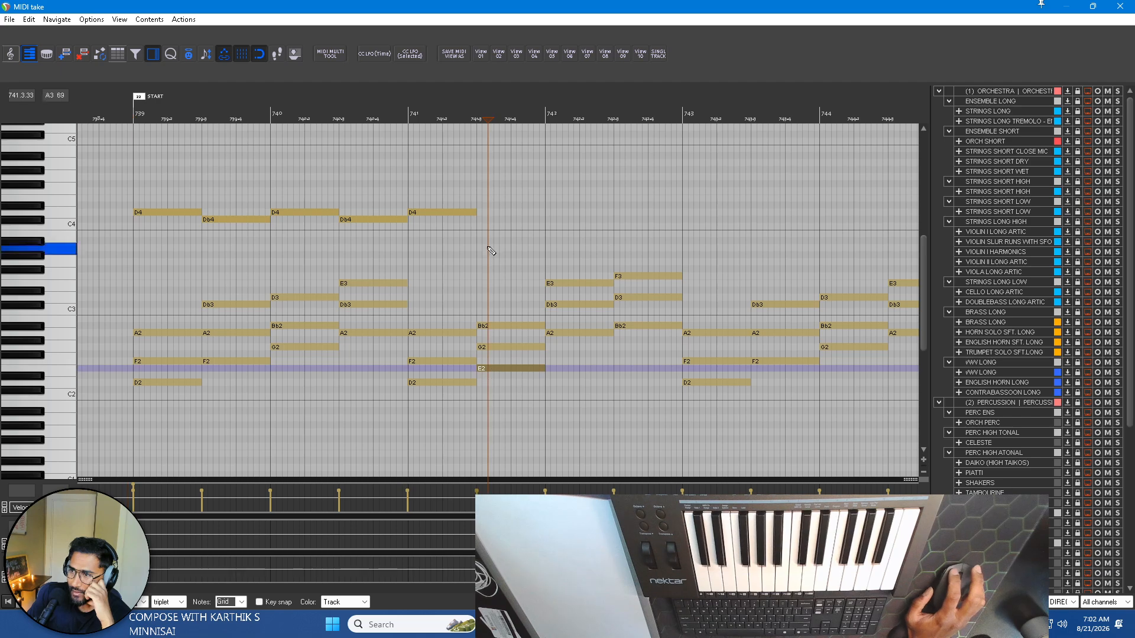
{"action": "left_click_drag", "start_coordinate": [486, 206], "coordinate": [538, 199]}
{"action": "left_click", "coordinate": [427, 211]}
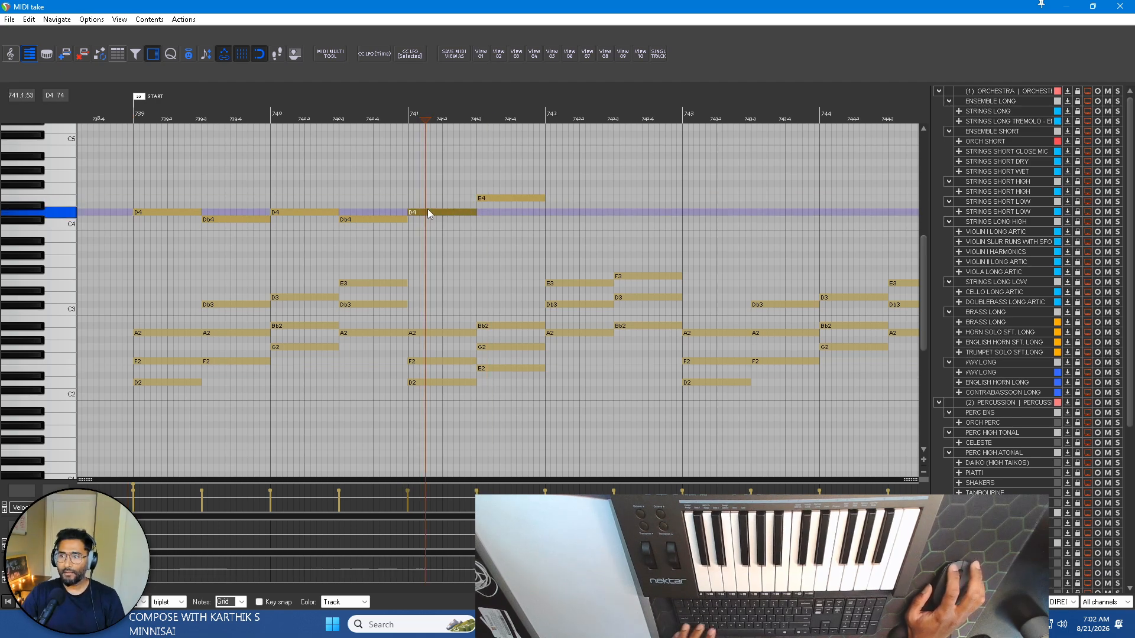
{"action": "left_click", "coordinate": [499, 198]}
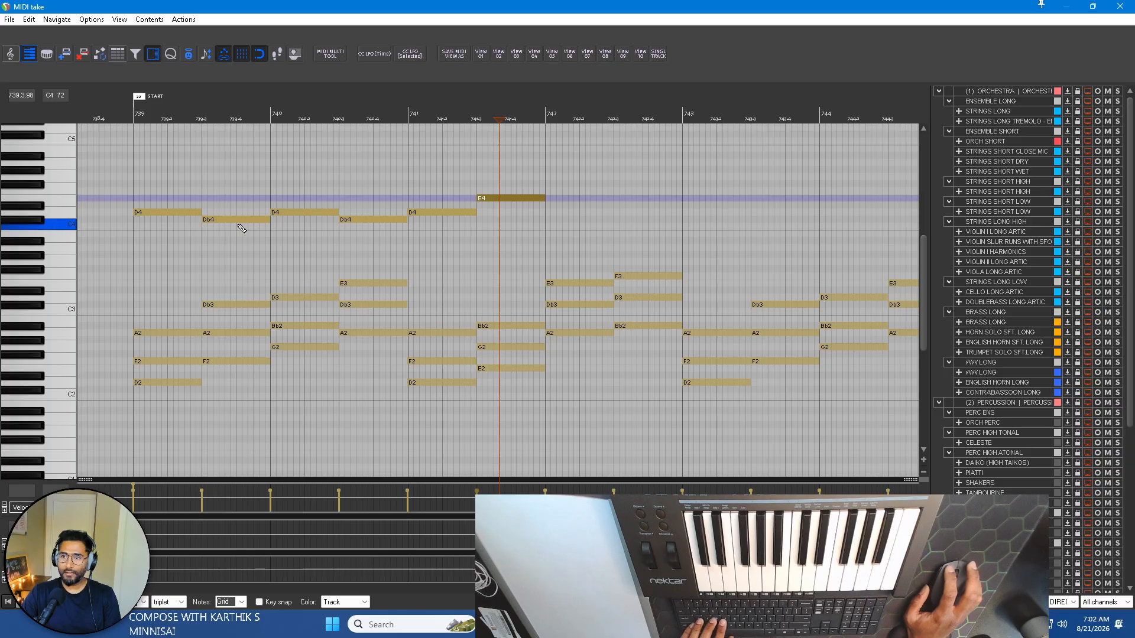
{"action": "left_click", "coordinate": [447, 212]}
{"action": "left_click", "coordinate": [498, 197]}
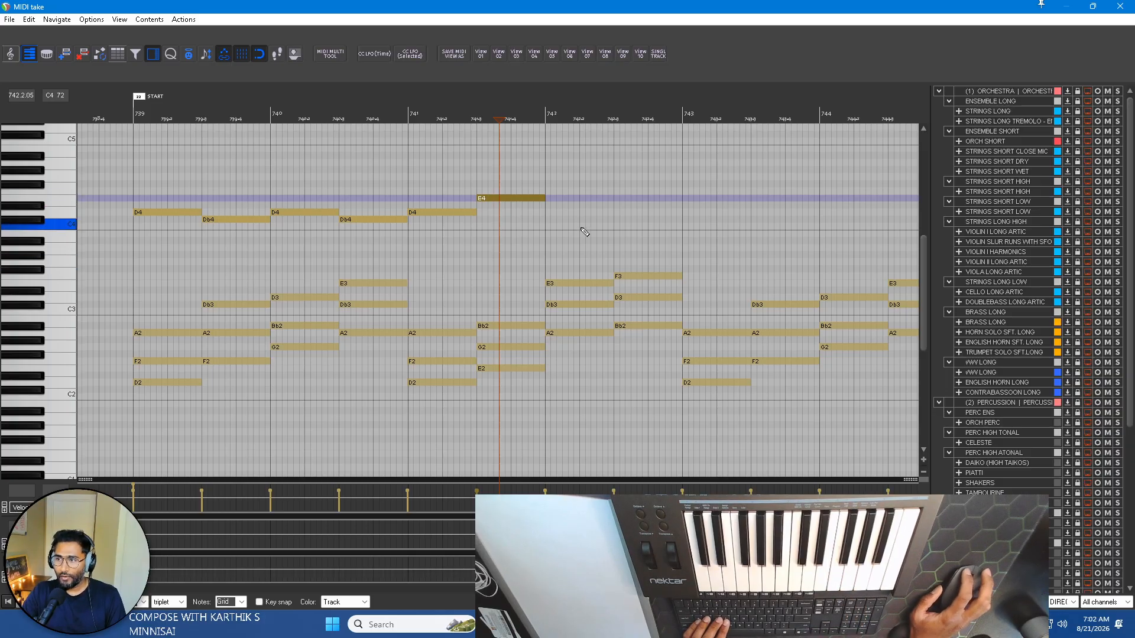
Draw half-bar Db4 and Bb3 notes across bar 742 to complete the four-bar upper line.
{"action": "mouse_move", "coordinate": [547, 215]}
{"action": "left_mouse_down"}
{"action": "mouse_move", "coordinate": [615, 215]}
{"action": "mouse_move", "coordinate": [590, 220]}
{"action": "left_mouse_up"}
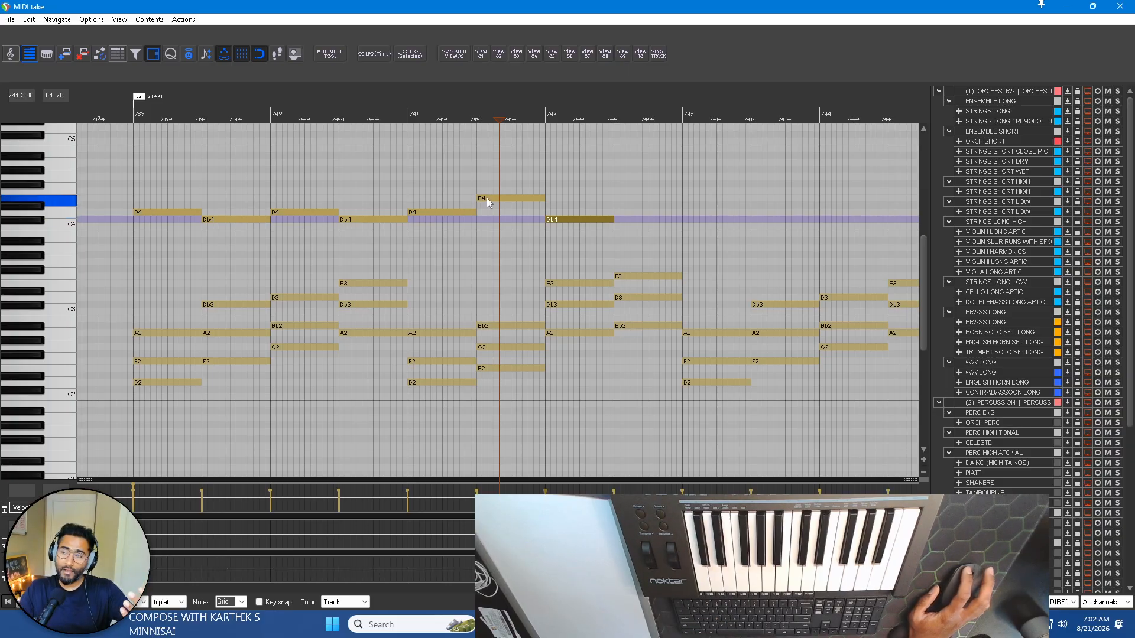
{"action": "left_click", "coordinate": [558, 221]}
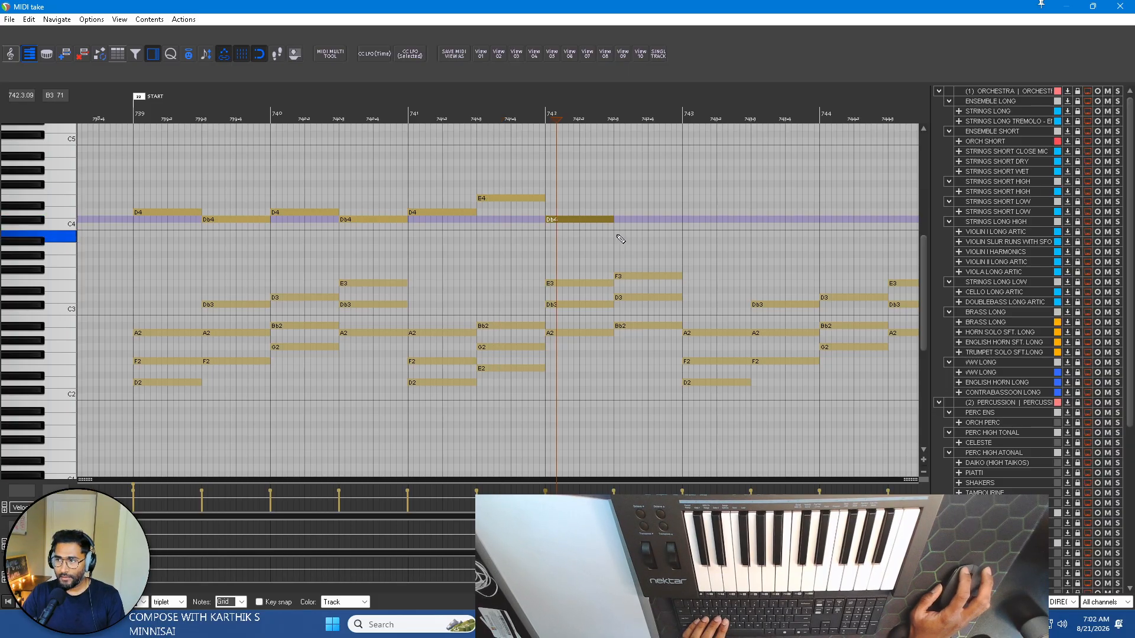
{"action": "left_click_drag", "start_coordinate": [621, 239], "coordinate": [689, 243]}
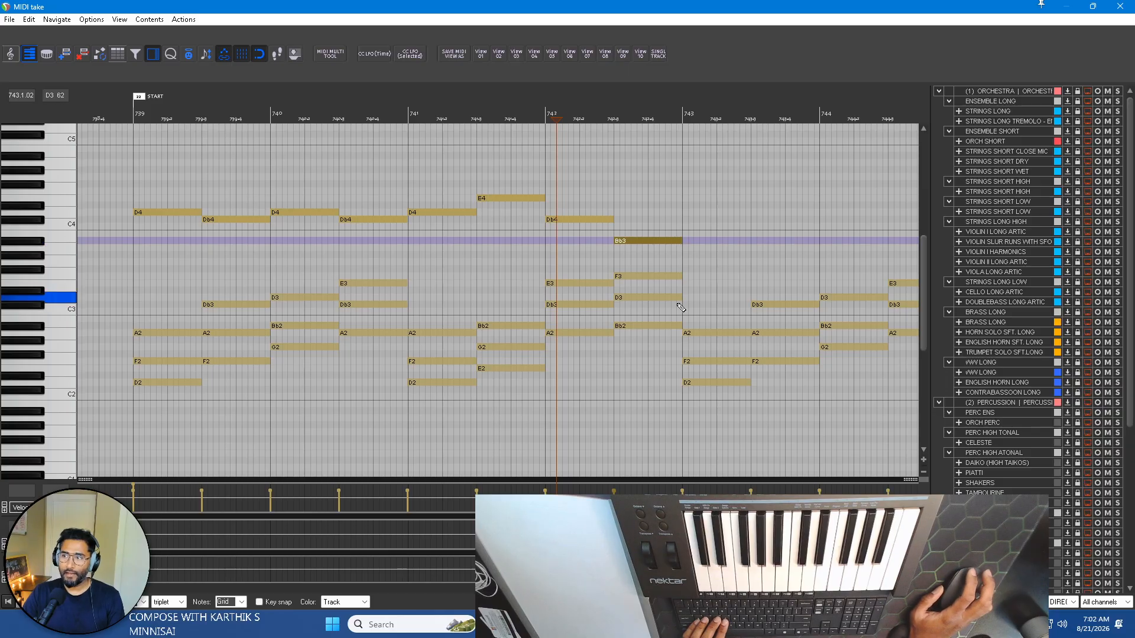
Set the time selection from bar 739 to bar 743 and play it through.
{"action": "left_click_drag", "start_coordinate": [136, 112], "coordinate": [692, 113]}
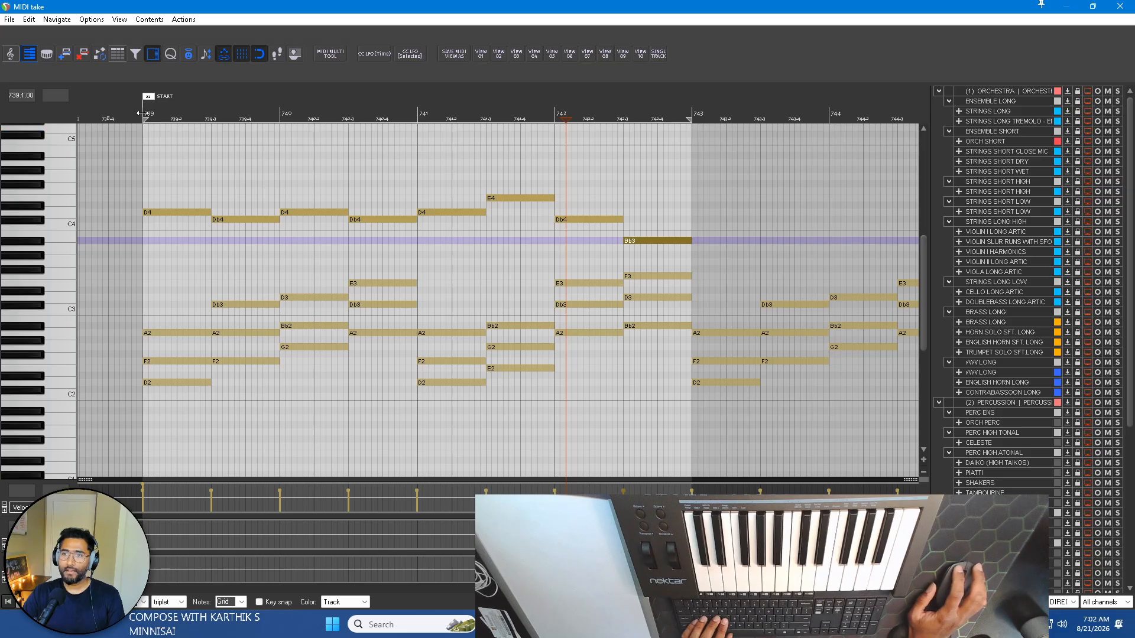
{"action": "key", "text": "space"}
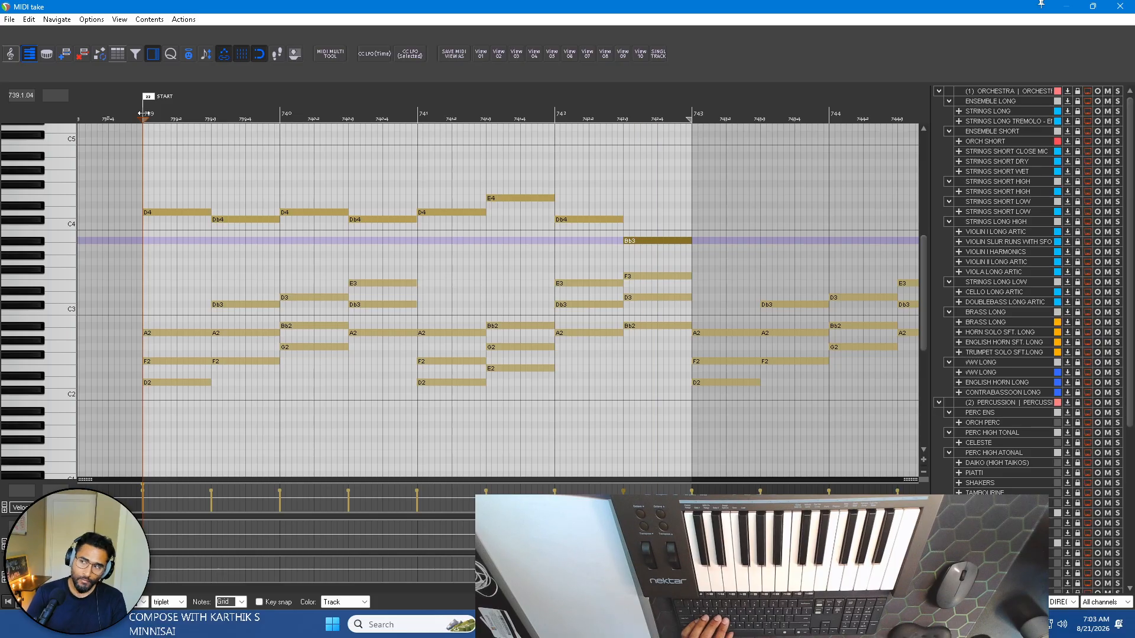
{"action": "scroll", "coordinate": [641, 203], "scroll_direction": "up", "scroll_amount": 3}
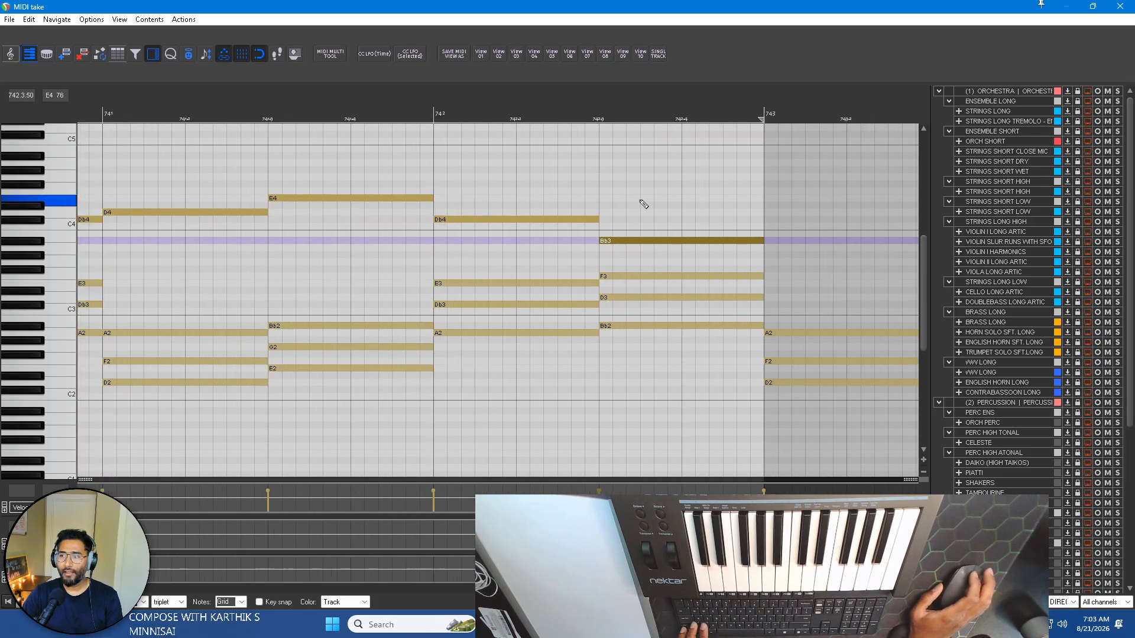
{"action": "scroll", "coordinate": [644, 213], "scroll_direction": "down", "scroll_amount": 5}
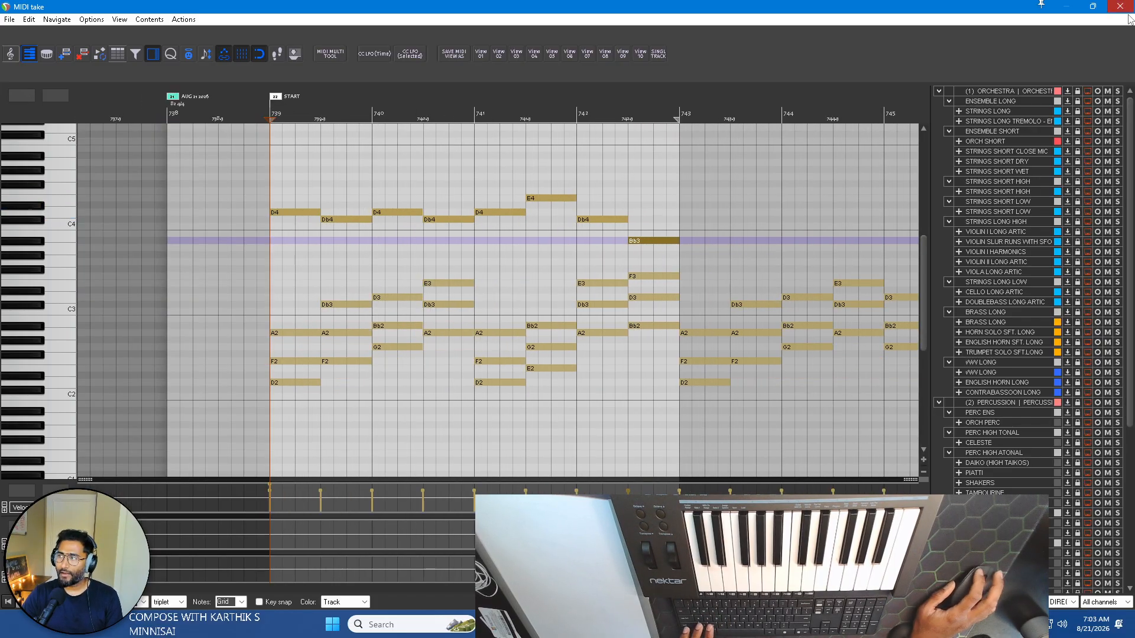
Extend the time selection to bar 747, and narrow it to the range from bar 743 to bar 747.
{"action": "scroll", "coordinate": [591, 204], "scroll_direction": "right", "scroll_amount": 3}
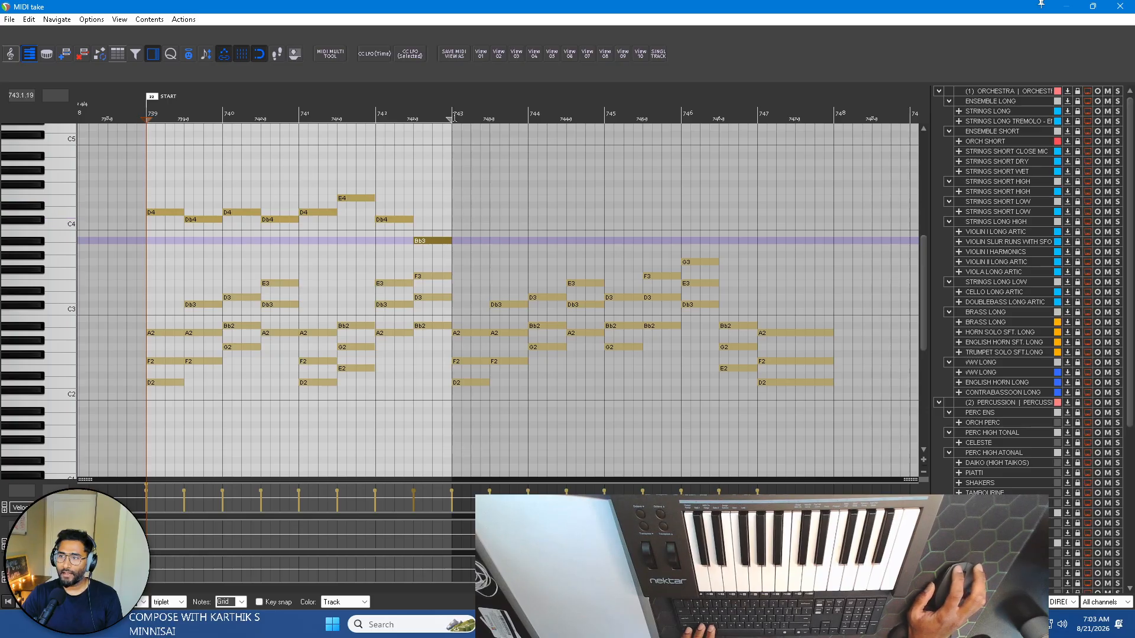
{"action": "mouse_move", "coordinate": [451, 119]}
{"action": "left_mouse_down"}
{"action": "mouse_move", "coordinate": [758, 119]}
{"action": "mouse_move", "coordinate": [720, 119]}
{"action": "left_mouse_up"}
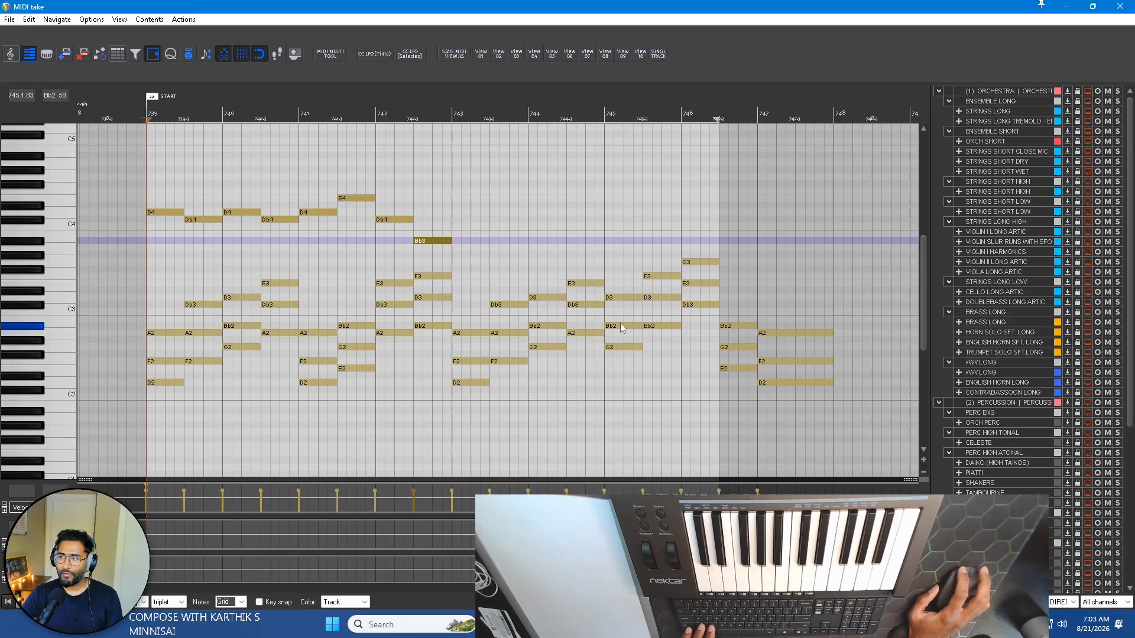
{"action": "left_click_drag", "start_coordinate": [715, 119], "coordinate": [759, 119]}
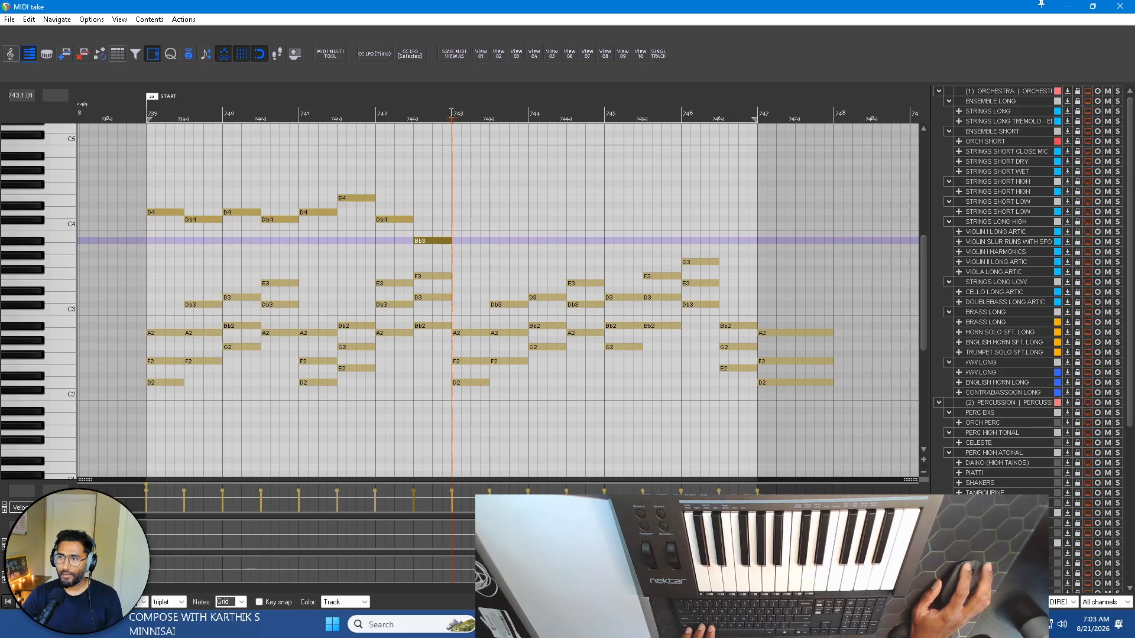
{"action": "left_click_drag", "start_coordinate": [451, 112], "coordinate": [758, 111]}
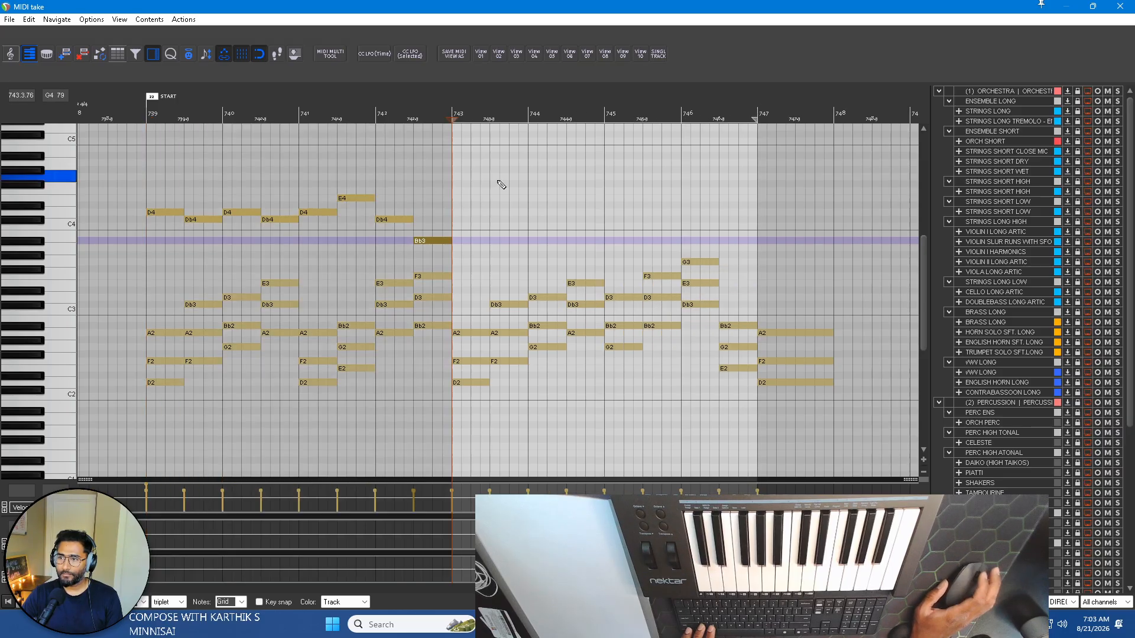
Copy the four upper-line notes of bars 739 and 740 to bars 743 and 744 at the same pitches.
{"action": "scroll", "coordinate": [459, 234], "scroll_direction": "up", "scroll_amount": 3}
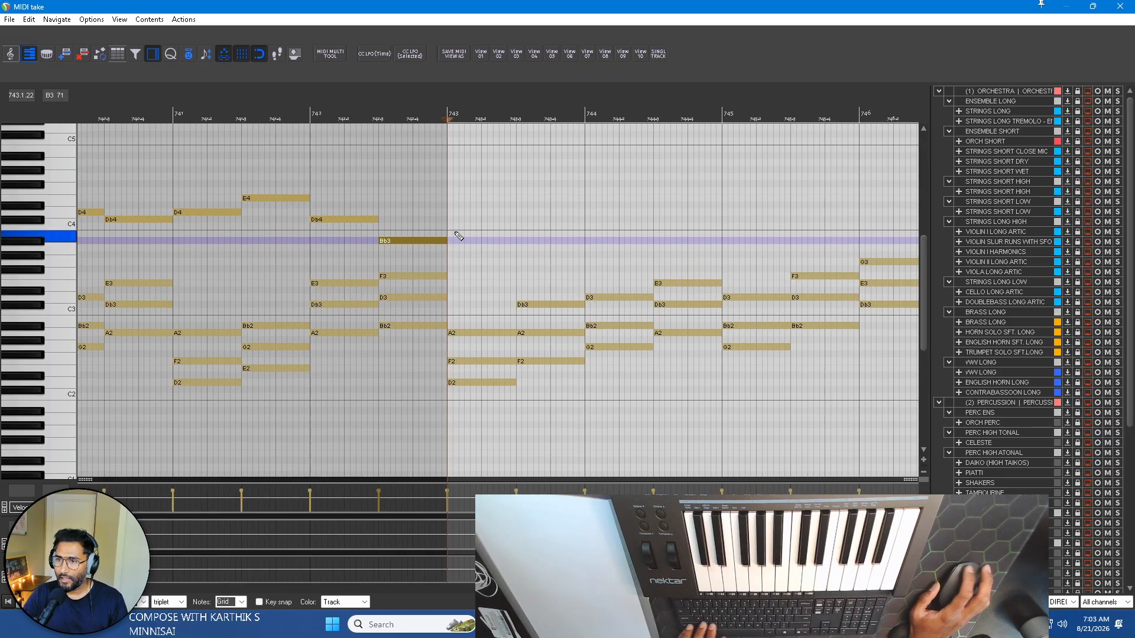
{"action": "scroll", "coordinate": [455, 232], "scroll_direction": "down", "scroll_amount": 1}
{"action": "scroll", "coordinate": [159, 215], "scroll_direction": "down", "scroll_amount": 1}
{"action": "scroll", "coordinate": [198, 224], "scroll_direction": "left", "scroll_amount": 2}
{"action": "scroll", "coordinate": [401, 223], "scroll_direction": "right", "scroll_amount": 1}
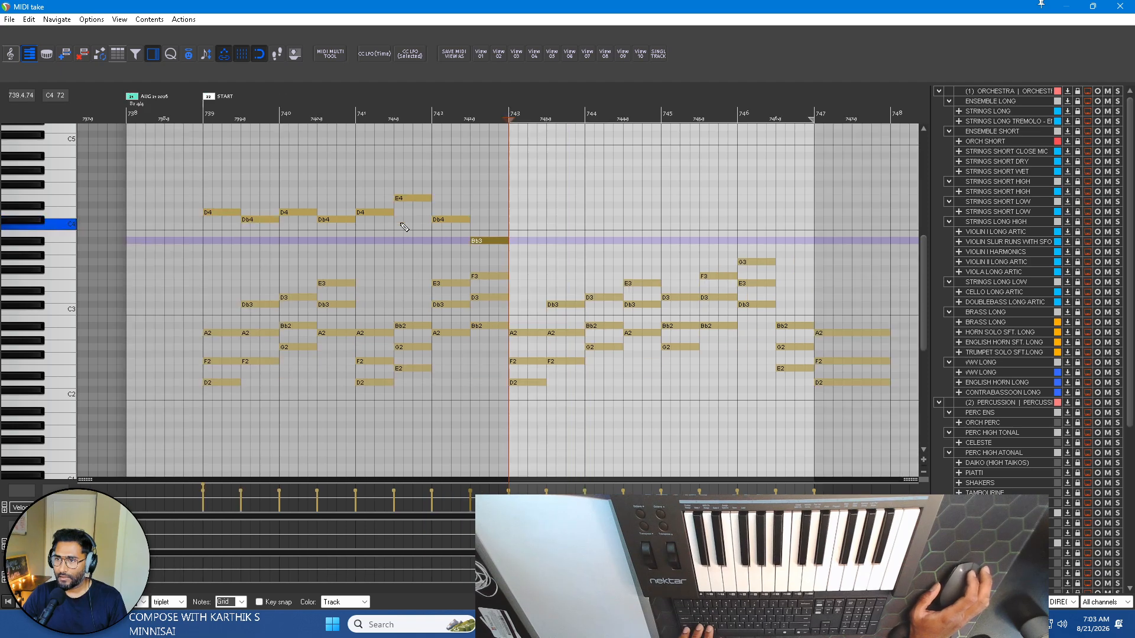
{"action": "left_click_drag", "start_coordinate": [191, 175], "coordinate": [332, 242]}
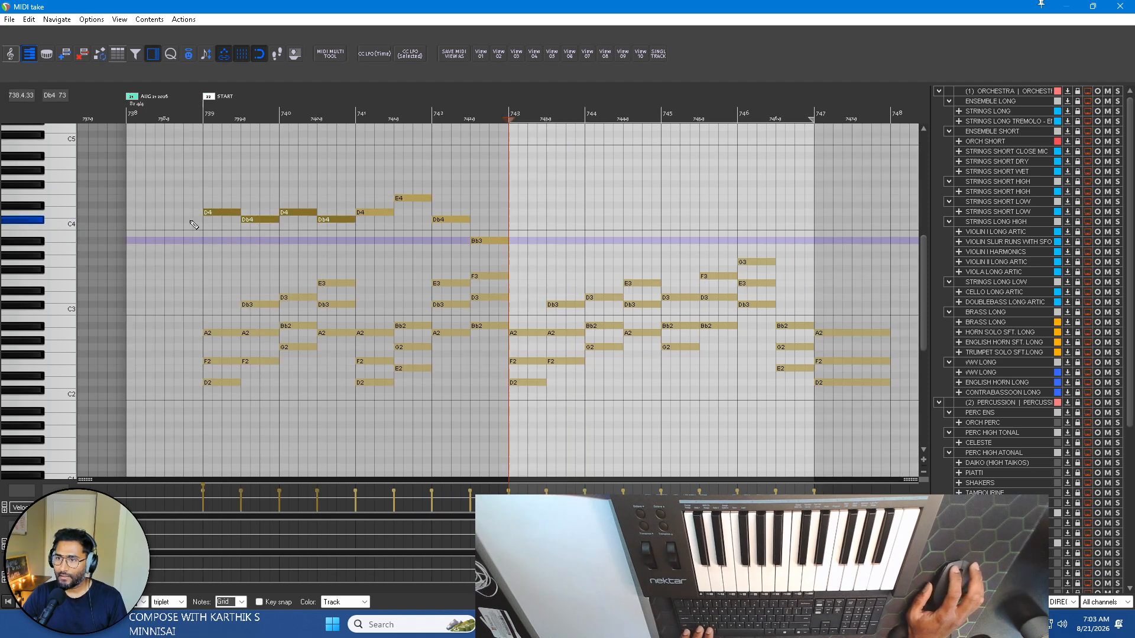
{"action": "left_click_drag", "start_coordinate": [221, 215], "coordinate": [528, 214]}
{"action": "scroll", "coordinate": [527, 214], "scroll_direction": "up", "scroll_amount": 3}
{"action": "scroll", "coordinate": [537, 219], "scroll_direction": "down", "scroll_amount": 2}
{"action": "scroll", "coordinate": [536, 219], "scroll_direction": "right", "scroll_amount": 2}
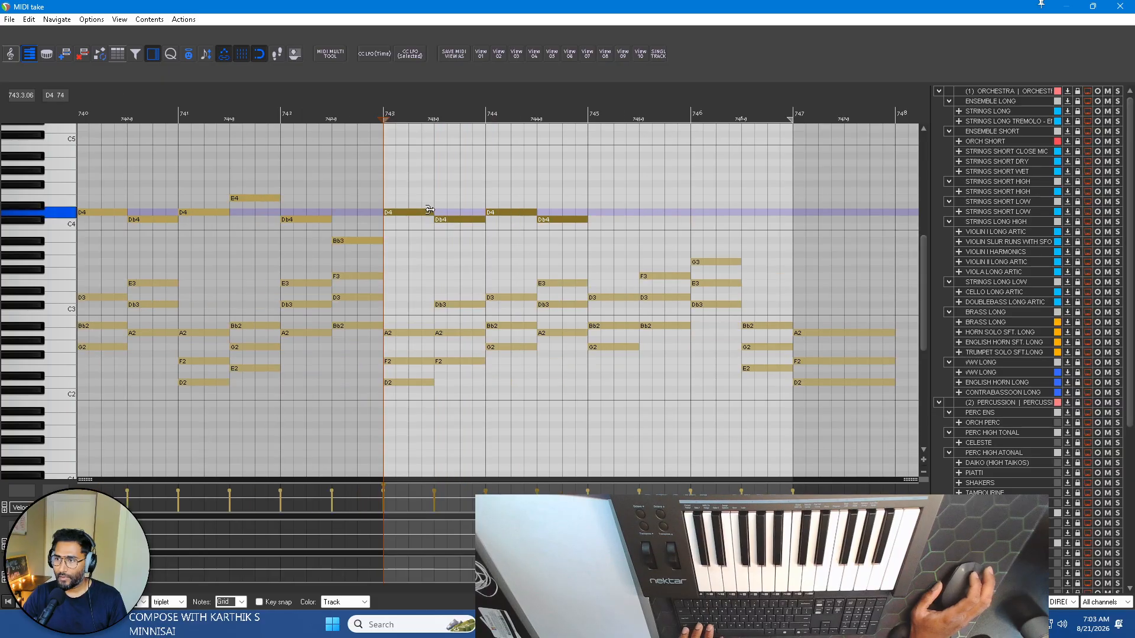
Copy the D4, E4, Db4 and Bb3 upper-line notes from bars 741 and 742 to bars 745 and 746 at their original pitches.
{"action": "scroll", "coordinate": [430, 209], "scroll_direction": "up", "scroll_amount": 1}
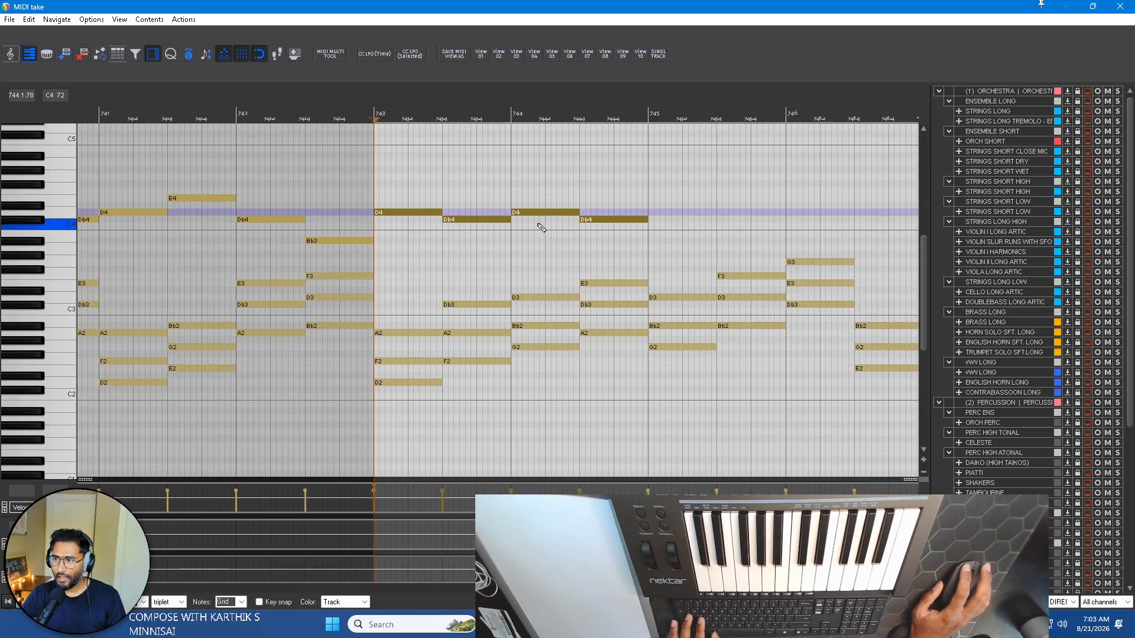
{"action": "scroll", "coordinate": [630, 237], "scroll_direction": "down", "scroll_amount": 1}
{"action": "scroll", "coordinate": [308, 234], "scroll_direction": "left", "scroll_amount": 2}
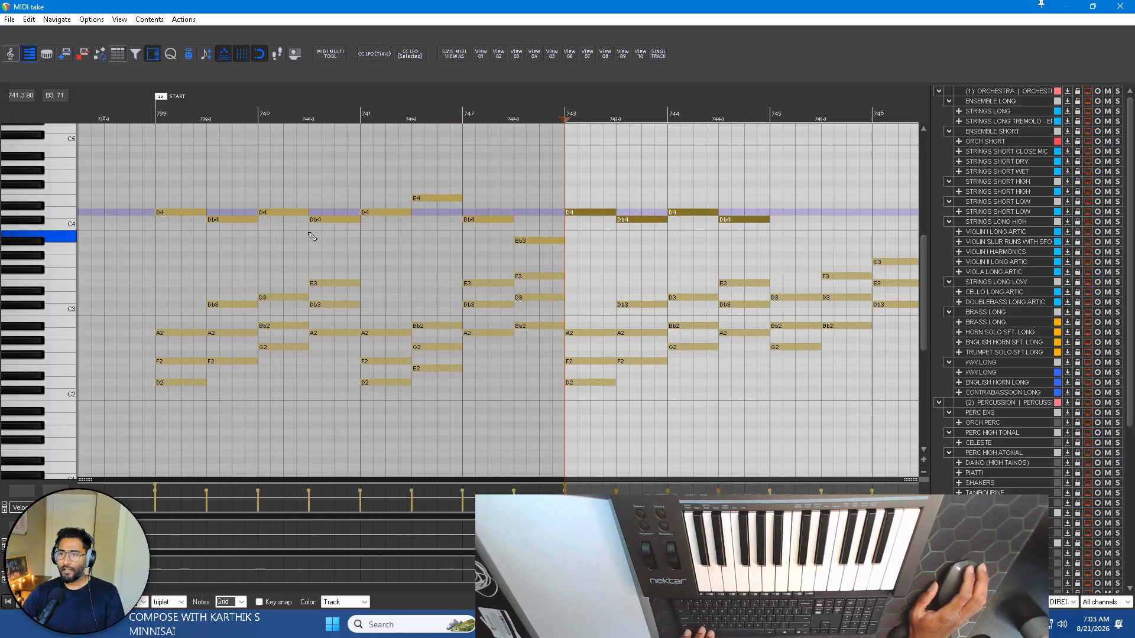
{"action": "left_click_drag", "start_coordinate": [506, 239], "coordinate": [661, 180]}
{"action": "scroll", "coordinate": [140, 218], "scroll_direction": "right", "scroll_amount": 3}
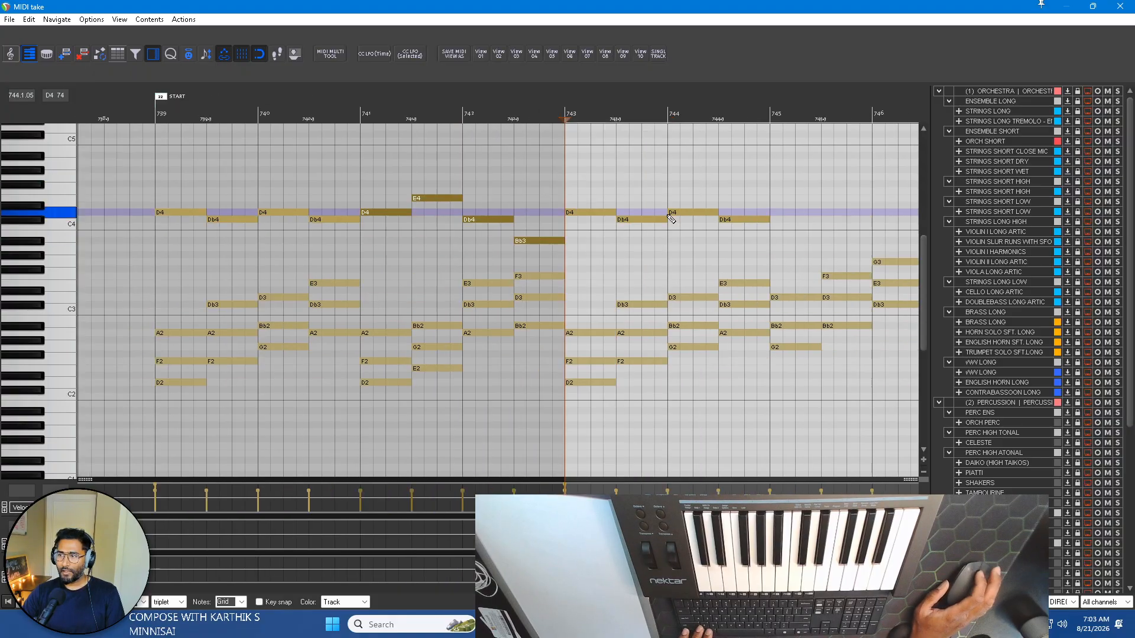
{"action": "left_click_drag", "start_coordinate": [141, 218], "coordinate": [558, 223]}
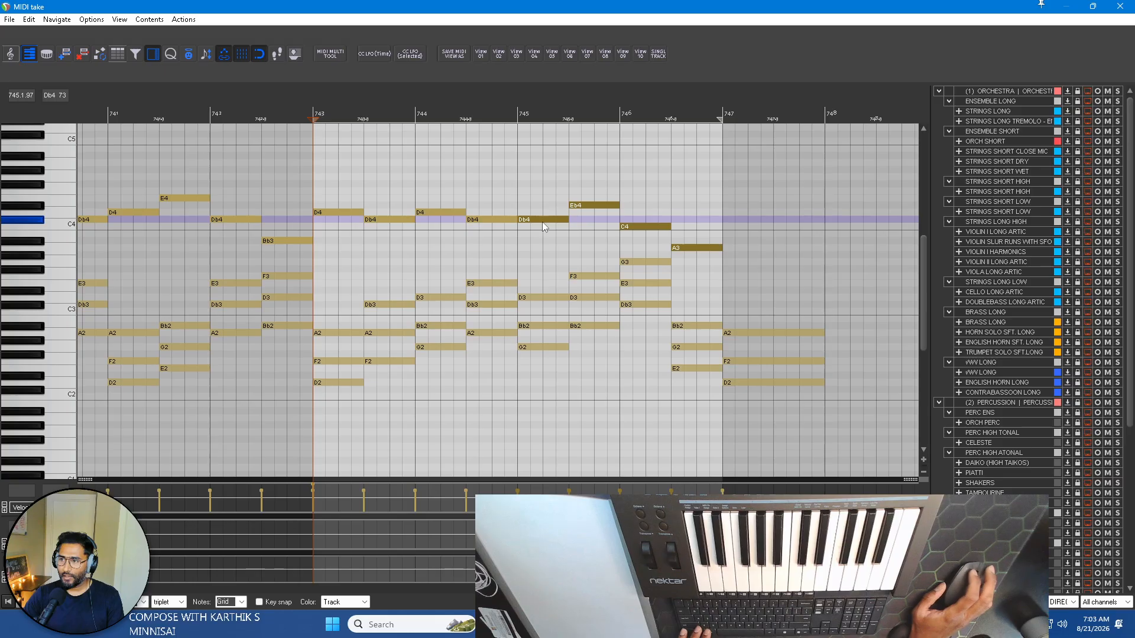
{"action": "left_click_drag", "start_coordinate": [544, 219], "coordinate": [544, 213]}
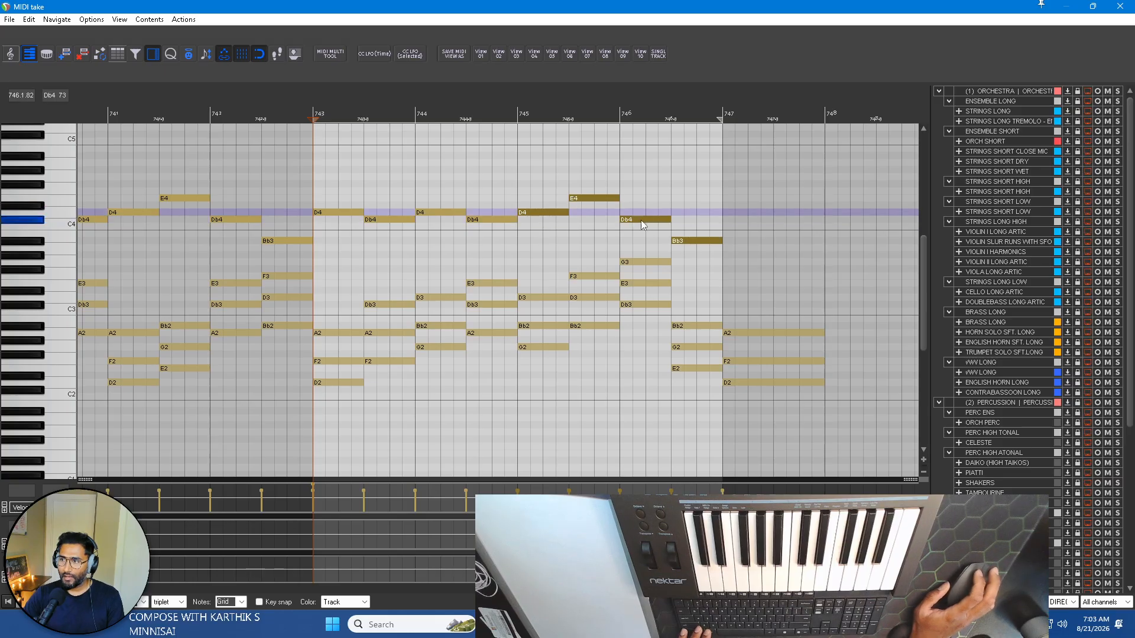
Raise the copied E4 in the second half of bar 745 to F4.
{"action": "scroll", "coordinate": [390, 255], "scroll_direction": "up", "scroll_amount": 3}
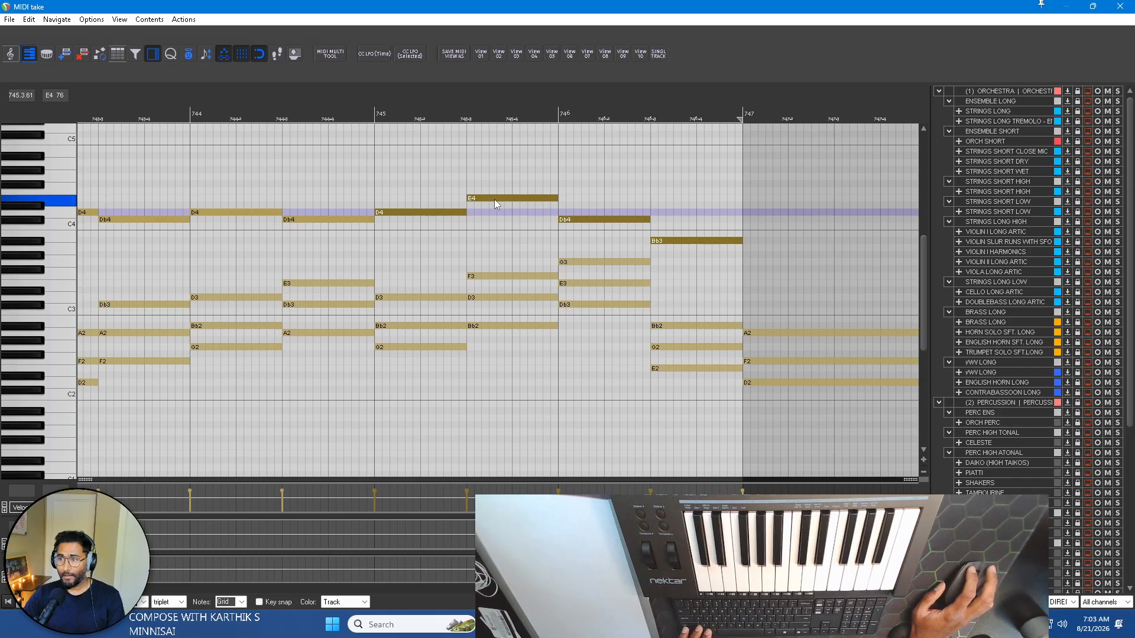
{"action": "left_click", "coordinate": [478, 205]}
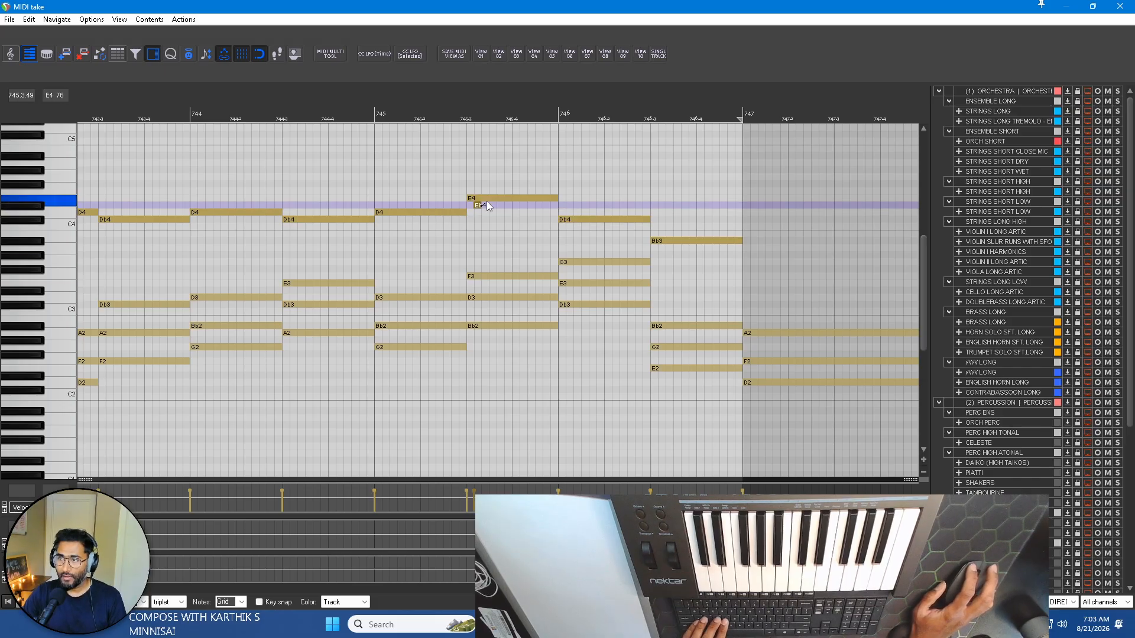
{"action": "double_click", "coordinate": [476, 205]}
{"action": "left_click", "coordinate": [478, 199]}
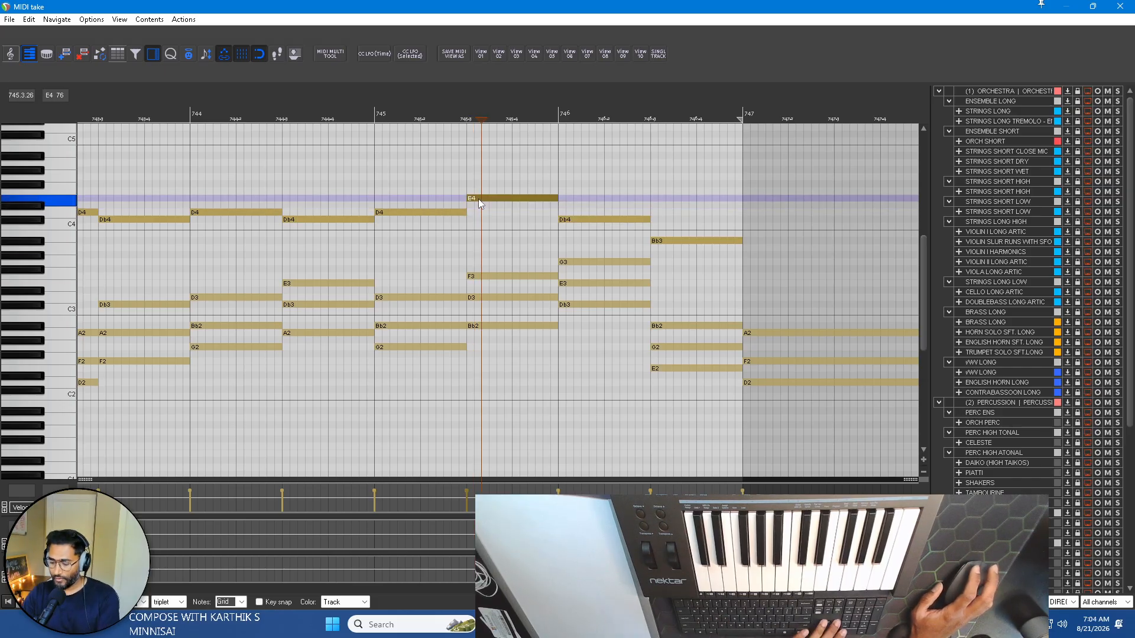
{"action": "key", "text": "Up"}
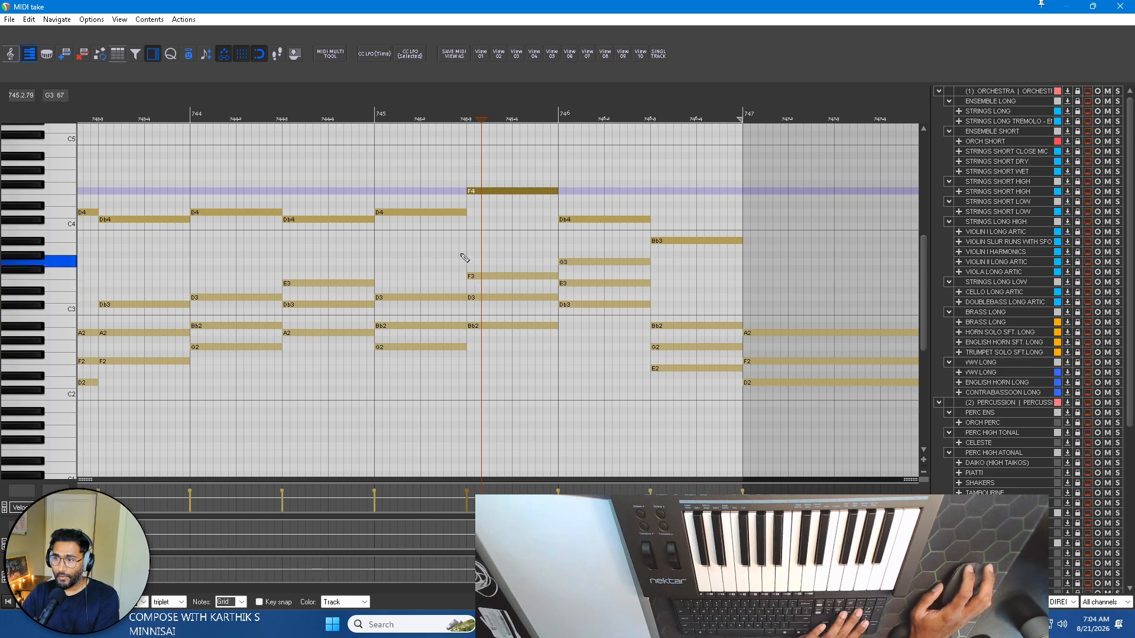
Audition the E4 in bar 741 and the F4 in bar 745 to compare the two phrases.
{"action": "scroll", "coordinate": [473, 232], "scroll_direction": "left", "scroll_amount": 3}
{"action": "scroll", "coordinate": [458, 231], "scroll_direction": "down", "scroll_amount": 2}
{"action": "scroll", "coordinate": [441, 231], "scroll_direction": "left", "scroll_amount": 1}
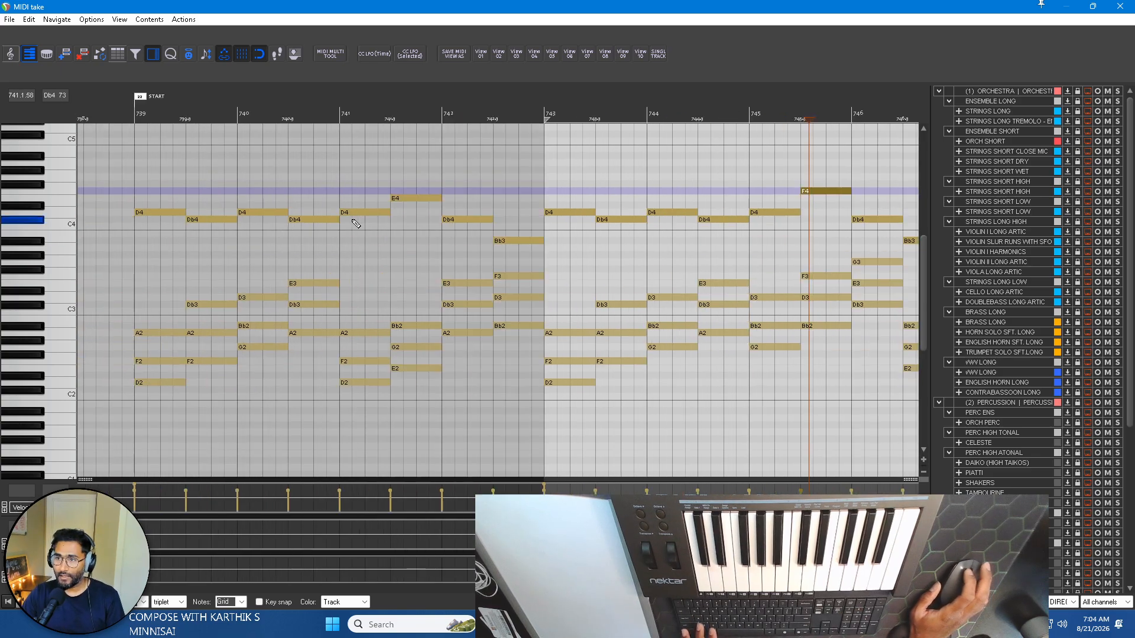
{"action": "left_click", "coordinate": [416, 197]}
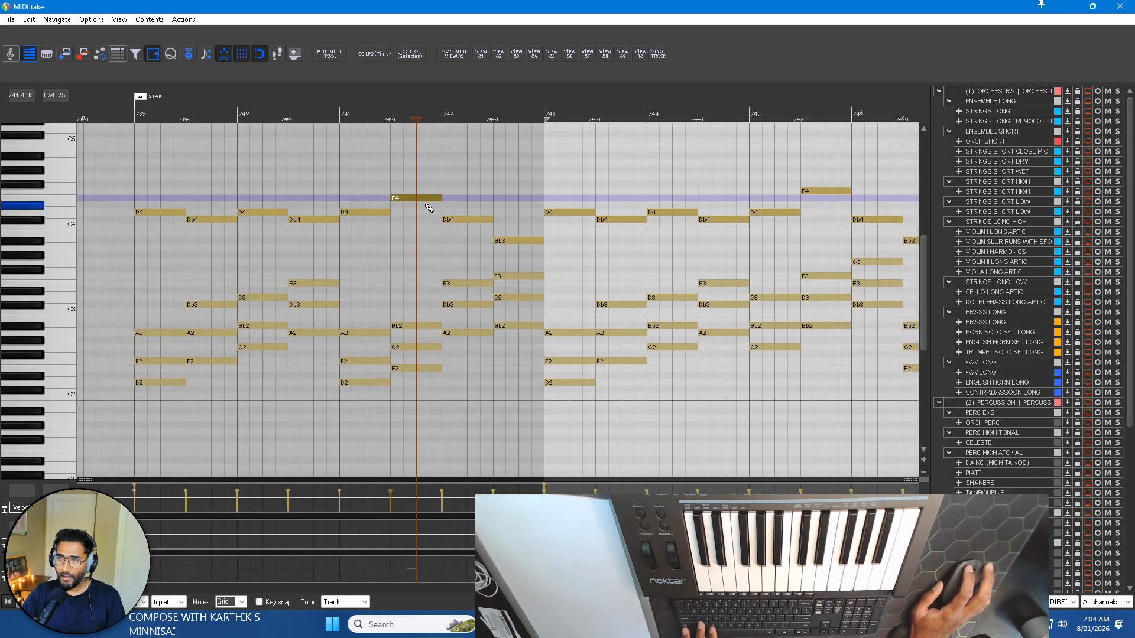
{"action": "scroll", "coordinate": [526, 251], "scroll_direction": "right", "scroll_amount": 4}
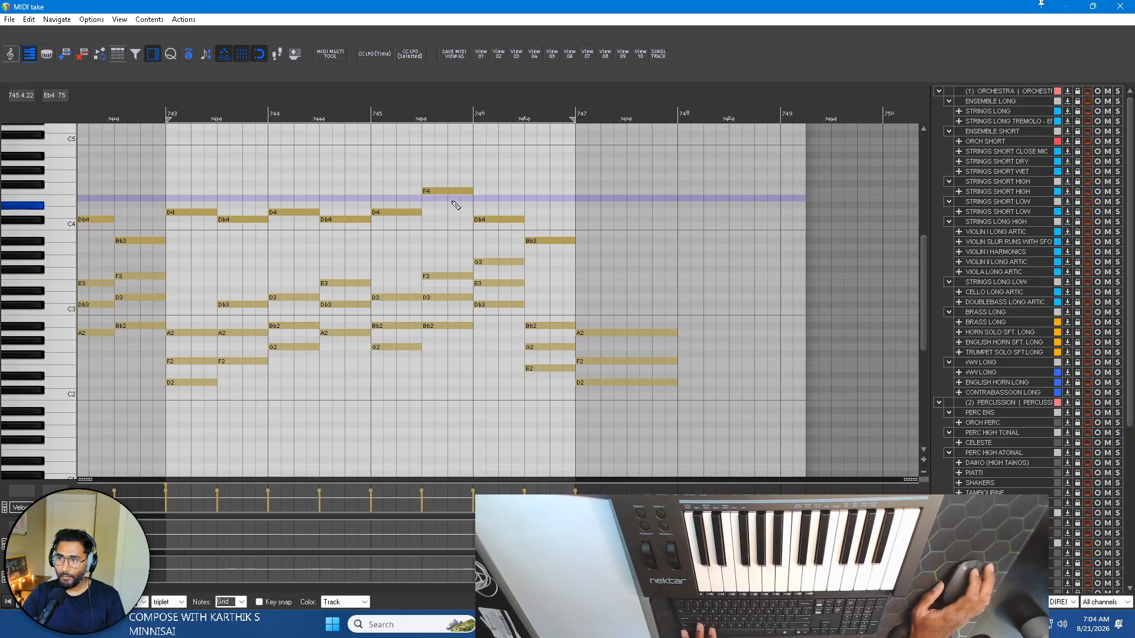
{"action": "left_click", "coordinate": [441, 191]}
{"action": "scroll", "coordinate": [447, 237], "scroll_direction": "up", "scroll_amount": 1}
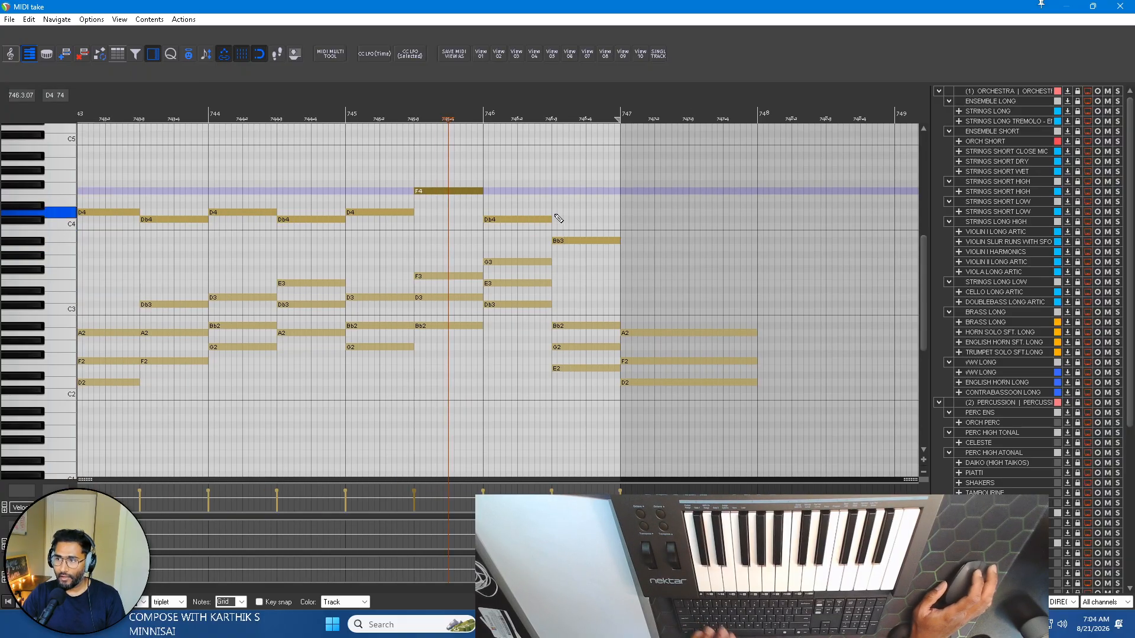
Raise the two upper notes of bar 746 to G4 and Bb4, and add a D5 note across bar 747.
{"action": "left_click", "coordinate": [511, 221]}
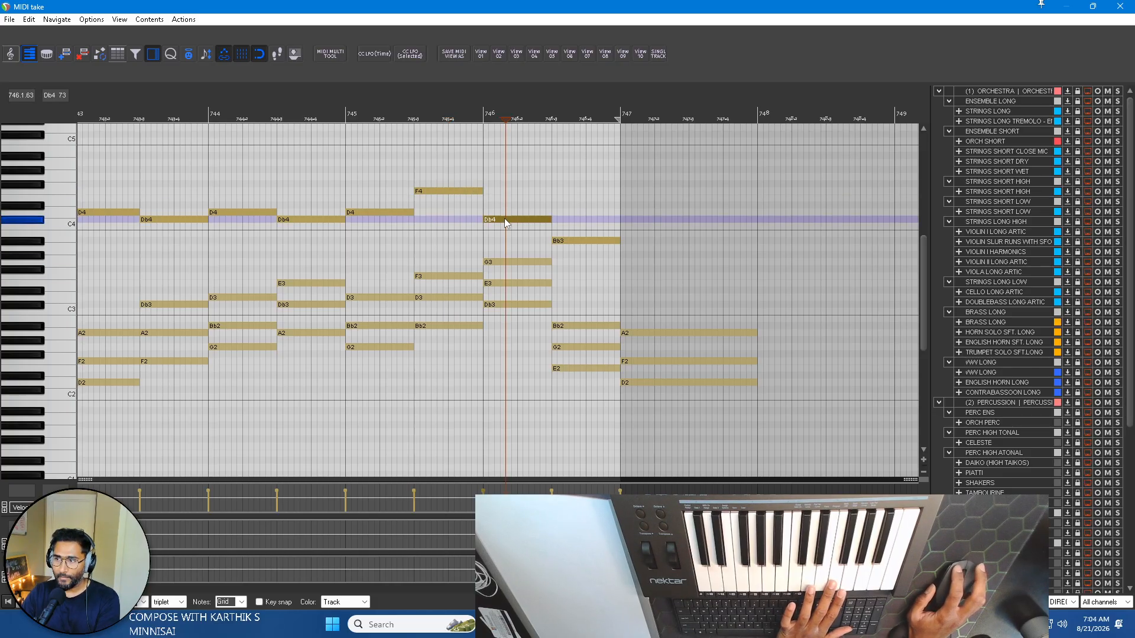
{"action": "left_click_drag", "start_coordinate": [505, 218], "coordinate": [502, 176]}
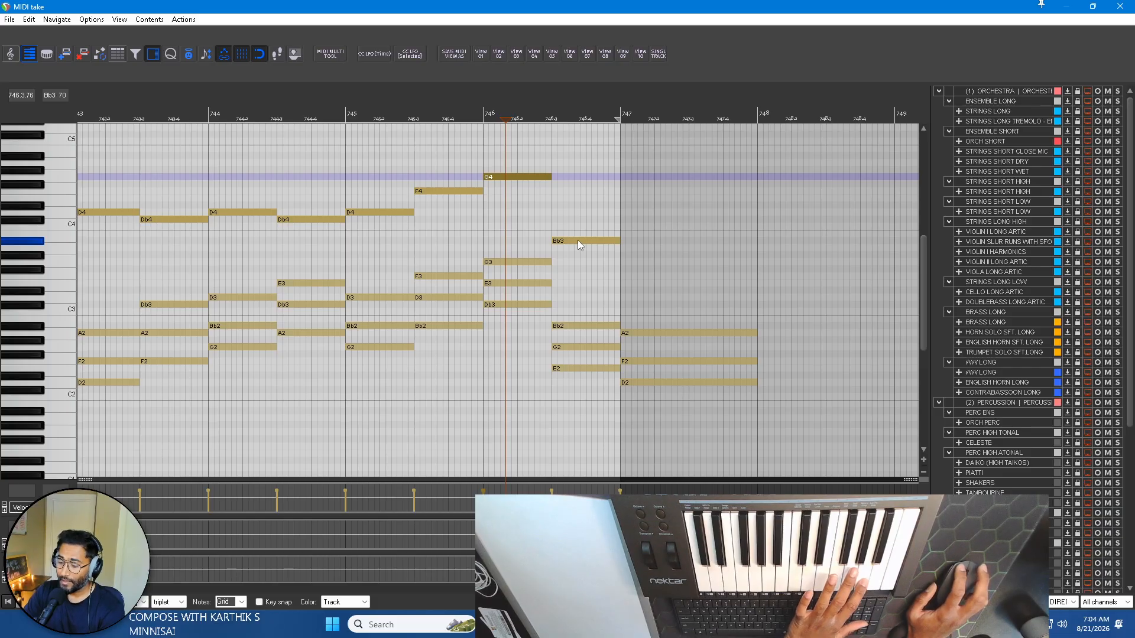
{"action": "left_click_drag", "start_coordinate": [577, 240], "coordinate": [578, 158]}
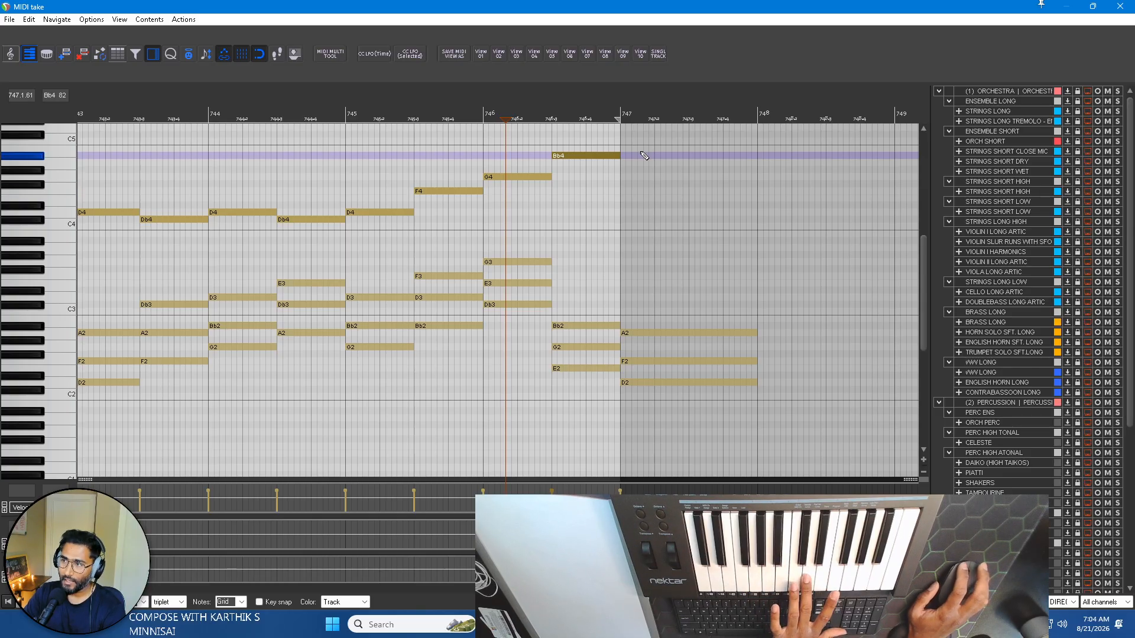
{"action": "scroll", "coordinate": [55, 221], "scroll_direction": "up", "scroll_amount": 2}
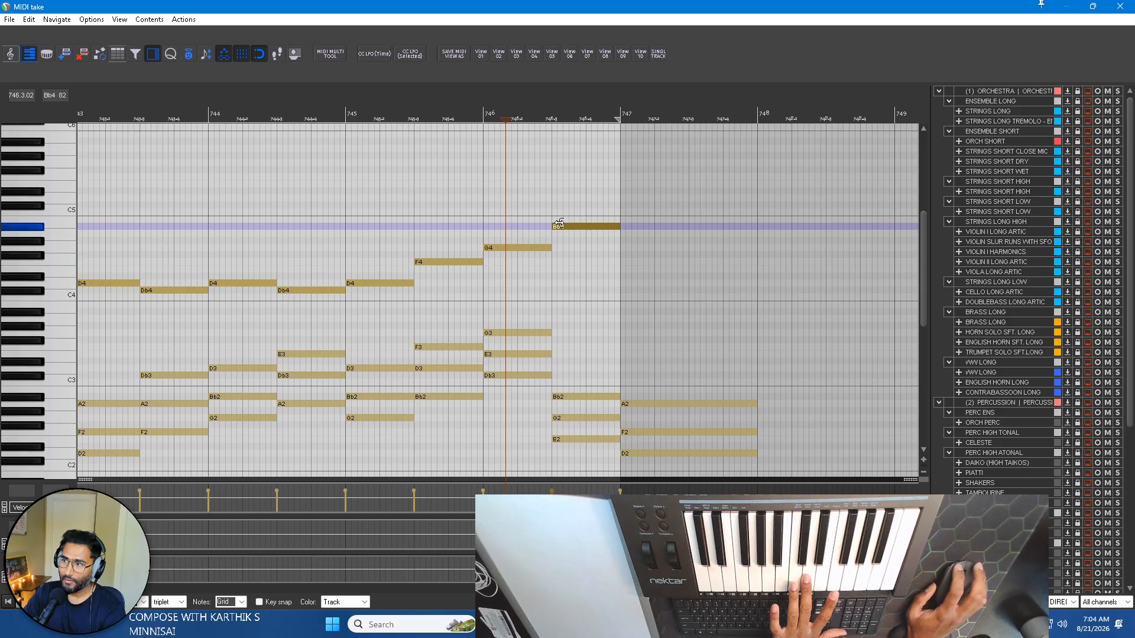
{"action": "left_click_drag", "start_coordinate": [620, 198], "coordinate": [728, 203]}
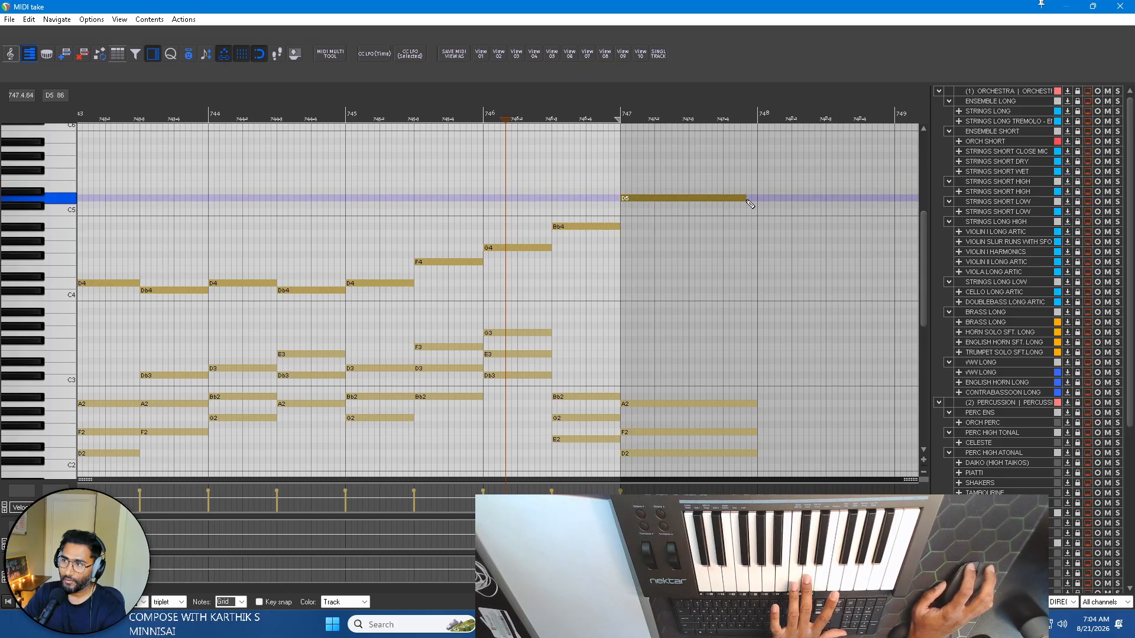
Play the second phrase from bar 743 through to the closing chord, and stop playback.
{"action": "scroll", "coordinate": [698, 165], "scroll_direction": "down", "scroll_amount": 5}
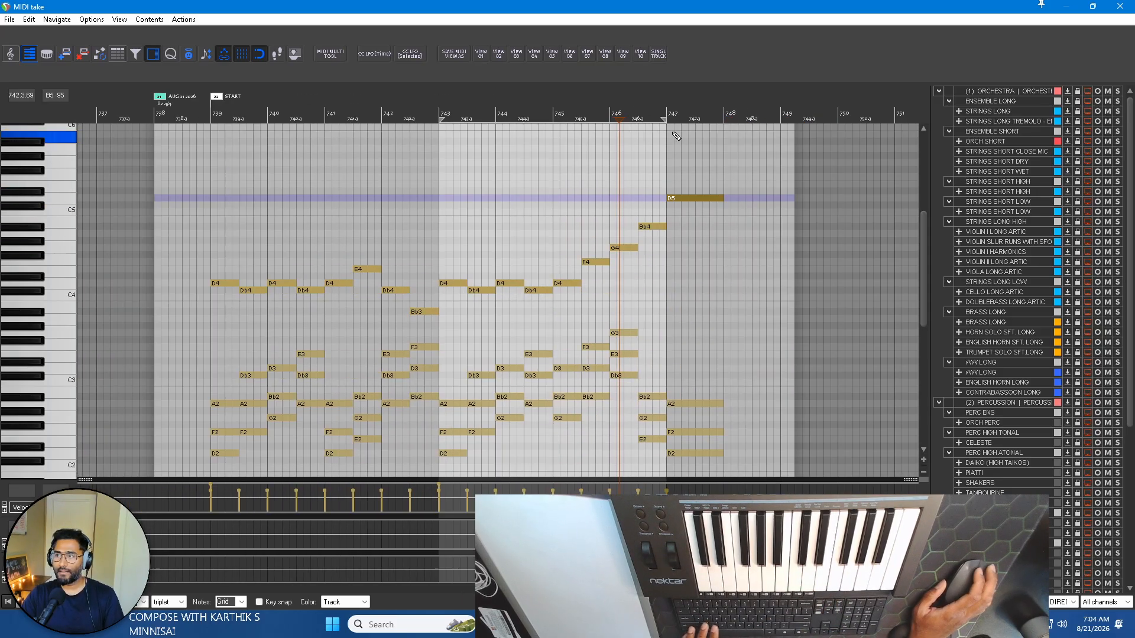
{"action": "left_click", "coordinate": [441, 114]}
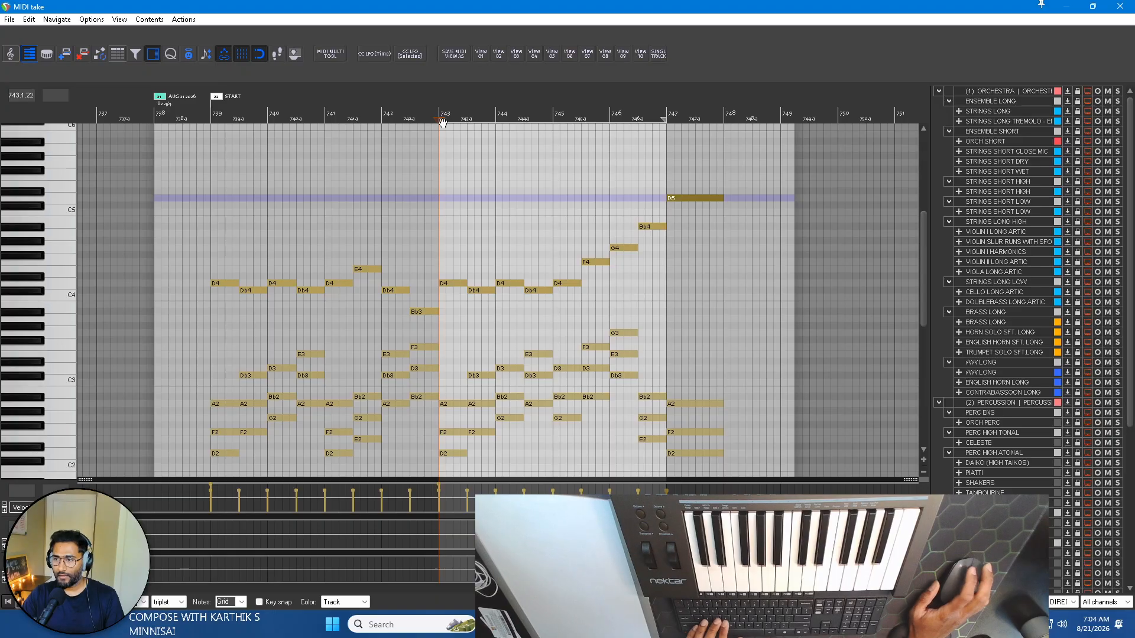
{"action": "key", "text": "space"}
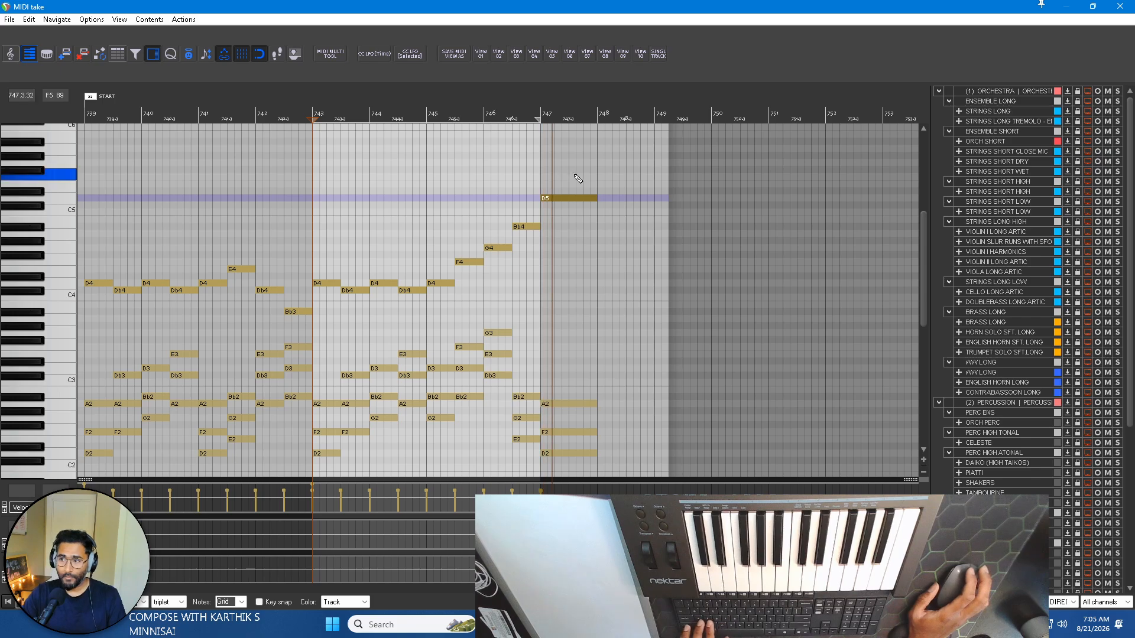
{"action": "key", "text": "space"}
Shorten the closing D2, F2 and A2 chord and the D5 above it in bar 747 to half a bar.
{"action": "scroll", "coordinate": [626, 235], "scroll_direction": "down", "scroll_amount": 2}
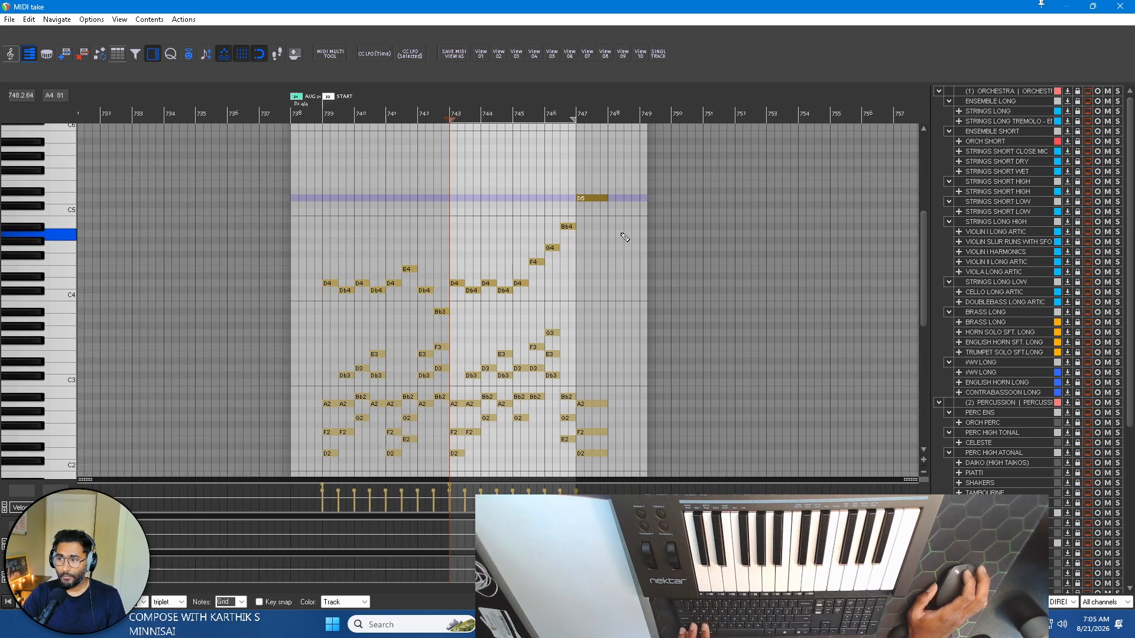
{"action": "scroll", "coordinate": [598, 251], "scroll_direction": "up", "scroll_amount": 3}
{"action": "scroll", "coordinate": [354, 281], "scroll_direction": "down", "scroll_amount": 2}
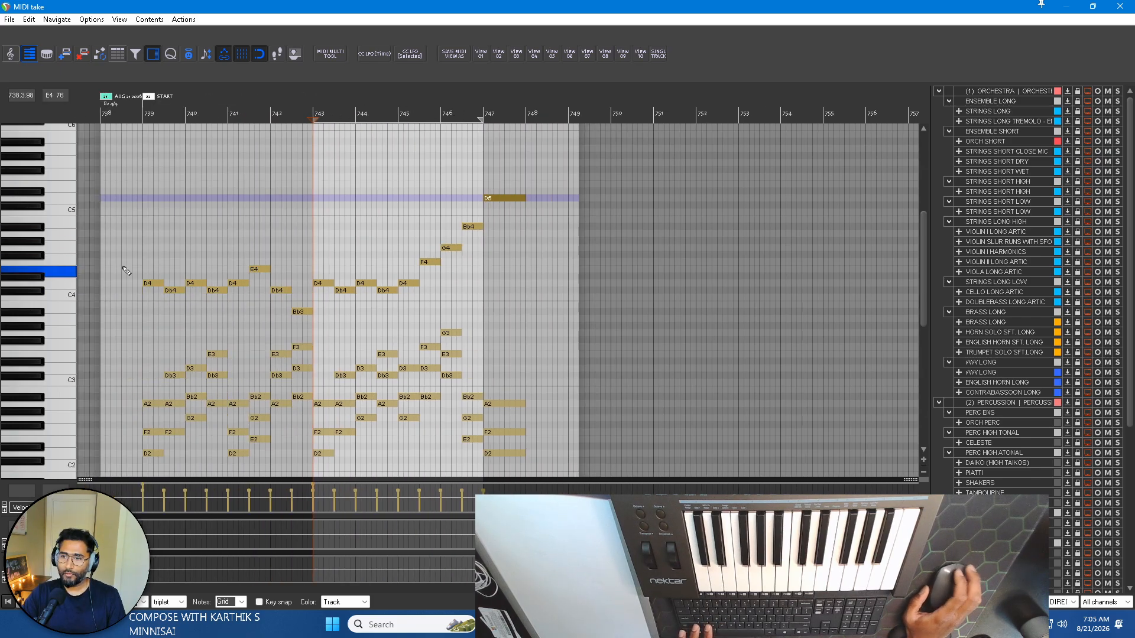
{"action": "scroll", "coordinate": [354, 284], "scroll_direction": "down", "scroll_amount": 3}
{"action": "scroll", "coordinate": [332, 368], "scroll_direction": "up", "scroll_amount": 4}
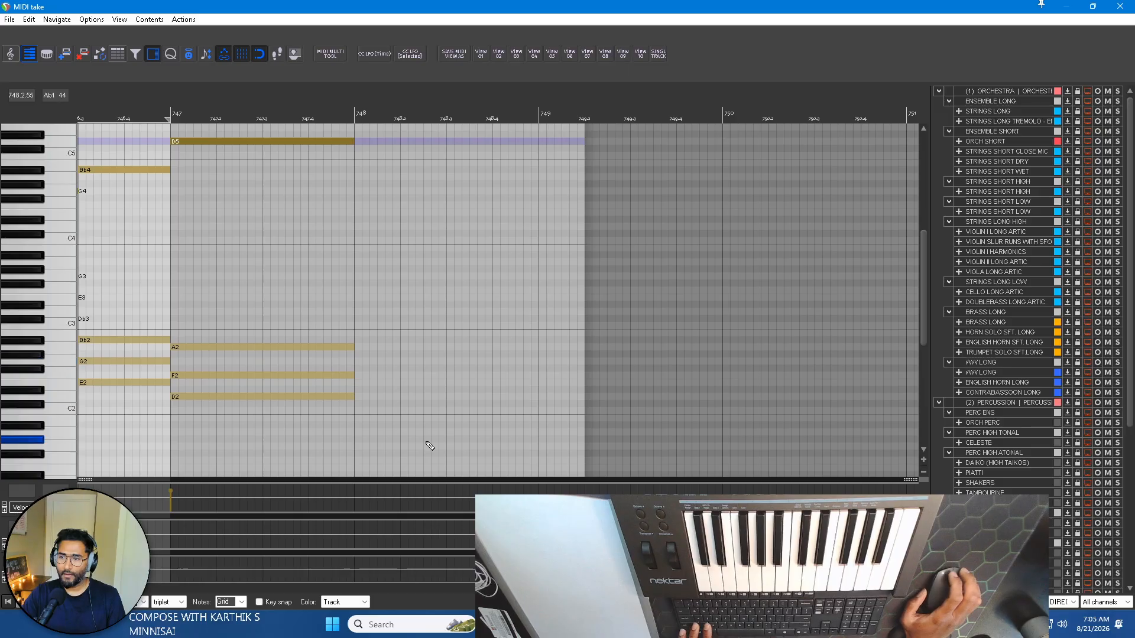
{"action": "left_click_drag", "start_coordinate": [418, 441], "coordinate": [266, 307]}
{"action": "left_click_drag", "start_coordinate": [351, 347], "coordinate": [262, 347]}
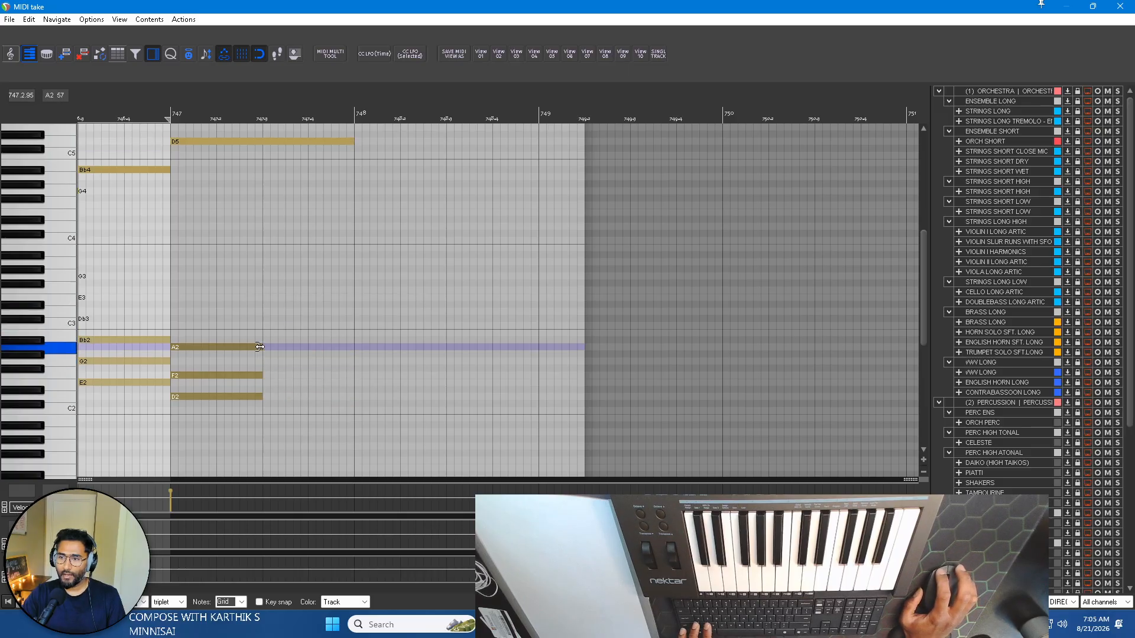
{"action": "left_click", "coordinate": [343, 142]}
{"action": "left_click_drag", "start_coordinate": [355, 150], "coordinate": [284, 148]}
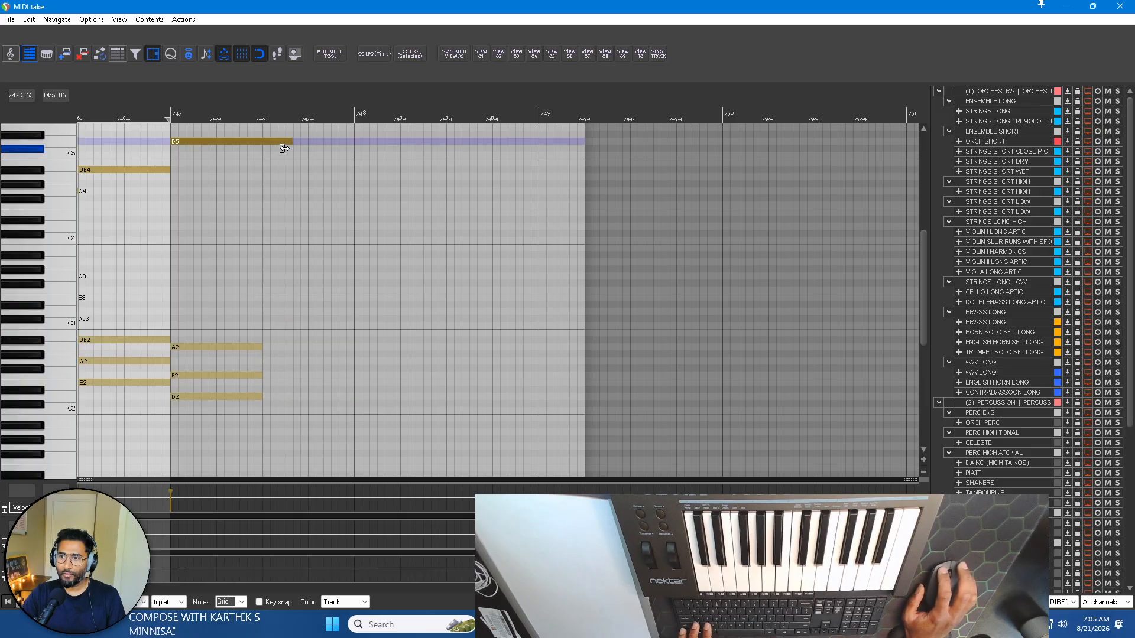
Examine the opening D2, F2 and A2 chord in bar 739 and the D4 lead note above it.
{"action": "scroll", "coordinate": [269, 233], "scroll_direction": "down", "scroll_amount": 5}
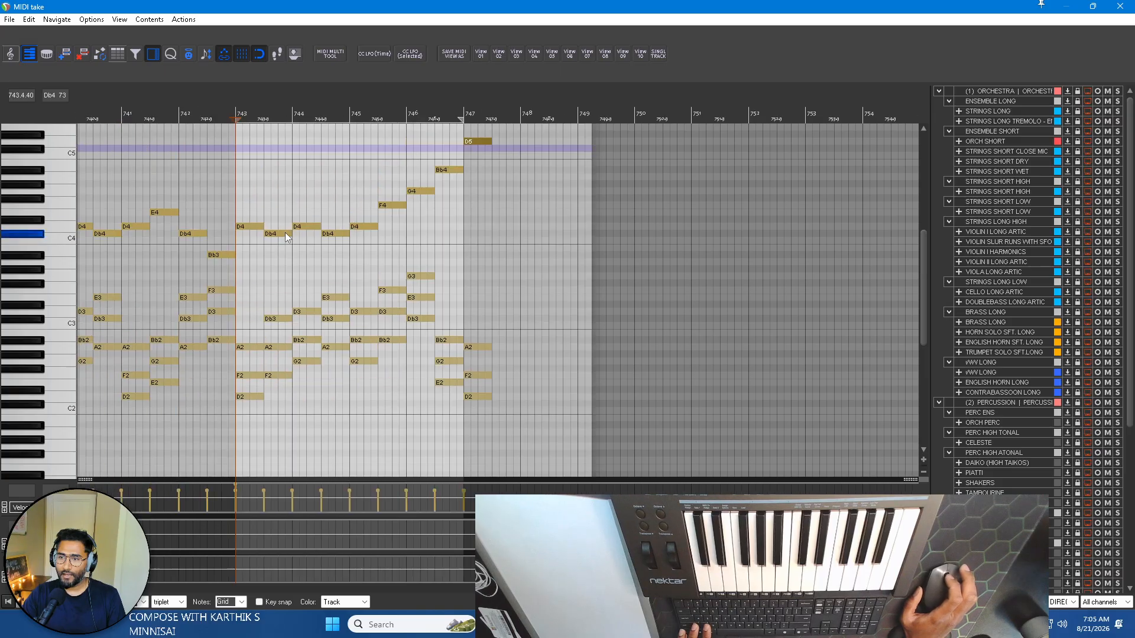
{"action": "scroll", "coordinate": [316, 336], "scroll_direction": "left", "scroll_amount": 4}
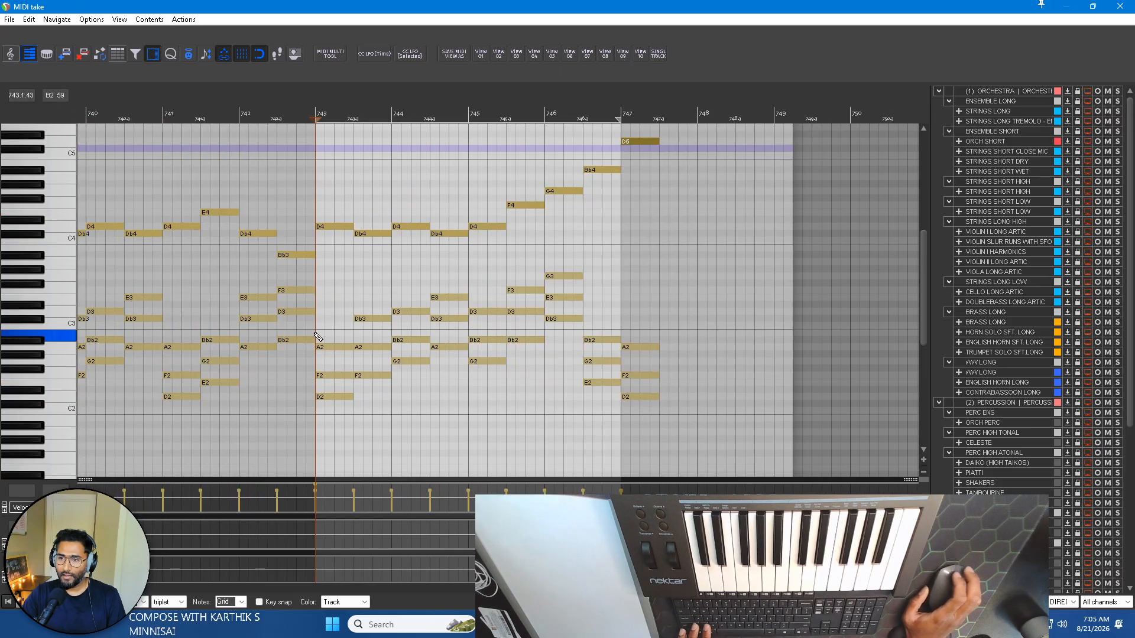
{"action": "scroll", "coordinate": [362, 388], "scroll_direction": "up", "scroll_amount": 1}
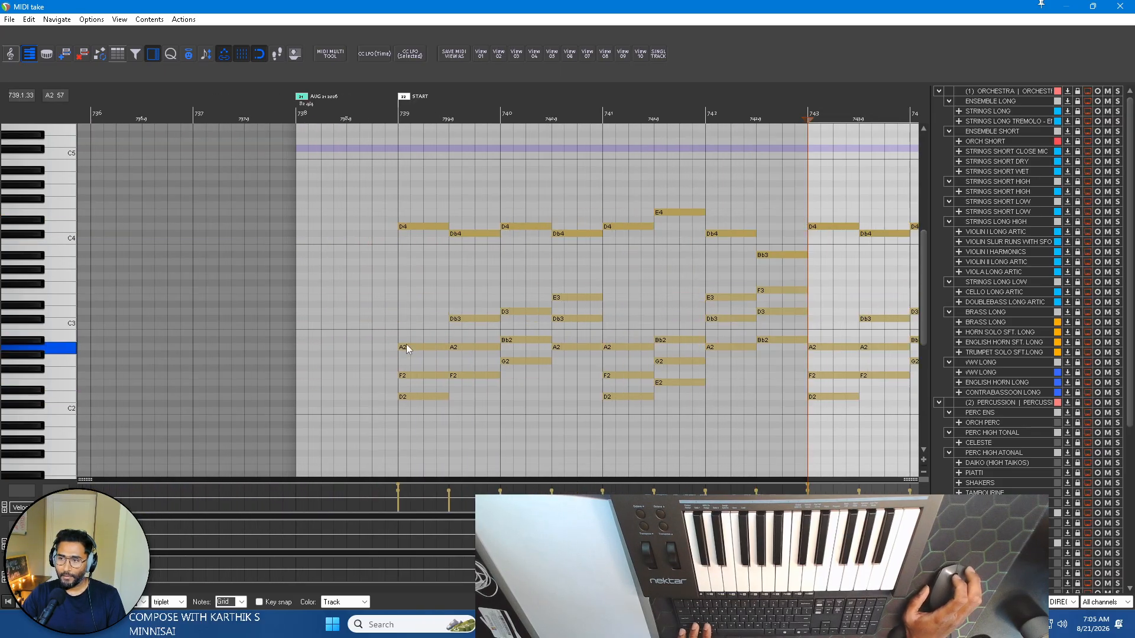
{"action": "scroll", "coordinate": [406, 349], "scroll_direction": "right", "scroll_amount": 5}
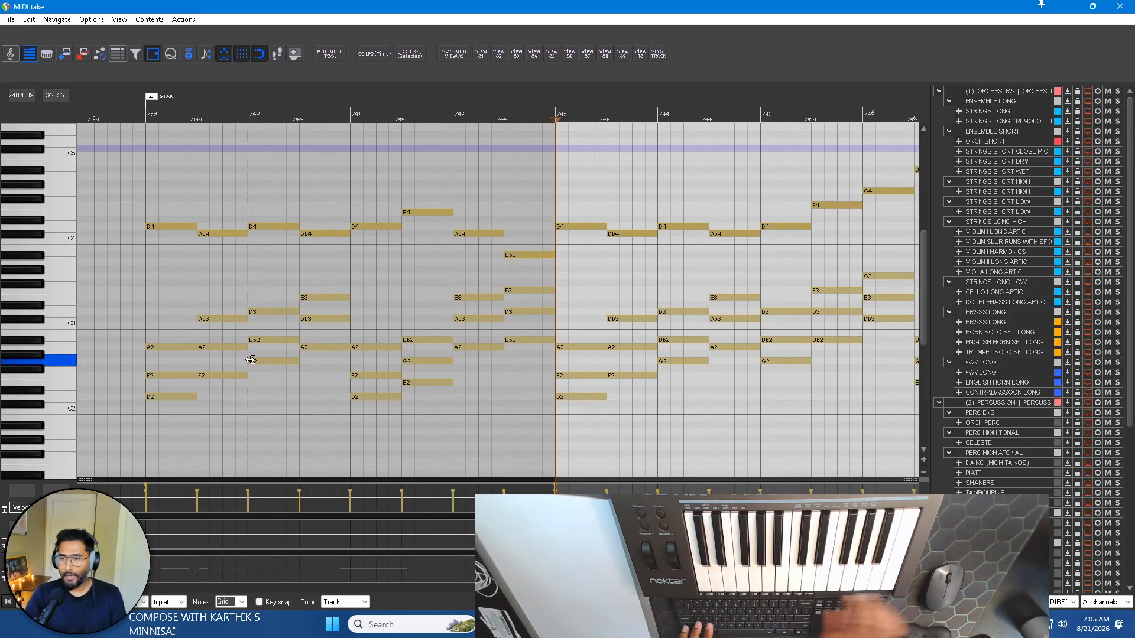
{"action": "left_click_drag", "start_coordinate": [153, 436], "coordinate": [169, 349]}
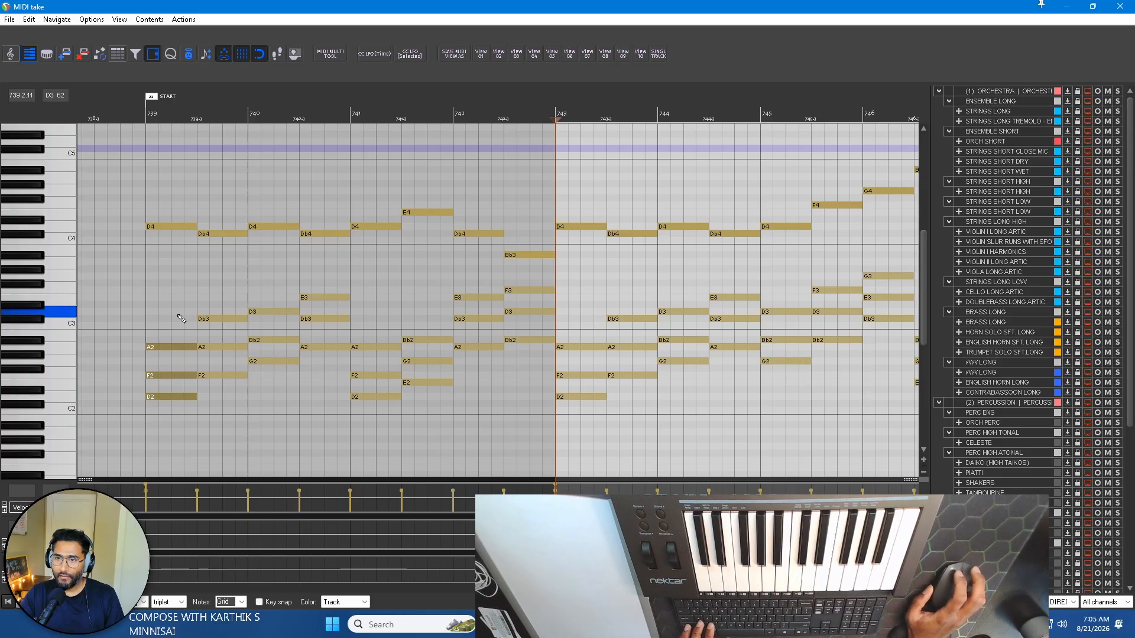
{"action": "left_click", "coordinate": [164, 227]}
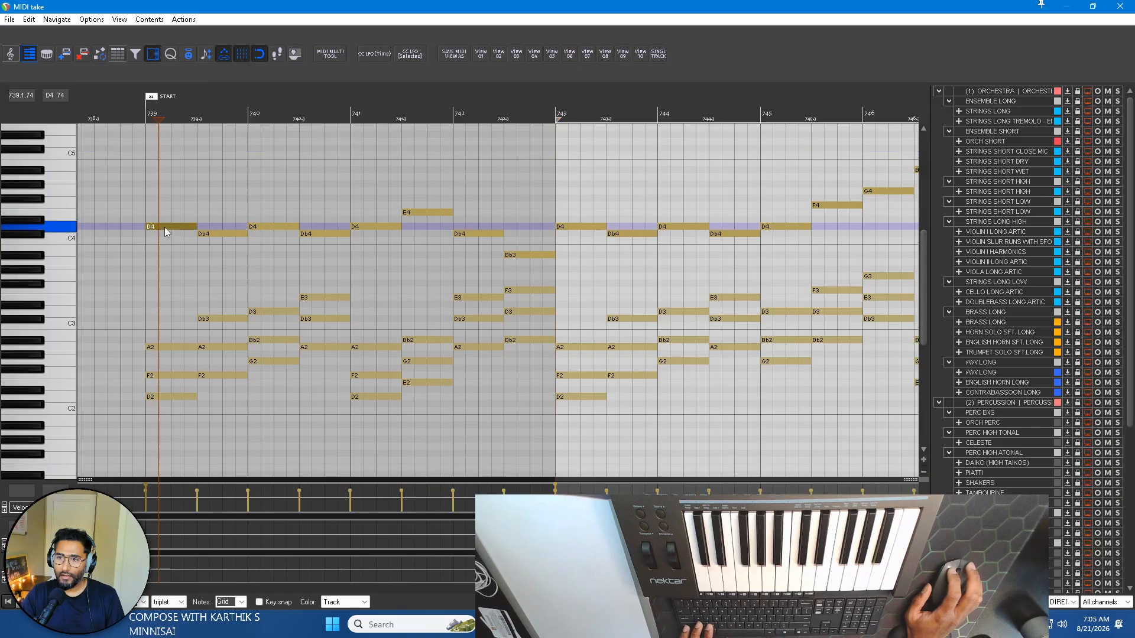
Copy the chord notes from the second chord of bar 739 through bar 746 eight bars on, and lengthen the MIDI item.
{"action": "scroll", "coordinate": [281, 266], "scroll_direction": "down", "scroll_amount": 3}
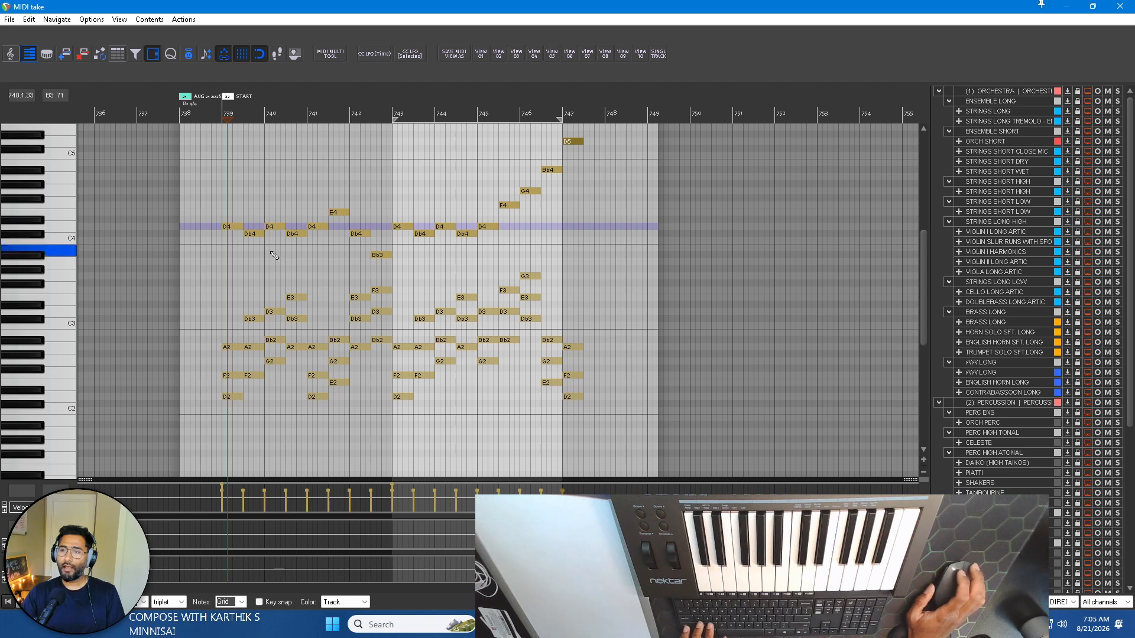
{"action": "left_click_drag", "start_coordinate": [211, 172], "coordinate": [545, 262]}
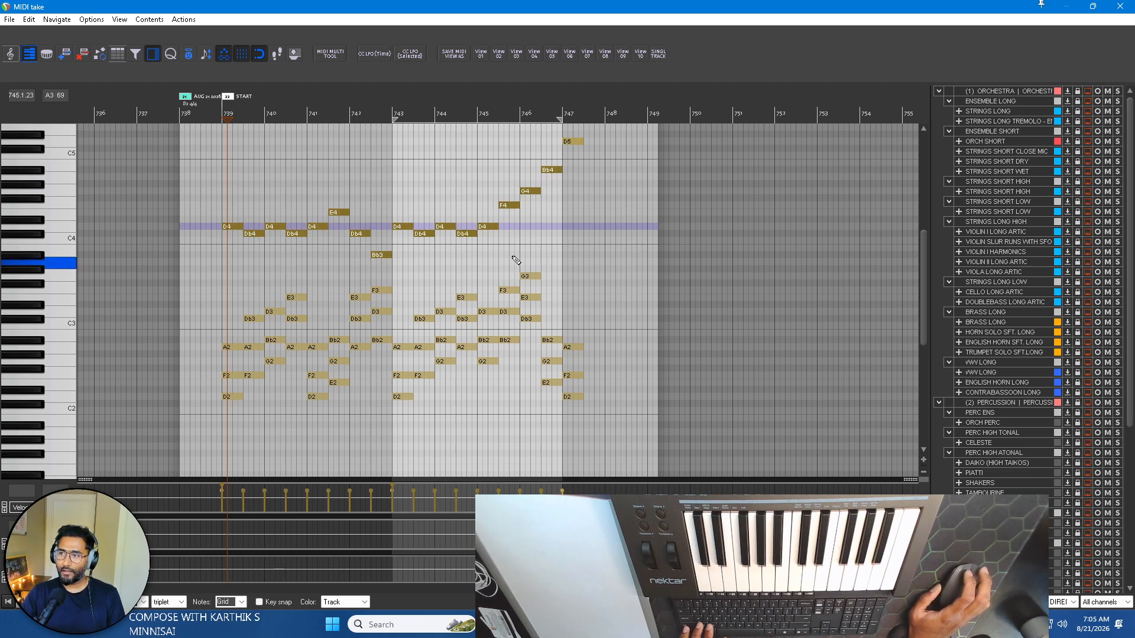
{"action": "left_click_drag", "start_coordinate": [206, 426], "coordinate": [554, 253]}
{"action": "left_click_drag", "start_coordinate": [251, 422], "coordinate": [555, 245]}
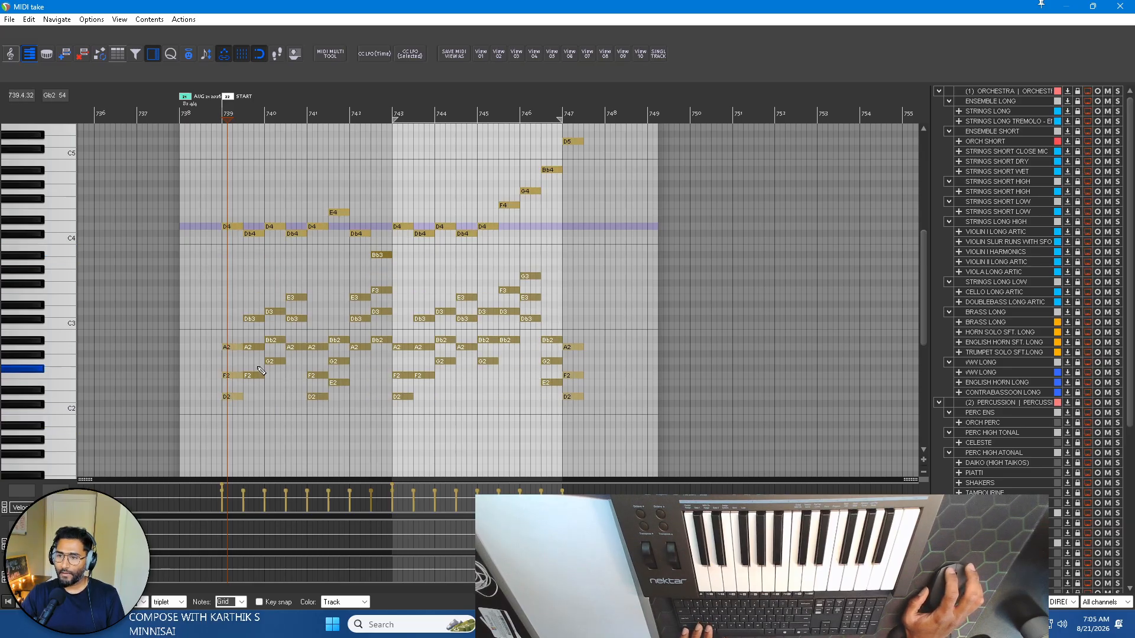
{"action": "left_click_drag", "start_coordinate": [258, 377], "coordinate": [601, 383]}
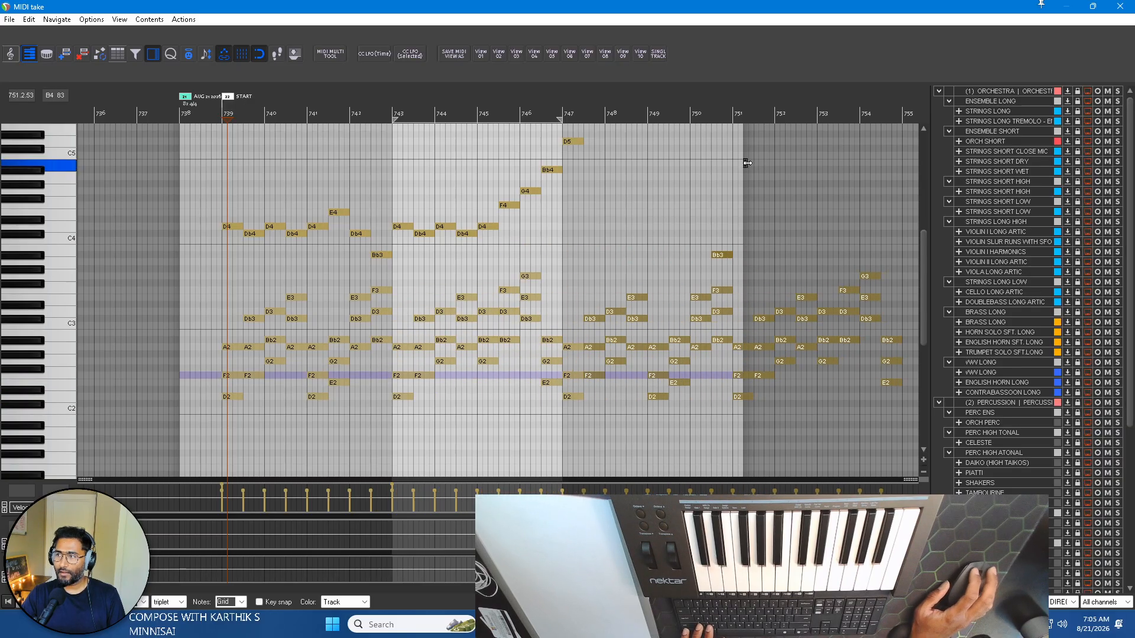
{"action": "left_click_drag", "start_coordinate": [743, 163], "coordinate": [697, 165]}
{"action": "scroll", "coordinate": [568, 195], "scroll_direction": "left", "scroll_amount": 3}
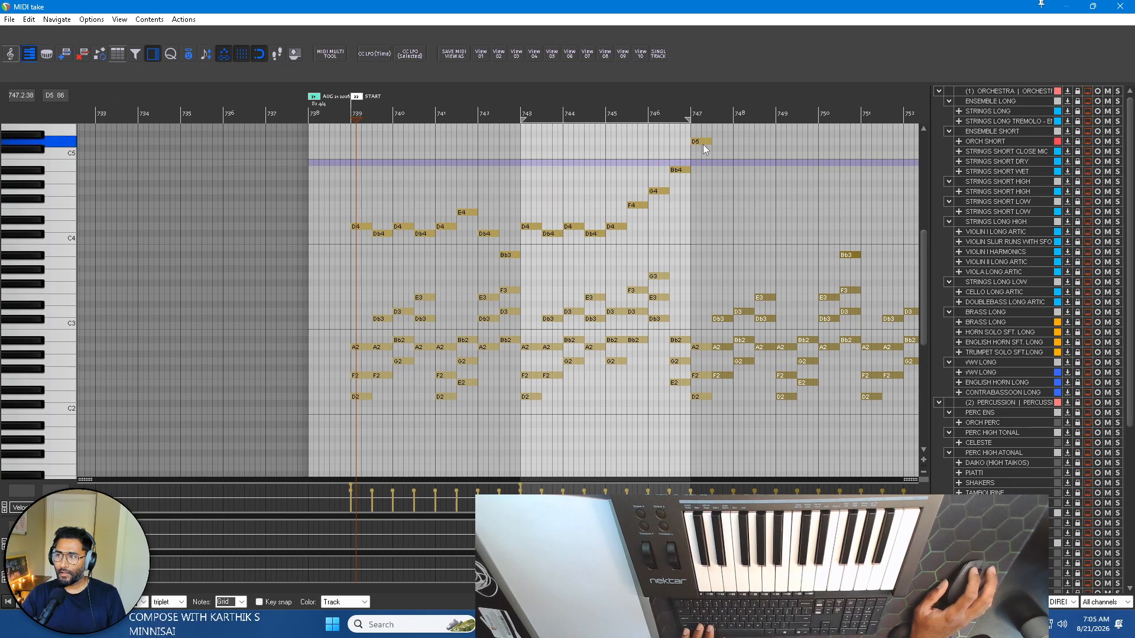
Copy the first phrase's lead notes, from the Db4 in bar 739 to bar 742, into bars 747 to 750 one octave higher.
{"action": "left_click", "coordinate": [703, 142]}
{"action": "left_click_drag", "start_coordinate": [383, 266], "coordinate": [512, 177]}
{"action": "left_click_drag", "start_coordinate": [383, 234], "coordinate": [725, 143]}
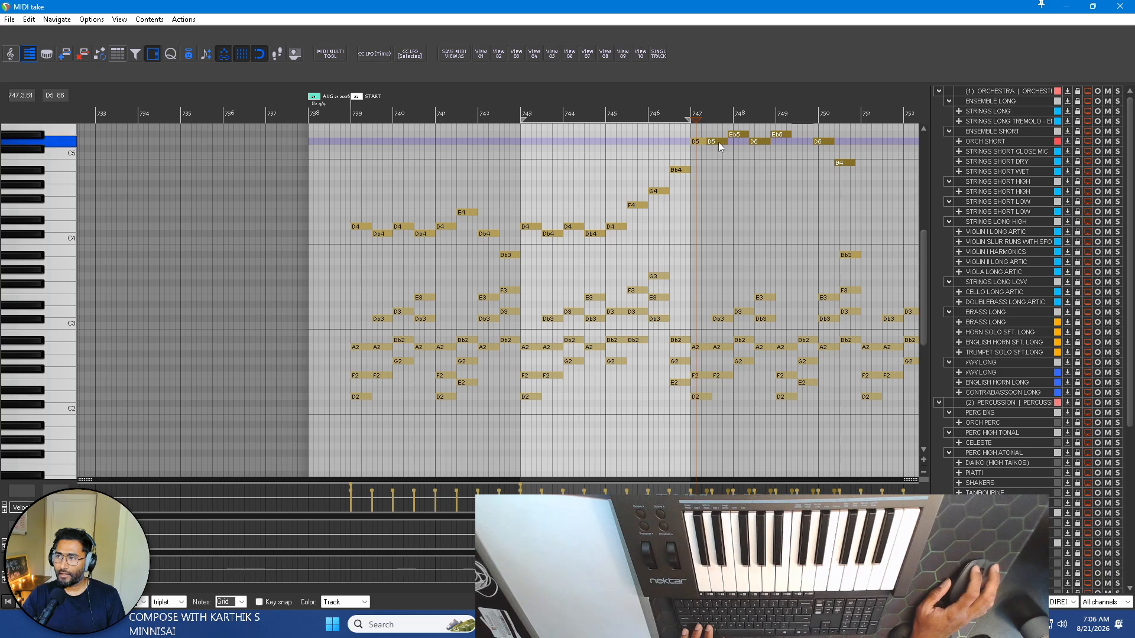
{"action": "left_click_drag", "start_coordinate": [718, 144], "coordinate": [718, 148]}
Look over the octave-higher lead phrase in bars 747 to 750, and start playback from bar 743.
{"action": "scroll", "coordinate": [719, 147], "scroll_direction": "up", "scroll_amount": 3}
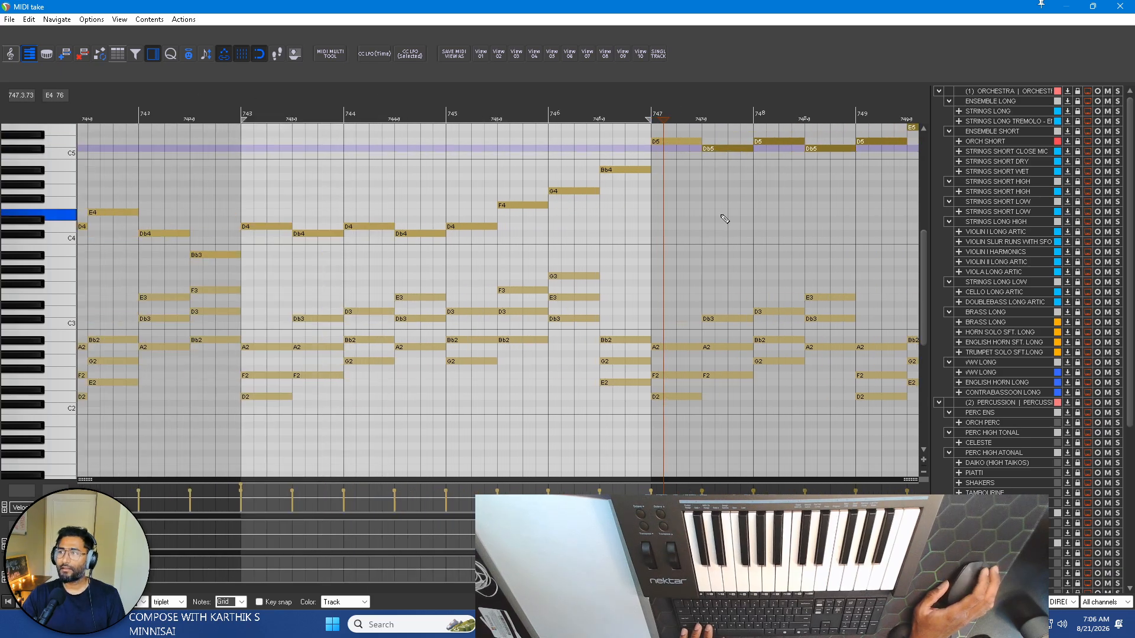
{"action": "scroll", "coordinate": [726, 222], "scroll_direction": "down", "scroll_amount": 3}
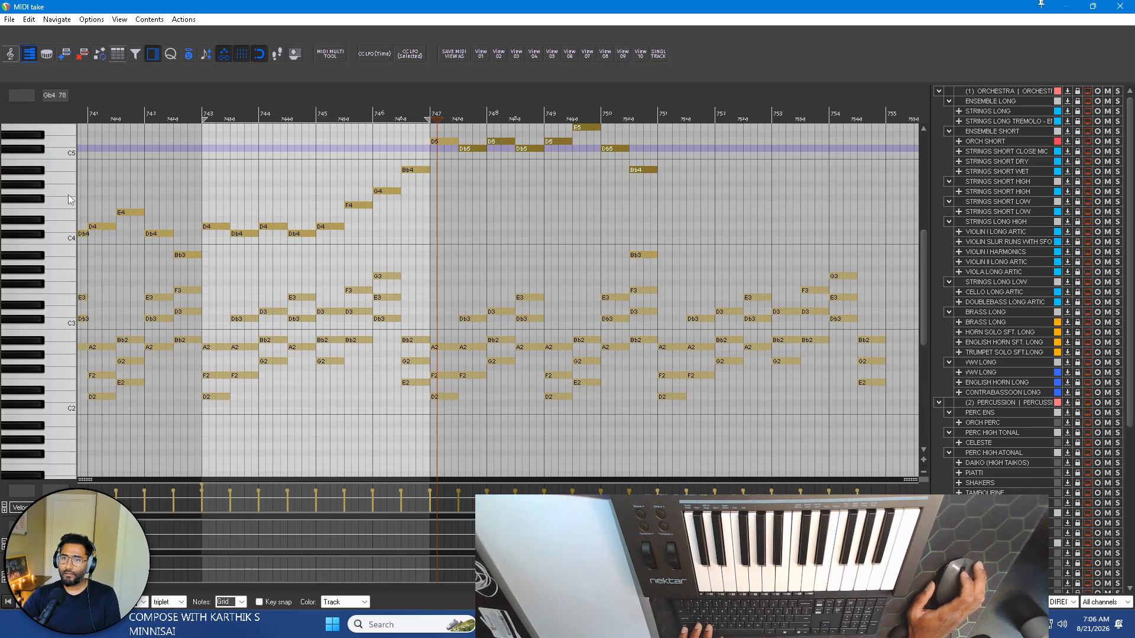
{"action": "scroll", "coordinate": [69, 196], "scroll_direction": "up", "scroll_amount": 3}
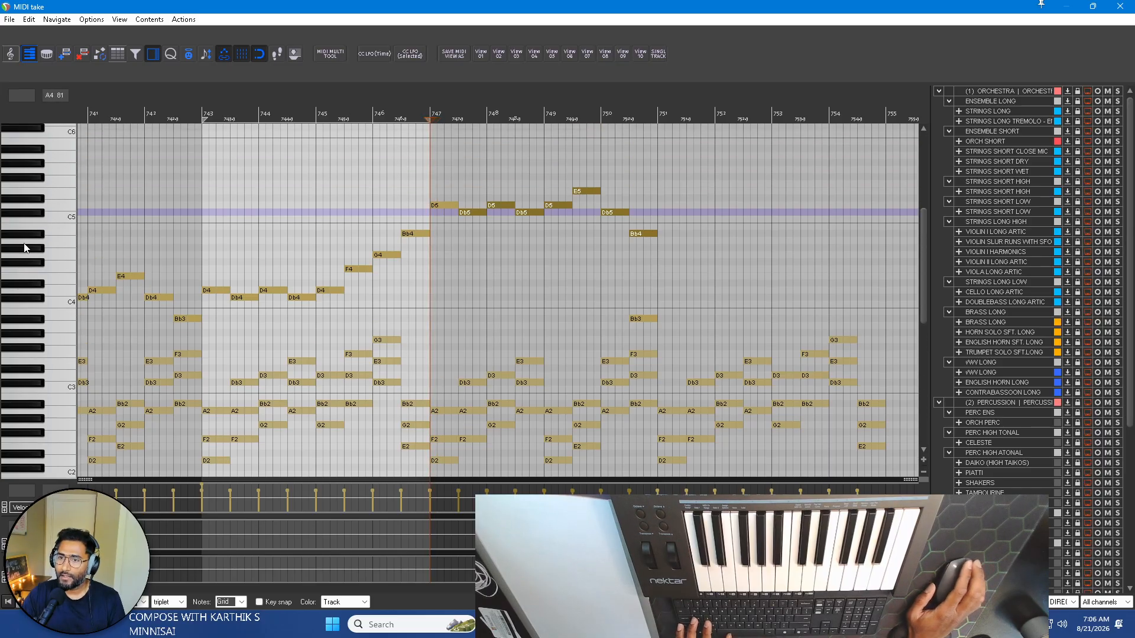
{"action": "scroll", "coordinate": [39, 251], "scroll_direction": "down", "scroll_amount": 1}
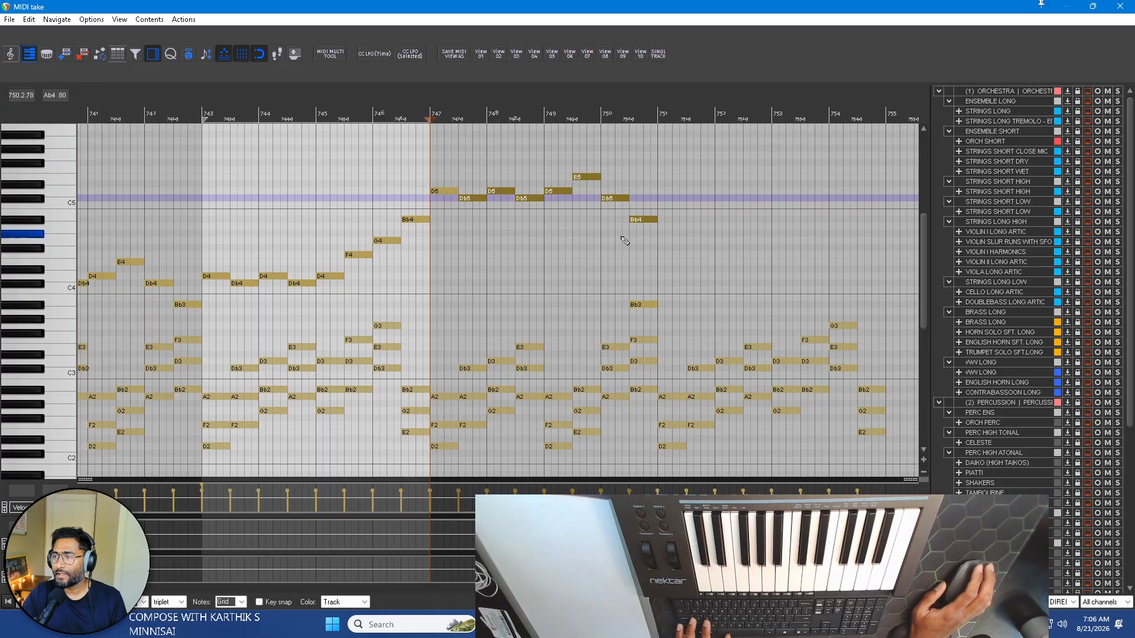
{"action": "scroll", "coordinate": [449, 270], "scroll_direction": "down", "scroll_amount": 3}
{"action": "scroll", "coordinate": [591, 192], "scroll_direction": "up", "scroll_amount": 2}
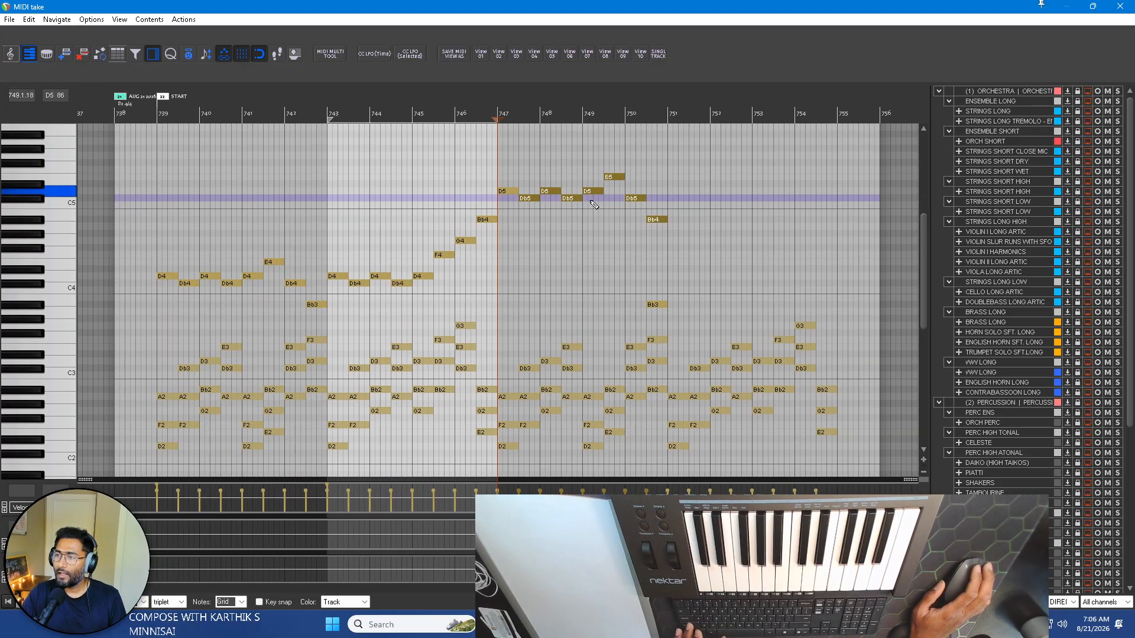
{"action": "left_click_drag", "start_coordinate": [678, 231], "coordinate": [572, 148]}
{"action": "scroll", "coordinate": [685, 221], "scroll_direction": "right", "scroll_amount": 3}
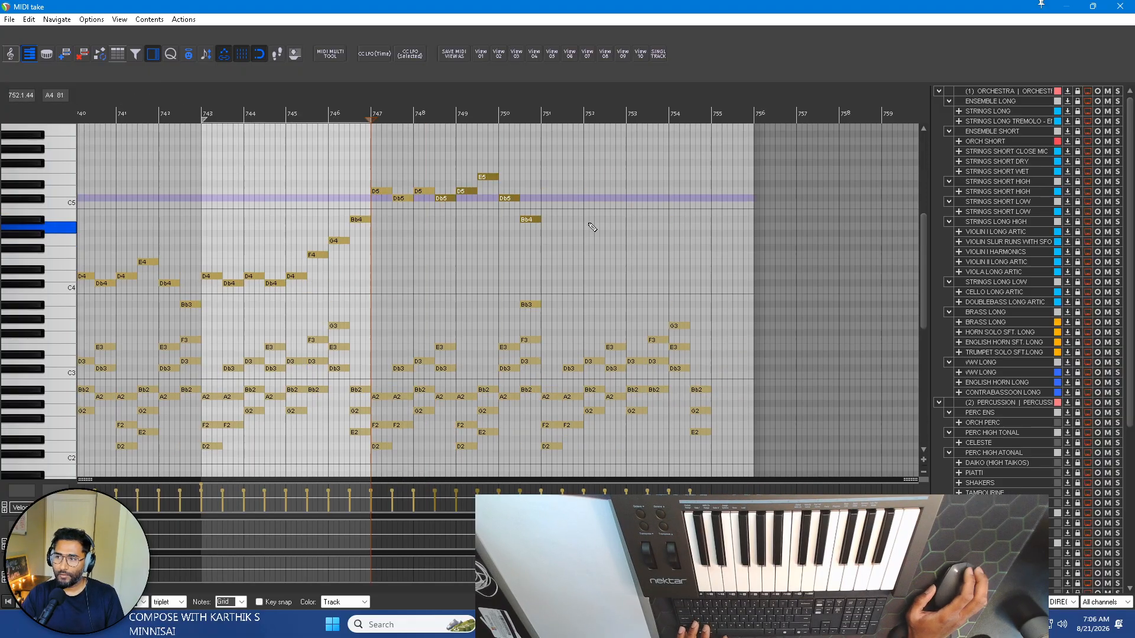
{"action": "scroll", "coordinate": [587, 228], "scroll_direction": "left", "scroll_amount": 3}
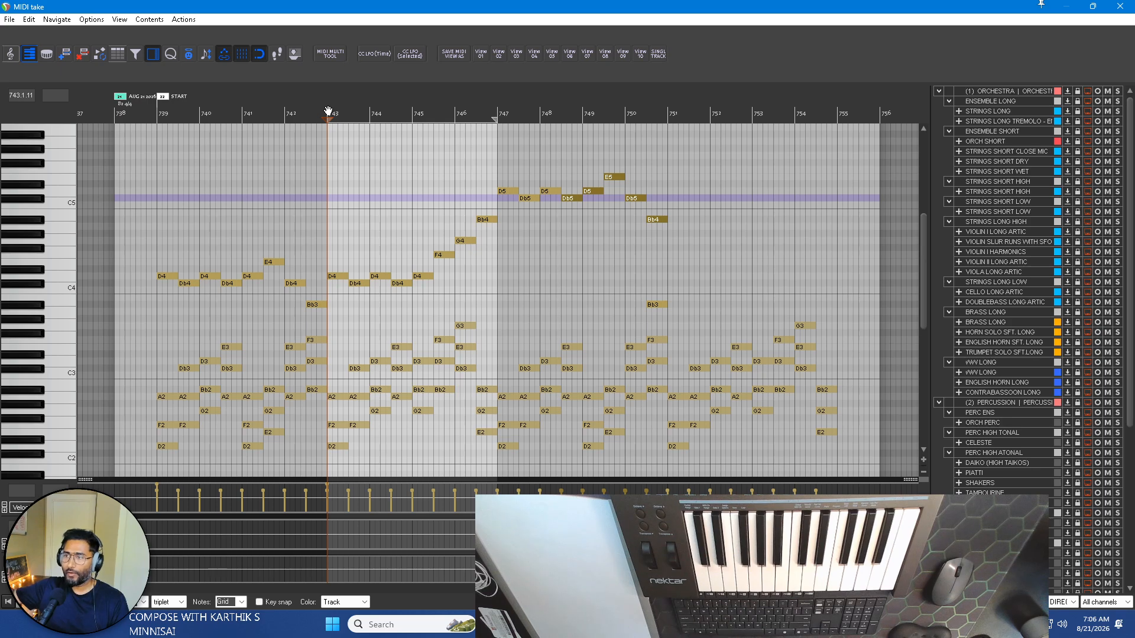
{"action": "key", "text": "space"}
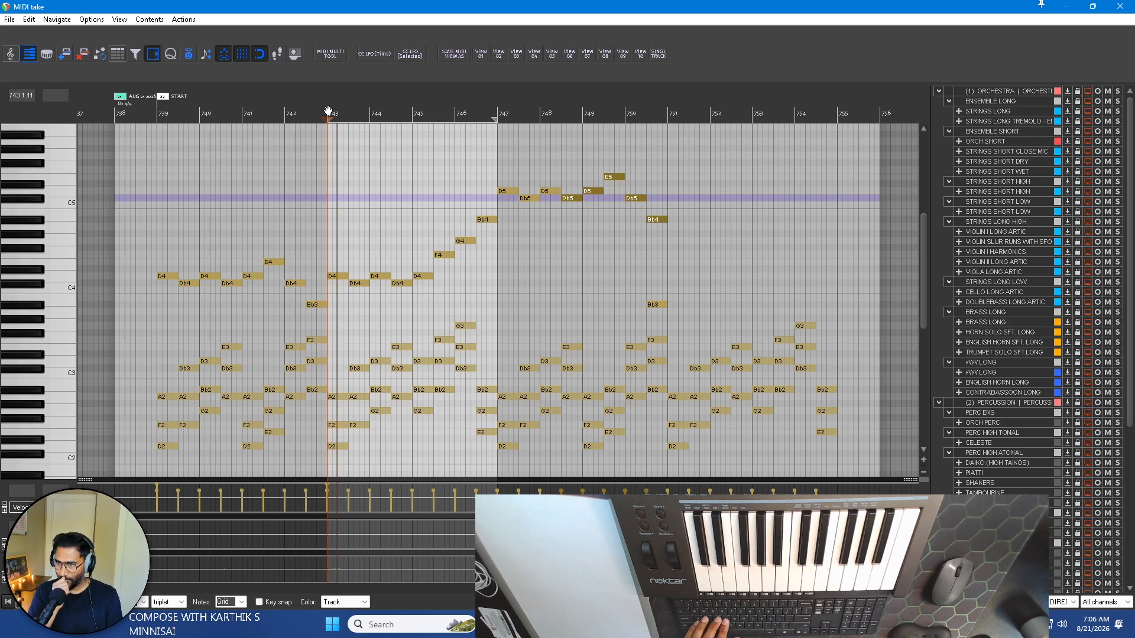
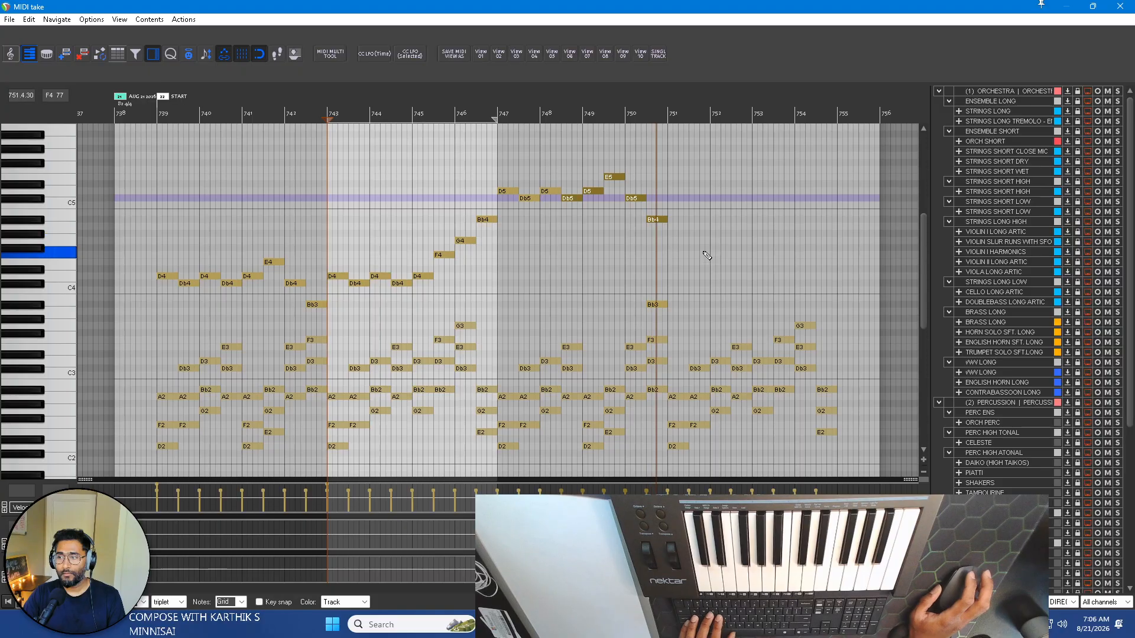
Audition the octave-higher lead notes D5, Db5 and Bb4 in bars 749 and 750 to find how the line should continue.
{"action": "key", "text": "space"}
{"action": "left_click_drag", "start_coordinate": [593, 237], "coordinate": [684, 147]}
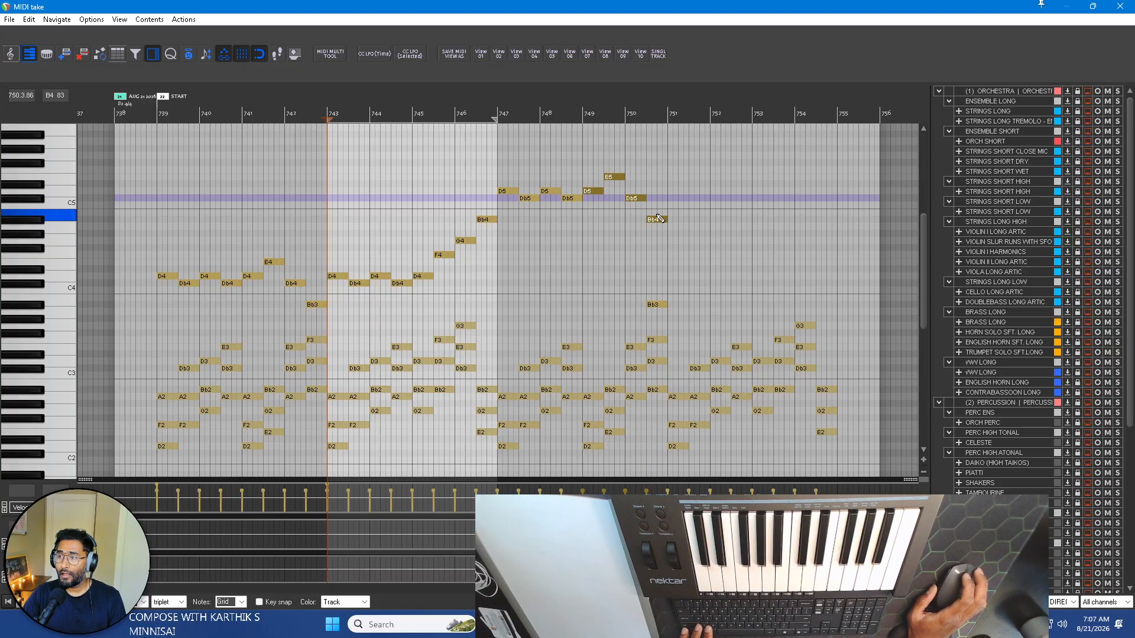
{"action": "scroll", "coordinate": [659, 219], "scroll_direction": "up", "scroll_amount": 2}
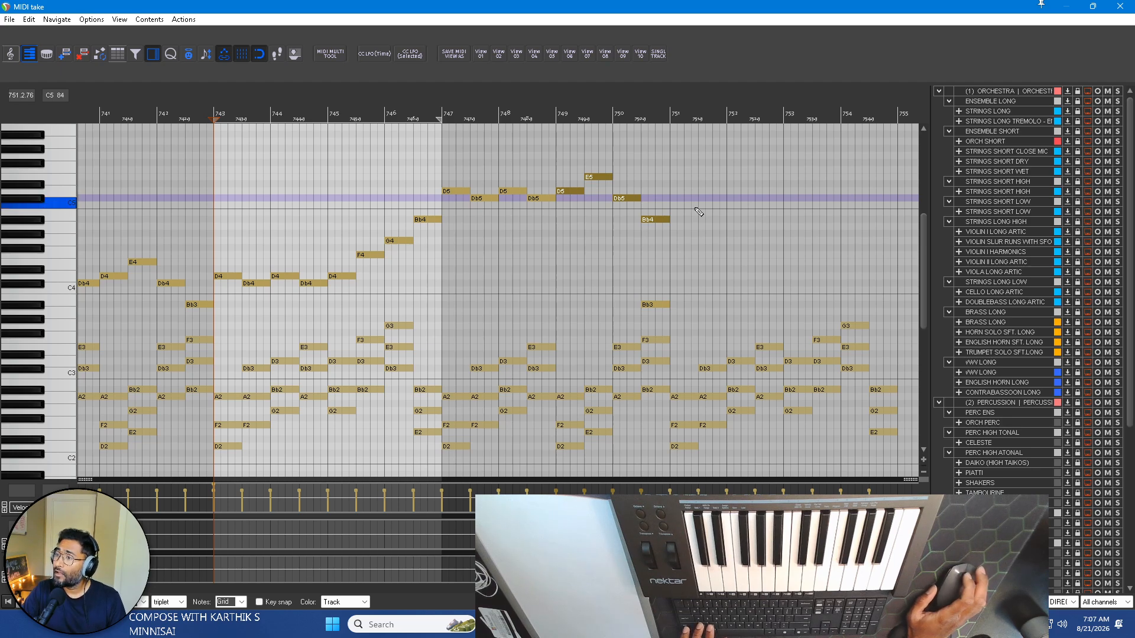
{"action": "scroll", "coordinate": [570, 215], "scroll_direction": "right", "scroll_amount": 2}
{"action": "left_click", "coordinate": [550, 206]}
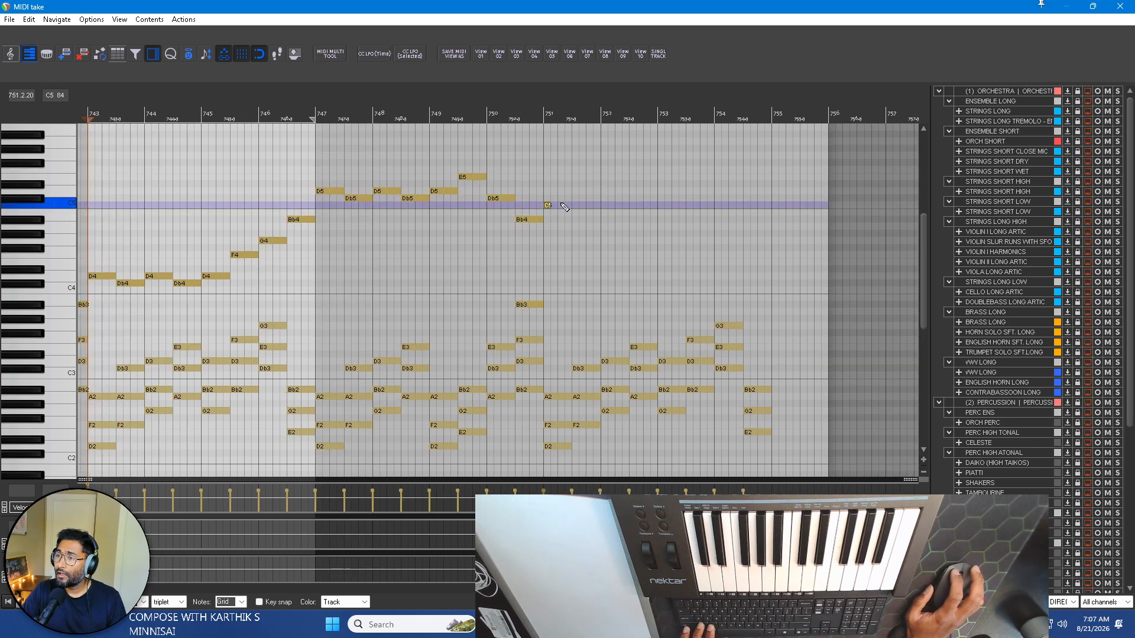
{"action": "scroll", "coordinate": [551, 209], "scroll_direction": "up", "scroll_amount": 2}
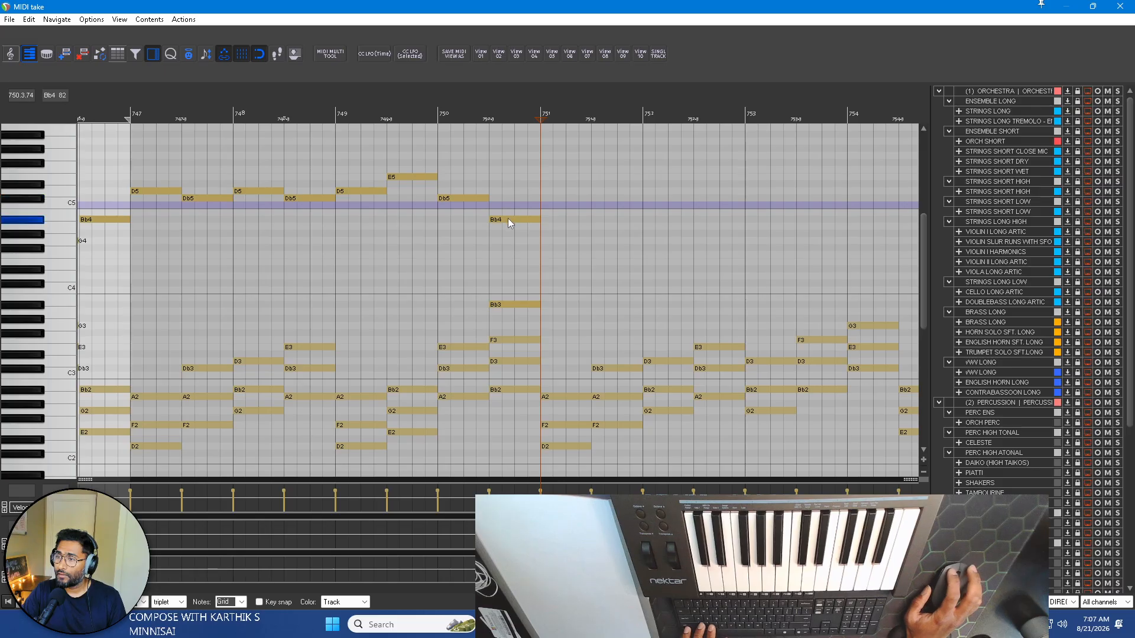
{"action": "left_click", "coordinate": [357, 189]}
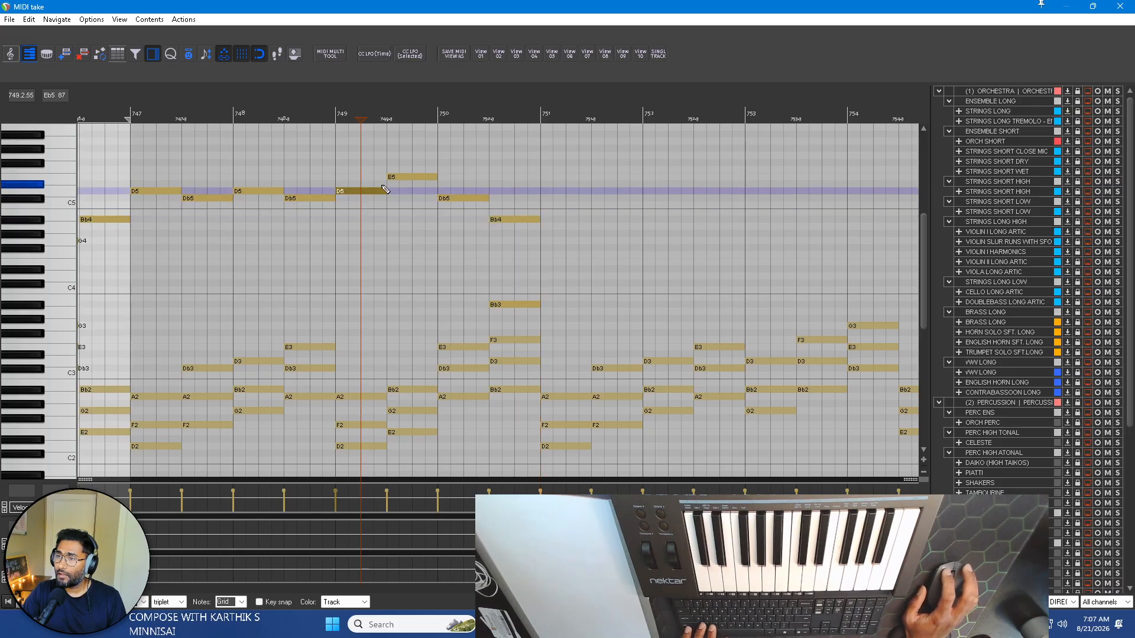
{"action": "left_click", "coordinate": [450, 199]}
{"action": "left_click", "coordinate": [516, 219]}
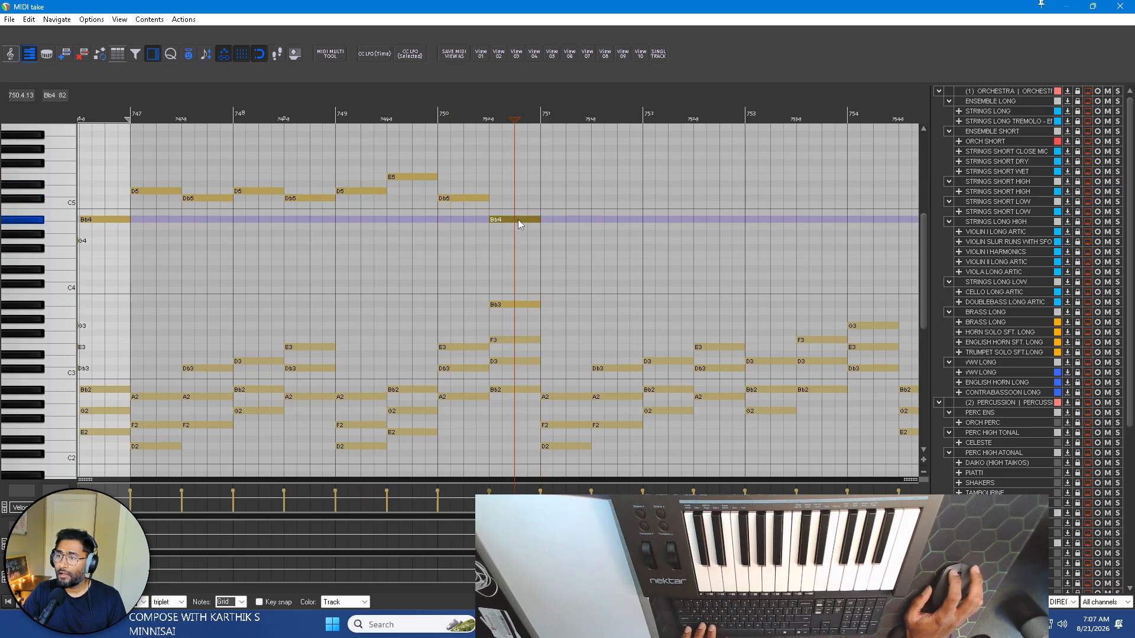
Draw the lead notes G4, Bb4, A4, G4, F4, A4, G4, F4, E4 and A4 across bars 751 to 755, and play from bar 748.
{"action": "left_click_drag", "start_coordinate": [544, 240], "coordinate": [594, 242]}
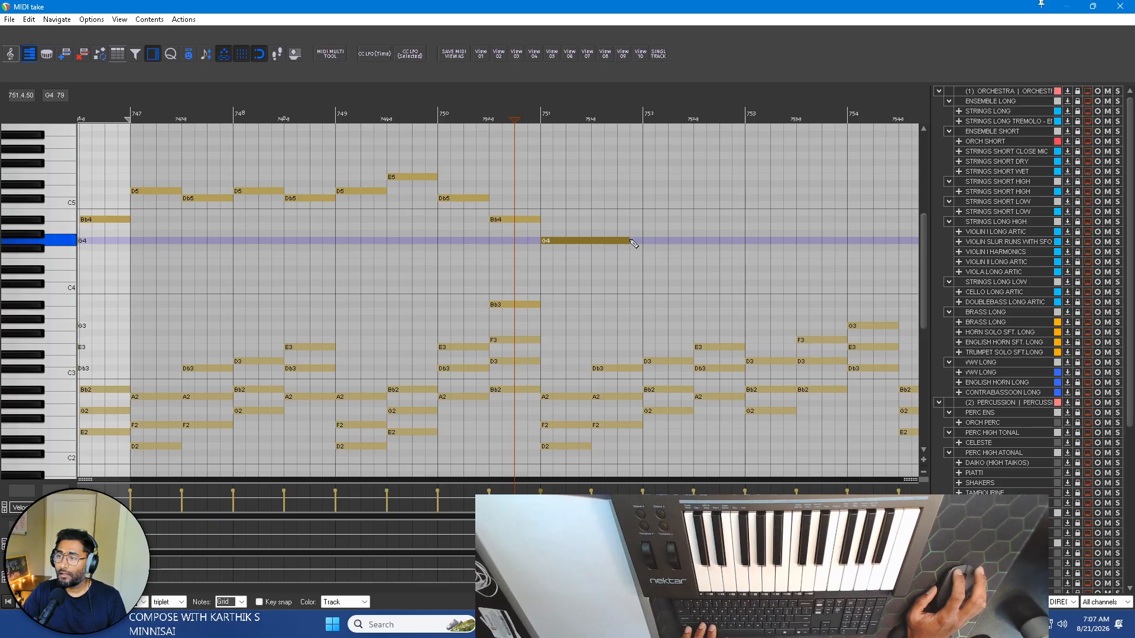
{"action": "mouse_move", "coordinate": [593, 220]}
{"action": "left_mouse_down"}
{"action": "mouse_move", "coordinate": [784, 256]}
{"action": "mouse_move", "coordinate": [846, 237]}
{"action": "mouse_move", "coordinate": [846, 226]}
{"action": "left_mouse_up"}
{"action": "scroll", "coordinate": [845, 226], "scroll_direction": "right", "scroll_amount": 3}
{"action": "left_click_drag", "start_coordinate": [604, 240], "coordinate": [698, 255]}
{"action": "mouse_move", "coordinate": [700, 261]}
{"action": "left_mouse_down"}
{"action": "mouse_move", "coordinate": [723, 264]}
{"action": "mouse_move", "coordinate": [775, 233]}
{"action": "left_mouse_up"}
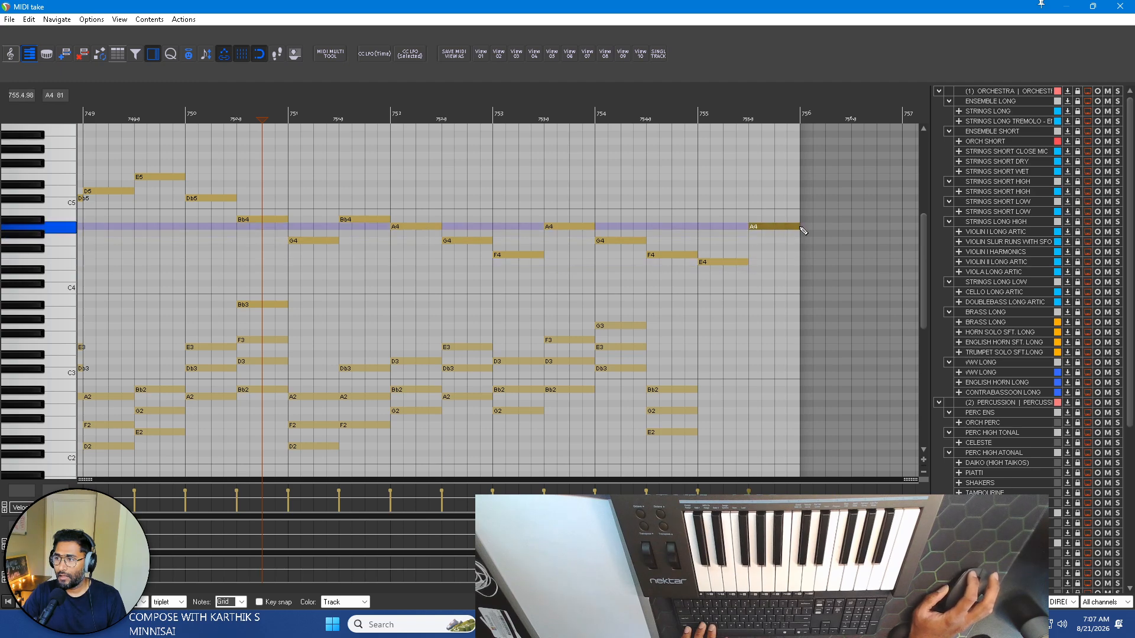
{"action": "scroll", "coordinate": [789, 229], "scroll_direction": "down", "scroll_amount": 3}
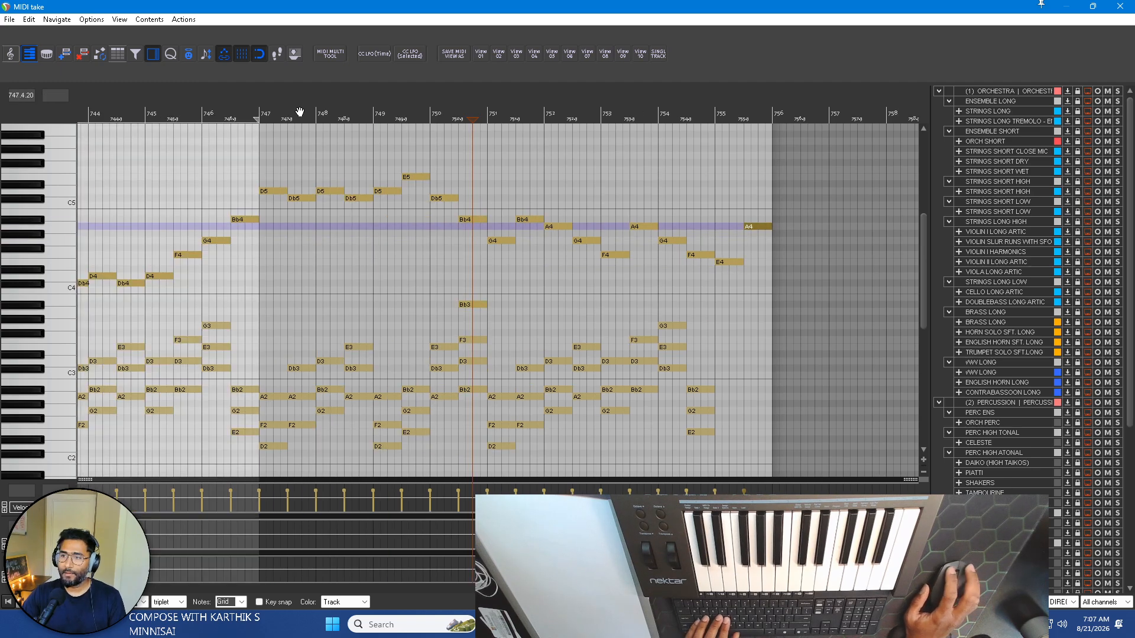
{"action": "left_click", "coordinate": [347, 111]}
{"action": "key", "text": "space"}
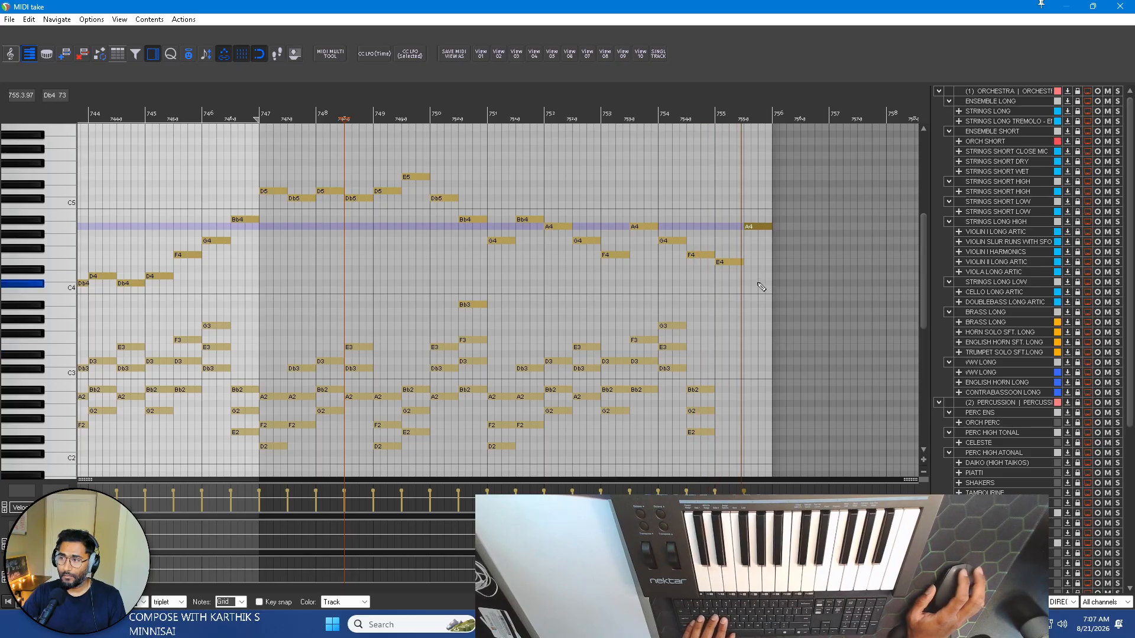
Delete the E4 and A4 lead notes in bar 755, enable key snap to D harmonic minor, and select the last chord with its lead note.
{"action": "left_click_drag", "start_coordinate": [728, 280], "coordinate": [760, 215]}
{"action": "key", "text": "Delete"}
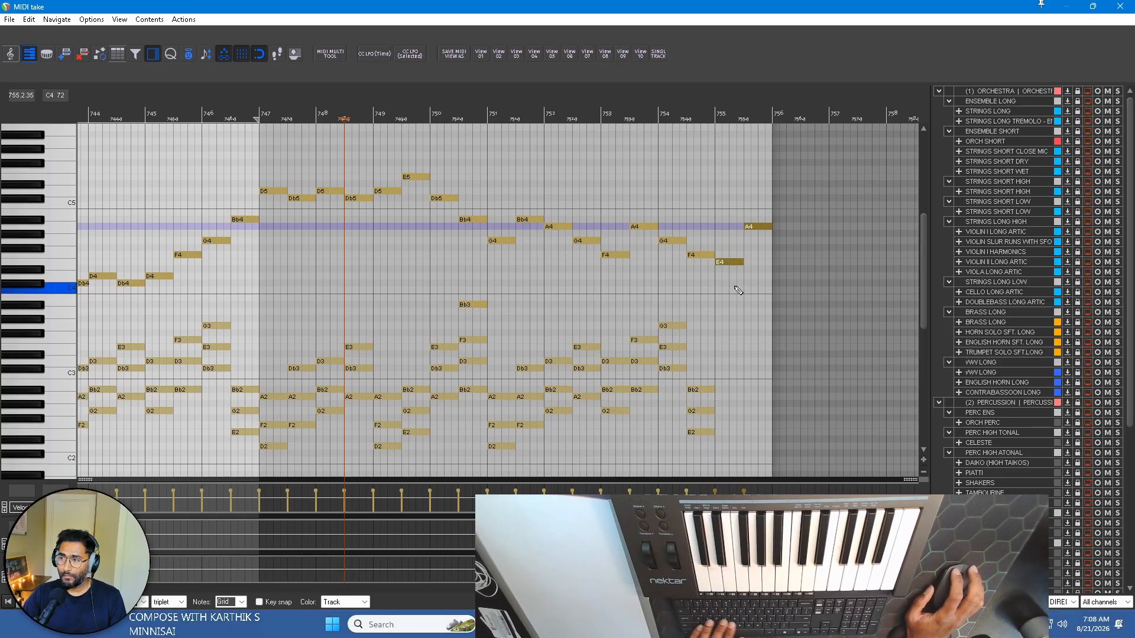
{"action": "left_click_drag", "start_coordinate": [699, 448], "coordinate": [718, 365]}
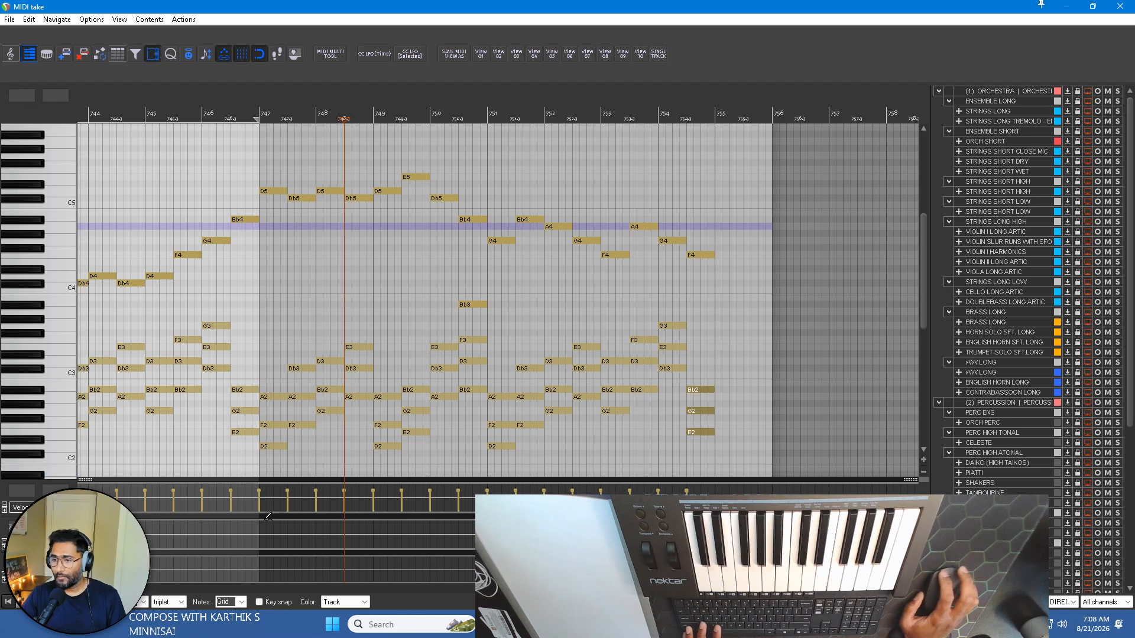
{"action": "left_click", "coordinate": [259, 602]}
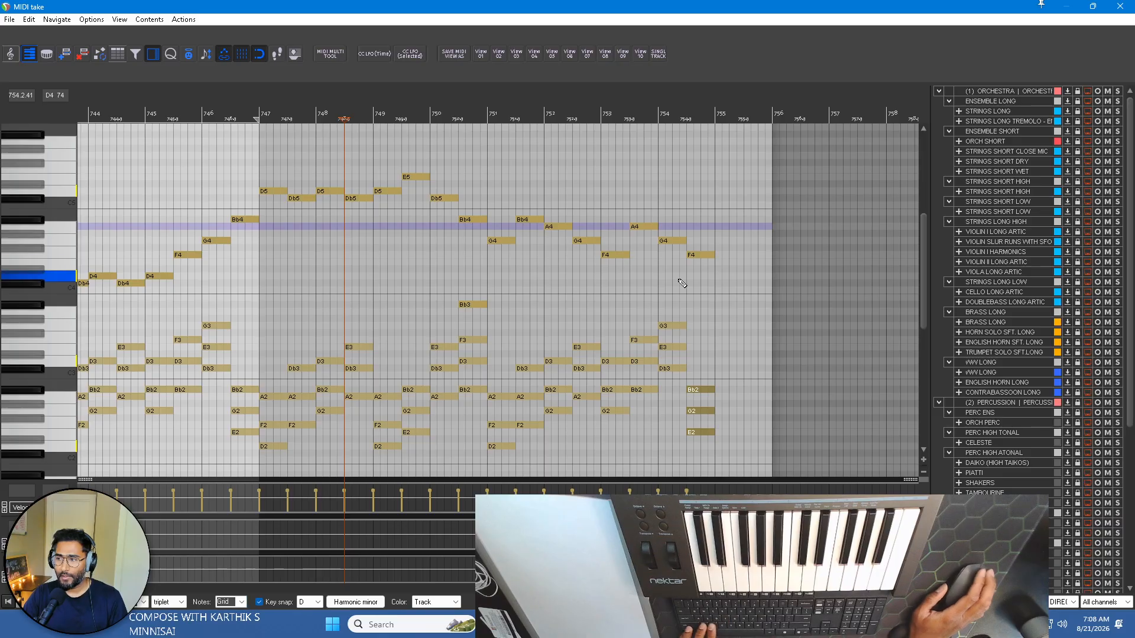
{"action": "left_click_drag", "start_coordinate": [697, 449], "coordinate": [707, 230]}
Audition the lead notes in bars 753 and 754, and draw E4 and A4 in the first and second halves of bar 755.
{"action": "scroll", "coordinate": [710, 231], "scroll_direction": "down", "scroll_amount": 2}
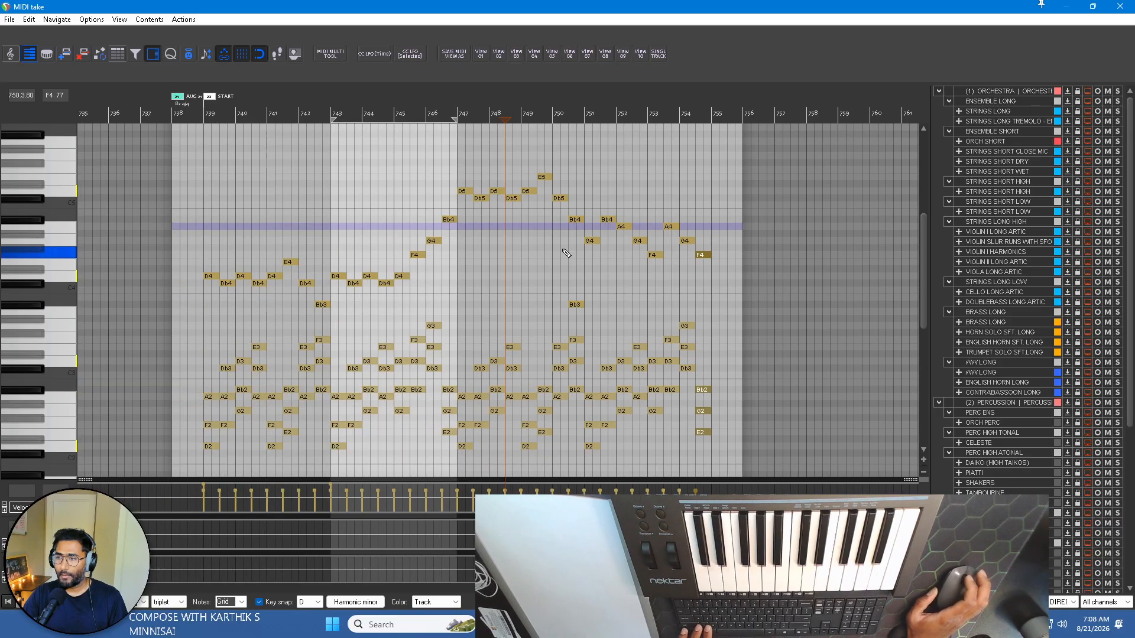
{"action": "scroll", "coordinate": [58, 276], "scroll_direction": "down", "scroll_amount": 2}
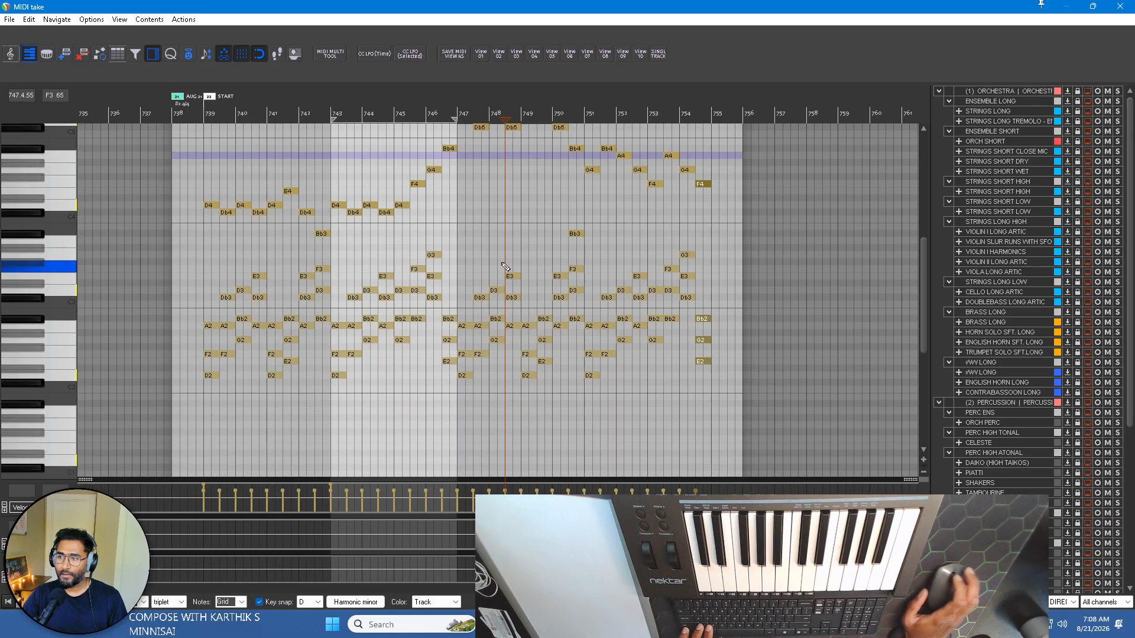
{"action": "scroll", "coordinate": [56, 249], "scroll_direction": "up", "scroll_amount": 1}
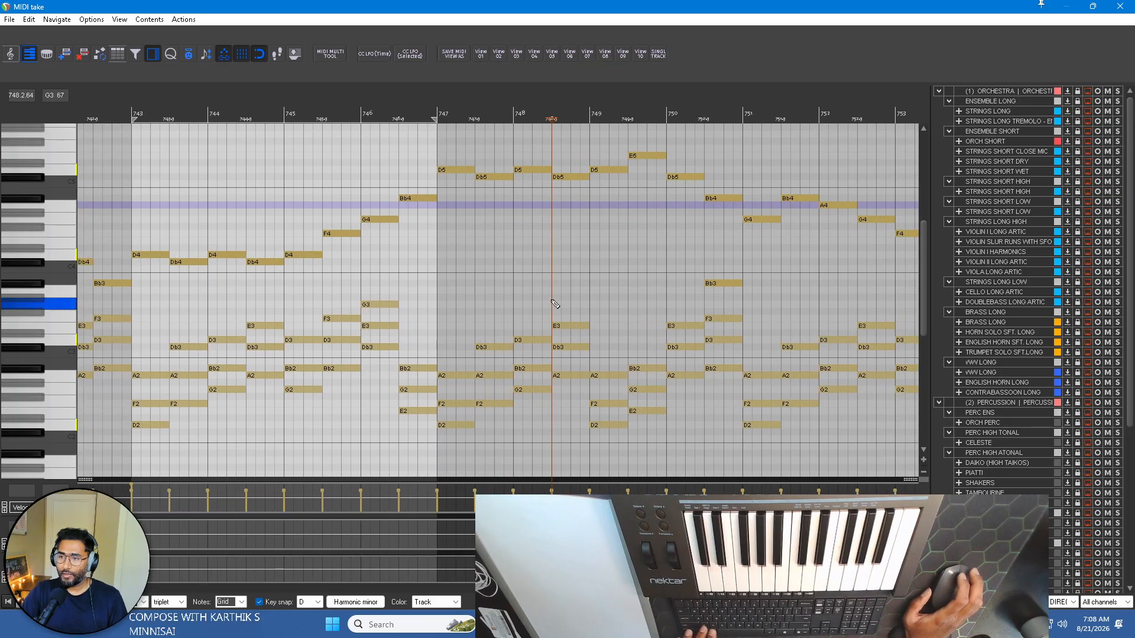
{"action": "scroll", "coordinate": [595, 296], "scroll_direction": "up", "scroll_amount": 2}
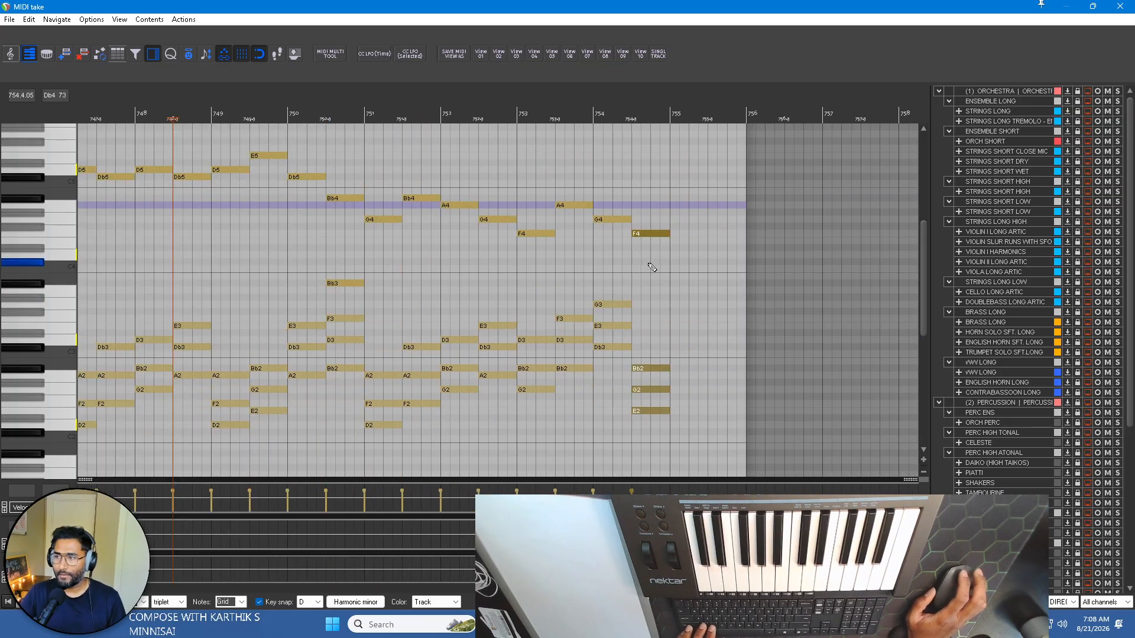
{"action": "left_click", "coordinate": [550, 236]}
{"action": "left_click_drag", "start_coordinate": [571, 199], "coordinate": [581, 202]}
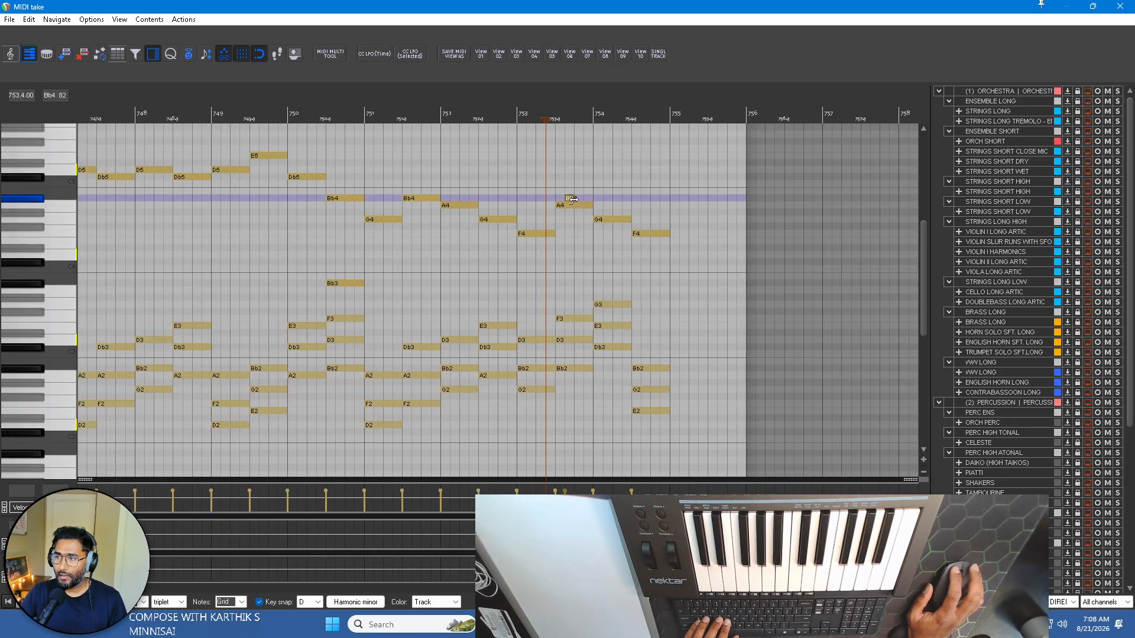
{"action": "double_click", "coordinate": [569, 198]}
{"action": "left_click", "coordinate": [612, 219]}
{"action": "left_click", "coordinate": [642, 233]}
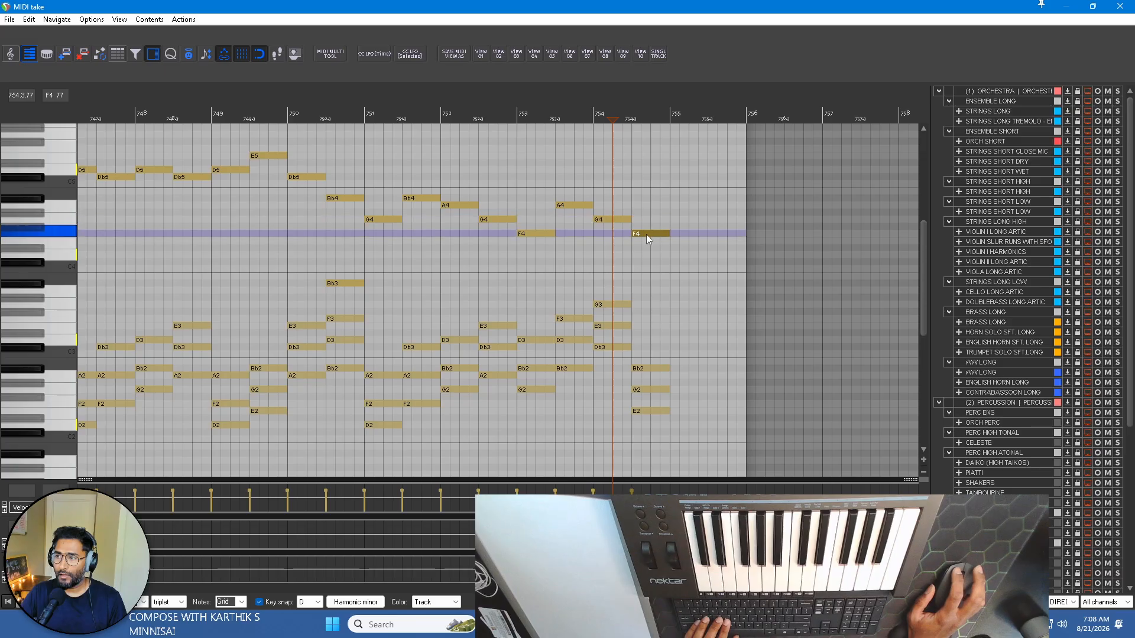
{"action": "left_click_drag", "start_coordinate": [680, 242], "coordinate": [710, 246]}
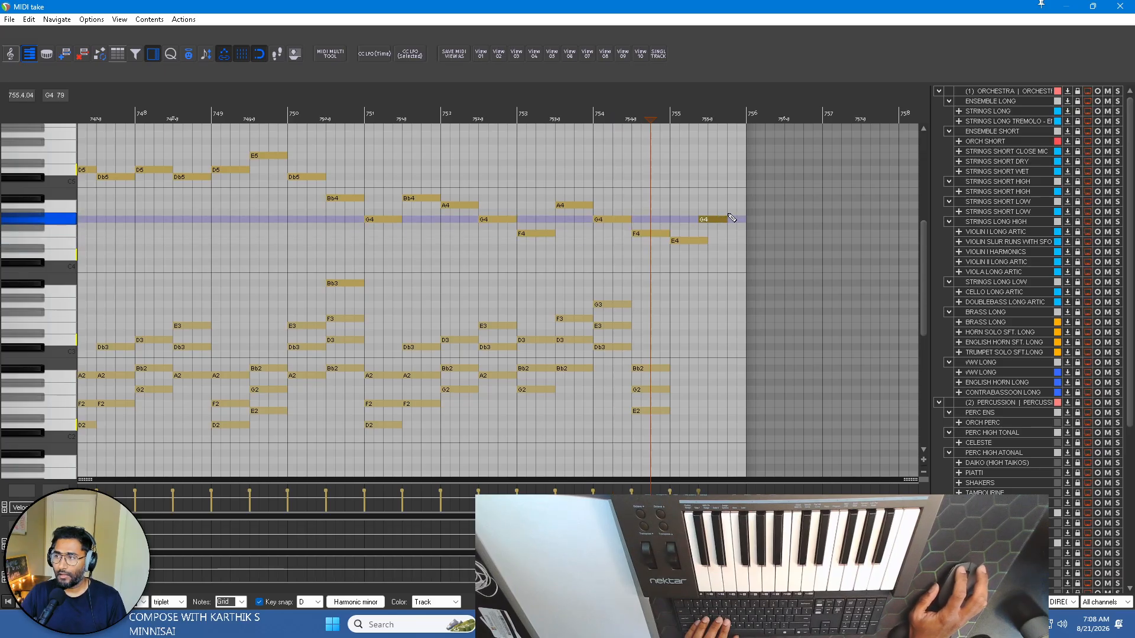
{"action": "left_click_drag", "start_coordinate": [704, 206], "coordinate": [739, 203]}
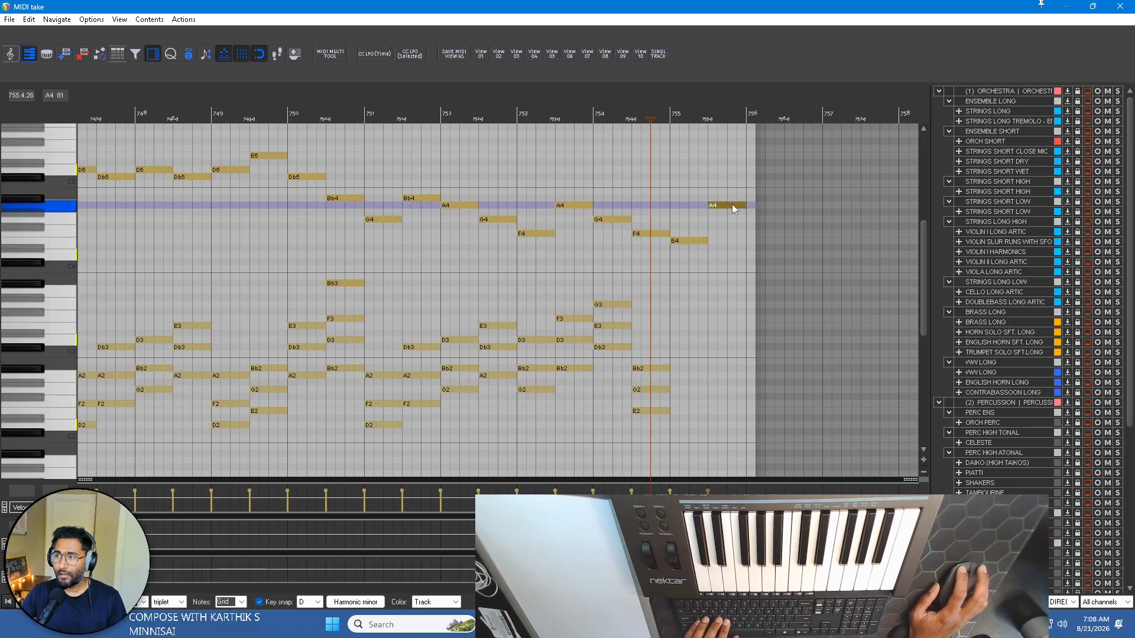
Copy the E2, G2 and Bb2 chord from the second half of bar 754 to the first half of bar 755, and play from bar 754.
{"action": "left_click_drag", "start_coordinate": [655, 387], "coordinate": [660, 341]}
{"action": "left_click_drag", "start_coordinate": [659, 412], "coordinate": [661, 411]}
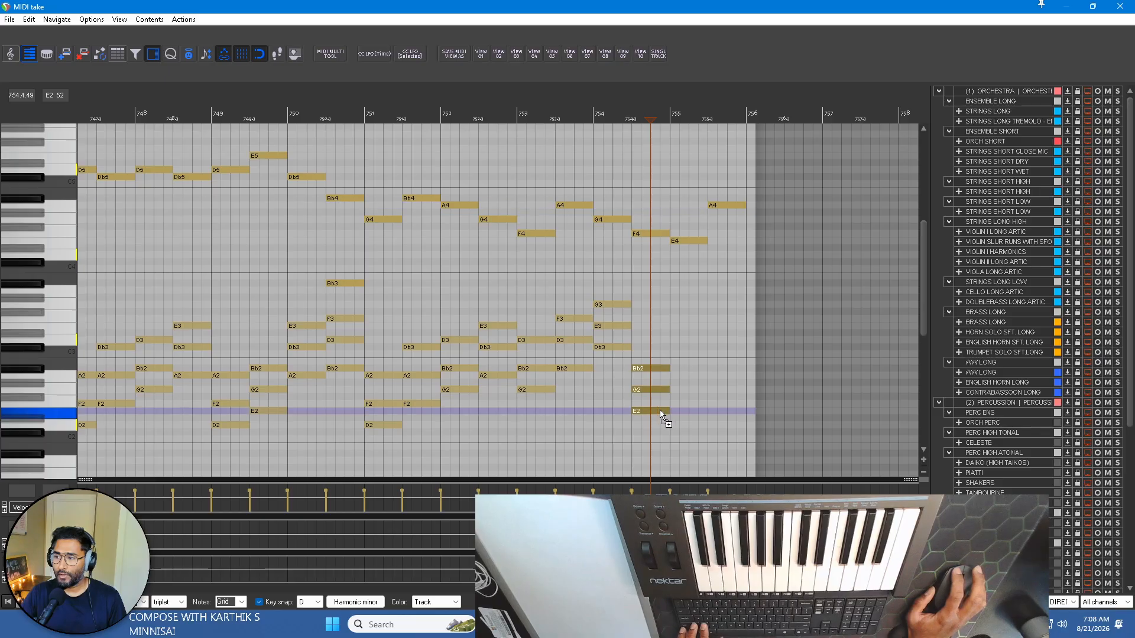
{"action": "left_click", "coordinate": [686, 412]}
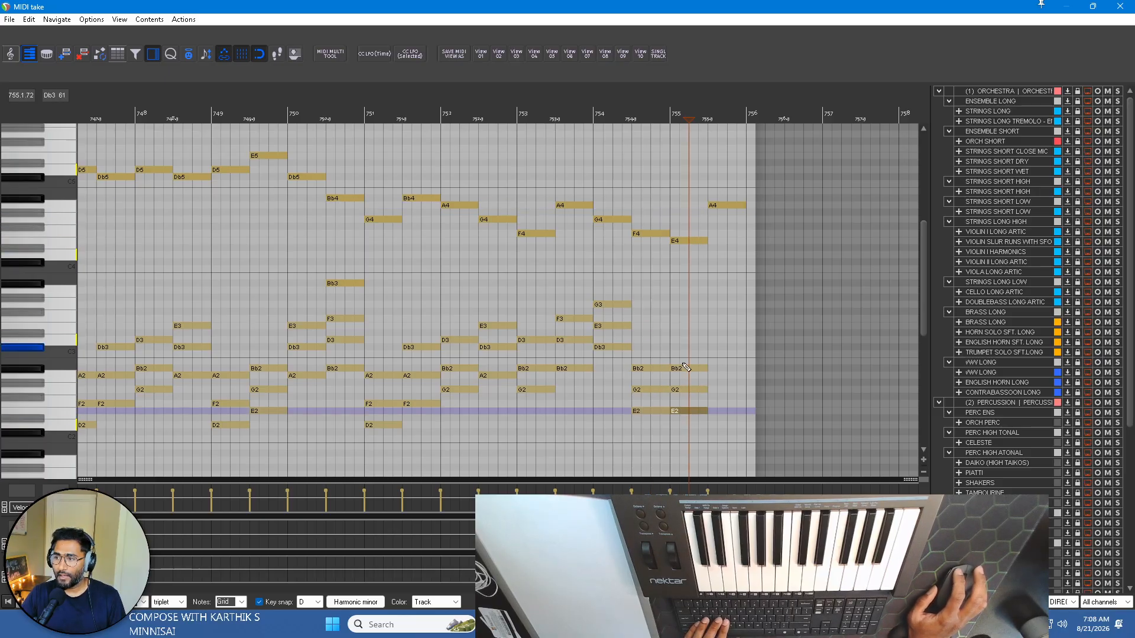
{"action": "left_click", "coordinate": [624, 112]}
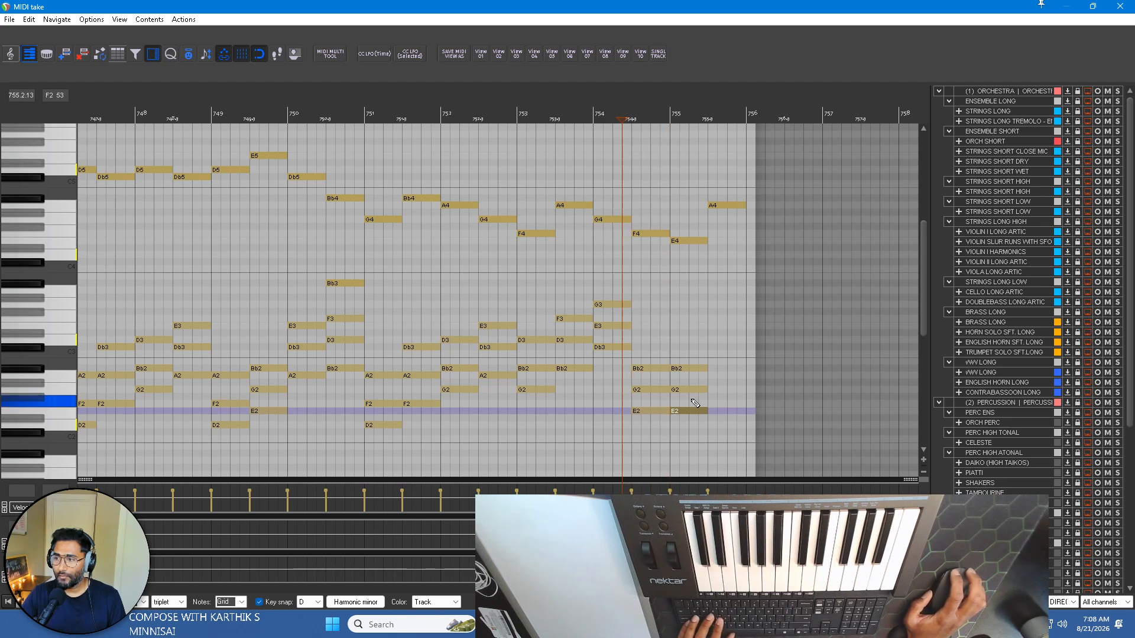
Lower the chord in the first half of bar 755 to Db2, E2 and G2, and play it in context.
{"action": "left_click_drag", "start_coordinate": [693, 412], "coordinate": [693, 410]}
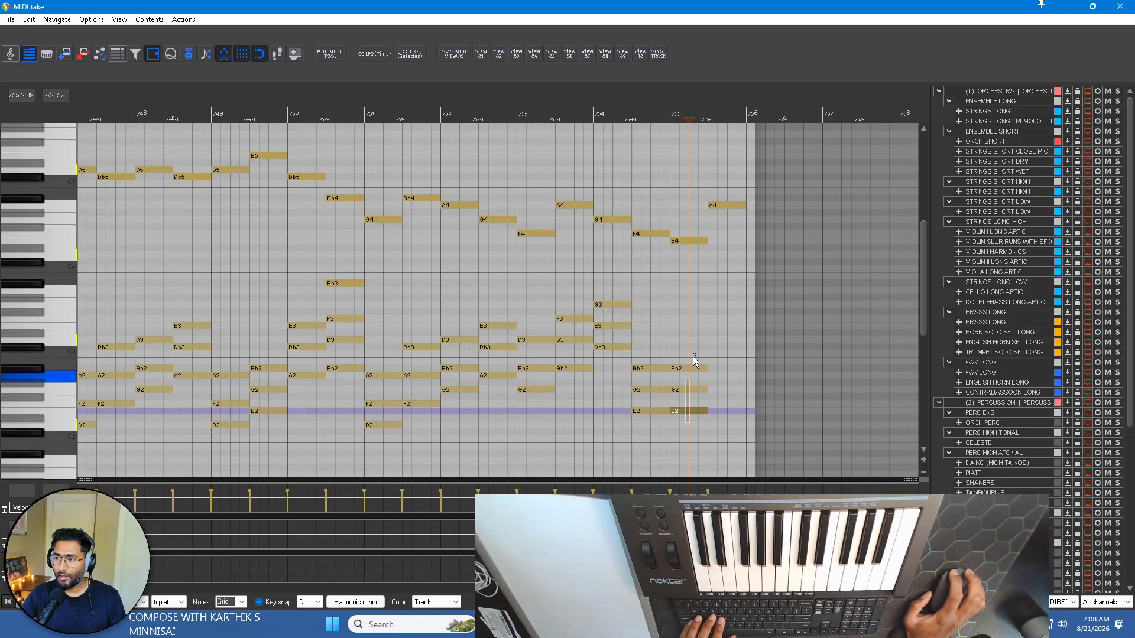
{"action": "left_click_drag", "start_coordinate": [693, 356], "coordinate": [693, 355]}
{"action": "left_click_drag", "start_coordinate": [685, 412], "coordinate": [687, 431]}
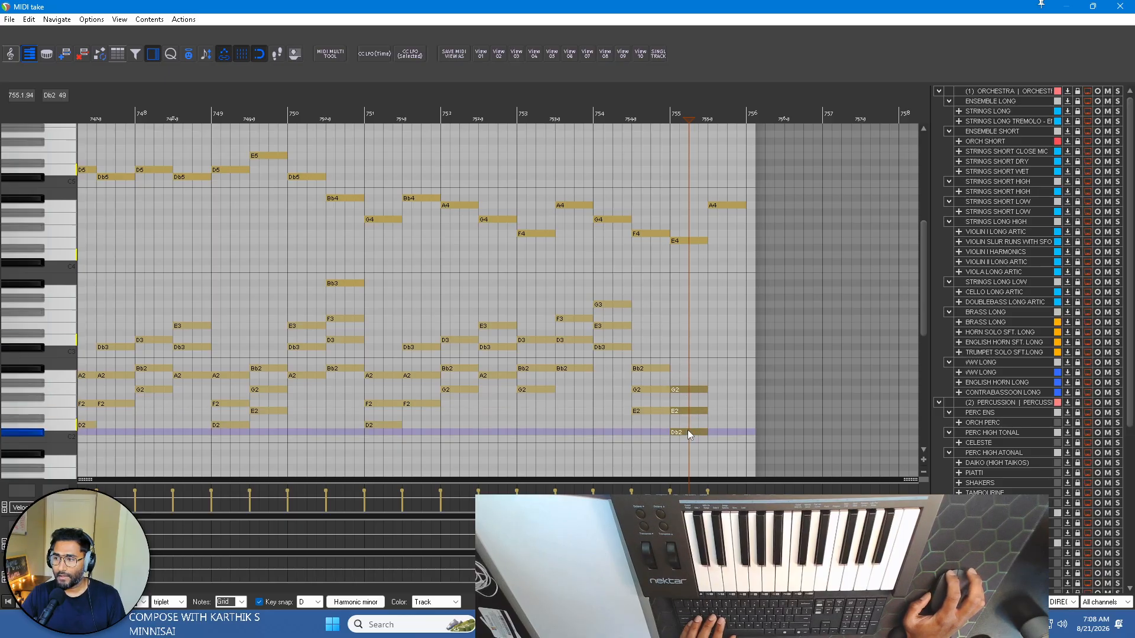
{"action": "left_click", "coordinate": [657, 109]}
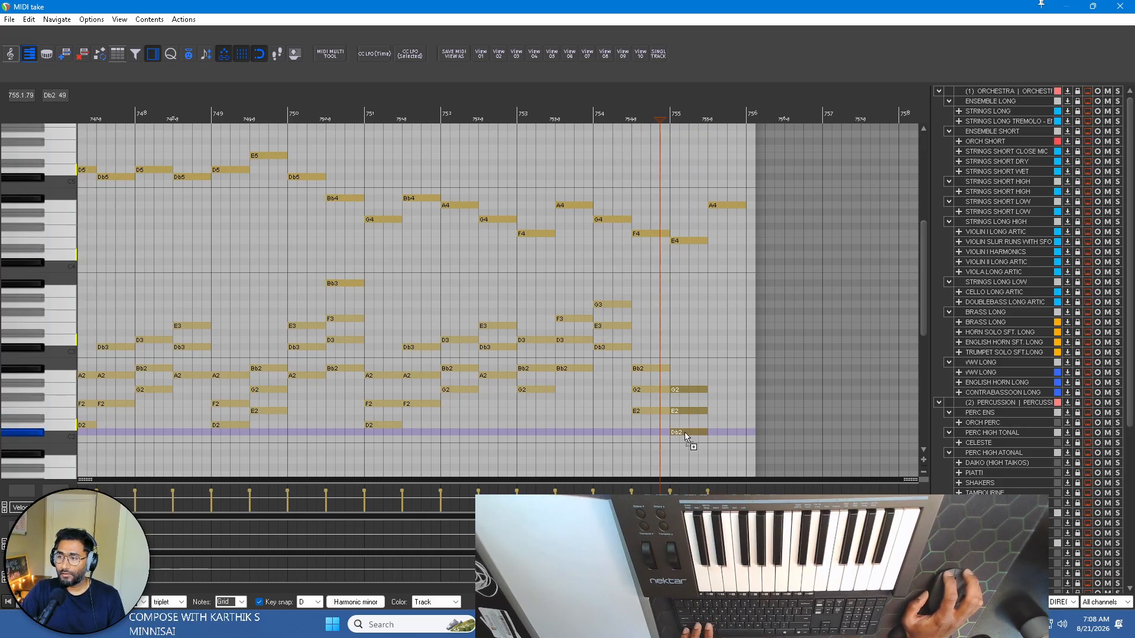
Copy the Db2 chord to the second half of bar 755, raise the copy to A2, Db3 and F3, and extend the MIDI item to bar 757.
{"action": "left_click_drag", "start_coordinate": [682, 431], "coordinate": [711, 435]}
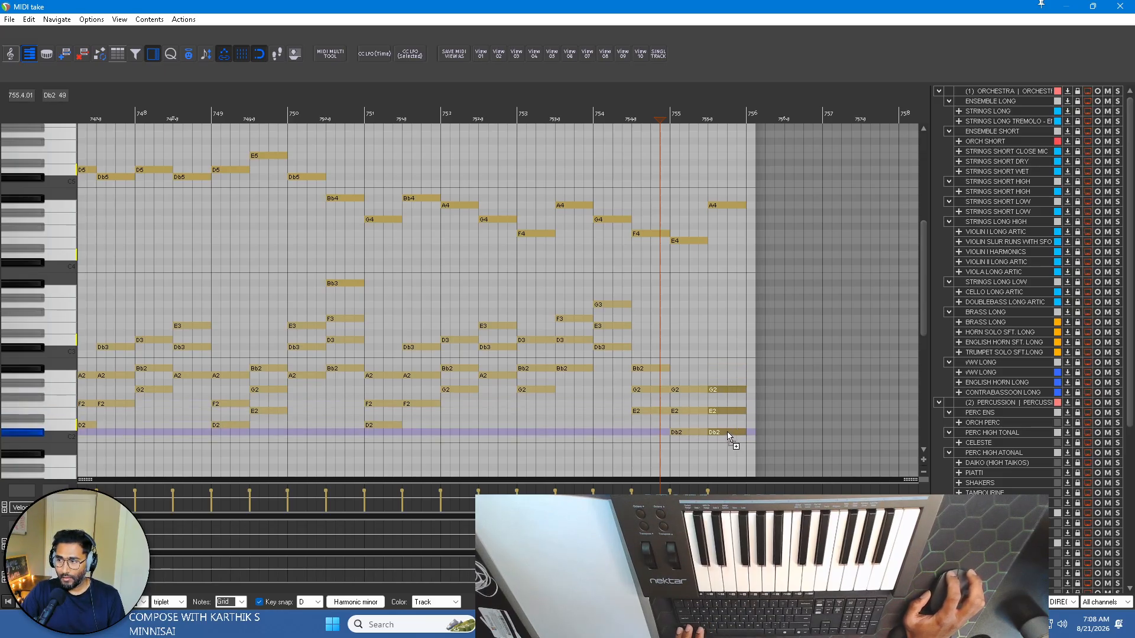
{"action": "left_click_drag", "start_coordinate": [728, 433], "coordinate": [730, 411]}
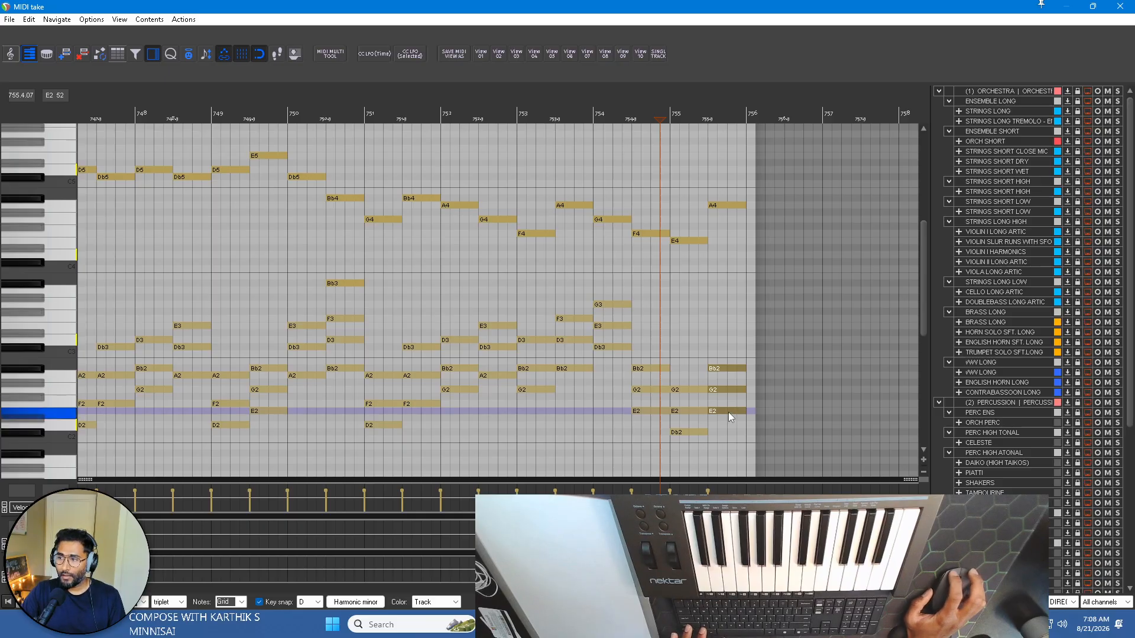
{"action": "left_click_drag", "start_coordinate": [729, 413], "coordinate": [729, 399]}
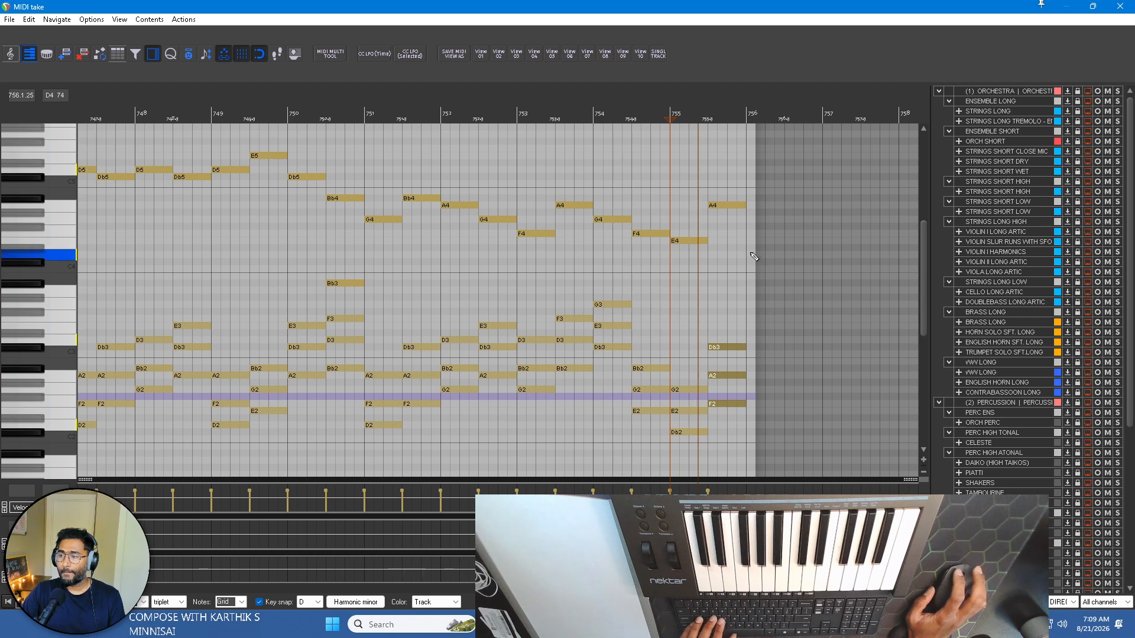
{"action": "left_click_drag", "start_coordinate": [757, 272], "coordinate": [831, 272]}
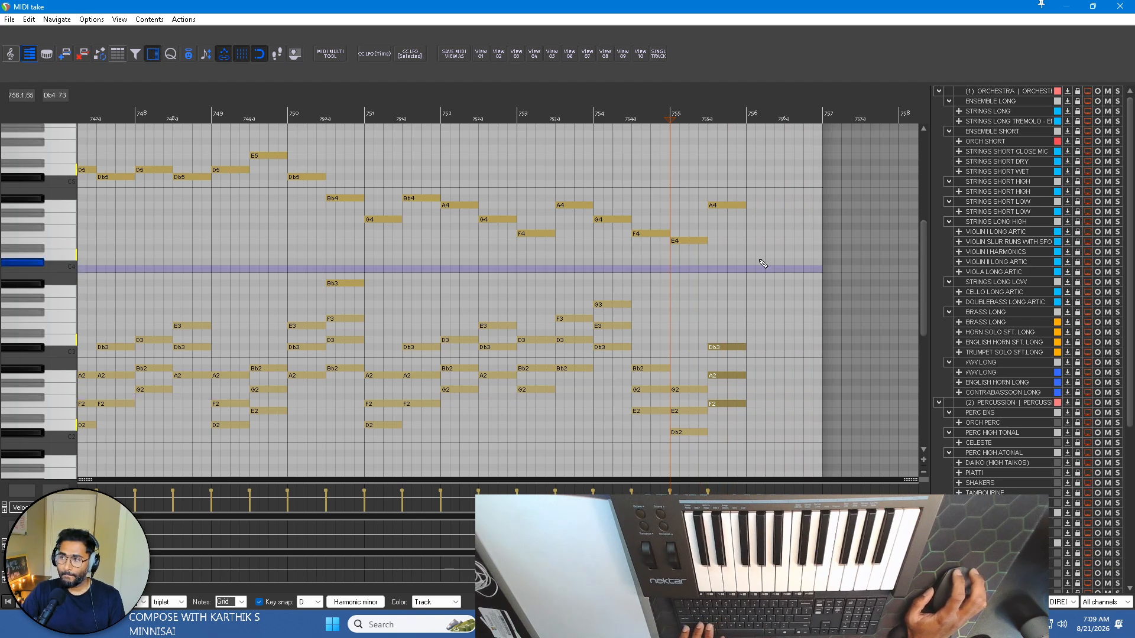
{"action": "left_click_drag", "start_coordinate": [723, 402], "coordinate": [721, 377]}
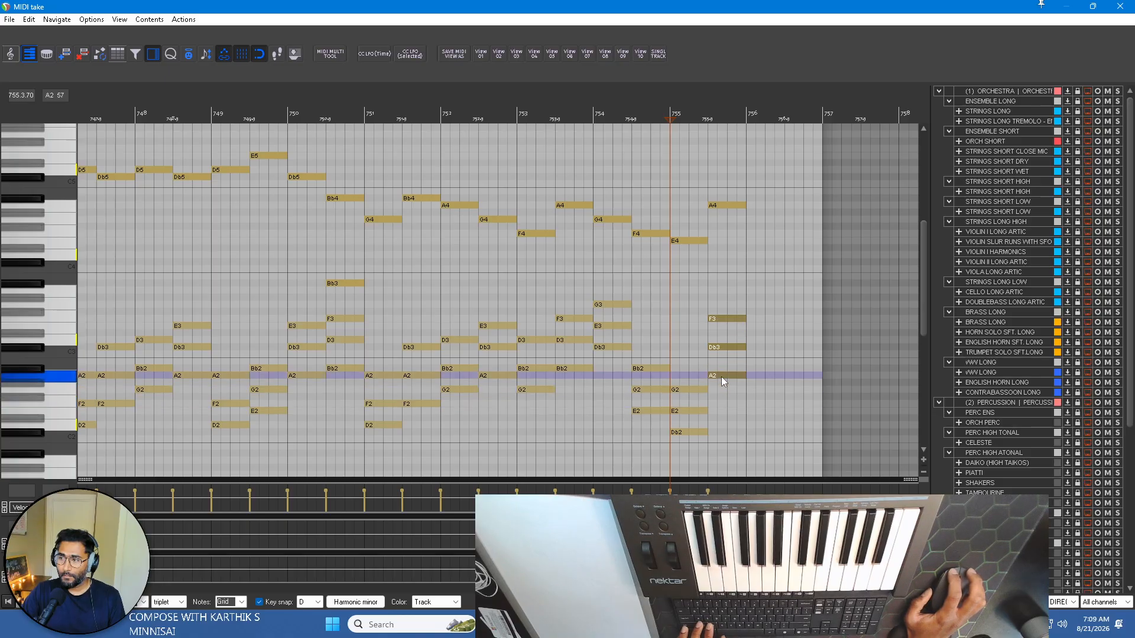
{"action": "left_click", "coordinate": [690, 113]}
{"action": "key", "text": "space"}
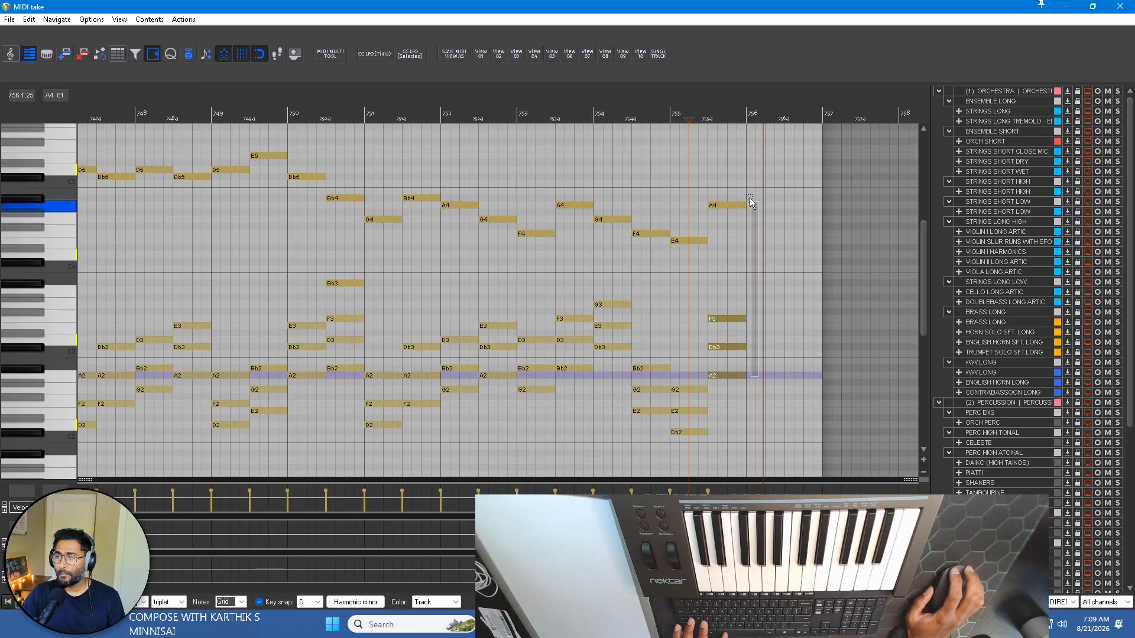
Lengthen the final A2, Db3, F3 and A4 notes to the start of bar 757, and play the ending.
{"action": "left_click_drag", "start_coordinate": [746, 207], "coordinate": [822, 202]}
{"action": "left_click", "coordinate": [707, 112]}
{"action": "key", "text": "space"}
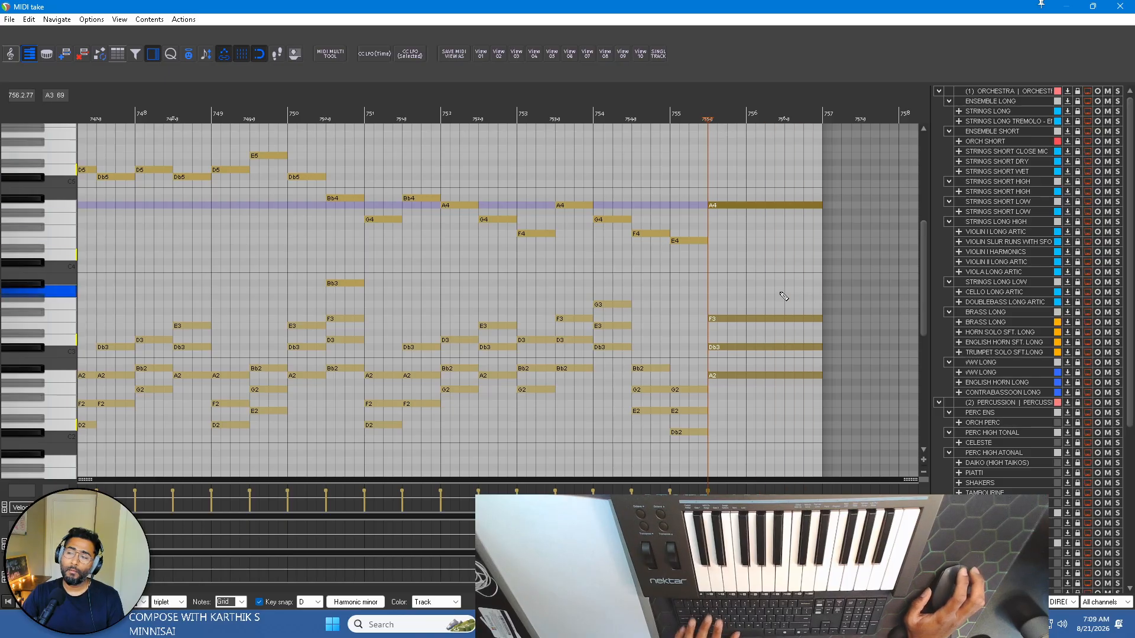
{"action": "scroll", "coordinate": [784, 296], "scroll_direction": "down", "scroll_amount": 4}
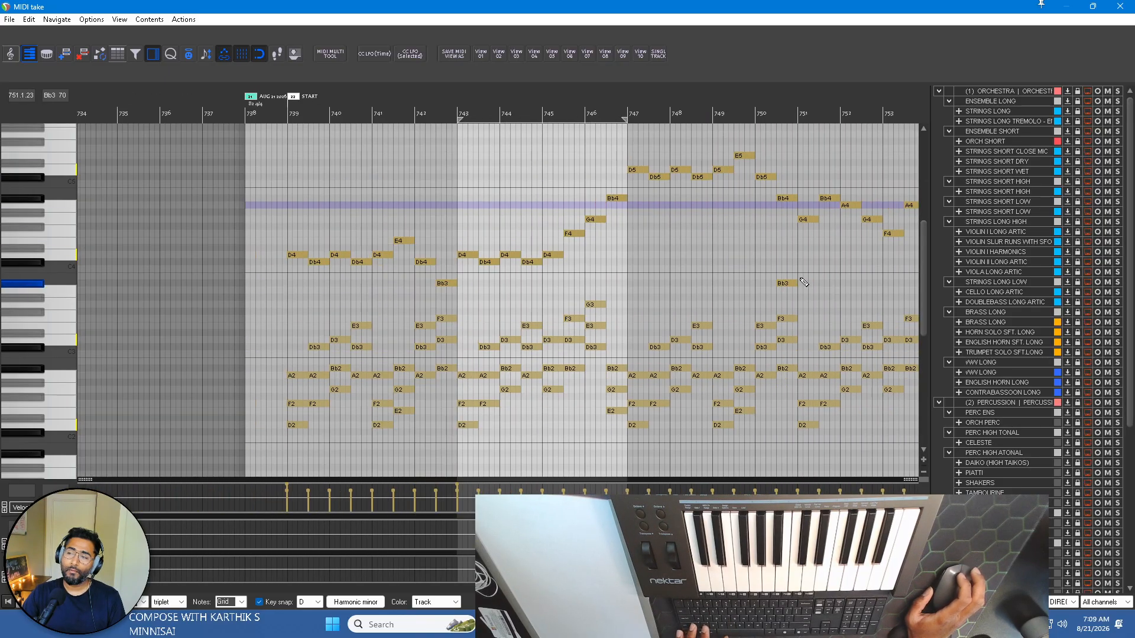
Leave the MIDI editor and extend the PIANO MOVEMENT and PIANO BASS items to beat 2 of bar 757.
{"action": "scroll", "coordinate": [804, 282], "scroll_direction": "down", "scroll_amount": 3}
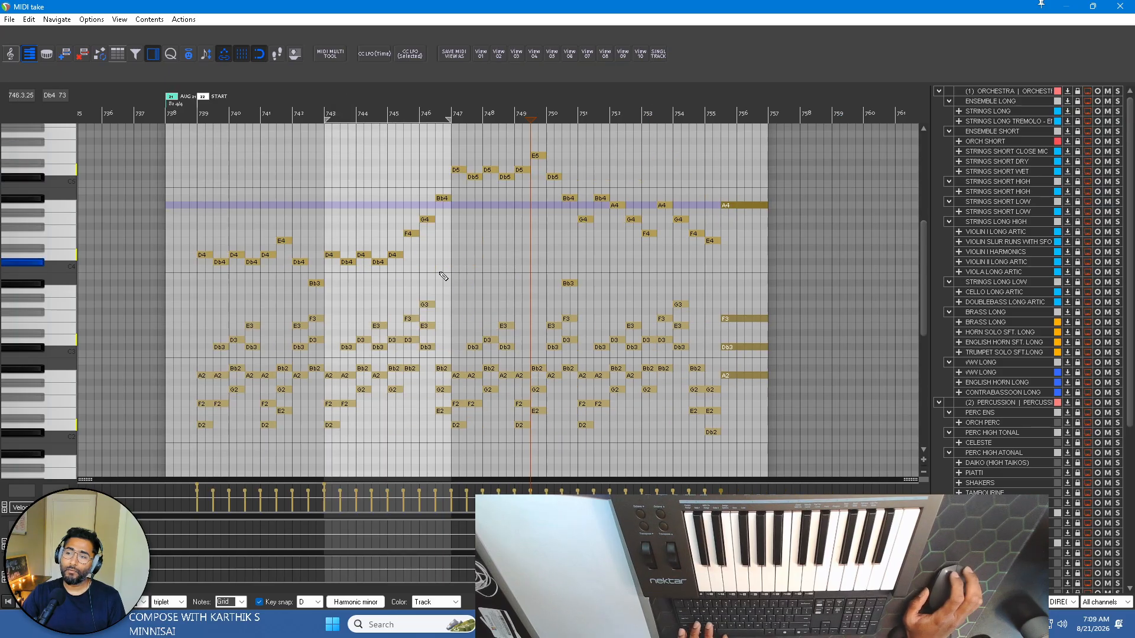
{"action": "scroll", "coordinate": [532, 340], "scroll_direction": "down", "scroll_amount": 1}
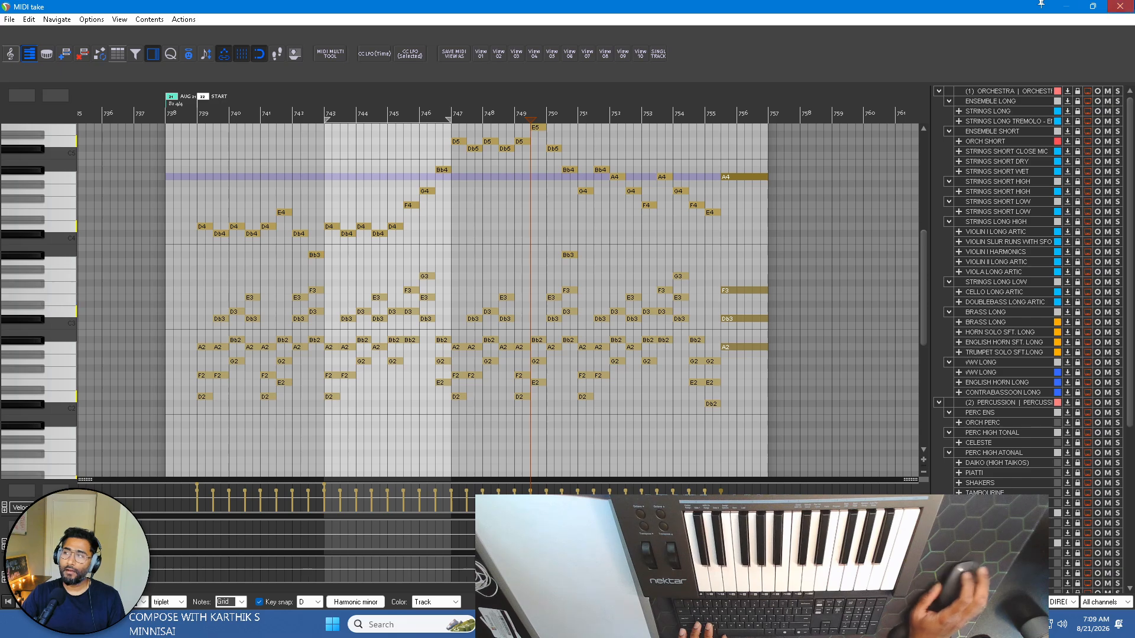
{"action": "left_click", "coordinate": [1120, 6]}
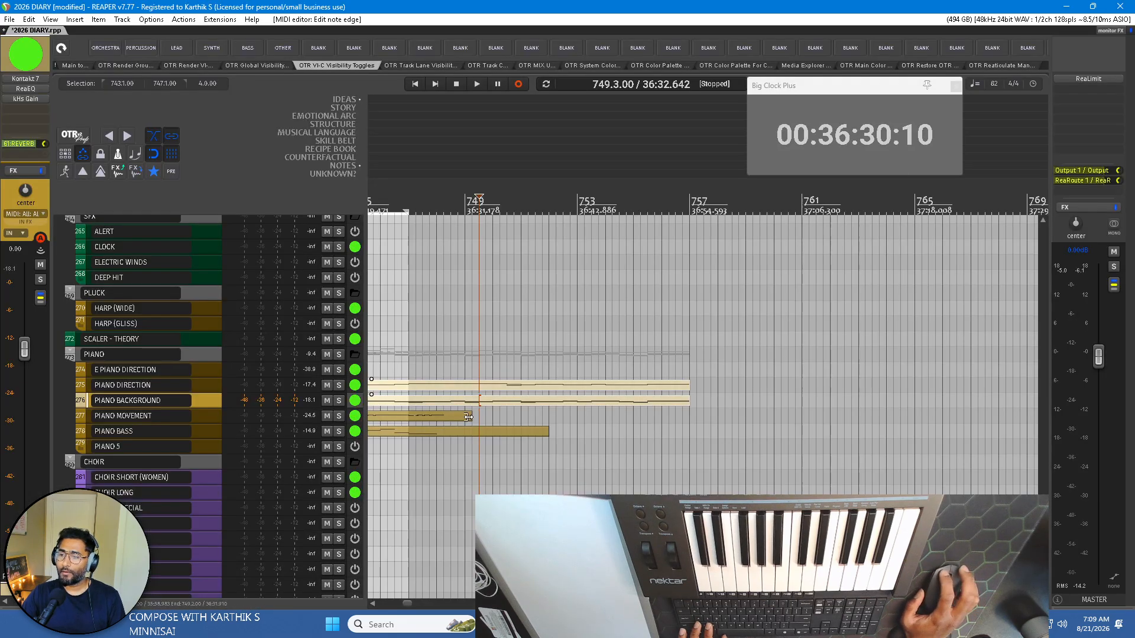
{"action": "left_click_drag", "start_coordinate": [468, 417], "coordinate": [698, 416]}
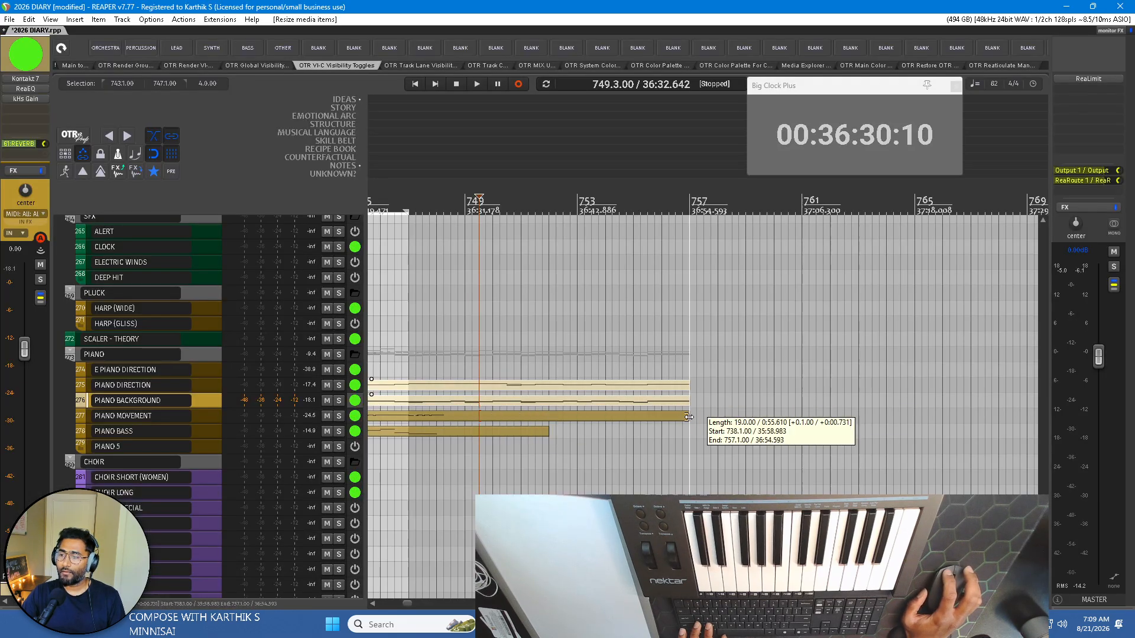
{"action": "left_click_drag", "start_coordinate": [549, 434], "coordinate": [697, 432]}
{"action": "scroll", "coordinate": [525, 429], "scroll_direction": "left", "scroll_amount": 3}
{"action": "scroll", "coordinate": [524, 430], "scroll_direction": "left", "scroll_amount": 3}
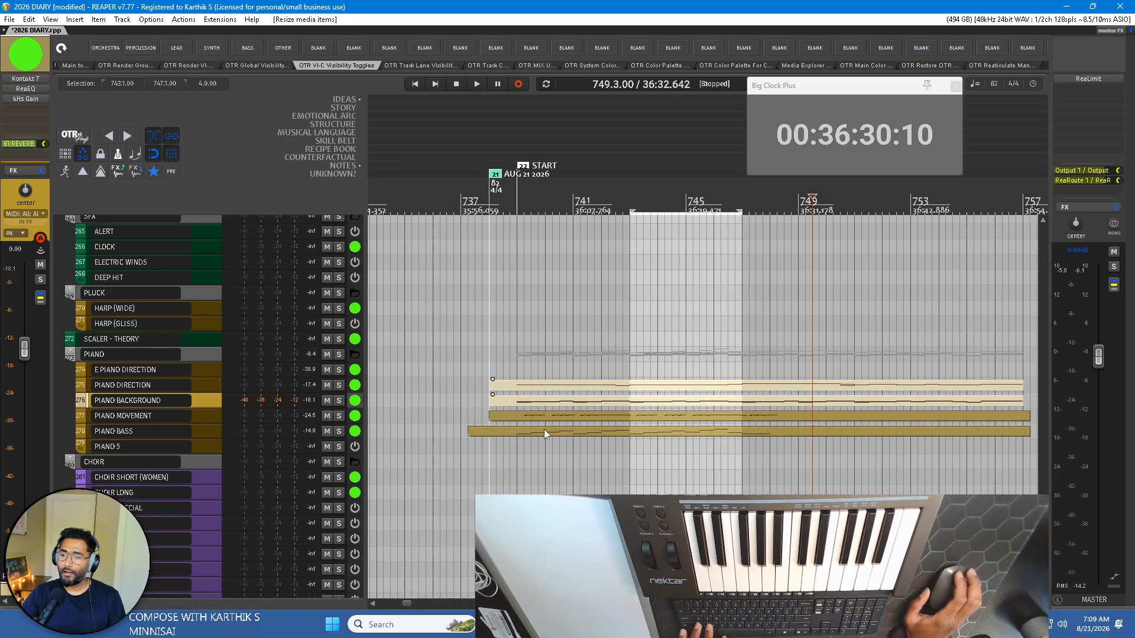
Open PIANO MOVEMENT together with PIANO BACKGROUND in the MIDI editor and enable single-track editing so the chords show only as reference.
{"action": "double_click", "coordinate": [625, 418]}
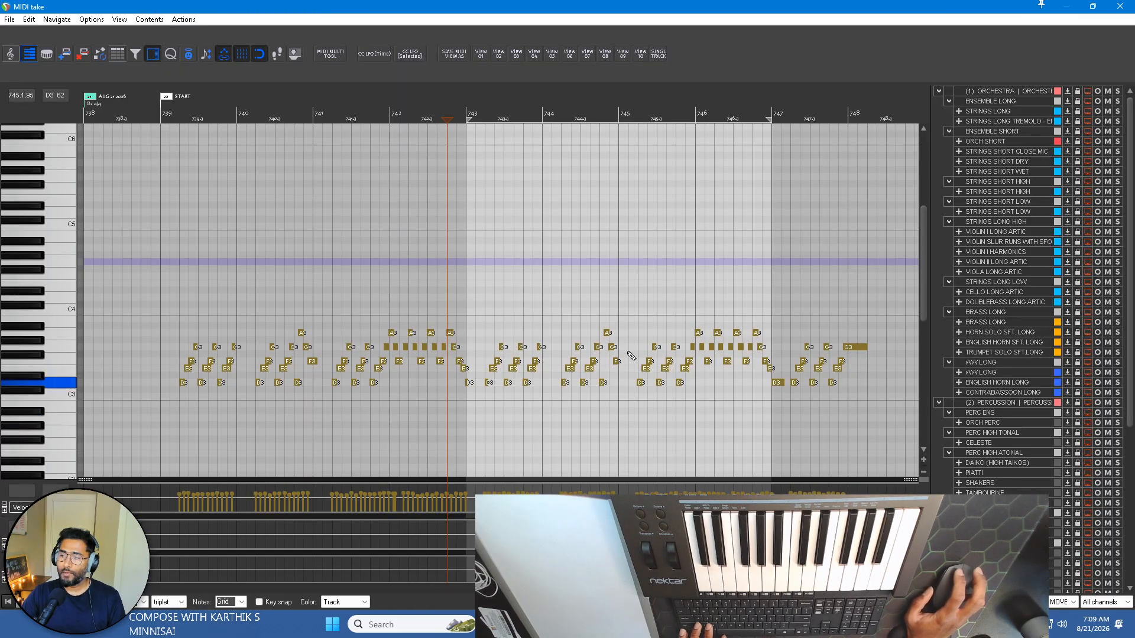
{"action": "scroll", "coordinate": [577, 294], "scroll_direction": "right", "scroll_amount": 2}
{"action": "key", "text": "Escape"}
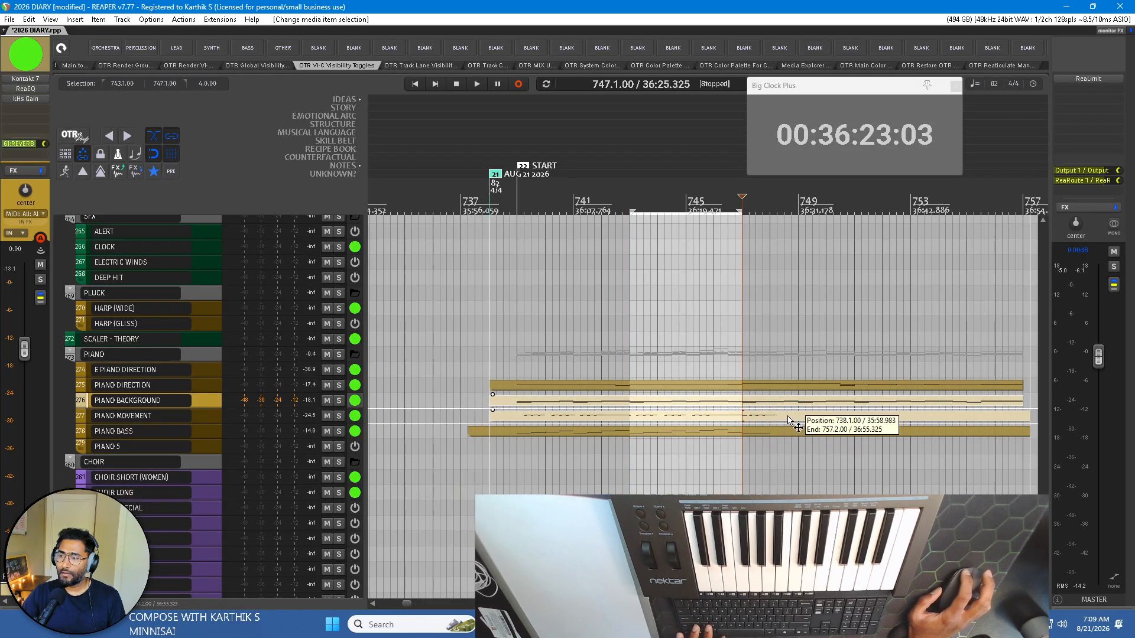
{"action": "double_click", "coordinate": [768, 401]}
{"action": "scroll", "coordinate": [654, 289], "scroll_direction": "down", "scroll_amount": 3}
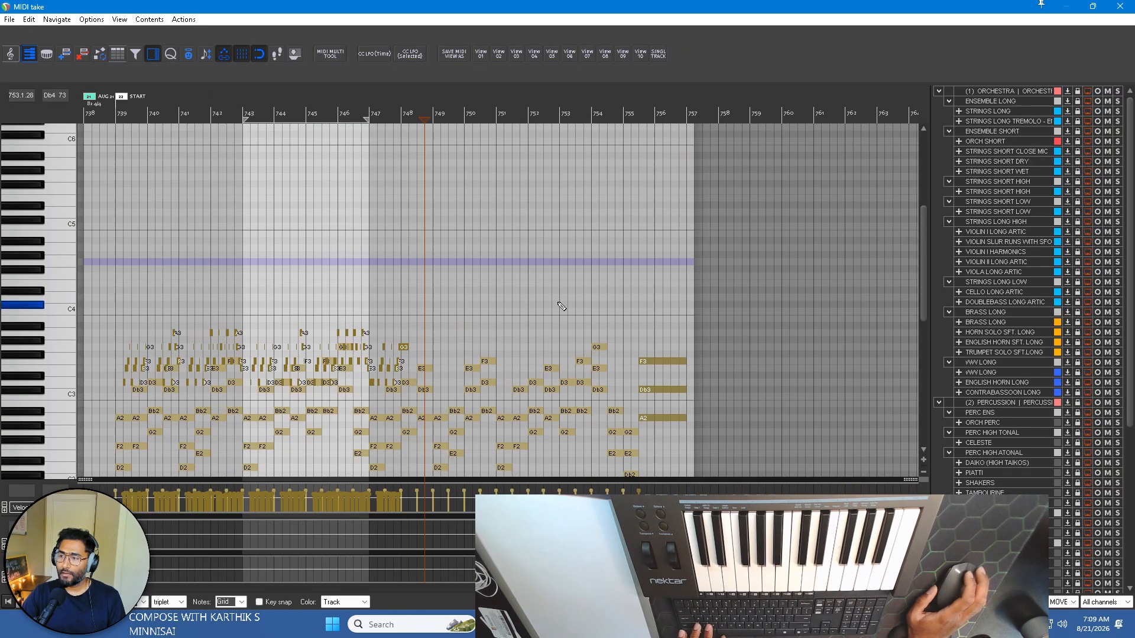
{"action": "left_click", "coordinate": [654, 56]}
{"action": "scroll", "coordinate": [468, 304], "scroll_direction": "right", "scroll_amount": 4}
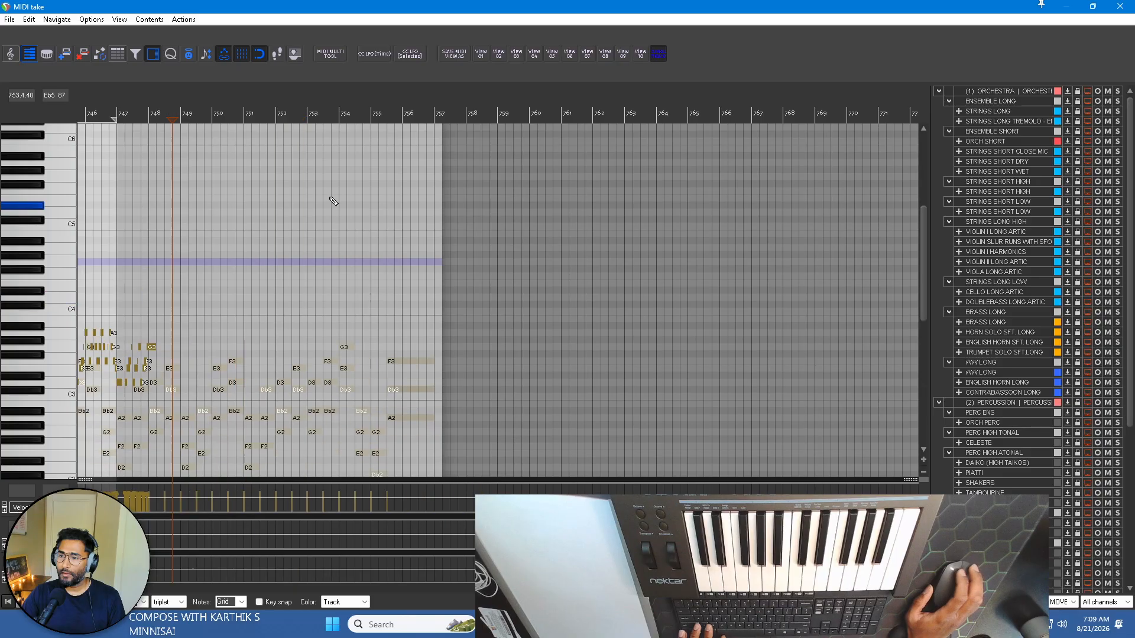
Shorten the last G3 of the PIANO MOVEMENT pattern so it ends at the start of bar 748.
{"action": "scroll", "coordinate": [230, 153], "scroll_direction": "left", "scroll_amount": 6}
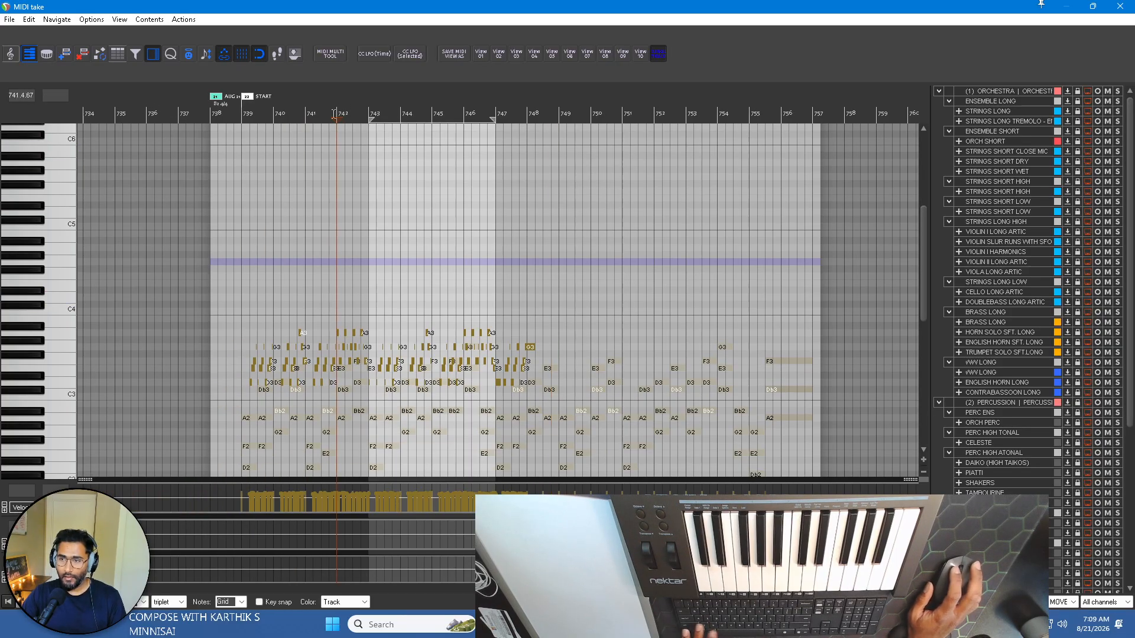
{"action": "scroll", "coordinate": [300, 193], "scroll_direction": "up", "scroll_amount": 3}
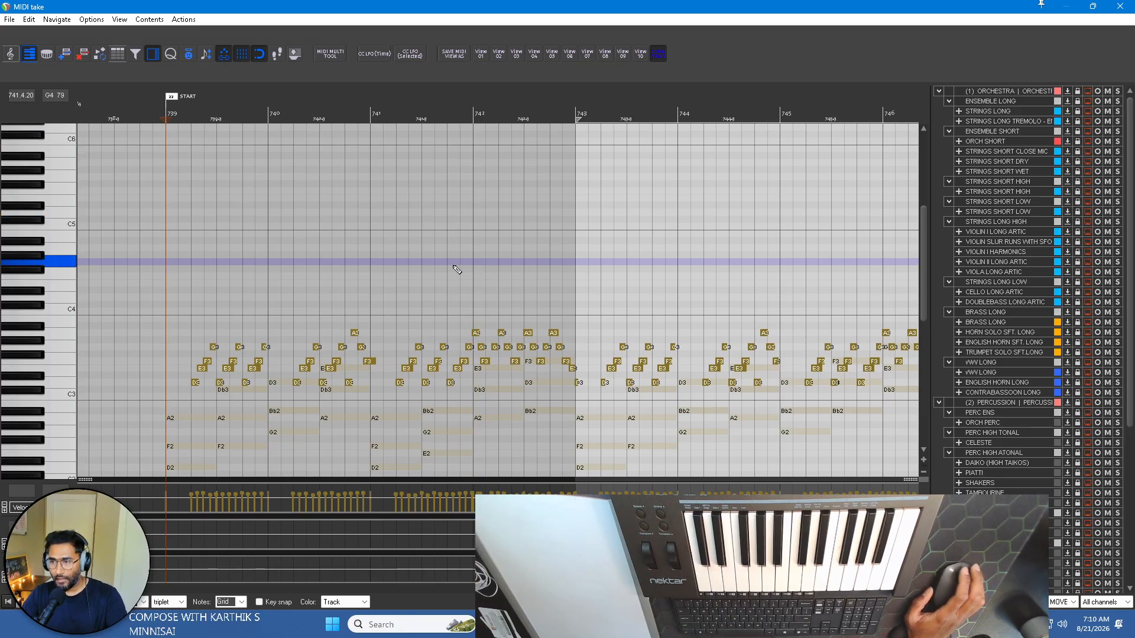
{"action": "scroll", "coordinate": [217, 308], "scroll_direction": "down", "scroll_amount": 3}
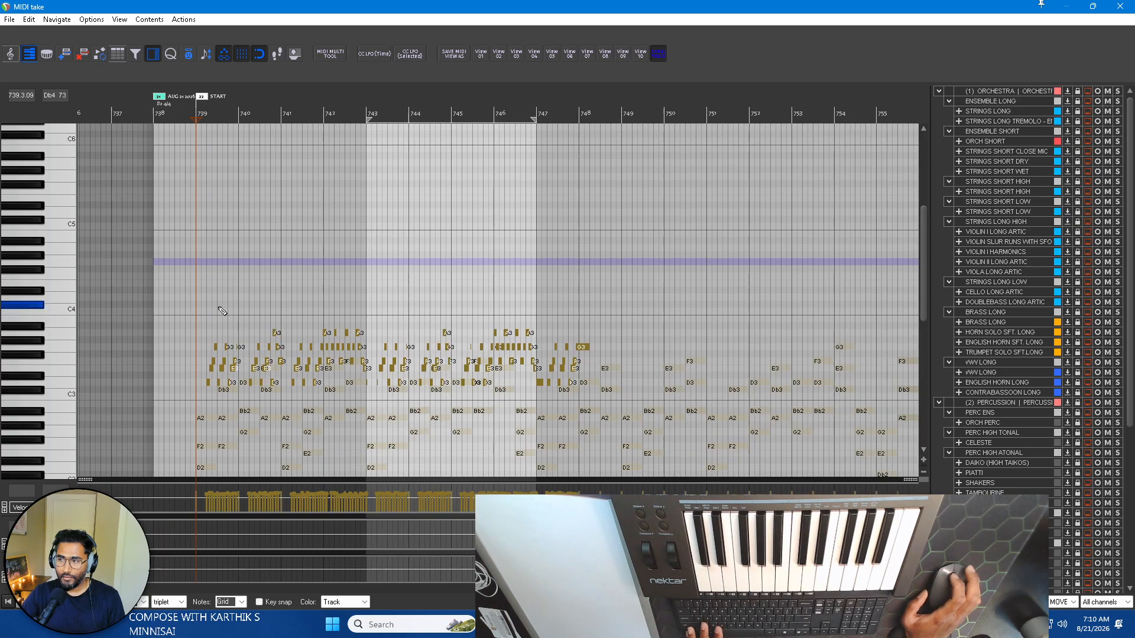
{"action": "scroll", "coordinate": [237, 304], "scroll_direction": "right", "scroll_amount": 3}
{"action": "scroll", "coordinate": [454, 252], "scroll_direction": "up", "scroll_amount": 6}
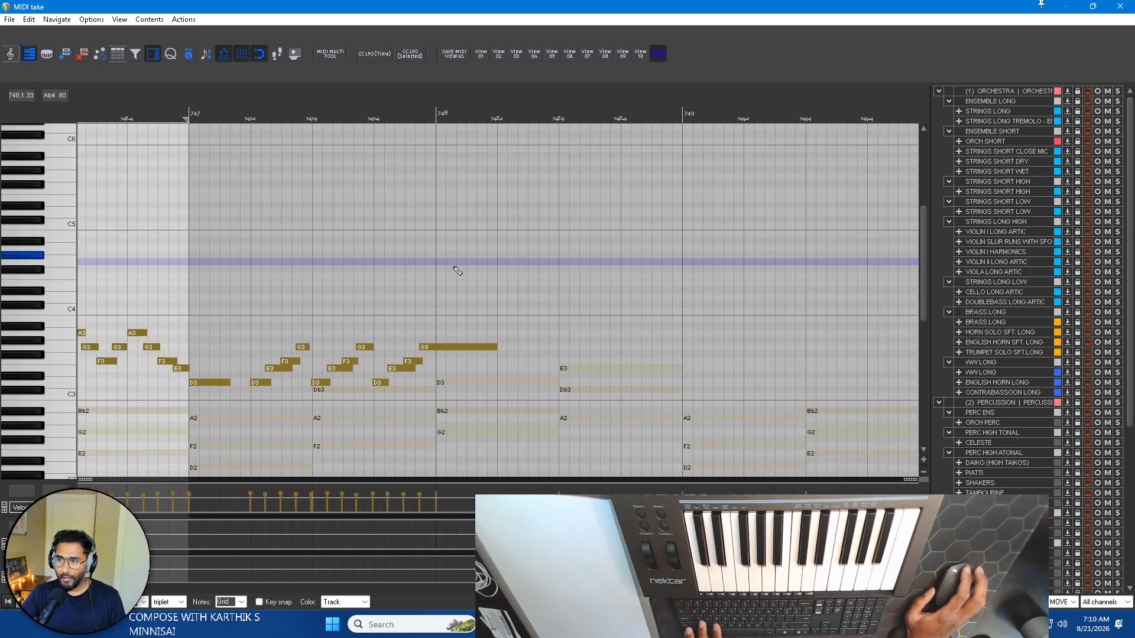
{"action": "left_click", "coordinate": [447, 351]}
{"action": "left_click_drag", "start_coordinate": [495, 347], "coordinate": [436, 348]}
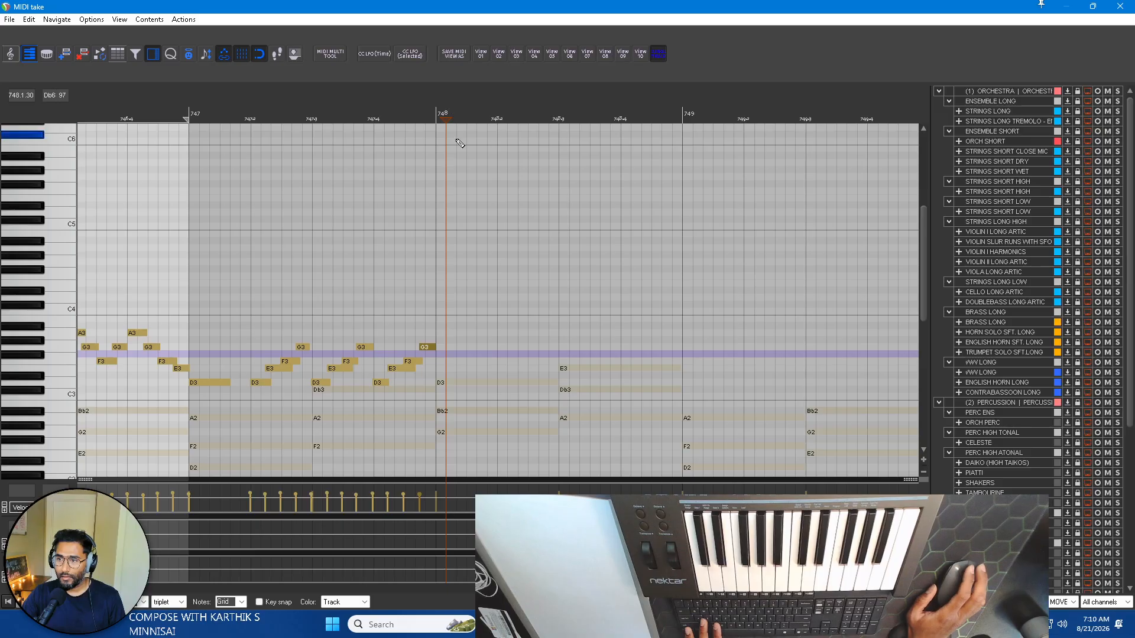
Try to paste a copy of the PIANO MOVEMENT pattern starting within the first beat of bar 748.
{"action": "left_click", "coordinate": [460, 113]}
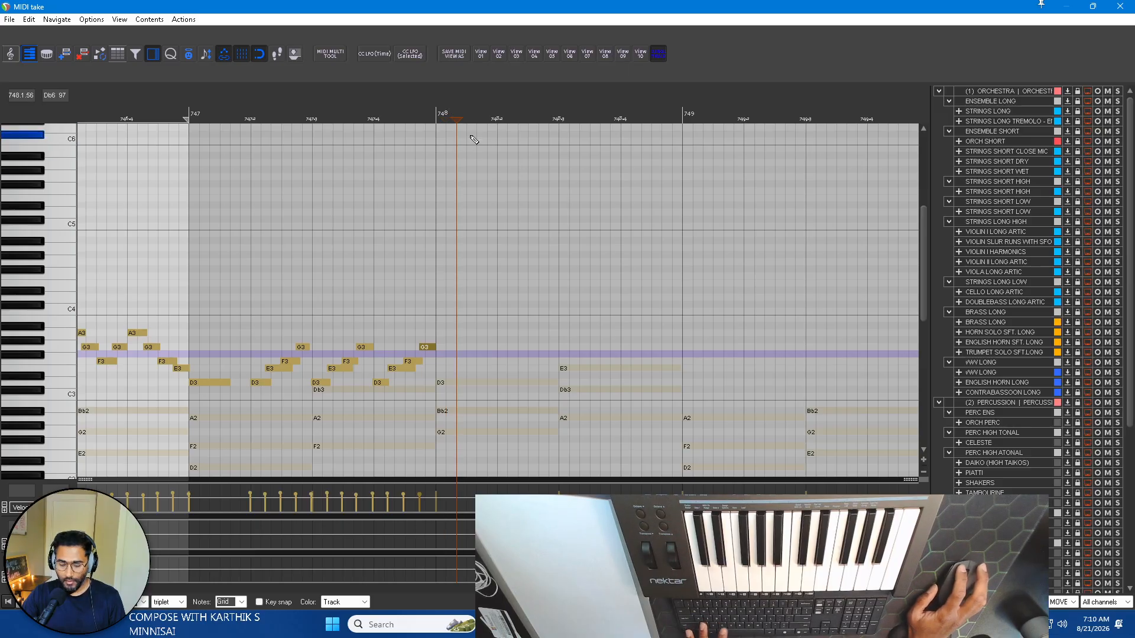
{"action": "scroll", "coordinate": [473, 140], "scroll_direction": "down", "scroll_amount": 8}
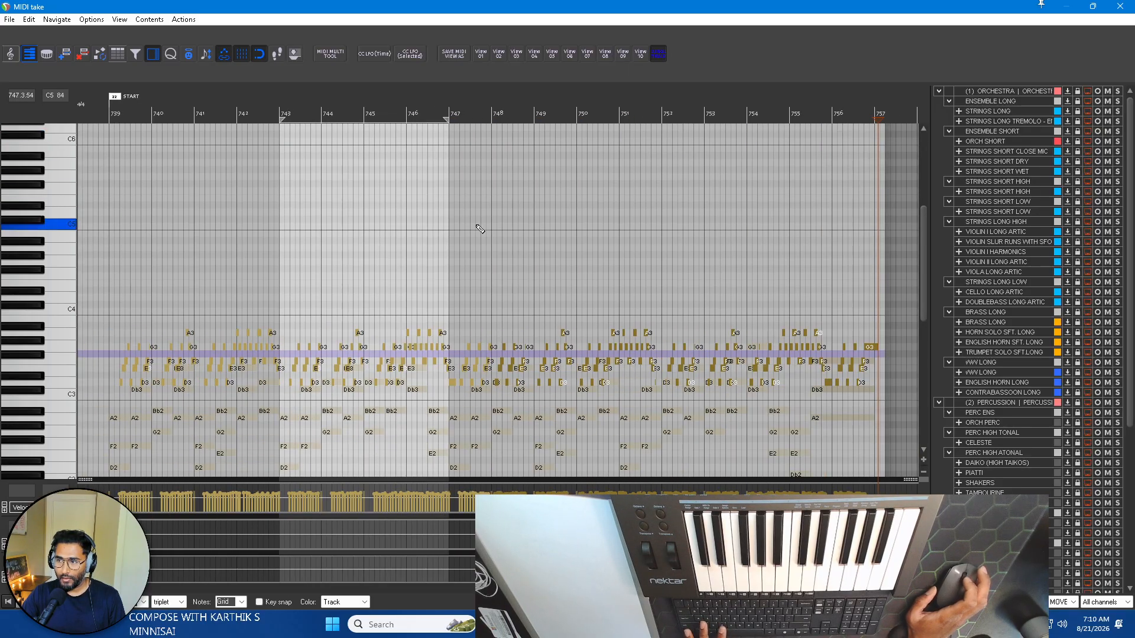
{"action": "scroll", "coordinate": [480, 230], "scroll_direction": "up", "scroll_amount": 8}
{"action": "left_click", "coordinate": [566, 105]}
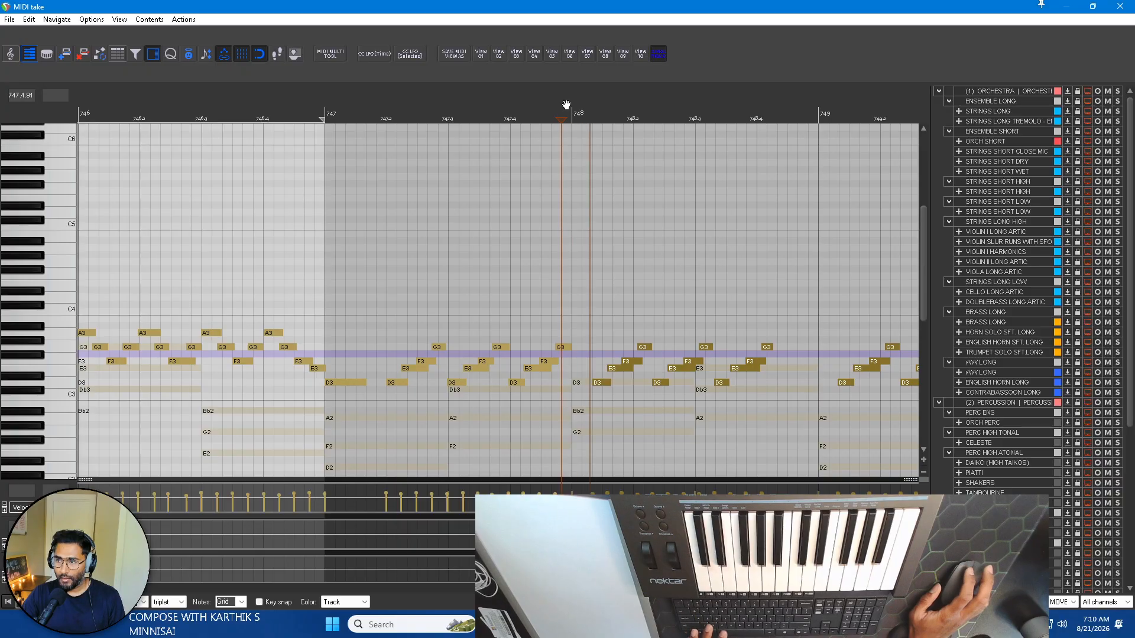
{"action": "key", "text": "ctrl+x"}
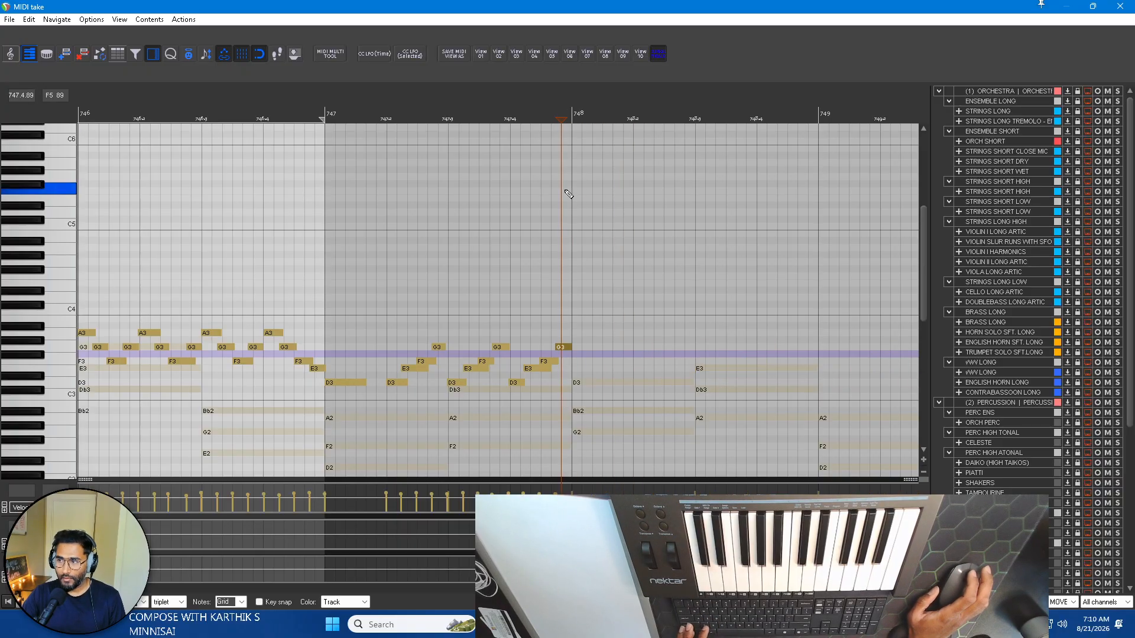
Copy the PIANO MOVEMENT pattern that begins in bar 739 and paste it to begin at beat 2 of bar 748.
{"action": "scroll", "coordinate": [565, 199], "scroll_direction": "down", "scroll_amount": 10}
{"action": "scroll", "coordinate": [382, 217], "scroll_direction": "up", "scroll_amount": 9}
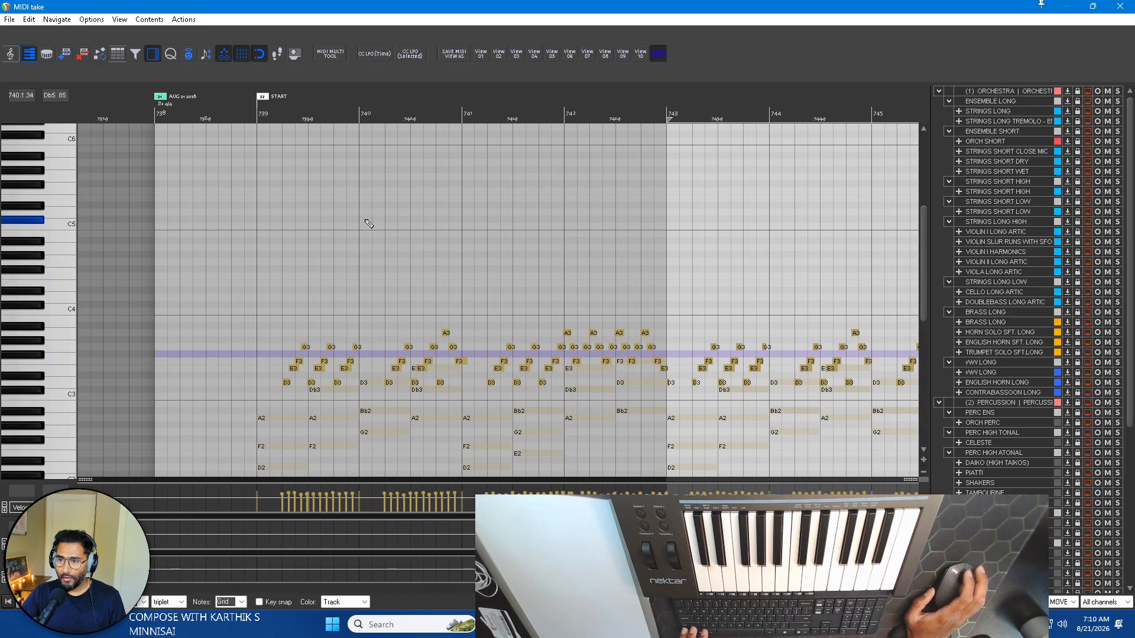
{"action": "scroll", "coordinate": [178, 214], "scroll_direction": "up", "scroll_amount": 2}
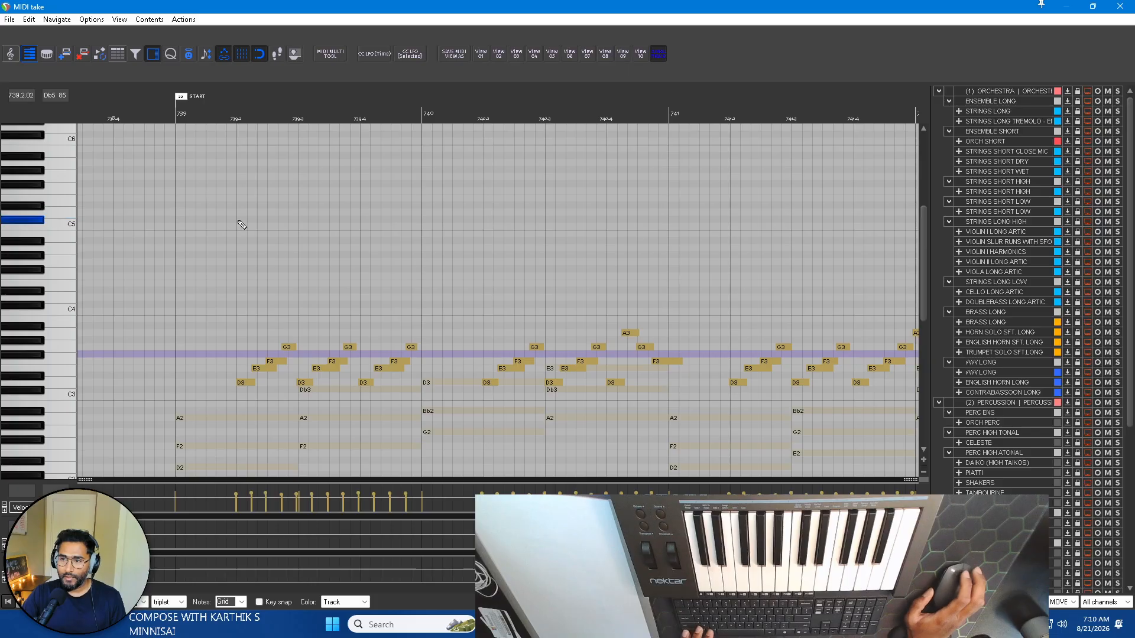
{"action": "scroll", "coordinate": [239, 227], "scroll_direction": "up", "scroll_amount": 1}
{"action": "scroll", "coordinate": [236, 230], "scroll_direction": "down", "scroll_amount": 4}
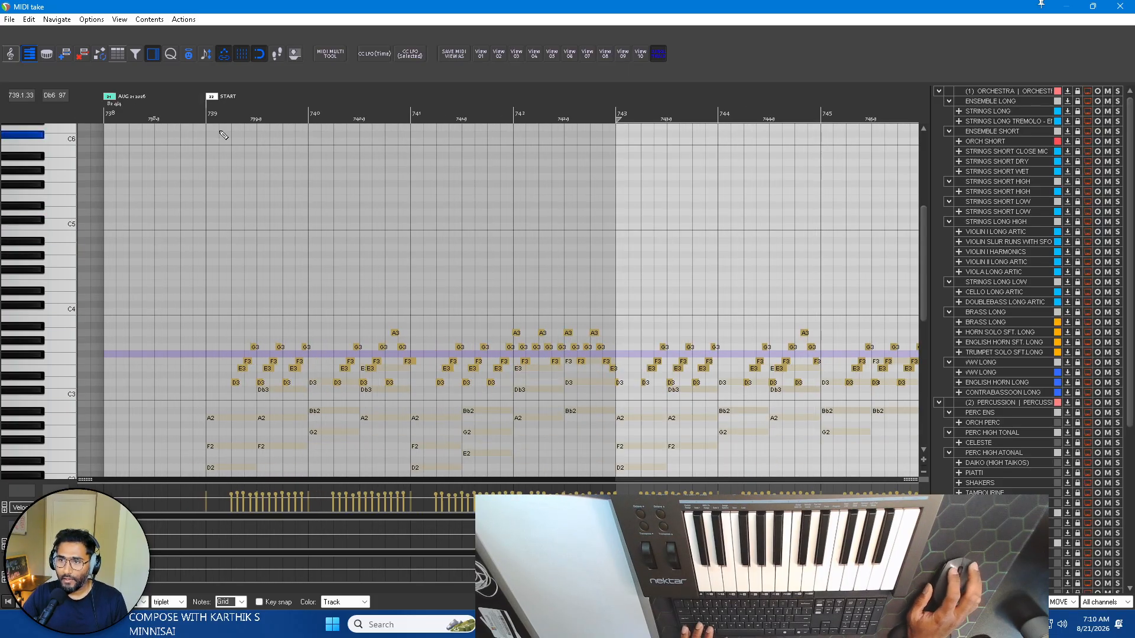
{"action": "scroll", "coordinate": [523, 314], "scroll_direction": "right", "scroll_amount": 5}
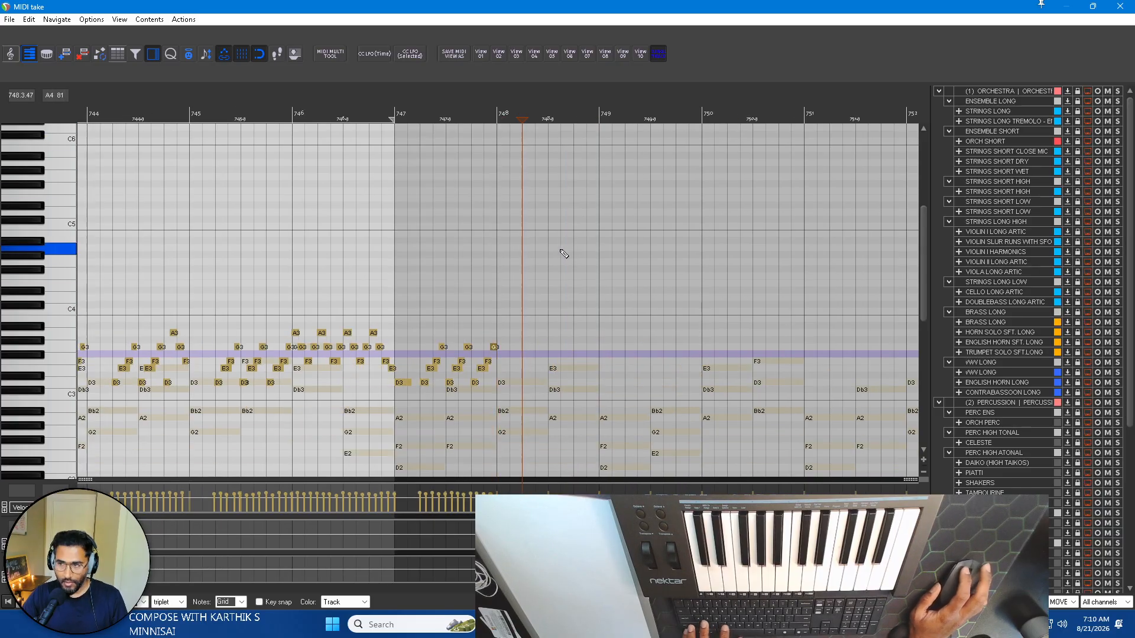
{"action": "key", "text": "ctrl+v"}
{"action": "scroll", "coordinate": [489, 311], "scroll_direction": "left", "scroll_amount": 9}
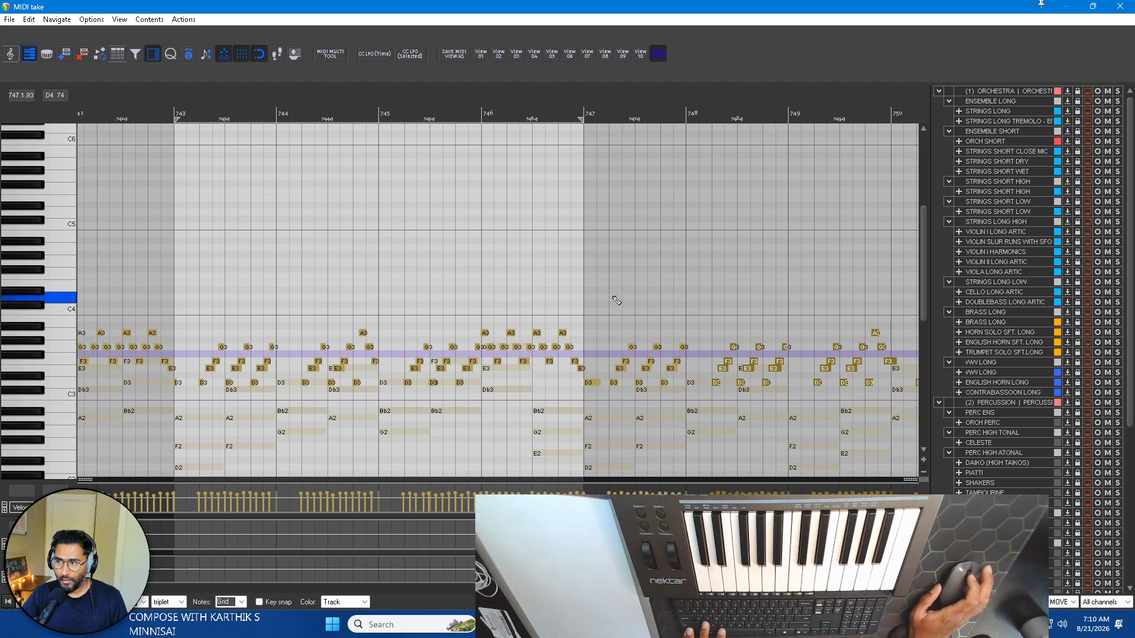
{"action": "scroll", "coordinate": [617, 301], "scroll_direction": "right", "scroll_amount": 3}
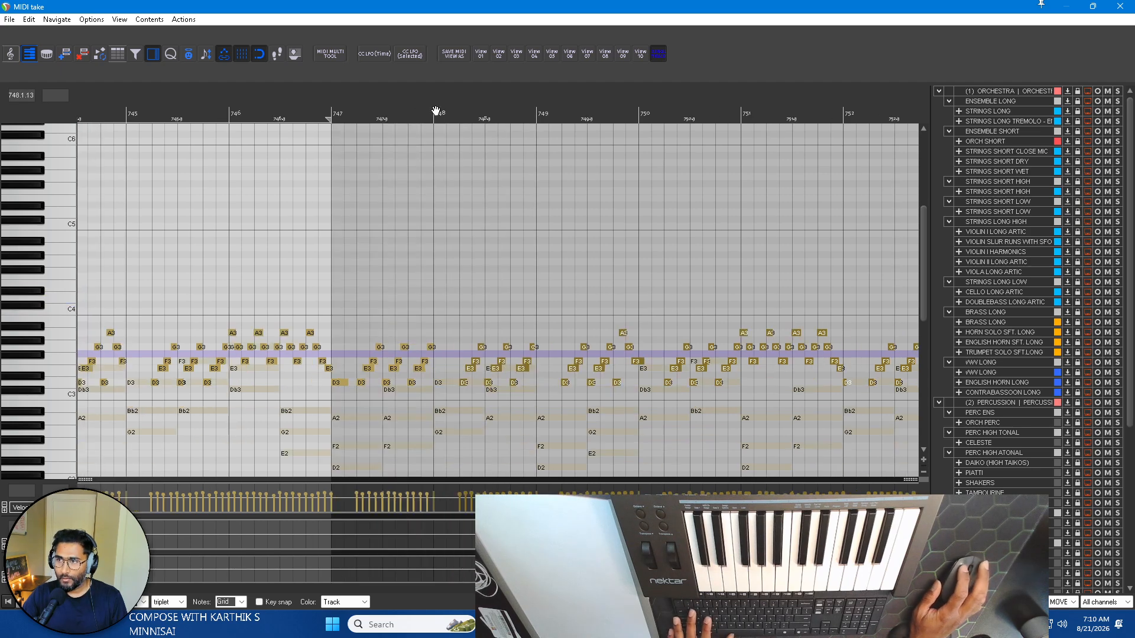
Play the repeated movement pattern from bar 748 through the ending, checking it against the background chords.
{"action": "left_click", "coordinate": [436, 111]}
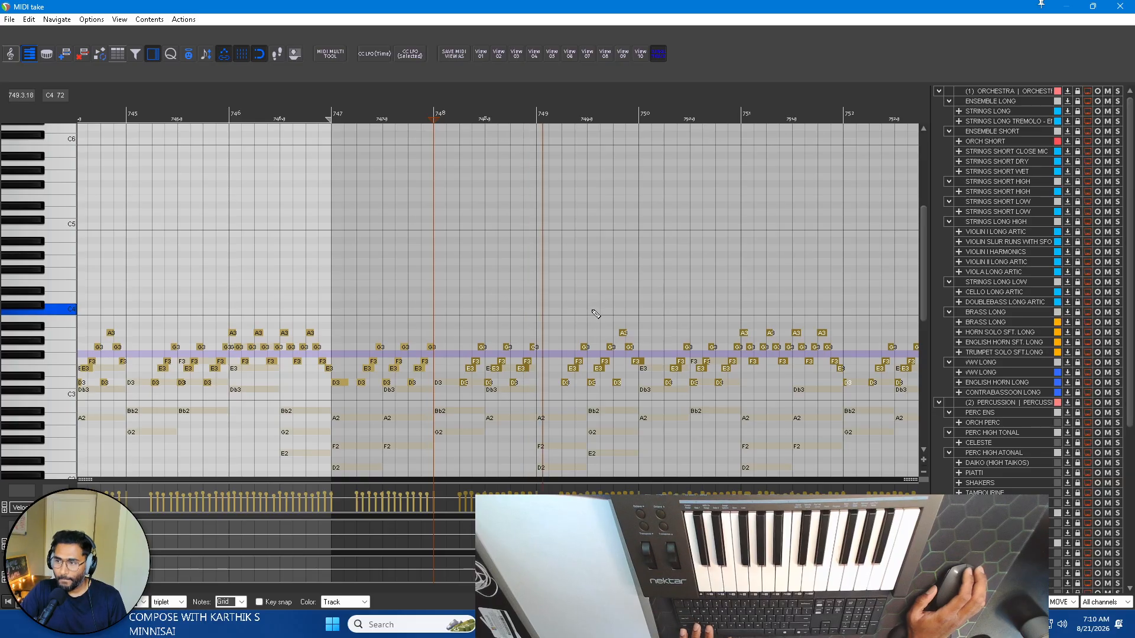
{"action": "scroll", "coordinate": [589, 316], "scroll_direction": "down", "scroll_amount": 3}
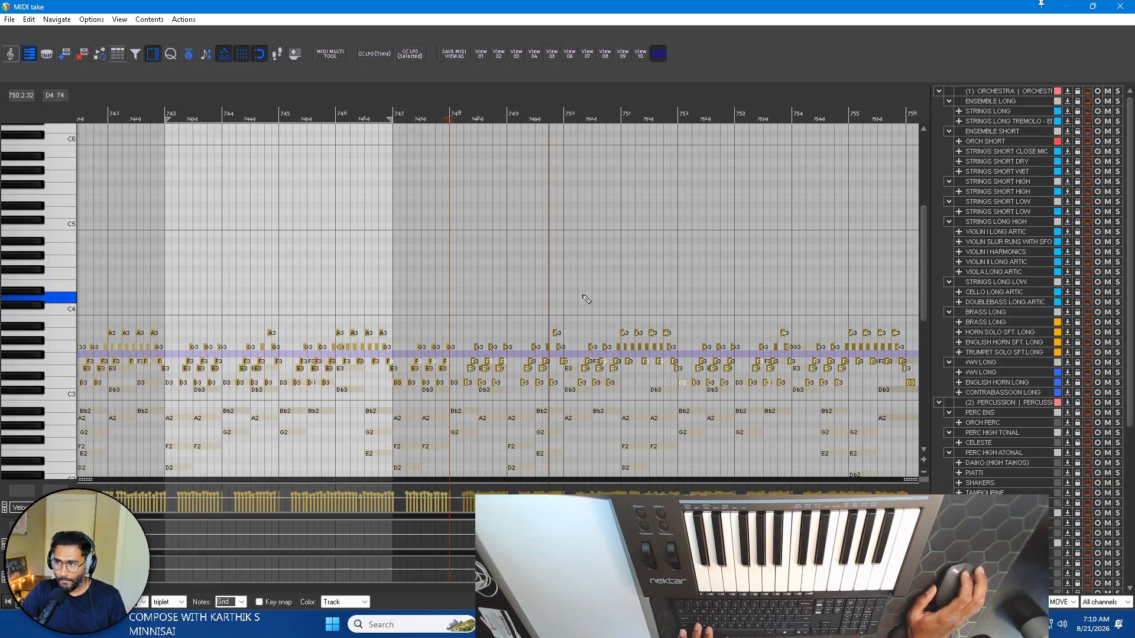
{"action": "scroll", "coordinate": [810, 317], "scroll_direction": "up", "scroll_amount": 3}
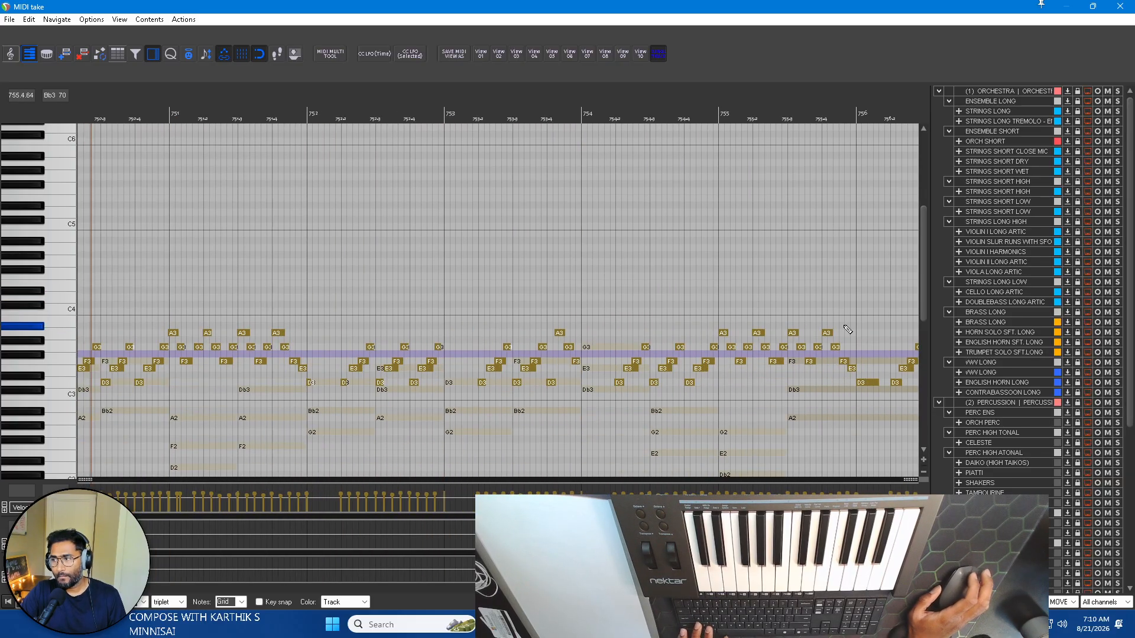
{"action": "scroll", "coordinate": [556, 313], "scroll_direction": "down", "scroll_amount": 3}
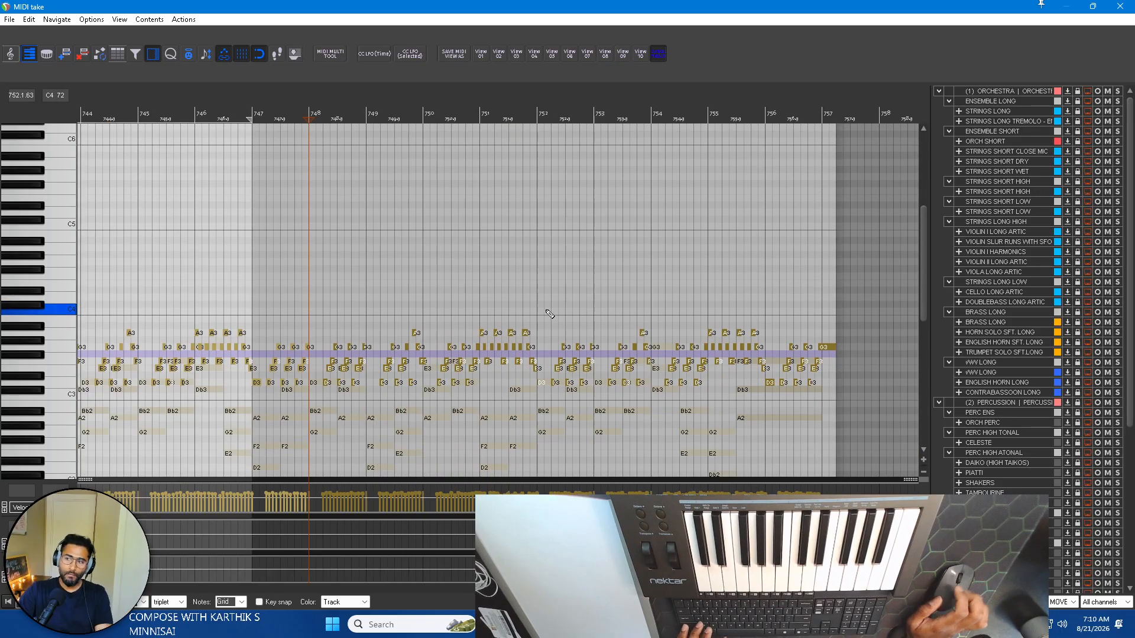
{"action": "key", "text": "space"}
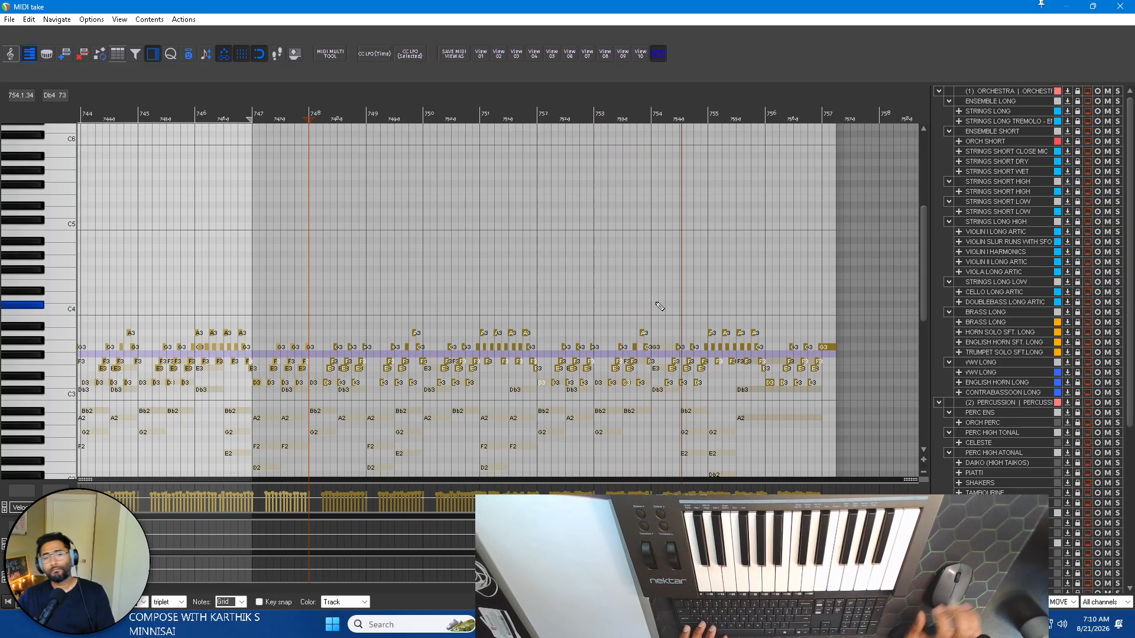
{"action": "scroll", "coordinate": [33, 289], "scroll_direction": "down", "scroll_amount": 5}
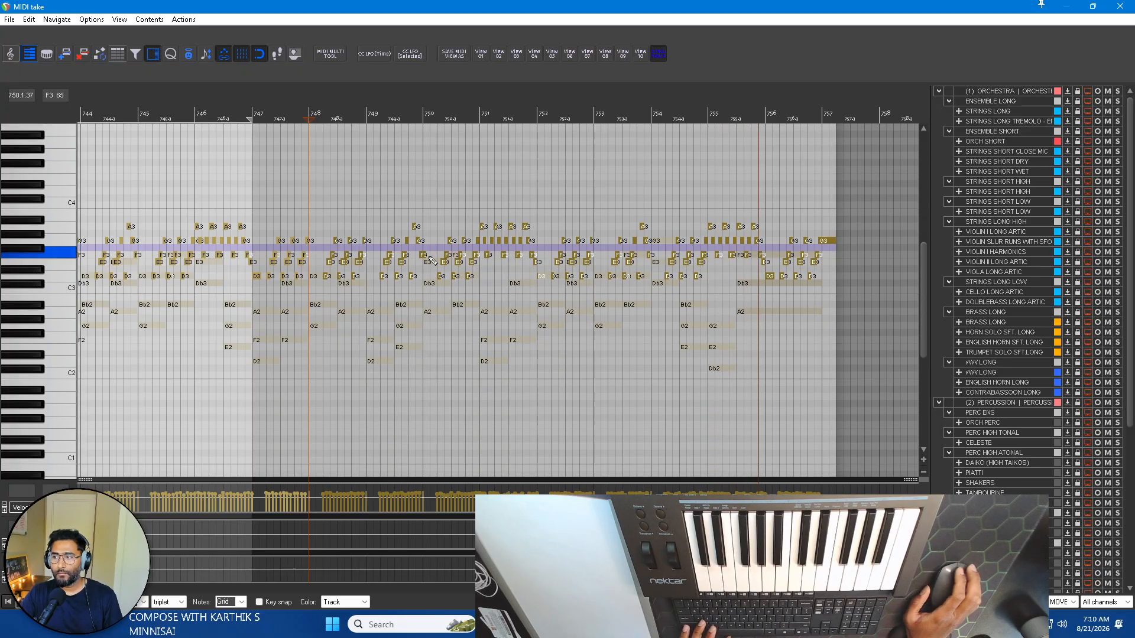
{"action": "key", "text": "space"}
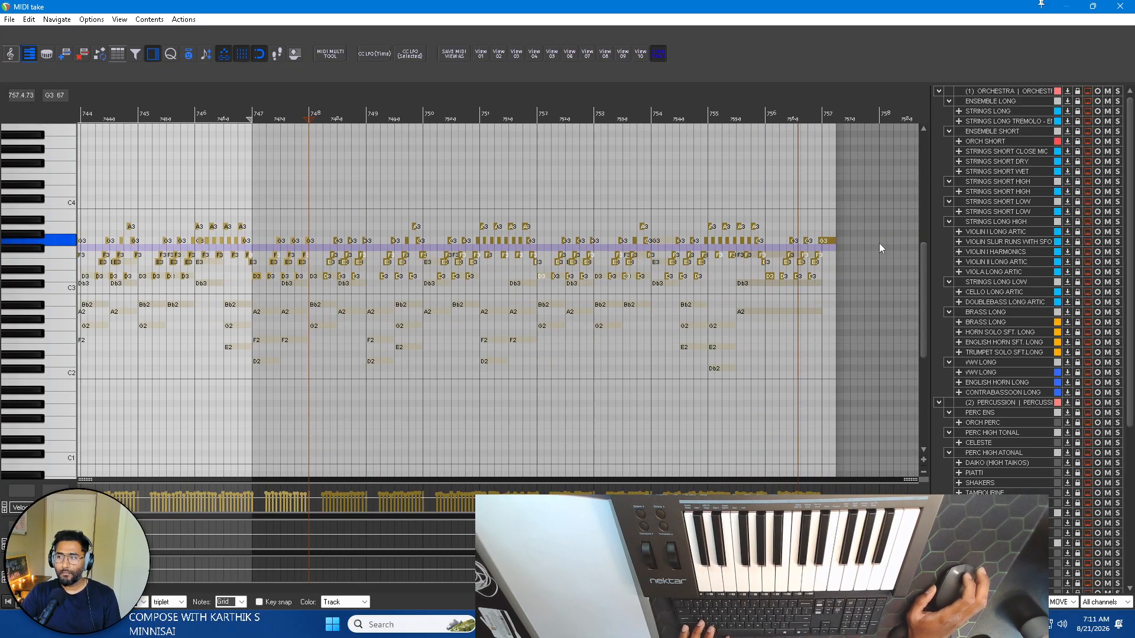
Delete the PIANO MOVEMENT notes that follow the D3 at the start of bar 756.
{"action": "scroll", "coordinate": [857, 257], "scroll_direction": "up", "scroll_amount": 3}
{"action": "scroll", "coordinate": [538, 255], "scroll_direction": "up", "scroll_amount": 2}
{"action": "left_click_drag", "start_coordinate": [446, 304], "coordinate": [612, 214]}
{"action": "left_click_drag", "start_coordinate": [471, 290], "coordinate": [661, 158]}
{"action": "key", "text": "Delete"}
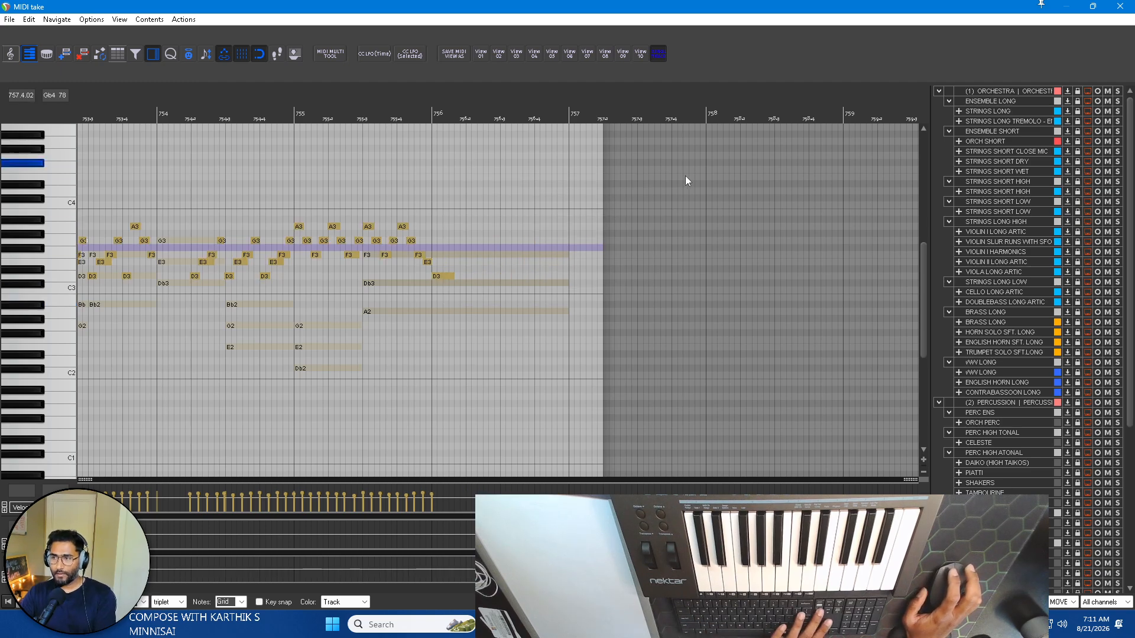
Close the movement notes and open the PIANO DIRECTION item in the MIDI editor.
{"action": "key", "text": "Escape"}
{"action": "scroll", "coordinate": [571, 388], "scroll_direction": "down", "scroll_amount": 3}
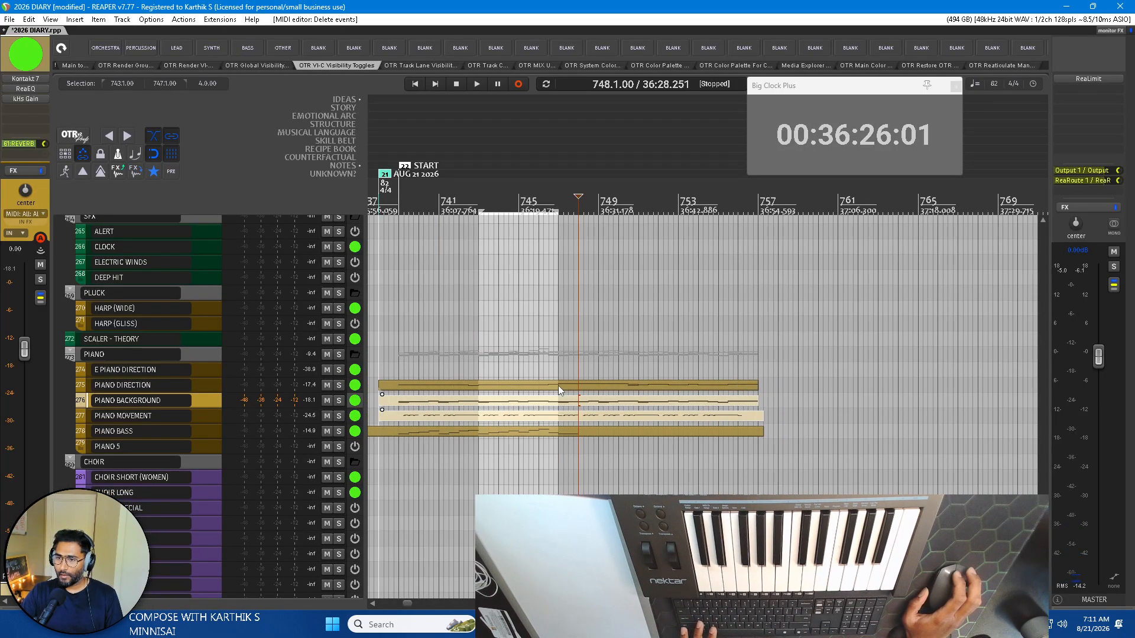
{"action": "left_click", "coordinate": [490, 389]}
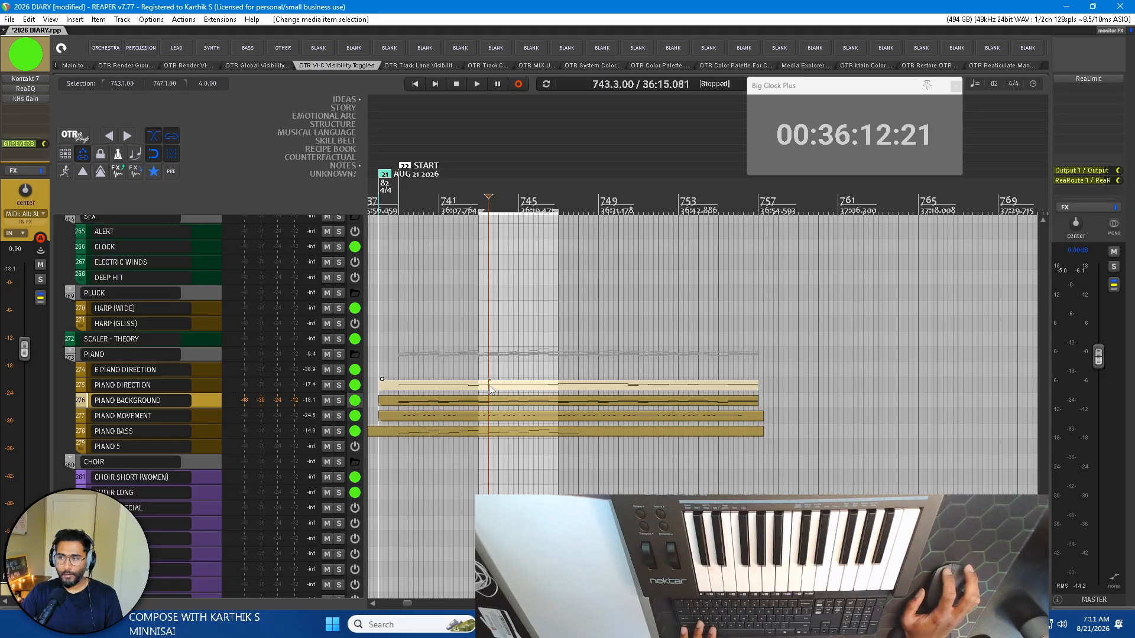
{"action": "double_click", "coordinate": [489, 389]}
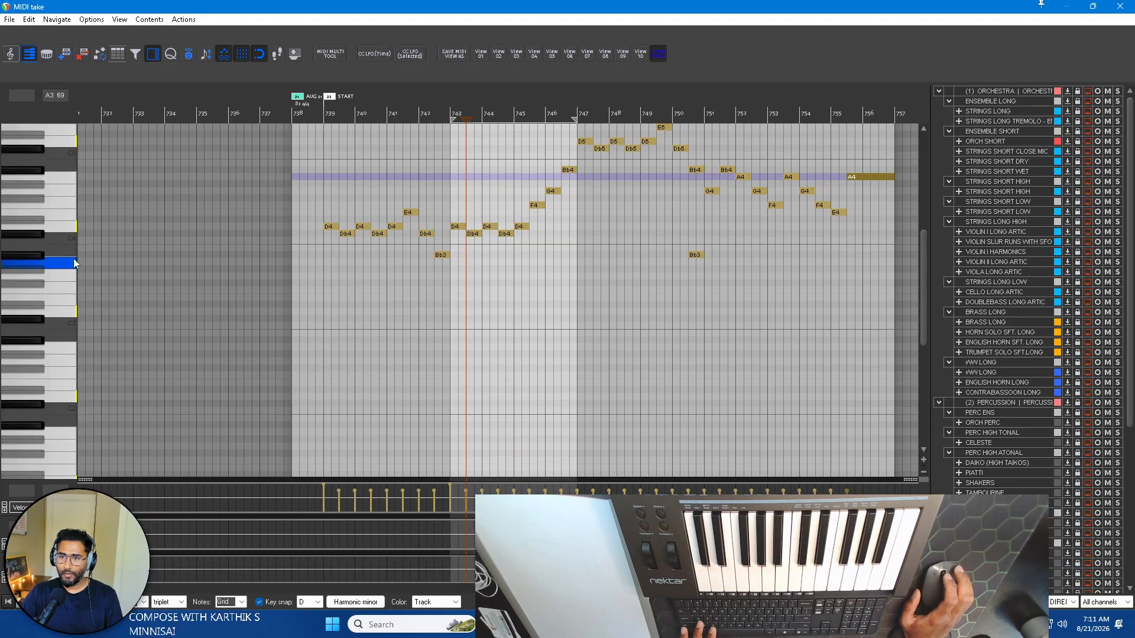
Look over the PIANO DIRECTION melody through its ending and close its notes.
{"action": "scroll", "coordinate": [65, 260], "scroll_direction": "up", "scroll_amount": 3}
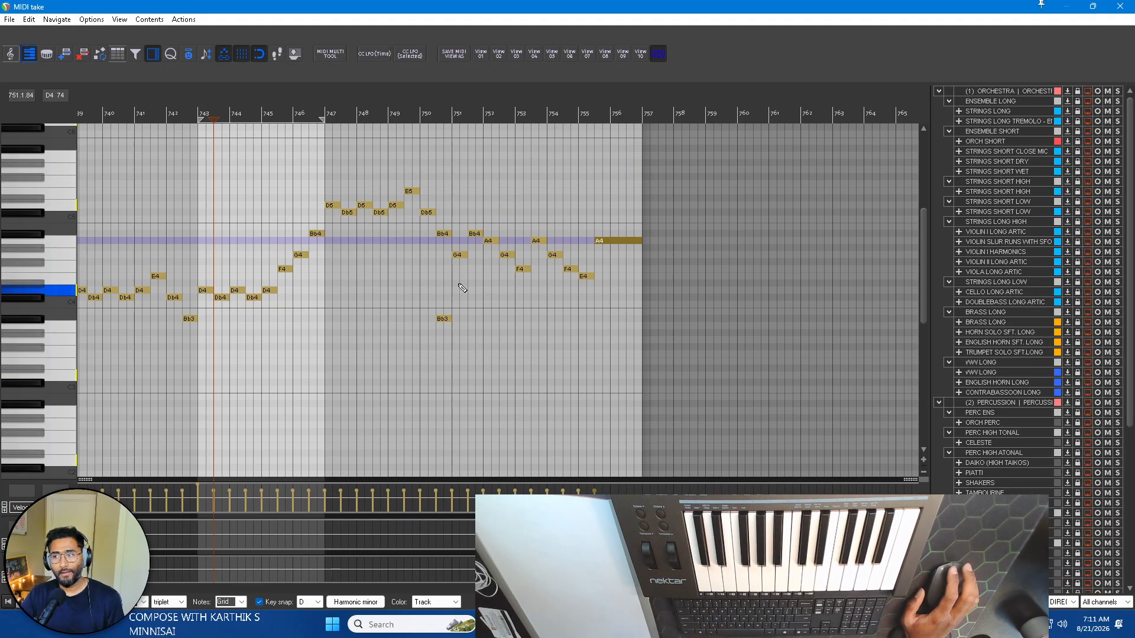
{"action": "scroll", "coordinate": [363, 284], "scroll_direction": "left", "scroll_amount": 2}
{"action": "key", "text": "Escape"}
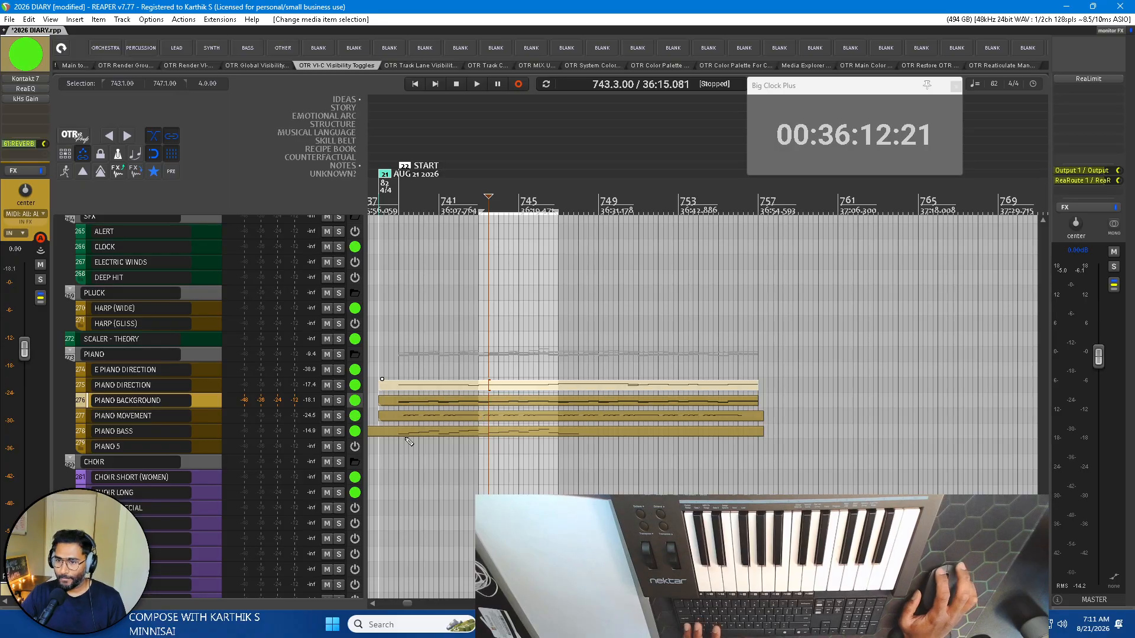
Open the PIANO BASS item, shorten the last D1 at bar 747 to two beats, and close the notes.
{"action": "double_click", "coordinate": [456, 431]}
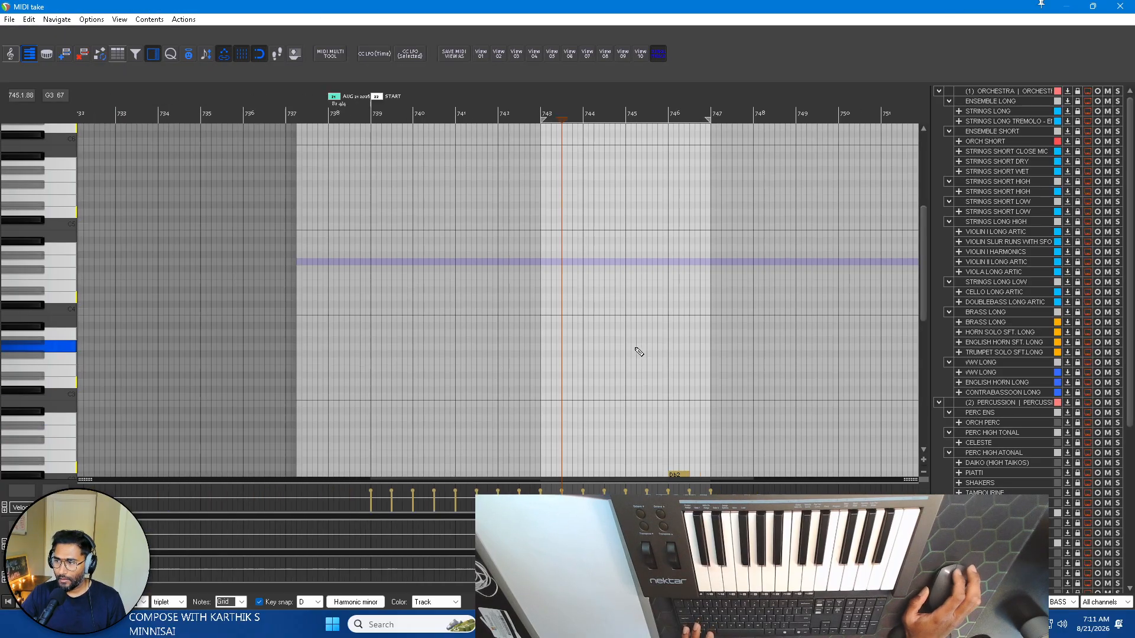
{"action": "left_click_drag", "start_coordinate": [924, 254], "coordinate": [921, 331]}
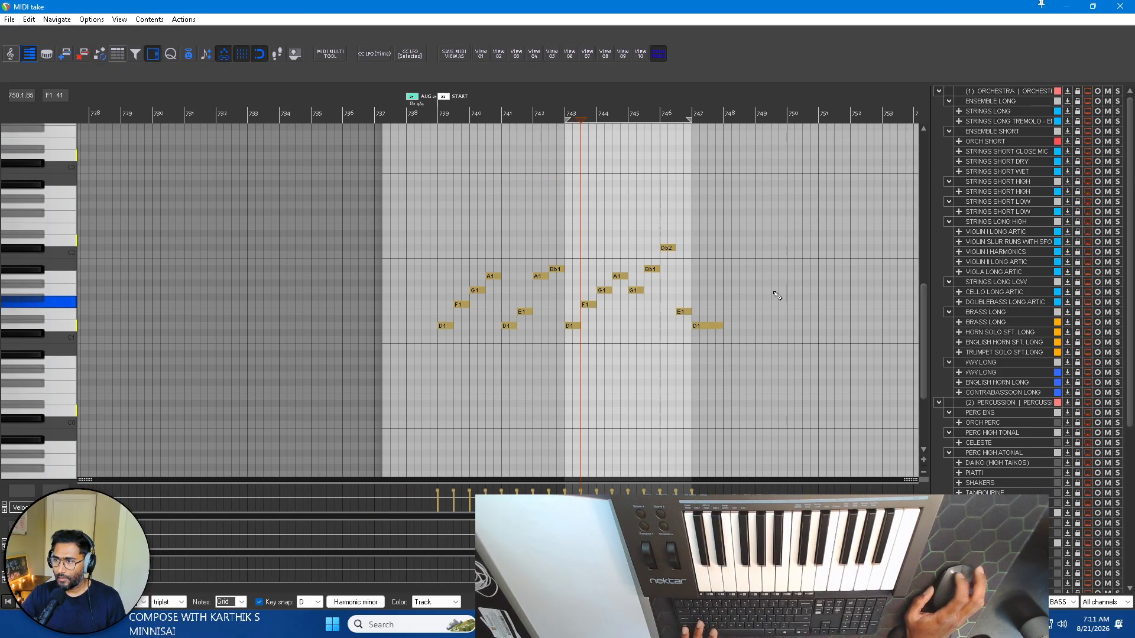
{"action": "scroll", "coordinate": [744, 290], "scroll_direction": "up", "scroll_amount": 2}
{"action": "key", "text": "Escape"}
{"action": "double_click", "coordinate": [523, 430]}
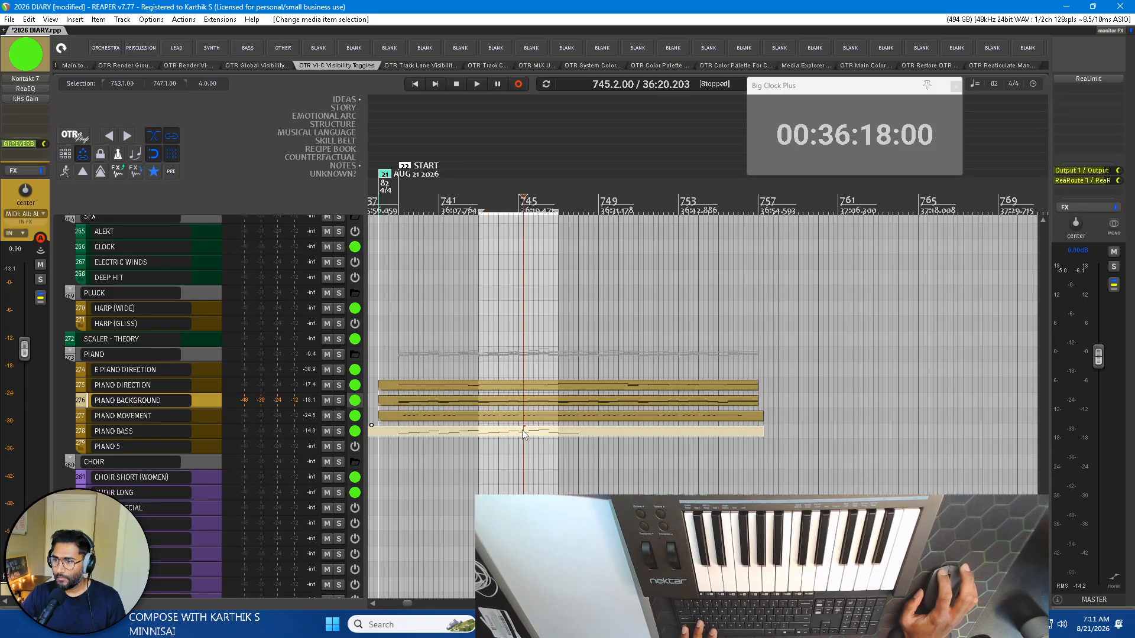
{"action": "left_click_drag", "start_coordinate": [729, 357], "coordinate": [702, 327]}
{"action": "scroll", "coordinate": [689, 307], "scroll_direction": "up", "scroll_amount": 2}
{"action": "key", "text": "Escape"}
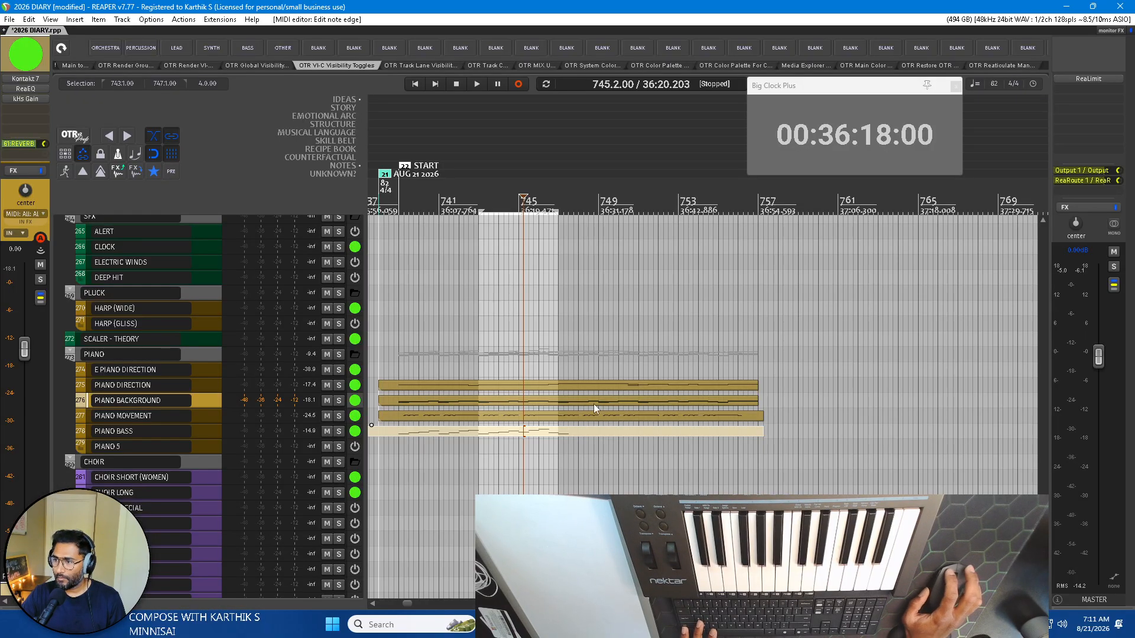
Select the PIANO BACKGROUND and PIANO BASS items and open them together in the MIDI editor.
{"action": "left_click", "coordinate": [565, 419]}
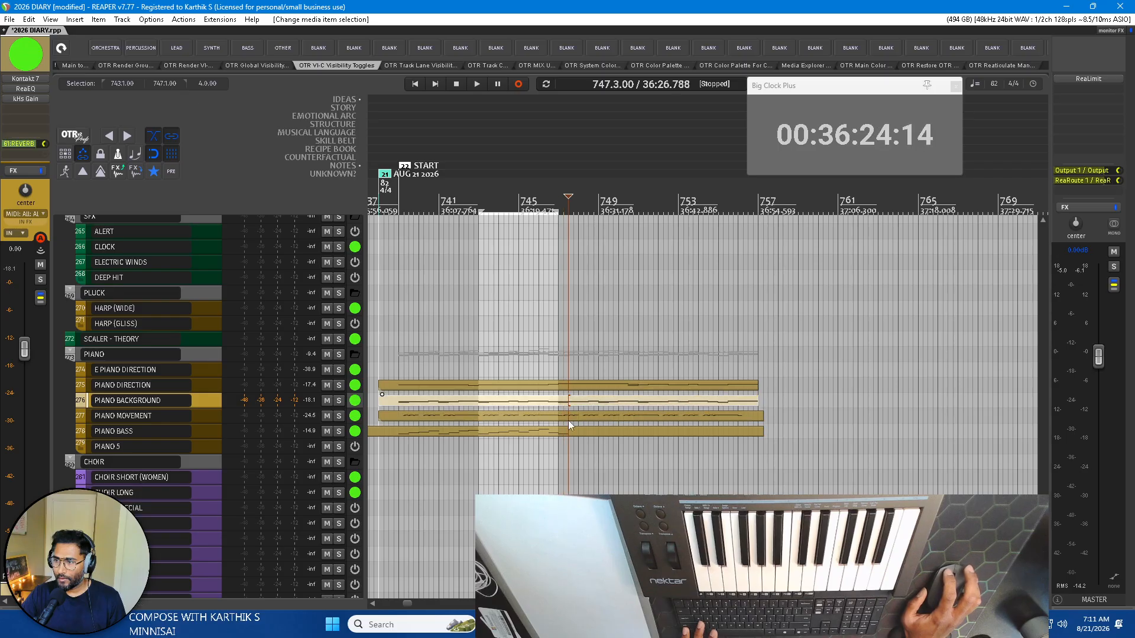
{"action": "left_click", "coordinate": [574, 405]}
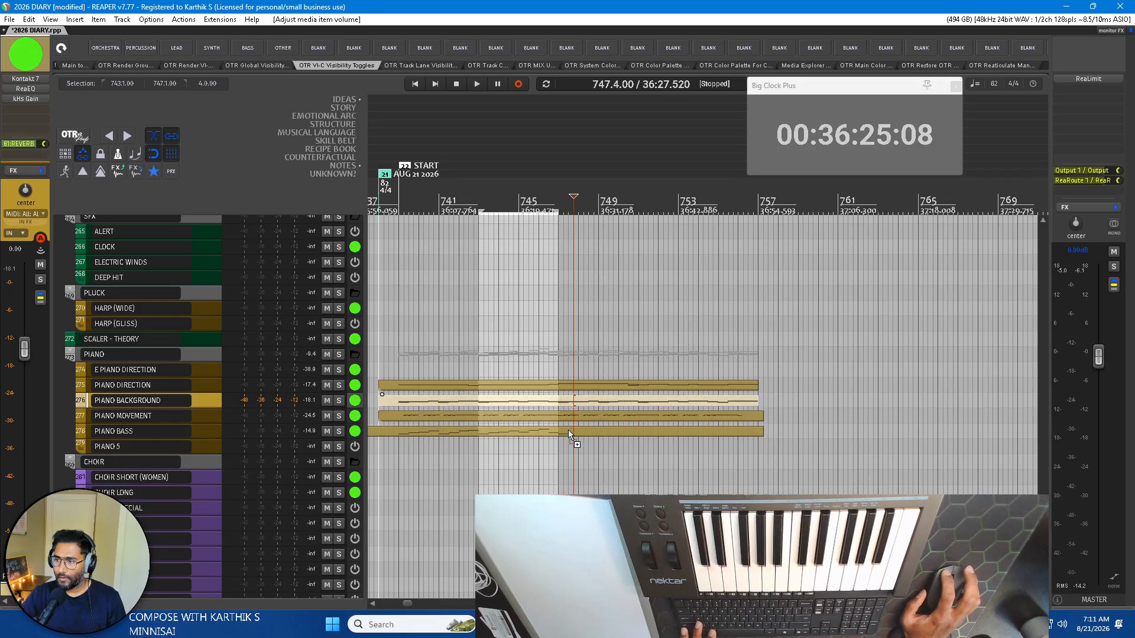
{"action": "left_click", "coordinate": [570, 432], "text": "ctrl"}
{"action": "left_click", "coordinate": [583, 434]}
{"action": "left_click", "coordinate": [580, 403]}
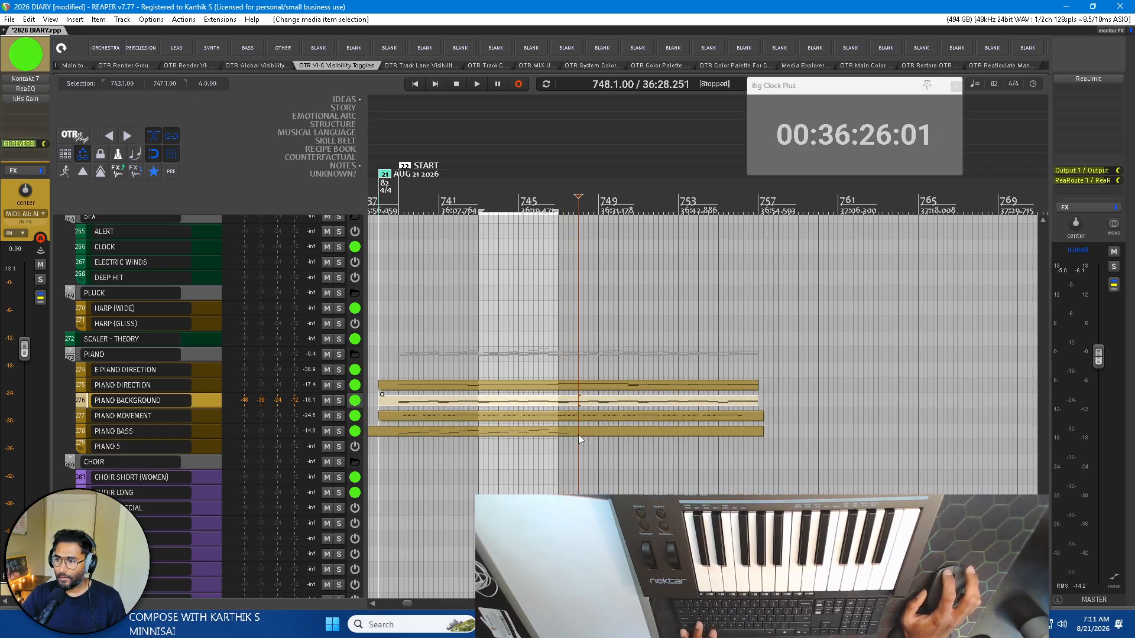
{"action": "left_click", "coordinate": [578, 434]}
{"action": "double_click", "coordinate": [584, 433]}
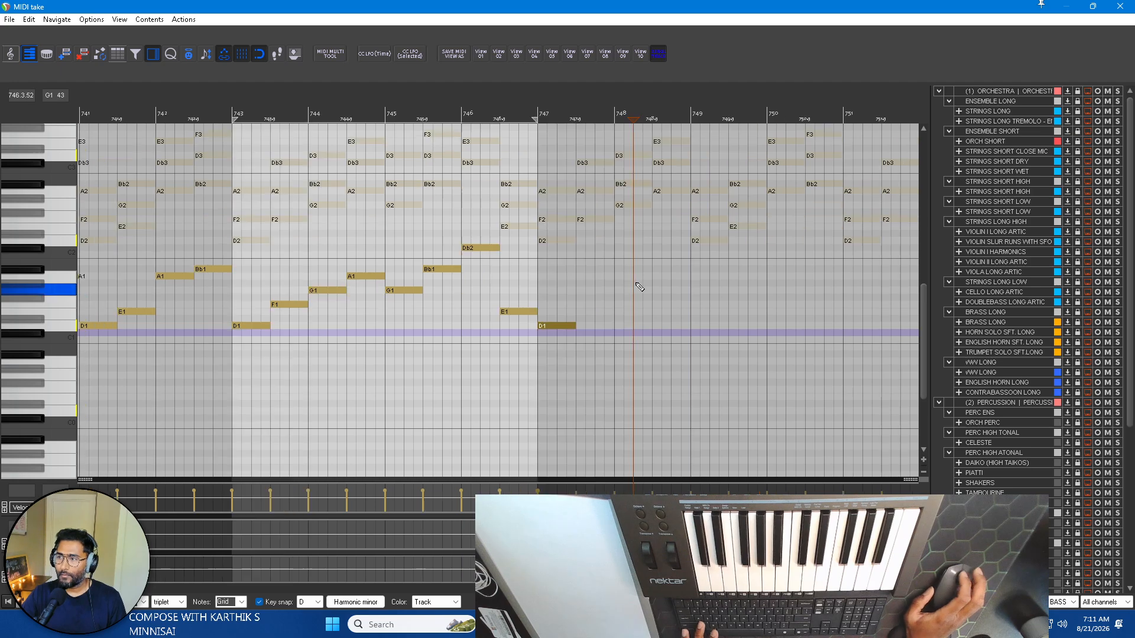
Make both tracks' notes editable and select the lowest note of each background chord from beat 3 of bar 747 through bar 751.
{"action": "left_click", "coordinate": [661, 59]}
{"action": "scroll", "coordinate": [402, 205], "scroll_direction": "right", "scroll_amount": 3}
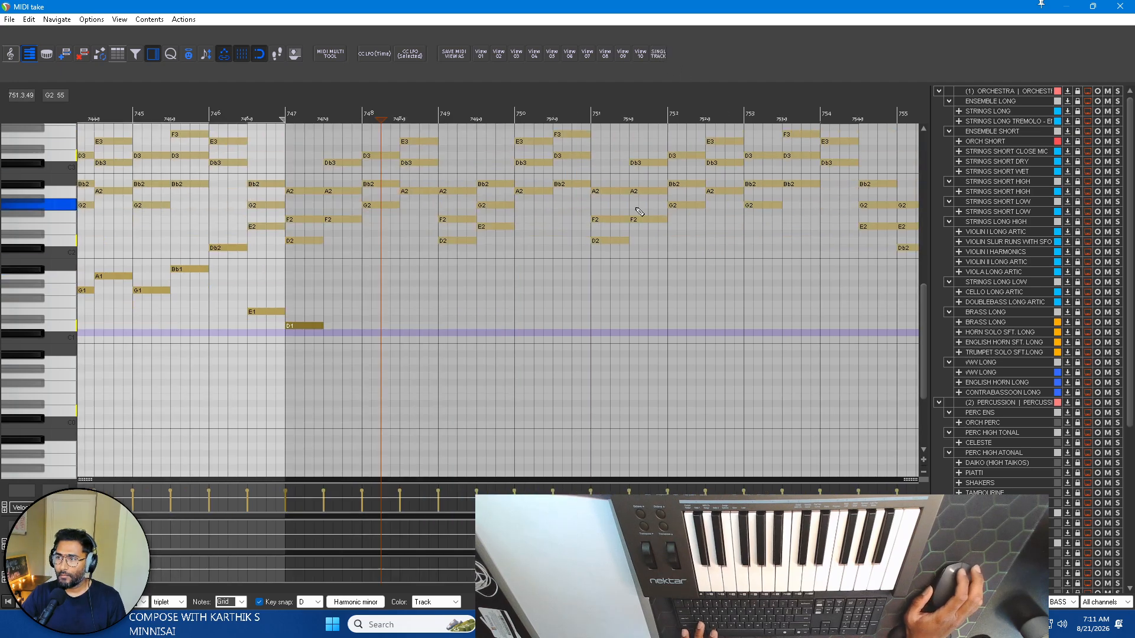
{"action": "left_click", "coordinate": [347, 221]}
{"action": "left_click", "coordinate": [384, 206], "text": "ctrl"}
{"action": "left_click", "coordinate": [426, 192], "text": "ctrl"}
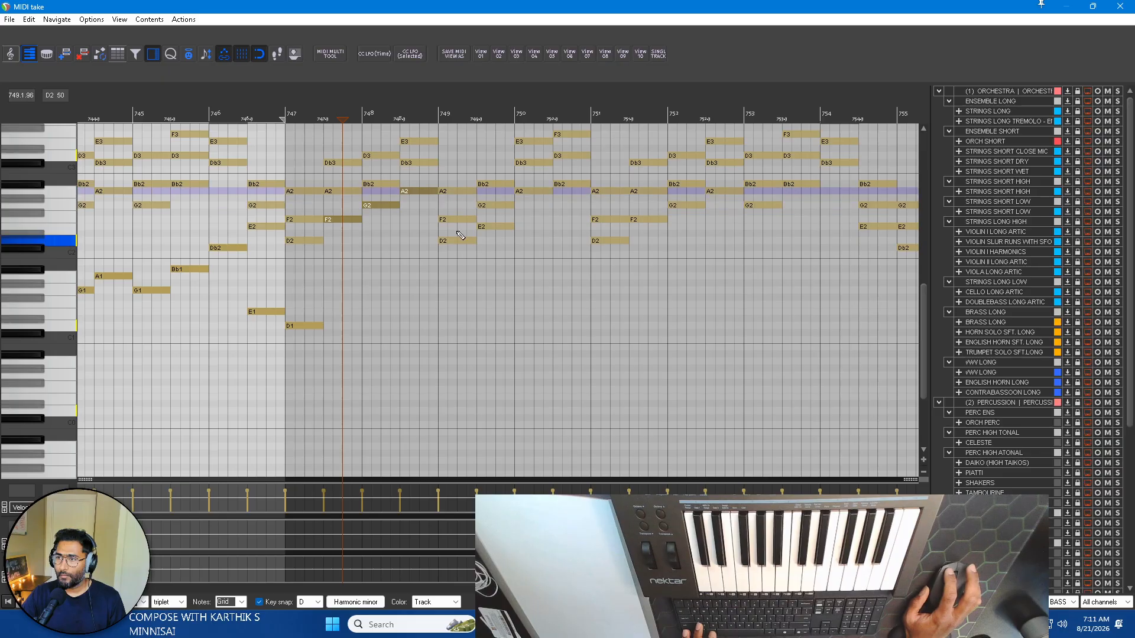
{"action": "left_click", "coordinate": [457, 240], "text": "ctrl"}
{"action": "left_click", "coordinate": [488, 226], "text": "ctrl"}
{"action": "left_click", "coordinate": [538, 191], "text": "ctrl"}
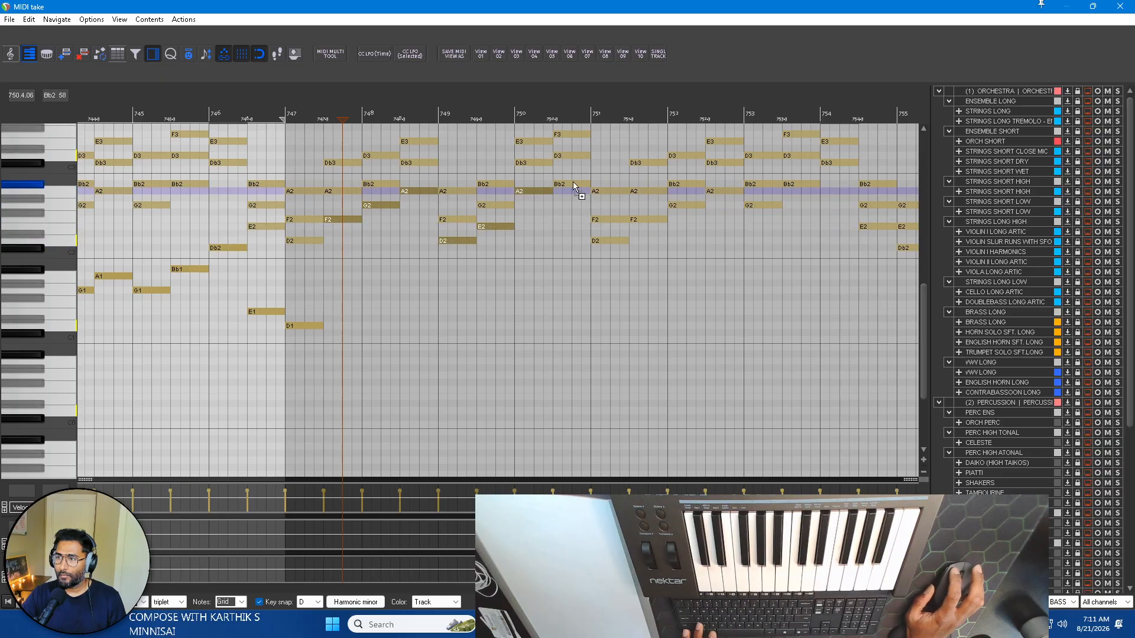
{"action": "left_click", "coordinate": [575, 185], "text": "ctrl"}
{"action": "left_click", "coordinate": [620, 241], "text": "ctrl"}
{"action": "left_click", "coordinate": [646, 220], "text": "ctrl"}
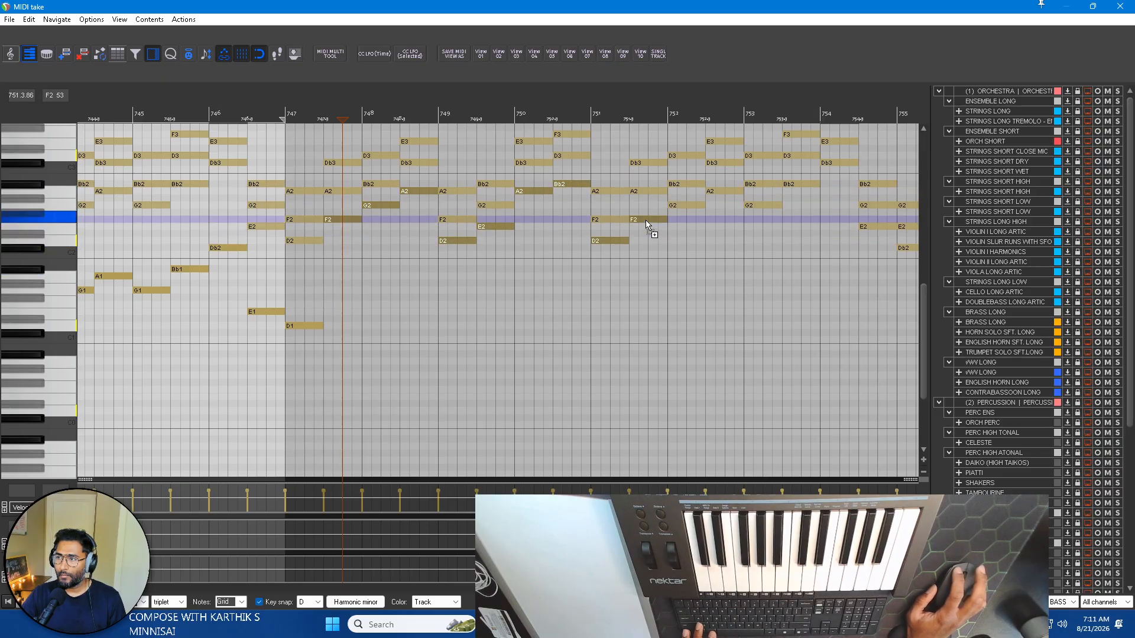
Add the lowest note of each background chord from bar 752 through the final chord in bar 755 to the selection.
{"action": "left_click", "coordinate": [686, 206], "text": "ctrl"}
{"action": "left_click", "coordinate": [725, 191], "text": "ctrl"}
{"action": "left_click", "coordinate": [766, 207], "text": "ctrl"}
{"action": "scroll", "coordinate": [757, 198], "scroll_direction": "right", "scroll_amount": 3}
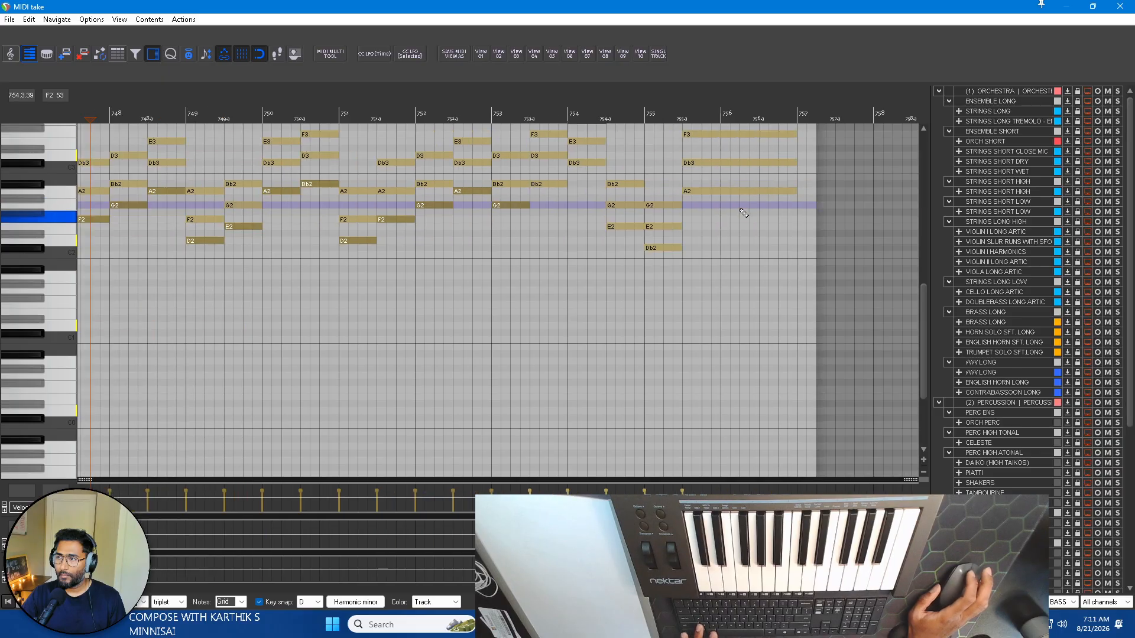
{"action": "left_click", "coordinate": [544, 185], "text": "ctrl"}
{"action": "left_click", "coordinate": [589, 162], "text": "ctrl"}
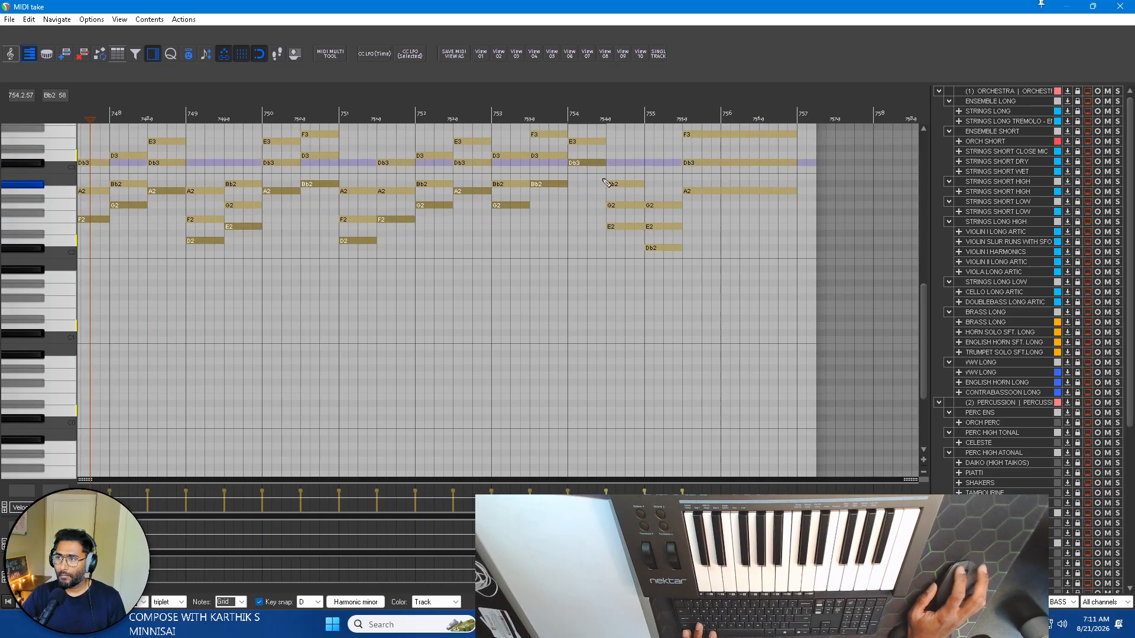
{"action": "left_click", "coordinate": [627, 227], "text": "ctrl"}
{"action": "left_click", "coordinate": [653, 247], "text": "ctrl"}
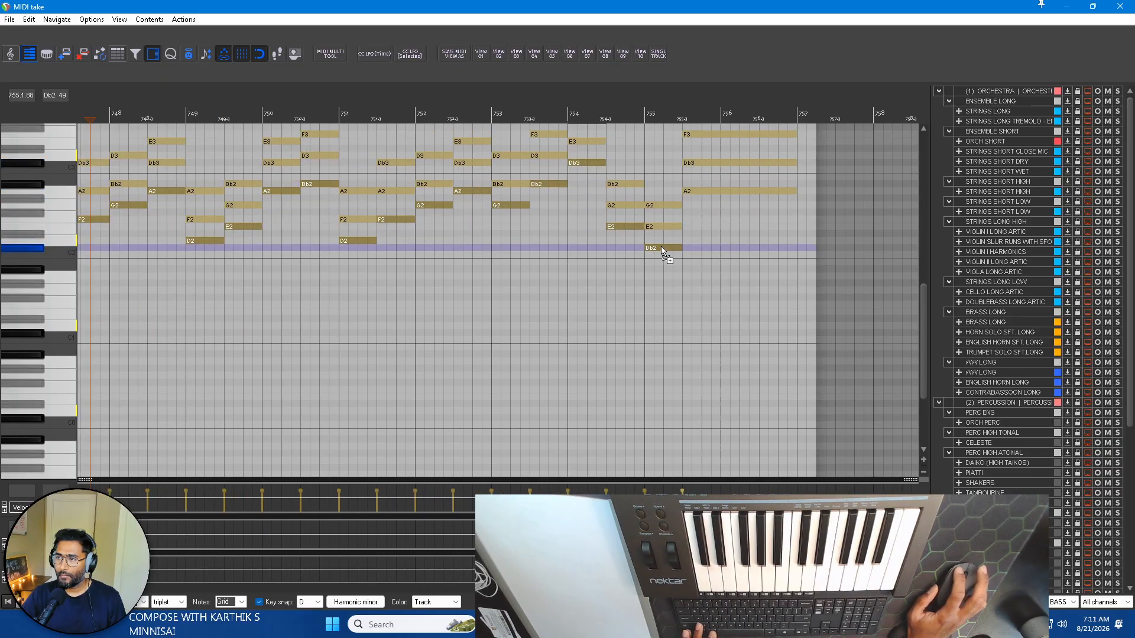
{"action": "left_click", "coordinate": [697, 192], "text": "ctrl"}
{"action": "scroll", "coordinate": [687, 250], "scroll_direction": "left", "scroll_amount": 8}
{"action": "scroll", "coordinate": [674, 250], "scroll_direction": "right", "scroll_amount": 2}
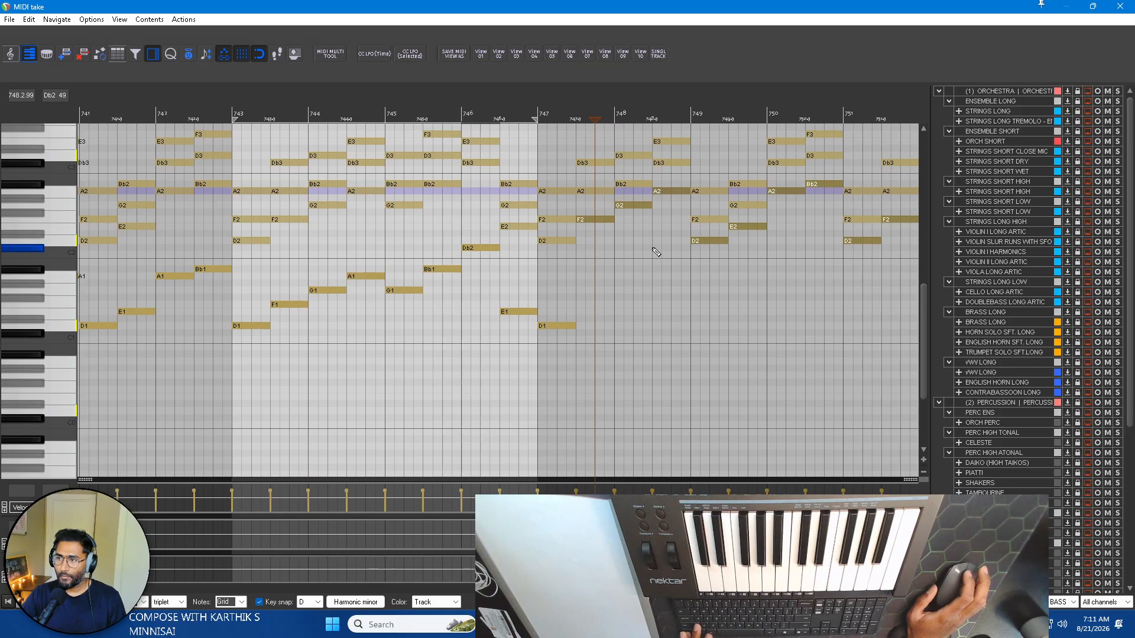
Try to move the selected lowest chord notes down into the bass range.
{"action": "left_click_drag", "start_coordinate": [594, 221], "coordinate": [593, 305]}
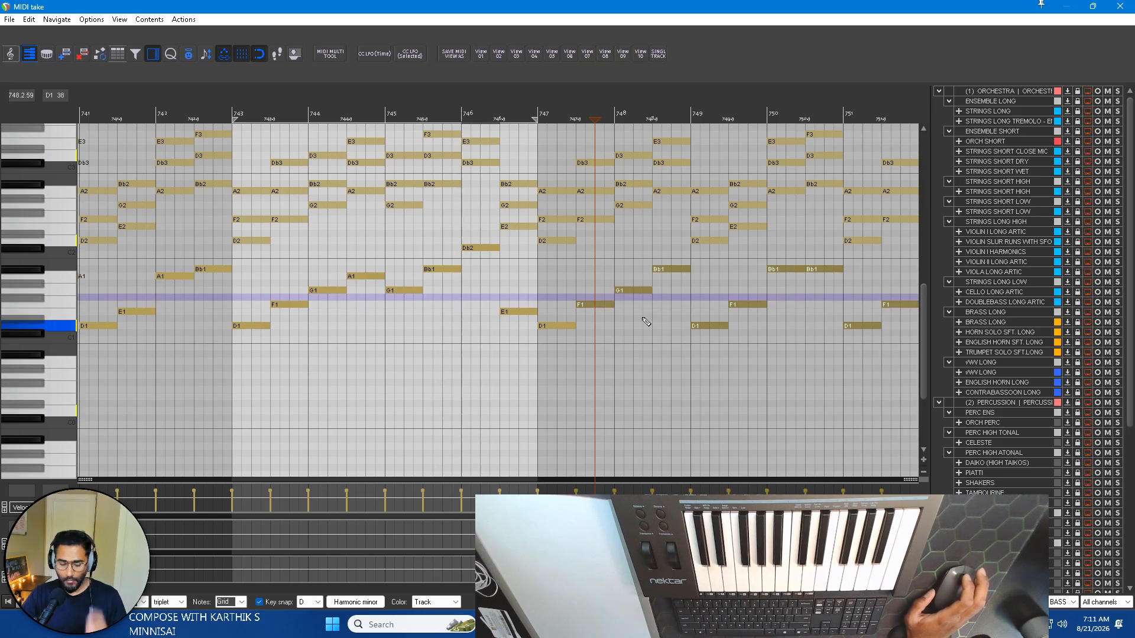
{"action": "key", "text": "ctrl+z"}
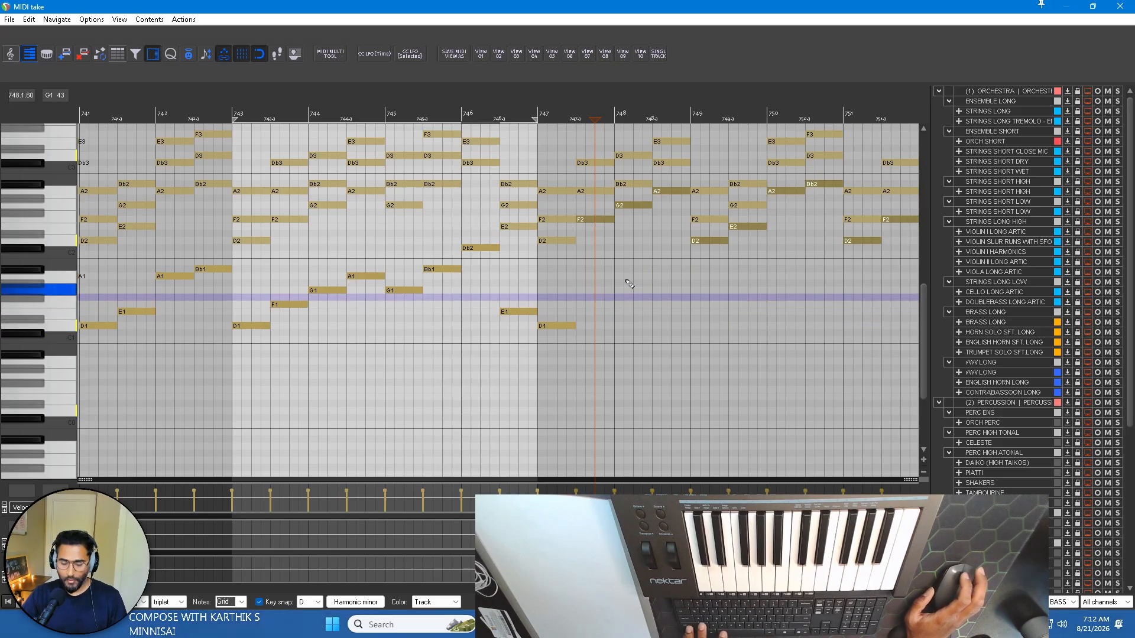
Copy the selected chord notes into PIANO BASS from beat 3 of bar 747, lower them one octave, and close the editor.
{"action": "left_click", "coordinate": [660, 53]}
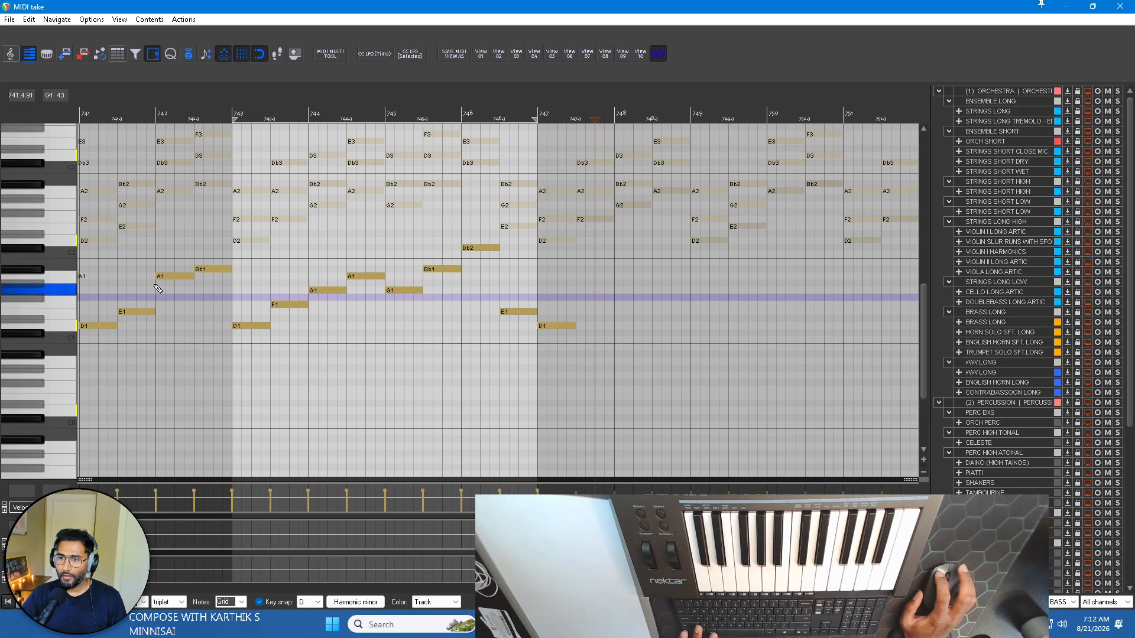
{"action": "left_click", "coordinate": [577, 120]}
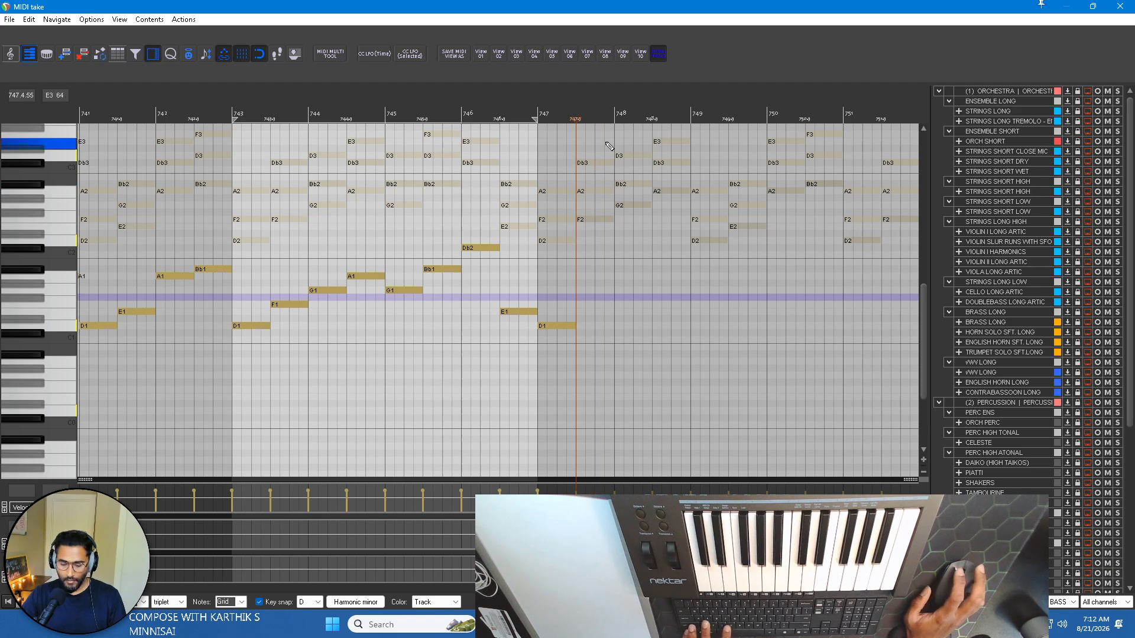
{"action": "key", "text": "ctrl+v"}
{"action": "scroll", "coordinate": [516, 264], "scroll_direction": "left", "scroll_amount": 5}
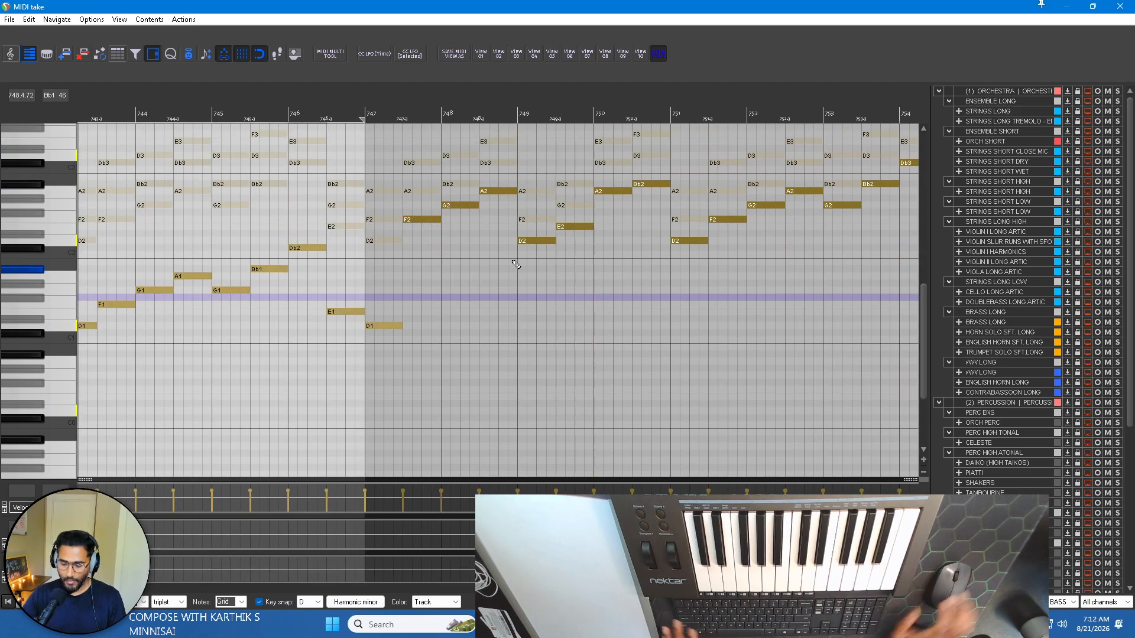
{"action": "scroll", "coordinate": [530, 260], "scroll_direction": "down", "scroll_amount": 3}
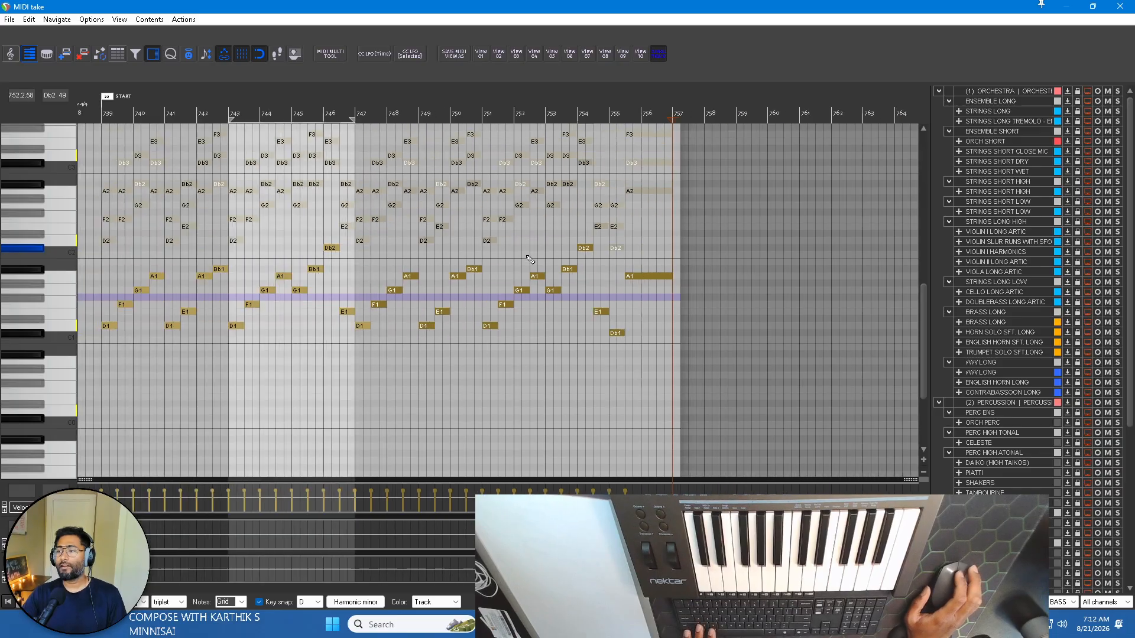
{"action": "scroll", "coordinate": [530, 261], "scroll_direction": "up", "scroll_amount": 2}
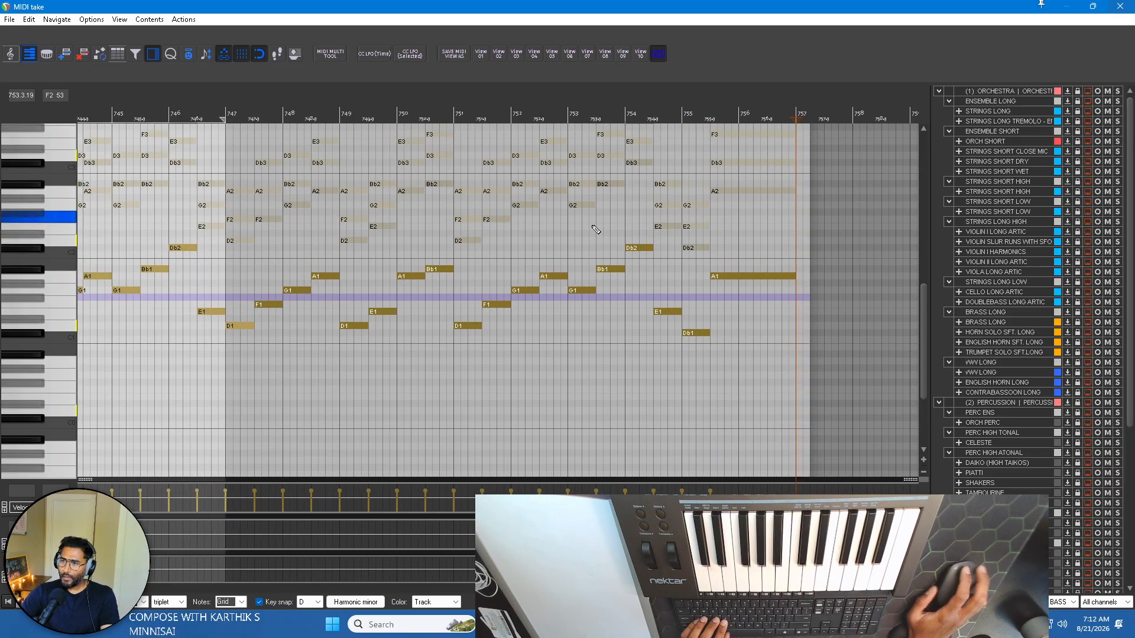
{"action": "scroll", "coordinate": [512, 267], "scroll_direction": "left", "scroll_amount": 4}
{"action": "left_click", "coordinate": [1121, 7]}
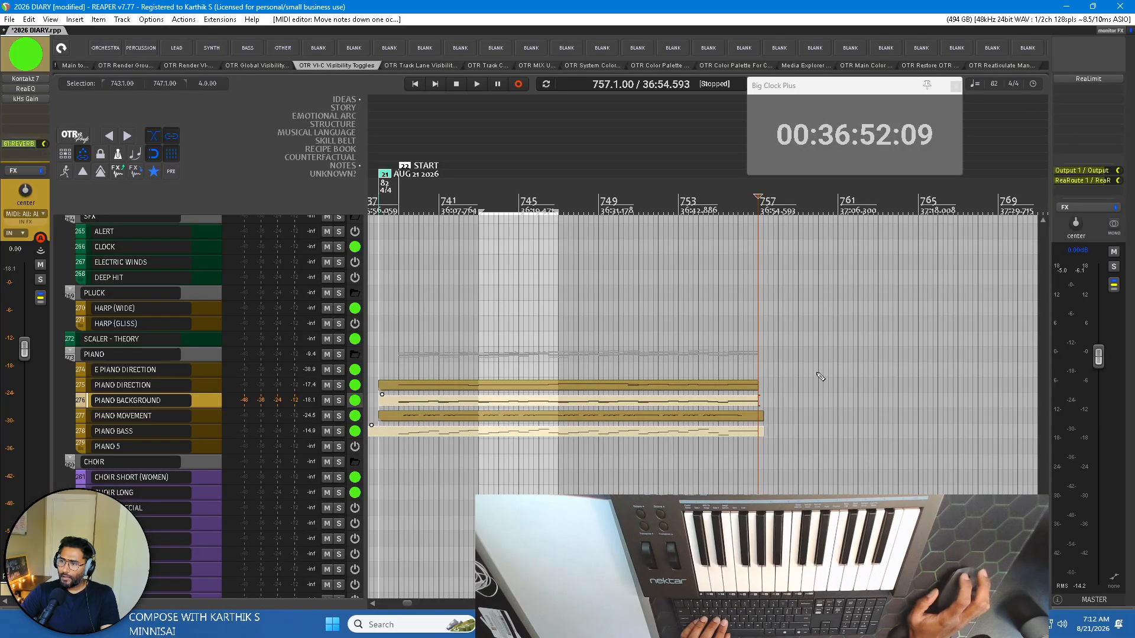
Open the PIANO DIRECTION item with the other piano parts shown behind it and play from the START marker at bar 739.
{"action": "left_click", "coordinate": [539, 388]}
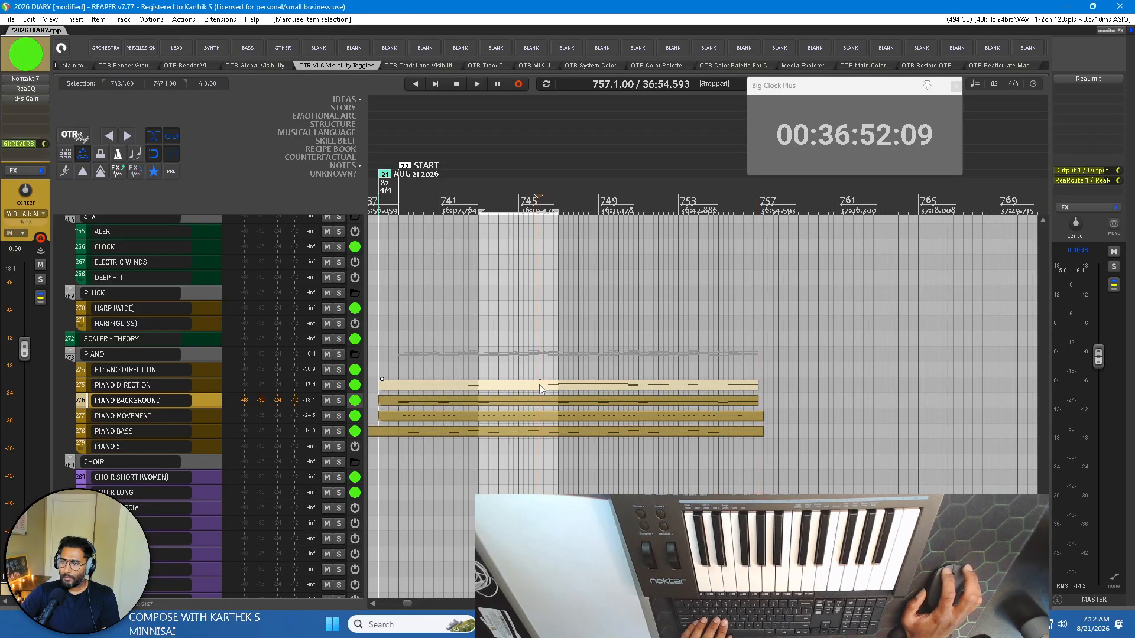
{"action": "double_click", "coordinate": [539, 387]}
{"action": "scroll", "coordinate": [650, 266], "scroll_direction": "right", "scroll_amount": 8}
{"action": "scroll", "coordinate": [652, 293], "scroll_direction": "left", "scroll_amount": 8}
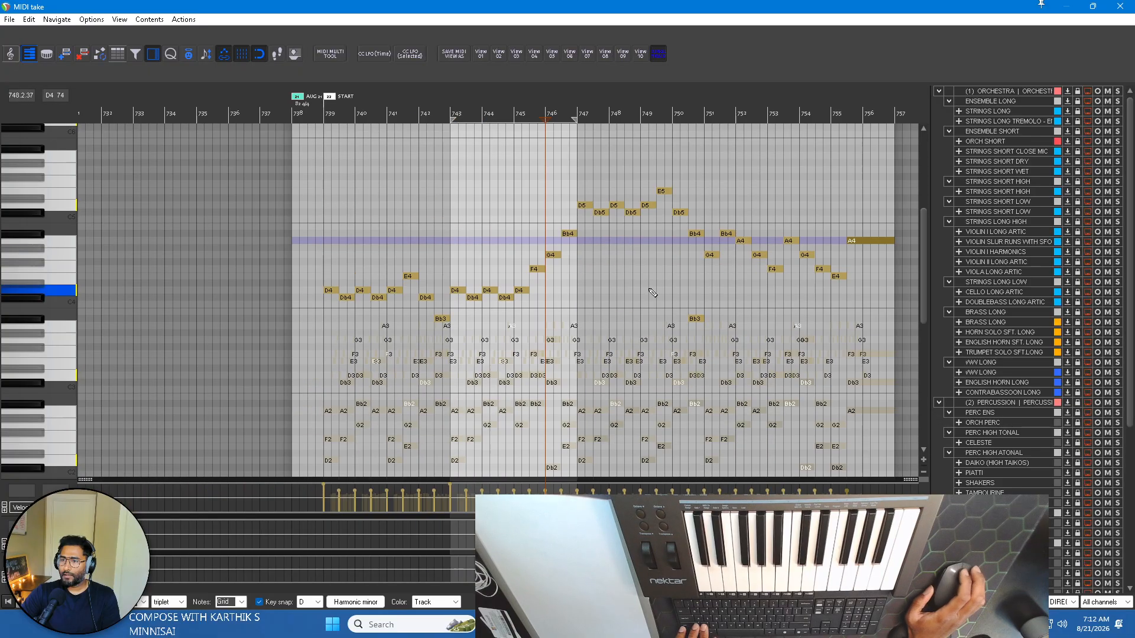
{"action": "mouse_move", "coordinate": [925, 249]}
{"action": "left_mouse_down"}
{"action": "mouse_move", "coordinate": [935, 312]}
{"action": "mouse_move", "coordinate": [934, 269]}
{"action": "left_mouse_up"}
{"action": "scroll", "coordinate": [679, 275], "scroll_direction": "right", "scroll_amount": 4}
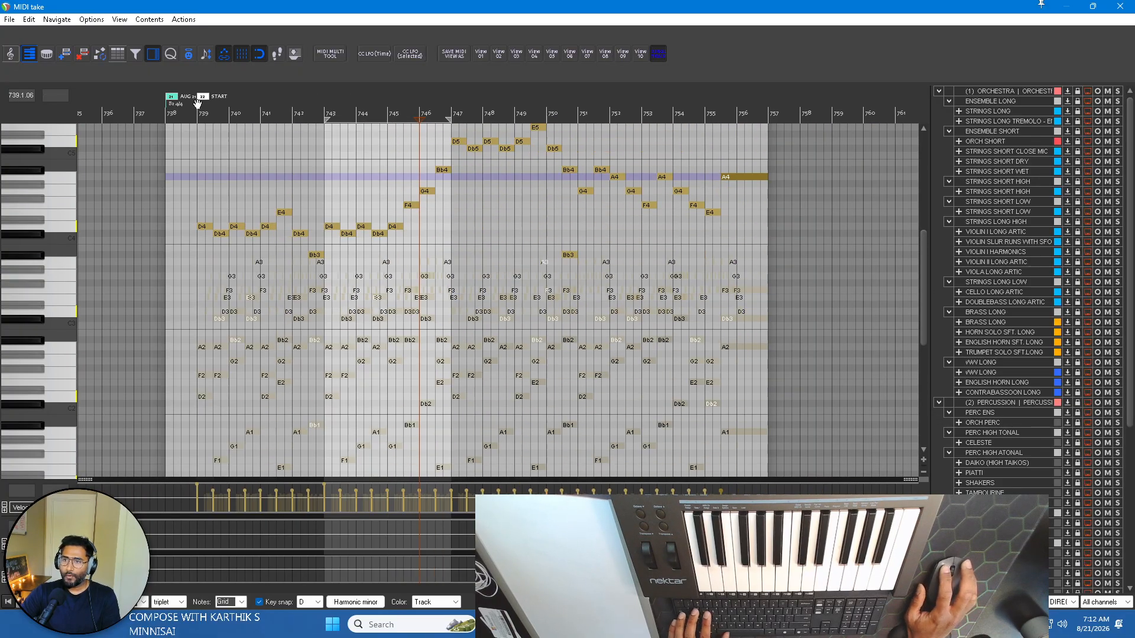
{"action": "key", "text": "space"}
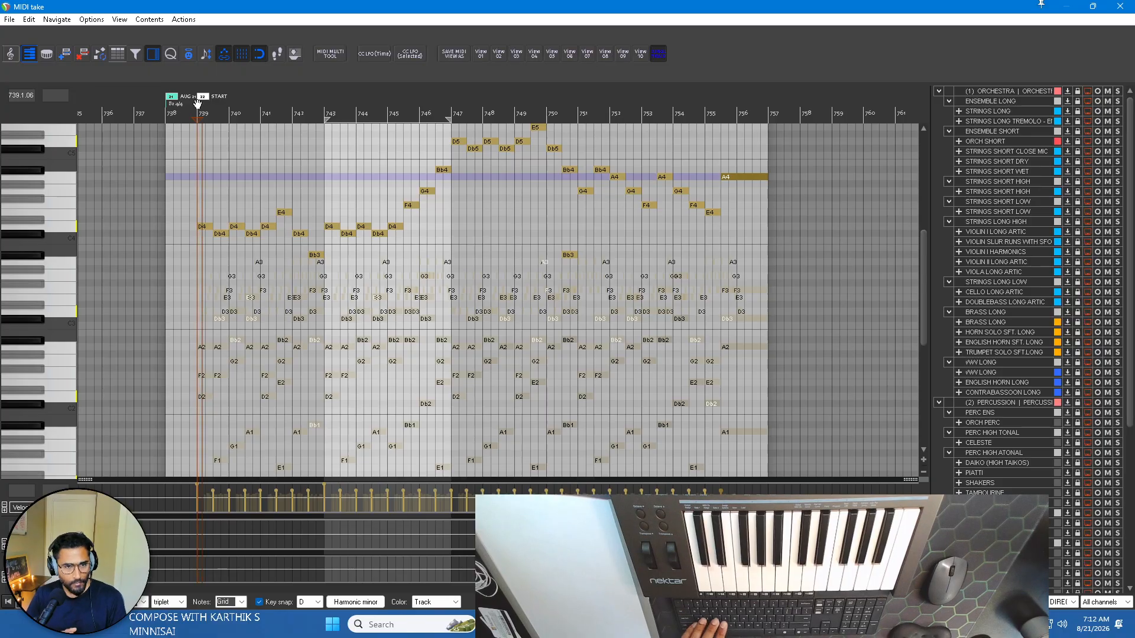
{"action": "key", "text": "space"}
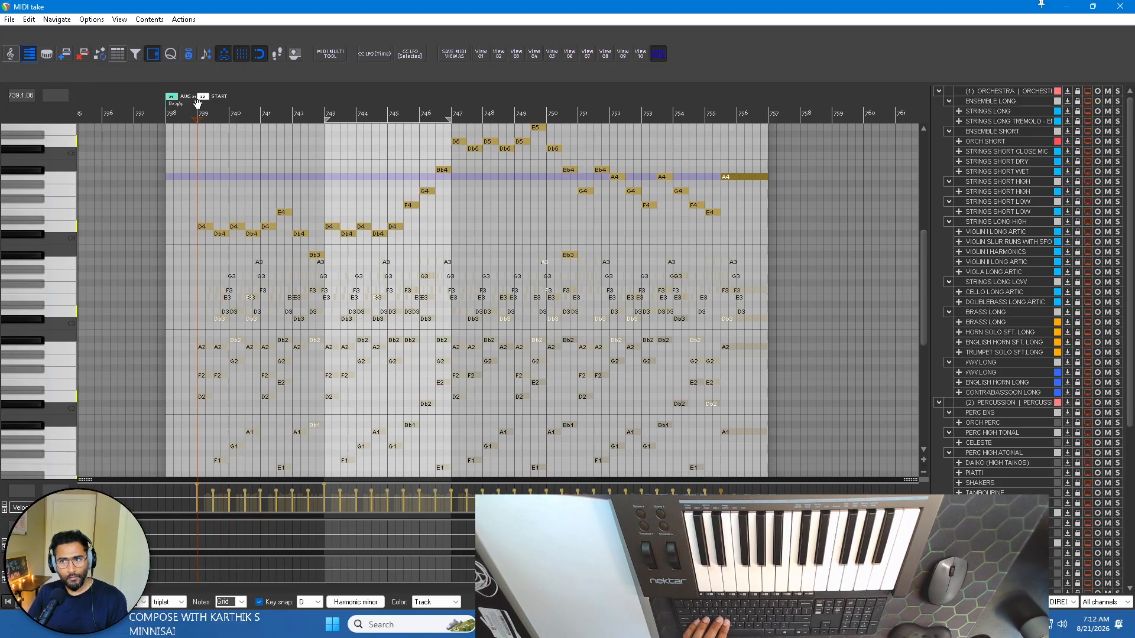
{"action": "key", "text": "space"}
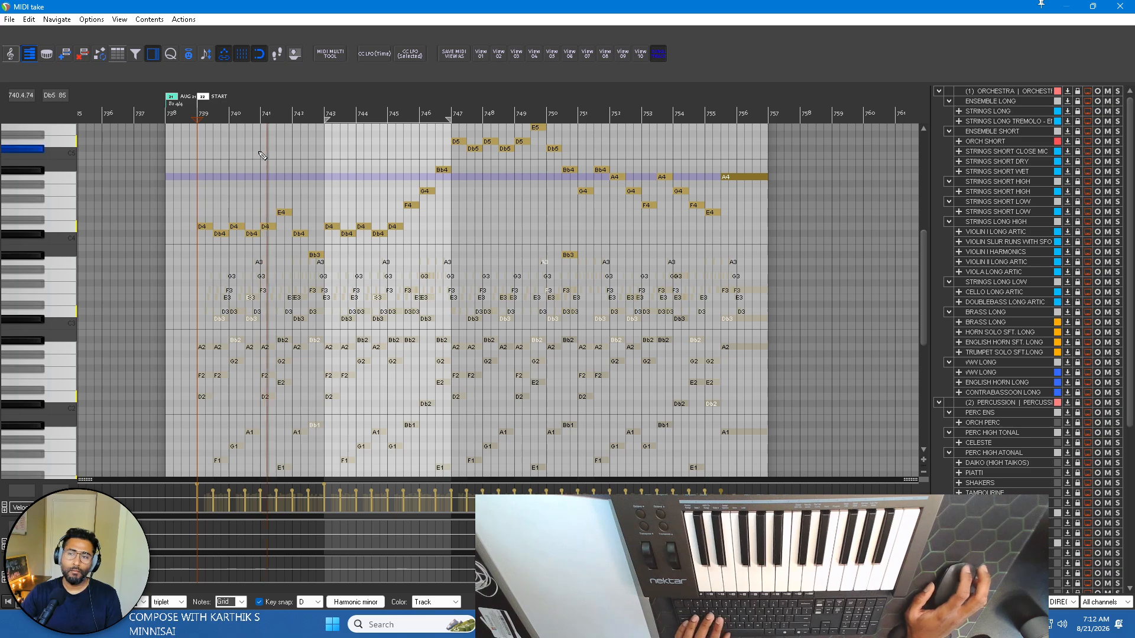
Split the D4 note in bar 739 at two-thirds of its length and divide the following Db4 into three equal notes.
{"action": "scroll", "coordinate": [236, 195], "scroll_direction": "up", "scroll_amount": 3}
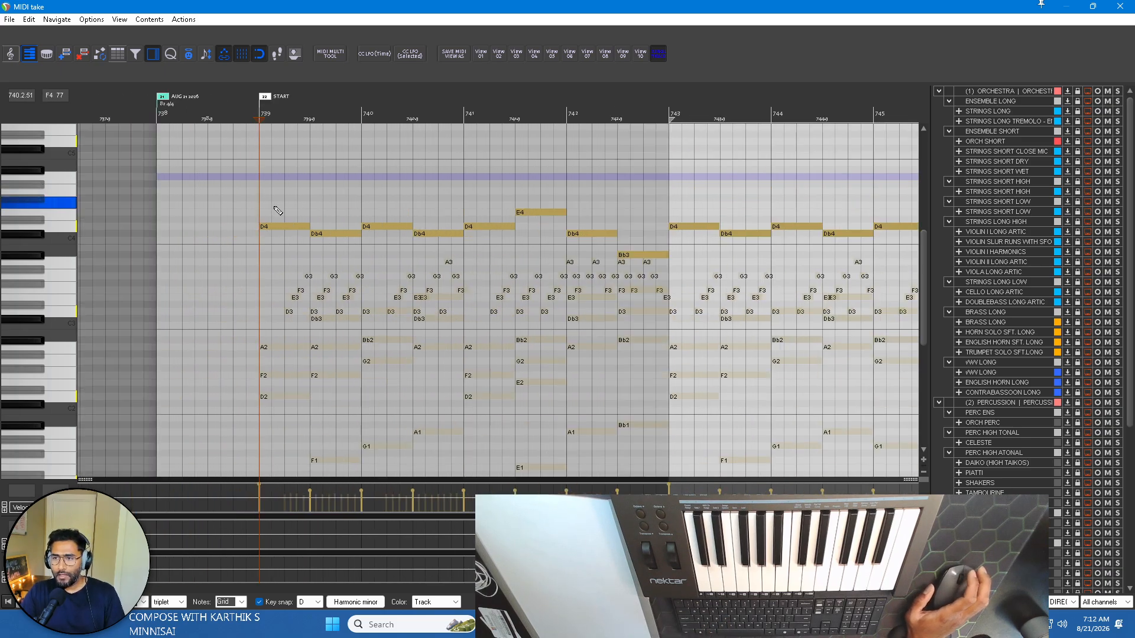
{"action": "scroll", "coordinate": [299, 212], "scroll_direction": "up", "scroll_amount": 1}
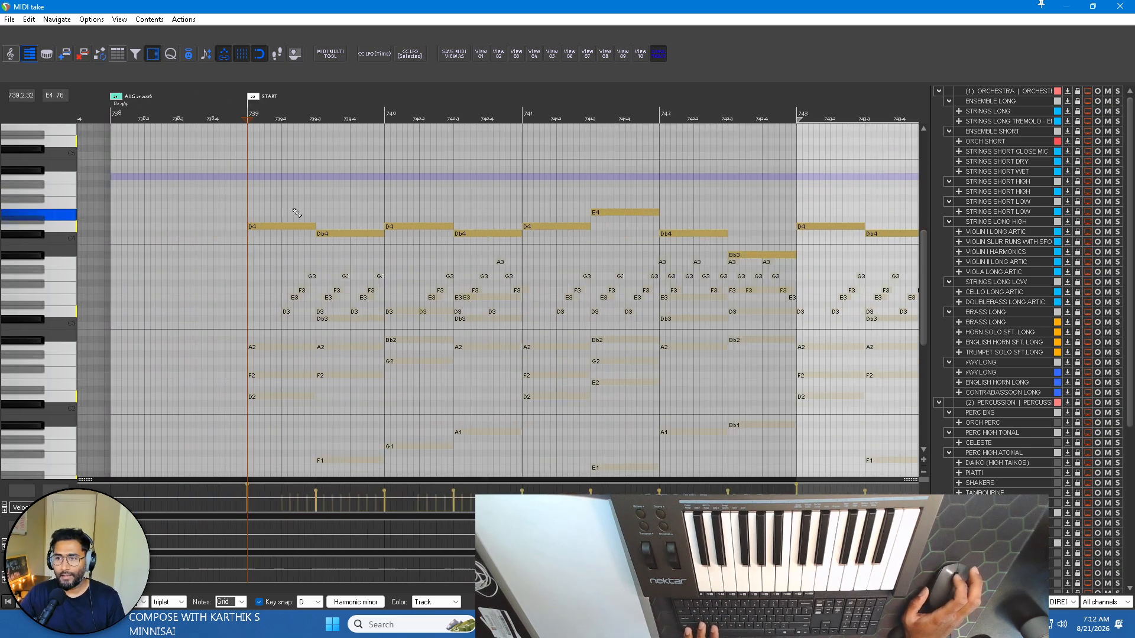
{"action": "scroll", "coordinate": [308, 219], "scroll_direction": "up", "scroll_amount": 3}
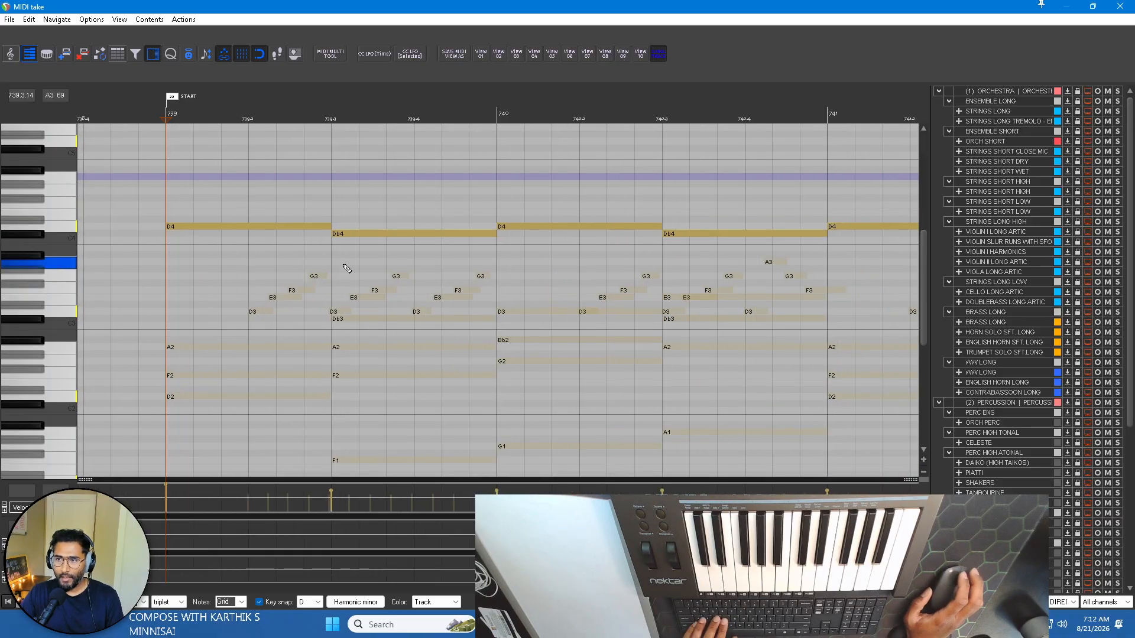
{"action": "left_click", "coordinate": [271, 227]}
{"action": "key", "text": "s"}
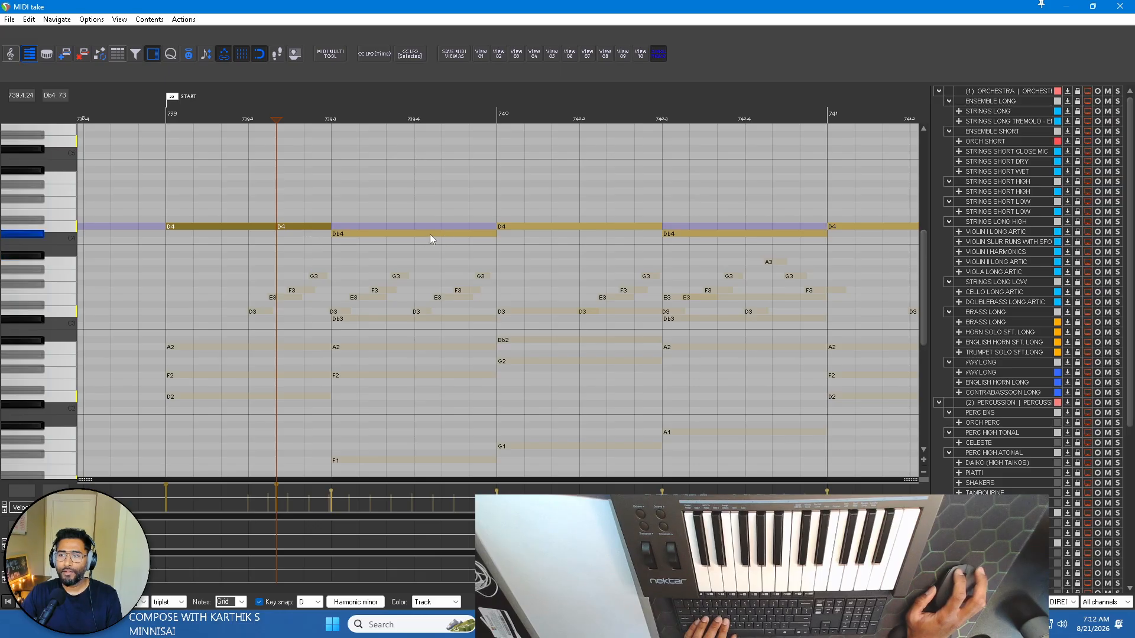
{"action": "left_click", "coordinate": [387, 235]}
{"action": "key", "text": "s"}
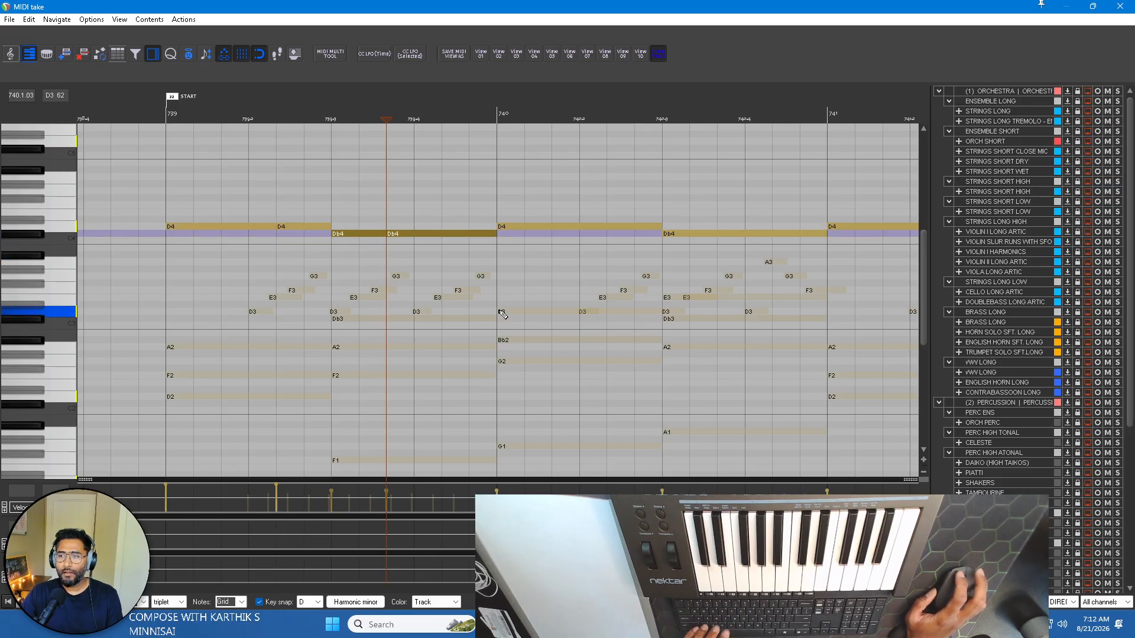
{"action": "left_click", "coordinate": [443, 234]}
{"action": "key", "text": "s"}
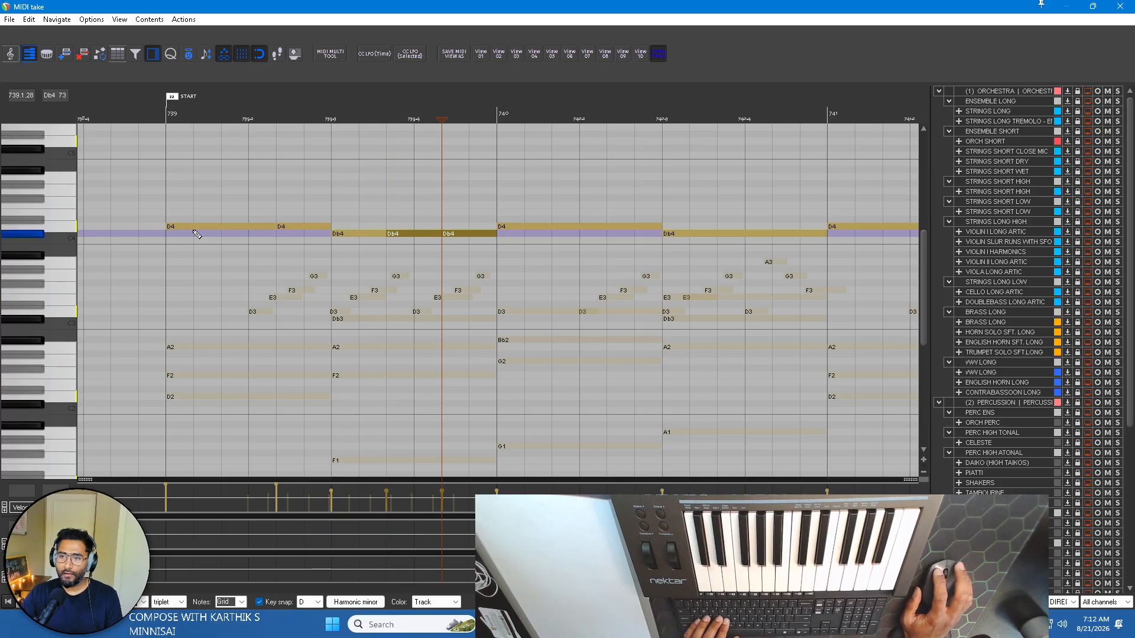
Split the D4 in bar 740 at two-thirds of its length and the following Db4 into three equal notes.
{"action": "left_click", "coordinate": [261, 226]}
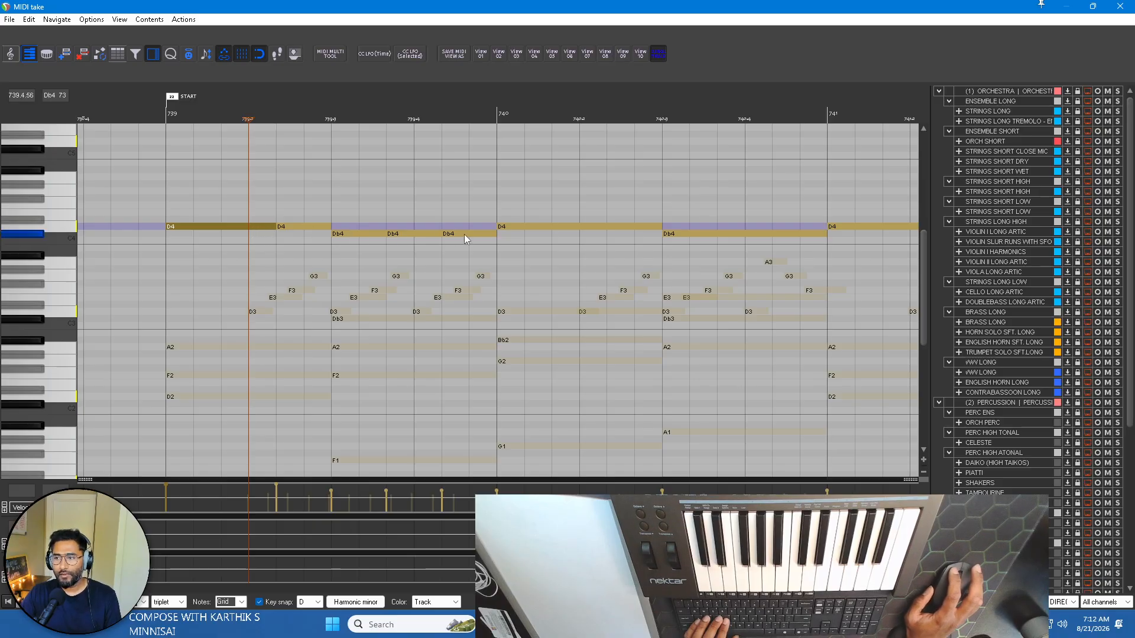
{"action": "left_click", "coordinate": [612, 228]}
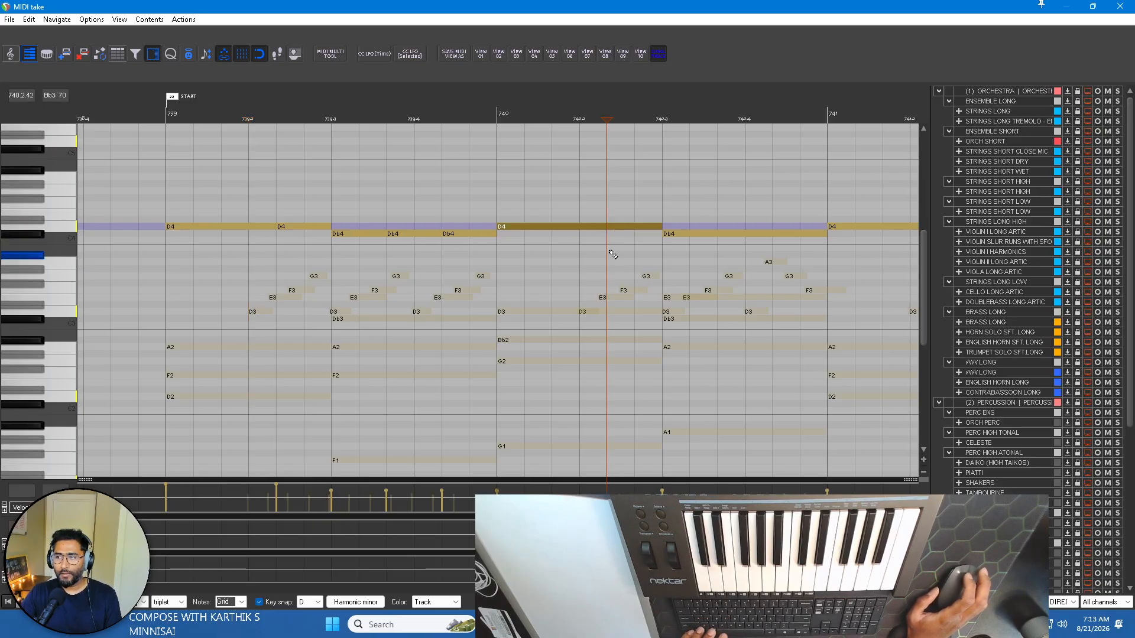
{"action": "left_click", "coordinate": [715, 234]}
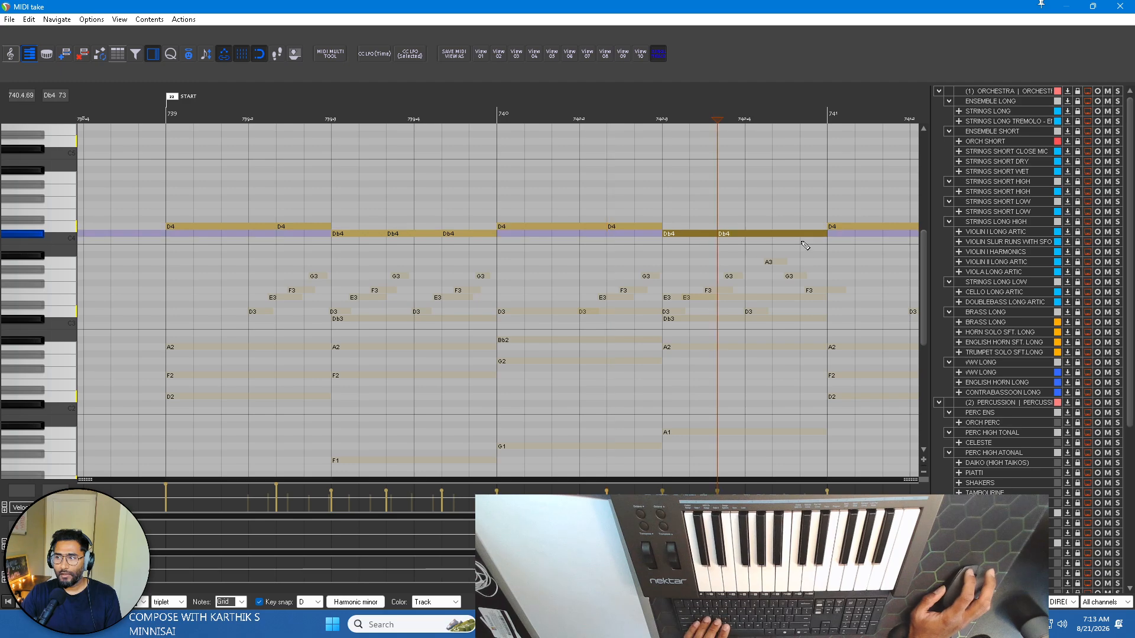
{"action": "left_click", "coordinate": [775, 235]}
{"action": "key", "text": "s"}
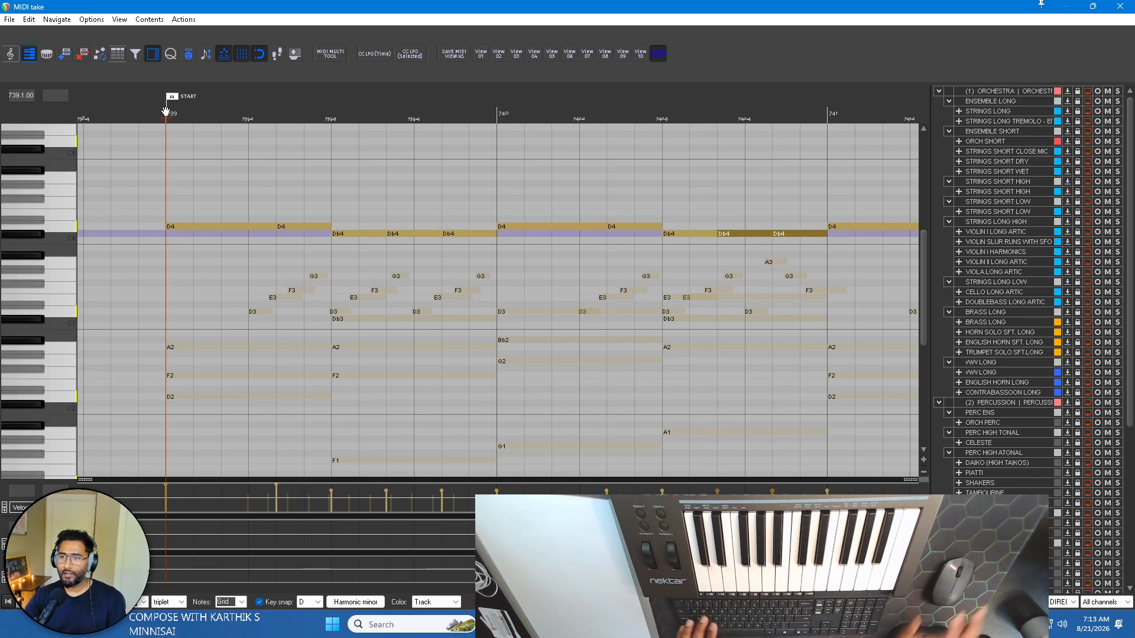
Play the re-divided melody of bars 739 and 740 from the START marker, and stop playback.
{"action": "key", "text": "space"}
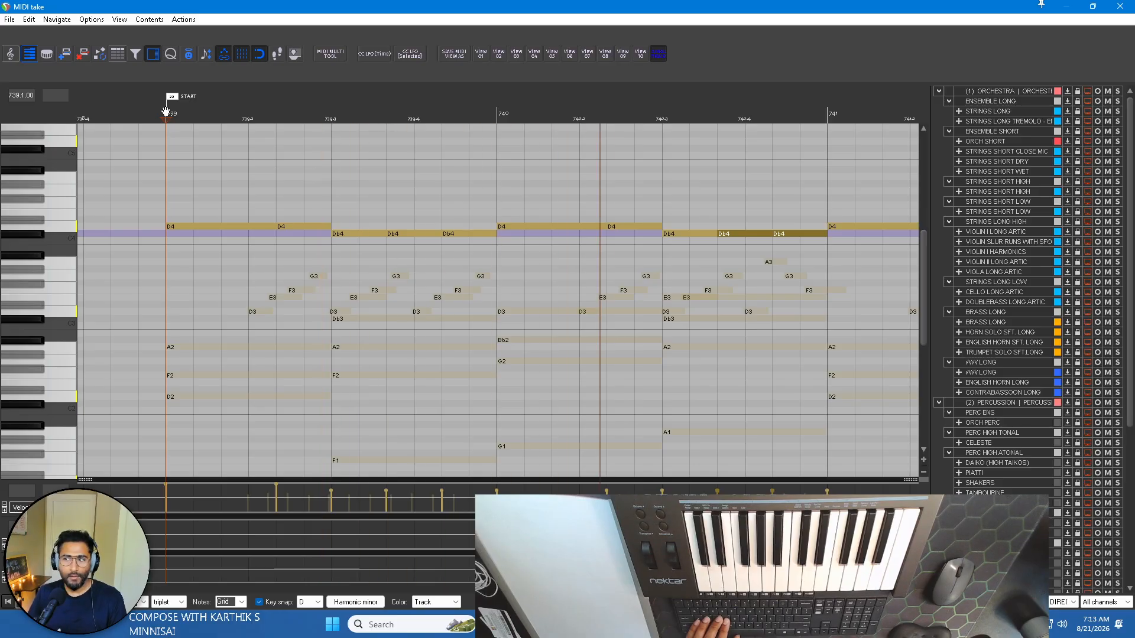
{"action": "scroll", "coordinate": [280, 218], "scroll_direction": "down", "scroll_amount": 3}
{"action": "key", "text": "space"}
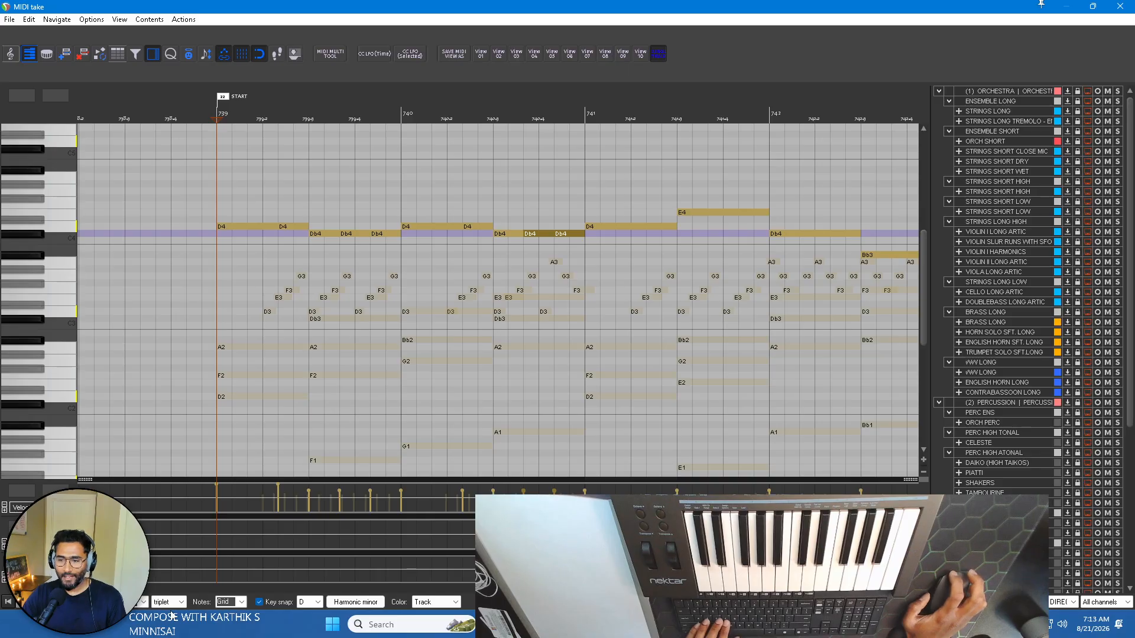
Split the D4 in bar 741 at two-thirds of its length and the following E4 into three equal notes.
{"action": "scroll", "coordinate": [279, 249], "scroll_direction": "up", "scroll_amount": 3}
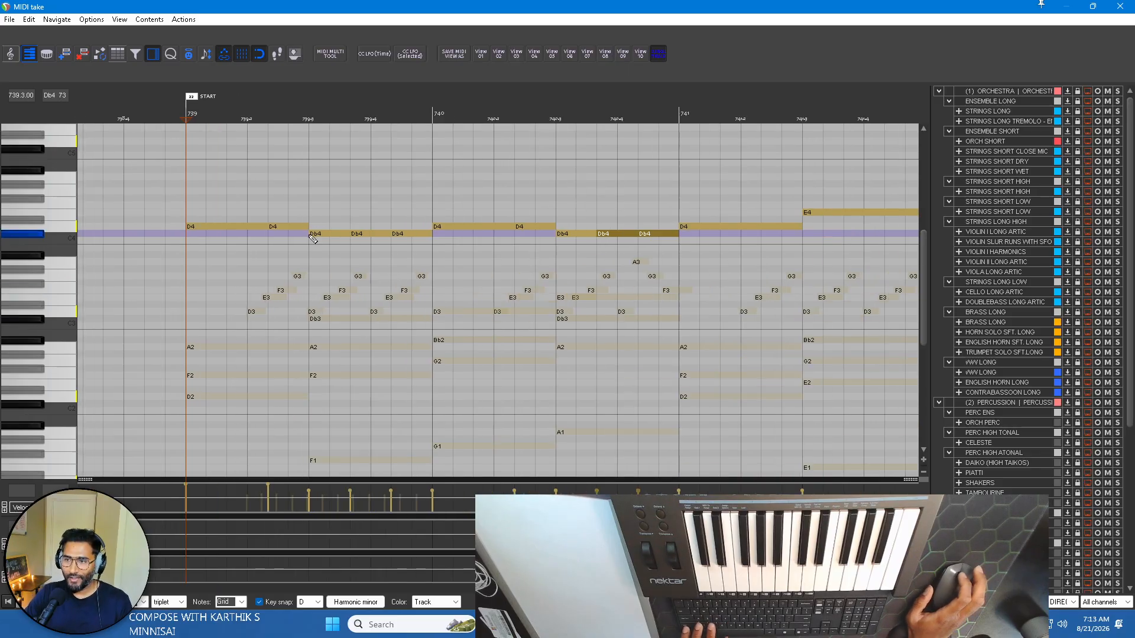
{"action": "scroll", "coordinate": [279, 248], "scroll_direction": "left", "scroll_amount": 2}
{"action": "scroll", "coordinate": [318, 247], "scroll_direction": "down", "scroll_amount": 2}
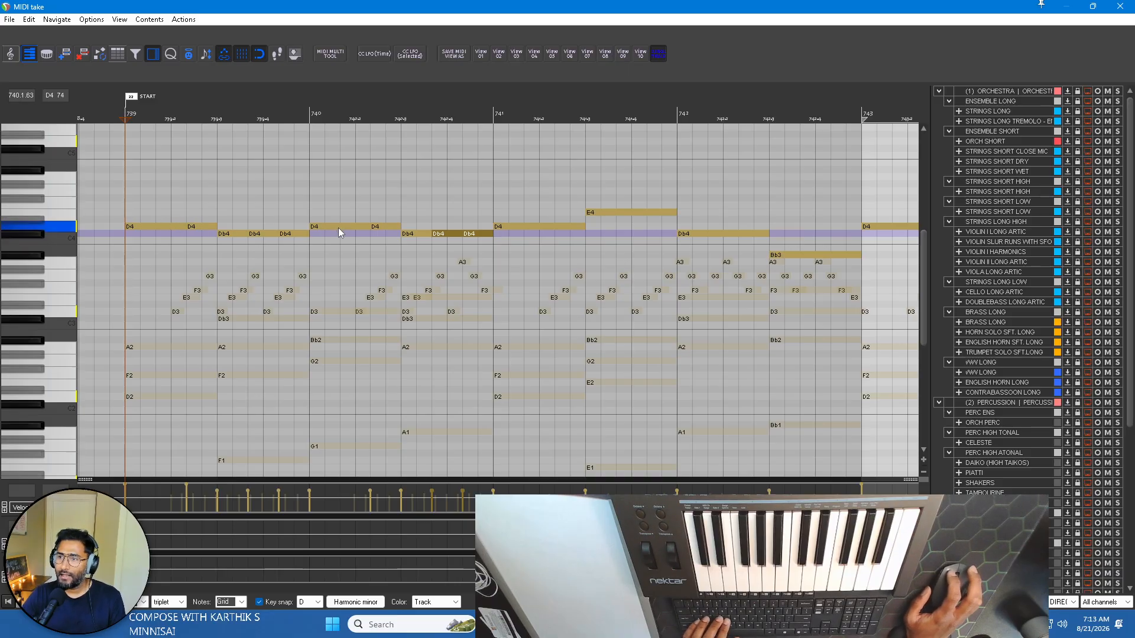
{"action": "scroll", "coordinate": [505, 229], "scroll_direction": "up", "scroll_amount": 1}
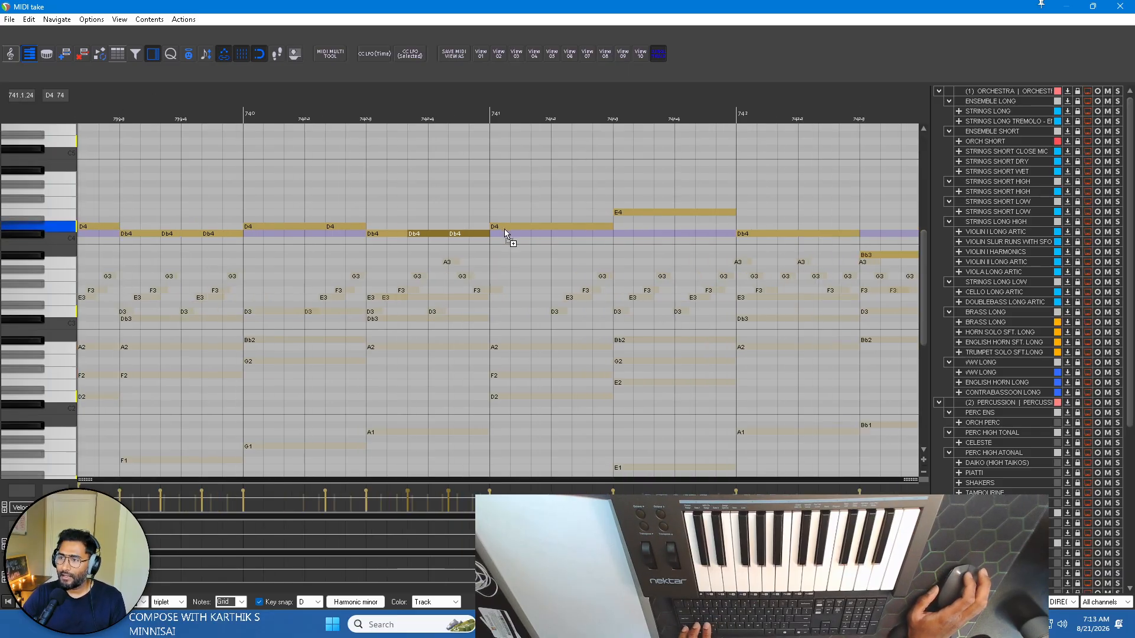
{"action": "scroll", "coordinate": [519, 230], "scroll_direction": "right", "scroll_amount": 2}
{"action": "scroll", "coordinate": [452, 242], "scroll_direction": "left", "scroll_amount": 2}
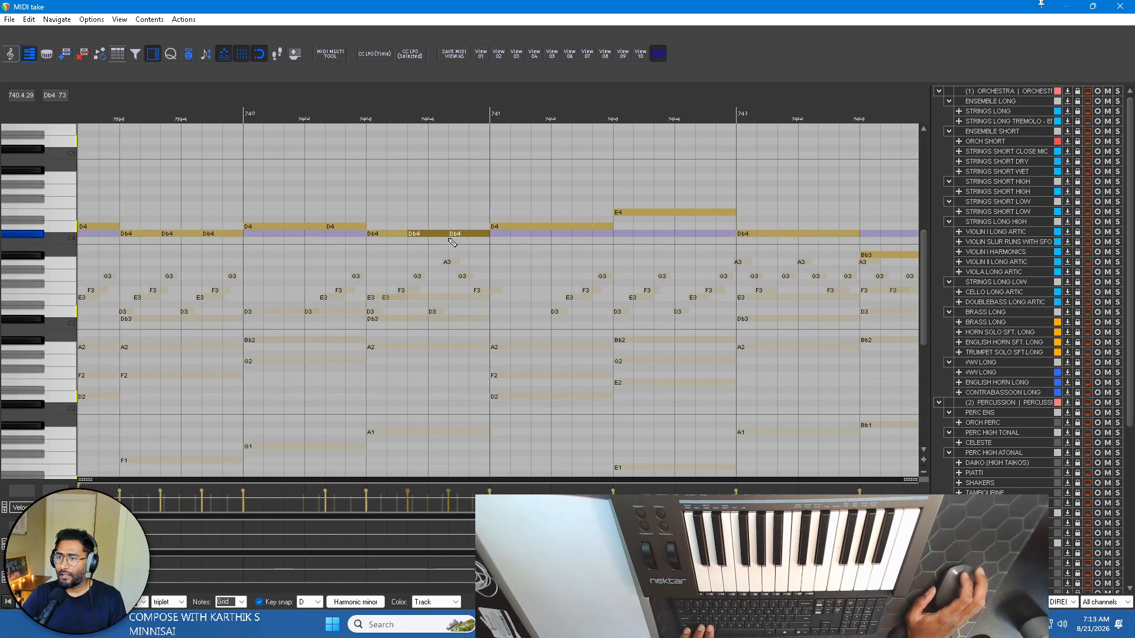
{"action": "scroll", "coordinate": [482, 237], "scroll_direction": "up", "scroll_amount": 2}
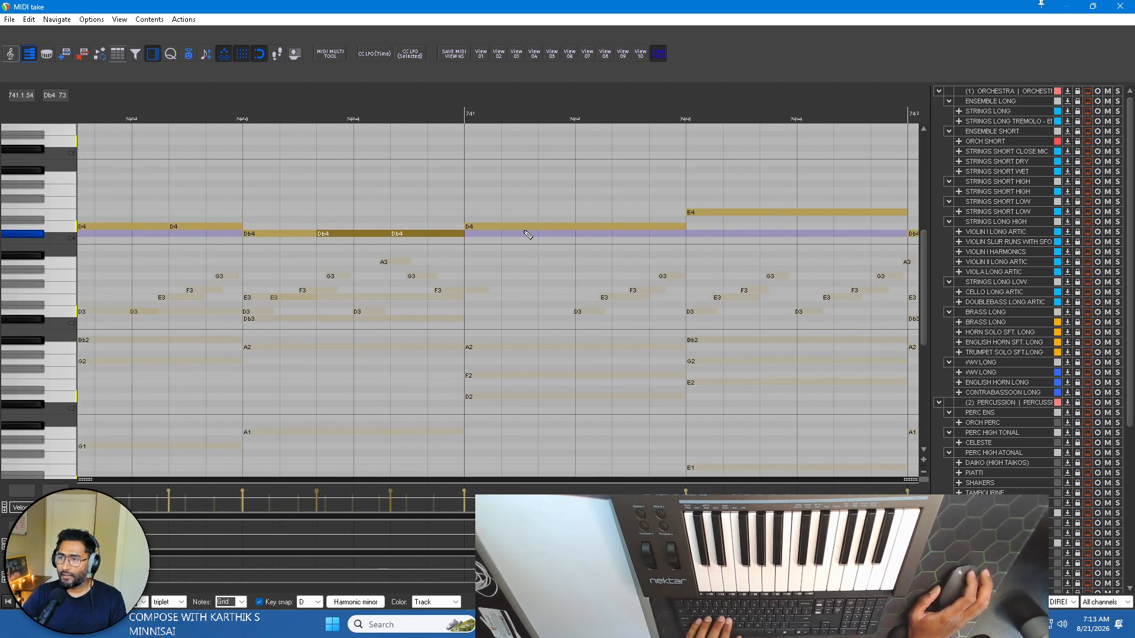
{"action": "left_click", "coordinate": [622, 227]}
{"action": "scroll", "coordinate": [615, 226], "scroll_direction": "right", "scroll_amount": 2}
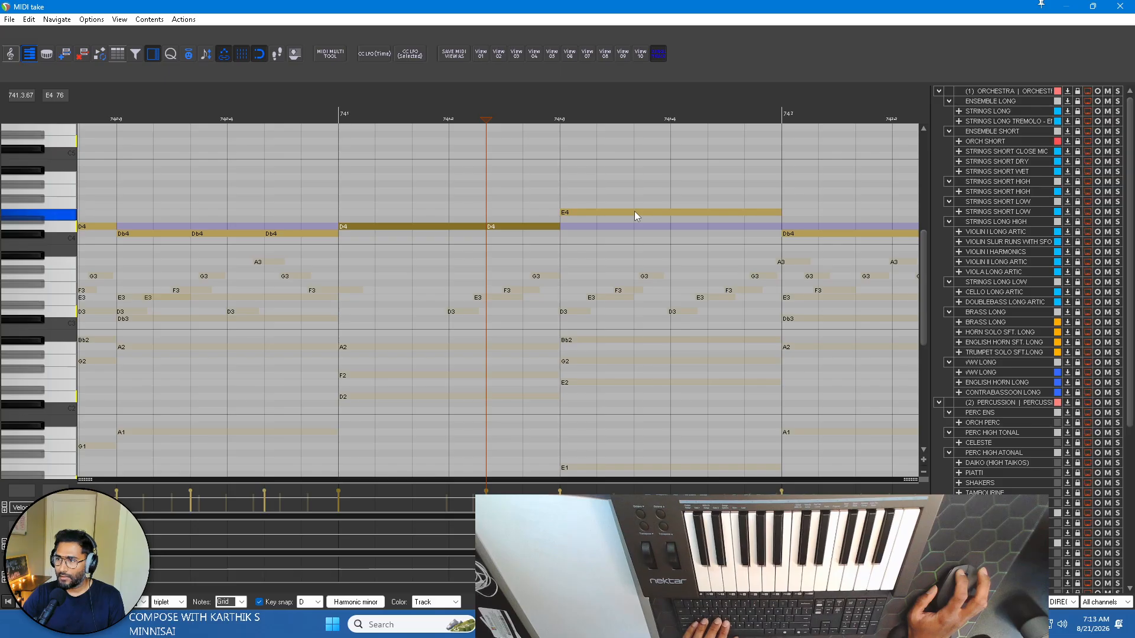
{"action": "left_click", "coordinate": [635, 212]}
{"action": "key", "text": "s"}
{"action": "left_click", "coordinate": [707, 214]}
{"action": "key", "text": "s"}
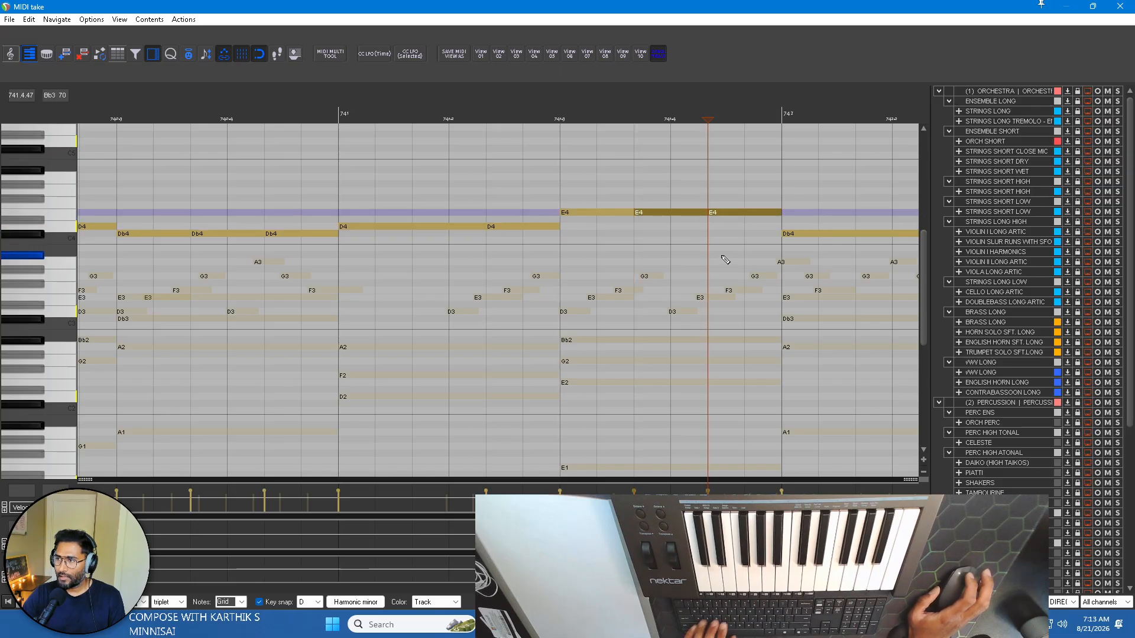
Divide both melody notes in bar 742, Db4 and Bb3, into three equal notes each.
{"action": "scroll", "coordinate": [719, 256], "scroll_direction": "down", "scroll_amount": 2}
{"action": "scroll", "coordinate": [711, 255], "scroll_direction": "right", "scroll_amount": 4}
{"action": "scroll", "coordinate": [532, 231], "scroll_direction": "up", "scroll_amount": 1}
{"action": "left_click", "coordinate": [544, 233]}
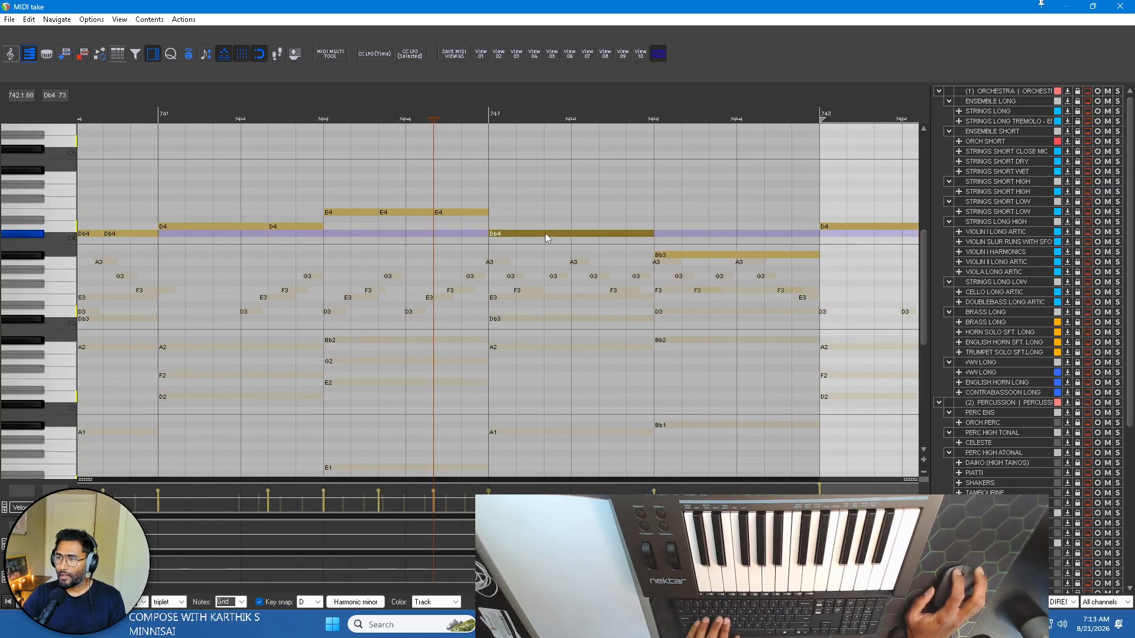
{"action": "key", "text": "s"}
{"action": "left_click", "coordinate": [598, 234]}
{"action": "key", "text": "s"}
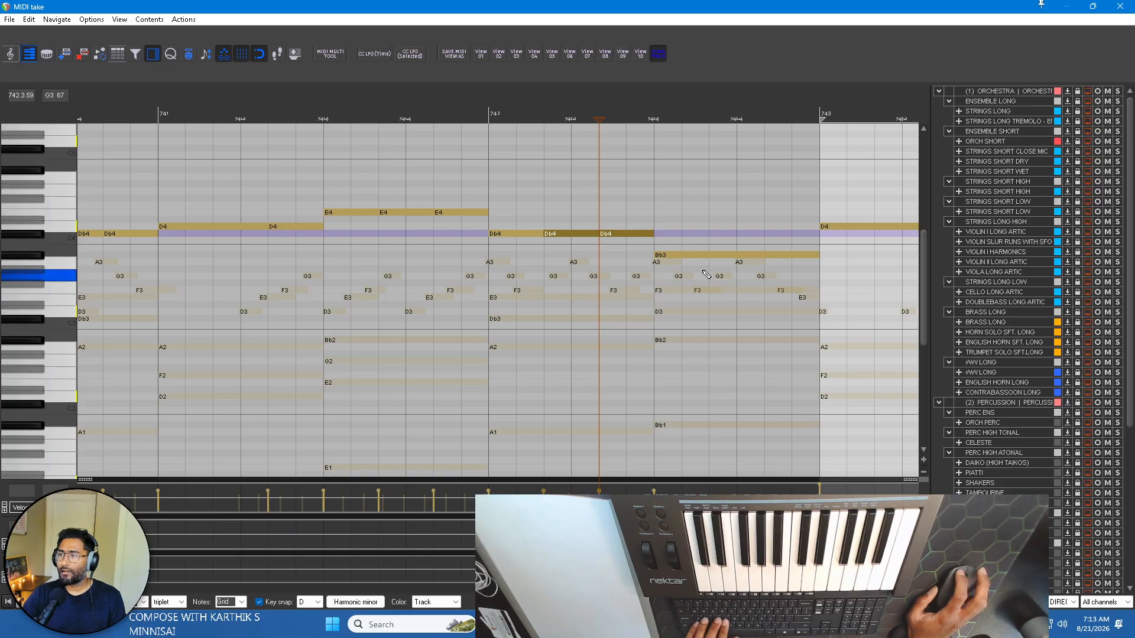
{"action": "left_click", "coordinate": [709, 255]}
{"action": "key", "text": "s"}
{"action": "left_click", "coordinate": [765, 254]}
{"action": "key", "text": "s"}
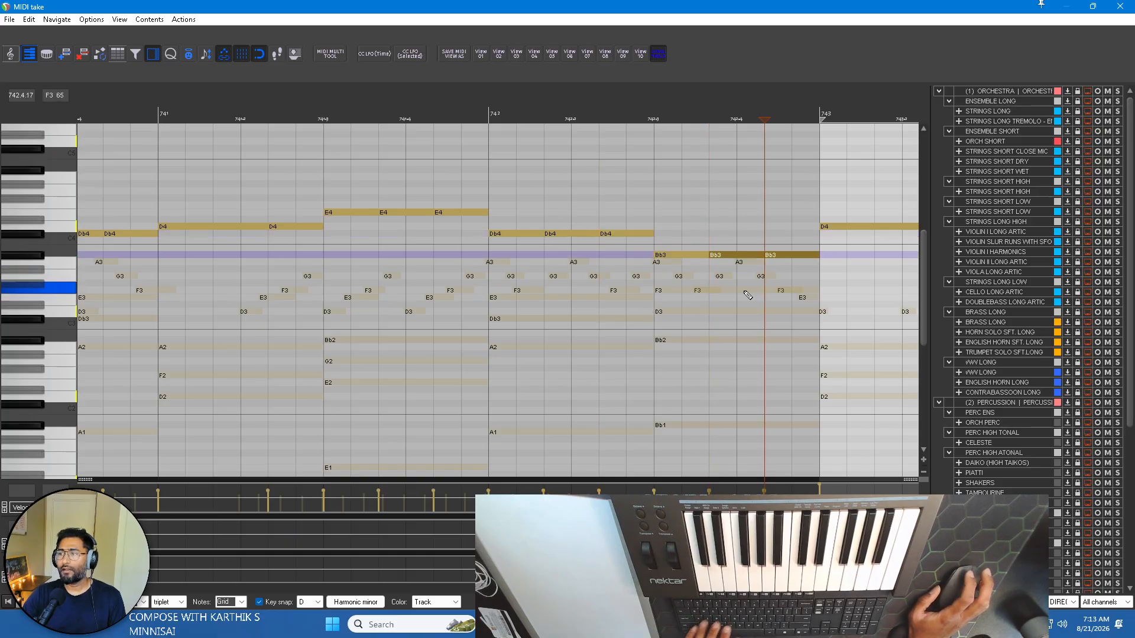
Split the D4 in bar 743 at two-thirds of its length and the following Db4 into three equal notes.
{"action": "scroll", "coordinate": [748, 295], "scroll_direction": "down", "scroll_amount": 3}
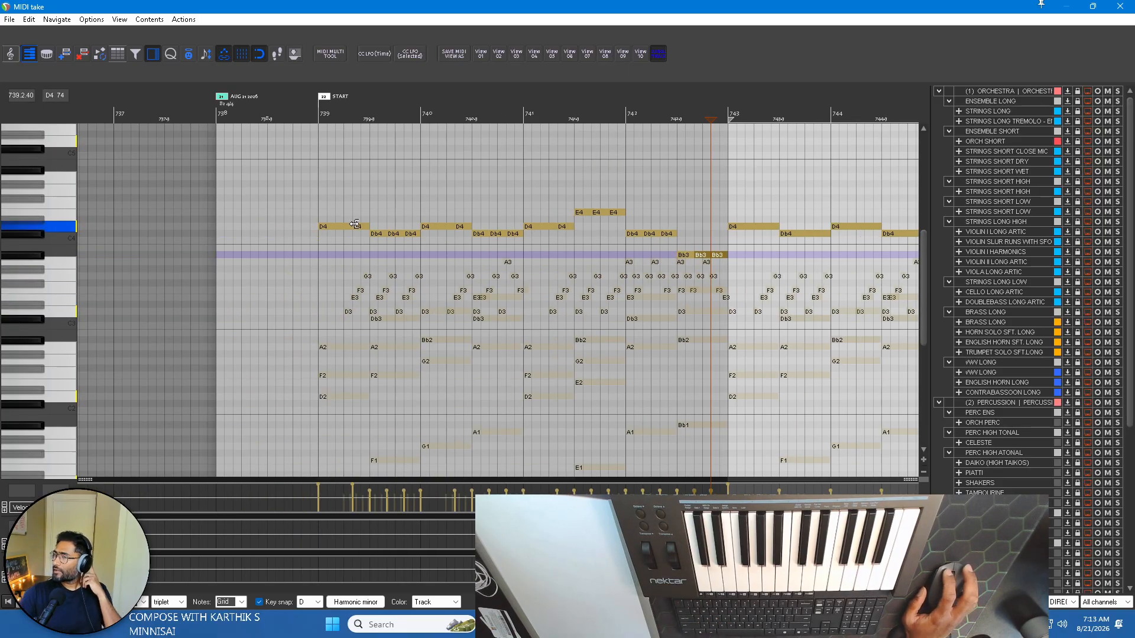
{"action": "key", "text": "s"}
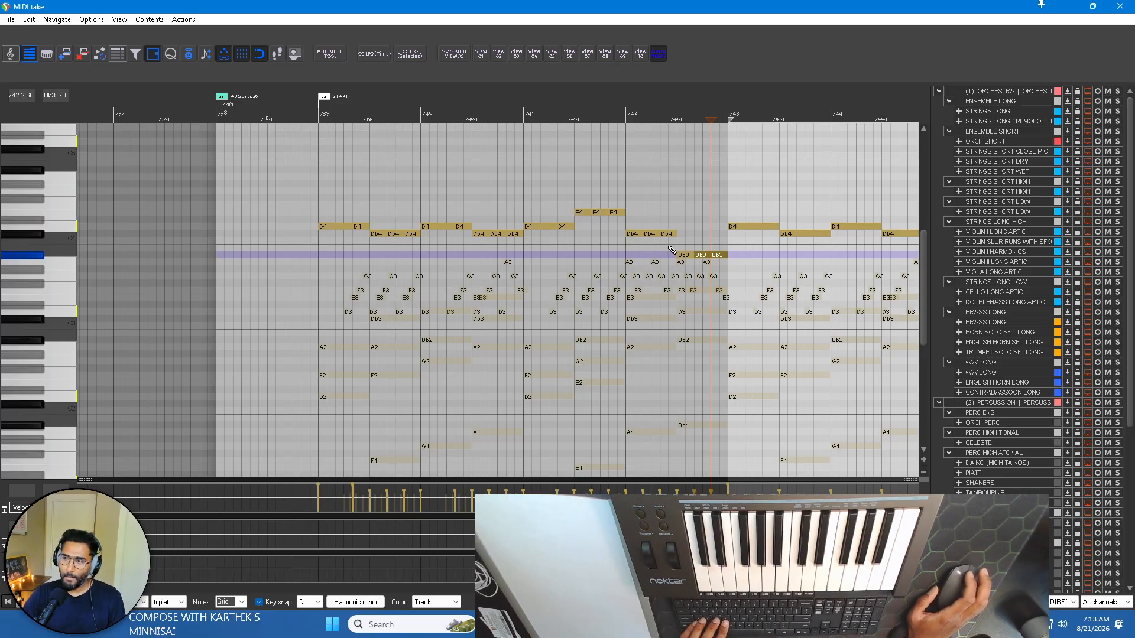
{"action": "scroll", "coordinate": [669, 247], "scroll_direction": "right", "scroll_amount": 2}
{"action": "scroll", "coordinate": [498, 225], "scroll_direction": "up", "scroll_amount": 4}
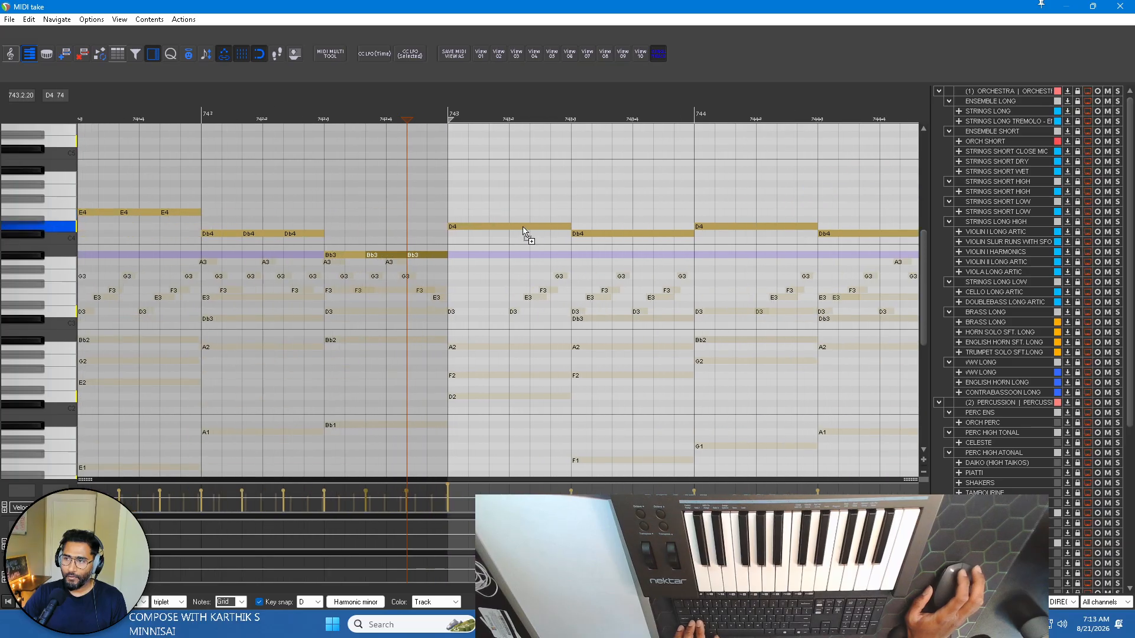
{"action": "left_click", "coordinate": [530, 226]}
{"action": "key", "text": "s"}
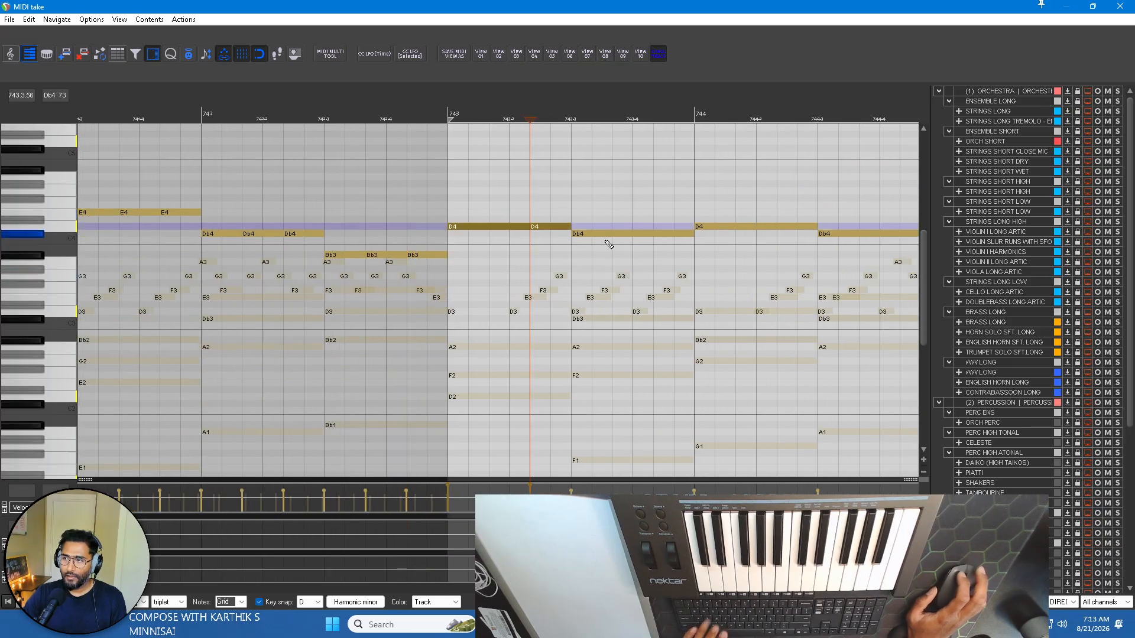
{"action": "left_click", "coordinate": [613, 234]}
{"action": "key", "text": "s"}
{"action": "left_click", "coordinate": [655, 233]}
{"action": "key", "text": "s"}
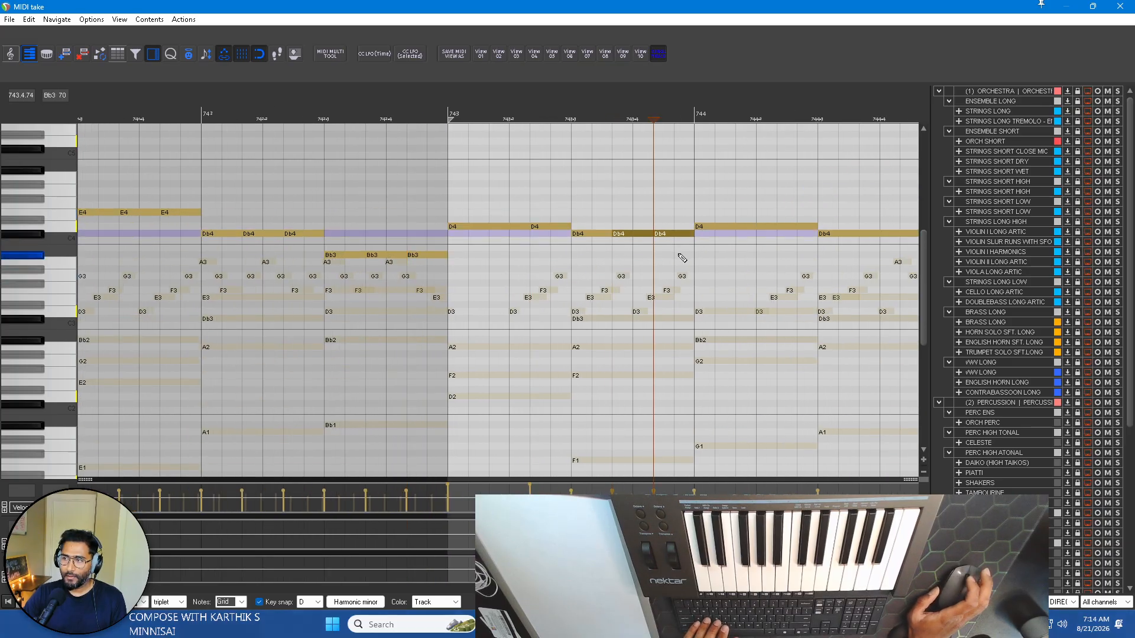
Split the D4 in bar 744 at two-thirds of its length and the following Db4 into three equal notes.
{"action": "scroll", "coordinate": [679, 257], "scroll_direction": "right", "scroll_amount": 2}
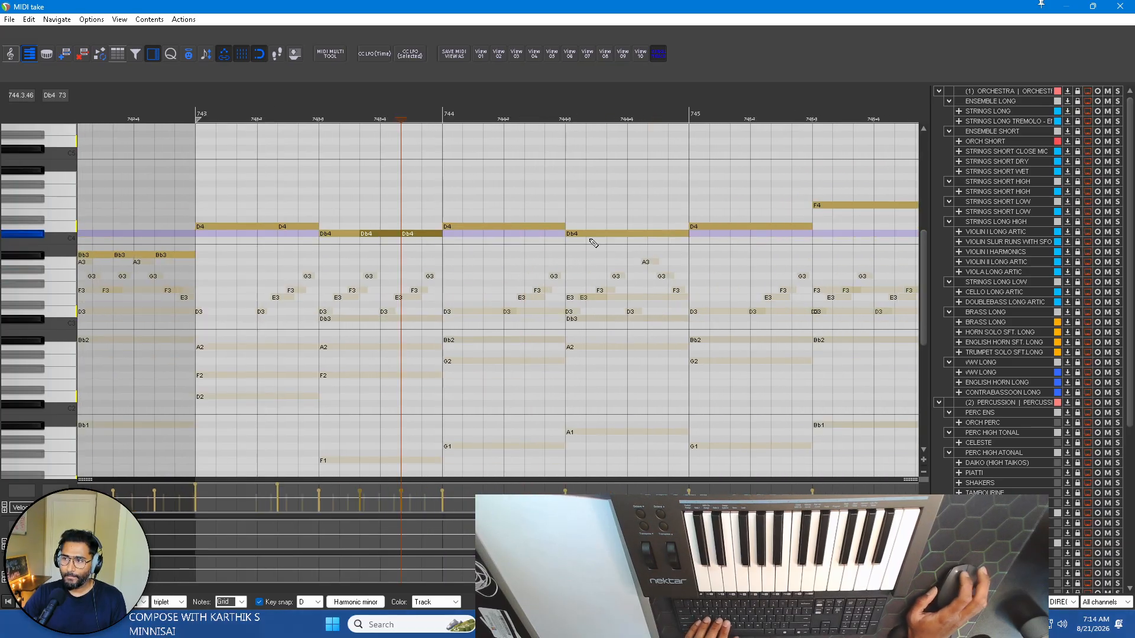
{"action": "left_click", "coordinate": [526, 225]}
{"action": "key", "text": "s"}
{"action": "left_click", "coordinate": [606, 234]}
{"action": "key", "text": "s"}
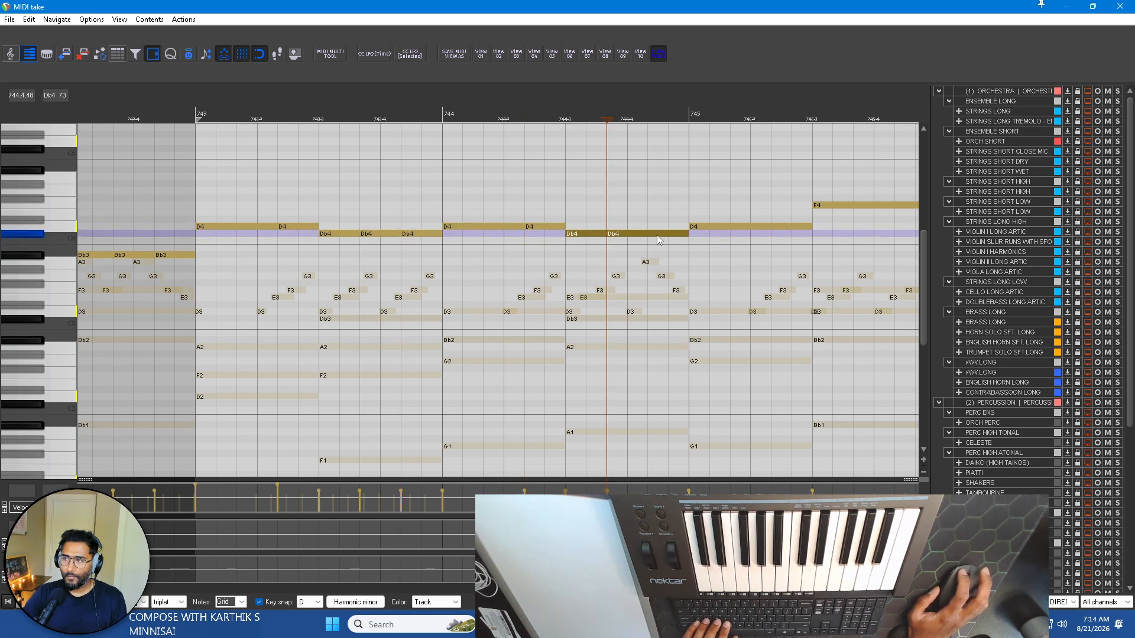
{"action": "left_click", "coordinate": [650, 235]}
{"action": "key", "text": "s"}
Play all the piano parts from the START marker at bar 739 to review the split melody rhythm through bar 744.
{"action": "scroll", "coordinate": [692, 256], "scroll_direction": "right", "scroll_amount": 2}
{"action": "scroll", "coordinate": [663, 257], "scroll_direction": "down", "scroll_amount": 3}
{"action": "scroll", "coordinate": [667, 260], "scroll_direction": "right", "scroll_amount": 2}
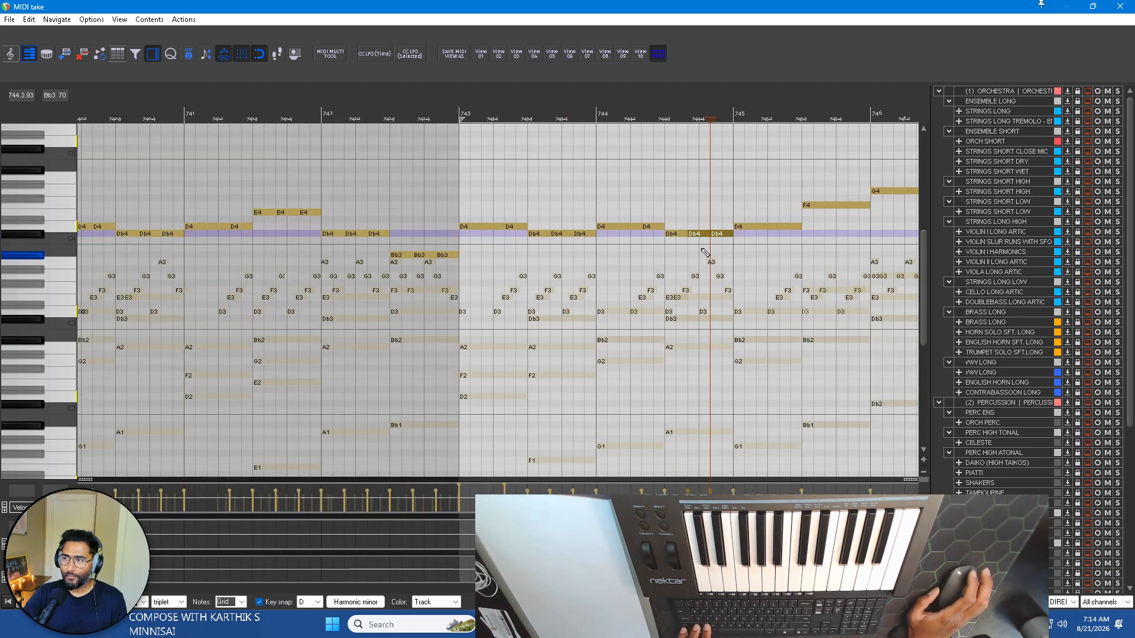
{"action": "scroll", "coordinate": [684, 245], "scroll_direction": "right", "scroll_amount": 2}
{"action": "scroll", "coordinate": [520, 234], "scroll_direction": "down", "scroll_amount": 3}
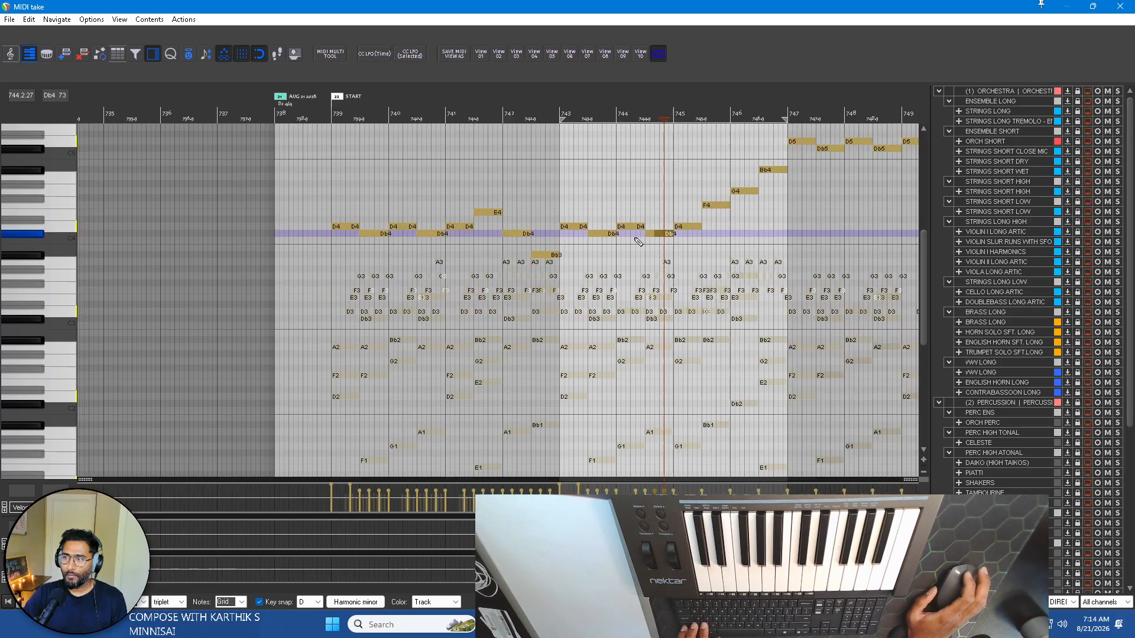
{"action": "scroll", "coordinate": [331, 136], "scroll_direction": "up", "scroll_amount": 3}
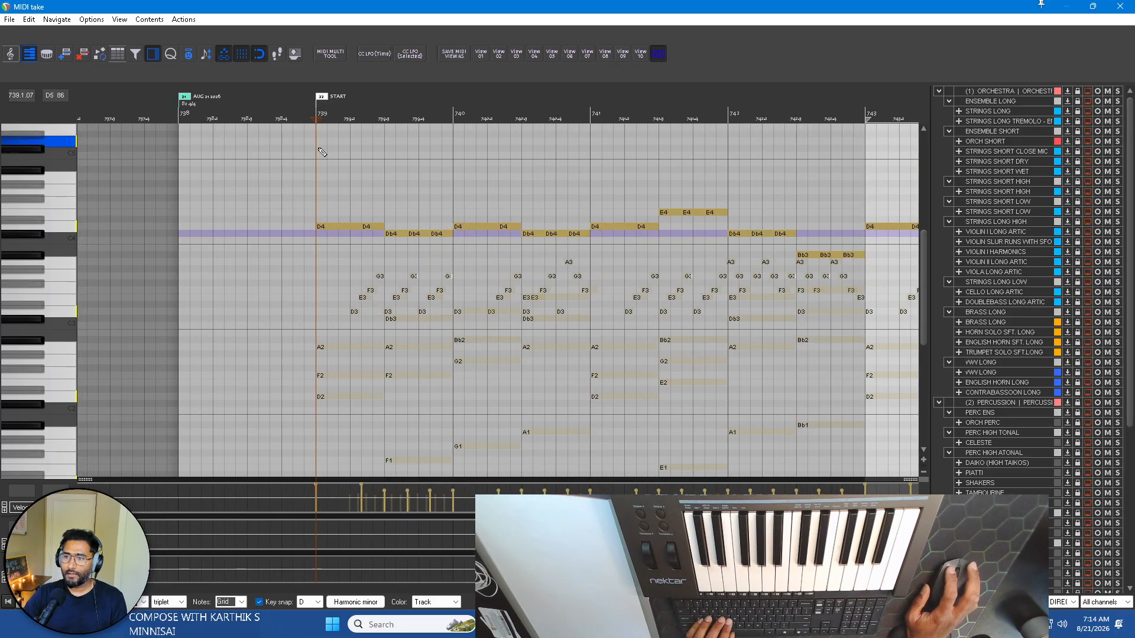
{"action": "key", "text": "space"}
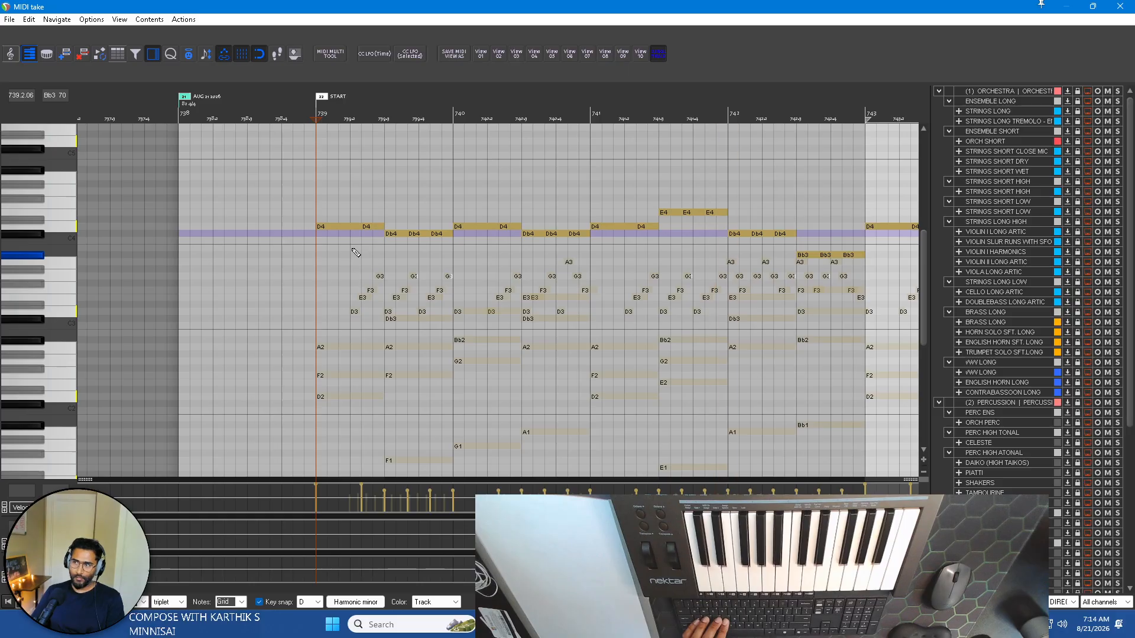
{"action": "scroll", "coordinate": [563, 286], "scroll_direction": "up", "scroll_amount": 3}
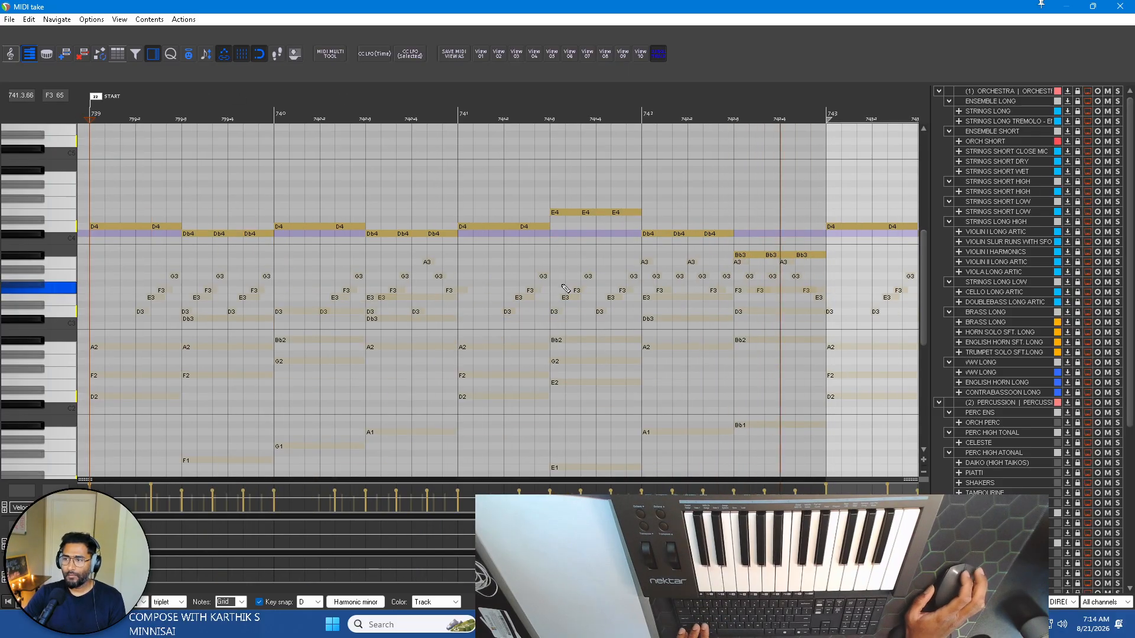
{"action": "scroll", "coordinate": [566, 289], "scroll_direction": "down", "scroll_amount": 3}
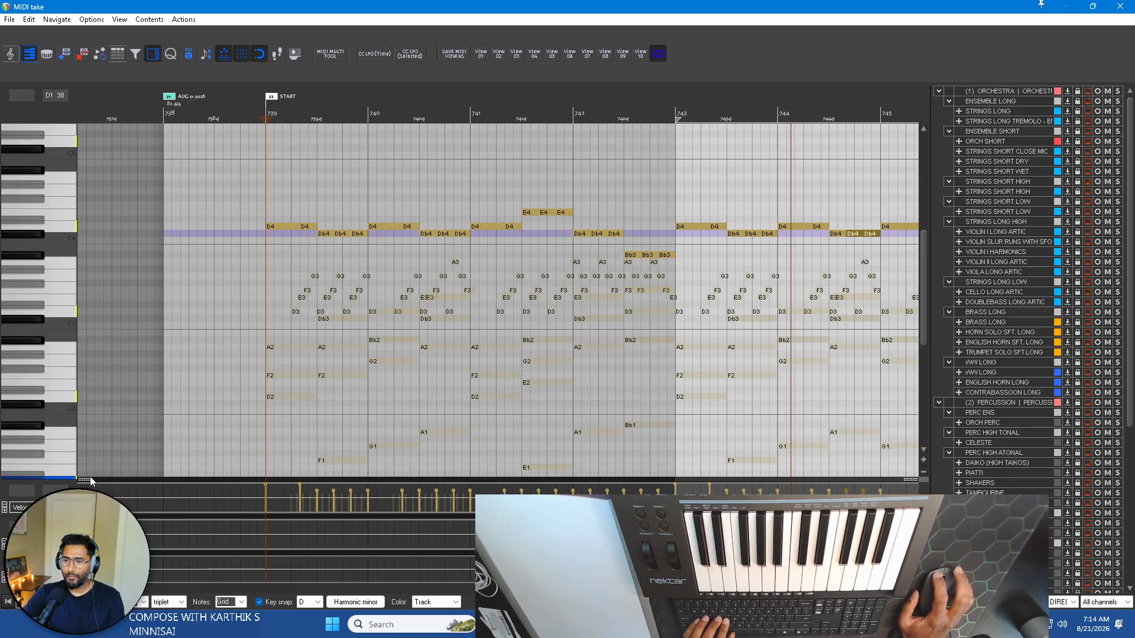
Level the melody velocities so that both D4 notes reach 102 in bar 739 and 103 in bar 743.
{"action": "left_click_drag", "start_coordinate": [88, 480], "coordinate": [89, 300]}
{"action": "left_click_drag", "start_coordinate": [647, 319], "coordinate": [711, 347]}
{"action": "left_click_drag", "start_coordinate": [313, 321], "coordinate": [228, 308]}
{"action": "left_click_drag", "start_coordinate": [301, 309], "coordinate": [304, 348]}
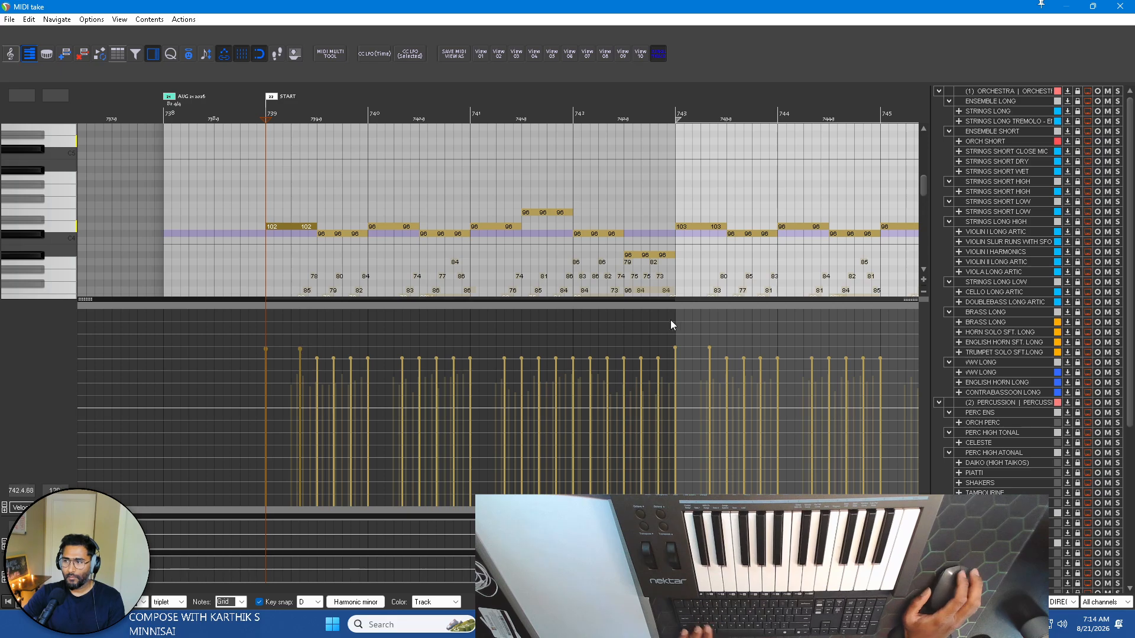
{"action": "scroll", "coordinate": [674, 323], "scroll_direction": "down", "scroll_amount": 4}
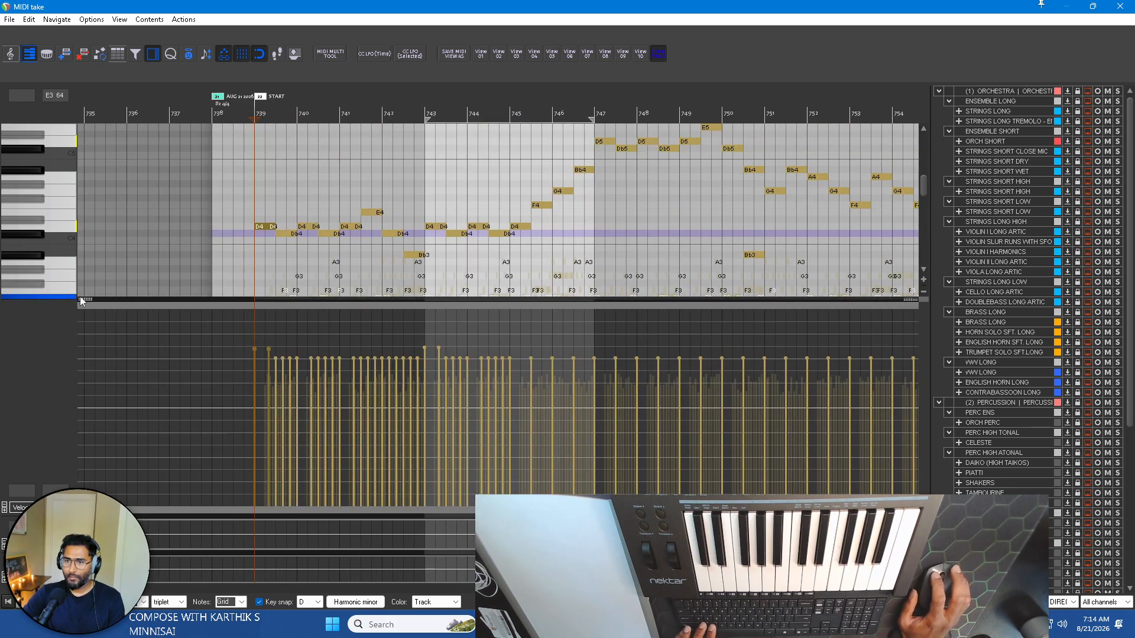
{"action": "left_click_drag", "start_coordinate": [85, 298], "coordinate": [86, 478]}
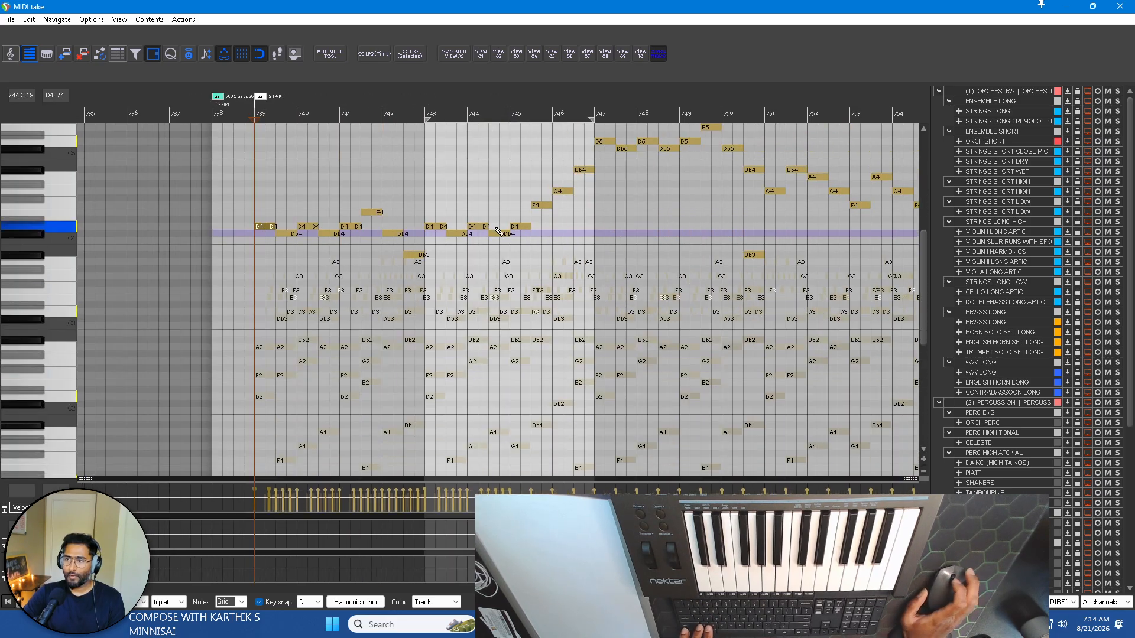
In bar 739, lower the second D4 to Bb3 and raise the middle of the three Db4 notes to D4.
{"action": "scroll", "coordinate": [487, 221], "scroll_direction": "up", "scroll_amount": 2}
{"action": "scroll", "coordinate": [340, 224], "scroll_direction": "up", "scroll_amount": 3}
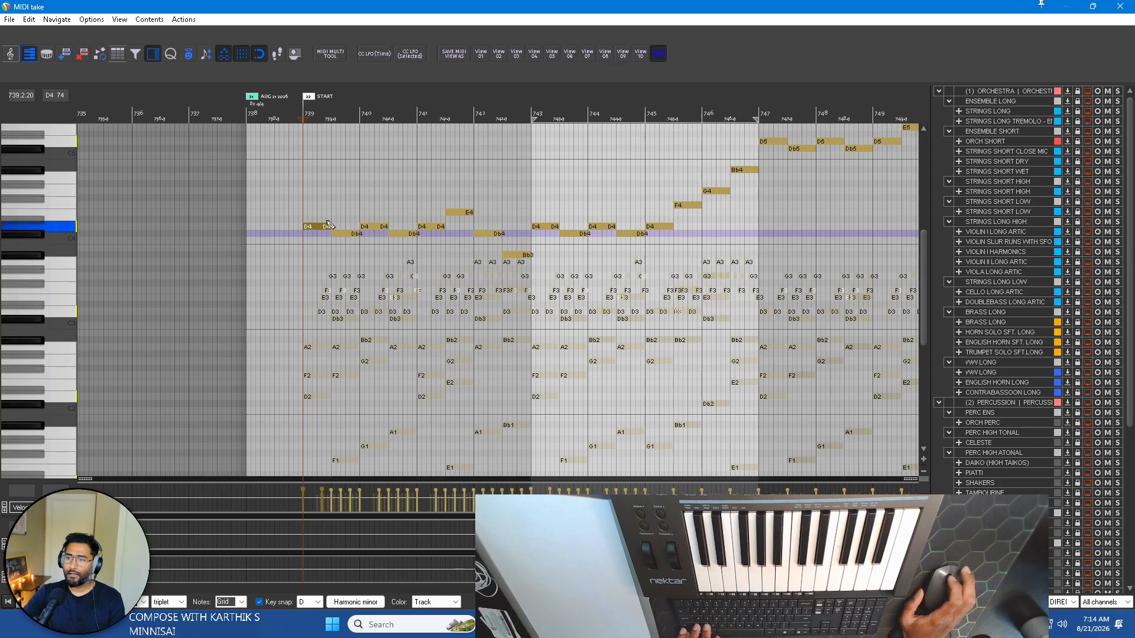
{"action": "scroll", "coordinate": [341, 223], "scroll_direction": "up", "scroll_amount": 3}
{"action": "scroll", "coordinate": [362, 234], "scroll_direction": "up", "scroll_amount": 1}
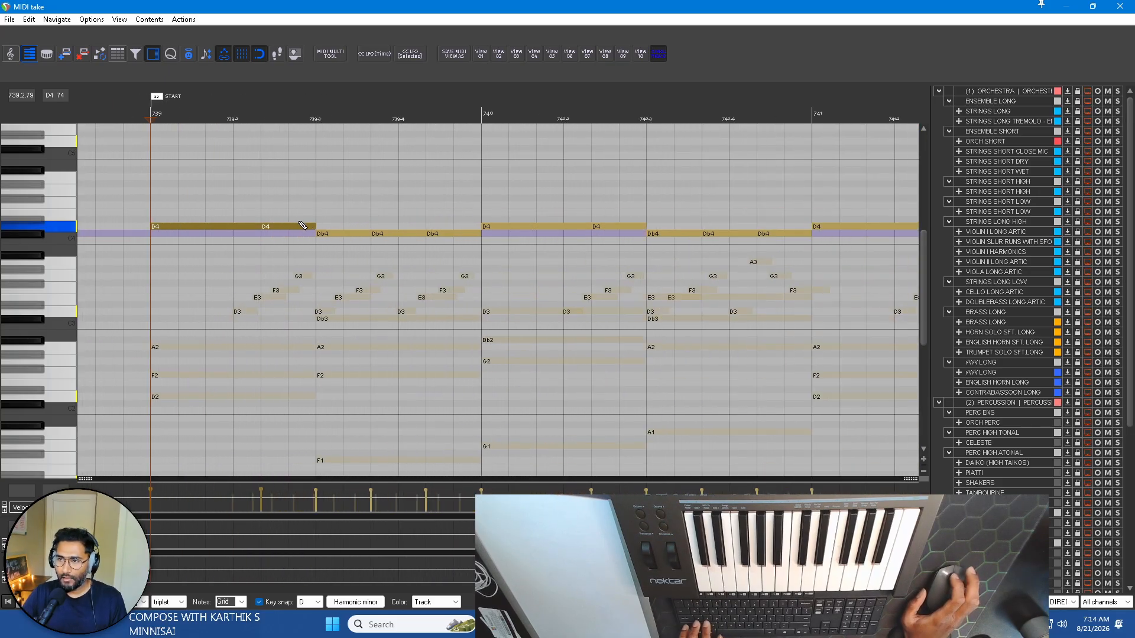
{"action": "scroll", "coordinate": [292, 235], "scroll_direction": "up", "scroll_amount": 2}
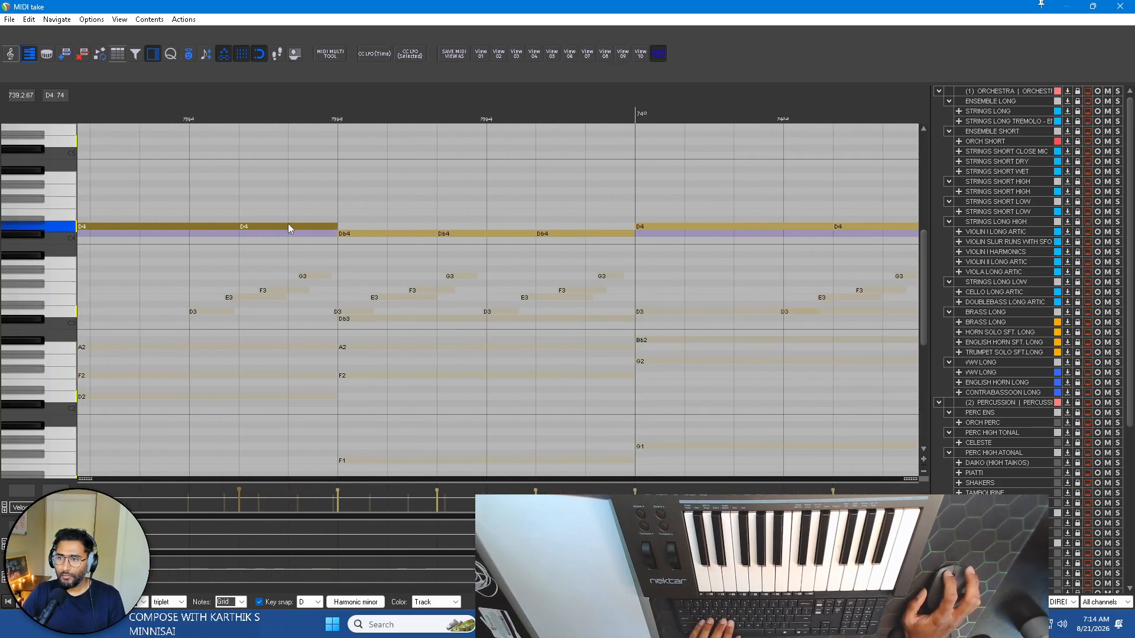
{"action": "scroll", "coordinate": [290, 228], "scroll_direction": "down", "scroll_amount": 2}
{"action": "left_click", "coordinate": [292, 229]}
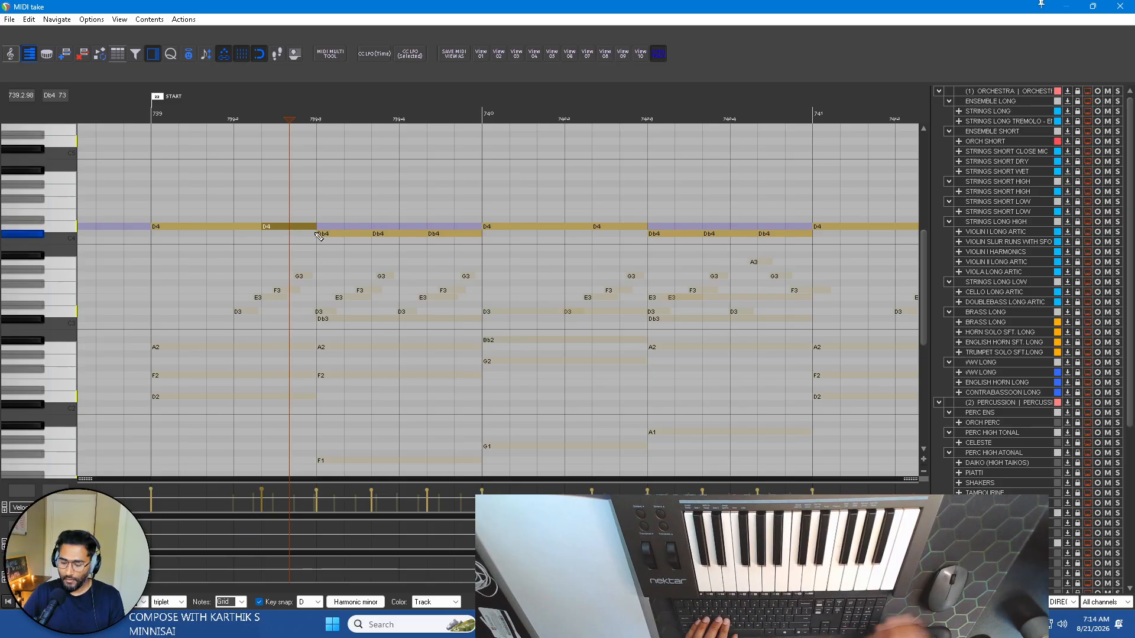
{"action": "key", "text": "Up"}
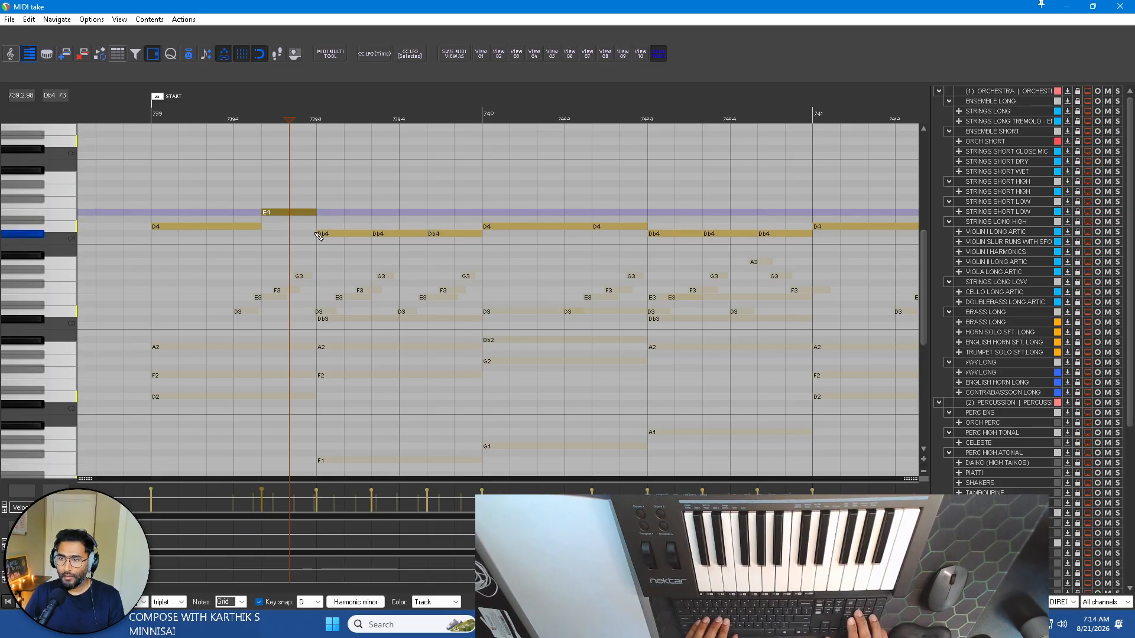
{"action": "key", "text": "Down"}
{"action": "key", "text": "Down"}
{"action": "key", "text": "Down"}
{"action": "key", "text": "Down"}
{"action": "key", "text": "Down"}
{"action": "key", "text": "Down"}
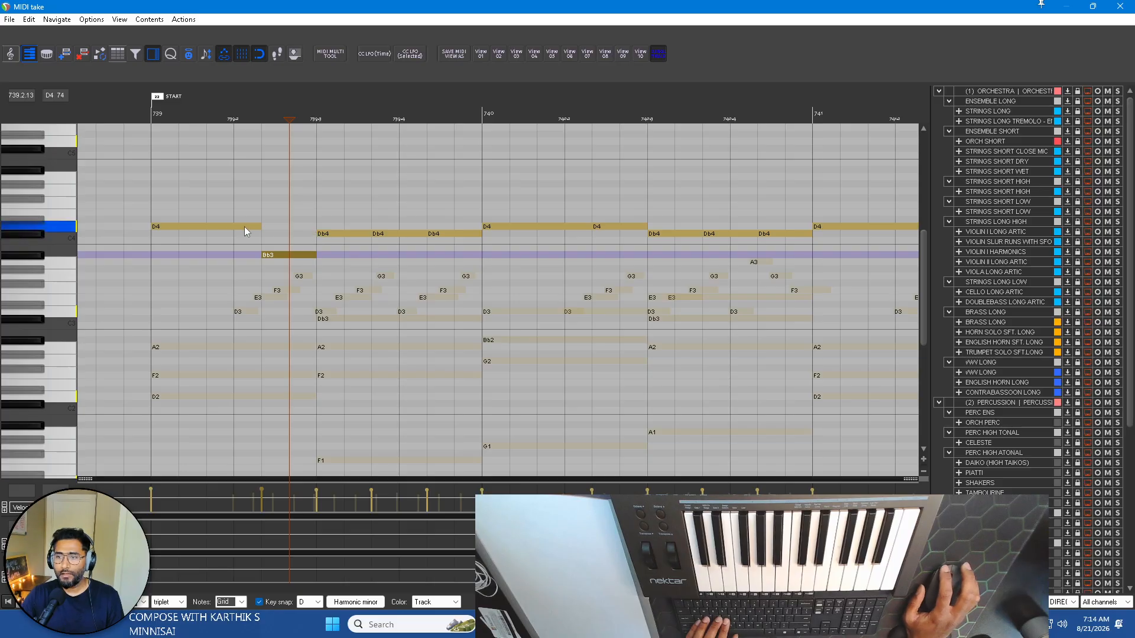
{"action": "left_click", "coordinate": [375, 234]}
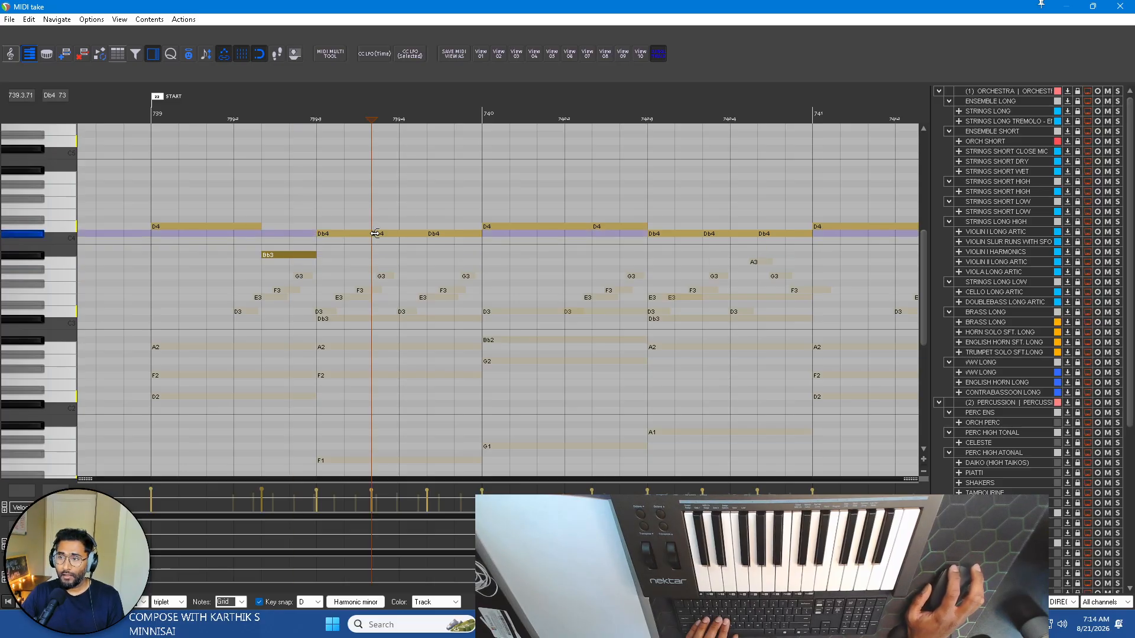
{"action": "key", "text": "Up"}
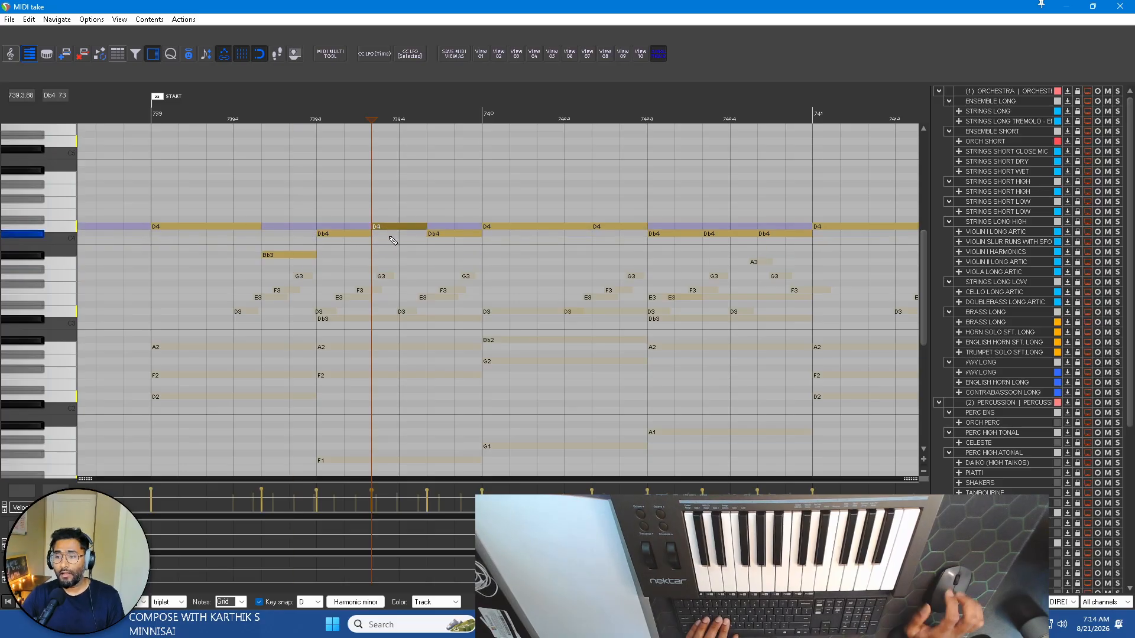
In bar 740, lower the second D4 to Bb3 and raise the middle of the three Db4 notes to E4.
{"action": "left_click", "coordinate": [612, 229]}
{"action": "key", "text": "Down"}
{"action": "key", "text": "Down"}
{"action": "key", "text": "Down"}
{"action": "key", "text": "Down"}
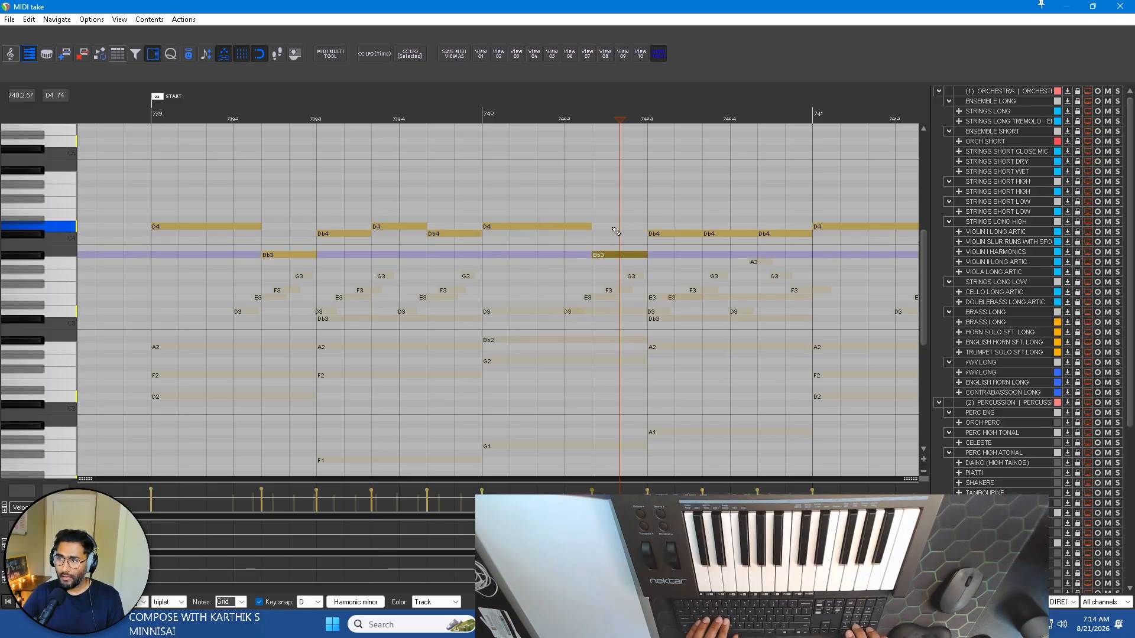
{"action": "left_click", "coordinate": [739, 235]}
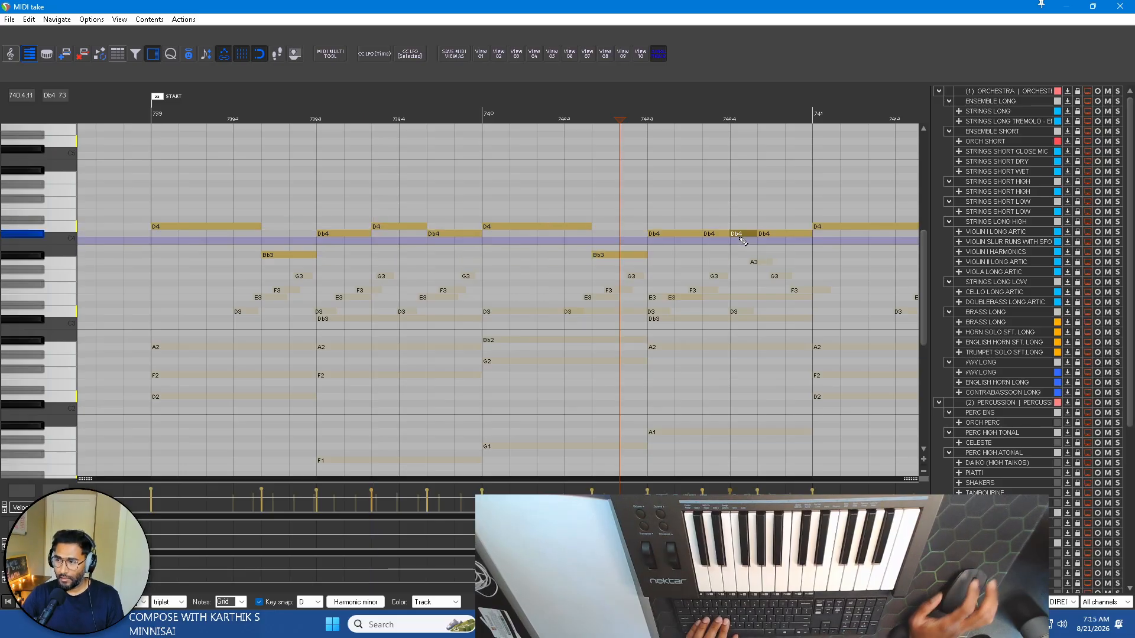
{"action": "left_click", "coordinate": [729, 235]}
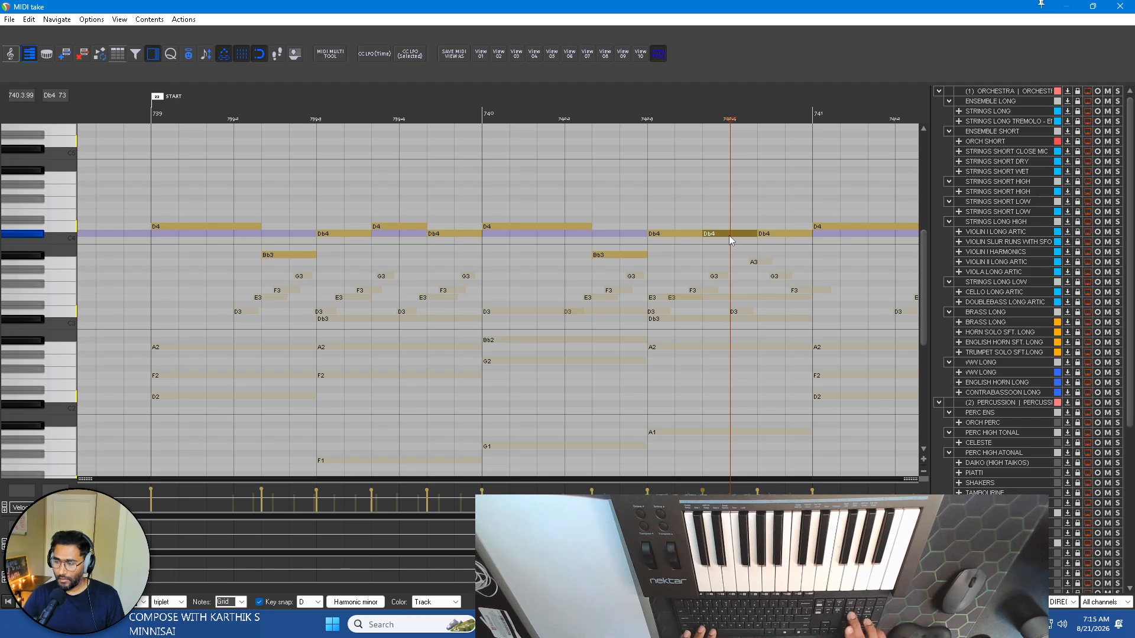
{"action": "key", "text": "Up"}
{"action": "key", "text": "Up"}
{"action": "key", "text": "Up"}
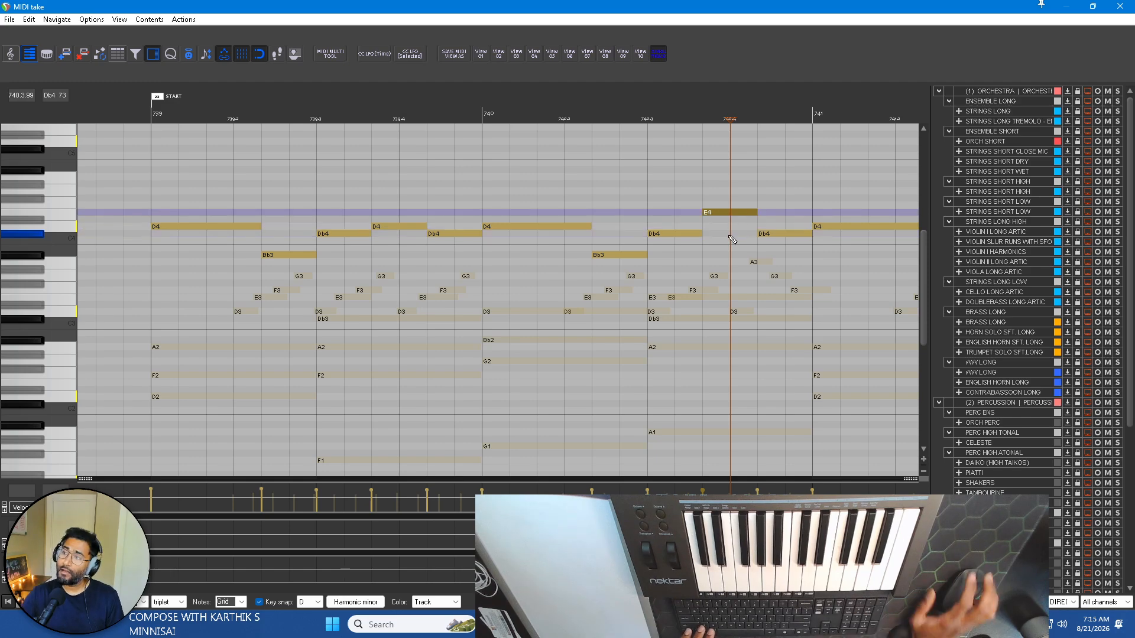
Raise the second D4 in bar 741 to E4.
{"action": "scroll", "coordinate": [757, 243], "scroll_direction": "right", "scroll_amount": 2}
{"action": "scroll", "coordinate": [757, 243], "scroll_direction": "down", "scroll_amount": 1}
{"action": "left_click", "coordinate": [710, 227]}
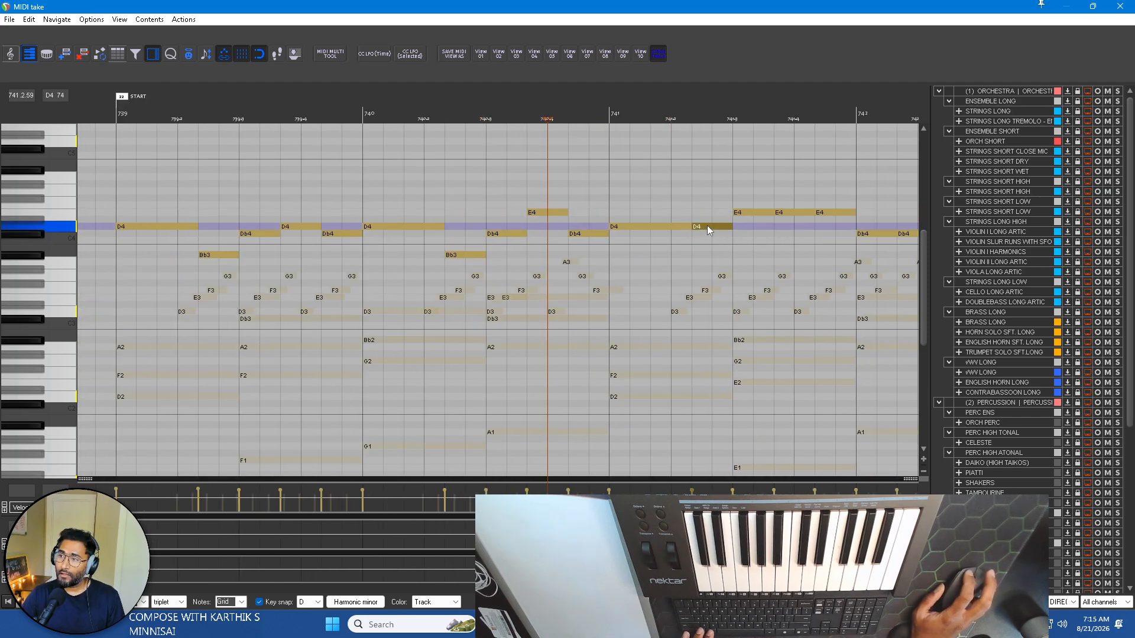
{"action": "key", "text": "Up"}
{"action": "key", "text": "Up"}
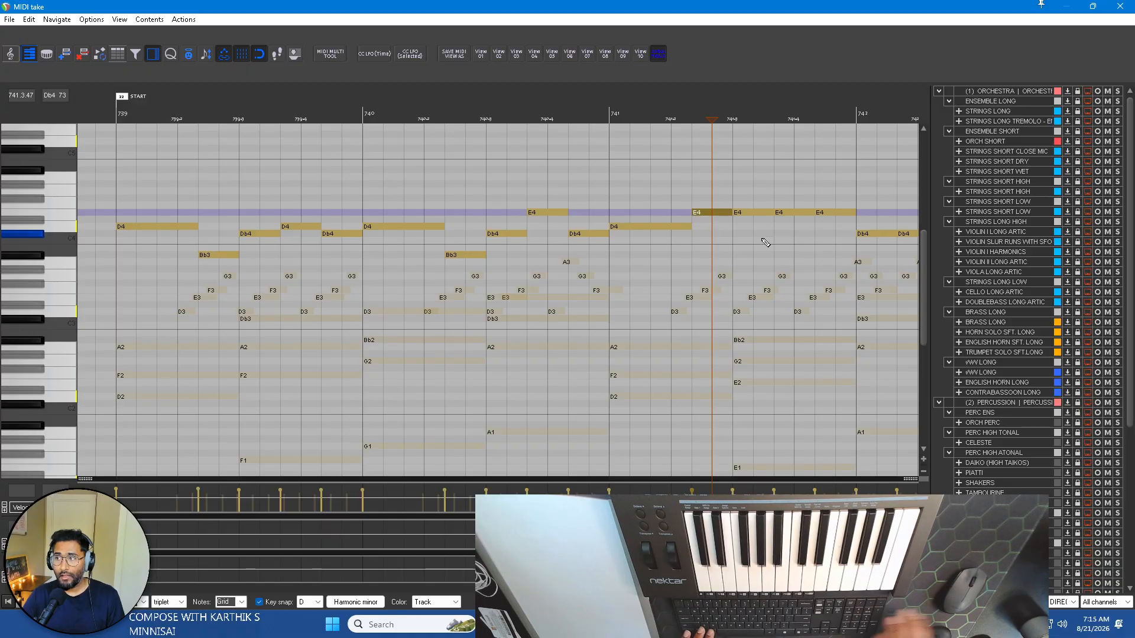
Raise the first of the three E4 notes in the second half of bar 741 to F4 and the middle one to G4.
{"action": "left_click", "coordinate": [754, 213]}
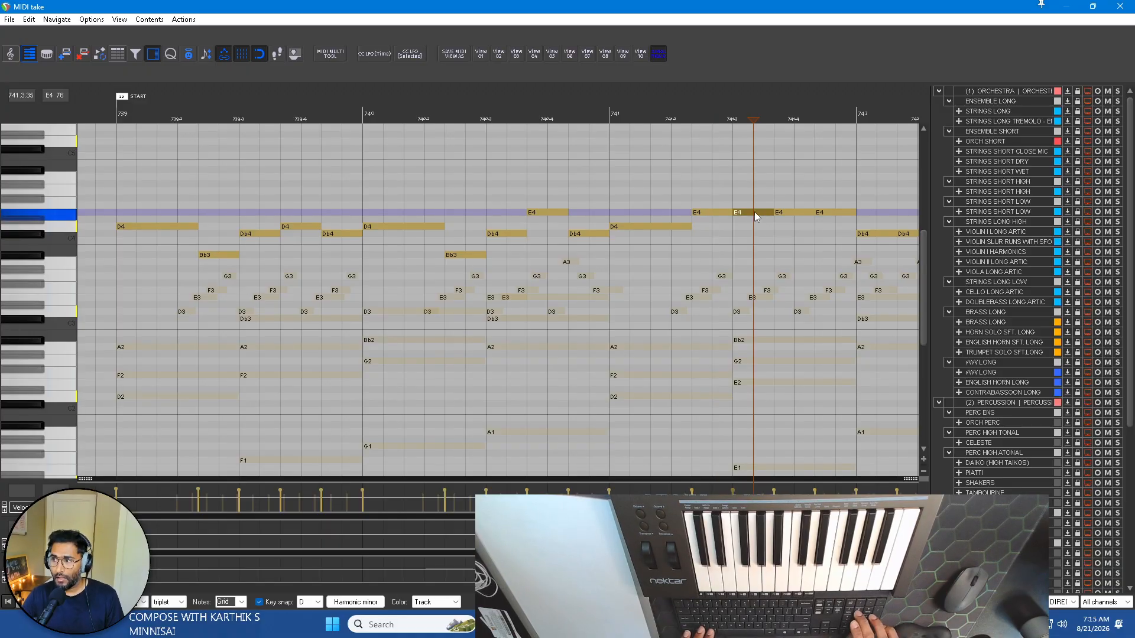
{"action": "key", "text": "Up"}
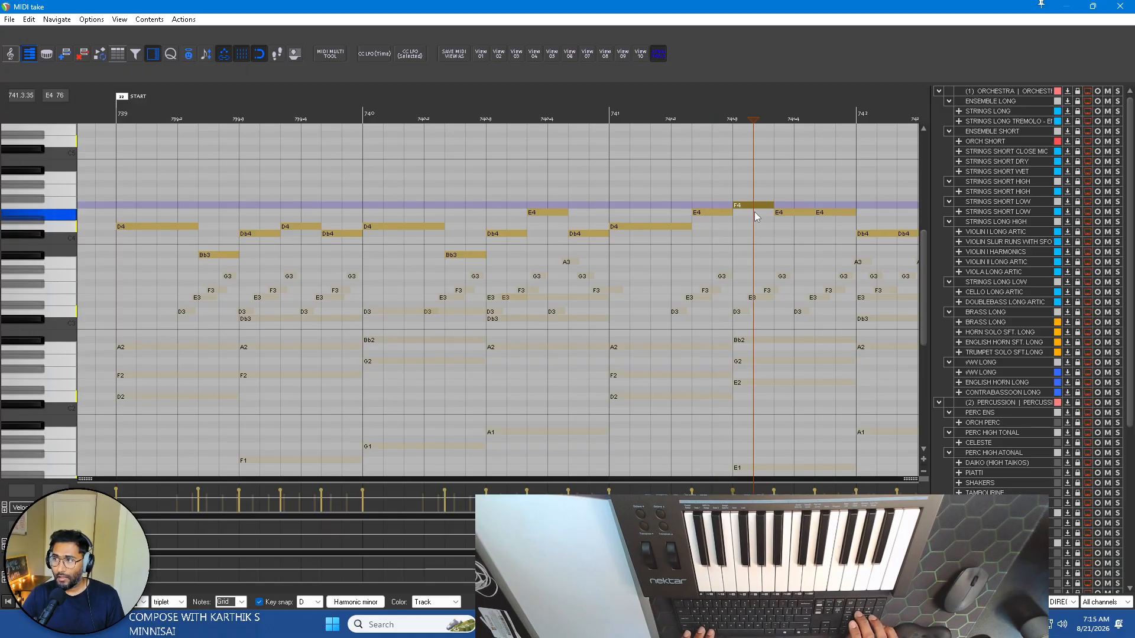
{"action": "left_click", "coordinate": [796, 214]}
{"action": "key", "text": "Up"}
{"action": "key", "text": "Up"}
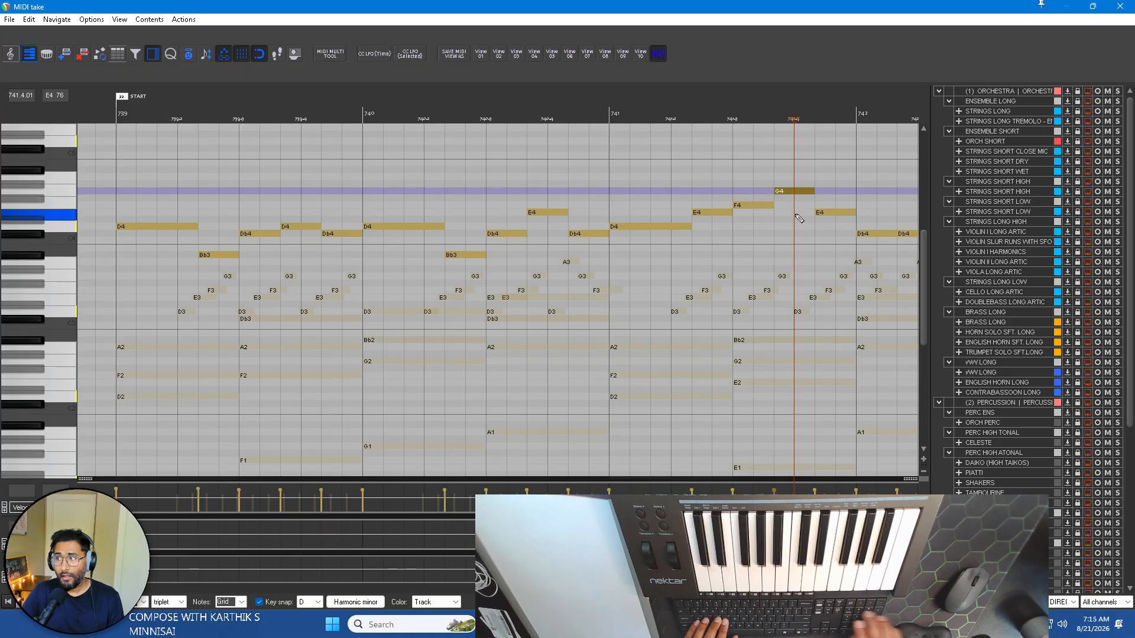
{"action": "left_click", "coordinate": [829, 213]}
In bar 742, raise the middle Db4 and the middle Bb3 of the two three-note groups to E4.
{"action": "scroll", "coordinate": [800, 224], "scroll_direction": "right", "scroll_amount": 3}
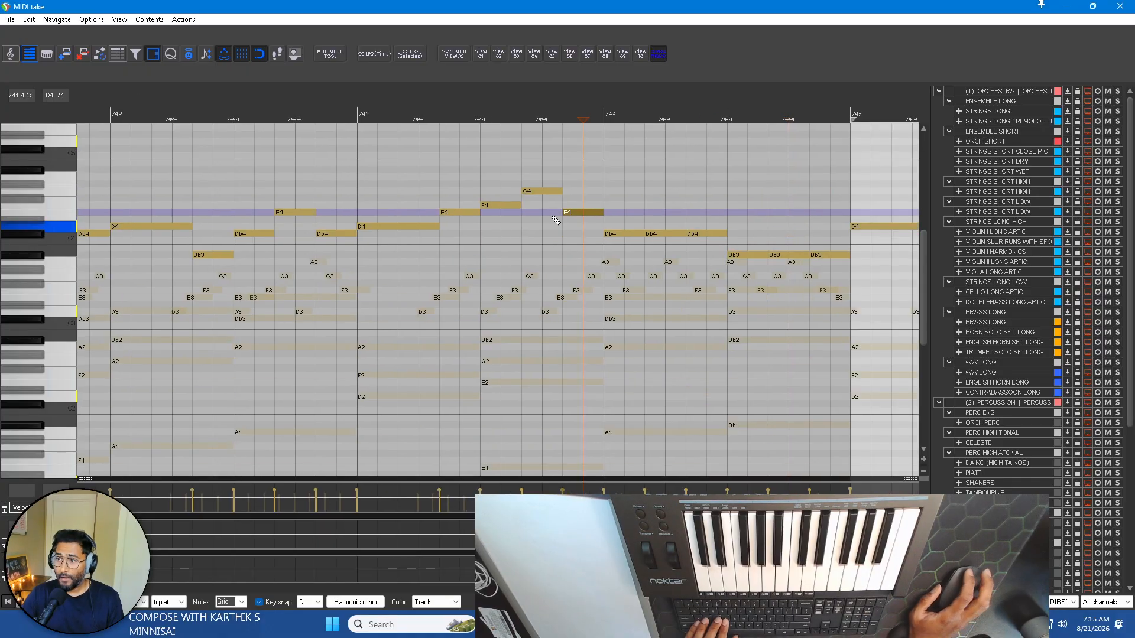
{"action": "left_click", "coordinate": [630, 234]}
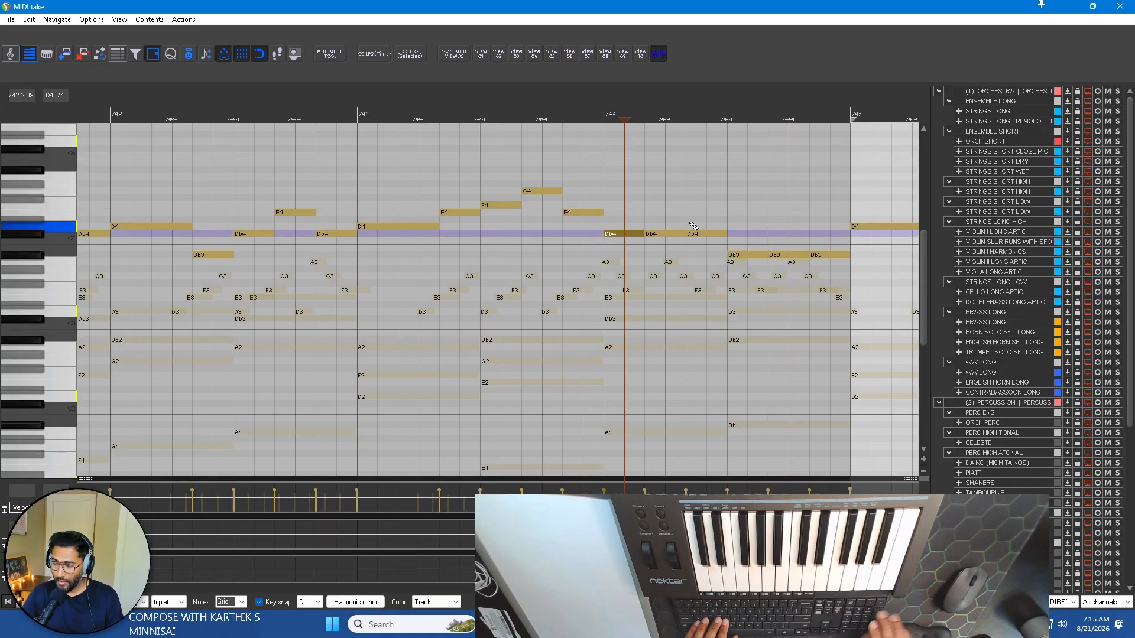
{"action": "left_click", "coordinate": [667, 233]}
{"action": "key", "text": "Up"}
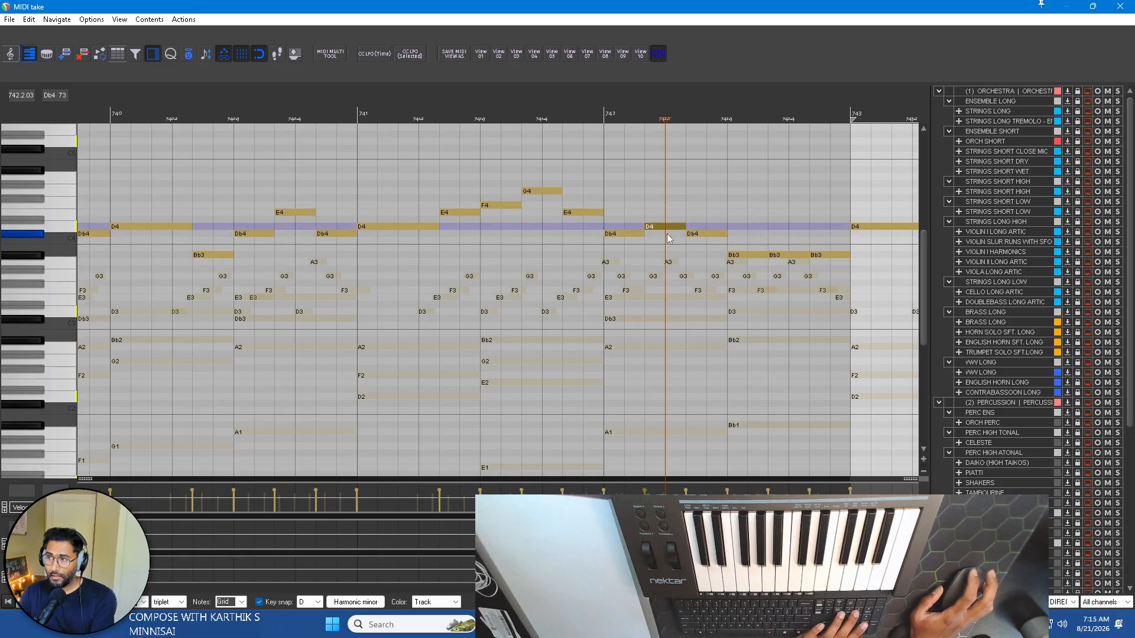
{"action": "key", "text": "Up"}
{"action": "left_click", "coordinate": [696, 234]}
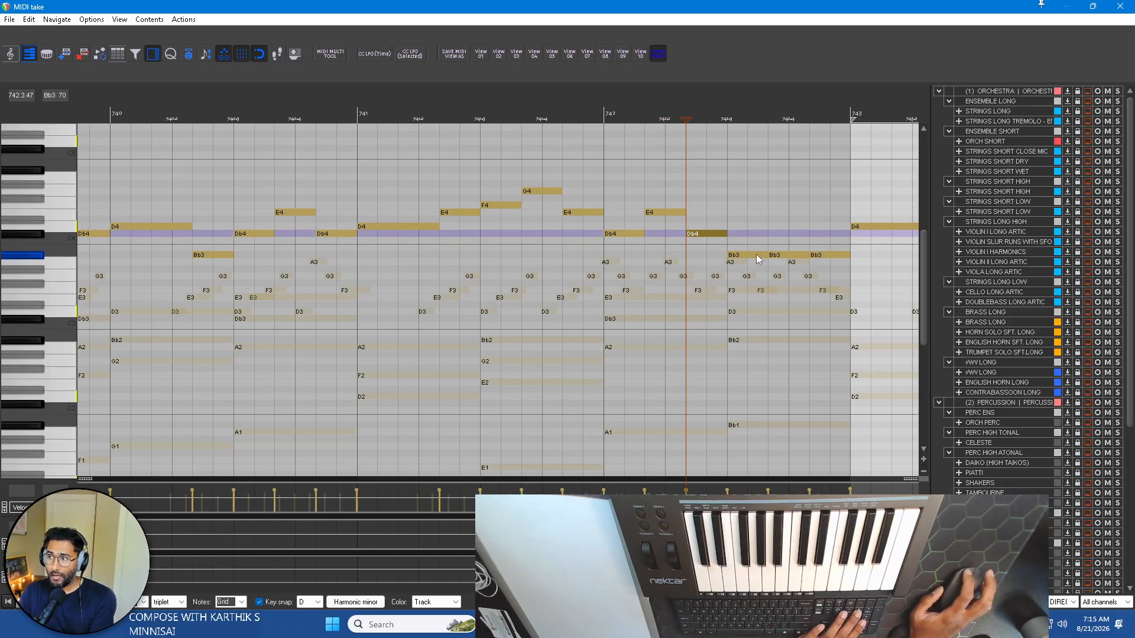
{"action": "left_click", "coordinate": [786, 255]}
{"action": "key", "text": "Up"}
{"action": "key", "text": "Up"}
{"action": "key", "text": "Up"}
{"action": "key", "text": "Up"}
{"action": "key", "text": "Up"}
{"action": "key", "text": "Up"}
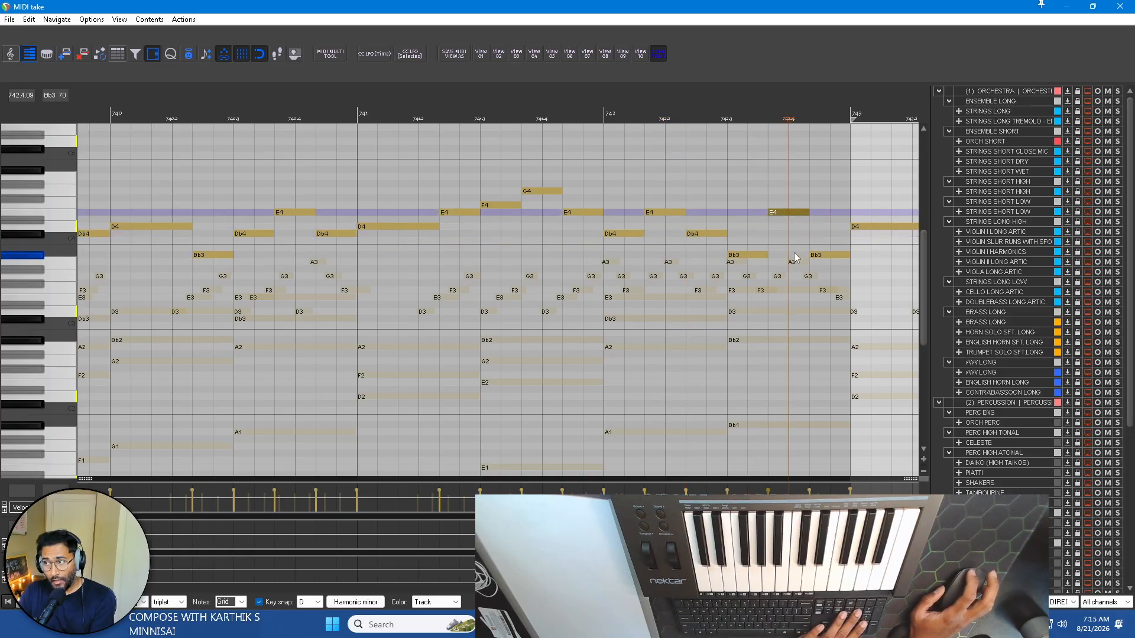
{"action": "left_click", "coordinate": [819, 255]}
Play the piano parts from the START marker at bar 739 to review the reshaped melody up to bar 743.
{"action": "scroll", "coordinate": [349, 132], "scroll_direction": "down", "scroll_amount": 3}
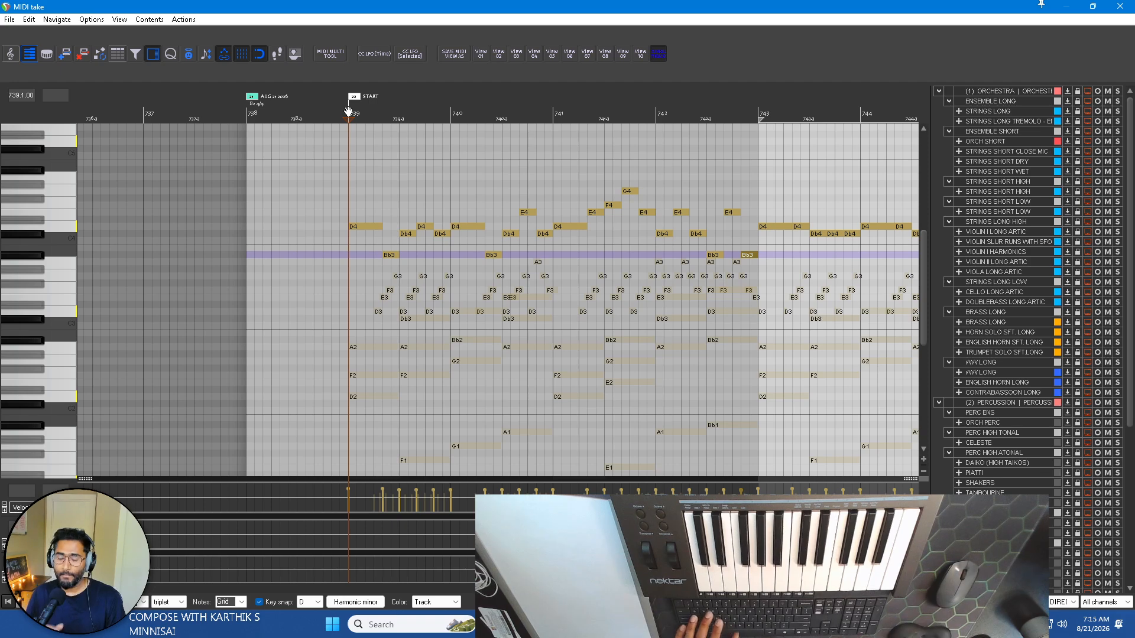
{"action": "key", "text": "space"}
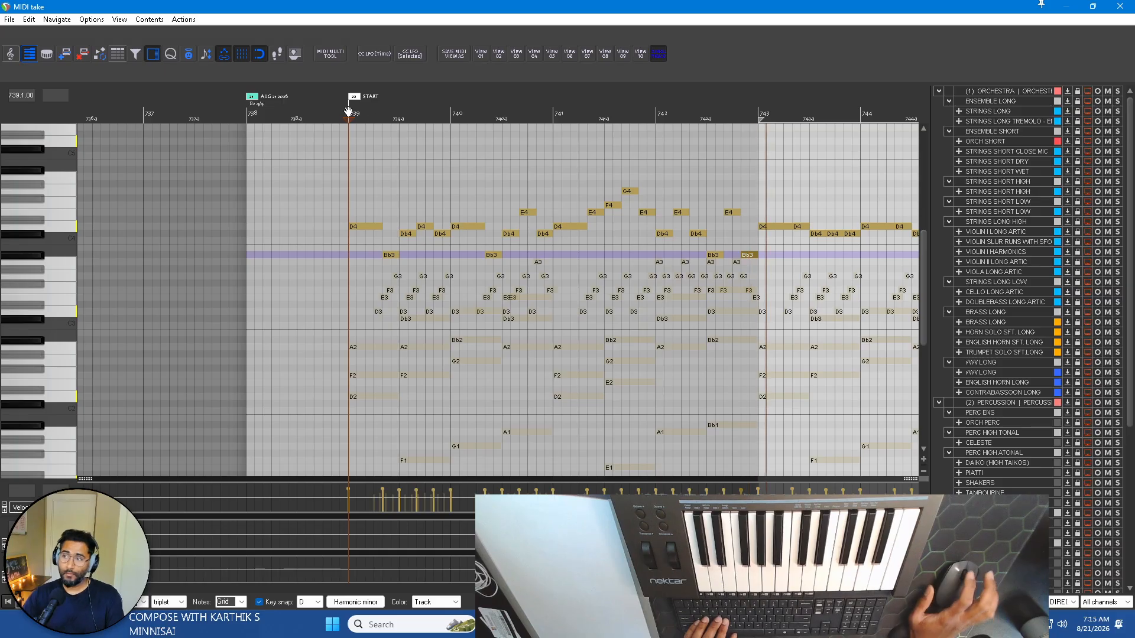
{"action": "scroll", "coordinate": [597, 222], "scroll_direction": "right", "scroll_amount": 2}
{"action": "key", "text": "space"}
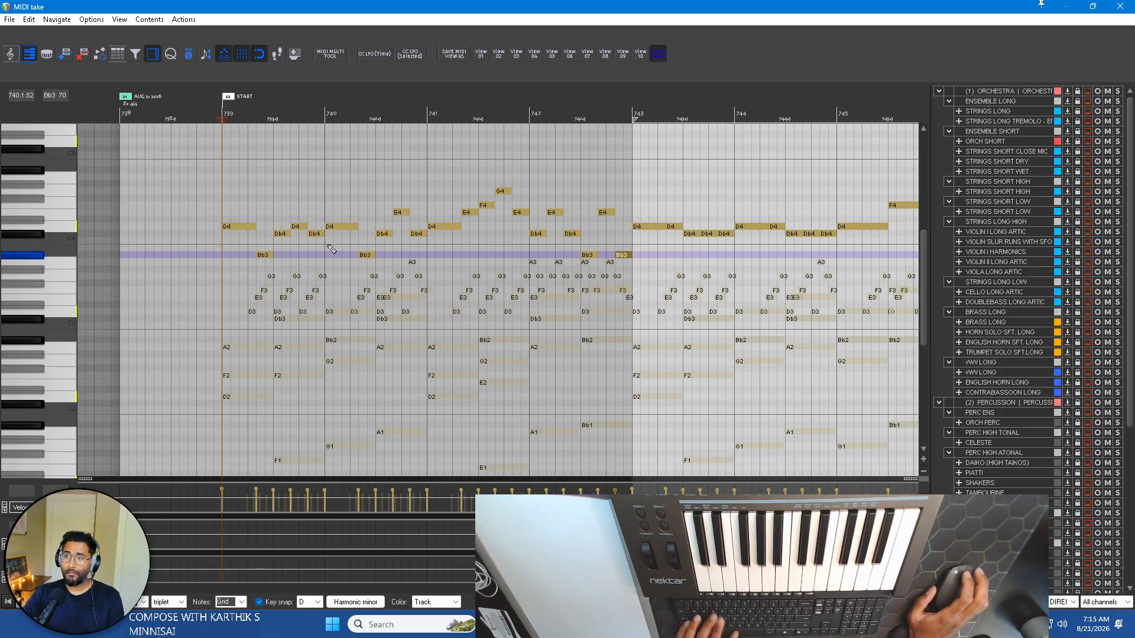
Audition the melody notes of bars 739 and 740 one by one, removing the stray note placed below Bb3.
{"action": "scroll", "coordinate": [756, 219], "scroll_direction": "up", "scroll_amount": 2}
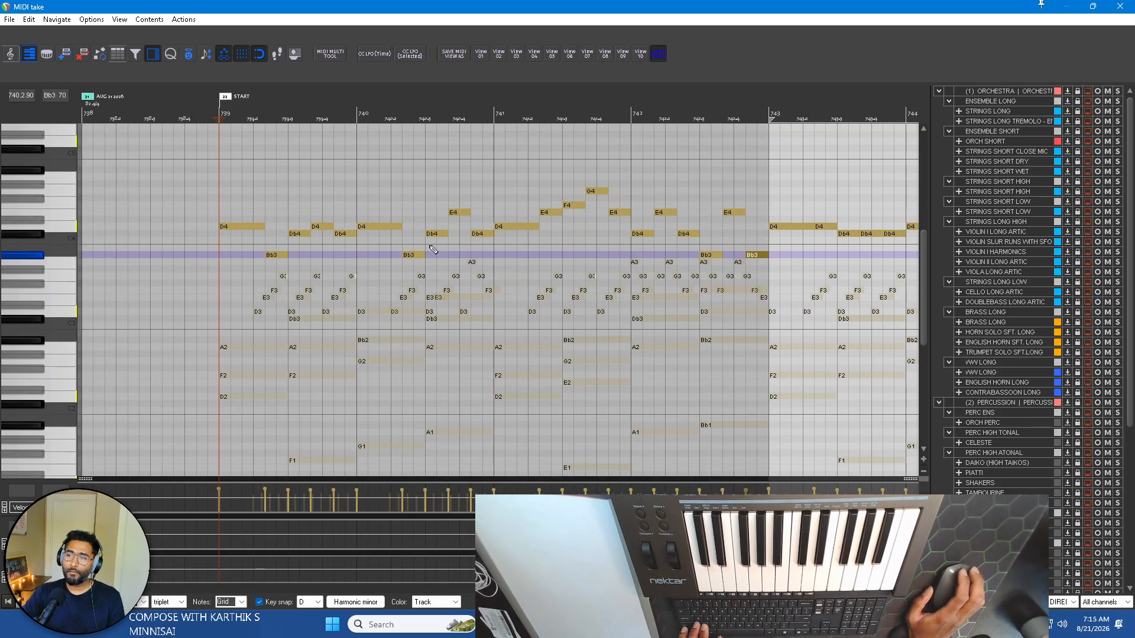
{"action": "left_click", "coordinate": [244, 228]}
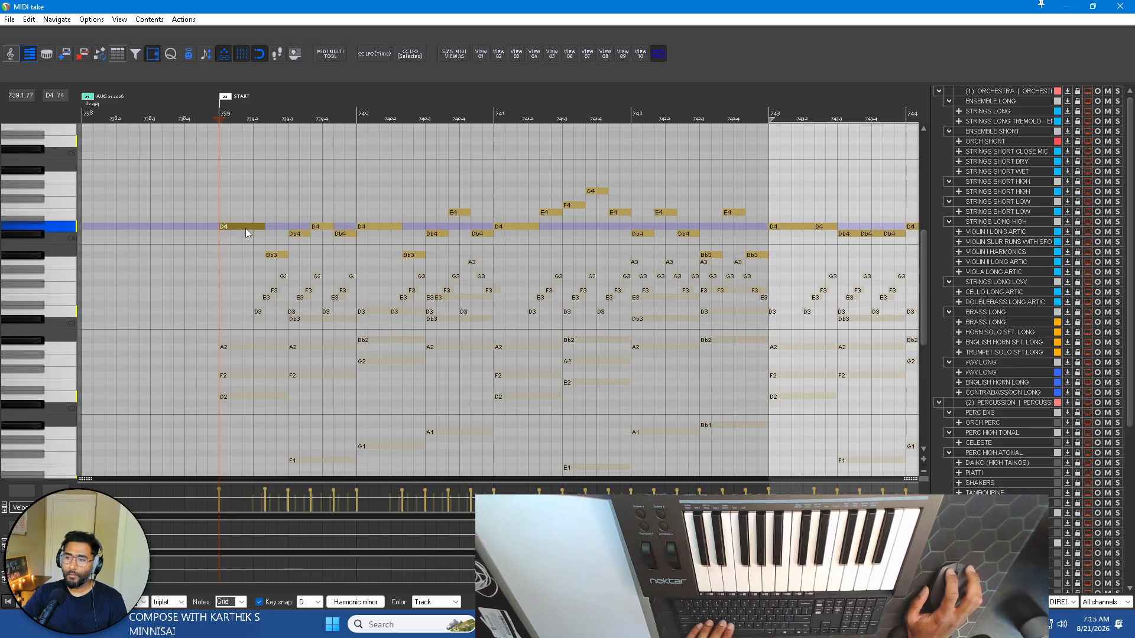
{"action": "left_click", "coordinate": [281, 263]}
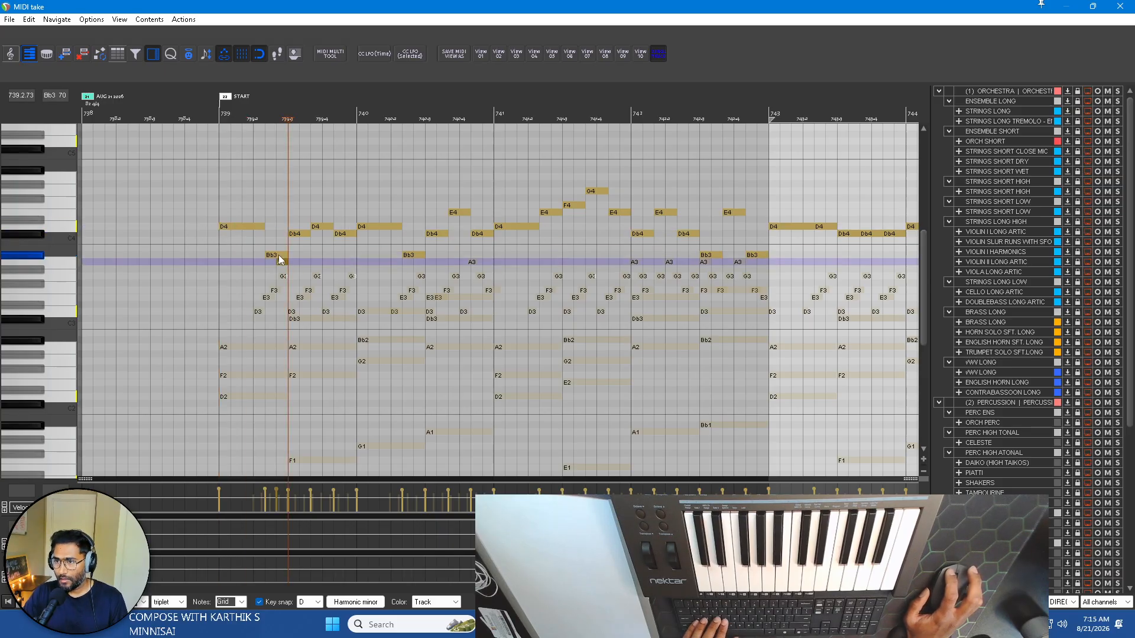
{"action": "double_click", "coordinate": [281, 262]}
{"action": "left_click", "coordinate": [282, 254]}
{"action": "left_click", "coordinate": [299, 233]}
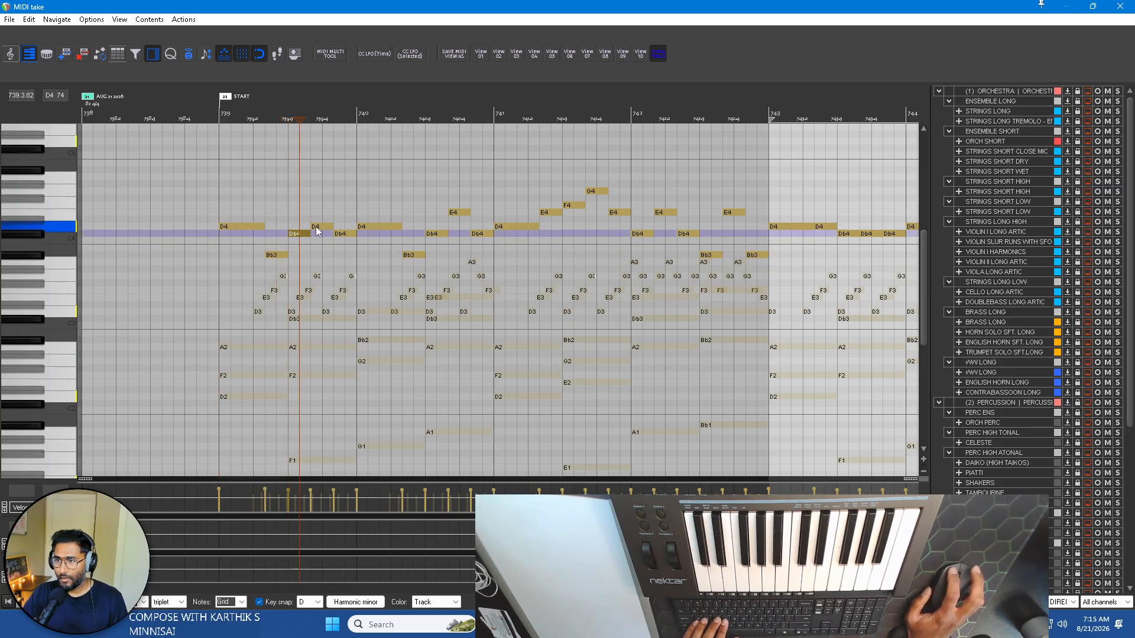
{"action": "left_click", "coordinate": [321, 227]}
{"action": "left_click", "coordinate": [375, 226]}
{"action": "left_click", "coordinate": [416, 255]}
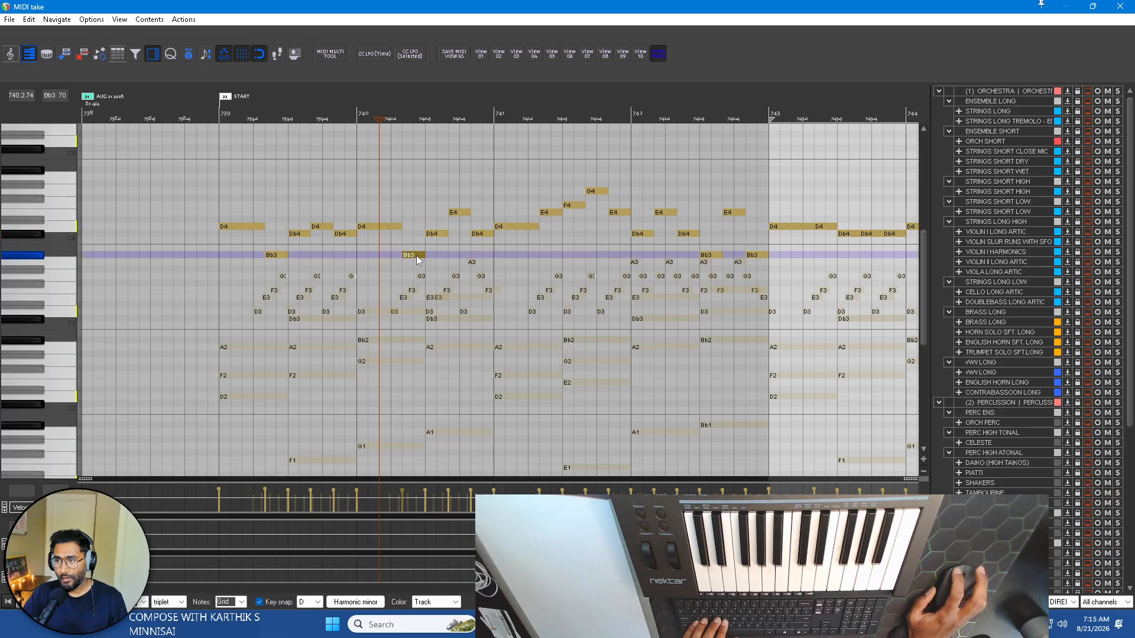
{"action": "left_click", "coordinate": [433, 234]}
{"action": "left_click", "coordinate": [459, 212]}
{"action": "left_click", "coordinate": [483, 234]}
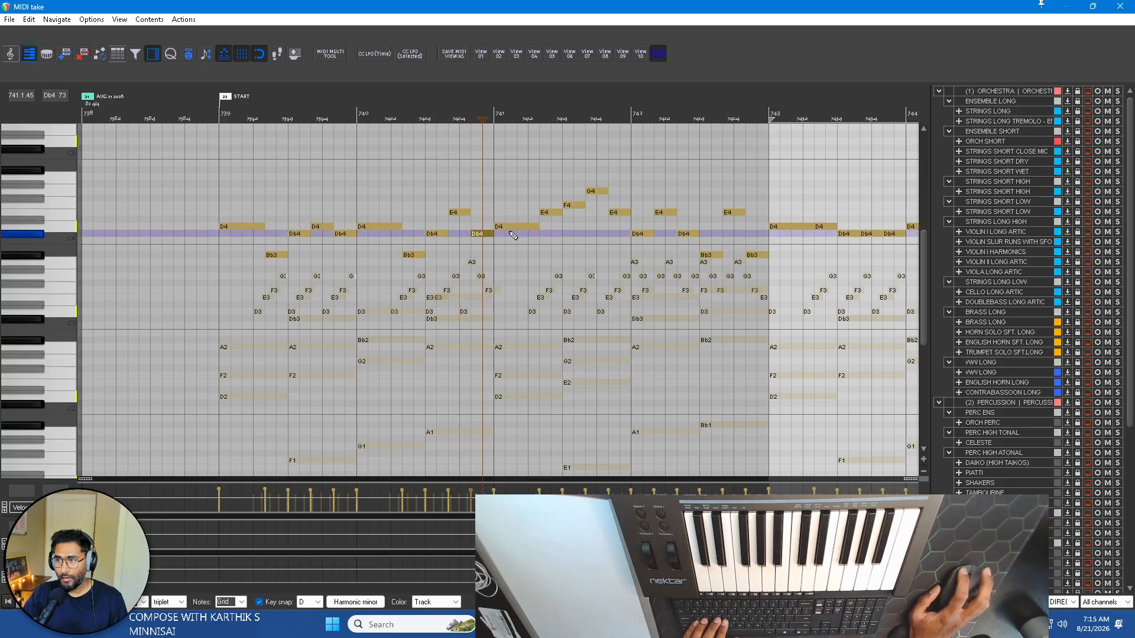
Audition the melody notes of bars 741 and 742 one by one up to the end of the phrase.
{"action": "left_click", "coordinate": [516, 227]}
{"action": "left_click", "coordinate": [555, 211]}
{"action": "left_click", "coordinate": [576, 205]}
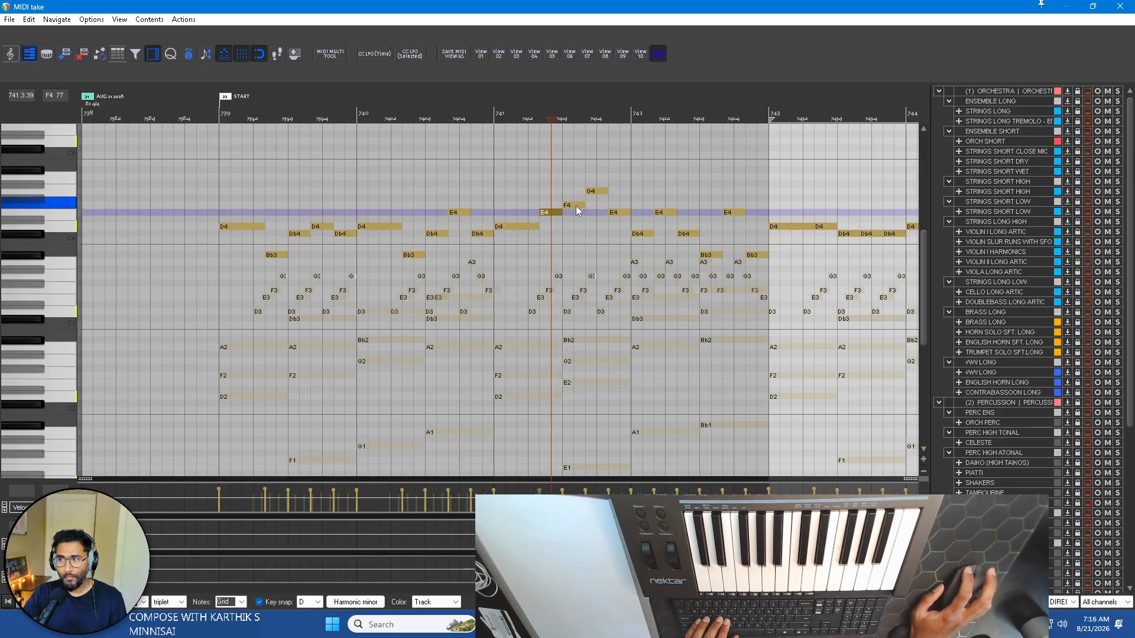
{"action": "left_click", "coordinate": [599, 191]}
{"action": "left_click", "coordinate": [615, 214]}
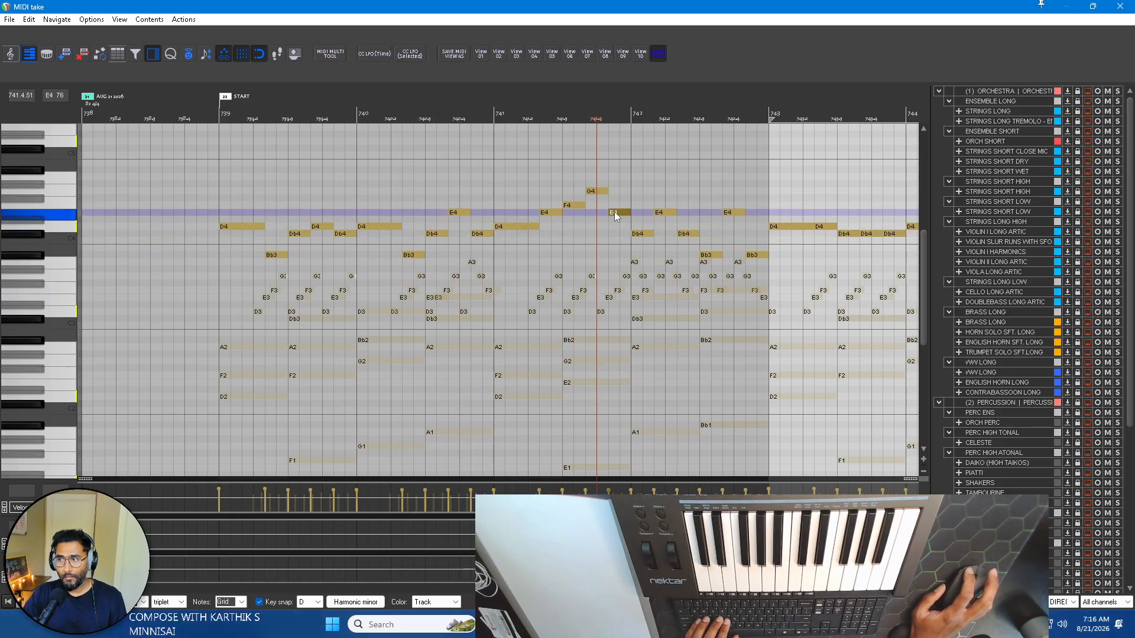
{"action": "left_click", "coordinate": [644, 235]}
{"action": "left_click", "coordinate": [667, 214]}
{"action": "left_click", "coordinate": [689, 236]}
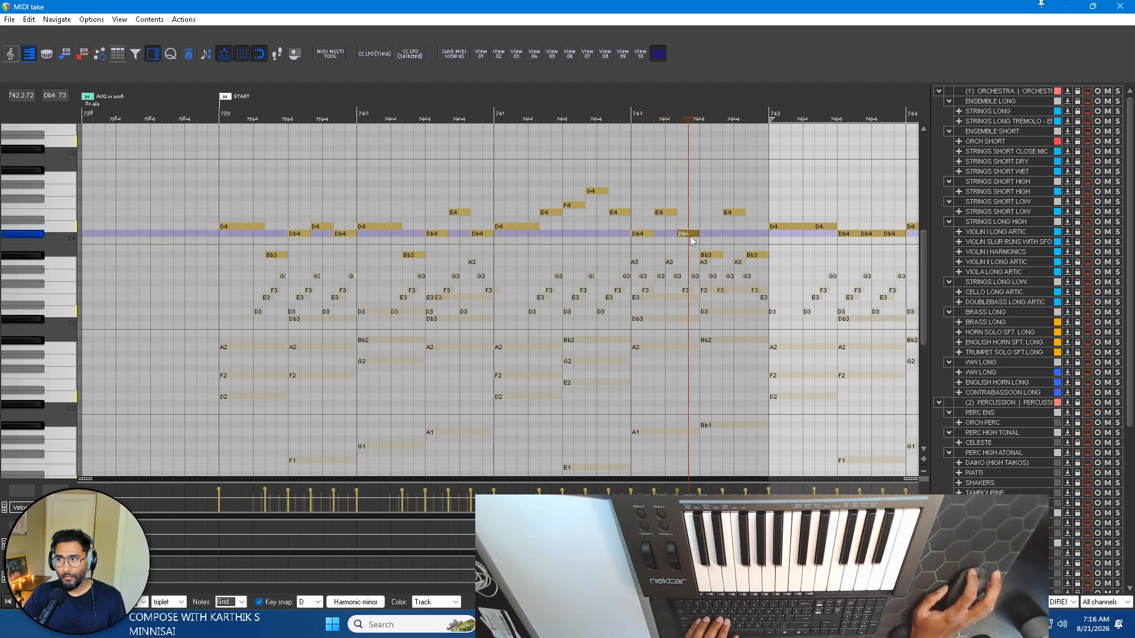
{"action": "left_click", "coordinate": [712, 254]}
{"action": "left_click", "coordinate": [735, 212]}
{"action": "left_click", "coordinate": [758, 255]}
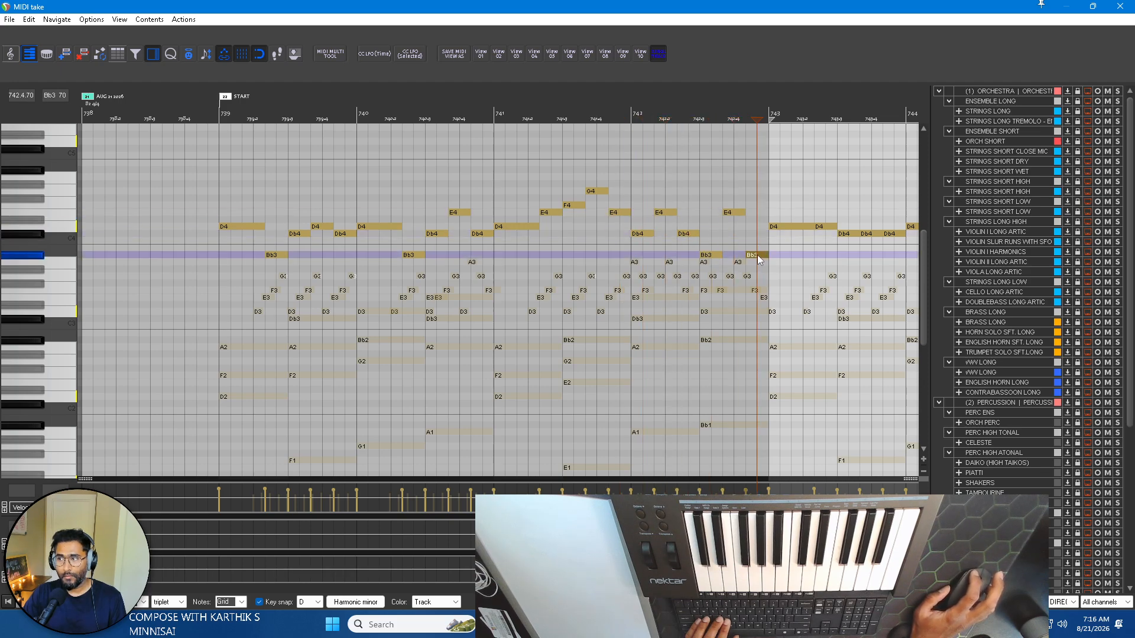
Raise the two outer Db4 notes of the first three-note group in bar 742 to D4.
{"action": "left_click_drag", "start_coordinate": [652, 200], "coordinate": [794, 313]}
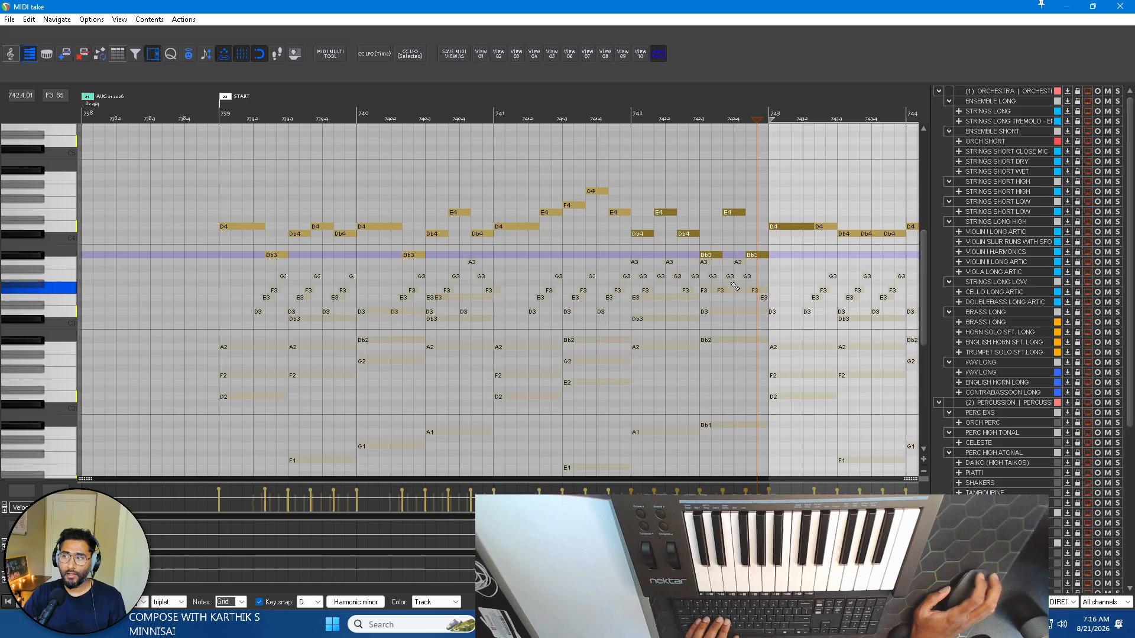
{"action": "left_click", "coordinate": [644, 236]}
{"action": "key", "text": "Left"}
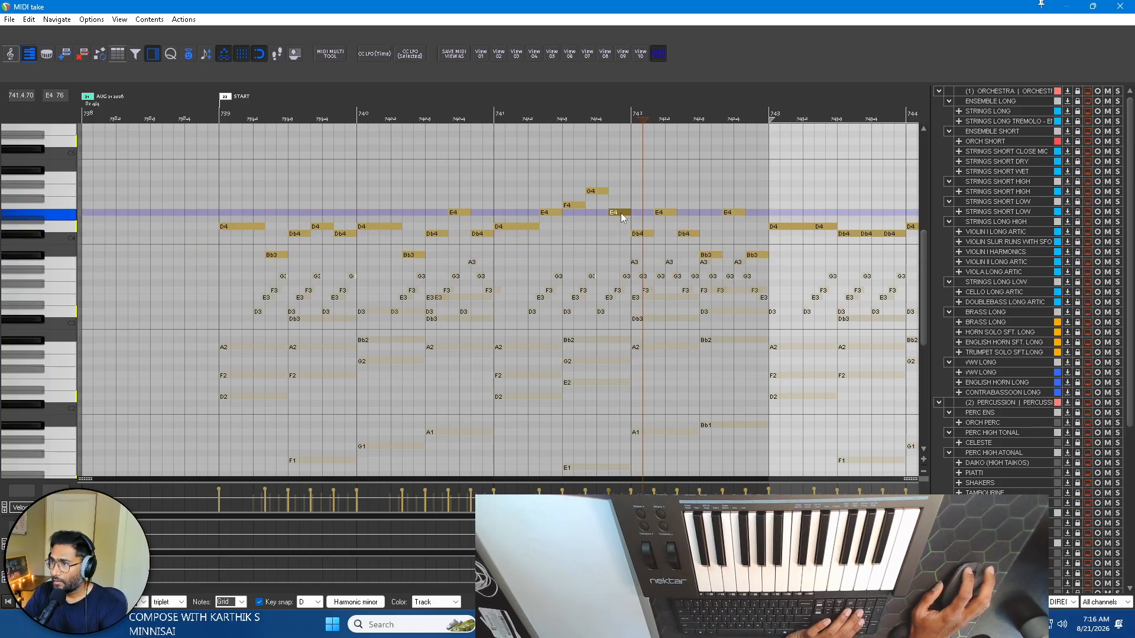
{"action": "left_click", "coordinate": [641, 235]}
{"action": "key", "text": "Up"}
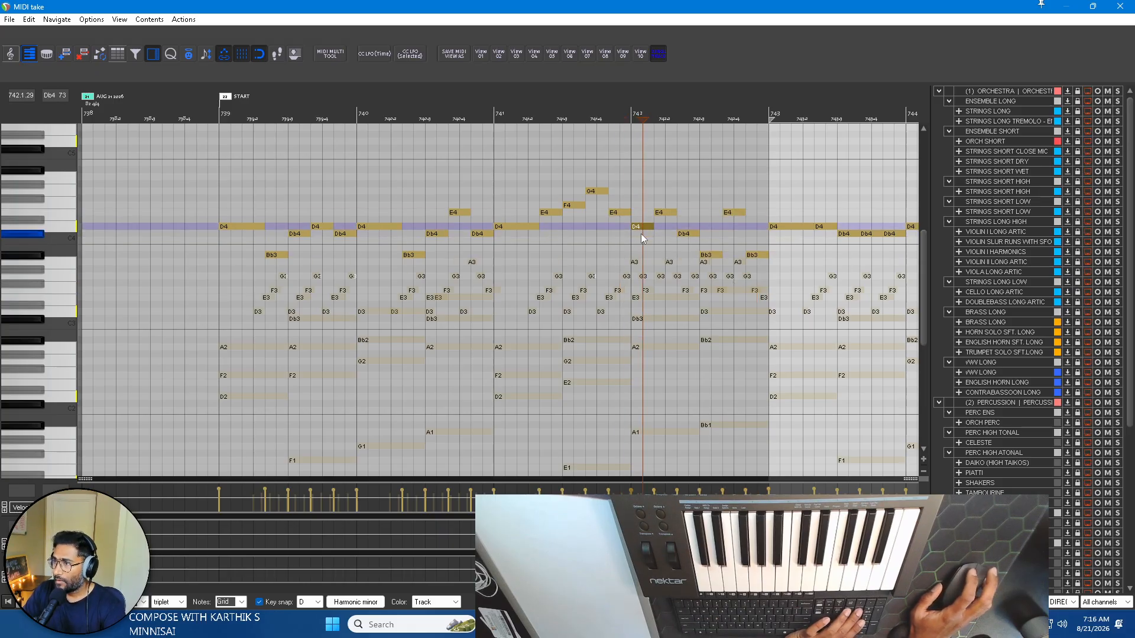
{"action": "key", "text": "Up"}
{"action": "key", "text": "Down"}
{"action": "left_click", "coordinate": [670, 214]}
{"action": "left_click", "coordinate": [684, 234]}
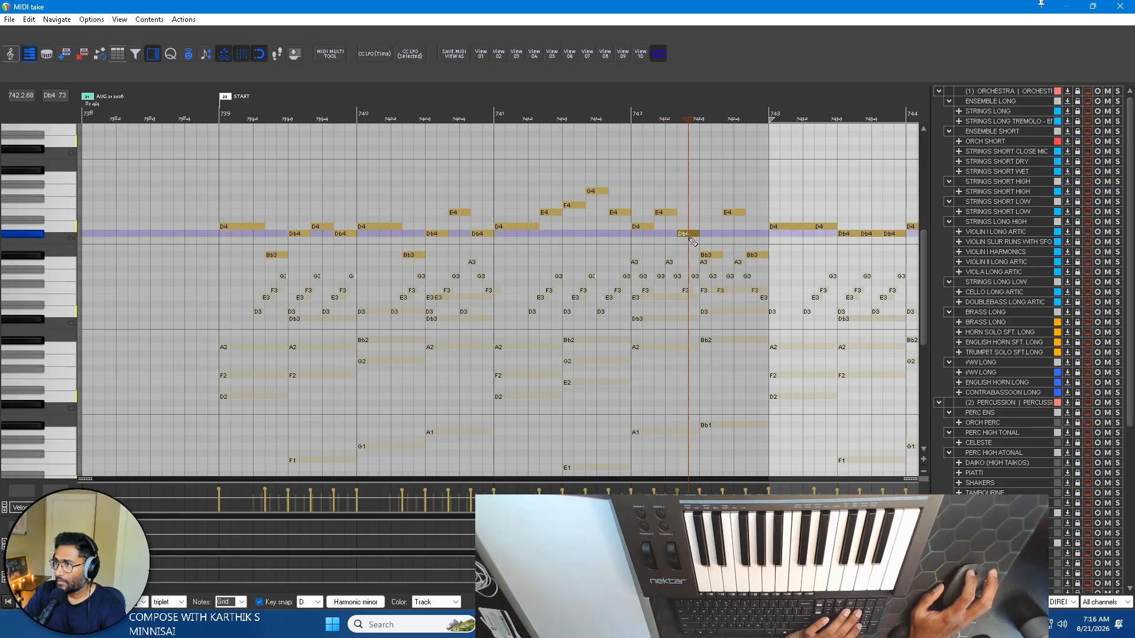
{"action": "key", "text": "Up"}
Raise the two outer Bb3 notes of the second three-note group in bar 742 to Db4.
{"action": "left_click", "coordinate": [716, 254]}
{"action": "key", "text": "Up"}
{"action": "key", "text": "Up"}
{"action": "key", "text": "Up"}
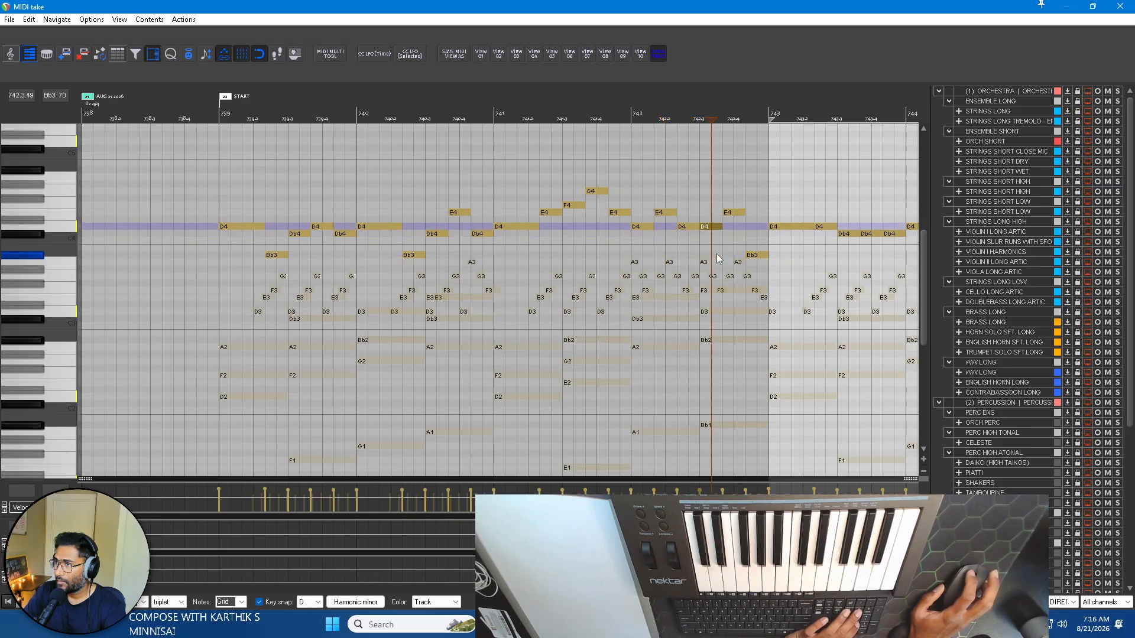
{"action": "left_click", "coordinate": [737, 212]}
{"action": "left_click", "coordinate": [758, 255]}
{"action": "key", "text": "Up"}
{"action": "key", "text": "Up"}
{"action": "key", "text": "Up"}
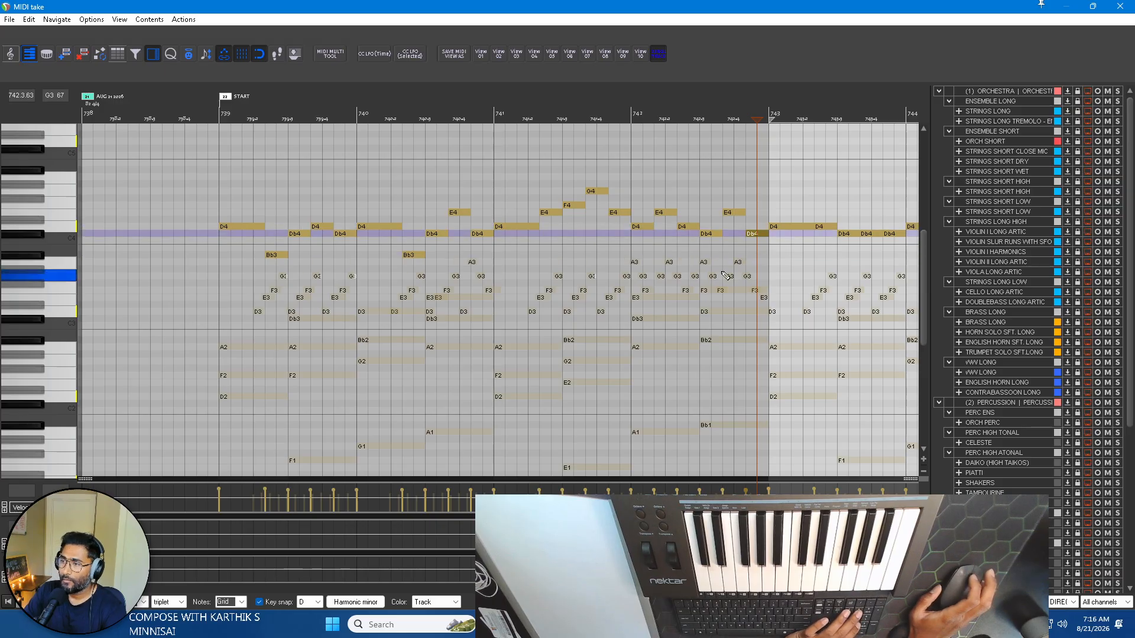
Review the melody from bar 739 onward and audition individual notes in bars 740 and 741.
{"action": "scroll", "coordinate": [725, 276], "scroll_direction": "down", "scroll_amount": 3}
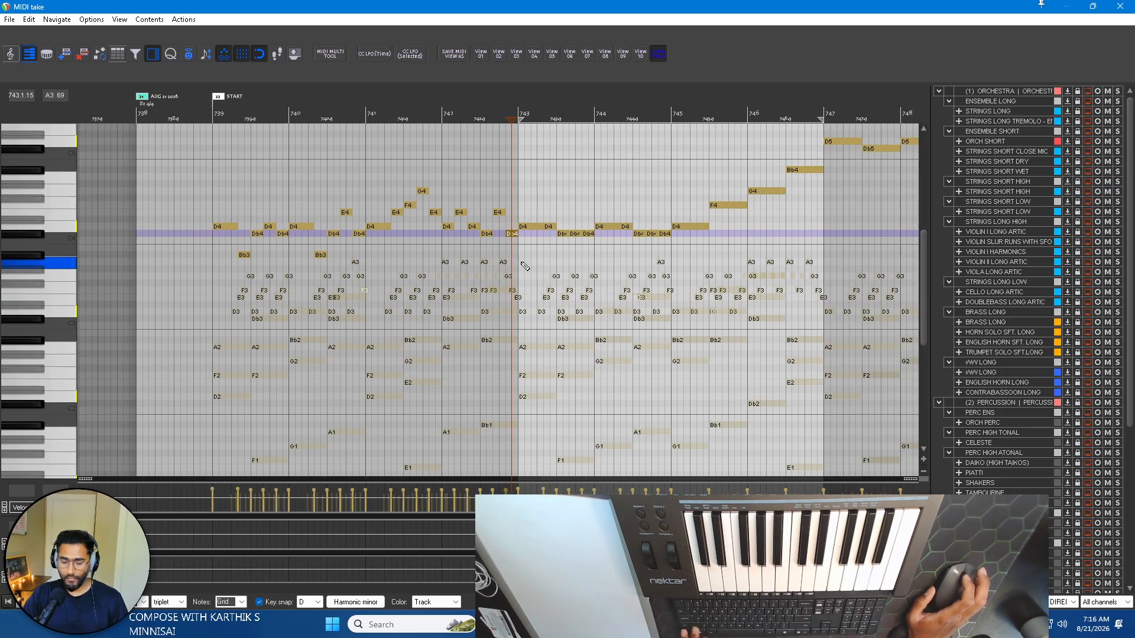
{"action": "scroll", "coordinate": [524, 266], "scroll_direction": "up", "scroll_amount": 2}
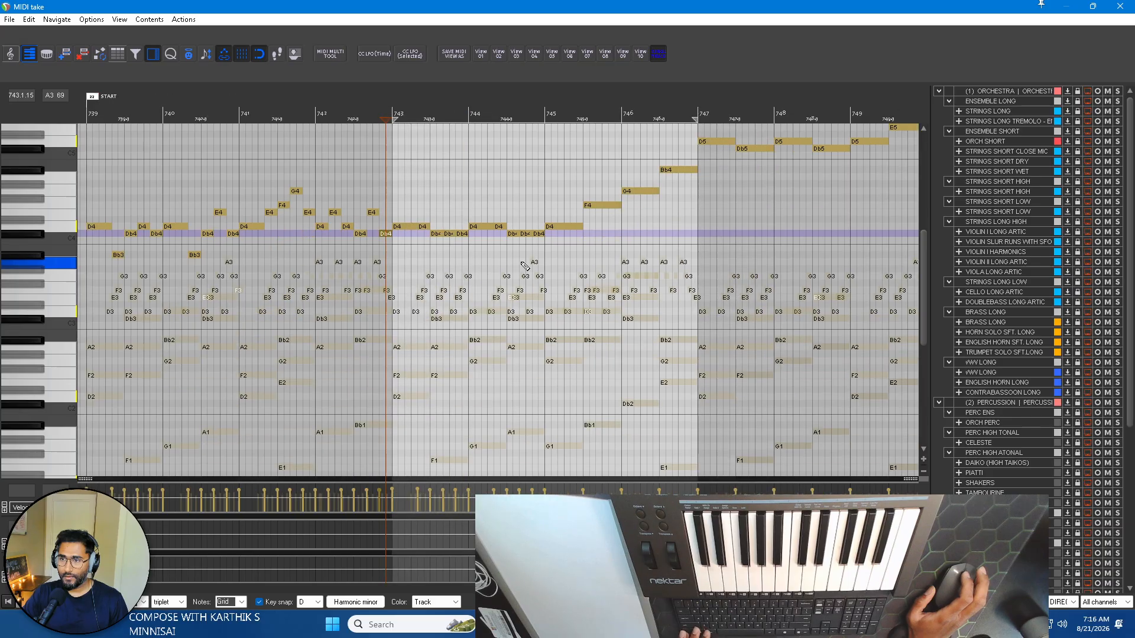
{"action": "scroll", "coordinate": [496, 266], "scroll_direction": "up", "scroll_amount": 2}
{"action": "scroll", "coordinate": [488, 266], "scroll_direction": "left", "scroll_amount": 2}
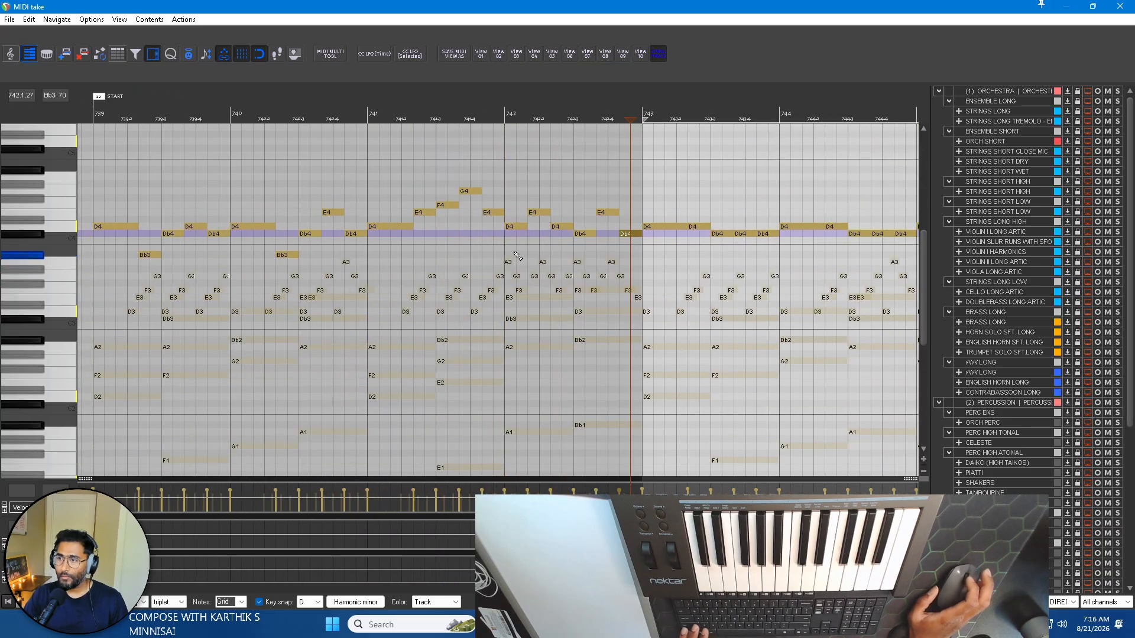
{"action": "scroll", "coordinate": [426, 248], "scroll_direction": "left", "scroll_amount": 4}
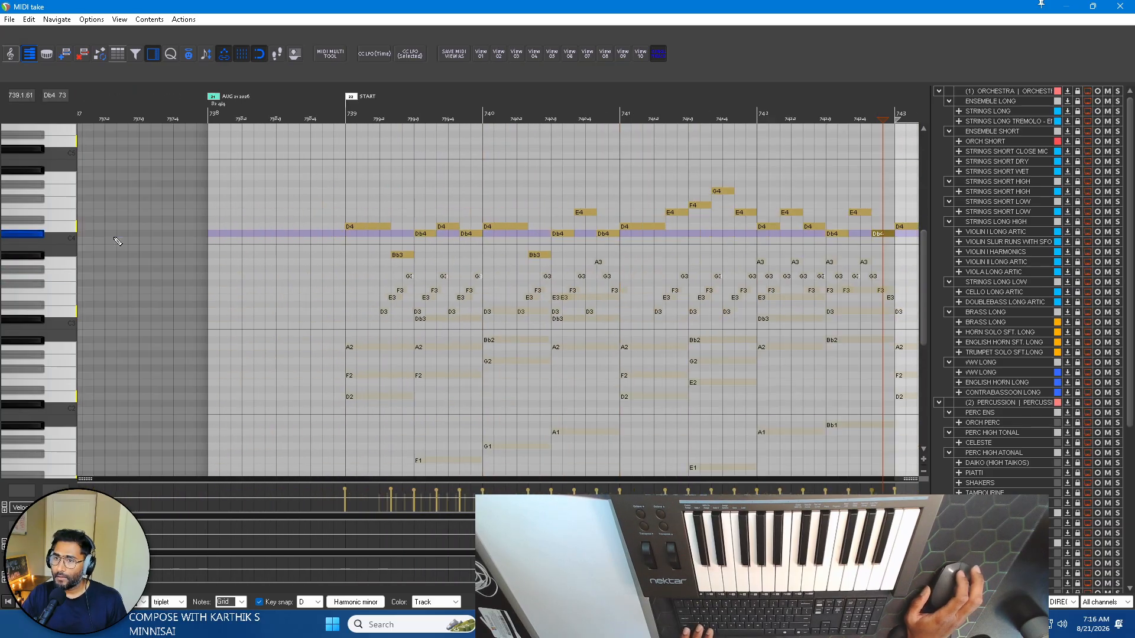
{"action": "scroll", "coordinate": [441, 235], "scroll_direction": "right", "scroll_amount": 2}
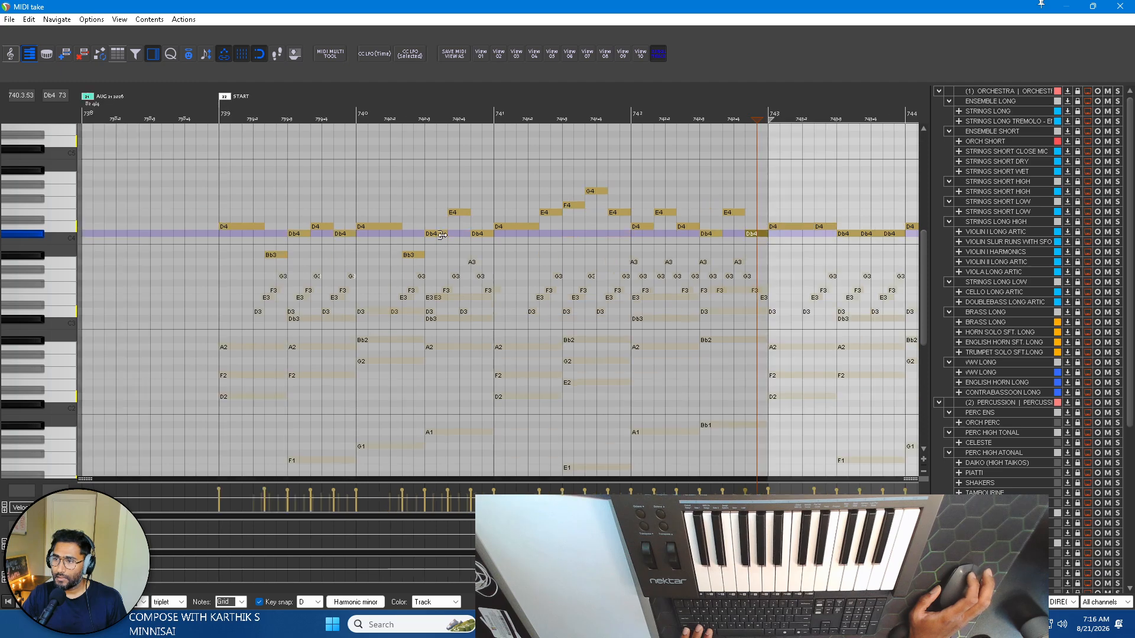
{"action": "left_click", "coordinate": [376, 226]}
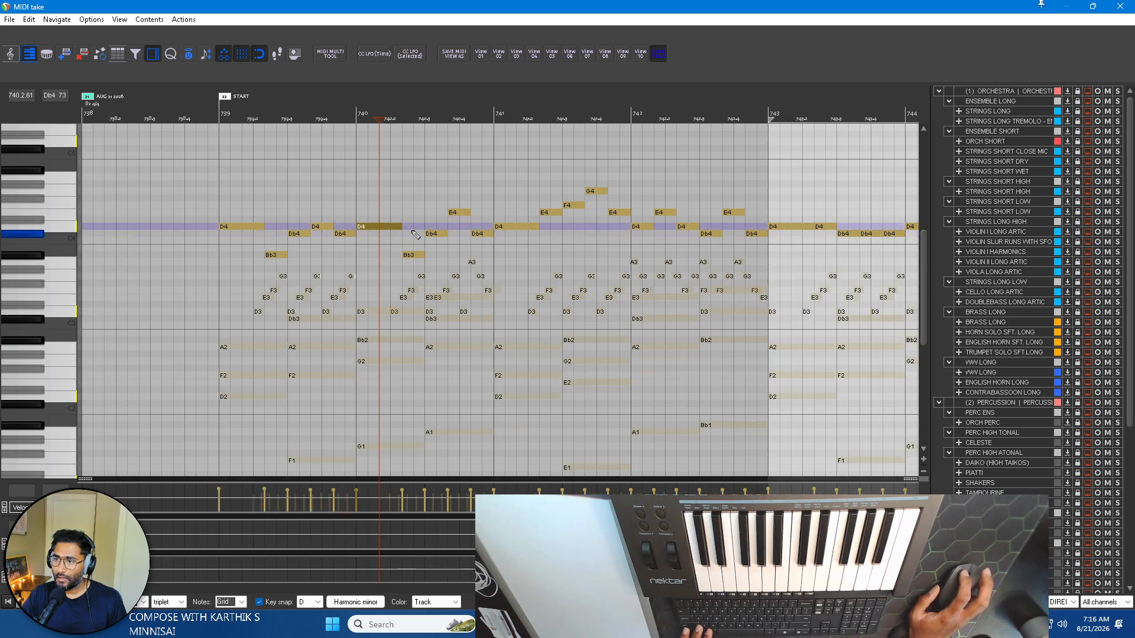
{"action": "left_click", "coordinate": [439, 233]}
{"action": "left_click", "coordinate": [482, 232]}
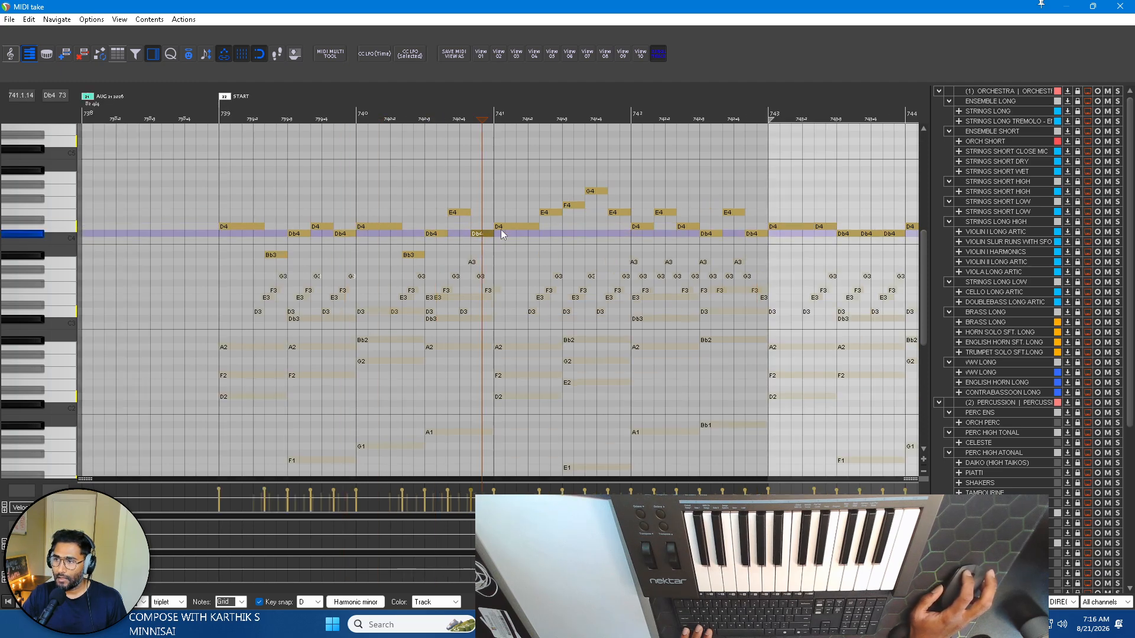
{"action": "left_click", "coordinate": [517, 228]}
{"action": "left_click", "coordinate": [578, 205]}
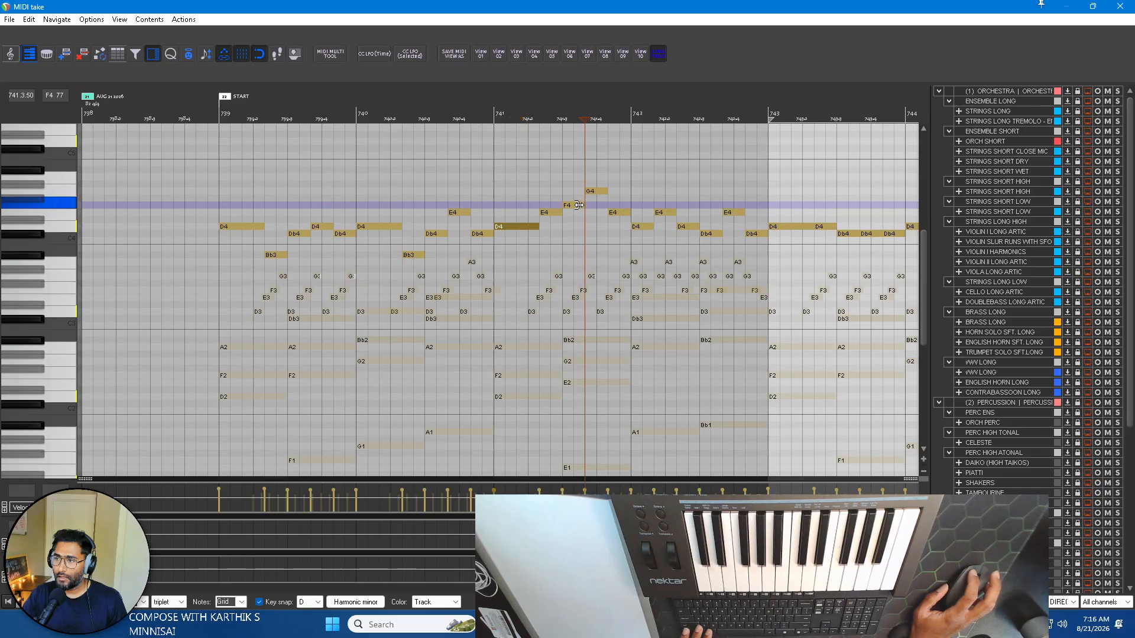
{"action": "left_click", "coordinate": [602, 192]}
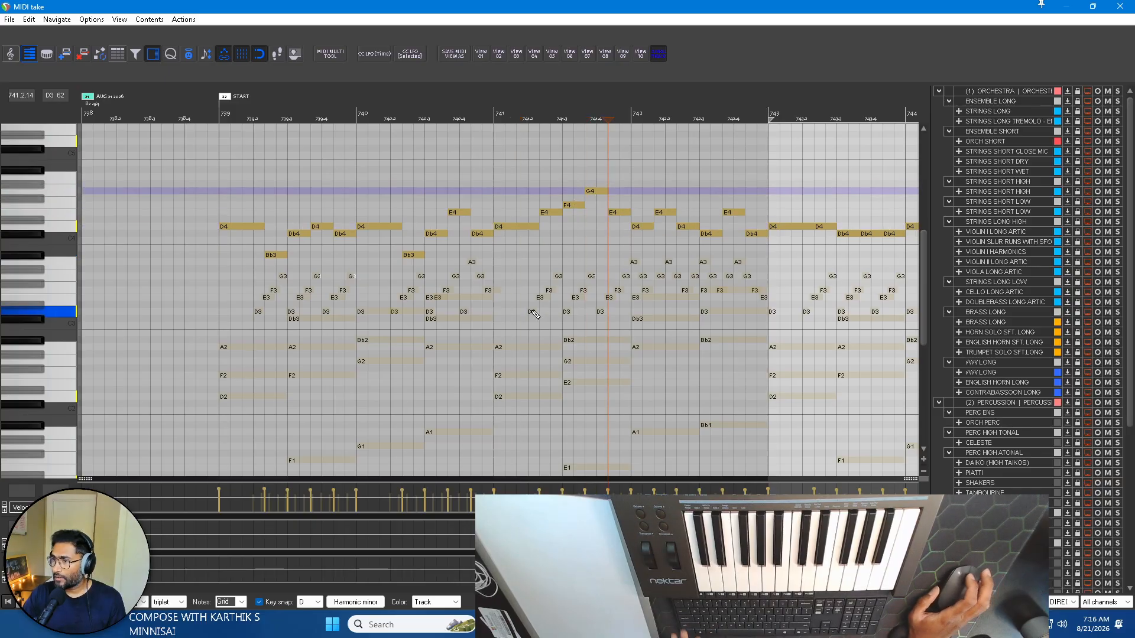
Audition the first two melody notes of bar 741 and play the piano parts from the start of that bar.
{"action": "left_click", "coordinate": [512, 226]}
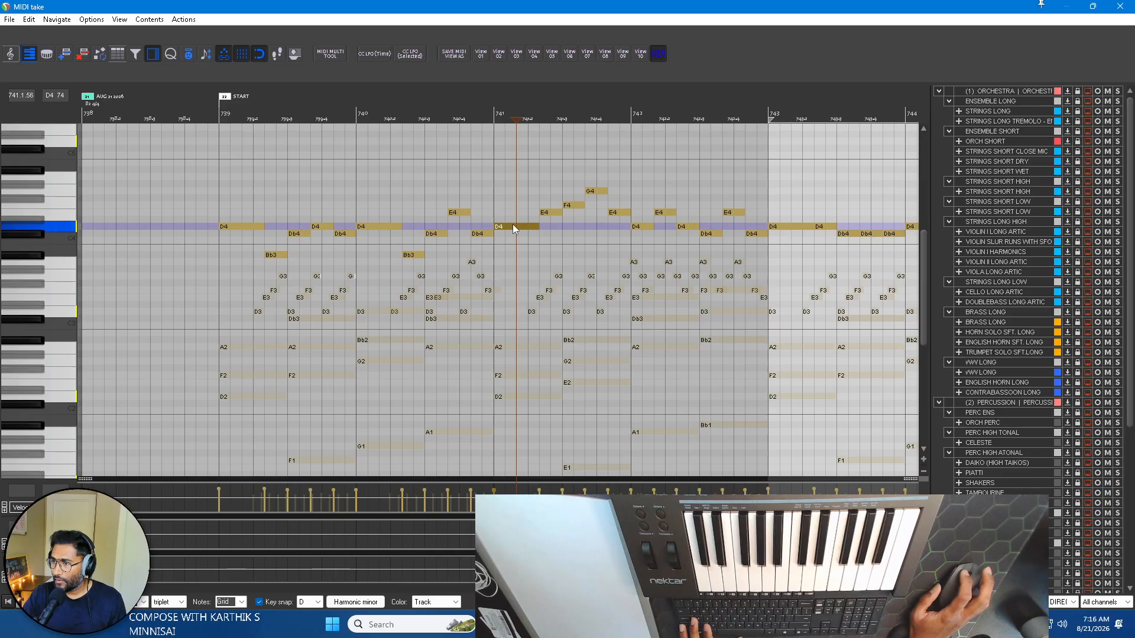
{"action": "scroll", "coordinate": [453, 236], "scroll_direction": "right", "scroll_amount": 3}
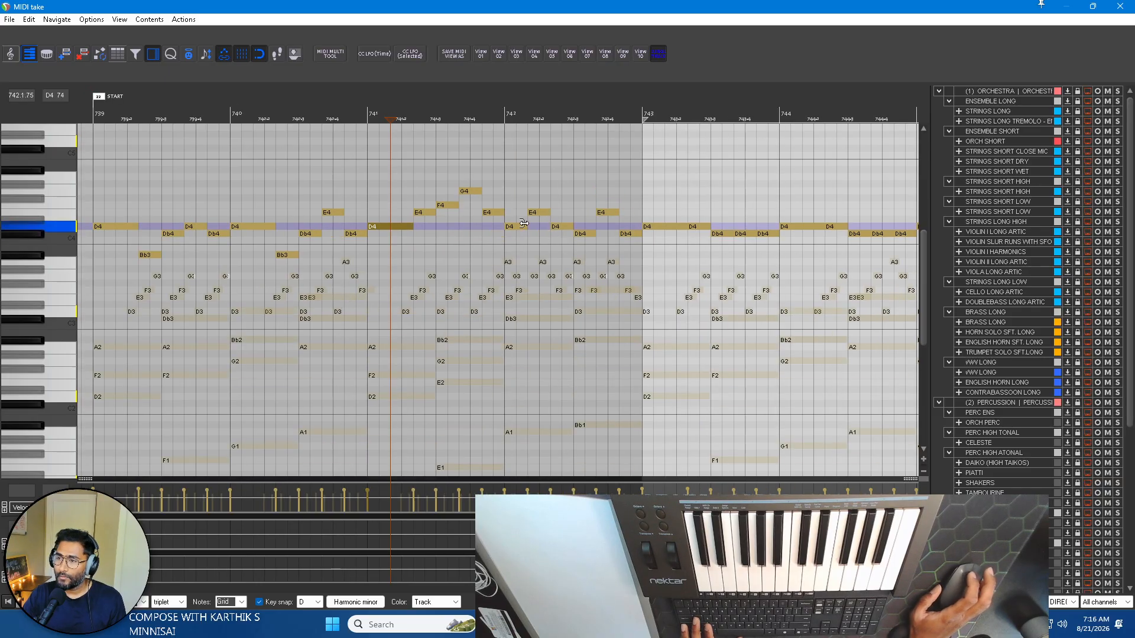
{"action": "left_click", "coordinate": [430, 213]}
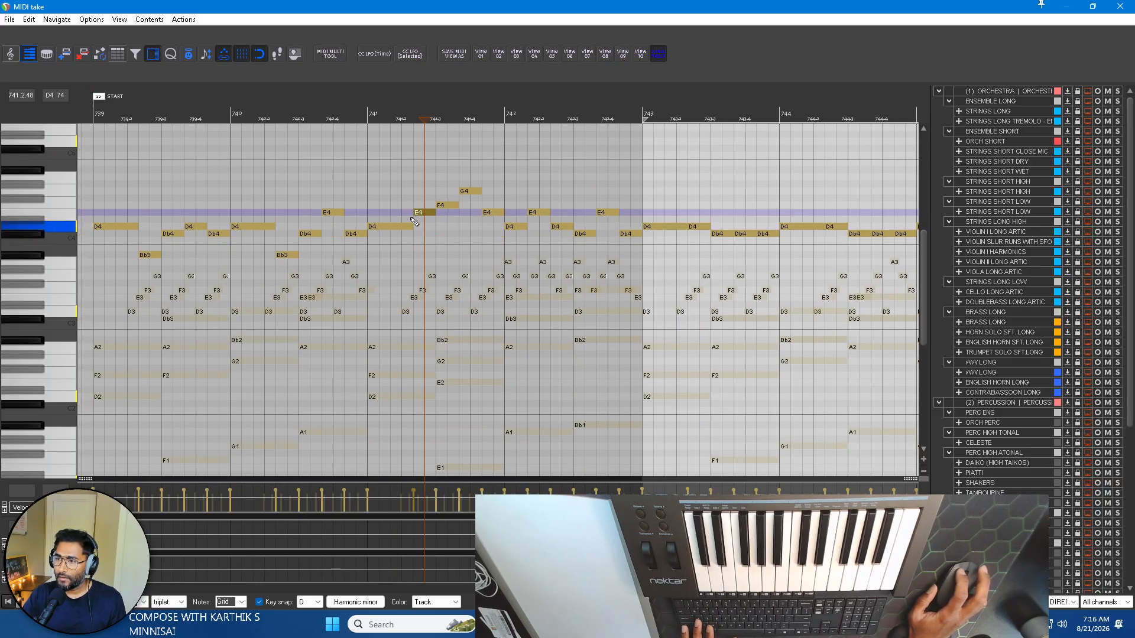
{"action": "left_click", "coordinate": [362, 107]}
{"action": "key", "text": "space"}
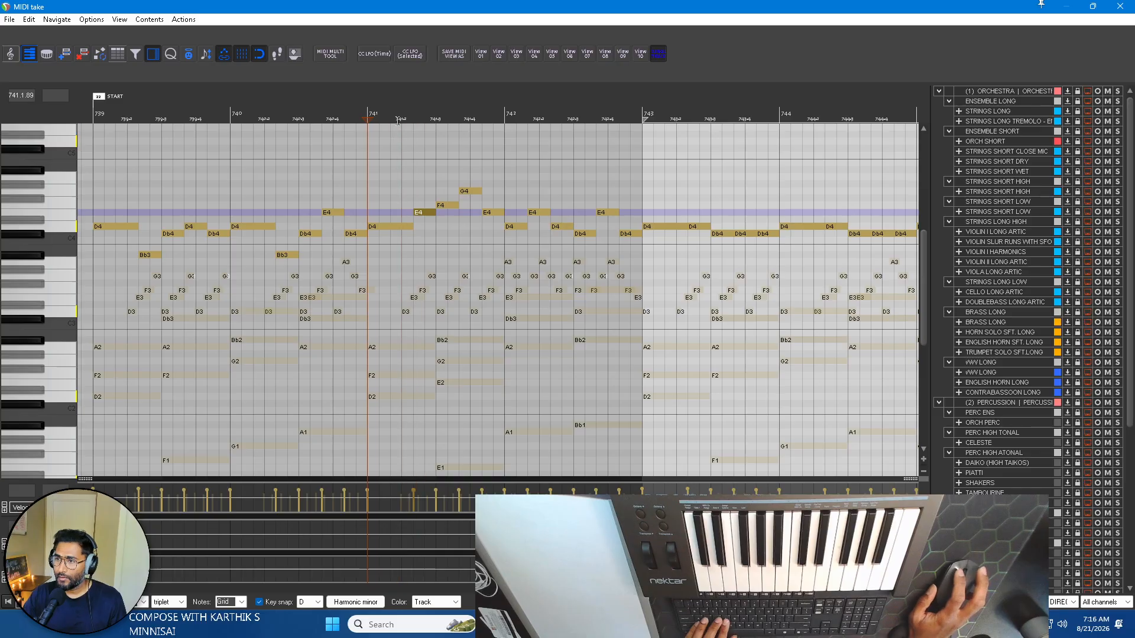
{"action": "key", "text": "space"}
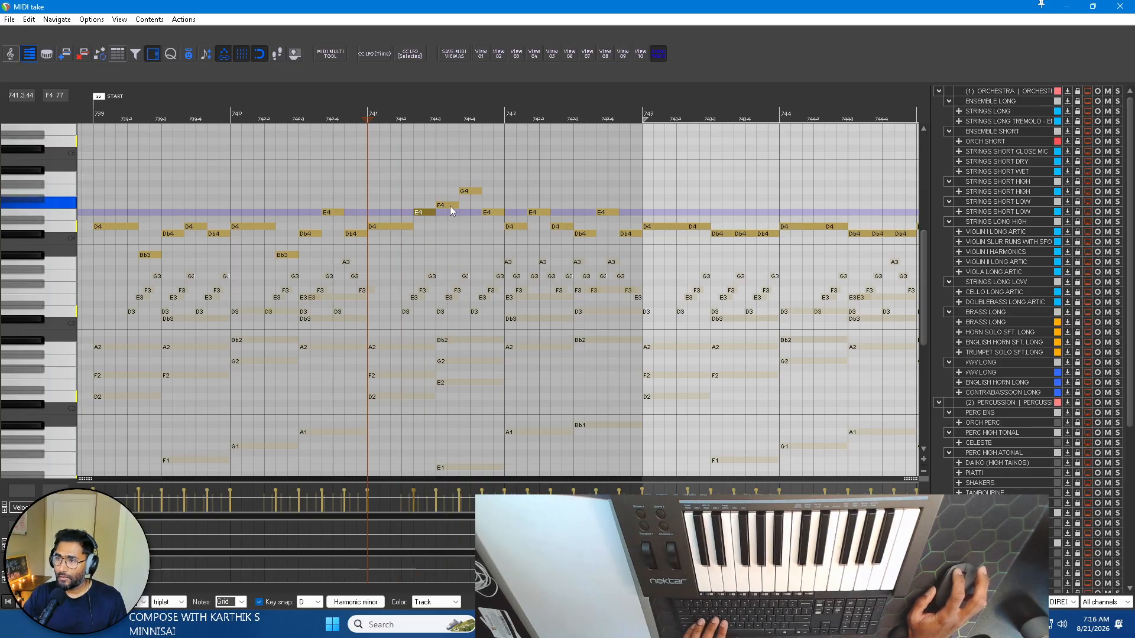
In bar 741, lower the F4 to E4, the G4 to F4 and the E4 before them to Db4.
{"action": "left_click", "coordinate": [450, 206]}
{"action": "key", "text": "Down"}
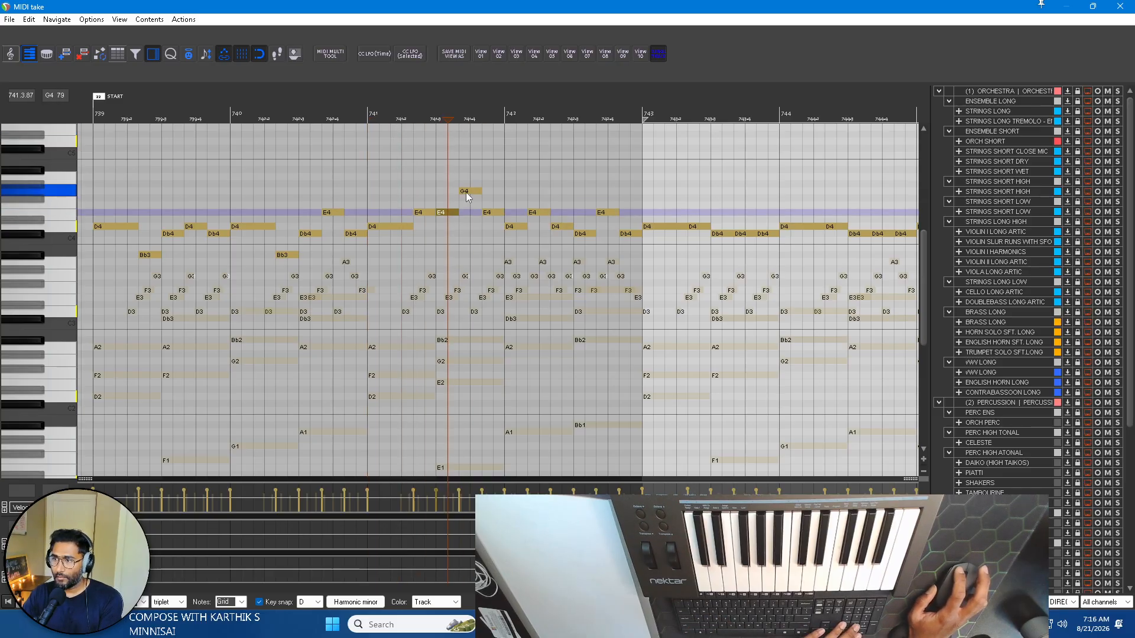
{"action": "left_click", "coordinate": [466, 192]}
{"action": "key", "text": "Down"}
{"action": "left_click", "coordinate": [430, 227]}
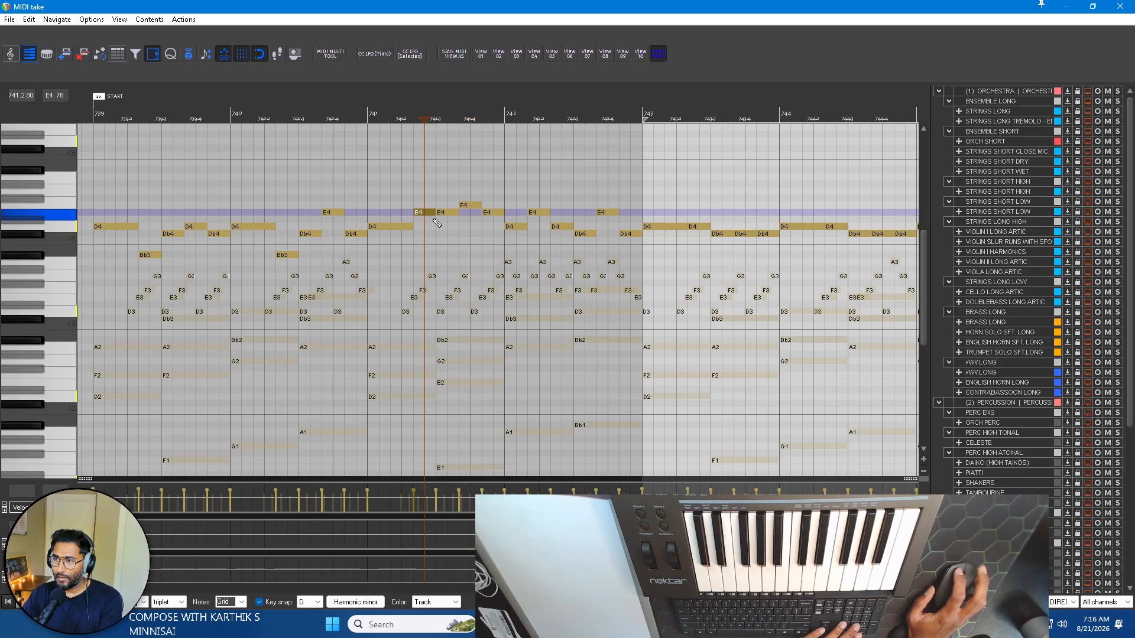
{"action": "key", "text": "Down"}
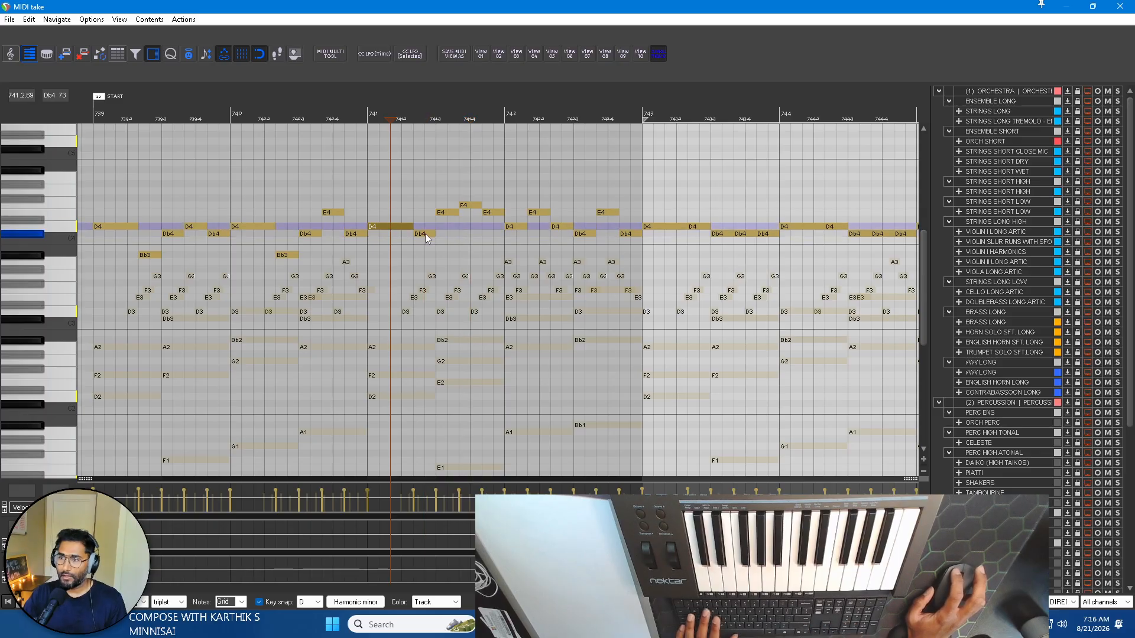
Audition the last three melody notes of bar 741 and play the revised phrase from the start of the bar.
{"action": "left_click", "coordinate": [443, 214]}
{"action": "left_click", "coordinate": [476, 206]}
{"action": "left_click", "coordinate": [491, 211]}
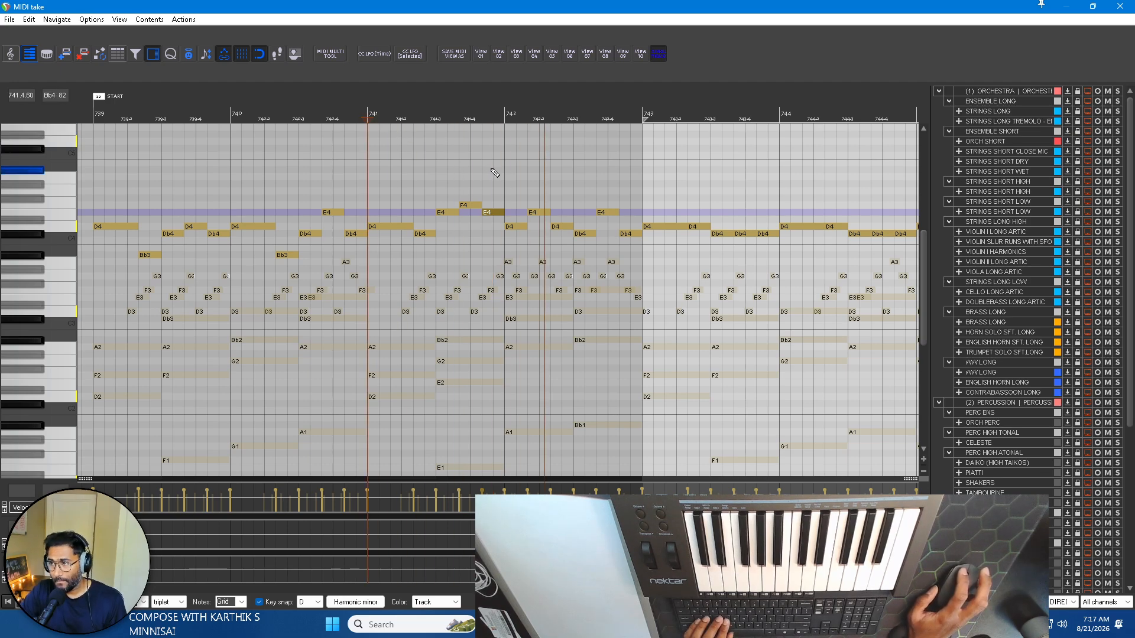
{"action": "key", "text": "space"}
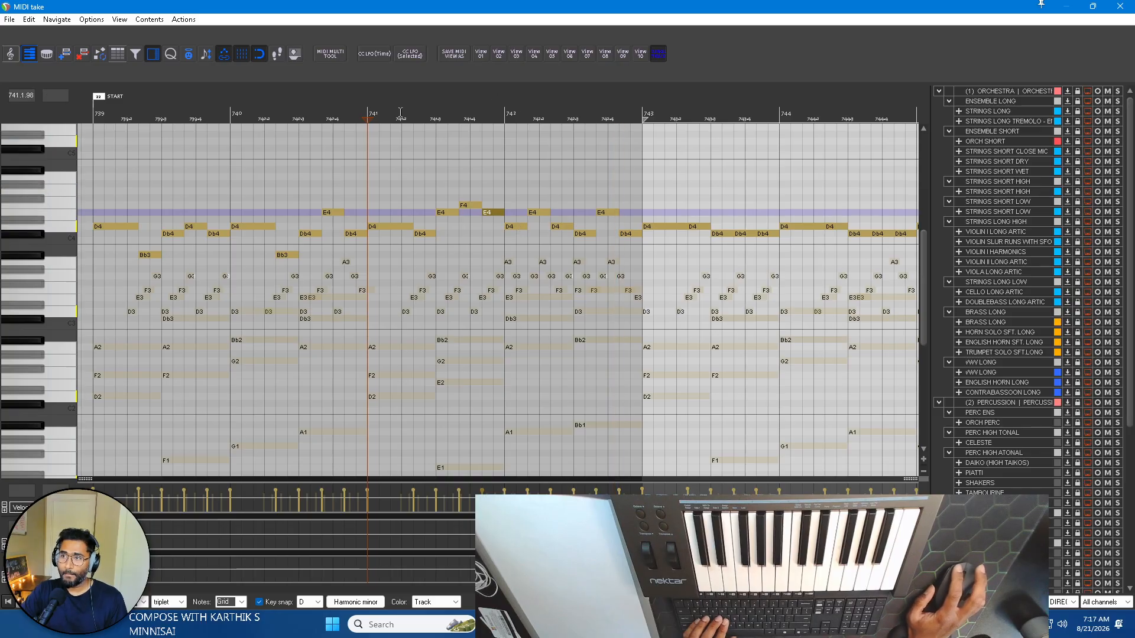
Play the revised phrase from bar 739, and in bar 743 lower the second D4 to Bb3 and raise the middle Db4 to D4.
{"action": "scroll", "coordinate": [408, 145], "scroll_direction": "down", "scroll_amount": 2}
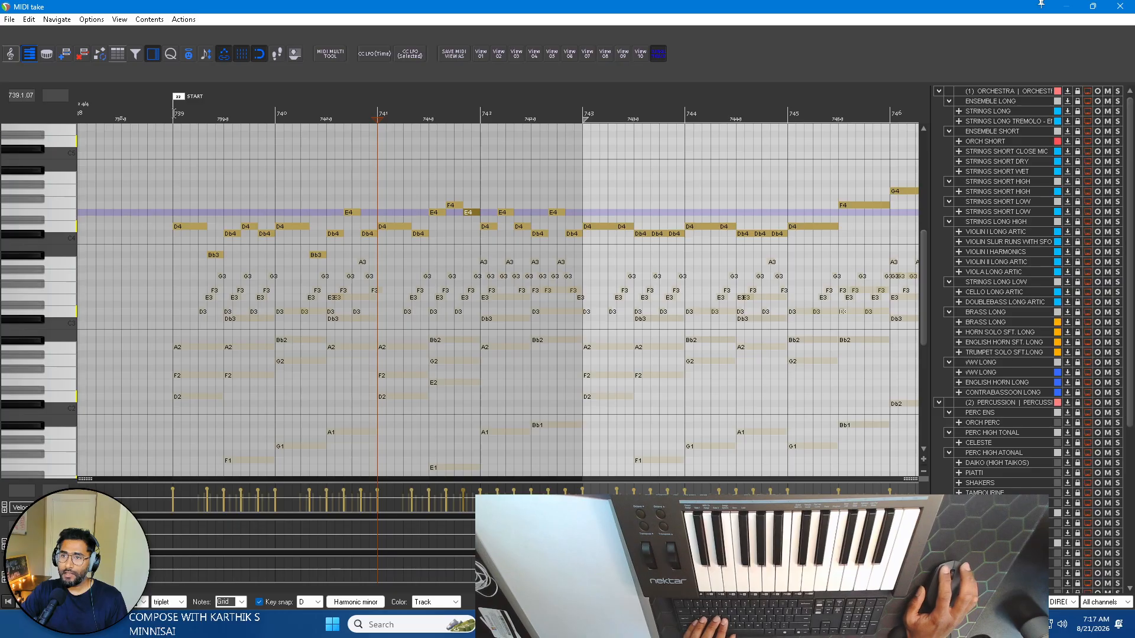
{"action": "key", "text": "space"}
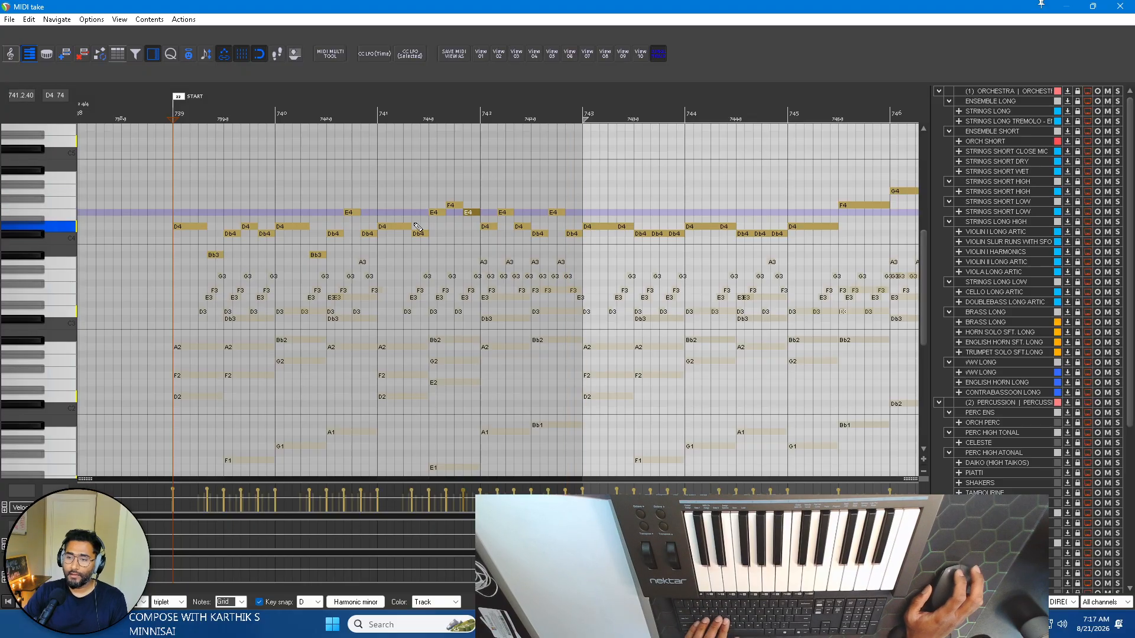
{"action": "left_click", "coordinate": [619, 227]}
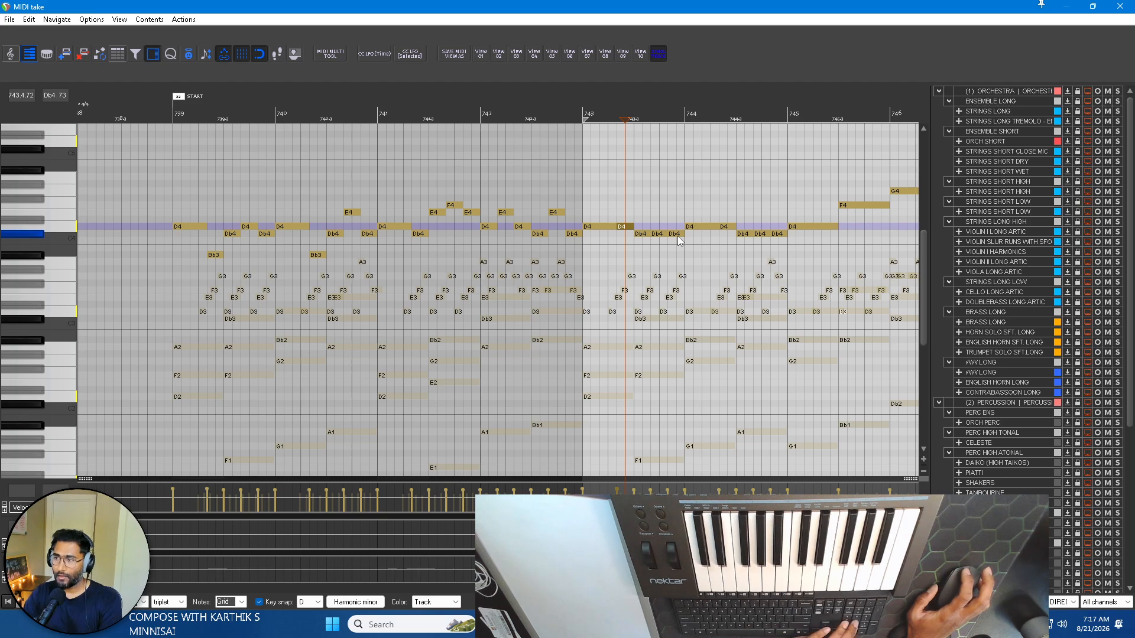
{"action": "key", "text": "Down"}
{"action": "key", "text": "Down"}
{"action": "key", "text": "Down"}
{"action": "key", "text": "Down"}
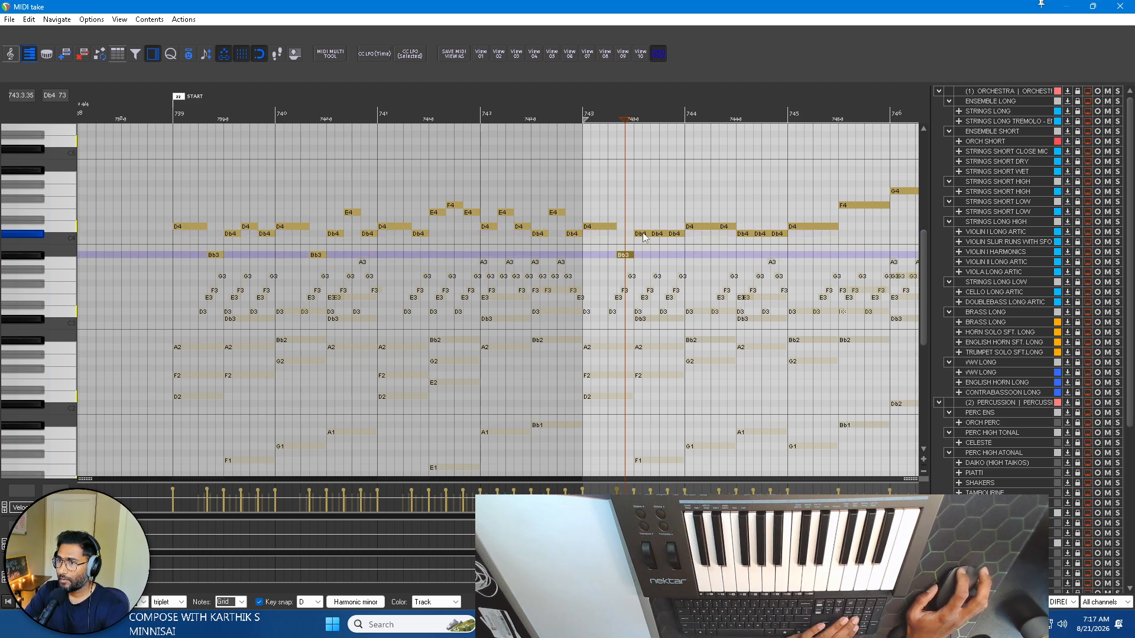
{"action": "left_click", "coordinate": [659, 235]}
{"action": "key", "text": "Up"}
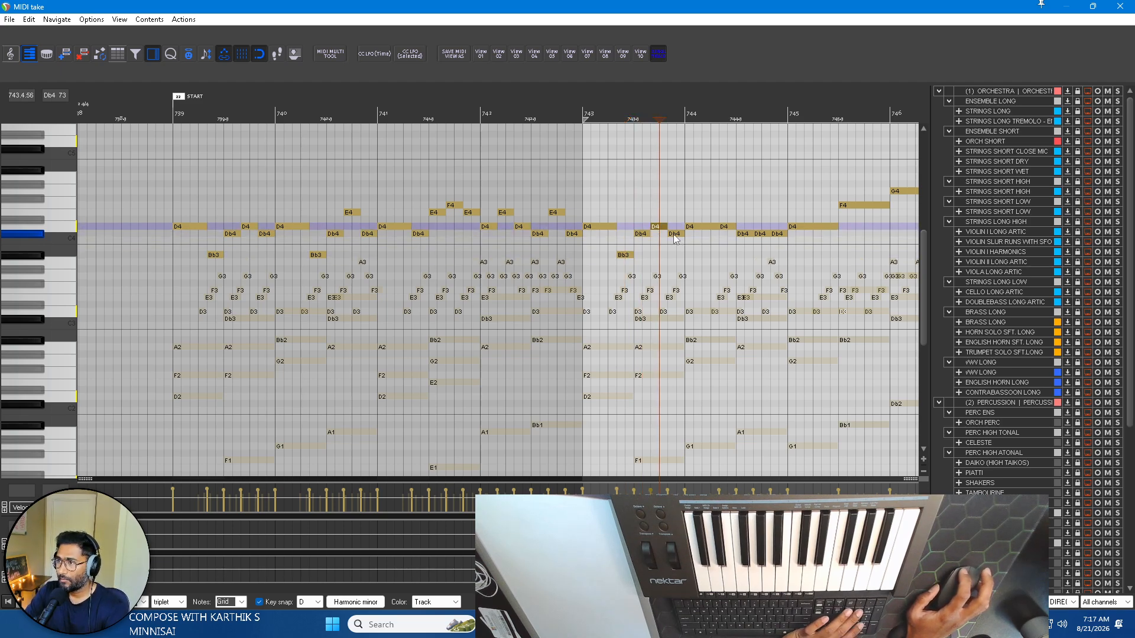
{"action": "left_click", "coordinate": [674, 235]}
In bar 744, lower the second D4 to Bb3 and raise the middle one of the three Db4 notes to E4.
{"action": "left_click", "coordinate": [728, 227]}
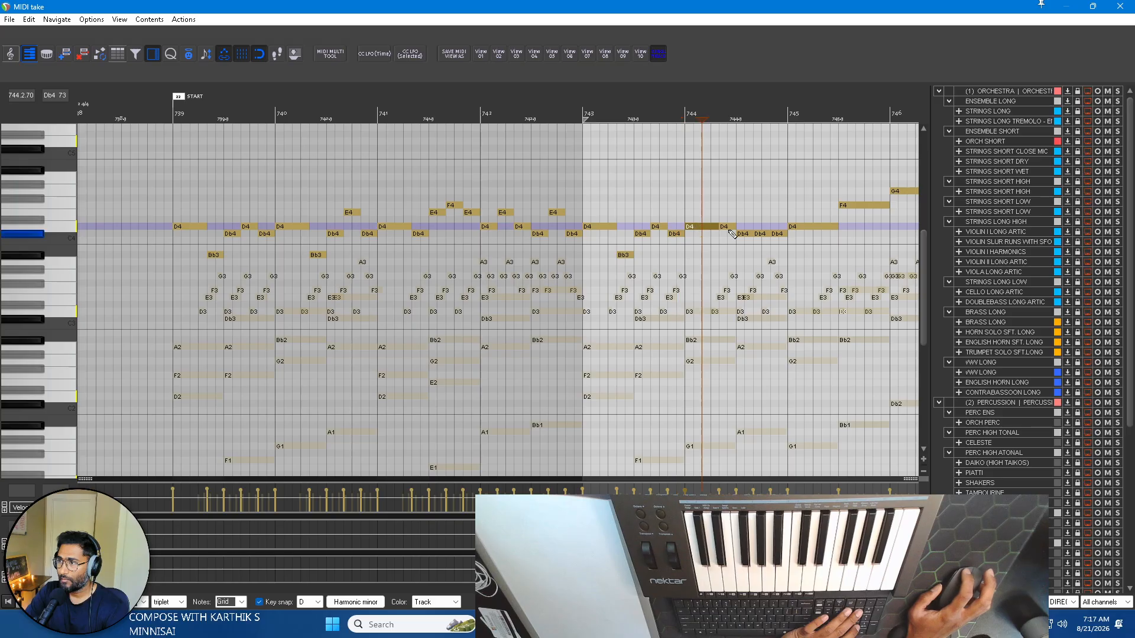
{"action": "key", "text": "Down"}
{"action": "key", "text": "Down"}
{"action": "left_click", "coordinate": [747, 235]}
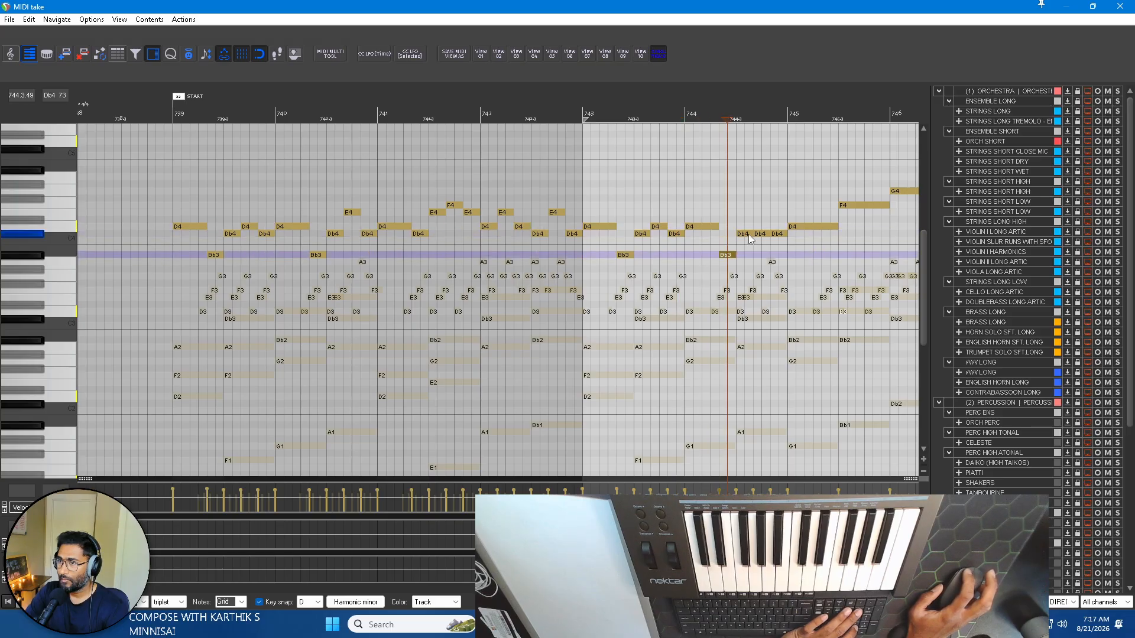
{"action": "left_click", "coordinate": [758, 233]}
{"action": "key", "text": "Up"}
{"action": "key", "text": "Up"}
{"action": "key", "text": "Up"}
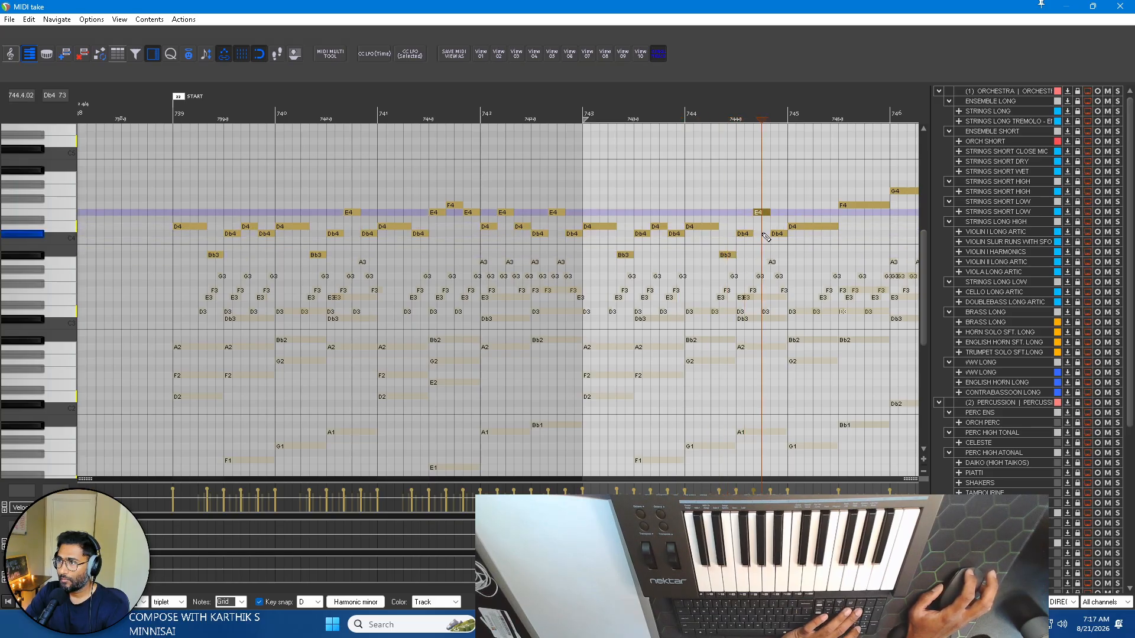
{"action": "left_click", "coordinate": [776, 234]}
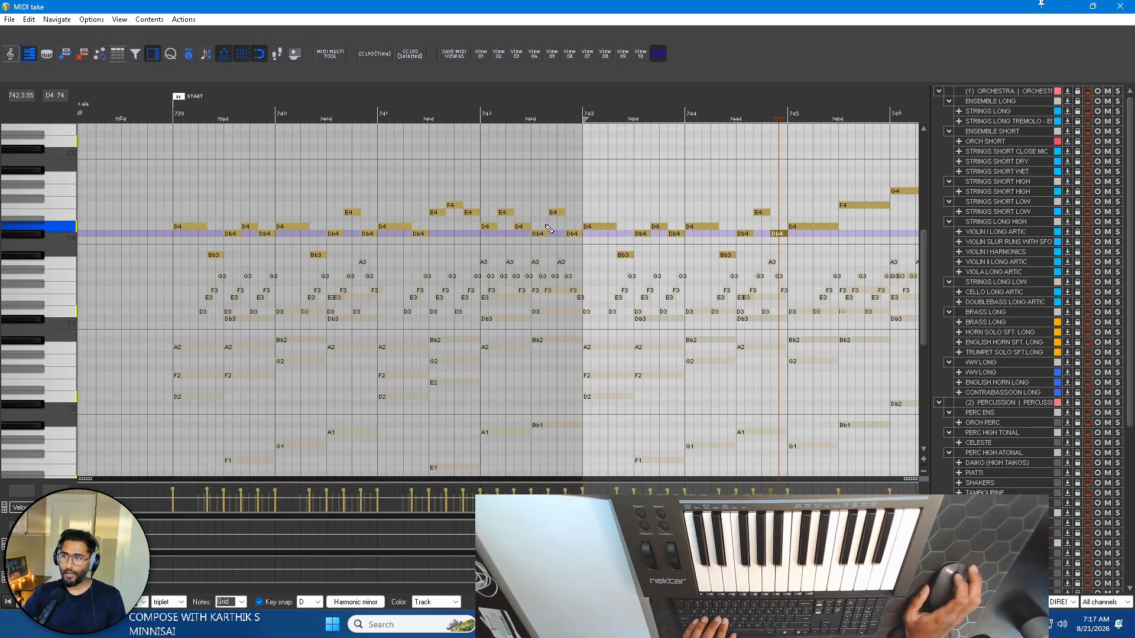
Audition the long D4, F4, G4 and Bb4 melody notes across bars 745 and 746.
{"action": "scroll", "coordinate": [550, 225], "scroll_direction": "right", "scroll_amount": 3}
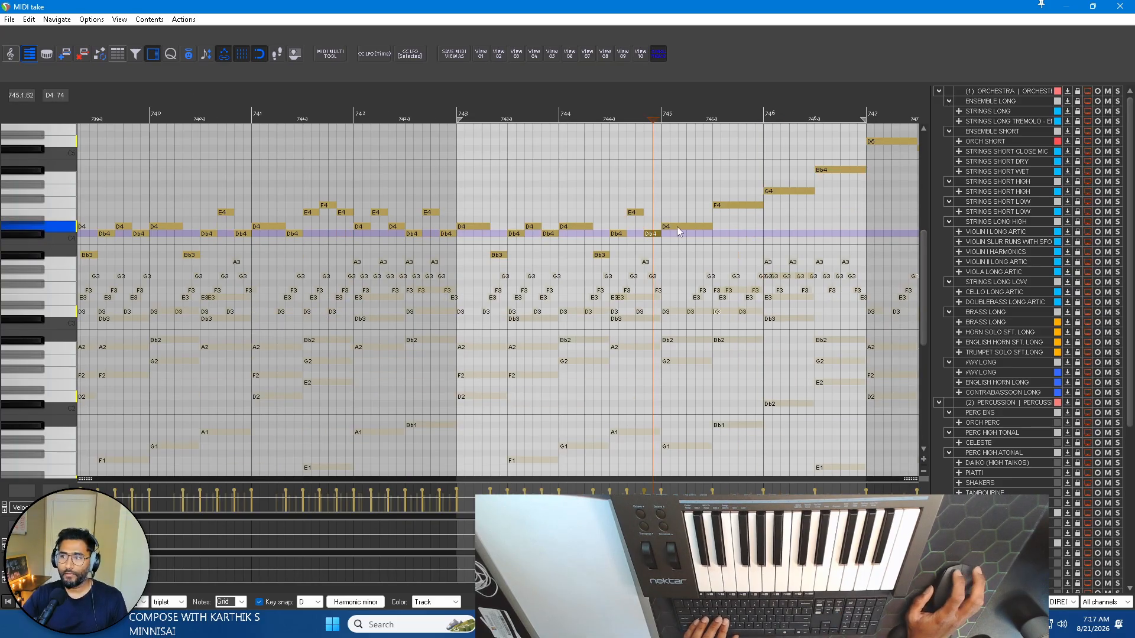
{"action": "scroll", "coordinate": [683, 230], "scroll_direction": "right", "scroll_amount": 3}
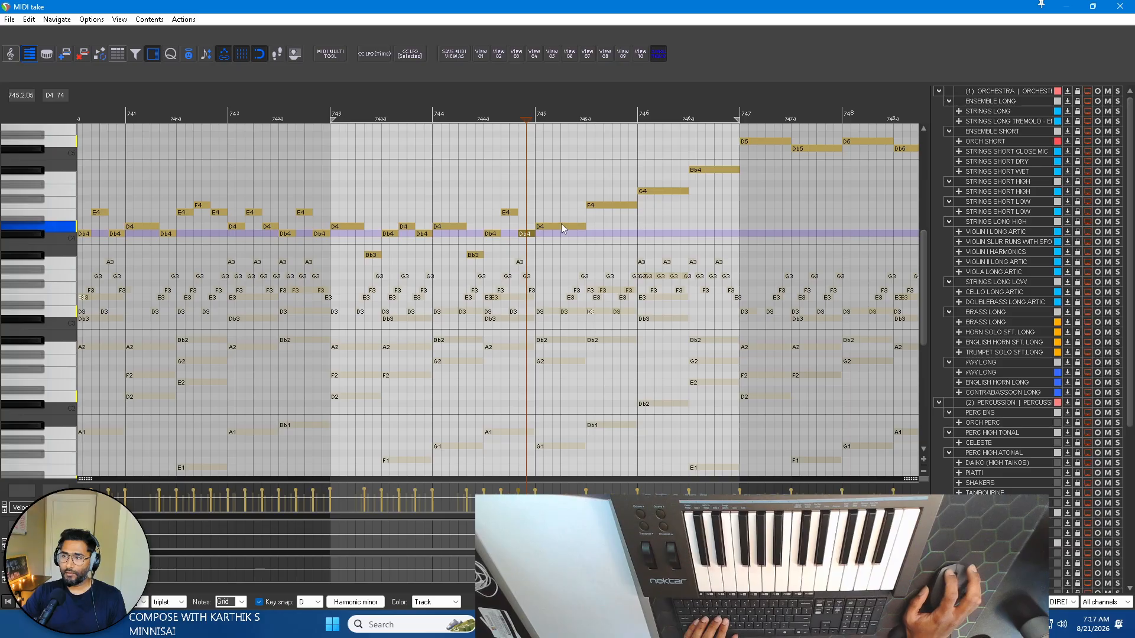
{"action": "left_click", "coordinate": [580, 226]}
{"action": "left_click", "coordinate": [612, 206]}
{"action": "left_click", "coordinate": [663, 190]}
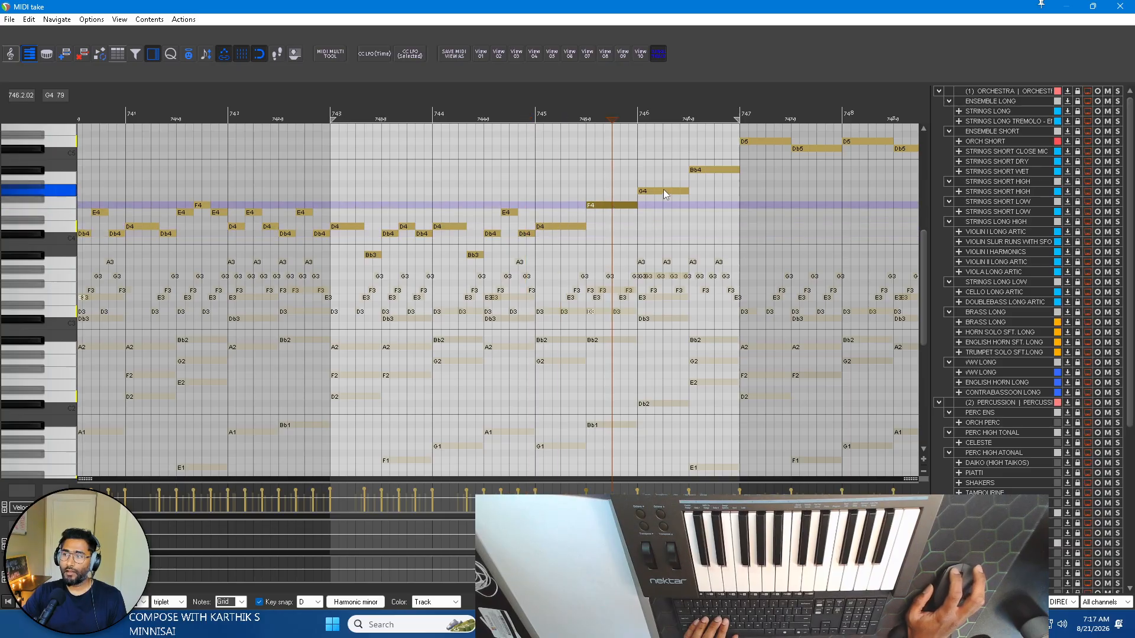
{"action": "left_click", "coordinate": [717, 169]}
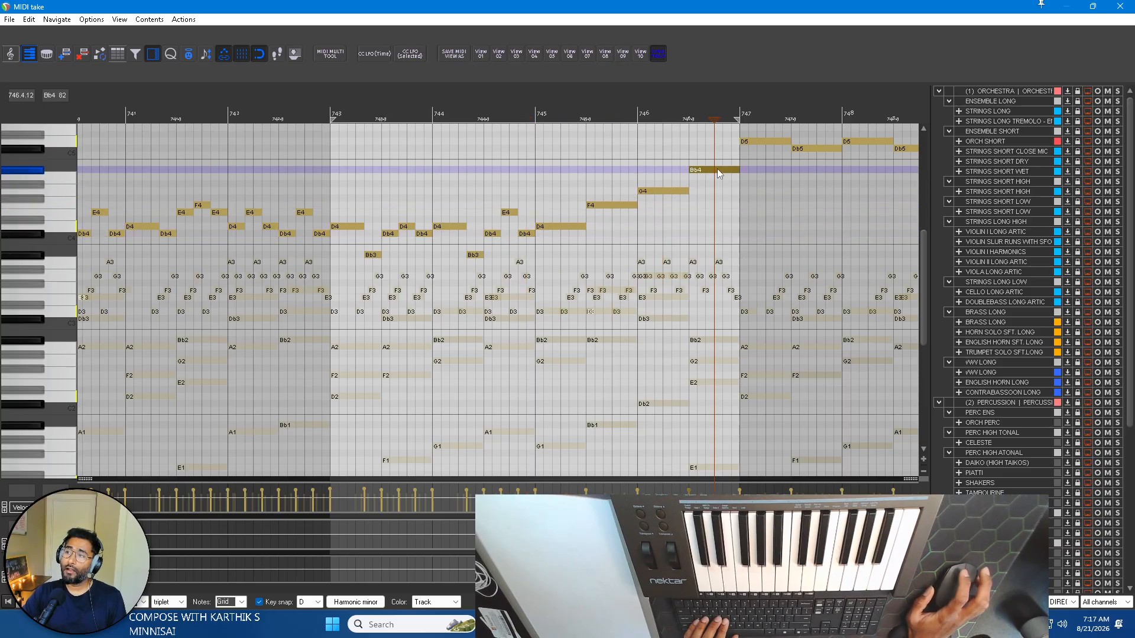
Split the long D4 at the start of bar 745 into three equal notes and lower the middle one to Db4.
{"action": "left_click", "coordinate": [559, 225]}
{"action": "scroll", "coordinate": [550, 225], "scroll_direction": "up", "scroll_amount": 3}
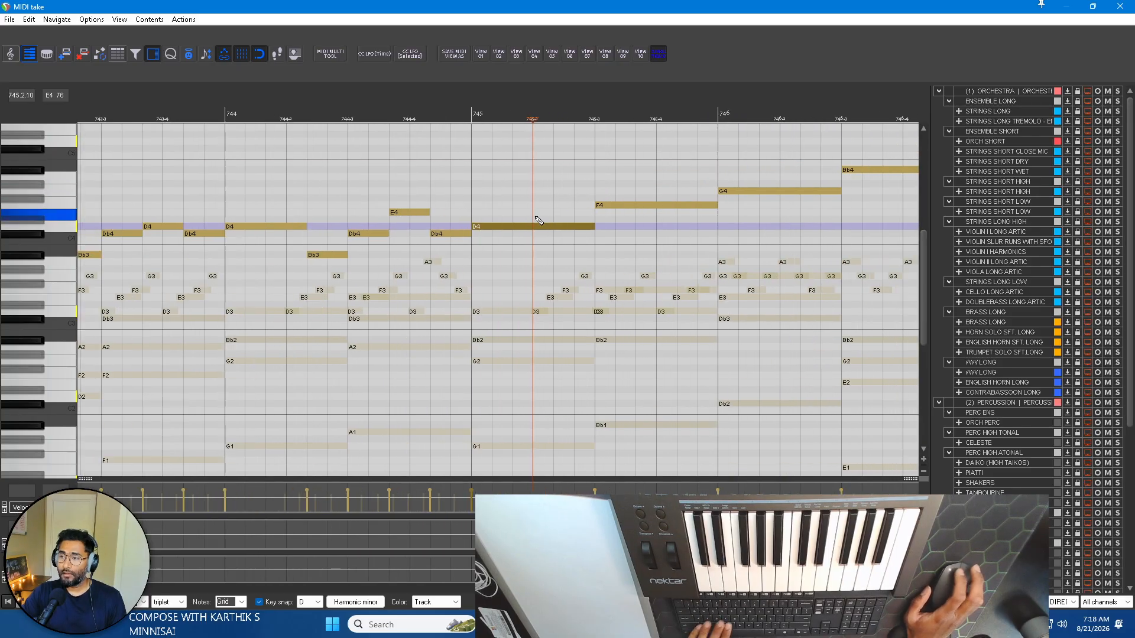
{"action": "left_click", "coordinate": [513, 226]}
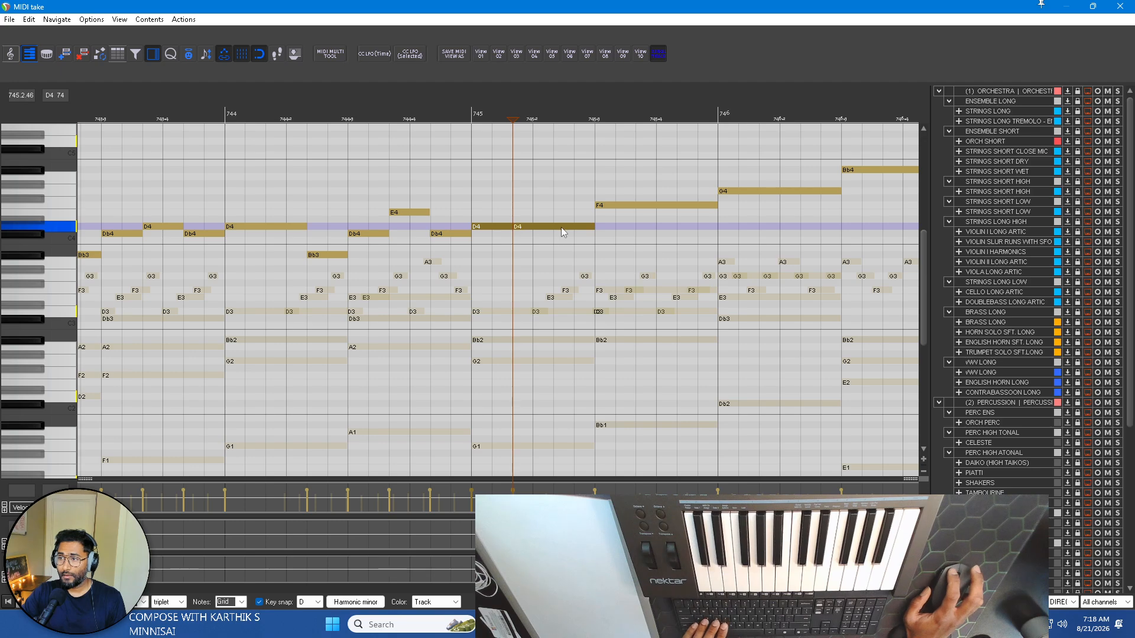
{"action": "left_click", "coordinate": [556, 224]}
{"action": "key", "text": "s"}
{"action": "left_click", "coordinate": [533, 223]}
{"action": "key", "text": "Down"}
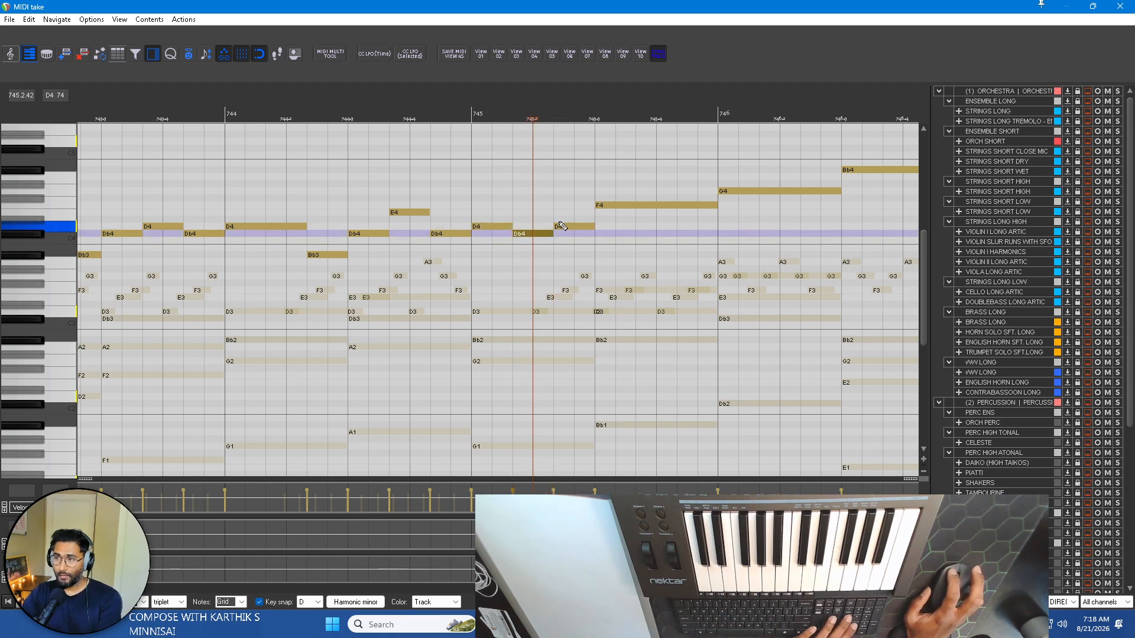
Split the long F4 in the second half of bar 745 into three equal notes and lower the middle one to E4.
{"action": "left_click", "coordinate": [634, 206]}
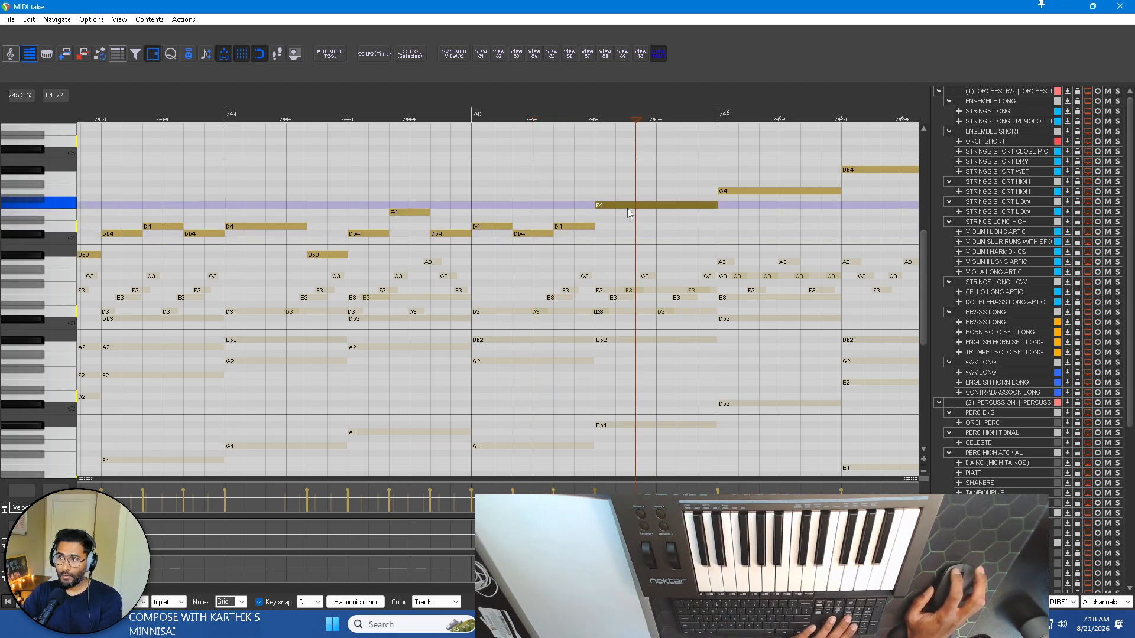
{"action": "key", "text": "s"}
{"action": "left_click", "coordinate": [677, 207]}
{"action": "left_click", "coordinate": [662, 207]}
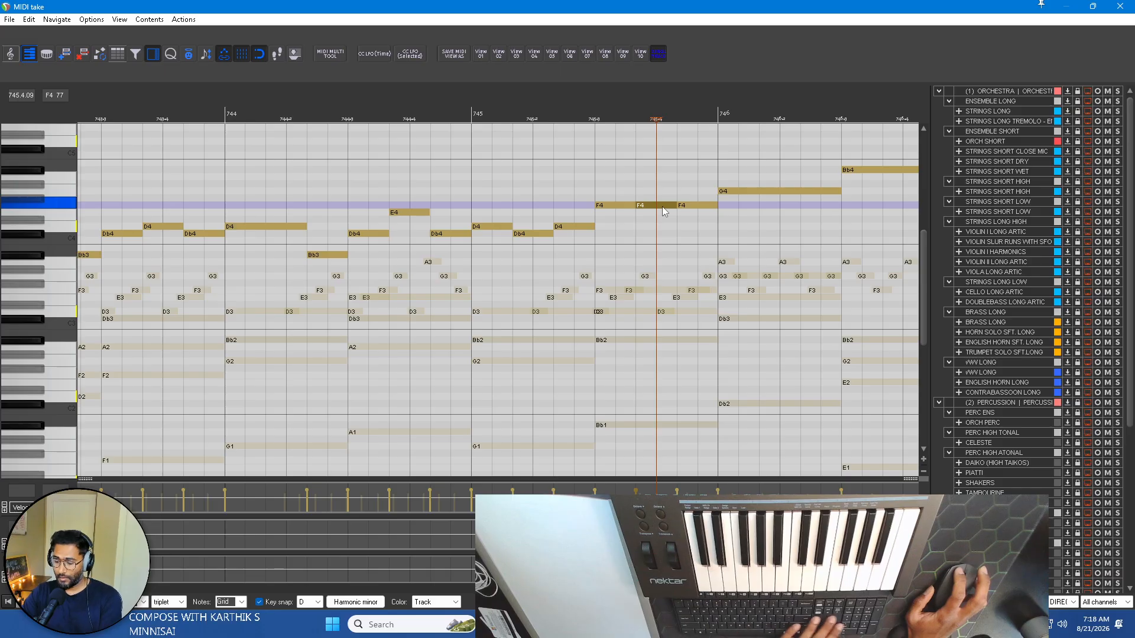
{"action": "key", "text": "Down"}
Split the long G4 at the start of bar 746 into three equal notes and lower the middle one to F4.
{"action": "left_click", "coordinate": [758, 191]}
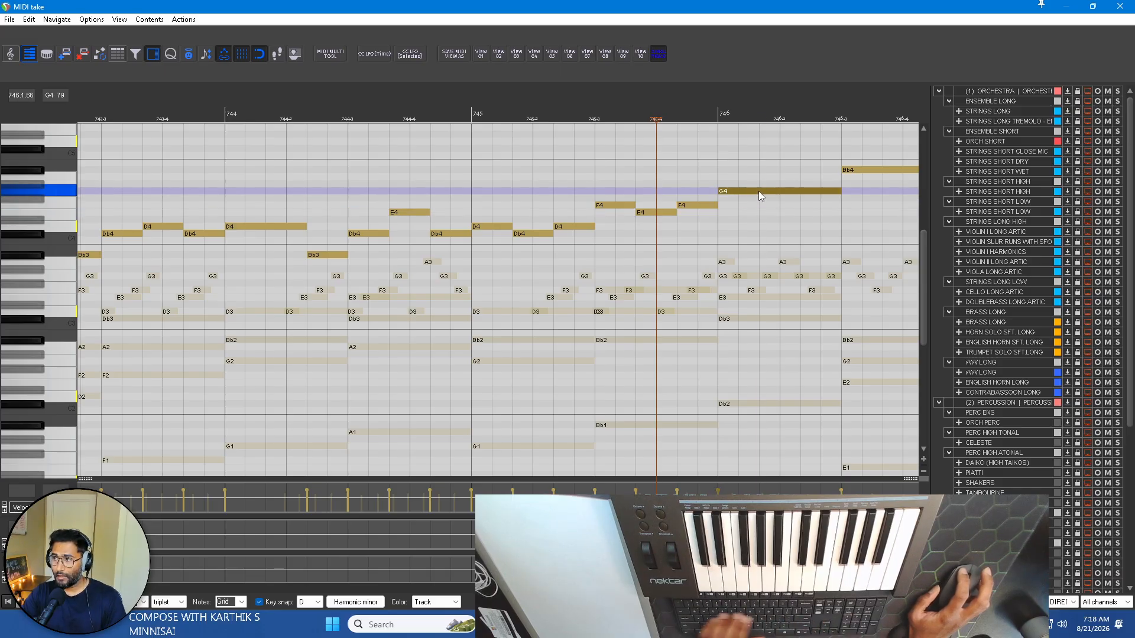
{"action": "key", "text": "s"}
{"action": "left_click", "coordinate": [802, 194]}
{"action": "key", "text": "s"}
{"action": "left_click", "coordinate": [782, 194]}
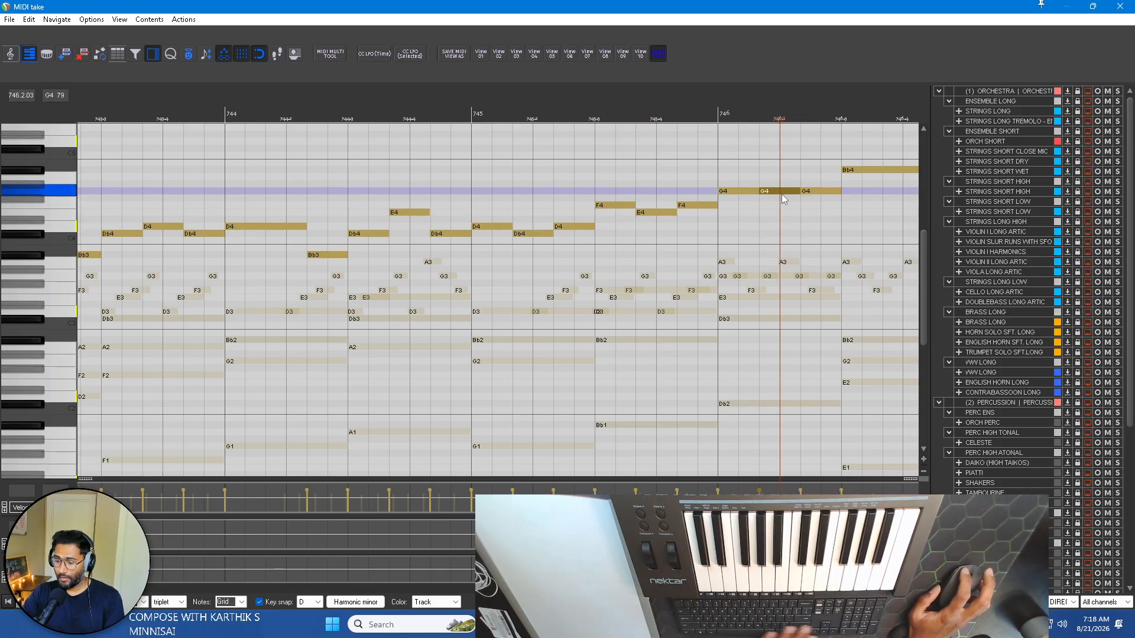
{"action": "key", "text": "Down"}
Split the long Bb4 in the second half of bar 746 into three equal notes and audition the middle one.
{"action": "scroll", "coordinate": [799, 201], "scroll_direction": "right", "scroll_amount": 2}
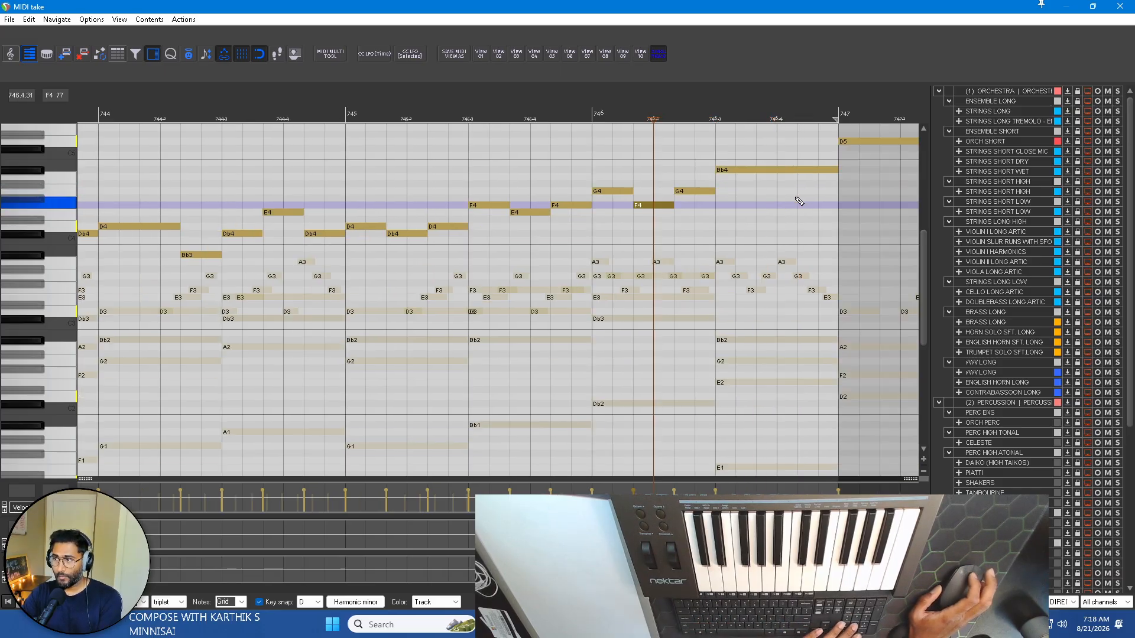
{"action": "left_click", "coordinate": [757, 171]}
{"action": "left_click", "coordinate": [797, 171]}
{"action": "key", "text": "s"}
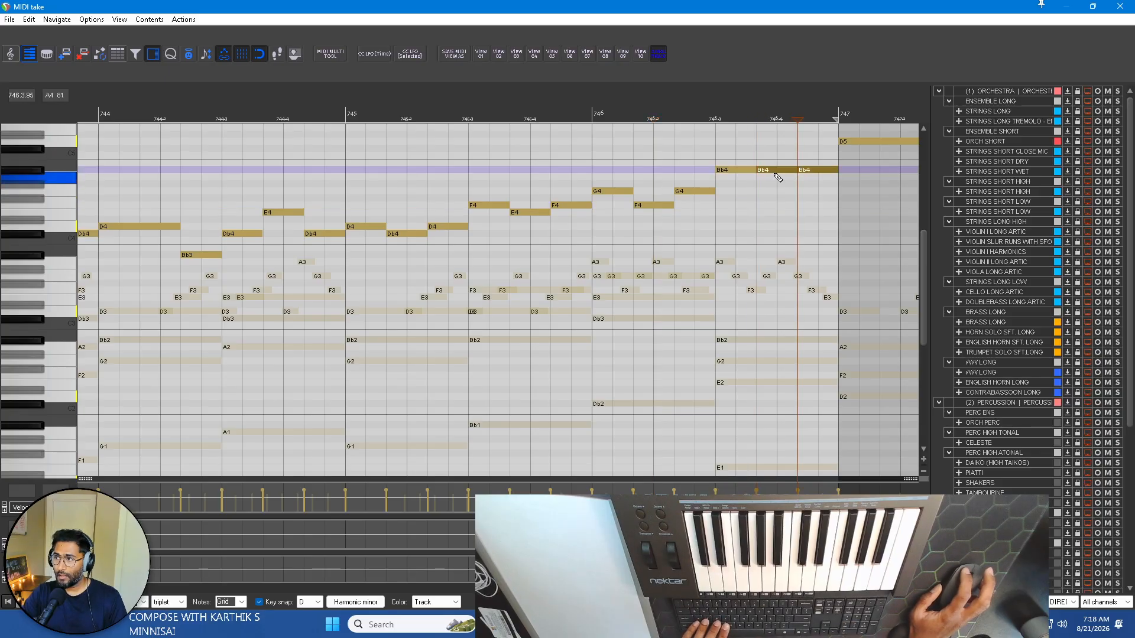
{"action": "left_click", "coordinate": [777, 172]}
{"action": "scroll", "coordinate": [751, 169], "scroll_direction": "right", "scroll_amount": 2}
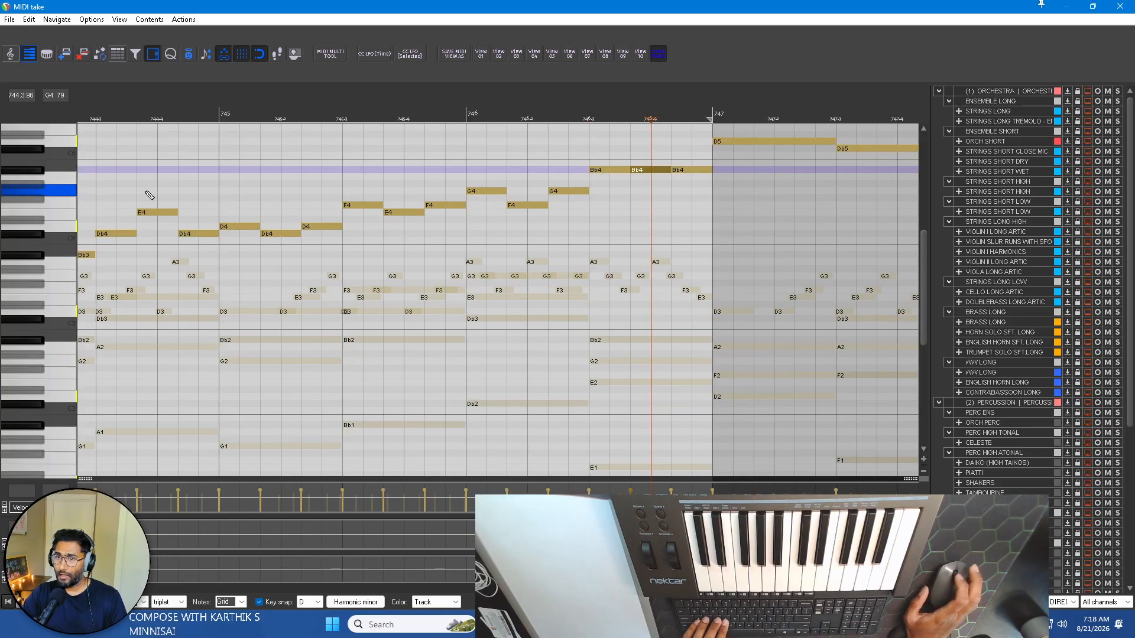
In the second half of bar 746, lower the first Bb4 to G4 and the middle Bb4 to A4.
{"action": "scroll", "coordinate": [249, 178], "scroll_direction": "up", "scroll_amount": 1}
{"action": "left_click", "coordinate": [569, 219]}
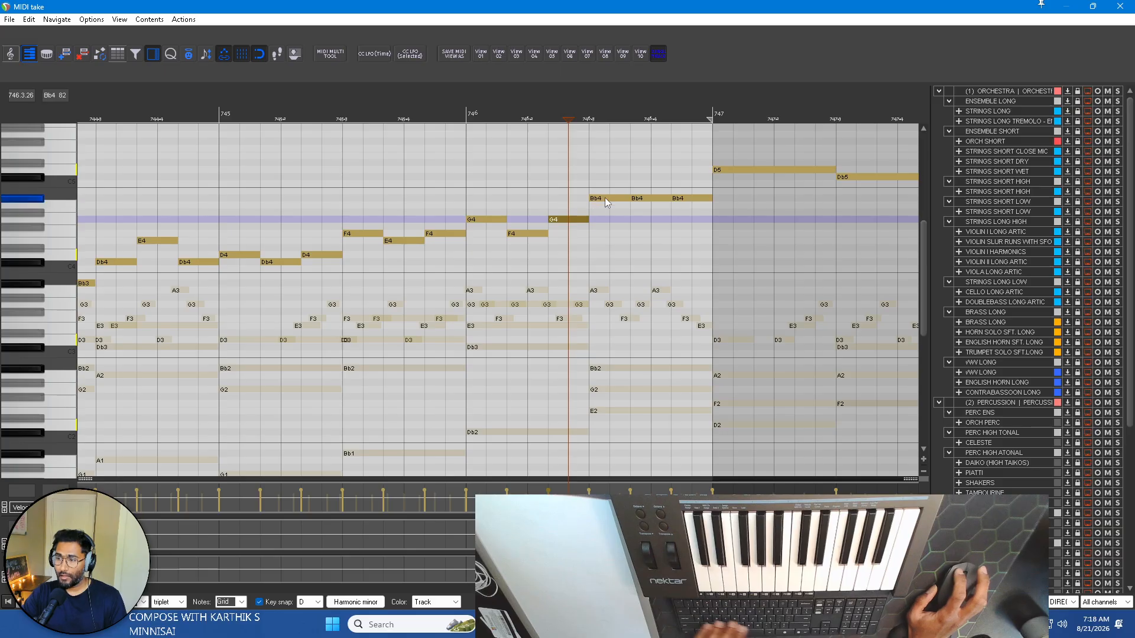
{"action": "left_click", "coordinate": [605, 197]}
{"action": "key", "text": "Down"}
{"action": "key", "text": "Down"}
{"action": "key", "text": "Down"}
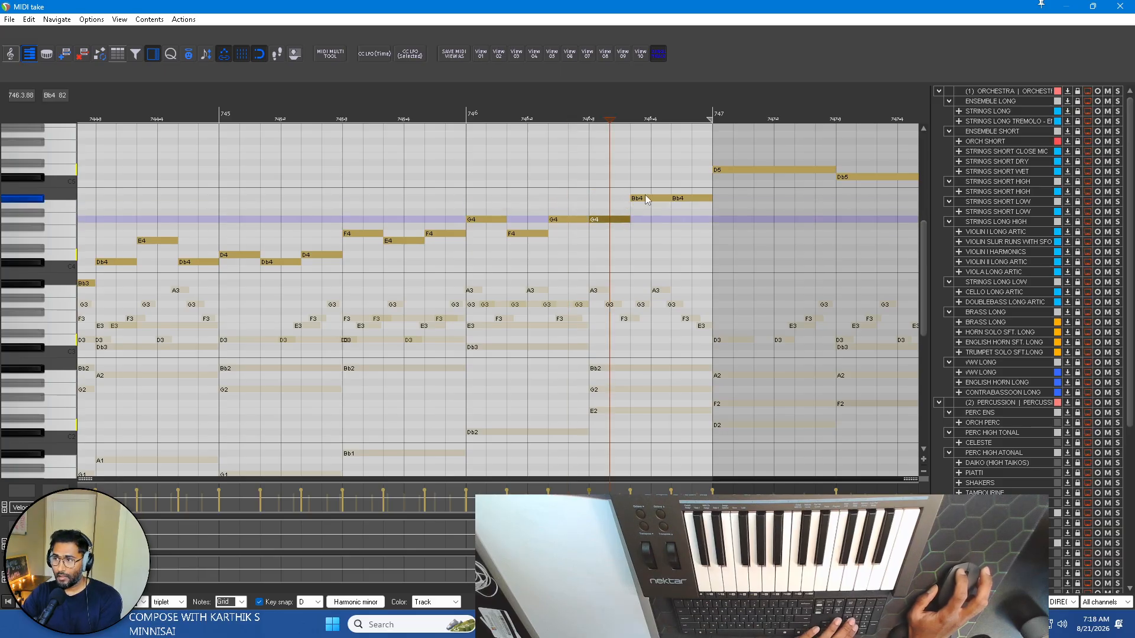
{"action": "left_click", "coordinate": [649, 199]}
{"action": "key", "text": "Down"}
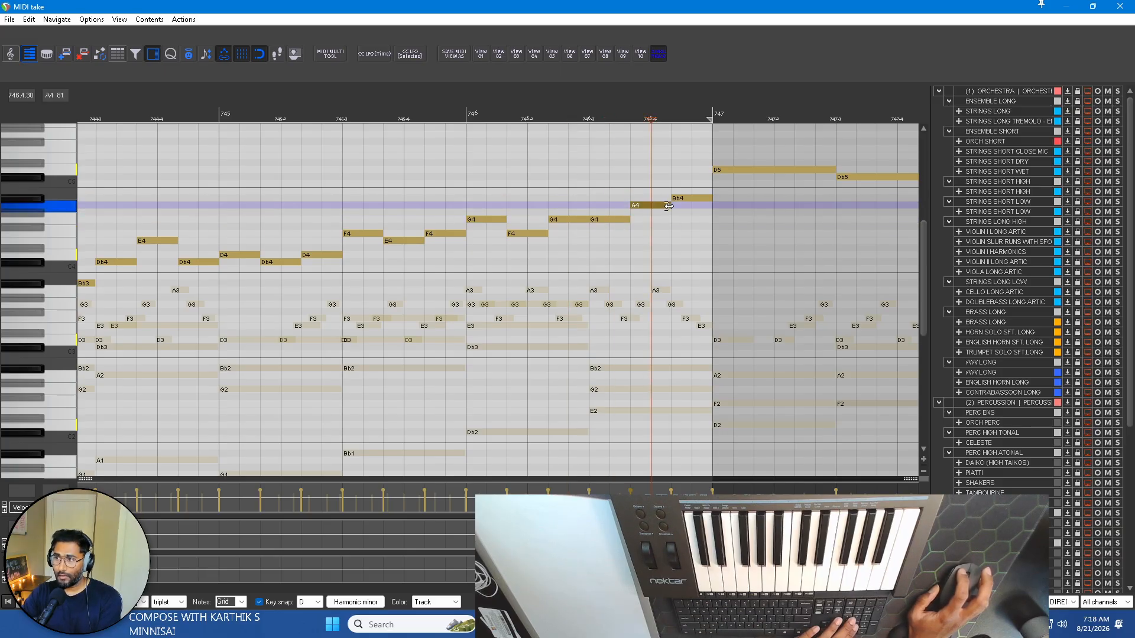
Play the reworked melody with the other piano parts from the start of bar 743.
{"action": "scroll", "coordinate": [707, 201], "scroll_direction": "left", "scroll_amount": 5}
{"action": "scroll", "coordinate": [707, 205], "scroll_direction": "down", "scroll_amount": 4}
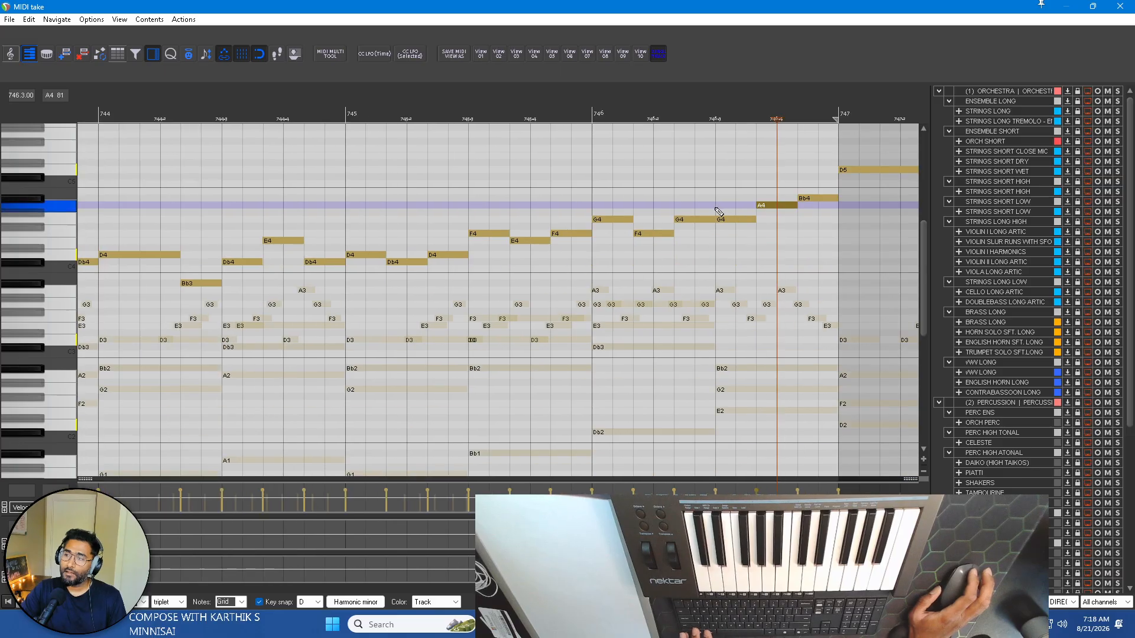
{"action": "left_click", "coordinate": [356, 116]}
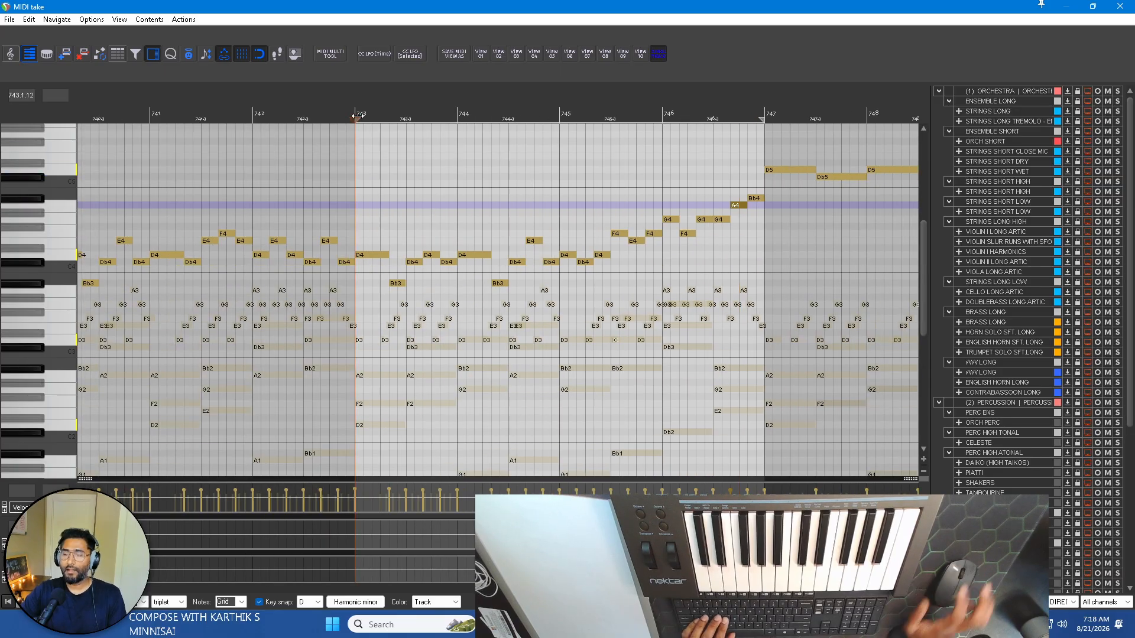
{"action": "key", "text": "space"}
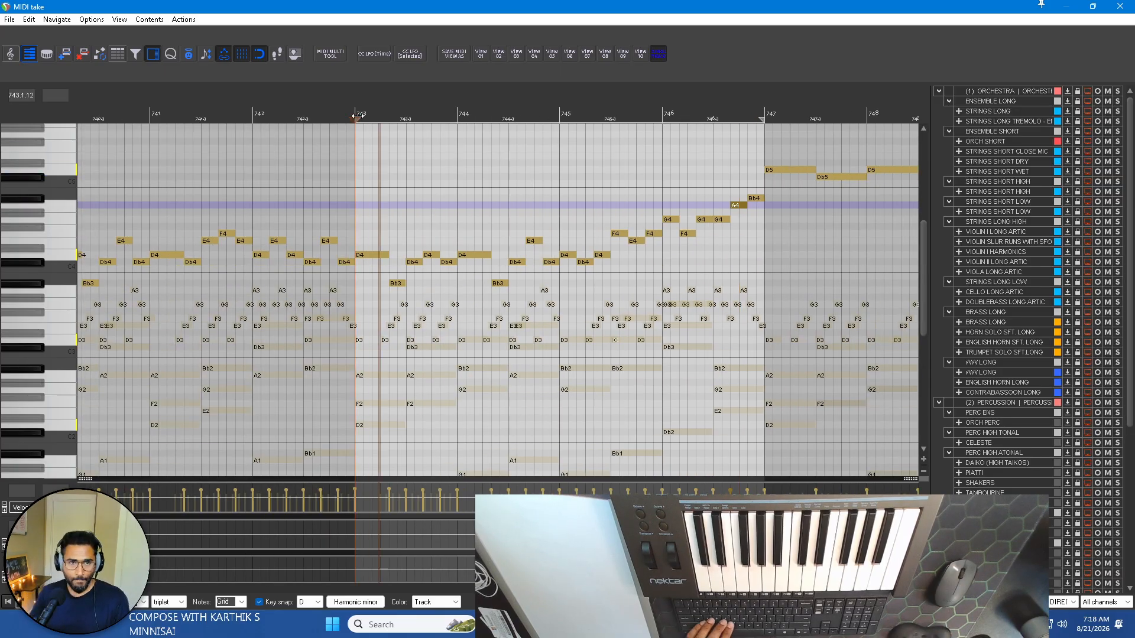
{"action": "key", "text": "space"}
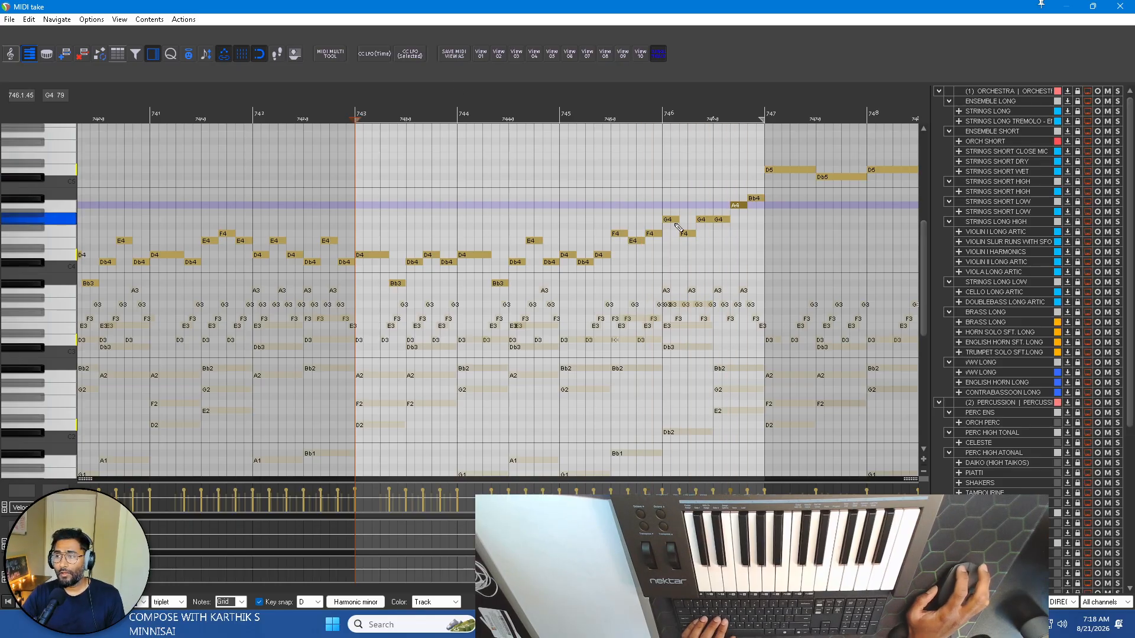
Audition the last four melody notes of bar 746 one by one.
{"action": "left_click", "coordinate": [706, 222]}
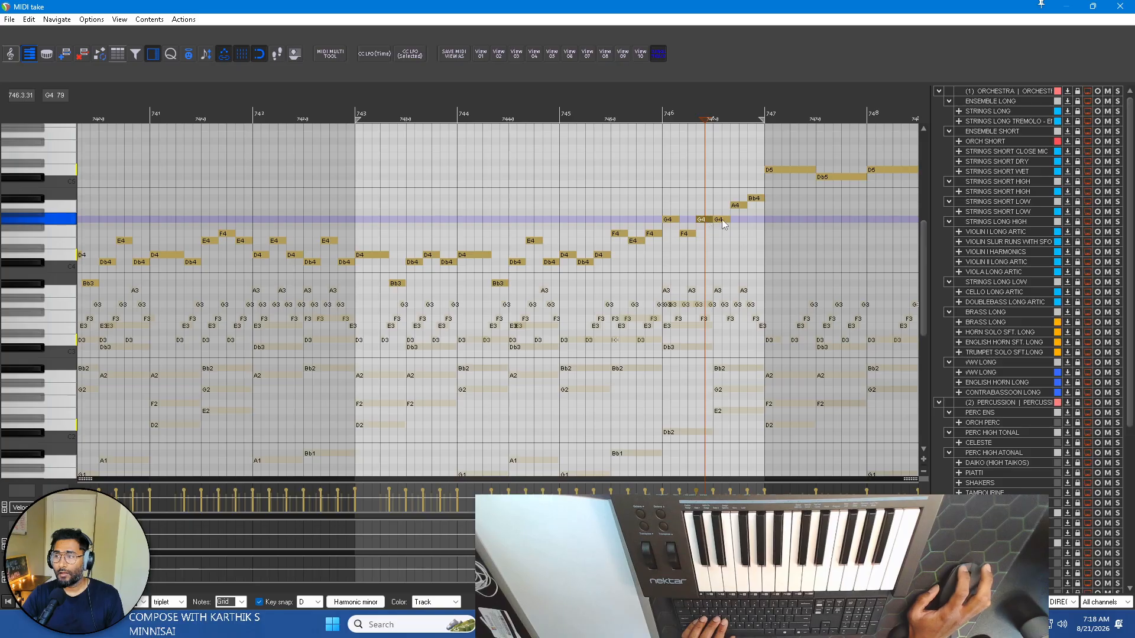
{"action": "left_click", "coordinate": [721, 220]}
{"action": "left_click", "coordinate": [739, 205]}
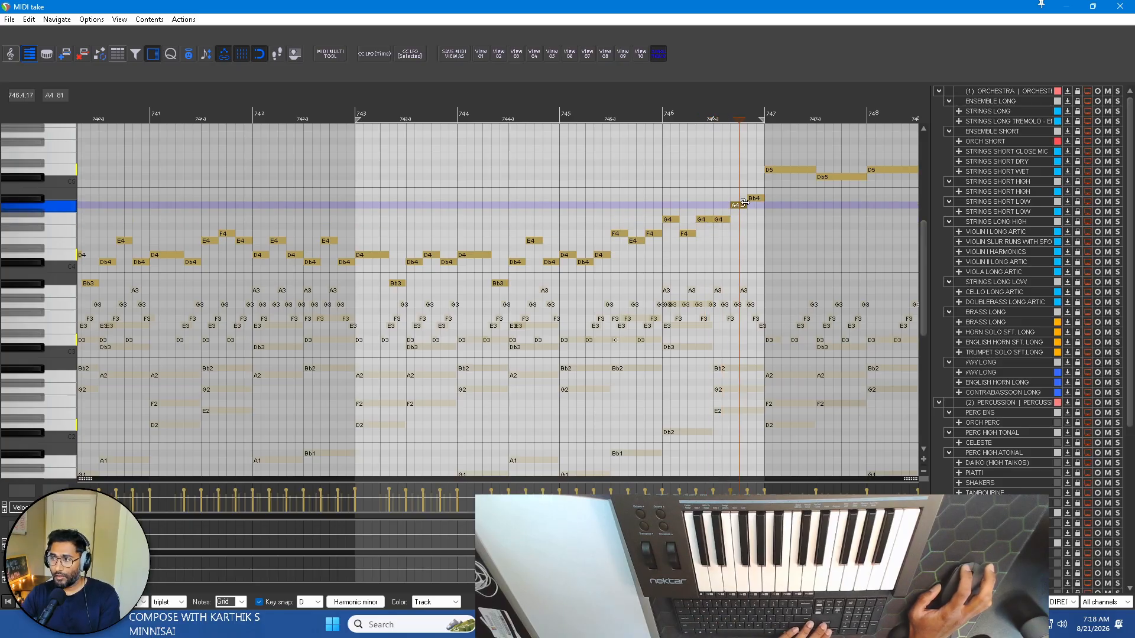
{"action": "left_click", "coordinate": [757, 199]}
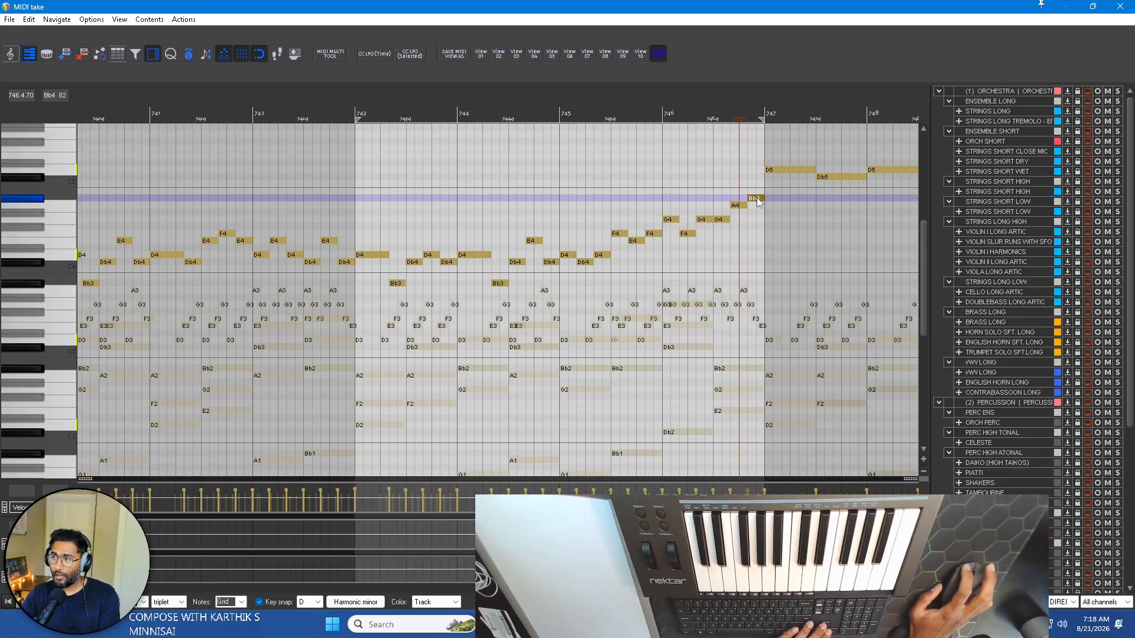
Try lowering the third-last melody note of bar 746 to F4 and the second-last to G4, and play from bar 745.
{"action": "left_click", "coordinate": [719, 219]}
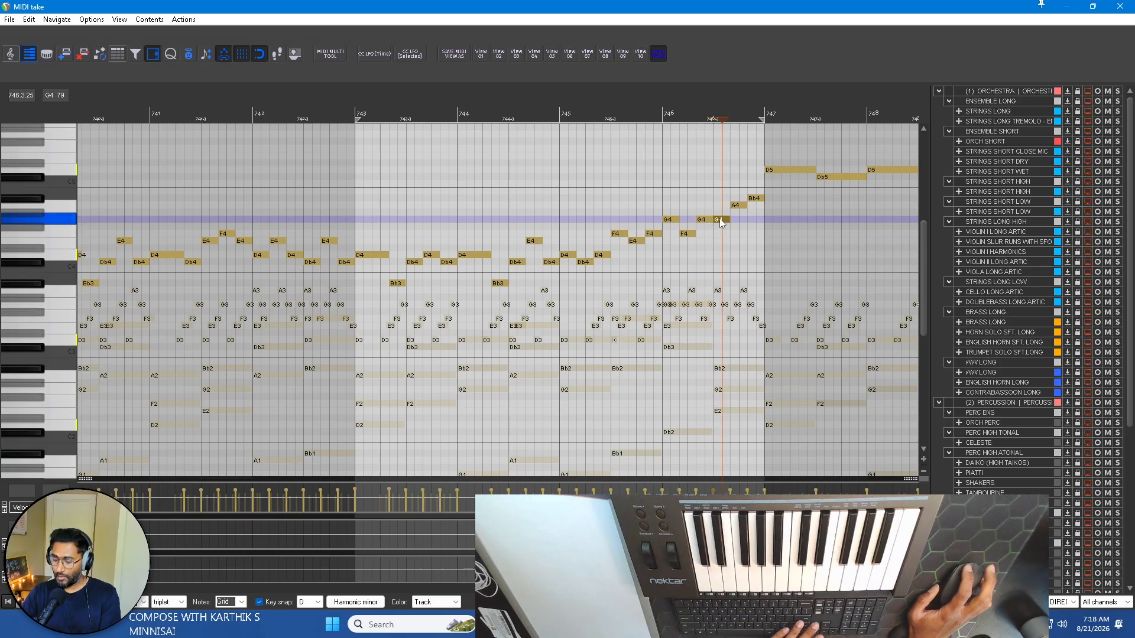
{"action": "key", "text": "Down"}
{"action": "left_click", "coordinate": [740, 205]}
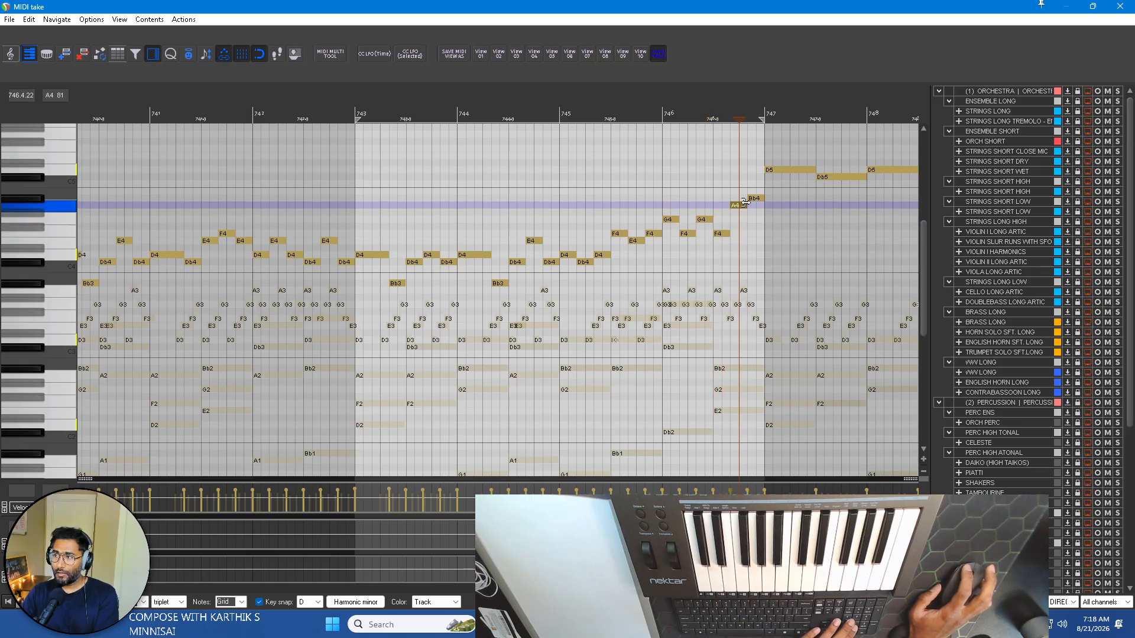
{"action": "left_click", "coordinate": [755, 199]}
{"action": "left_click", "coordinate": [726, 234]}
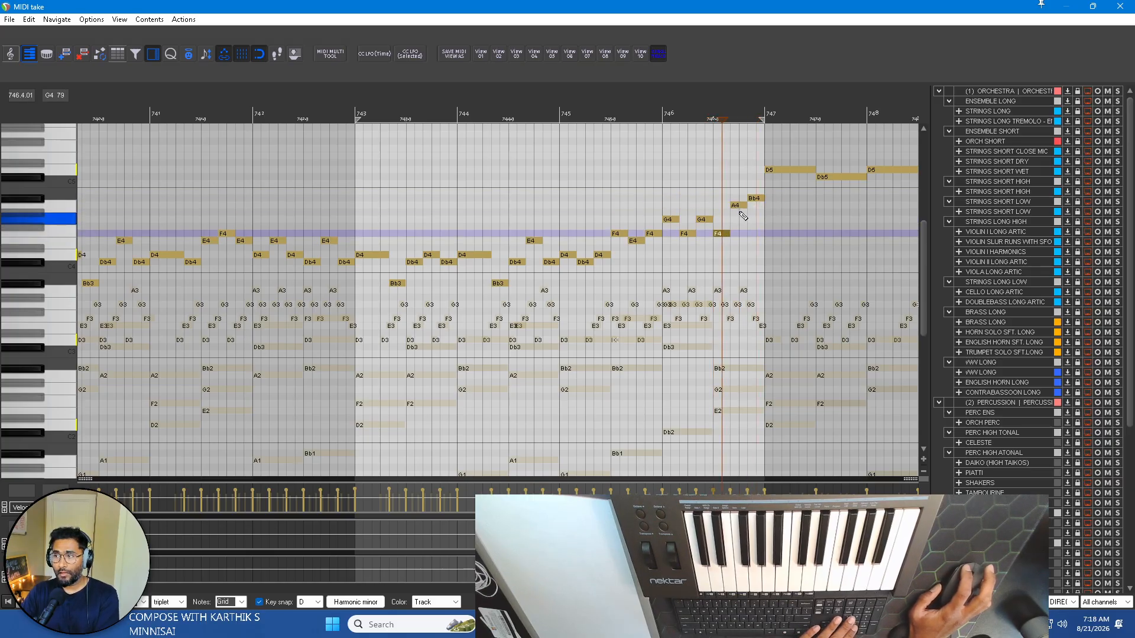
{"action": "left_click", "coordinate": [740, 205]}
{"action": "key", "text": "Down"}
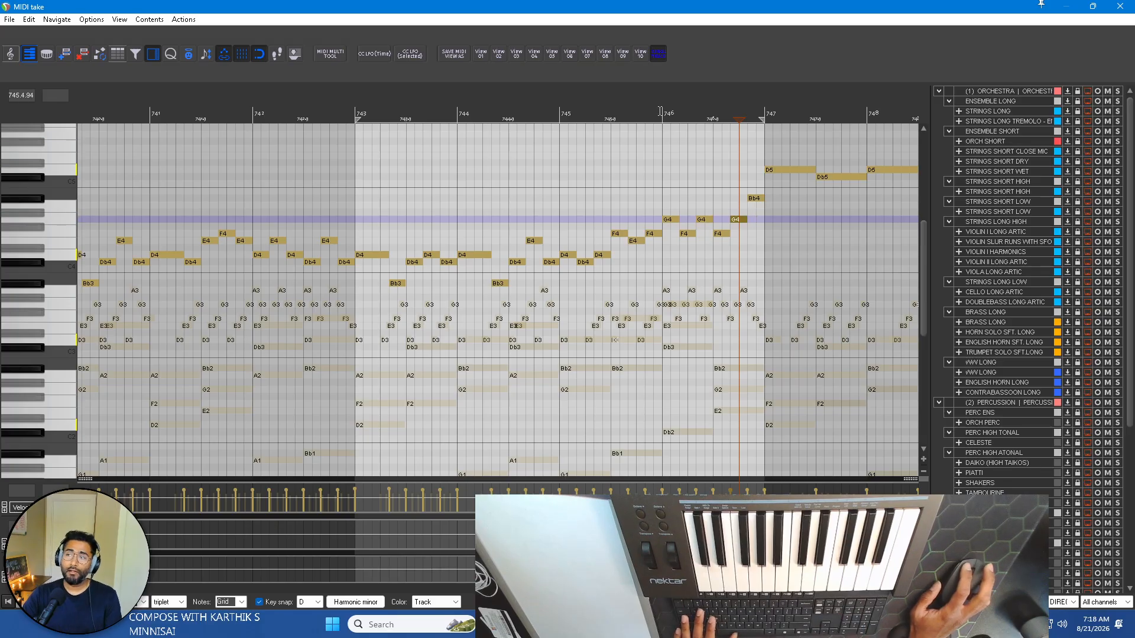
{"action": "left_click", "coordinate": [563, 121]}
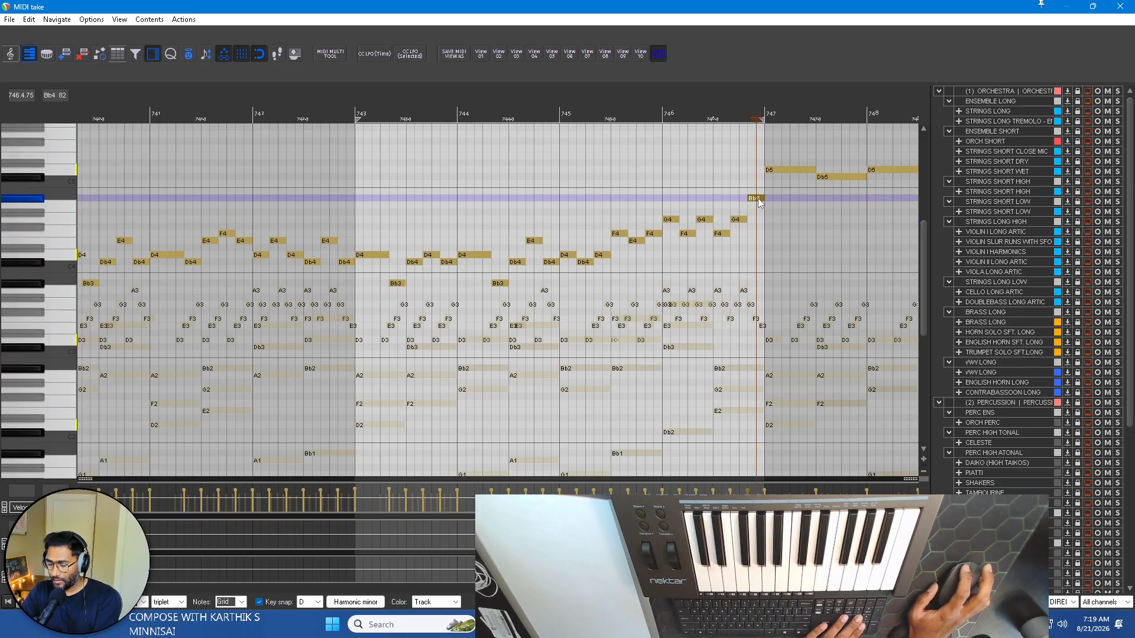
Raise the last three melody notes of bar 746 to A4, Bb4 and Db5, and audition the climb into bar 747.
{"action": "left_click_drag", "start_coordinate": [758, 197], "coordinate": [758, 177]}
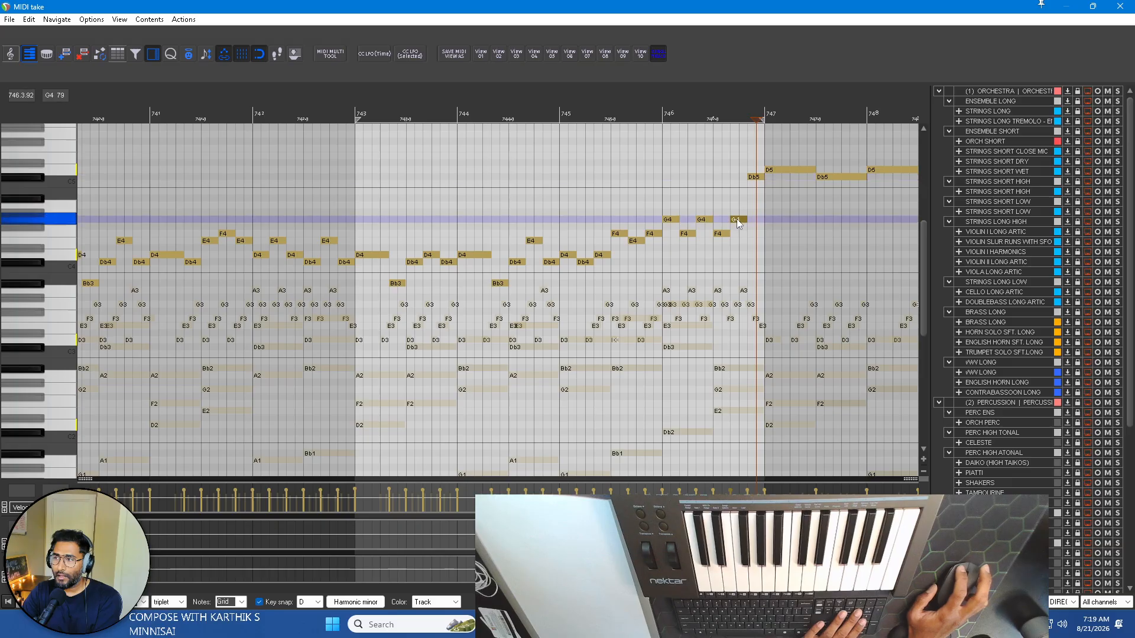
{"action": "key", "text": "Up"}
{"action": "key", "text": "Up"}
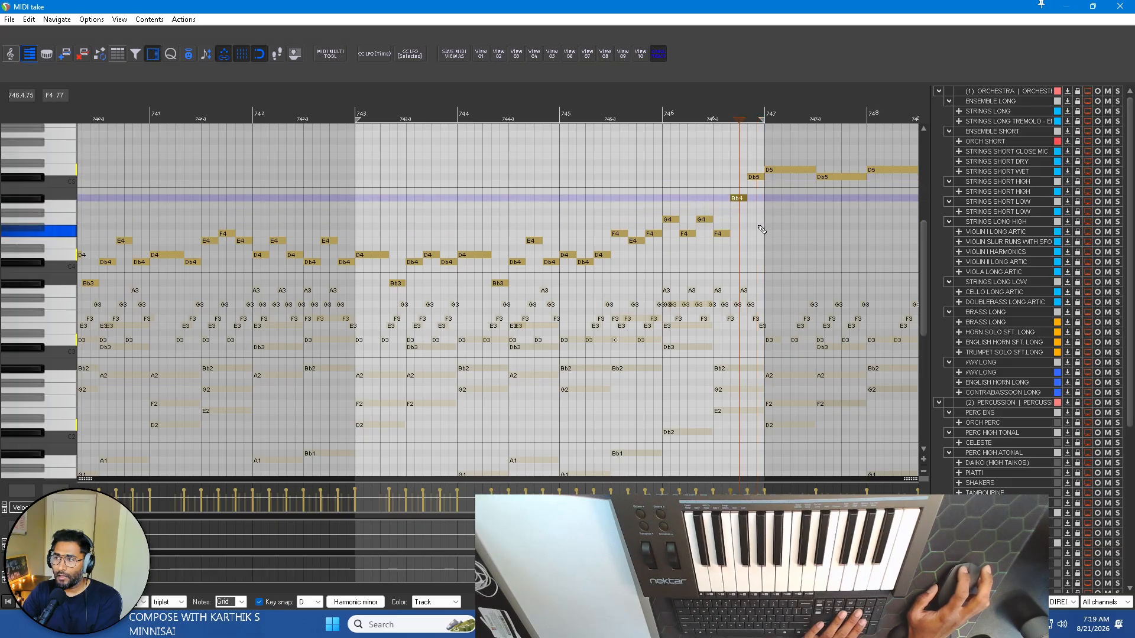
{"action": "left_click", "coordinate": [721, 233]}
{"action": "key", "text": "Up"}
{"action": "key", "text": "Up"}
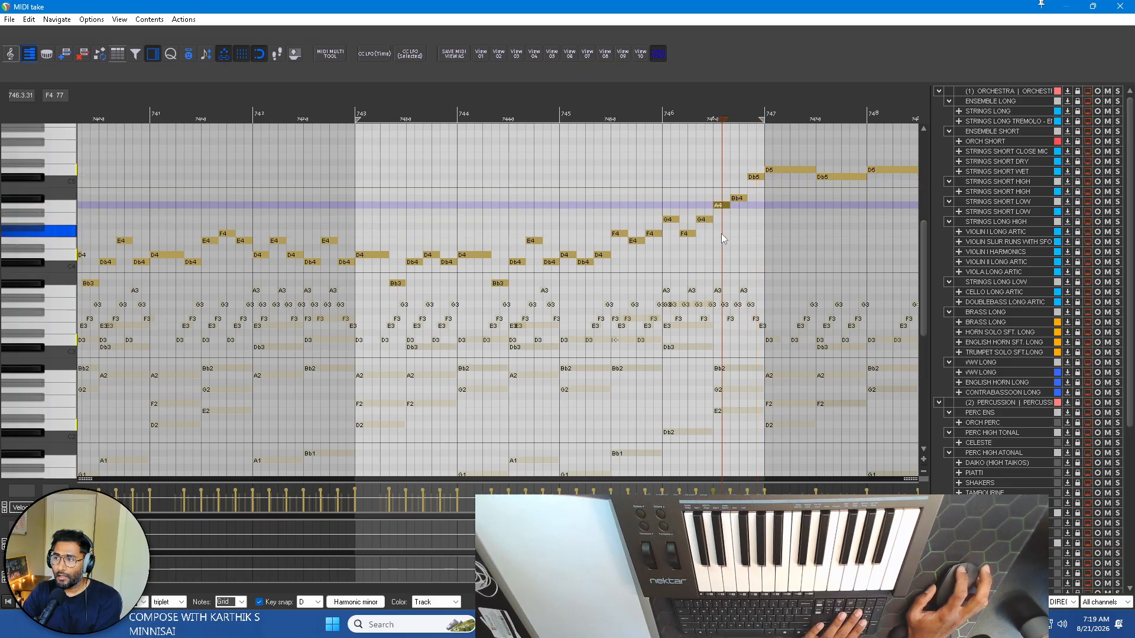
{"action": "left_click", "coordinate": [738, 198]}
{"action": "left_click", "coordinate": [756, 176]}
{"action": "left_click", "coordinate": [773, 171]}
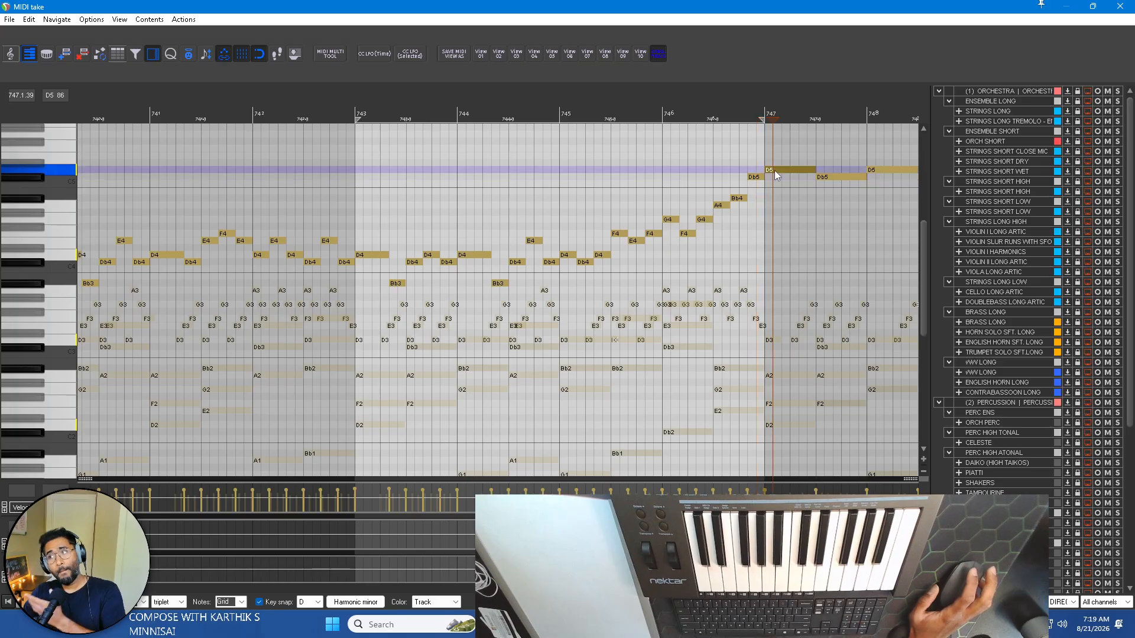
Play the piano sketch with the reworked melody from the START marker at bar 739.
{"action": "scroll", "coordinate": [791, 232], "scroll_direction": "down", "scroll_amount": 3}
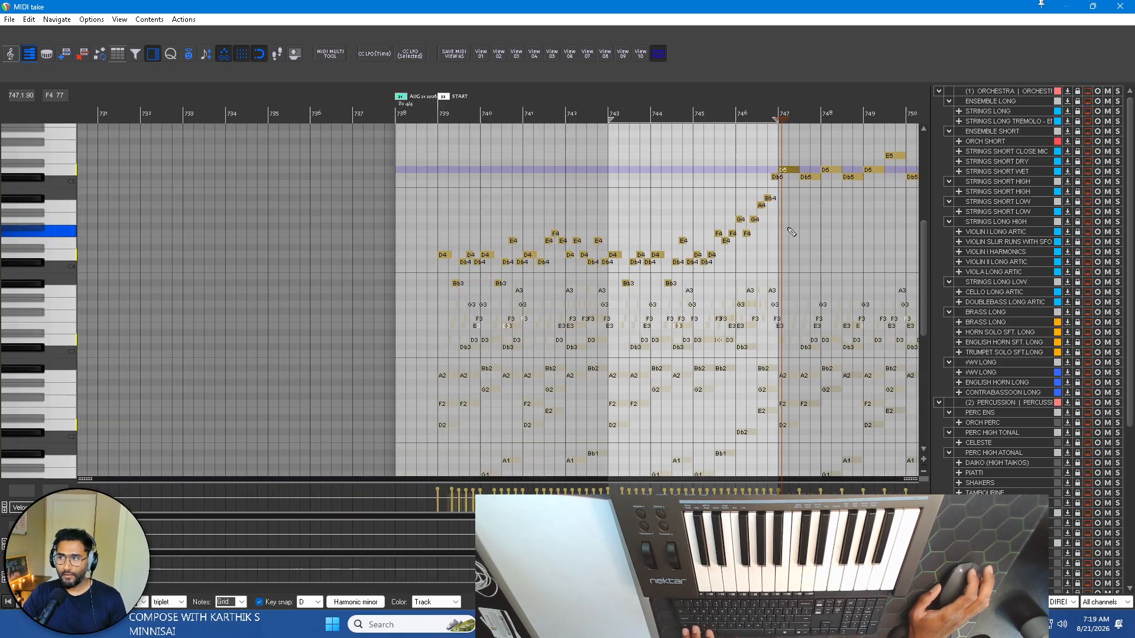
{"action": "scroll", "coordinate": [791, 232], "scroll_direction": "down", "scroll_amount": 2}
{"action": "scroll", "coordinate": [791, 232], "scroll_direction": "right", "scroll_amount": 3}
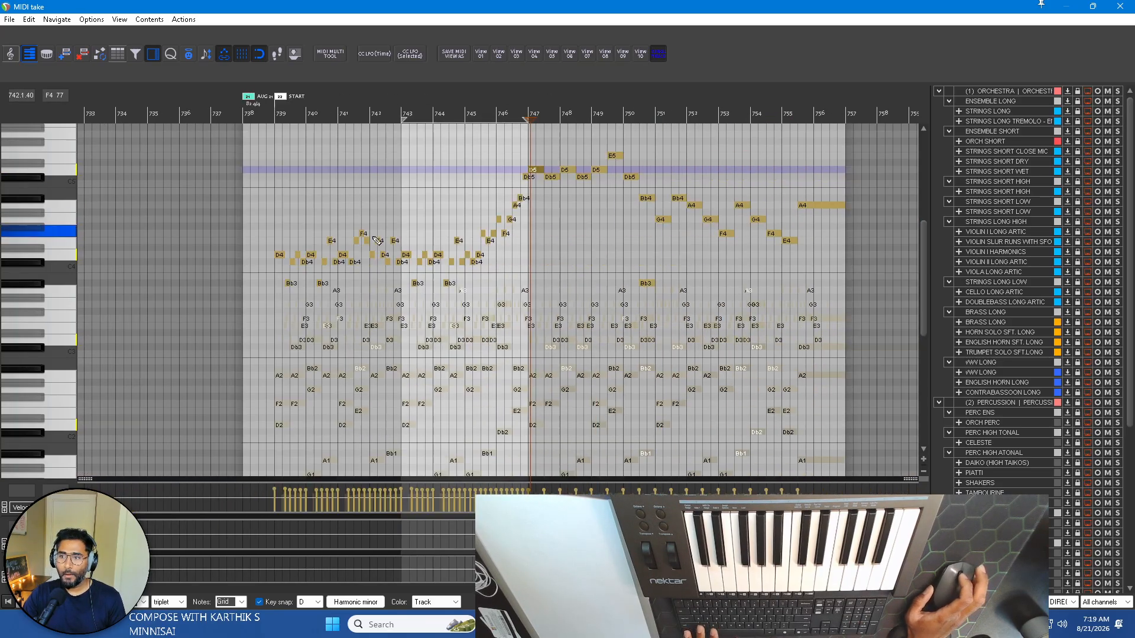
{"action": "scroll", "coordinate": [377, 241], "scroll_direction": "up", "scroll_amount": 1}
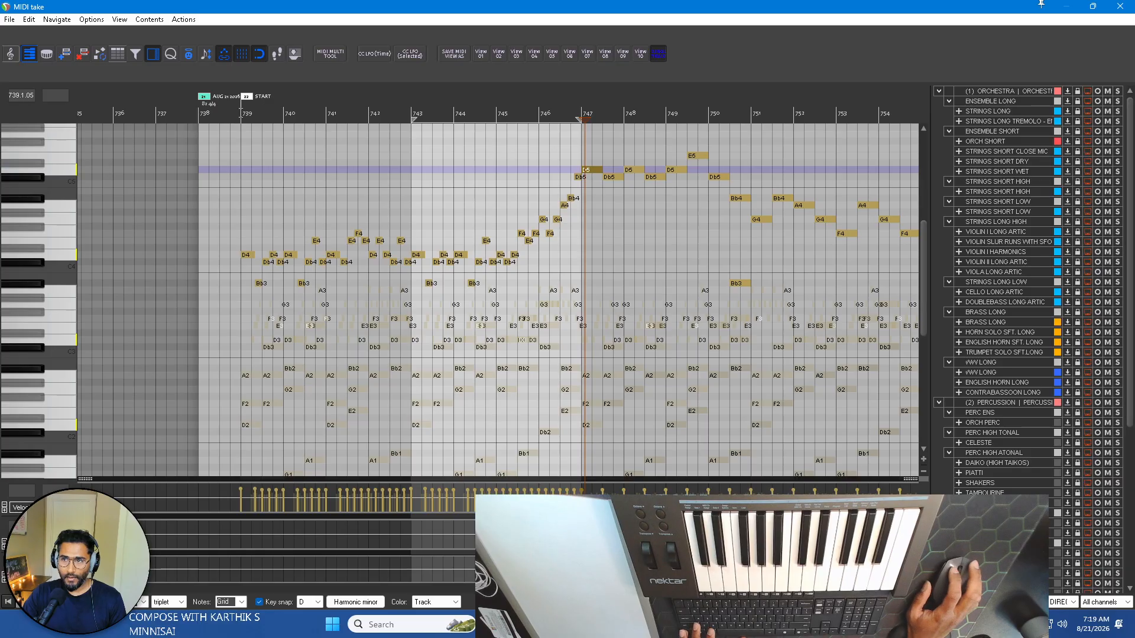
{"action": "scroll", "coordinate": [312, 233], "scroll_direction": "up", "scroll_amount": 1}
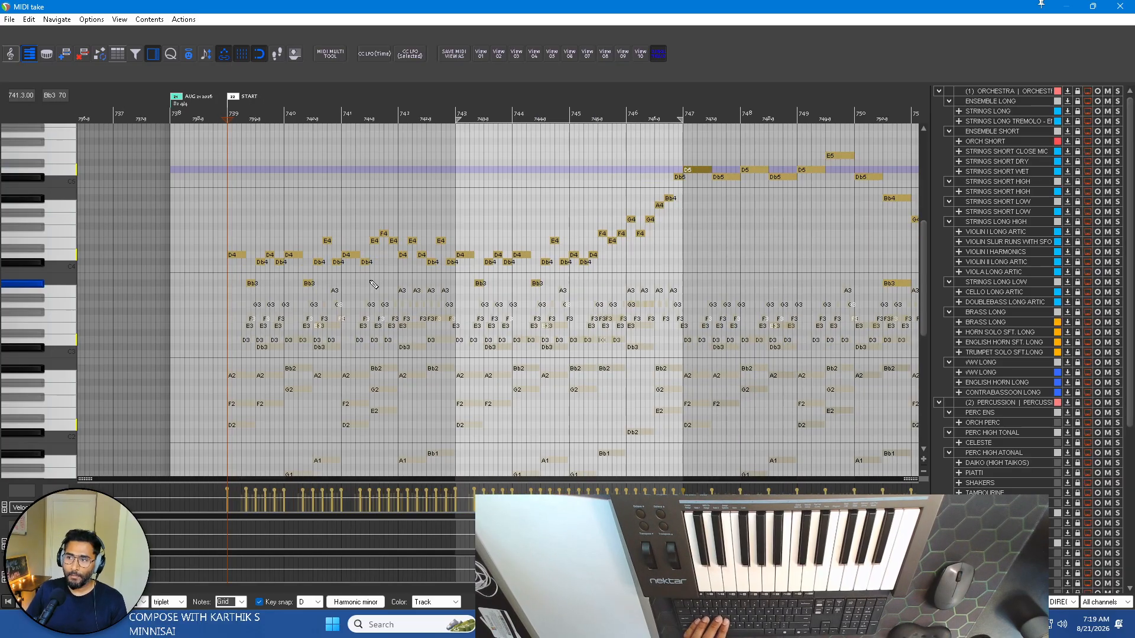
{"action": "key", "text": "space"}
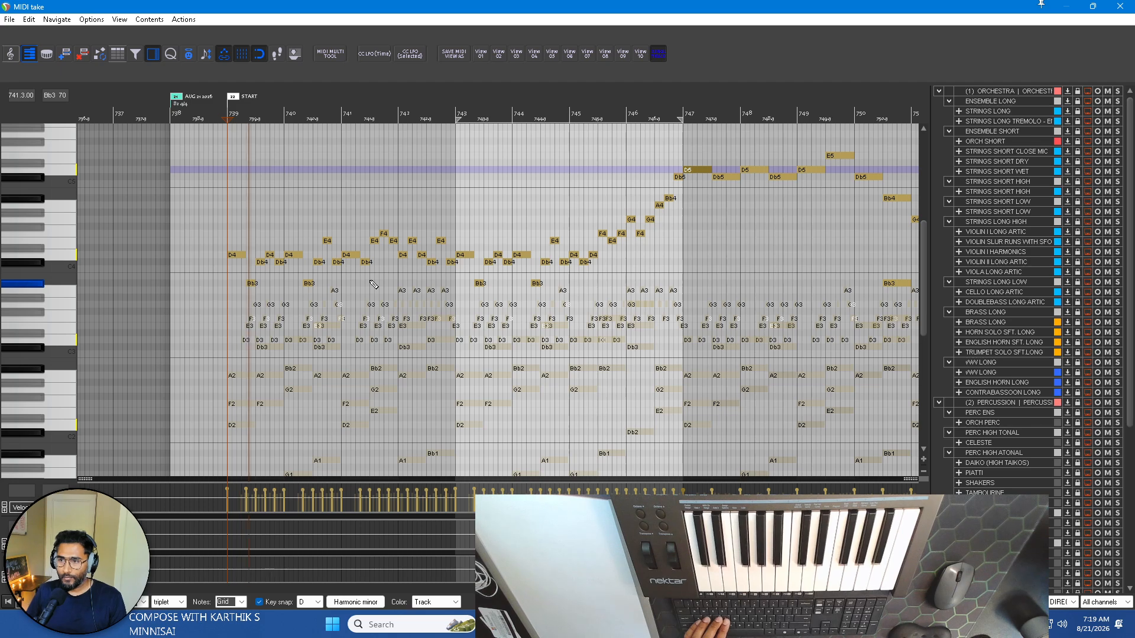
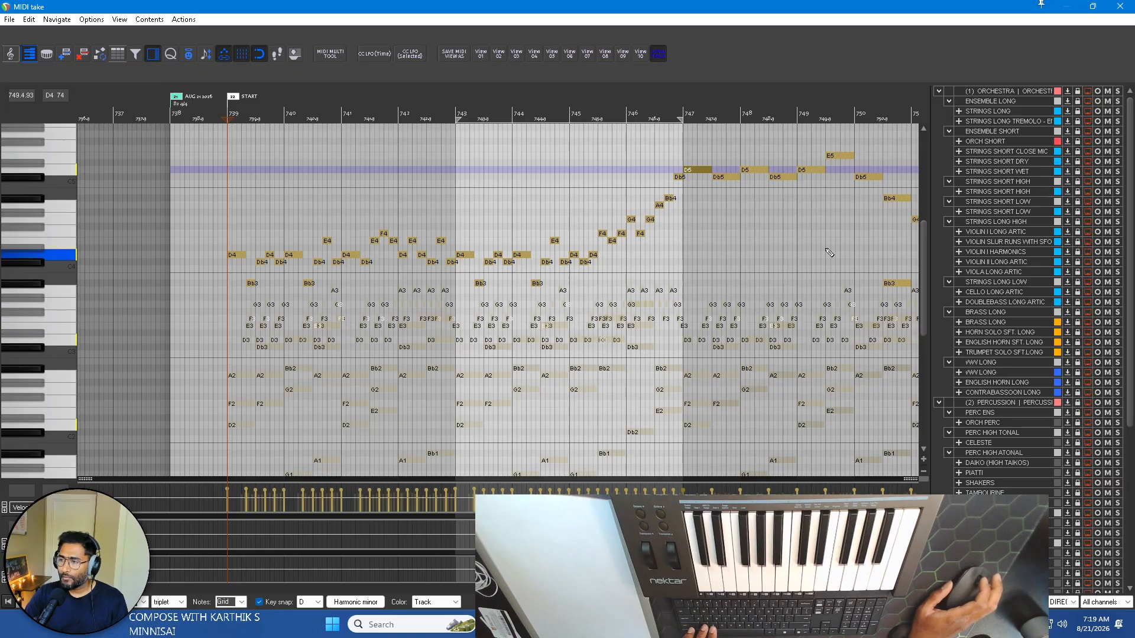
Review the piano melody across bars 739–753 and play the transition from the end of bar 746 into bar 747.
{"action": "scroll", "coordinate": [769, 247], "scroll_direction": "right", "scroll_amount": 3}
{"action": "scroll", "coordinate": [427, 207], "scroll_direction": "up", "scroll_amount": 2}
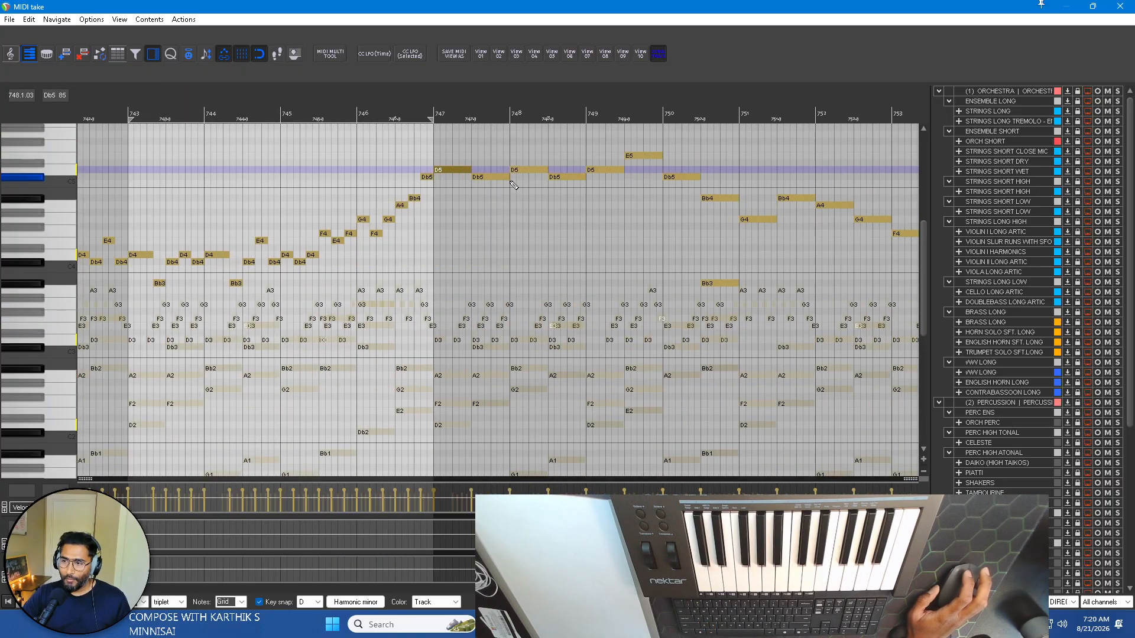
{"action": "scroll", "coordinate": [492, 305], "scroll_direction": "left", "scroll_amount": 3}
{"action": "scroll", "coordinate": [485, 309], "scroll_direction": "down", "scroll_amount": 2}
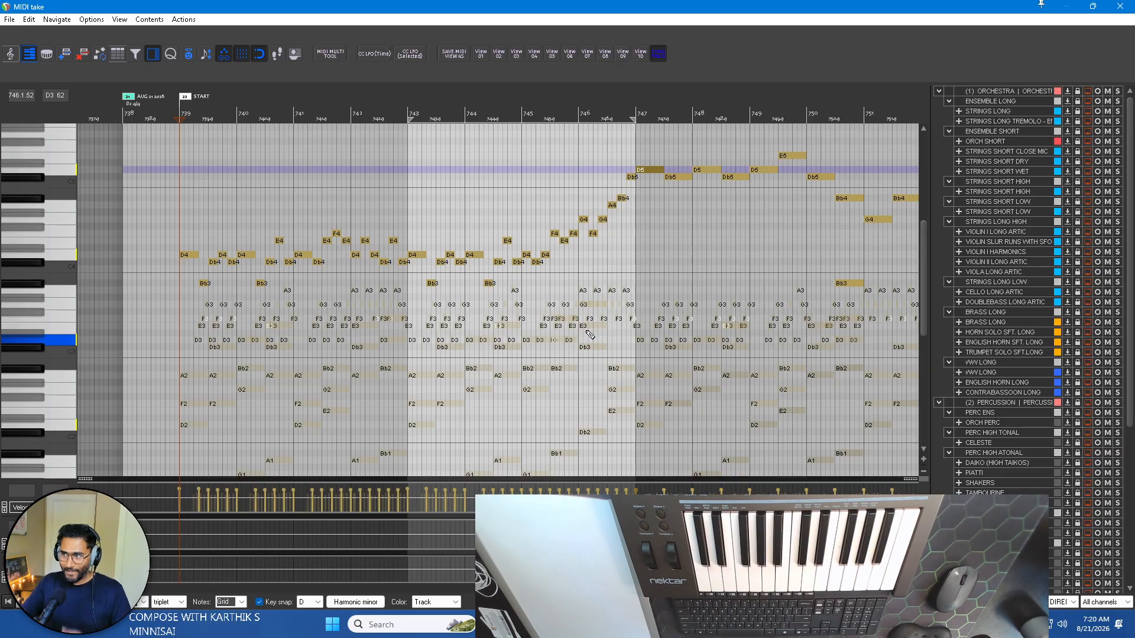
{"action": "scroll", "coordinate": [739, 199], "scroll_direction": "right", "scroll_amount": 2}
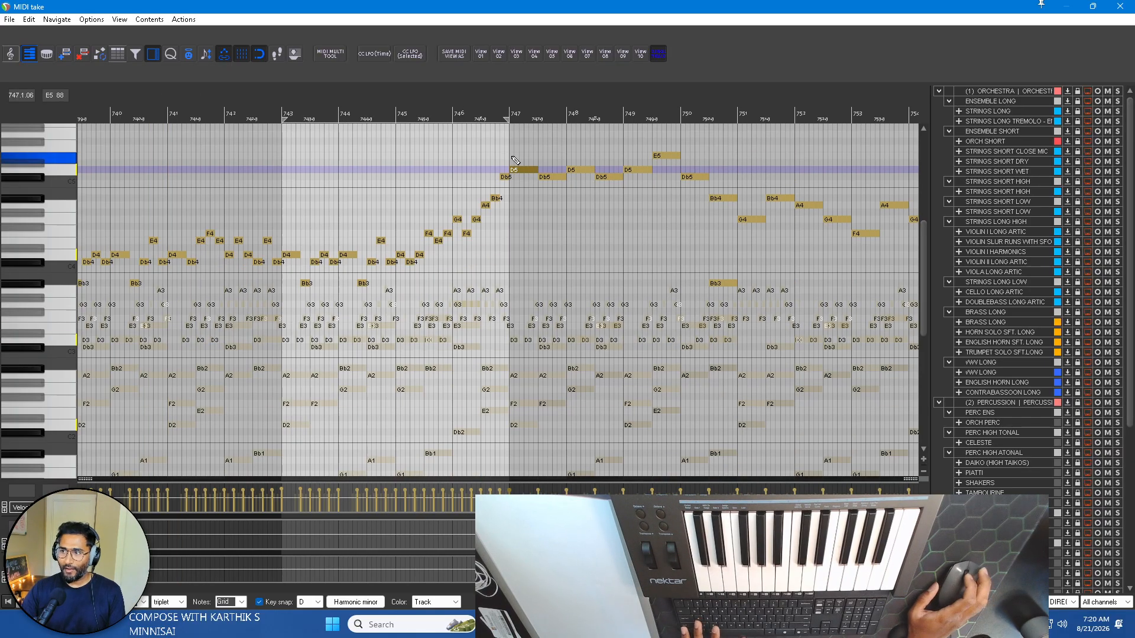
{"action": "scroll", "coordinate": [400, 170], "scroll_direction": "up", "scroll_amount": 2}
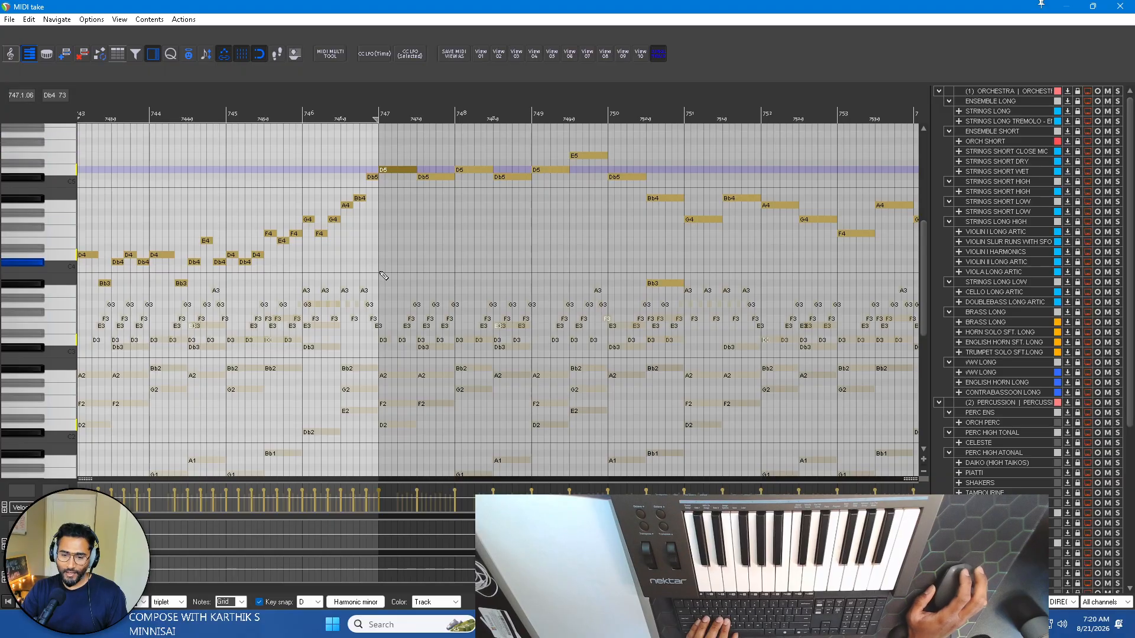
{"action": "left_click", "coordinate": [367, 105]}
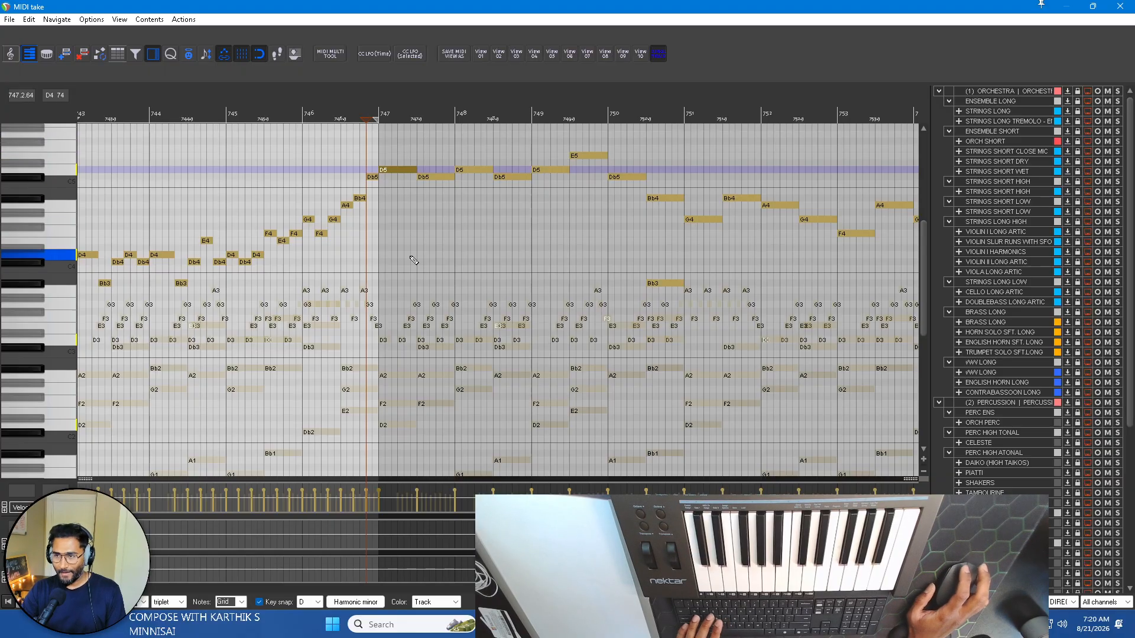
{"action": "key", "text": "space"}
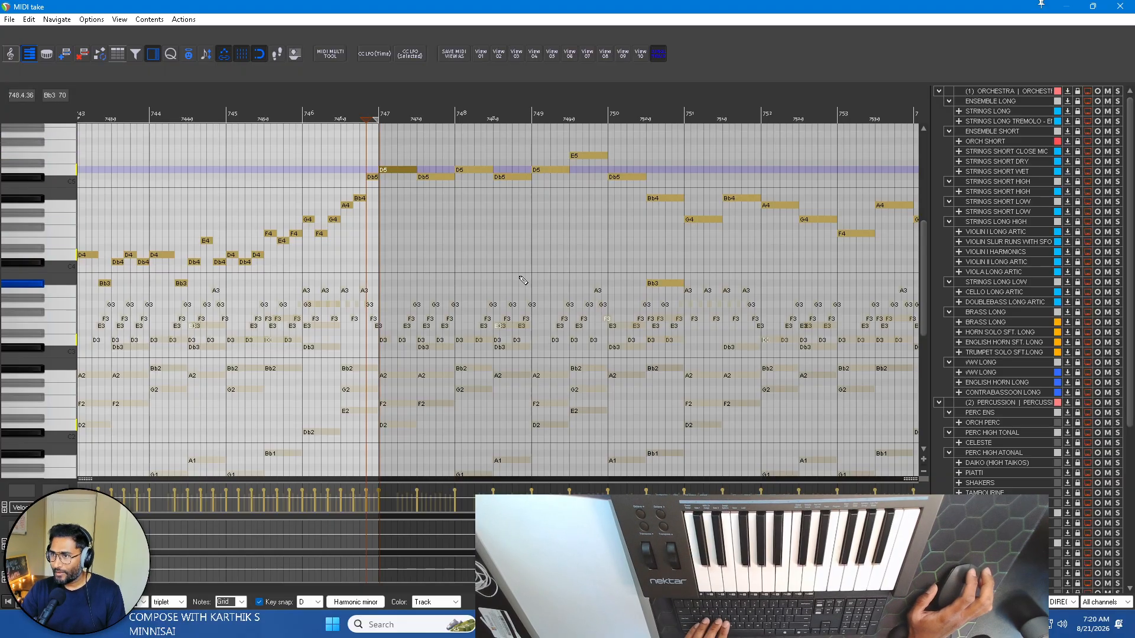
{"action": "key", "text": "space"}
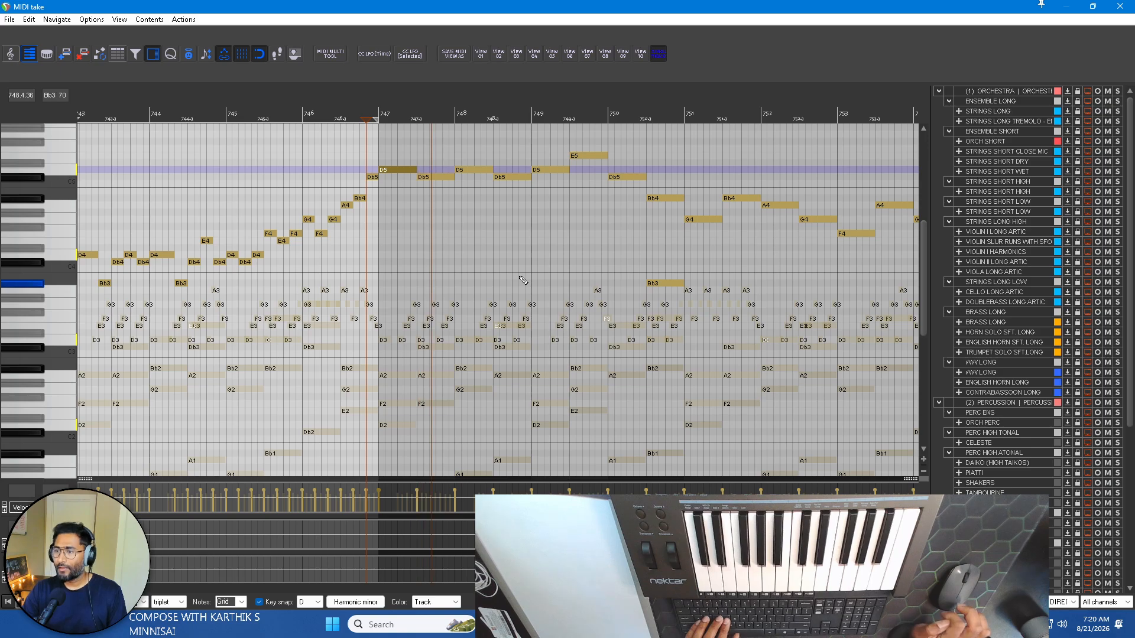
{"action": "key", "text": "space"}
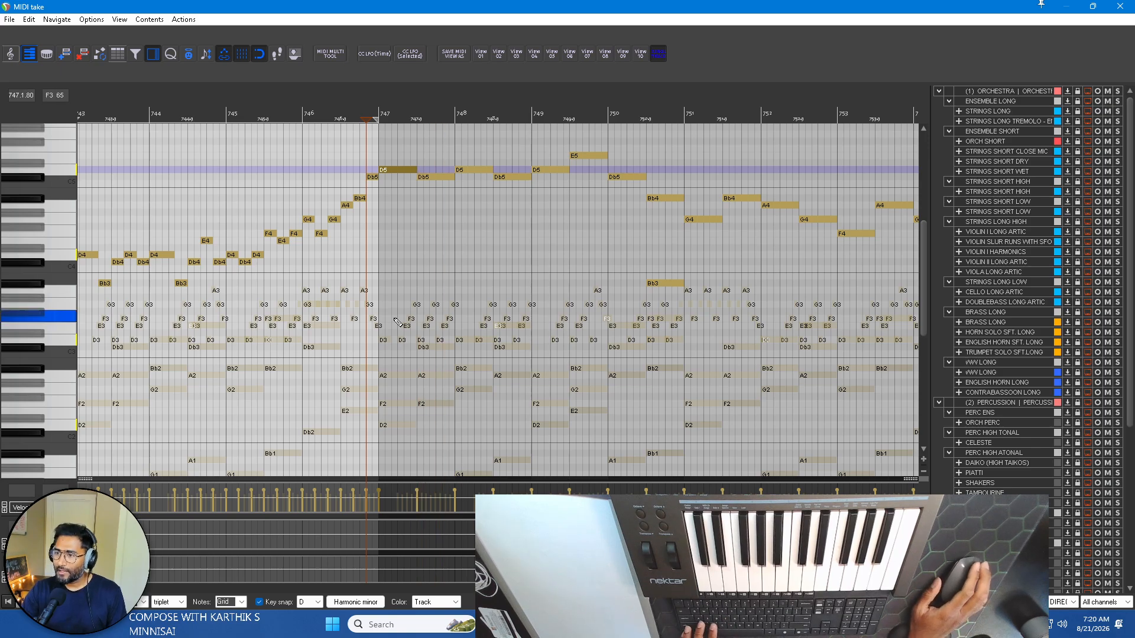
{"action": "scroll", "coordinate": [680, 361], "scroll_direction": "left", "scroll_amount": 5}
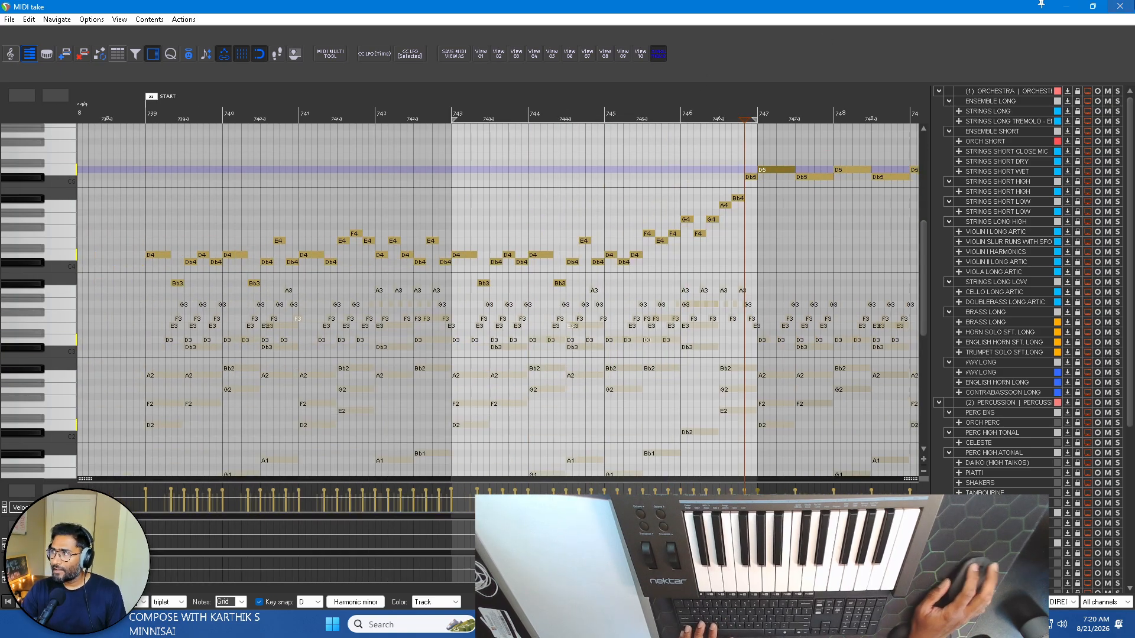
Open the PIANO BACKGROUND and PIANO MOVEMENT items together in the MIDI editor and examine their notes from bar 739.
{"action": "left_click", "coordinate": [1130, 9]}
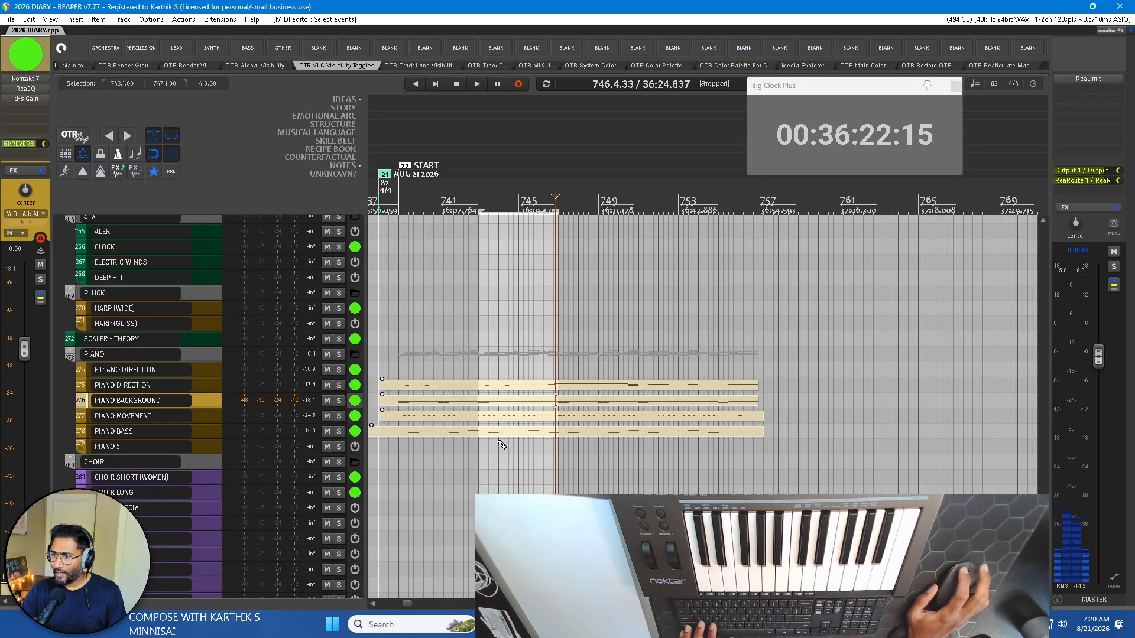
{"action": "left_click", "coordinate": [433, 402]}
{"action": "left_click", "coordinate": [419, 415]}
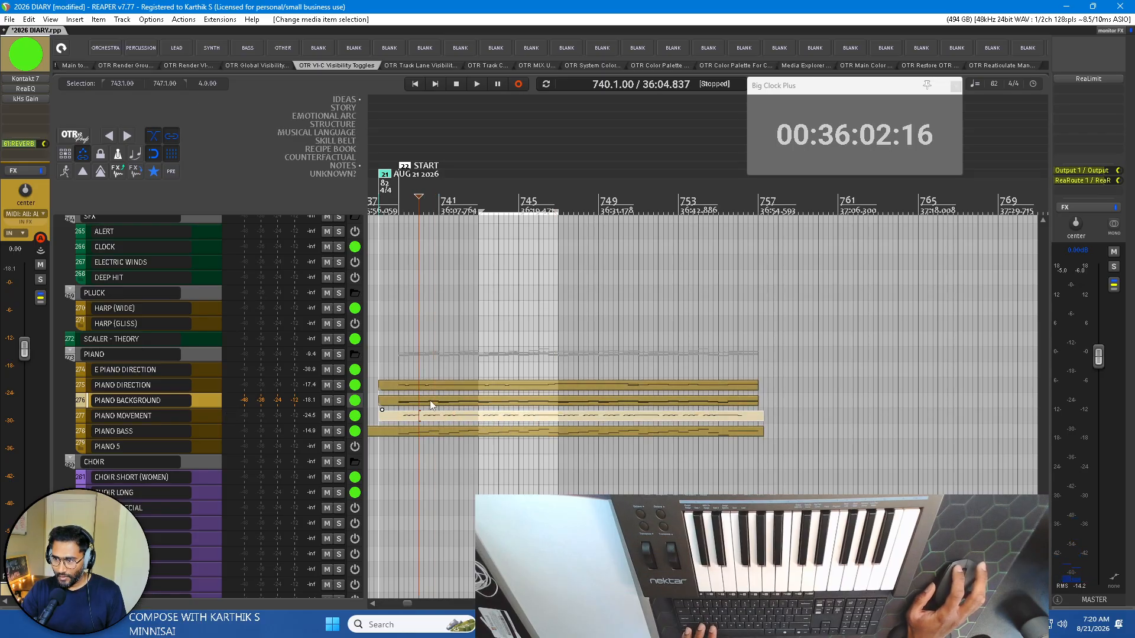
{"action": "left_click", "coordinate": [431, 399], "text": "ctrl"}
{"action": "double_click", "coordinate": [434, 413]}
{"action": "scroll", "coordinate": [520, 307], "scroll_direction": "down", "scroll_amount": 5}
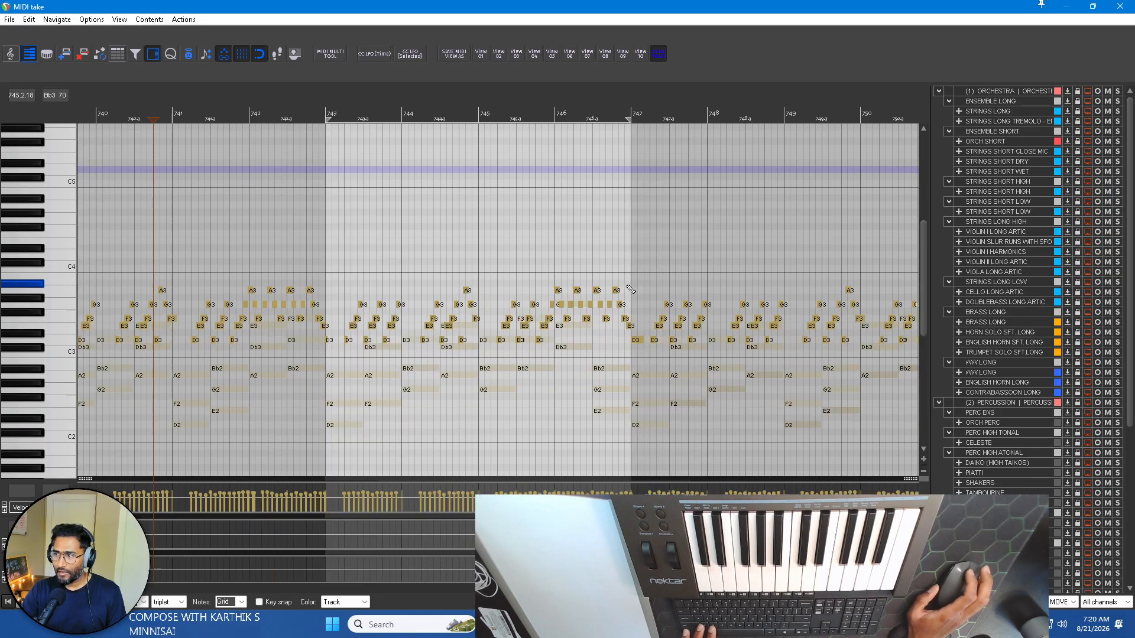
{"action": "scroll", "coordinate": [376, 204], "scroll_direction": "up", "scroll_amount": 3}
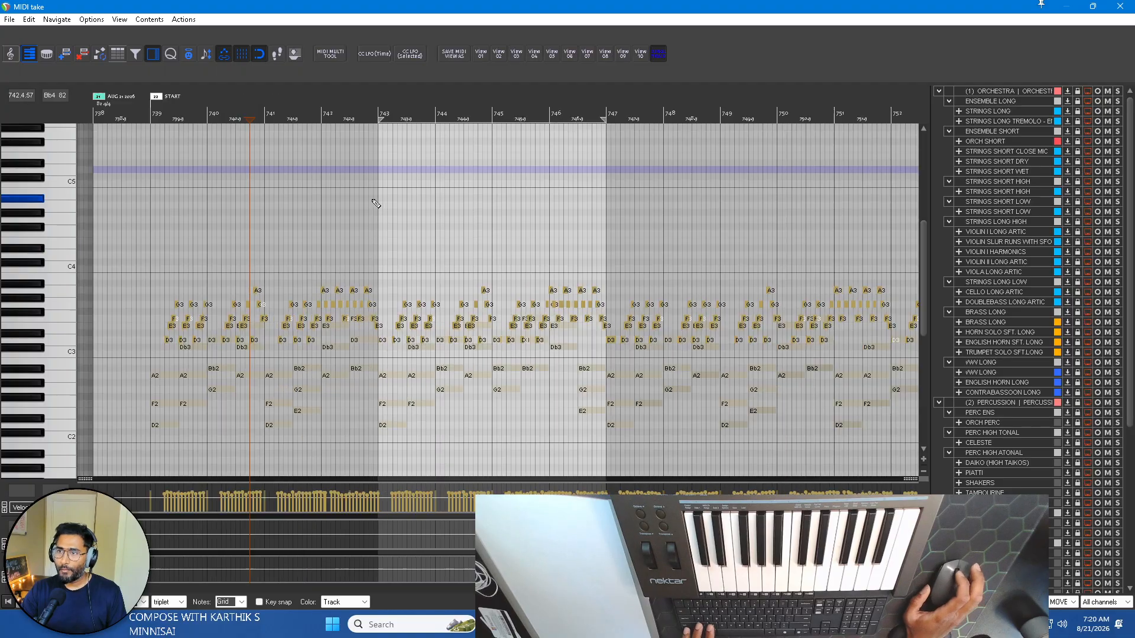
{"action": "left_click", "coordinate": [1123, 5]}
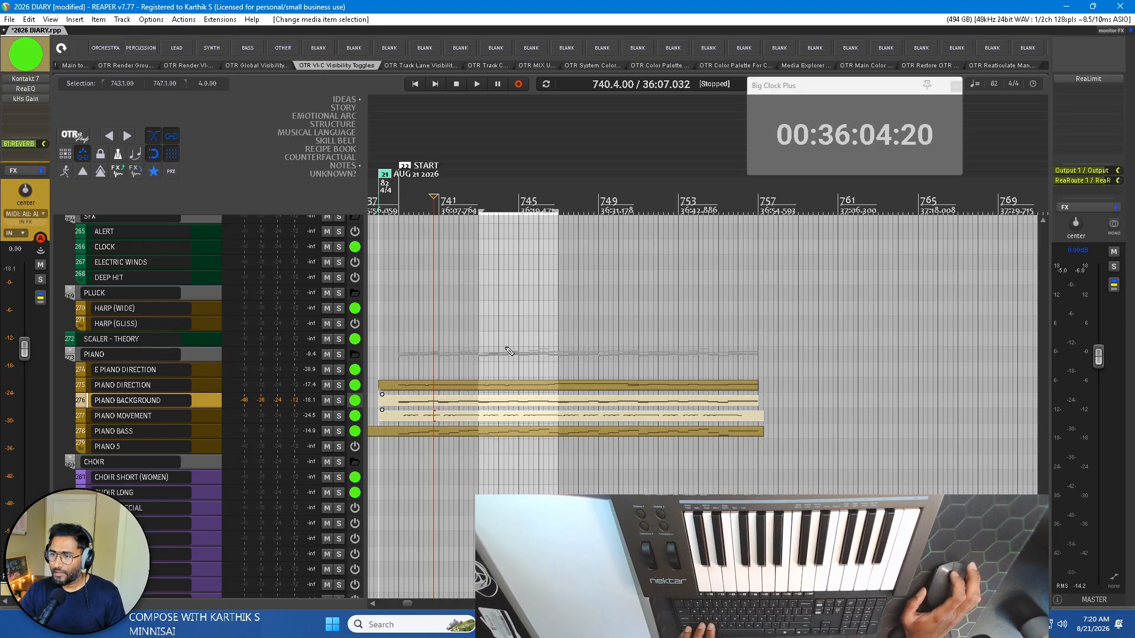
Set the time selection from the START marker at bar 739 to bar 747 and play the passage.
{"action": "scroll", "coordinate": [510, 351], "scroll_direction": "up", "scroll_amount": 5}
{"action": "left_click", "coordinate": [408, 195]}
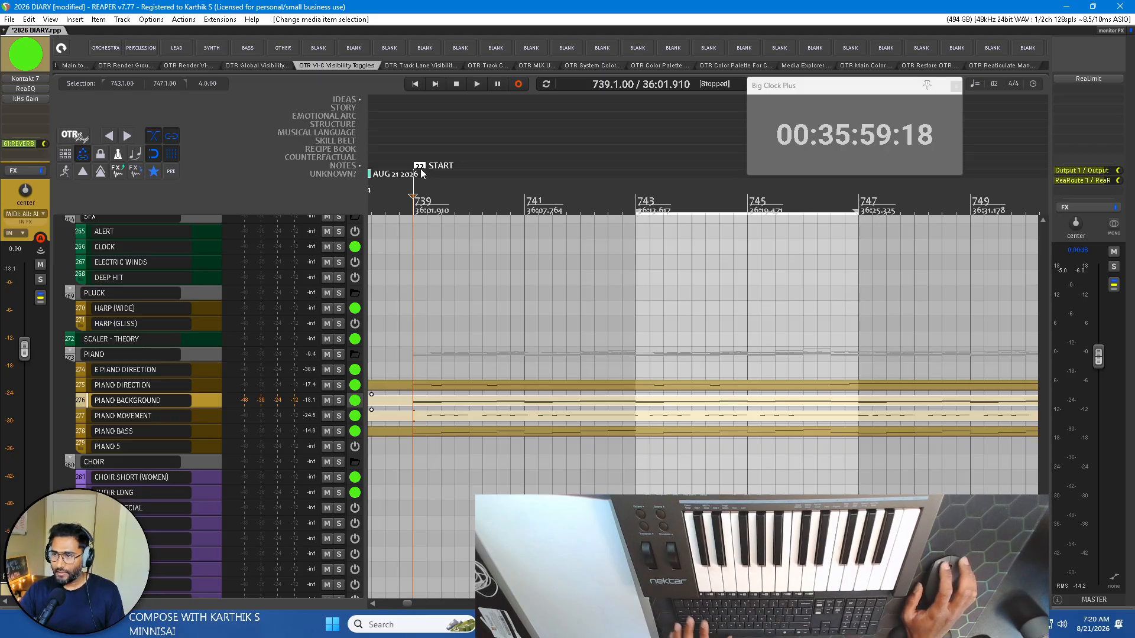
{"action": "left_click_drag", "start_coordinate": [413, 188], "coordinate": [852, 179]}
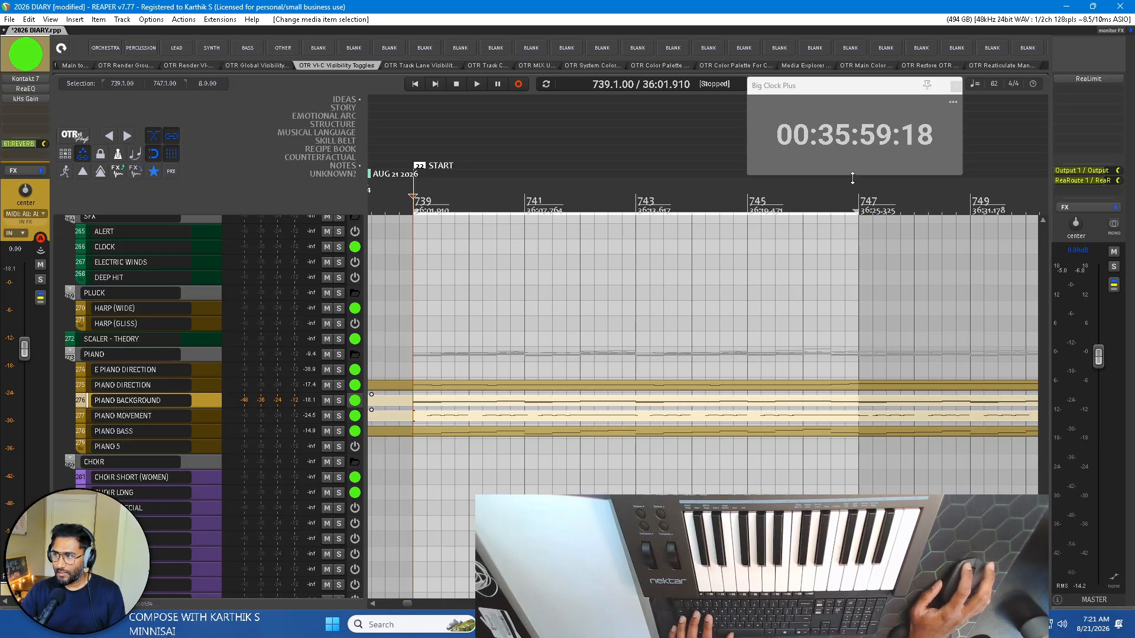
{"action": "key", "text": "space"}
{"action": "scroll", "coordinate": [788, 268], "scroll_direction": "down", "scroll_amount": 2}
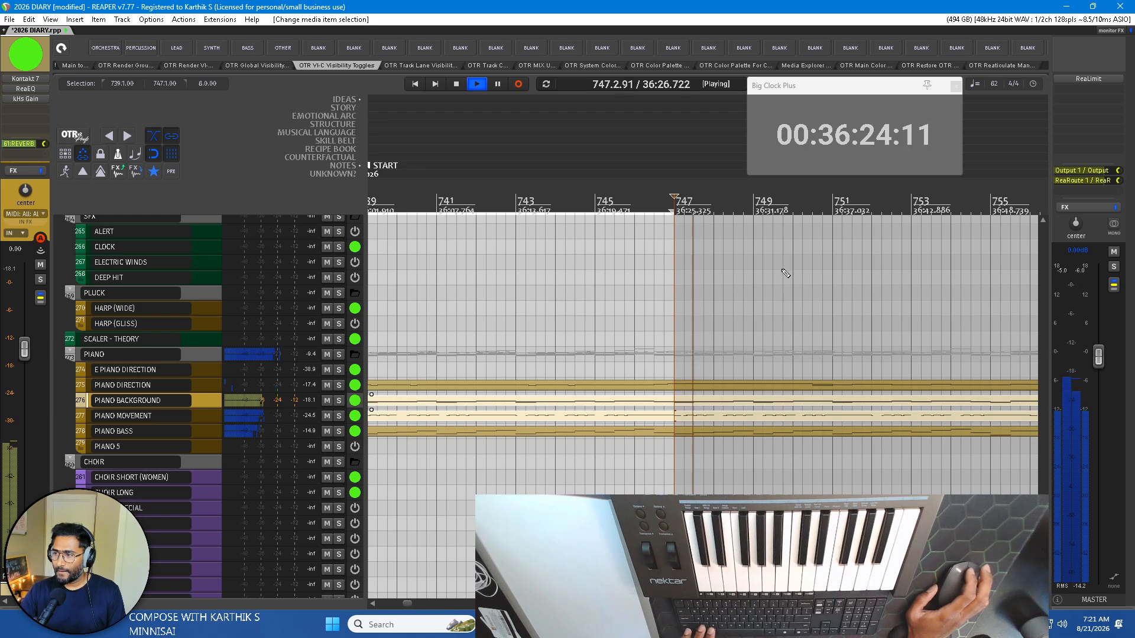
{"action": "left_click", "coordinate": [499, 198]}
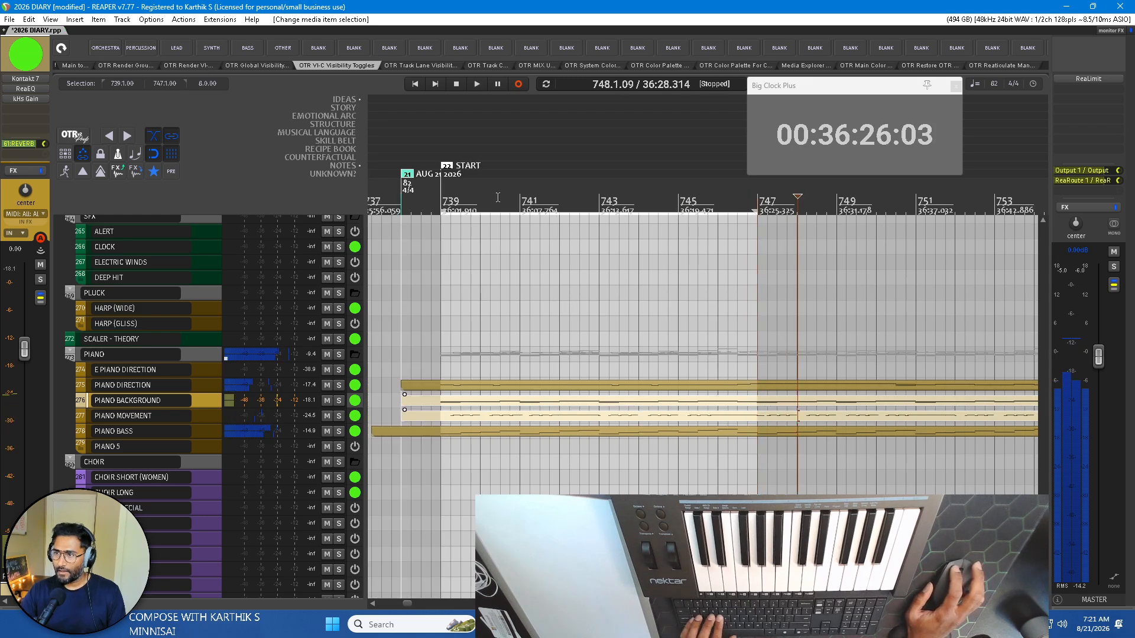
{"action": "key", "text": "space"}
{"action": "key", "text": "ctrl+r"}
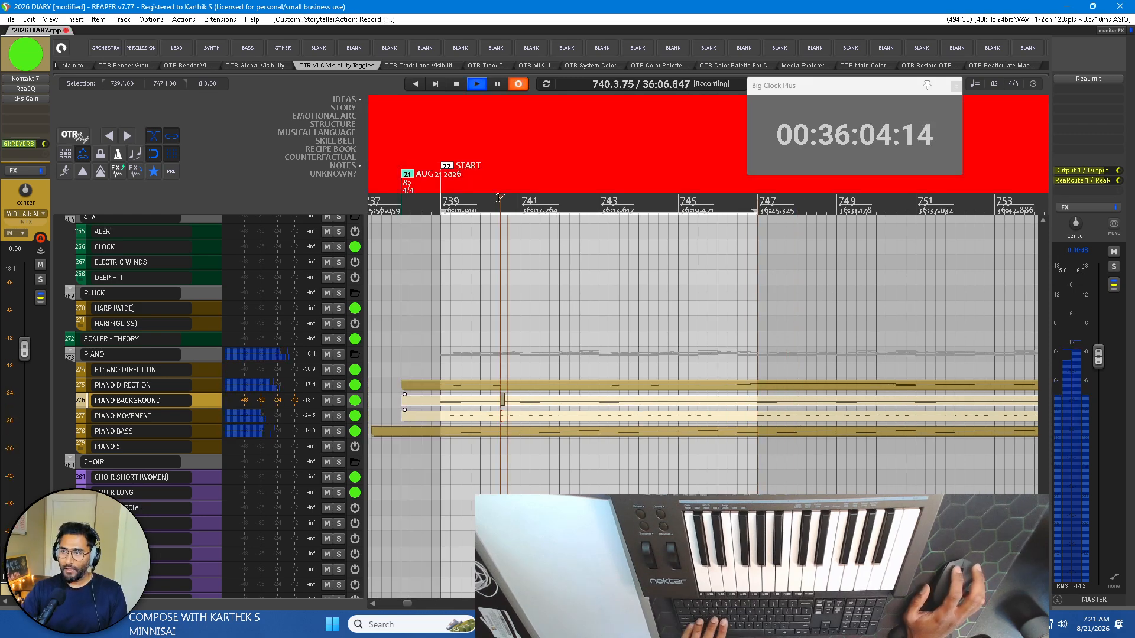
{"action": "key", "text": "space"}
Add a region named PHRASE 1 over bars 739–747 in the STRUCTURE lane.
{"action": "key", "text": "shift+r"}
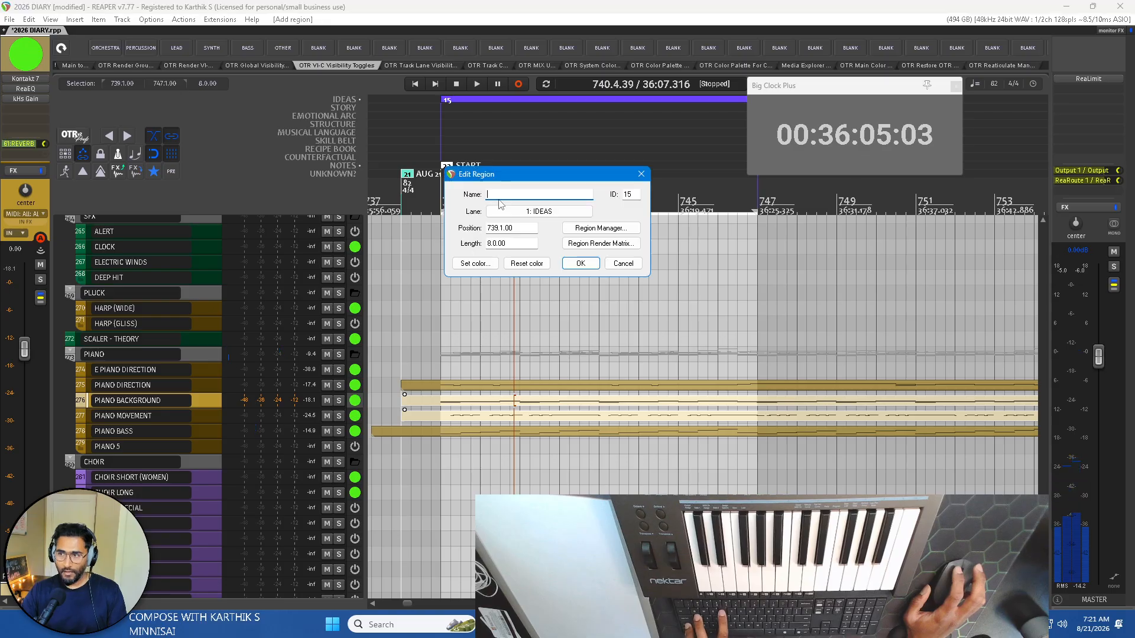
{"action": "left_click_drag", "start_coordinate": [502, 173], "coordinate": [542, 183]}
{"action": "left_click", "coordinate": [579, 221]}
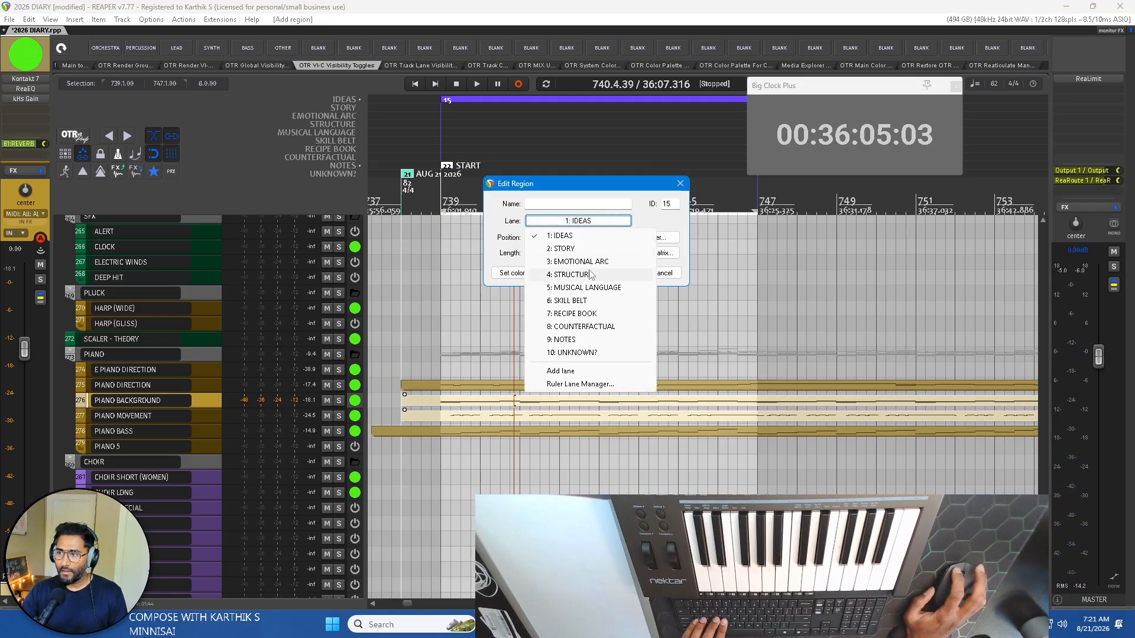
{"action": "left_click", "coordinate": [591, 275]}
{"action": "left_click", "coordinate": [556, 207]}
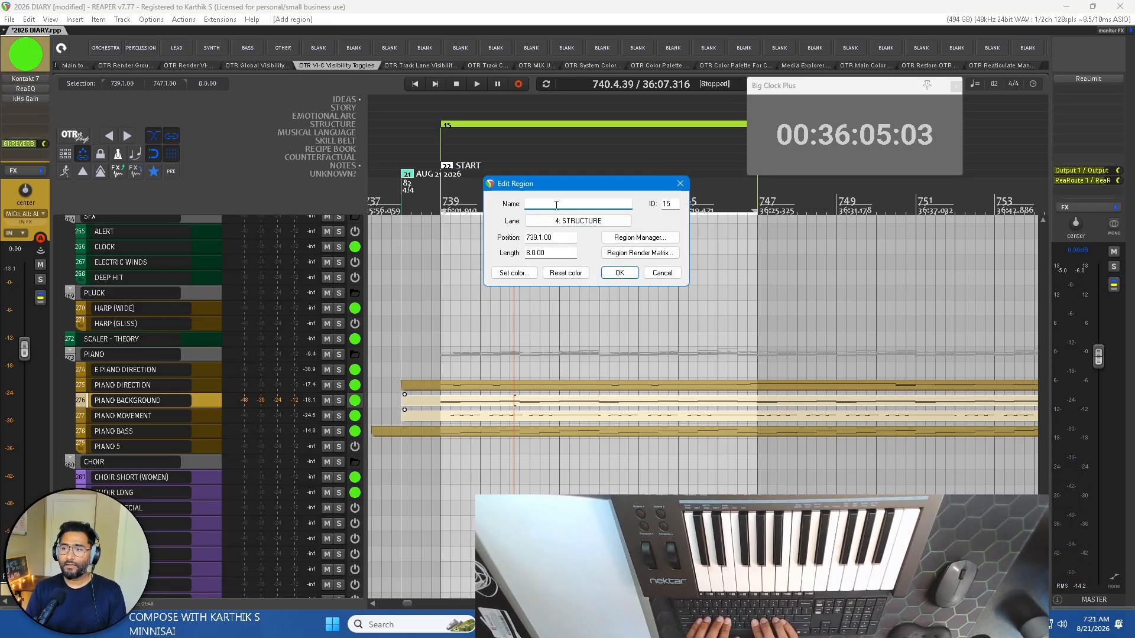
{"action": "type", "text": "A"}
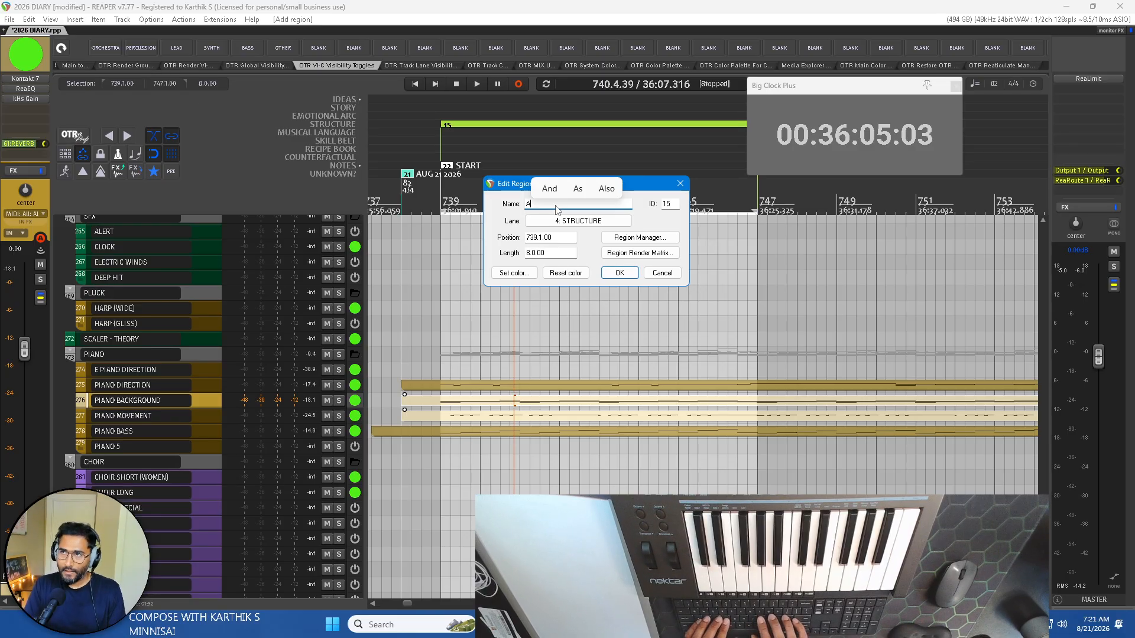
{"action": "key", "text": "BackSpace"}
{"action": "type", "text": "PHR"}
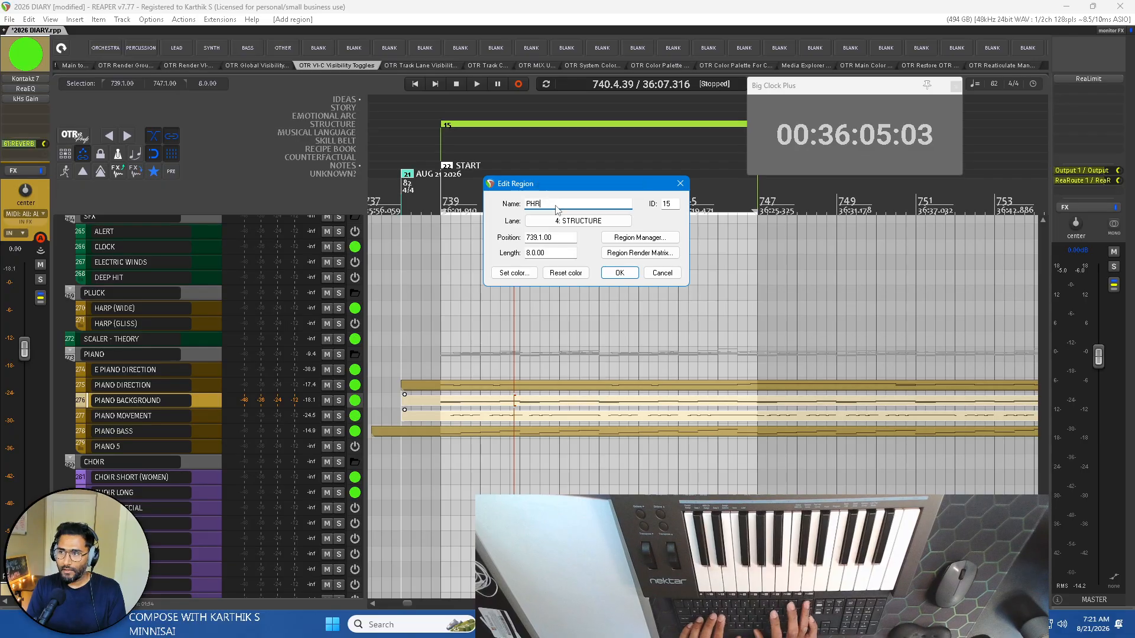
{"action": "type", "text": "ASE 1"}
{"action": "key", "text": "Return"}
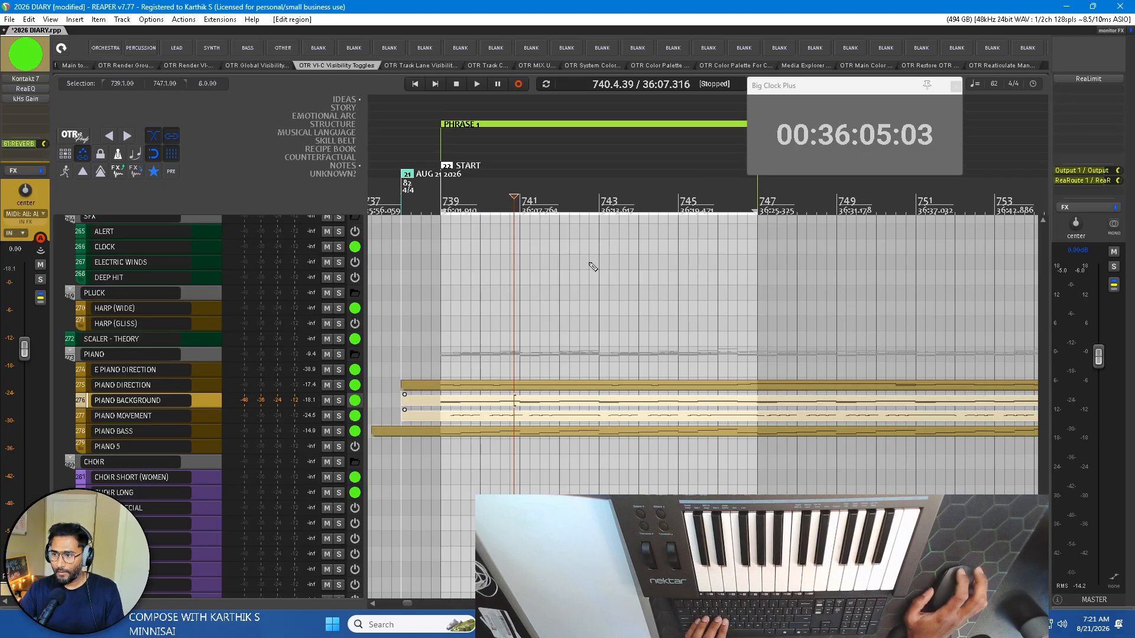
Play the background and movement parts from bar 739 in the MIDI editor and shorten the time selection to bars 739–743.
{"action": "double_click", "coordinate": [491, 412]}
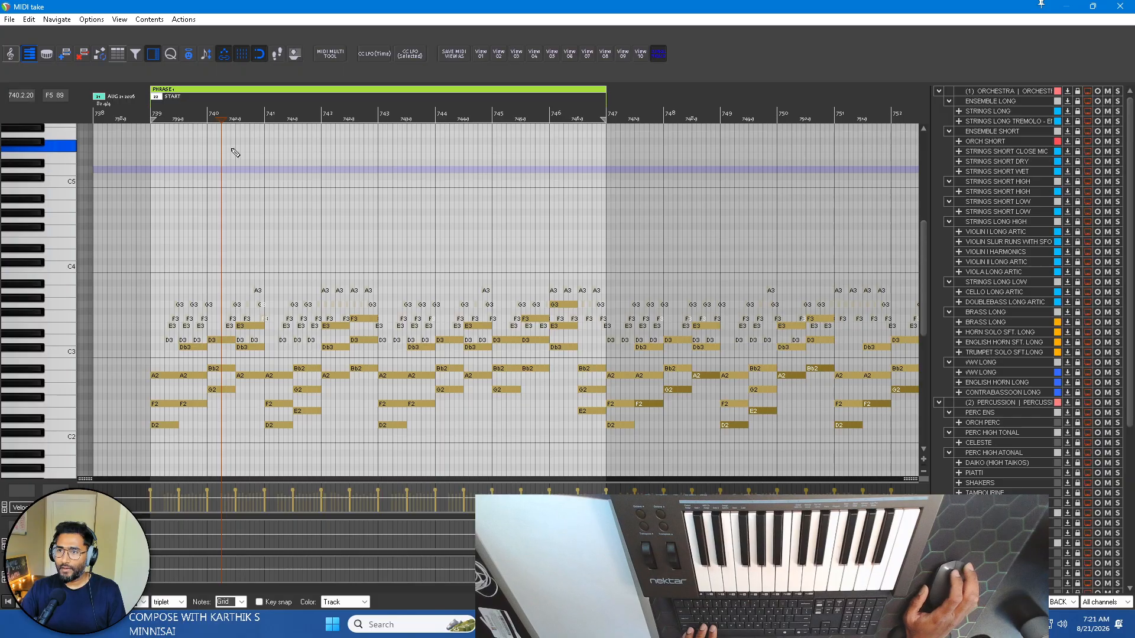
{"action": "left_click", "coordinate": [152, 107]}
{"action": "key", "text": "space"}
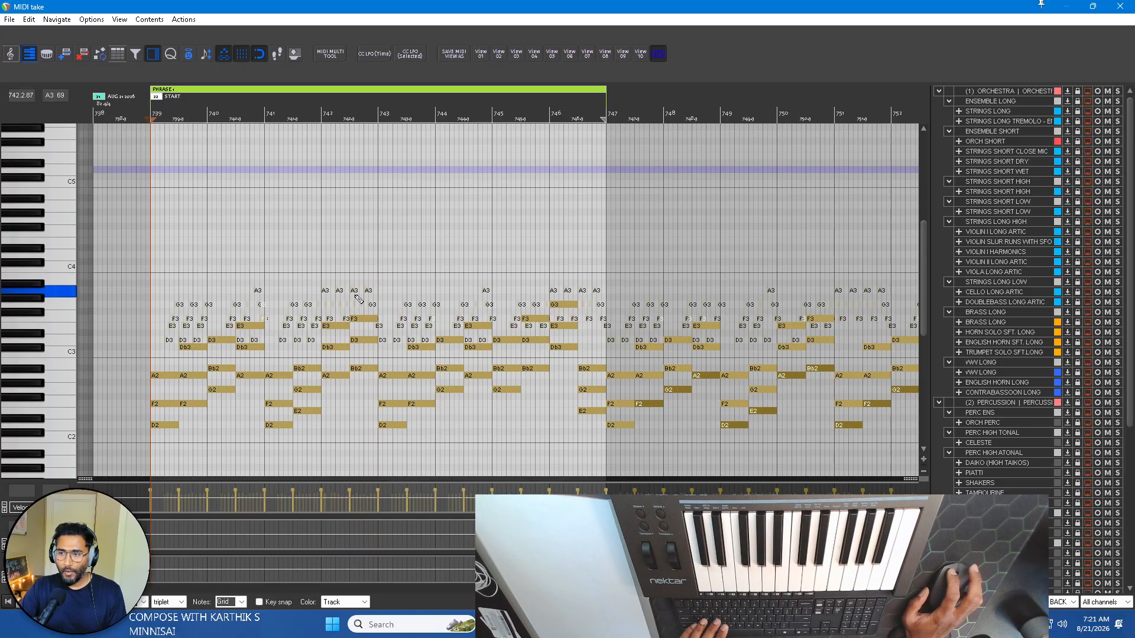
{"action": "left_click_drag", "start_coordinate": [378, 111], "coordinate": [148, 116]}
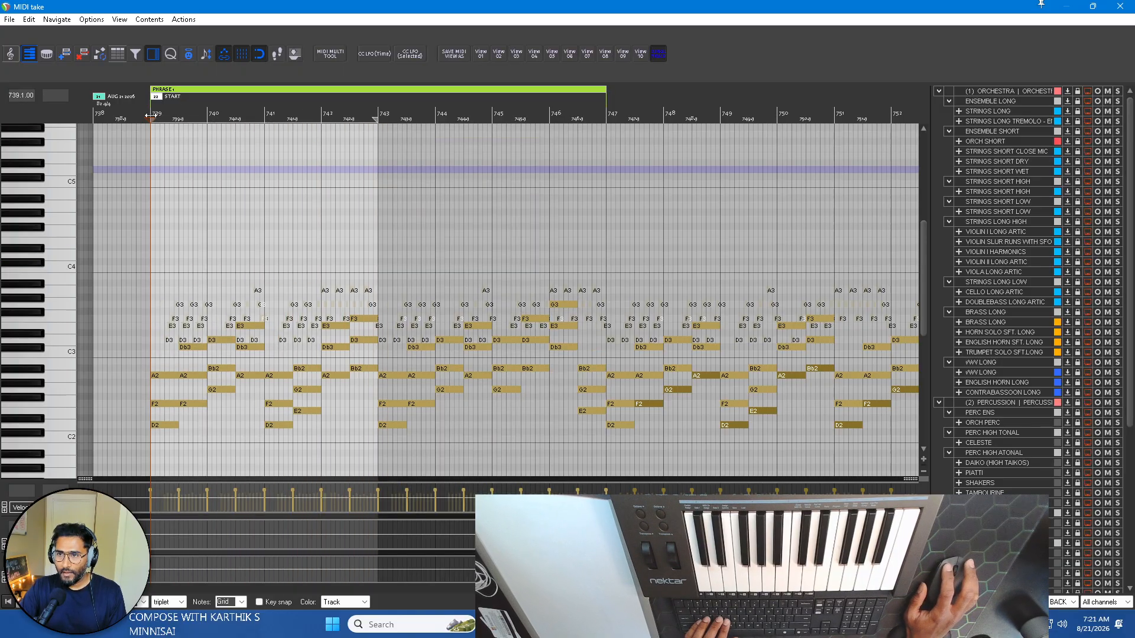
{"action": "left_click", "coordinate": [1133, 6]}
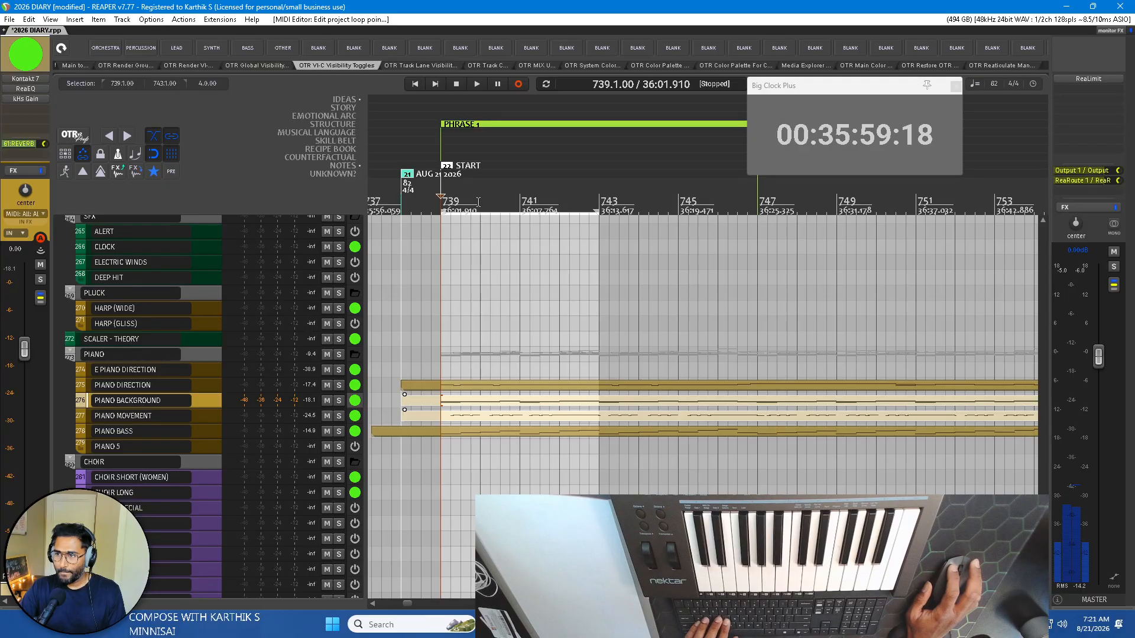
Try adding a region named A over bars 739–743 in the STRUCTURE lane, and cancel the region's edit.
{"action": "key", "text": "shift+r"}
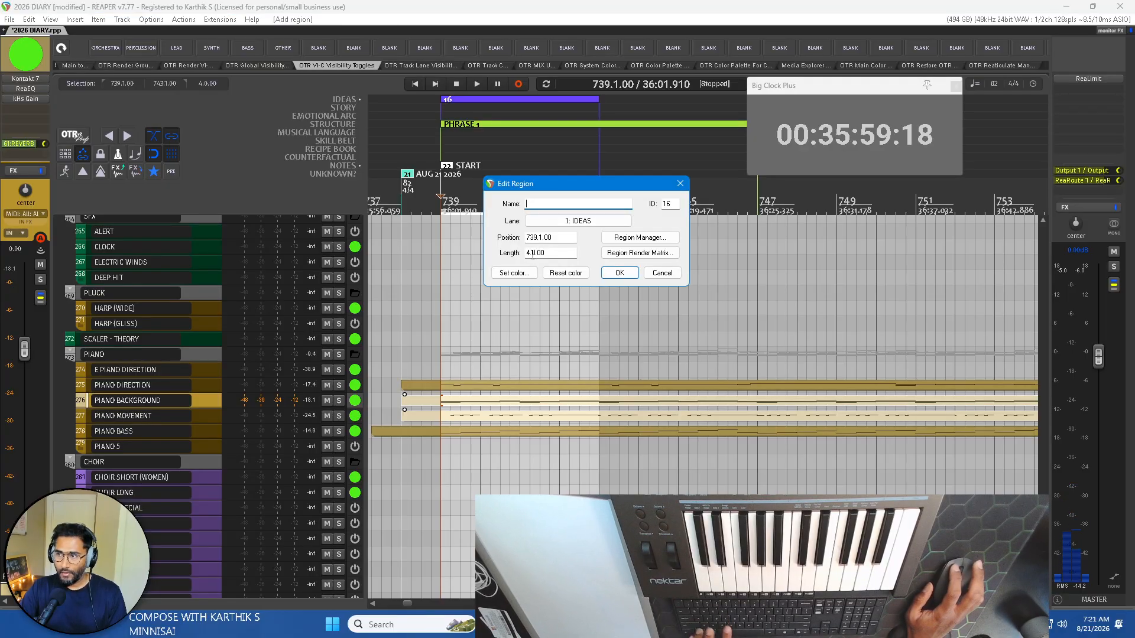
{"action": "type", "text": "A"}
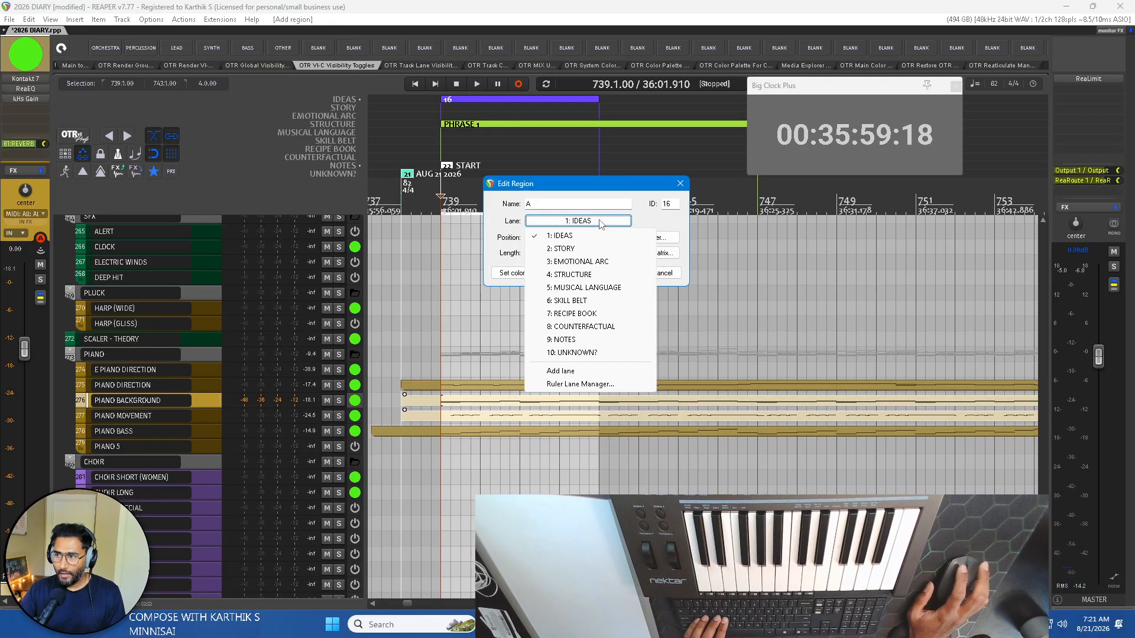
{"action": "left_click", "coordinate": [577, 220]}
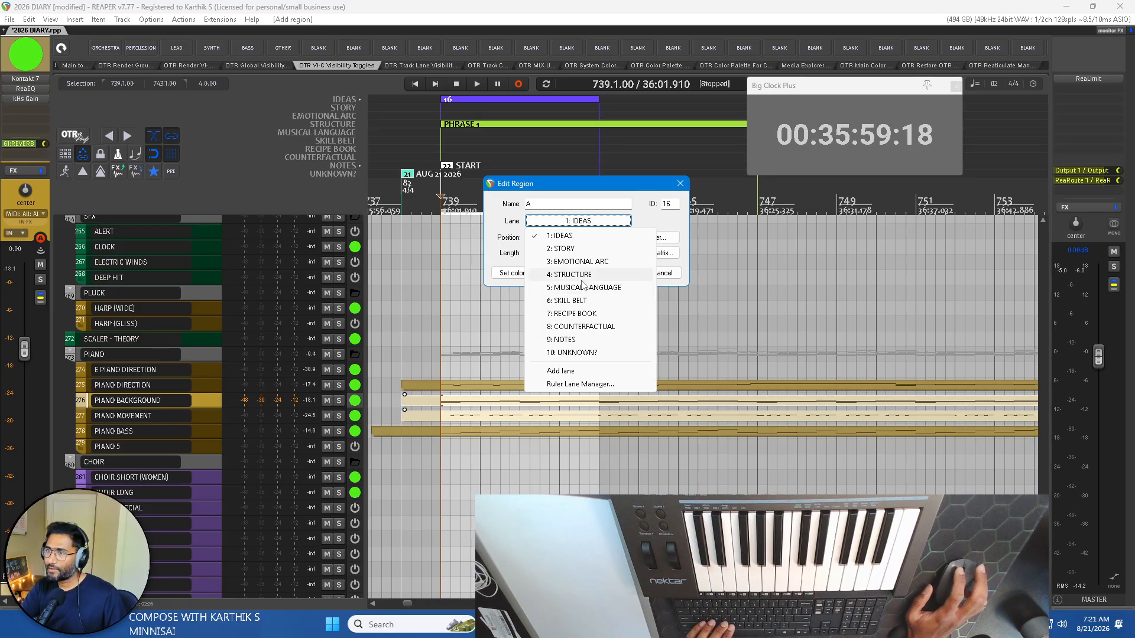
{"action": "left_click", "coordinate": [584, 275]}
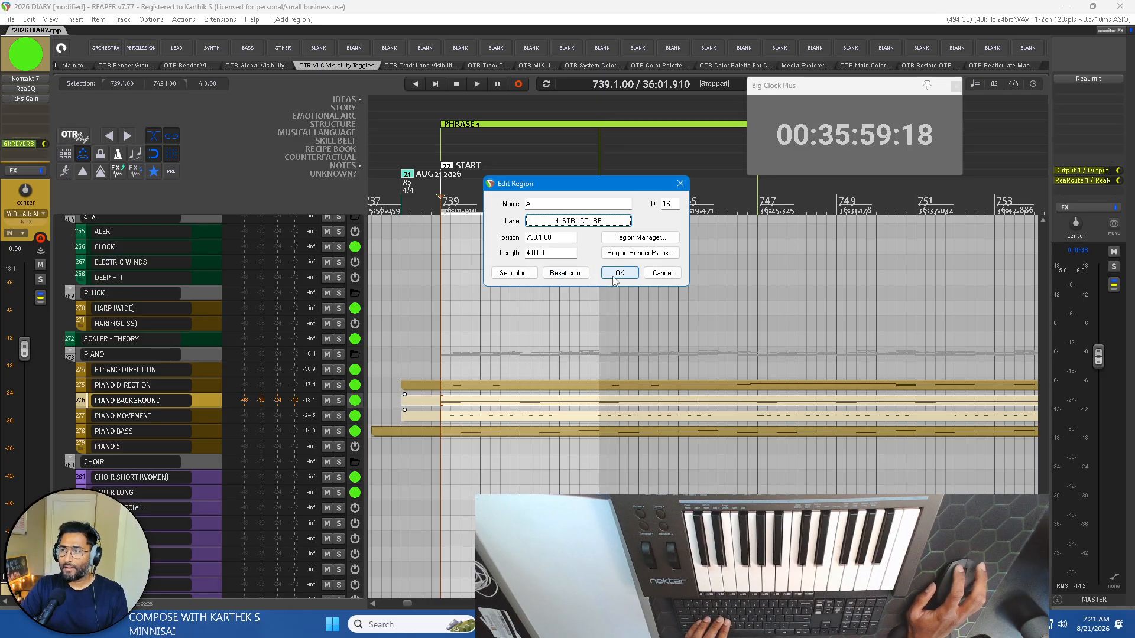
{"action": "left_click", "coordinate": [655, 274]}
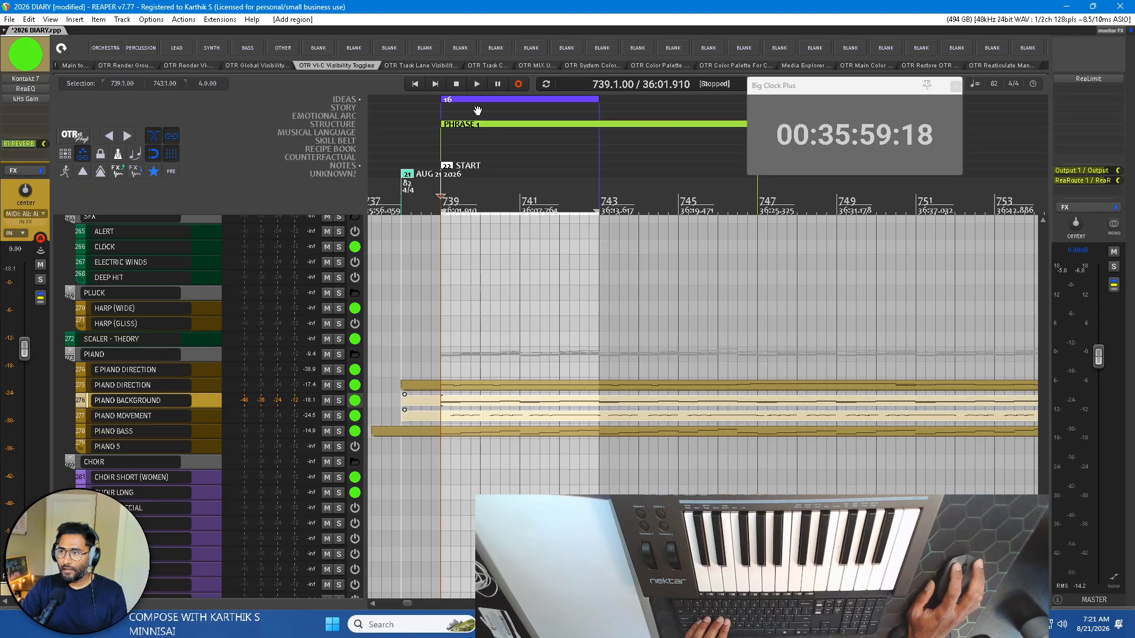
Undo the recent region additions starting at bar 739, including PHRASE 1 in the STRUCTURE lane.
{"action": "key", "text": "ctrl+z"}
{"action": "key", "text": "ctrl+z"}
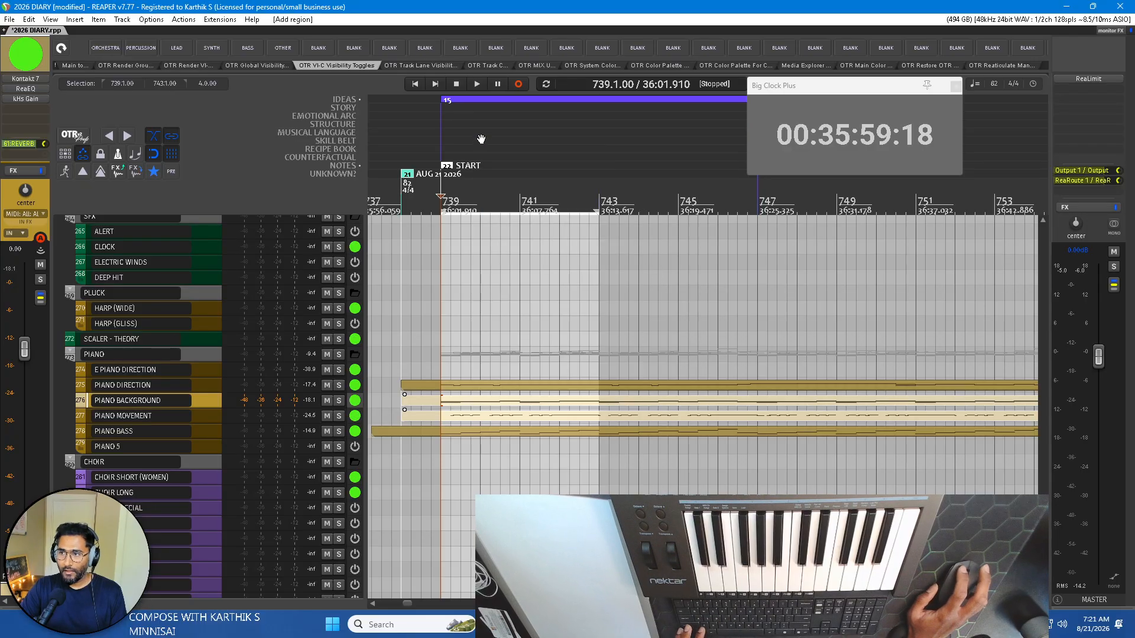
{"action": "key", "text": "ctrl+z"}
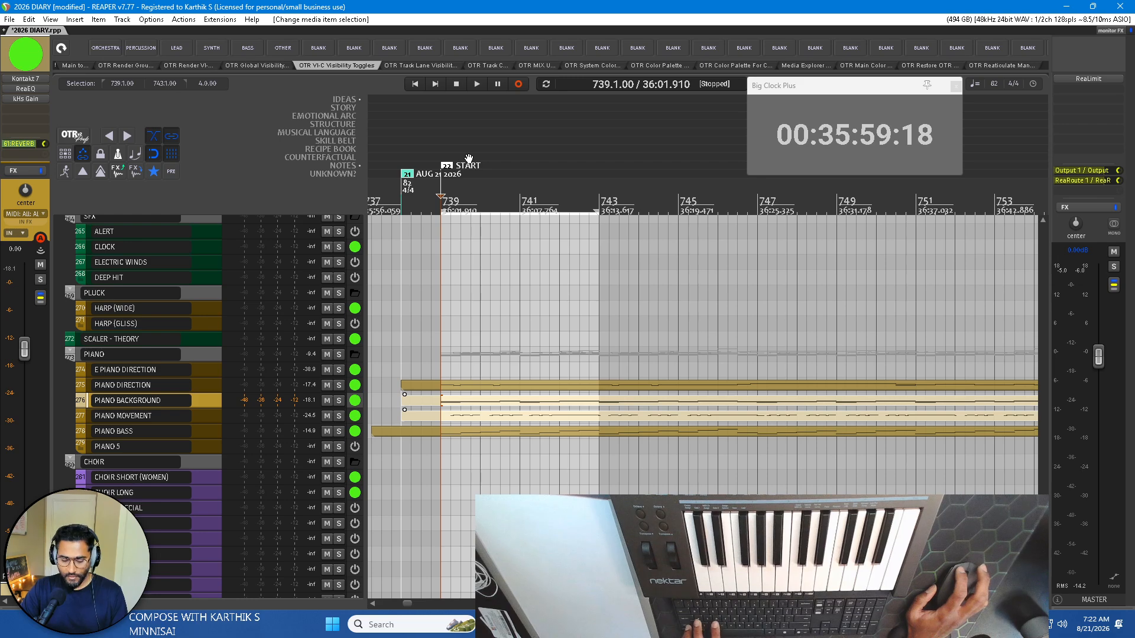
Add a region named A over bars 739–743 and assign it to the STRUCTURE lane.
{"action": "key", "text": "shift+r"}
{"action": "type", "text": "A"}
{"action": "left_click", "coordinate": [569, 220]}
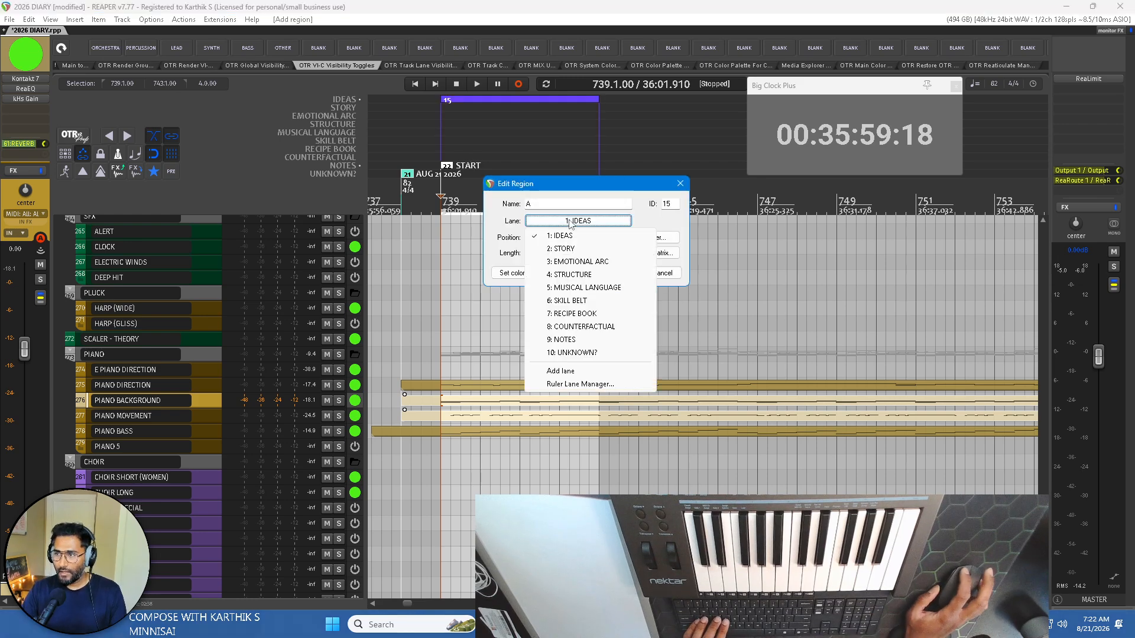
{"action": "left_click", "coordinate": [573, 275]}
{"action": "left_click", "coordinate": [619, 272]}
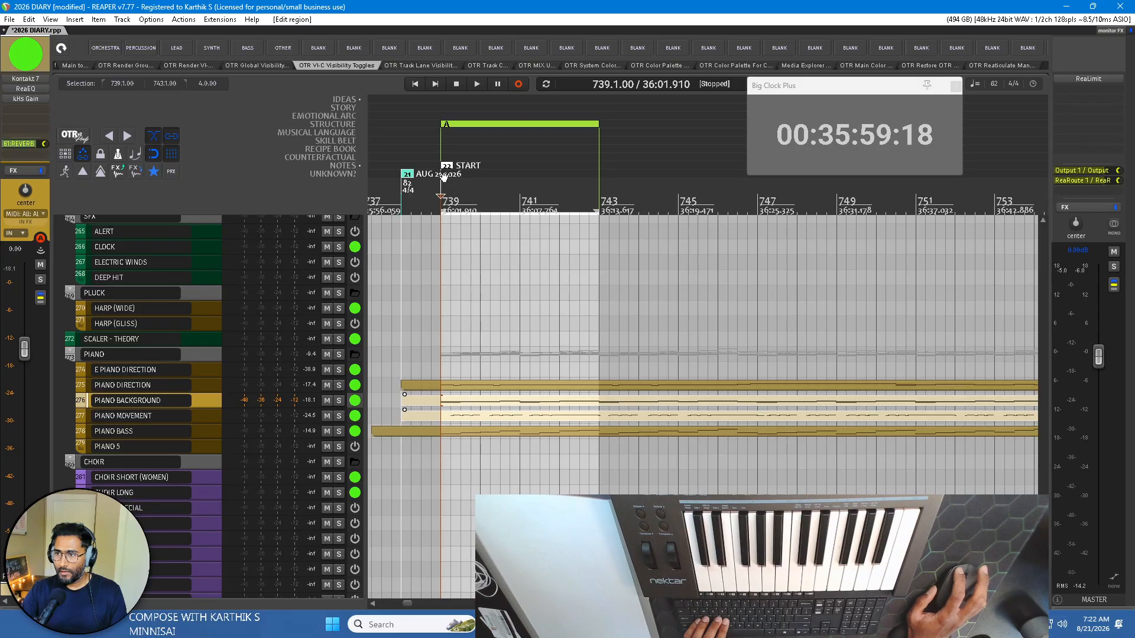
Extend the time selection to bars 739–747 and add a region named PHRASE 1 over it in the MUSICAL LANGUAGE lane.
{"action": "left_click_drag", "start_coordinate": [598, 211], "coordinate": [756, 211]}
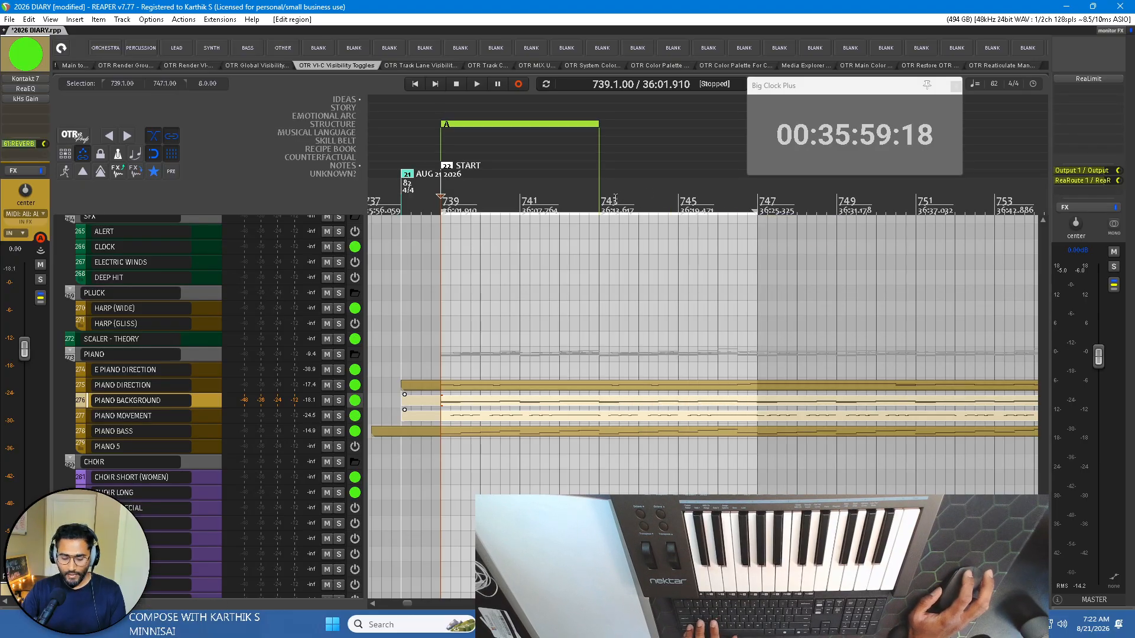
{"action": "key", "text": "shift+r"}
{"action": "left_click", "coordinate": [562, 221]}
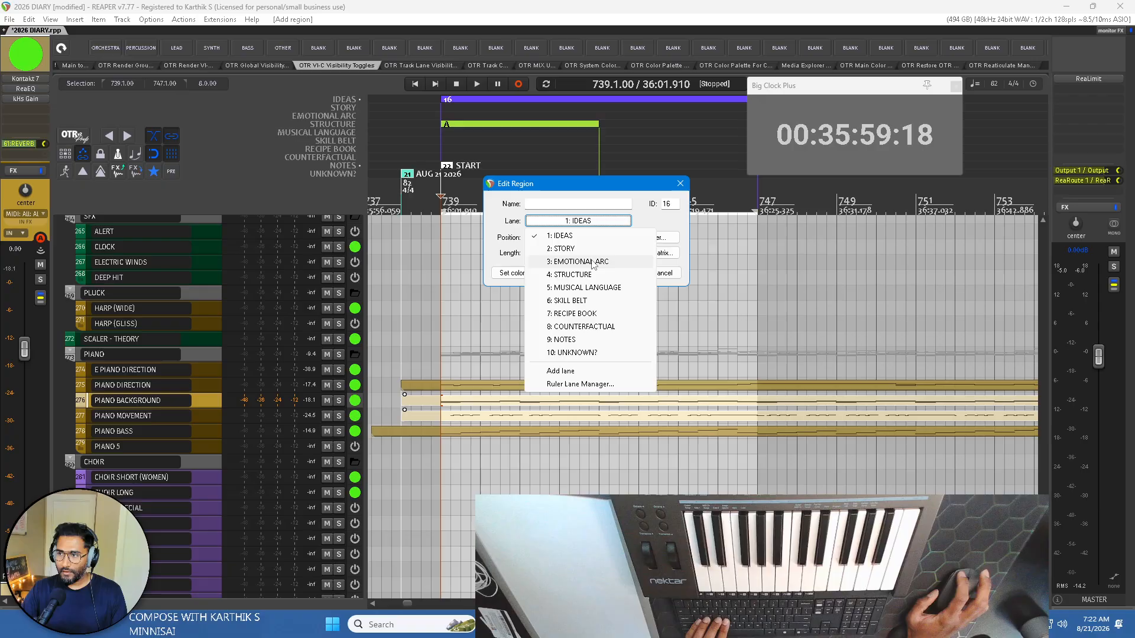
{"action": "left_click", "coordinate": [588, 289]}
{"action": "left_click", "coordinate": [565, 204]}
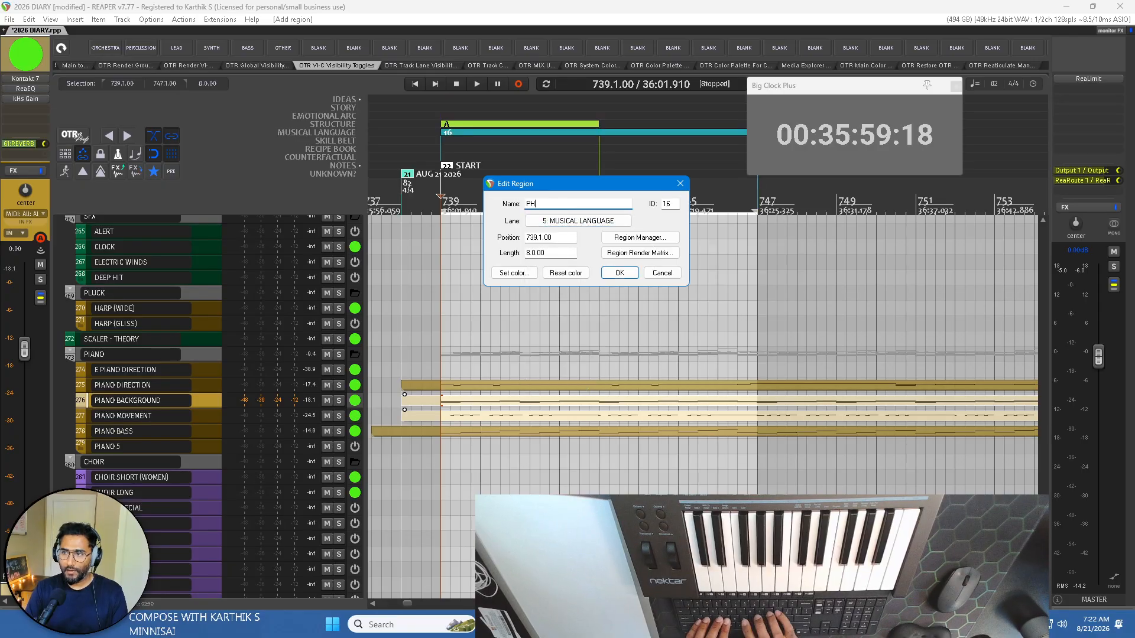
{"action": "type", "text": "PHRASE 1"}
{"action": "key", "text": "Return"}
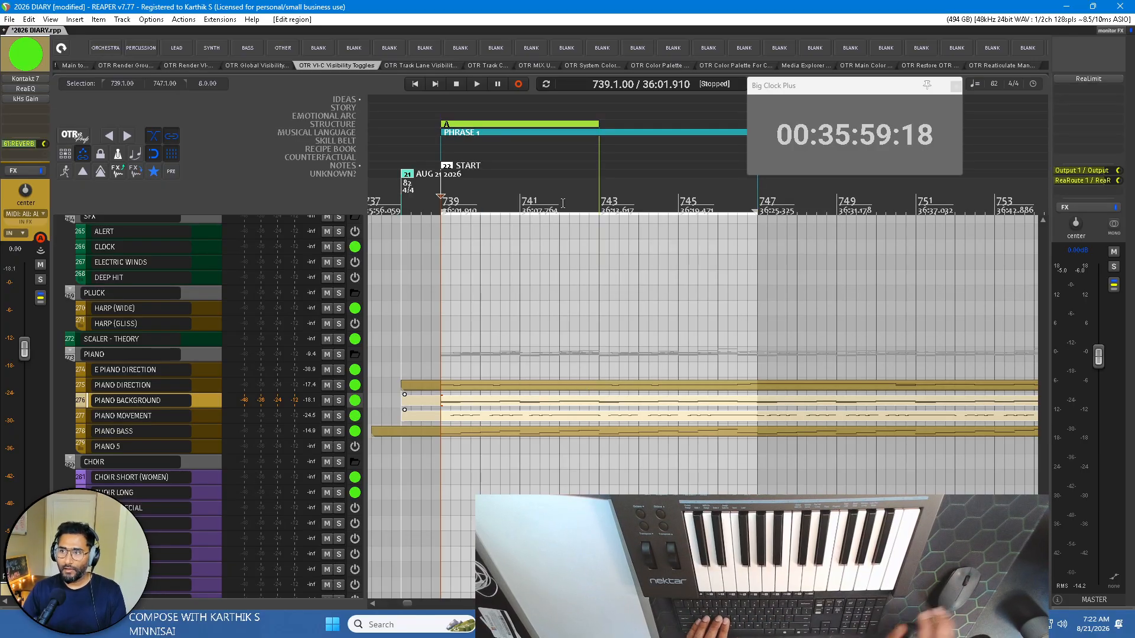
{"action": "double_click", "coordinate": [485, 131]}
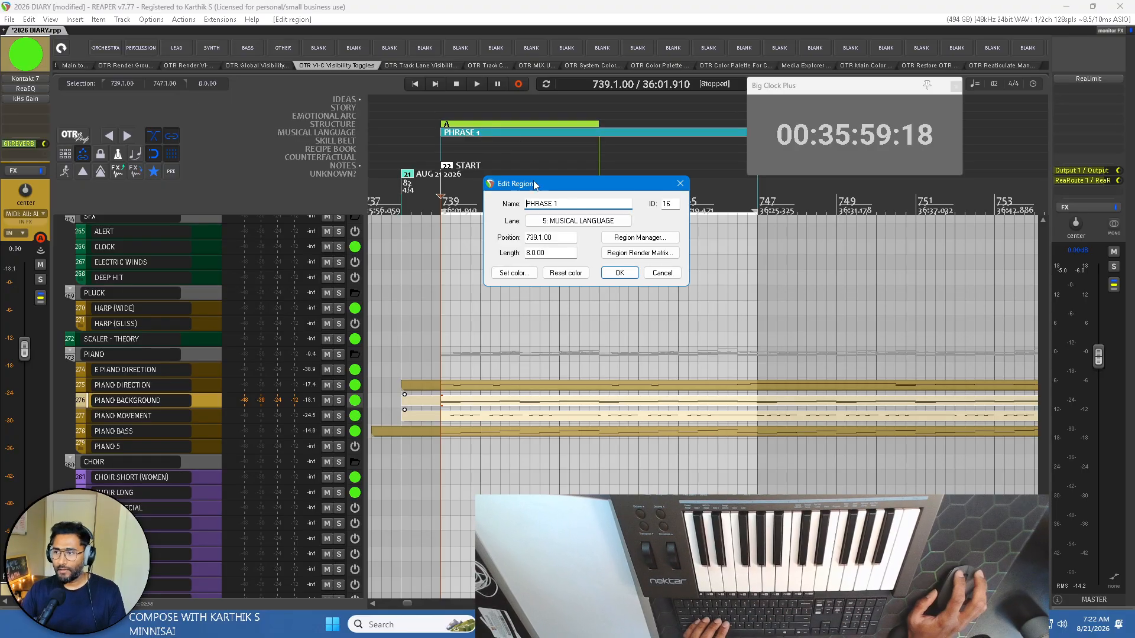
{"action": "left_click", "coordinate": [619, 273]}
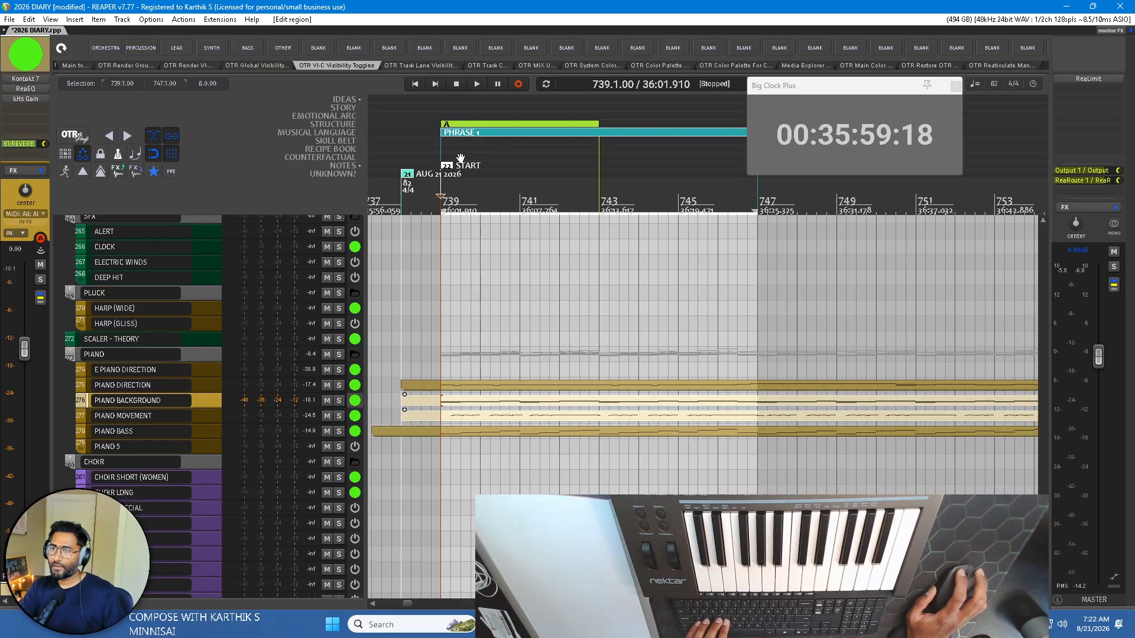
During playback from bar 739, add a region named A1 over bars 743–747, put it in the STRUCTURE lane, and move the Big Clock clear of it.
{"action": "key", "text": "space"}
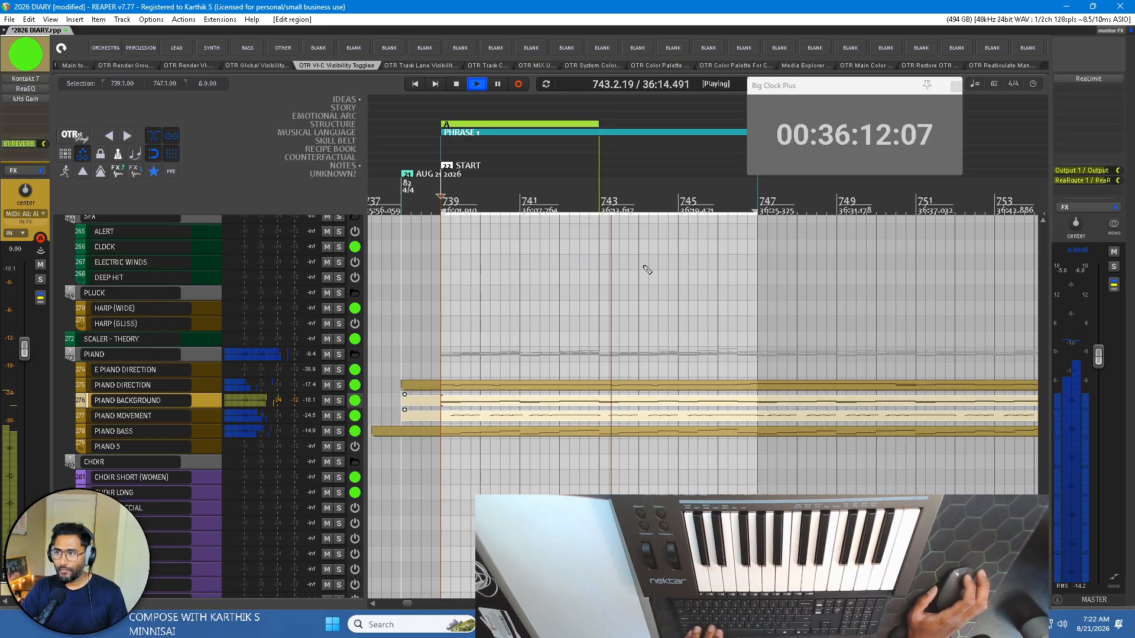
{"action": "left_click_drag", "start_coordinate": [601, 201], "coordinate": [758, 200]}
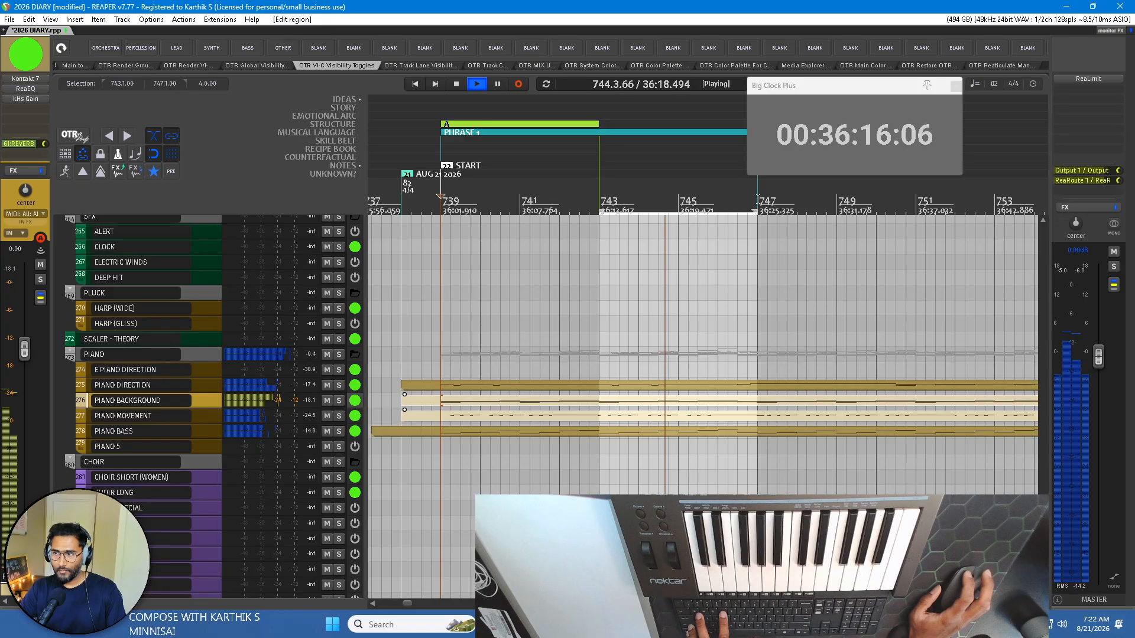
{"action": "key", "text": "shift+r"}
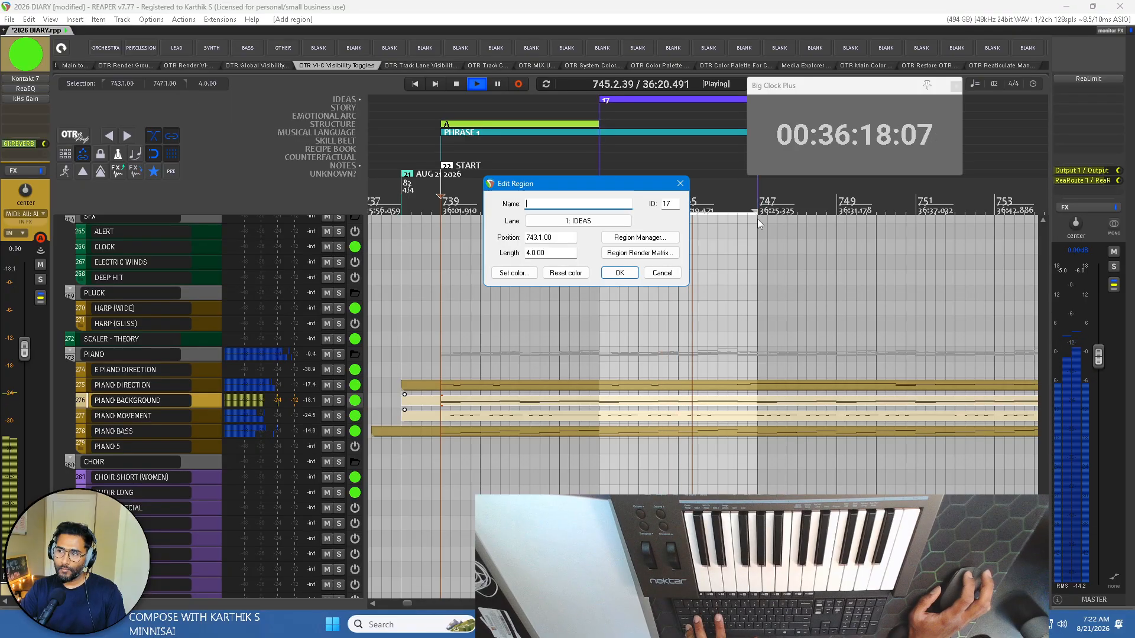
{"action": "type", "text": "A"}
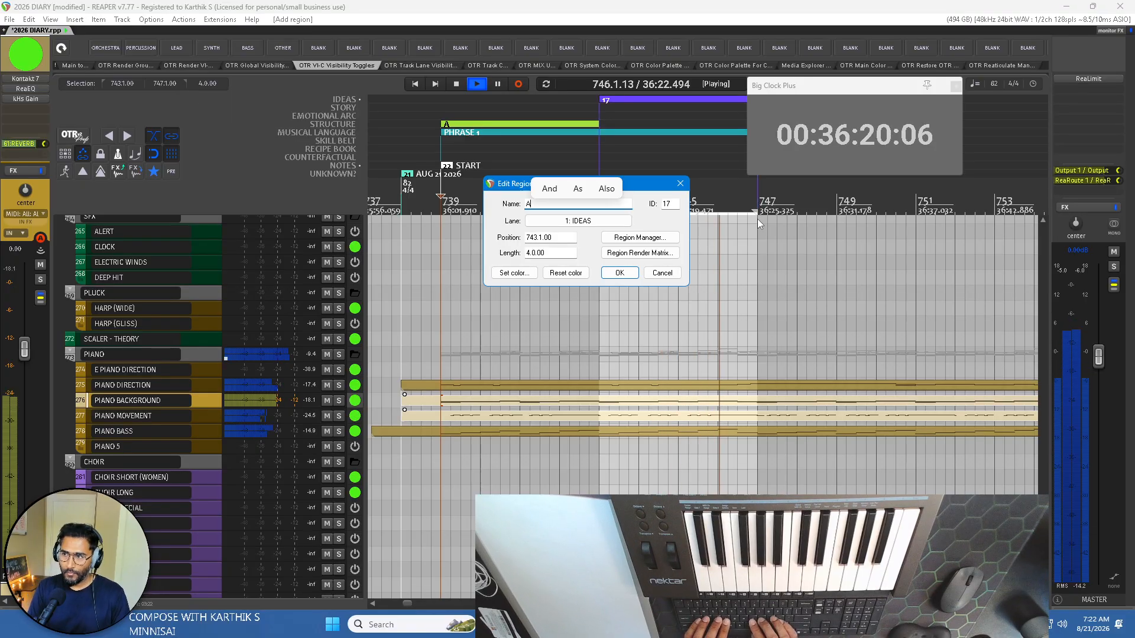
{"action": "type", "text": "1"}
{"action": "key", "text": "Return"}
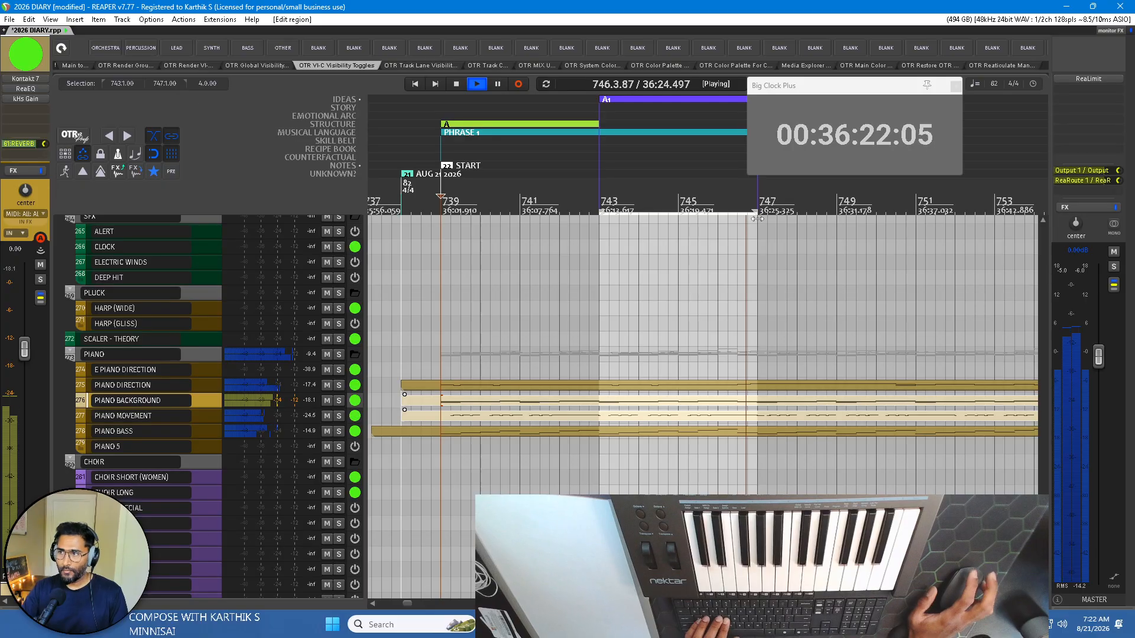
{"action": "key", "text": "space"}
{"action": "left_click_drag", "start_coordinate": [633, 100], "coordinate": [636, 121]}
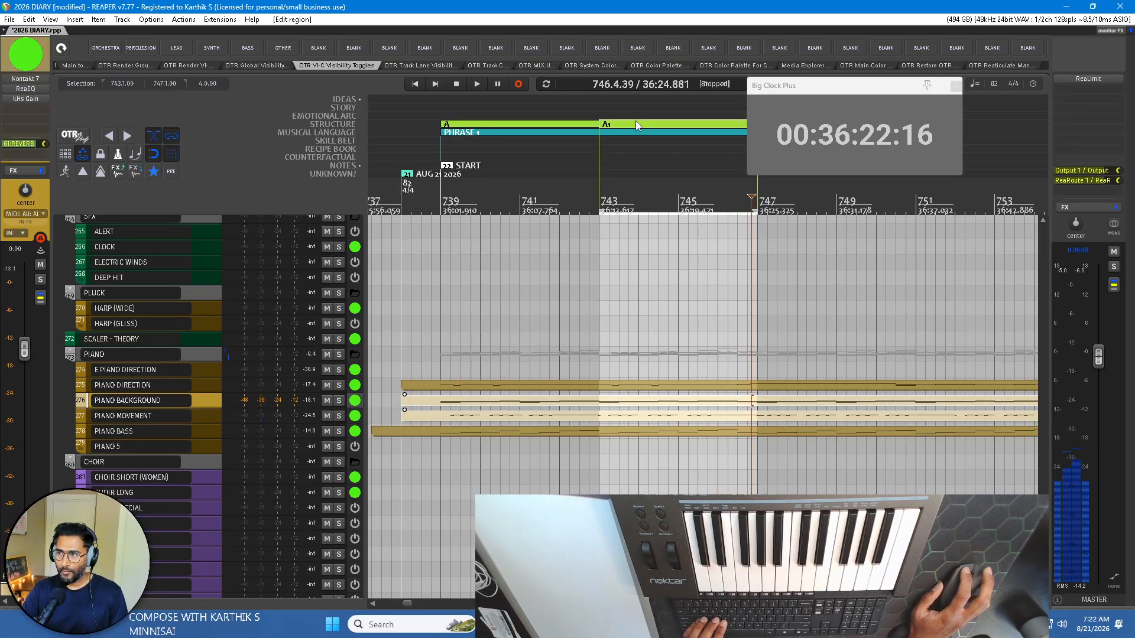
{"action": "left_click_drag", "start_coordinate": [810, 91], "coordinate": [892, 90]}
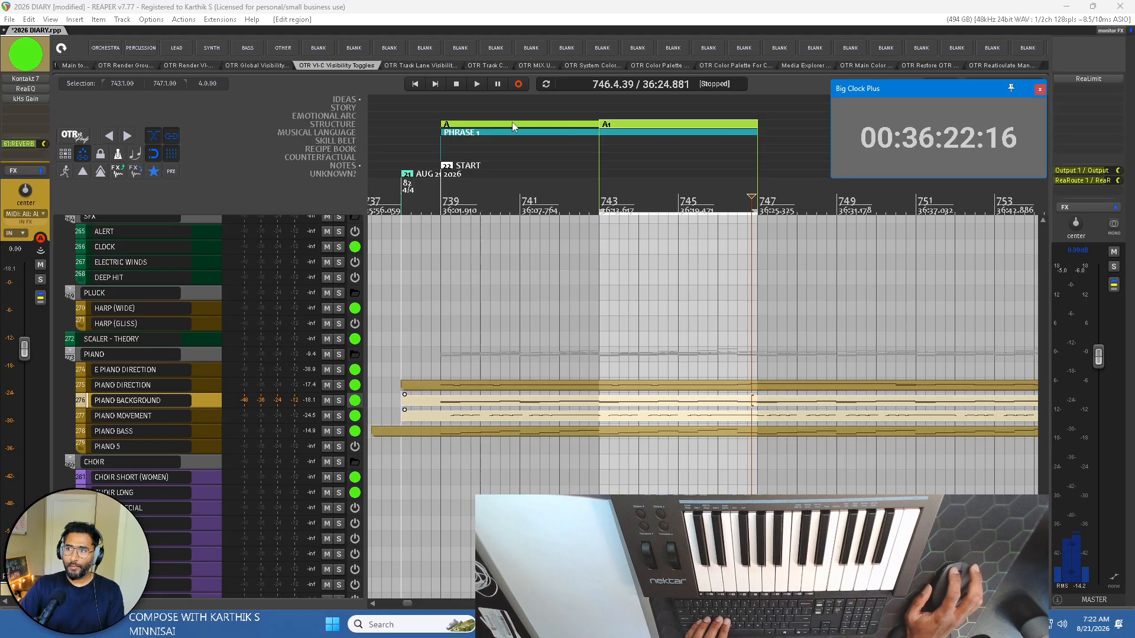
{"action": "left_click", "coordinate": [551, 129]}
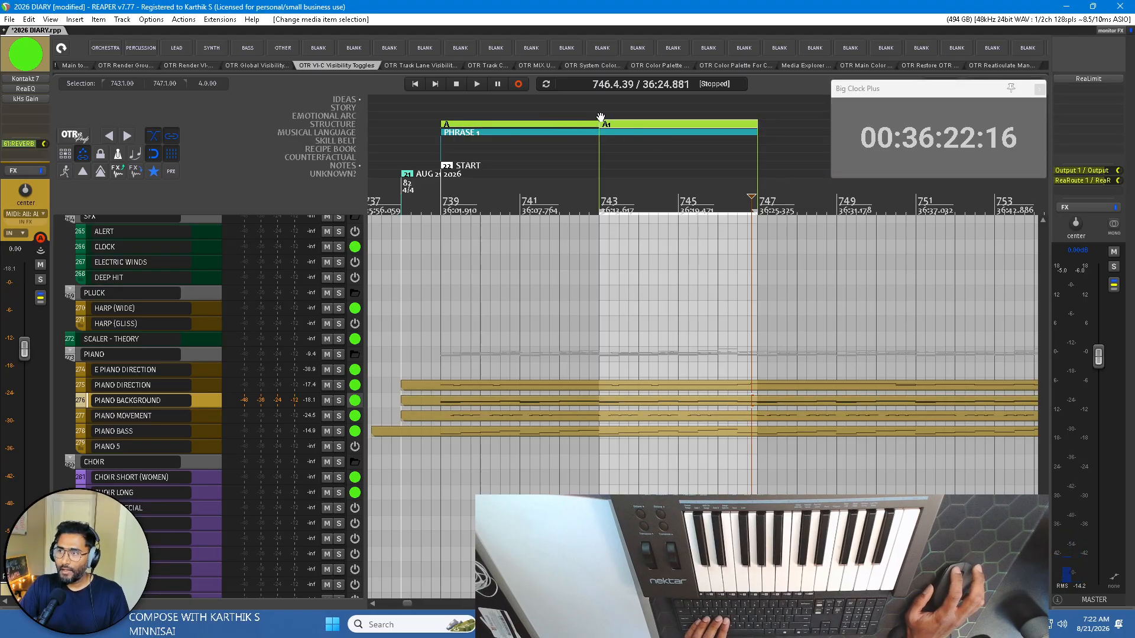
Set the time selection to bars 747–751 and play that passage.
{"action": "scroll", "coordinate": [665, 154], "scroll_direction": "down", "scroll_amount": 2}
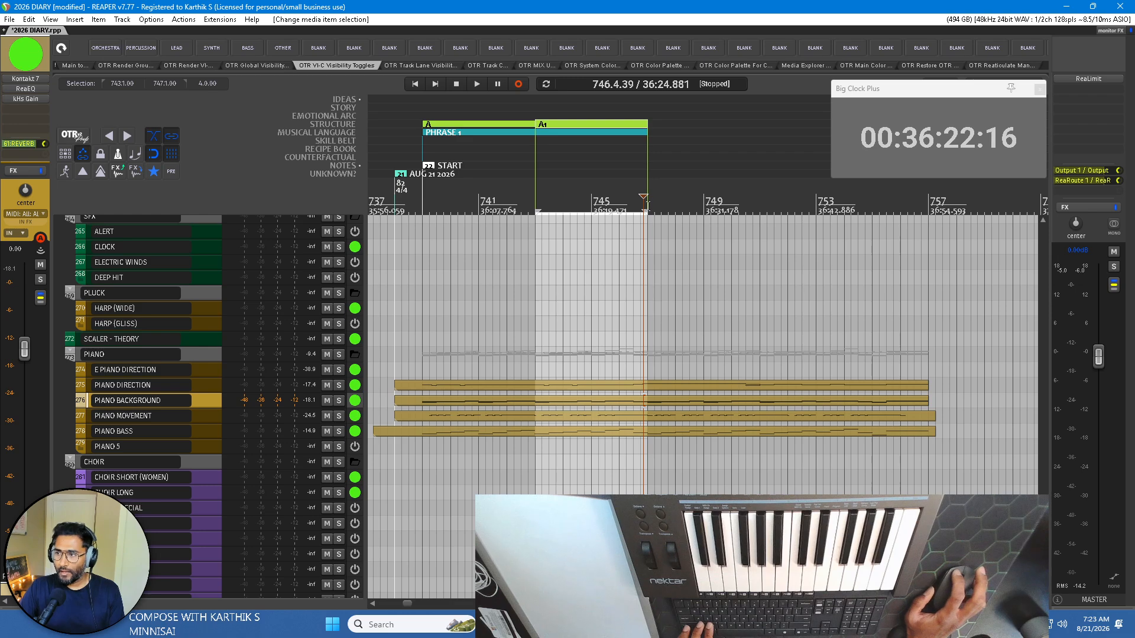
{"action": "left_click_drag", "start_coordinate": [646, 201], "coordinate": [760, 204]}
{"action": "key", "text": "space"}
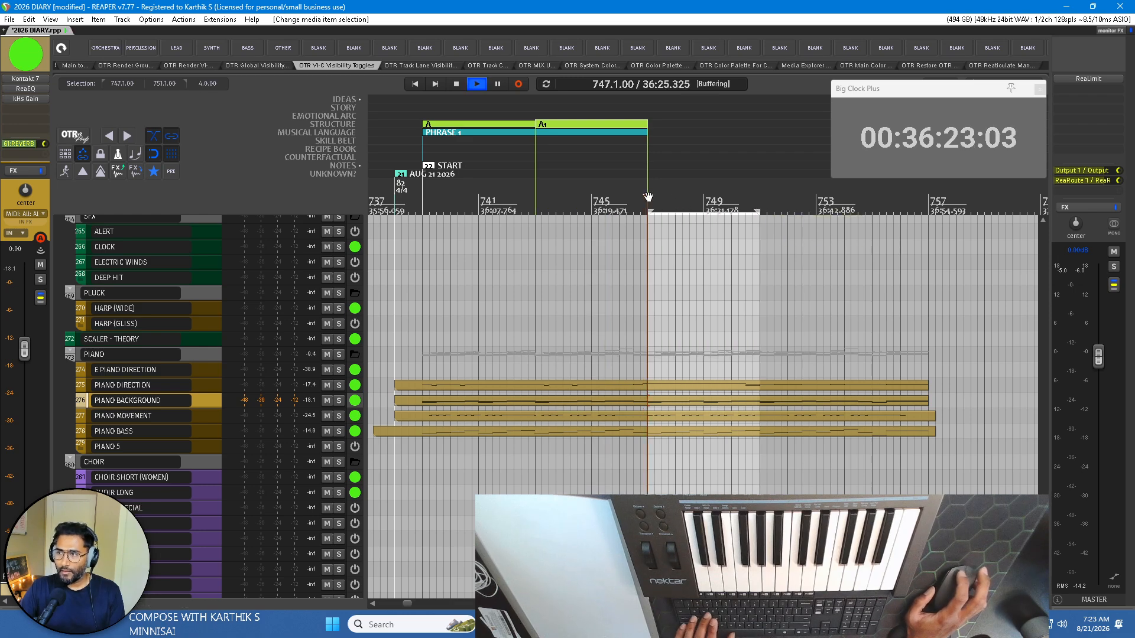
{"action": "scroll", "coordinate": [647, 197], "scroll_direction": "up", "scroll_amount": 2}
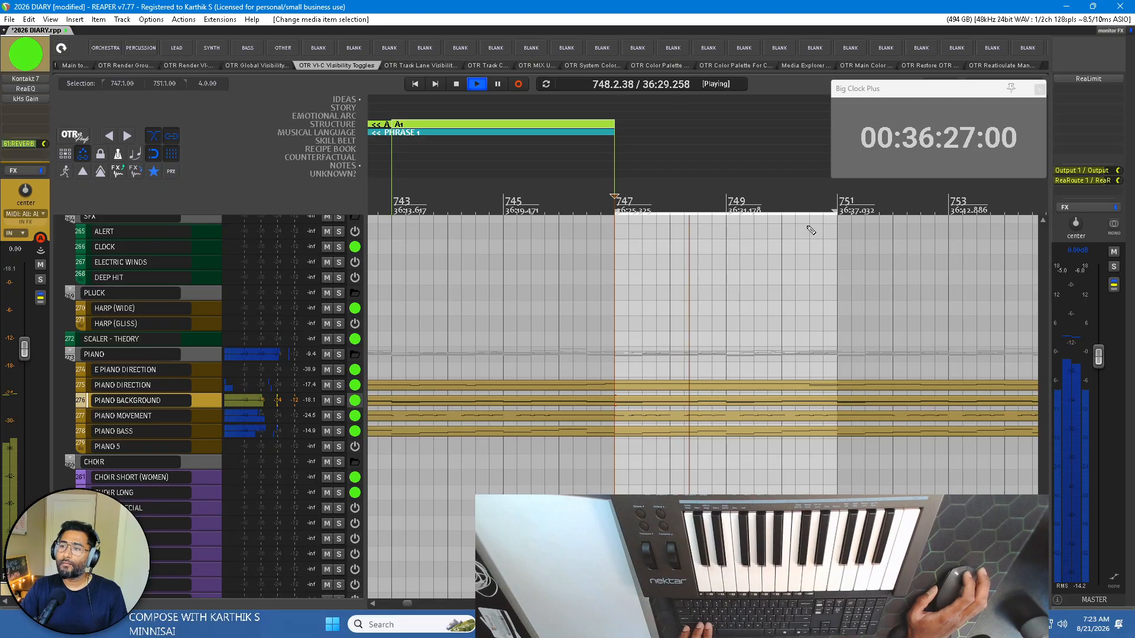
{"action": "scroll", "coordinate": [811, 230], "scroll_direction": "up", "scroll_amount": 2}
{"action": "scroll", "coordinate": [674, 224], "scroll_direction": "down", "scroll_amount": 2}
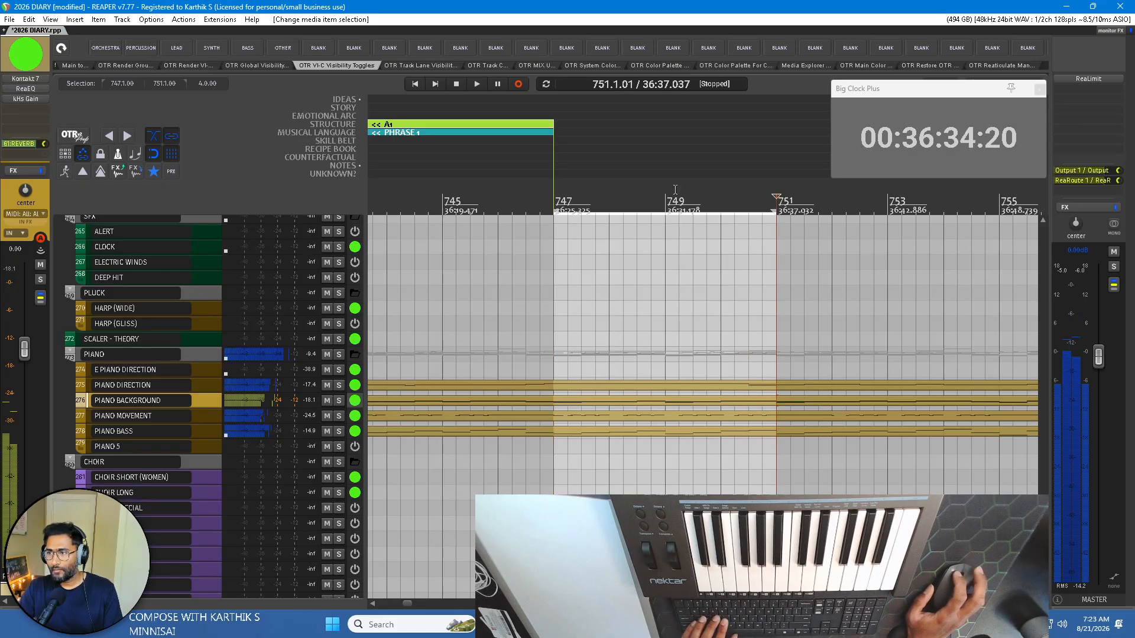
Add a region named A2 over bars 747–751 and move it into the STRUCTURE lane.
{"action": "key", "text": "shift+r"}
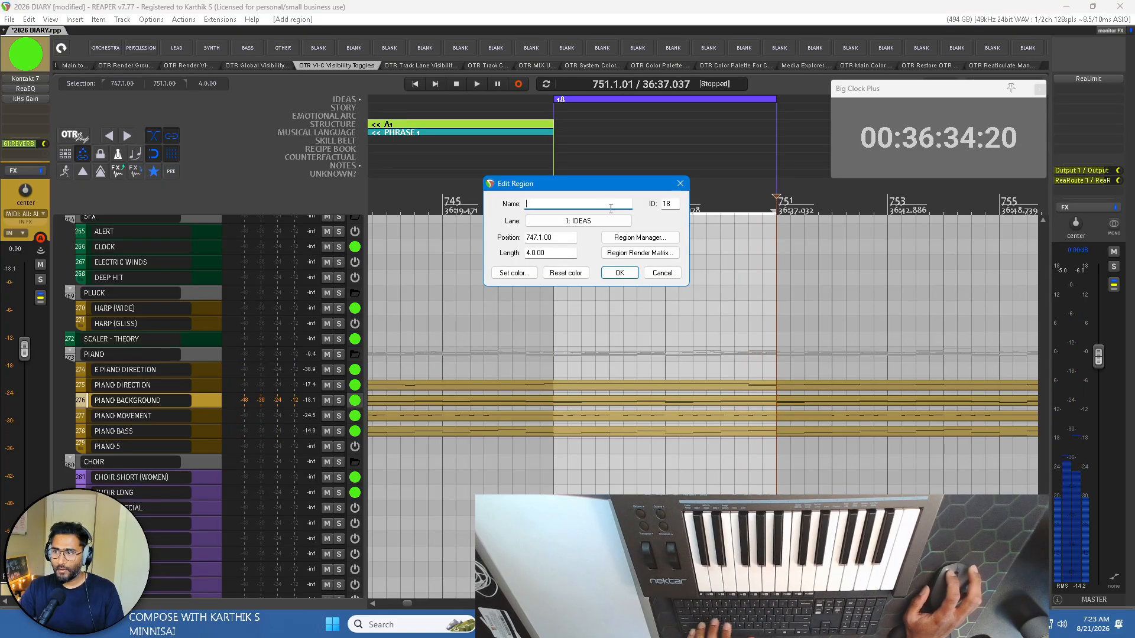
{"action": "type", "text": "A2"}
{"action": "key", "text": "Return"}
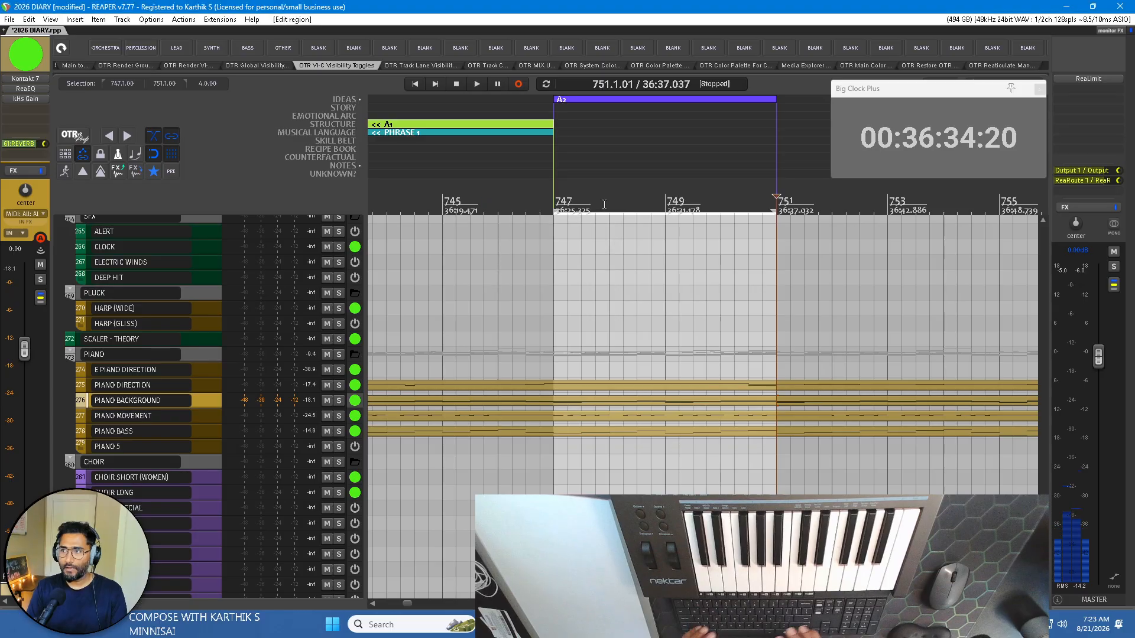
{"action": "left_click_drag", "start_coordinate": [604, 99], "coordinate": [599, 125]}
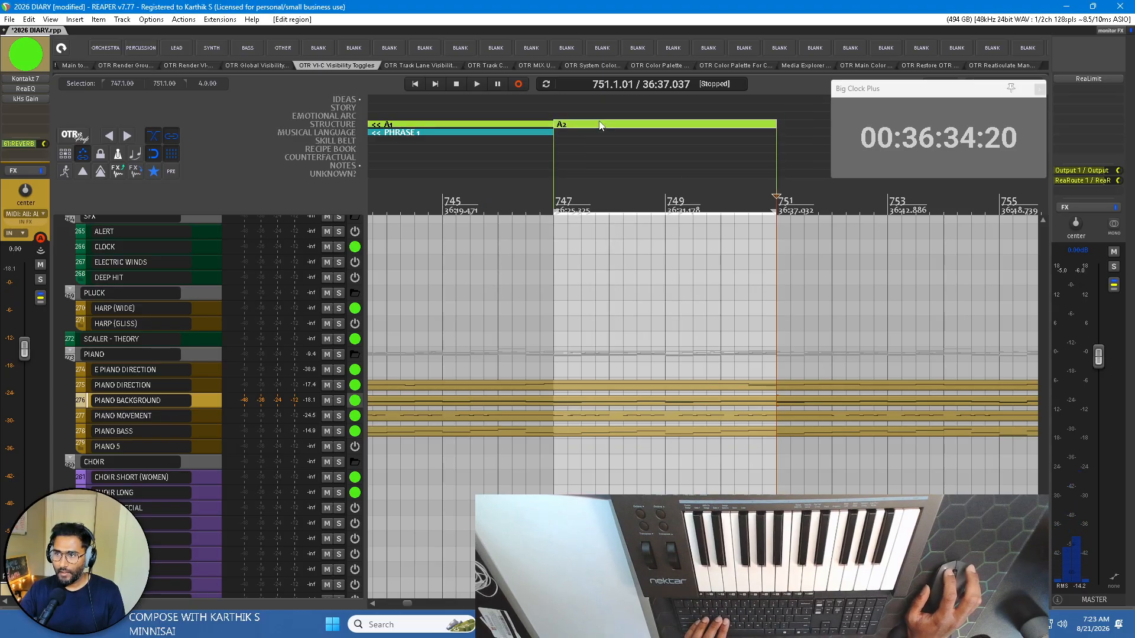
Set the time selection to bars 747–757 and add a region named PHRASE 2 over it in the MUSICAL LANGUAGE lane.
{"action": "scroll", "coordinate": [600, 136], "scroll_direction": "down", "scroll_amount": 3}
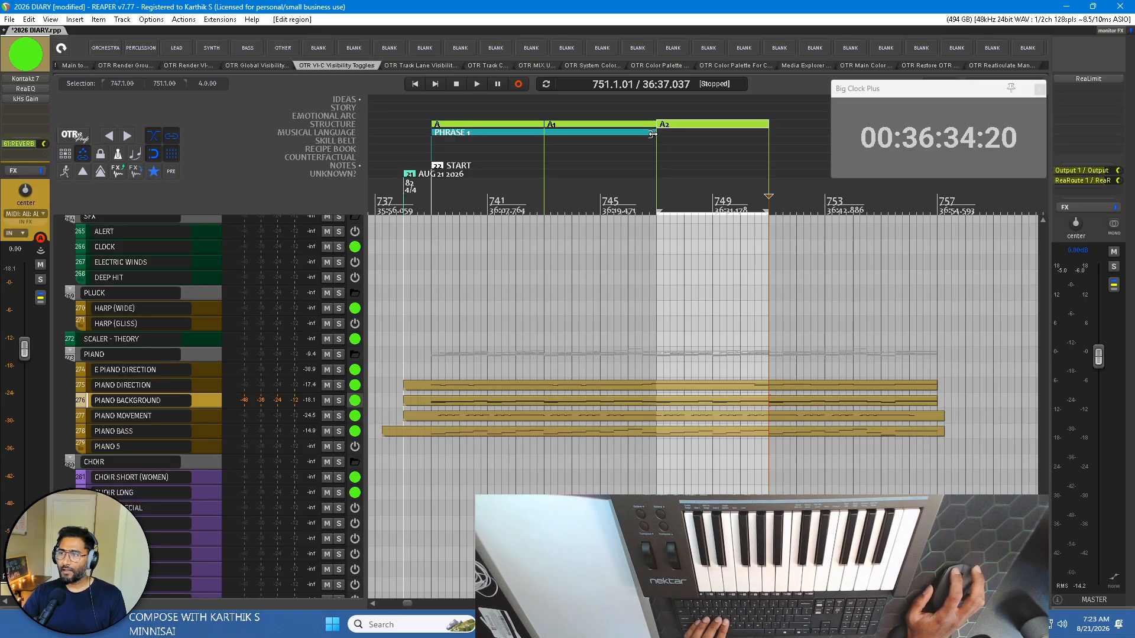
{"action": "scroll", "coordinate": [674, 142], "scroll_direction": "right", "scroll_amount": 2}
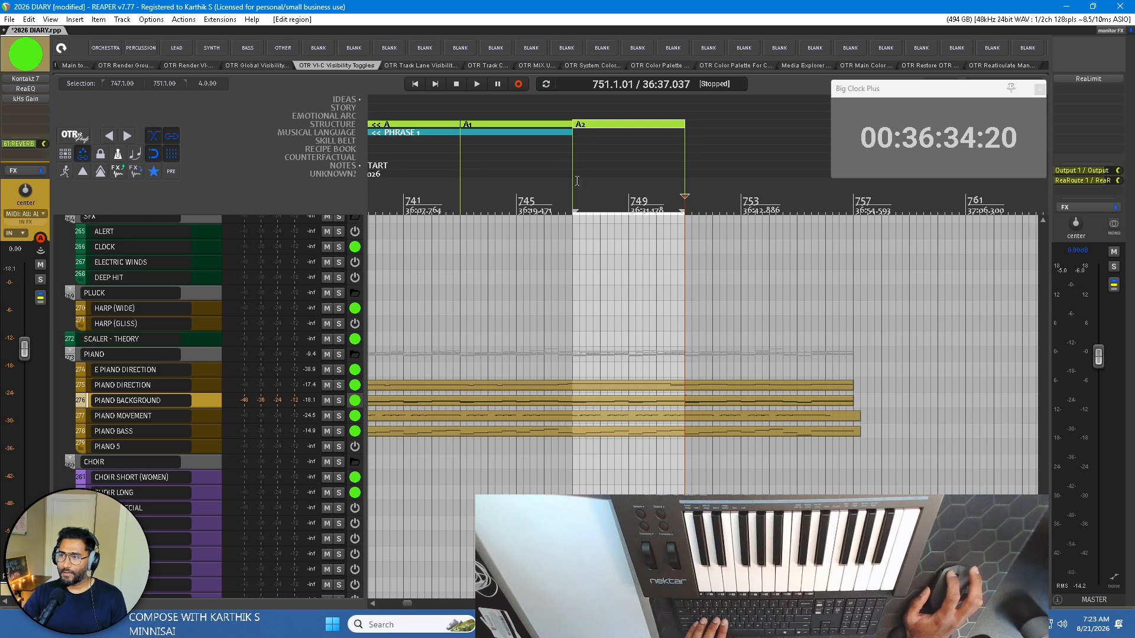
{"action": "left_click_drag", "start_coordinate": [574, 200], "coordinate": [851, 199]}
{"action": "key", "text": "shift+r"}
{"action": "type", "text": "PHRA"}
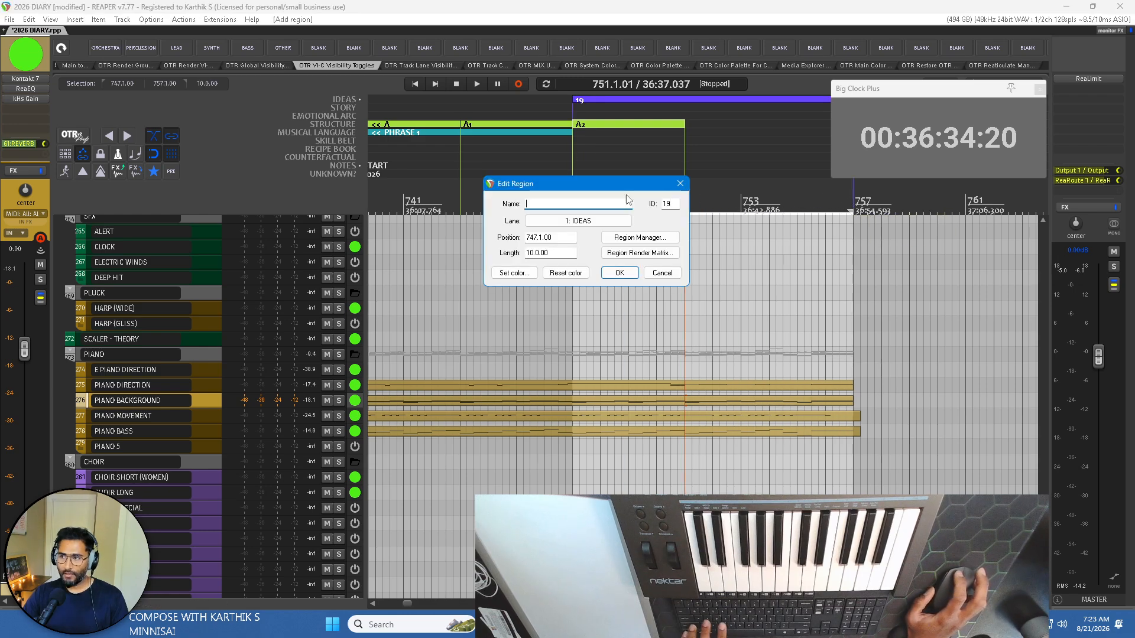
{"action": "type", "text": "SE "}
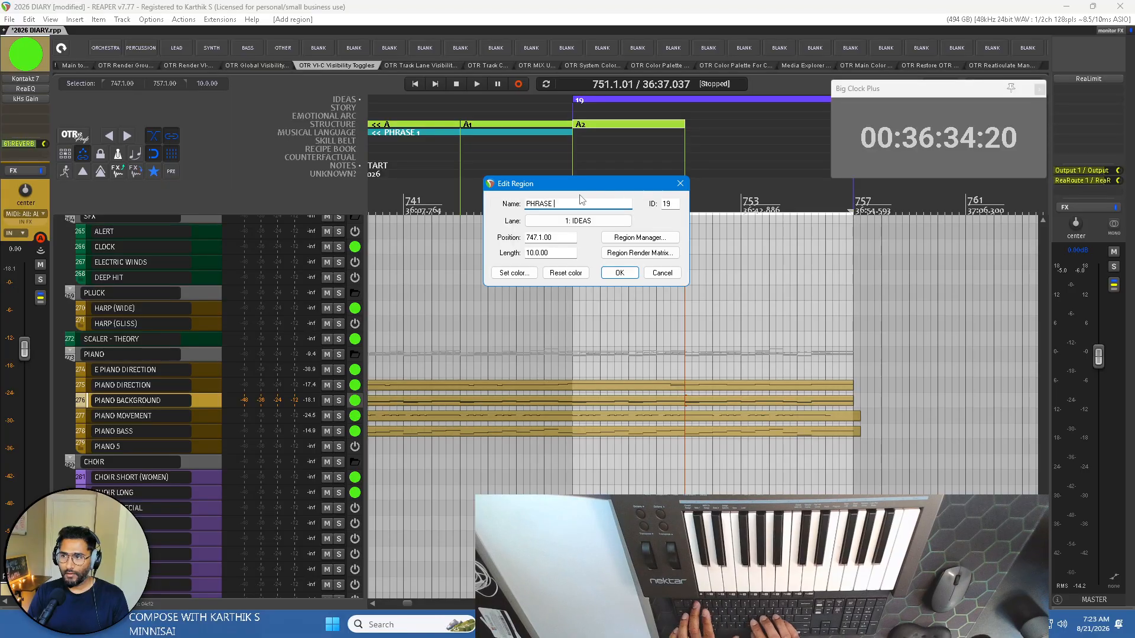
{"action": "type", "text": "2"}
{"action": "left_click", "coordinate": [562, 224]}
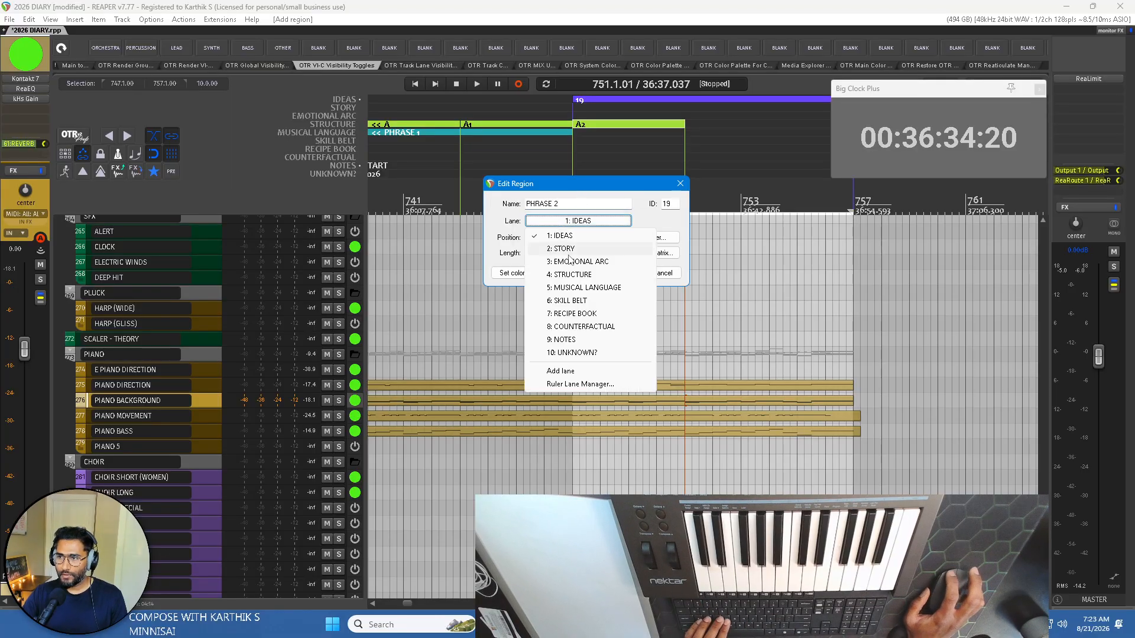
{"action": "left_click", "coordinate": [577, 288]}
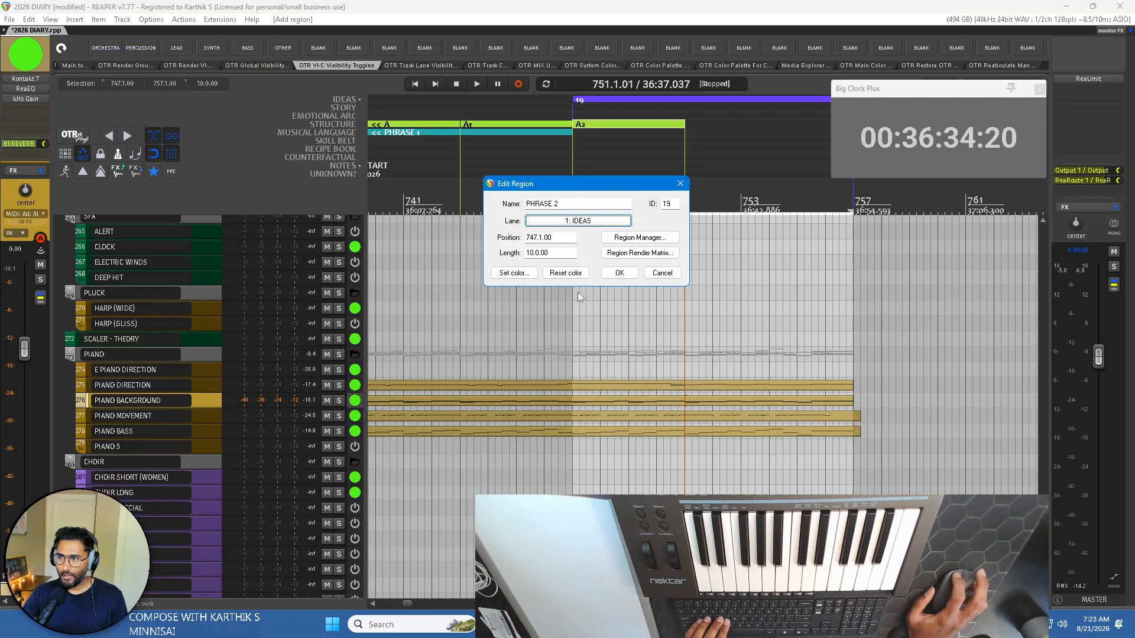
{"action": "left_click", "coordinate": [621, 272]}
Play the PHRASE 2 passage from bar 747 to near its end and stop playback.
{"action": "key", "text": "space"}
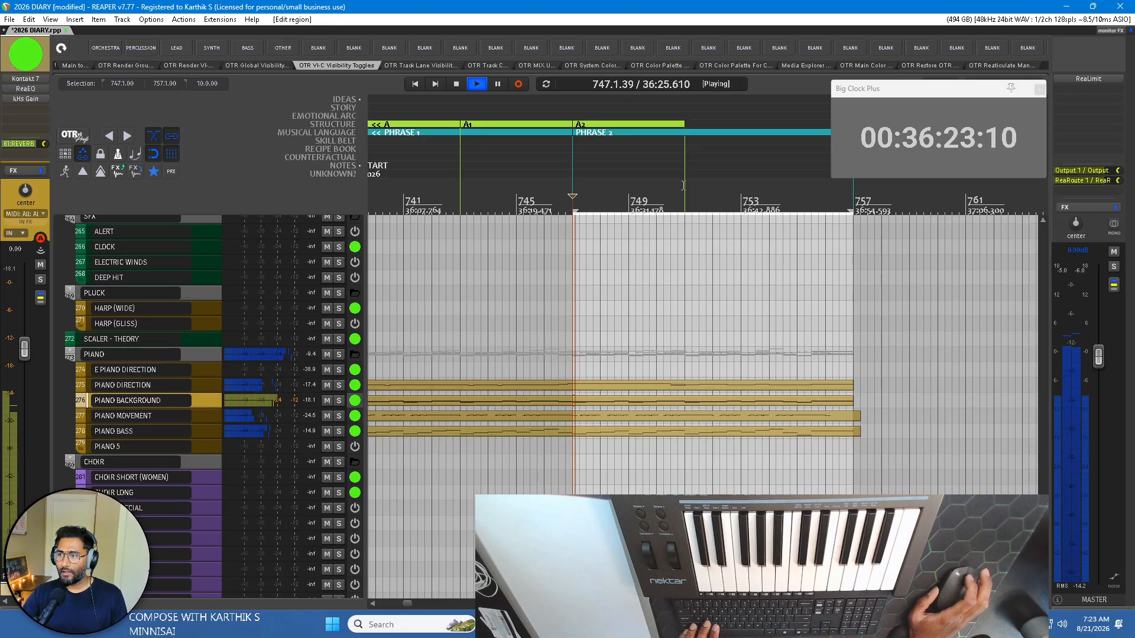
{"action": "scroll", "coordinate": [686, 190], "scroll_direction": "up", "scroll_amount": 2}
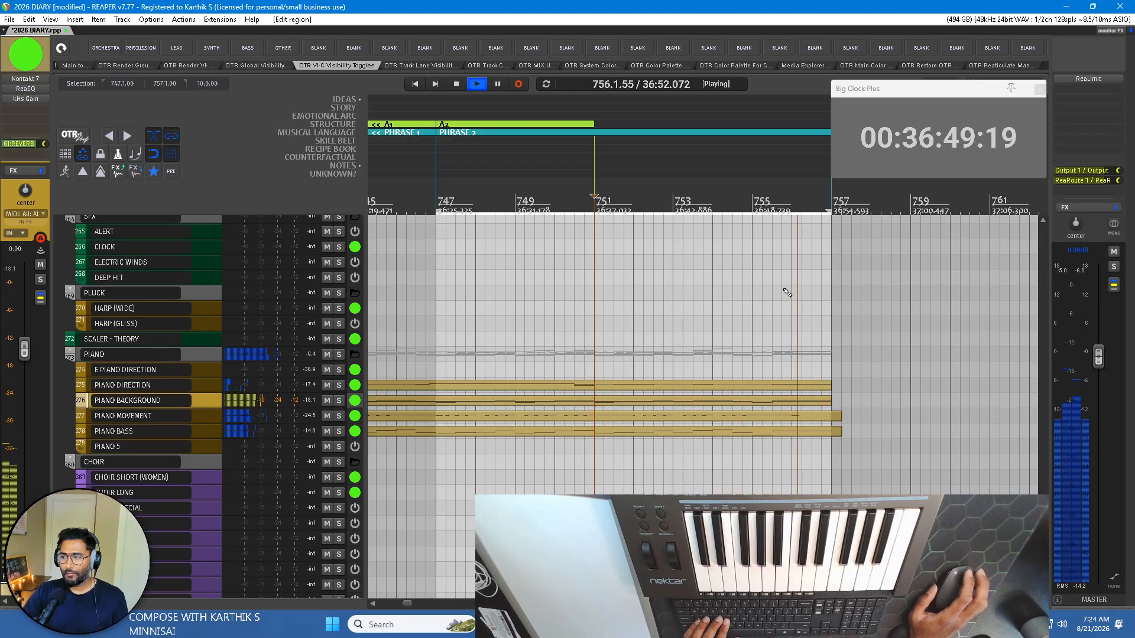
{"action": "scroll", "coordinate": [781, 289], "scroll_direction": "left", "scroll_amount": 1}
{"action": "scroll", "coordinate": [783, 294], "scroll_direction": "left", "scroll_amount": 1}
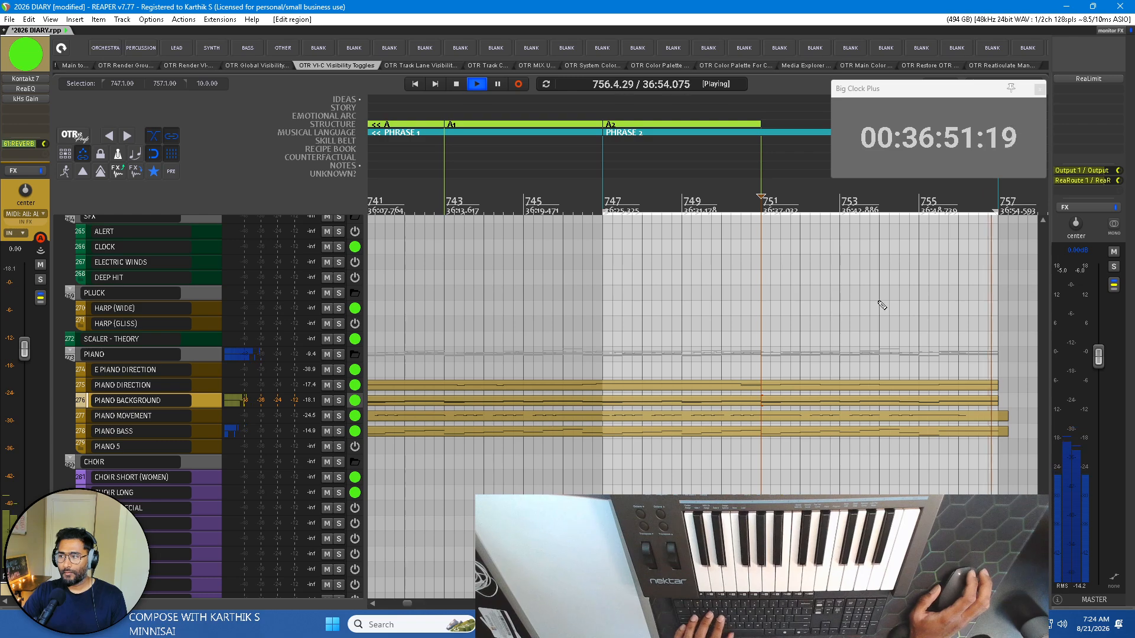
{"action": "key", "text": "space"}
{"action": "scroll", "coordinate": [762, 313], "scroll_direction": "left", "scroll_amount": 2}
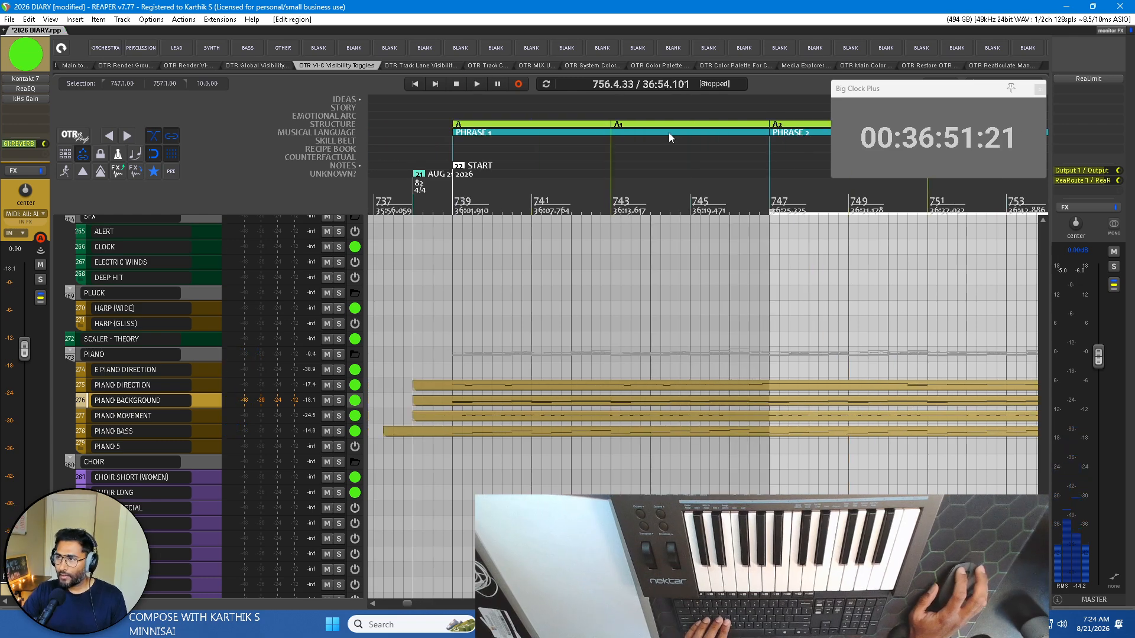
Open the PIANO MOVEMENT item in the MIDI editor and examine its note pattern across PHRASE 1 and PHRASE 2.
{"action": "scroll", "coordinate": [641, 149], "scroll_direction": "down", "scroll_amount": 2}
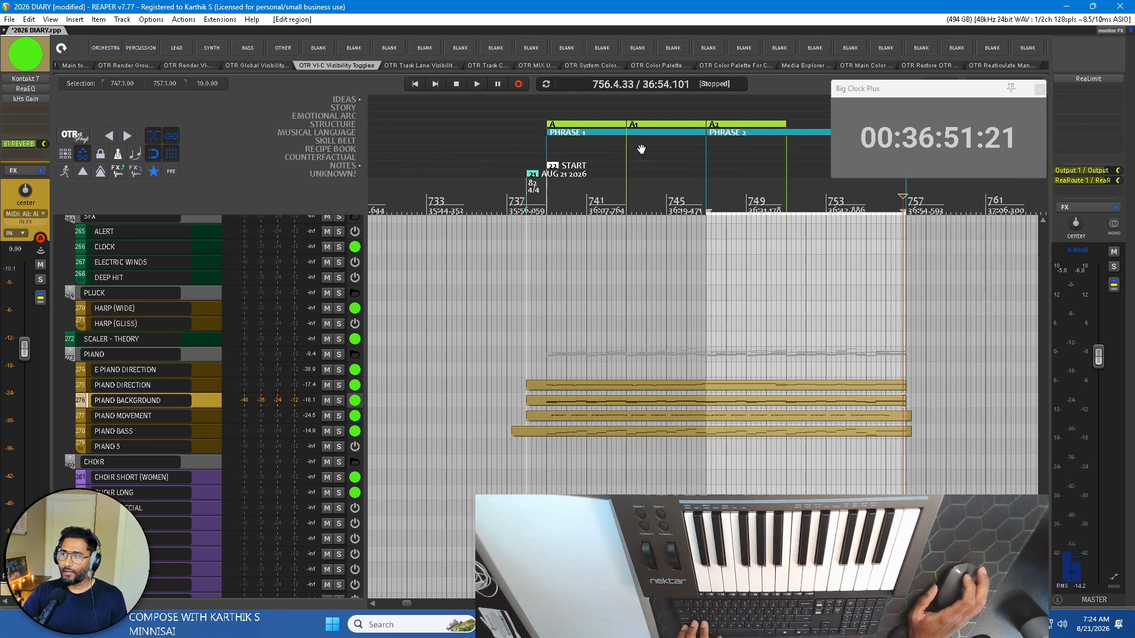
{"action": "scroll", "coordinate": [641, 149], "scroll_direction": "right", "scroll_amount": 1}
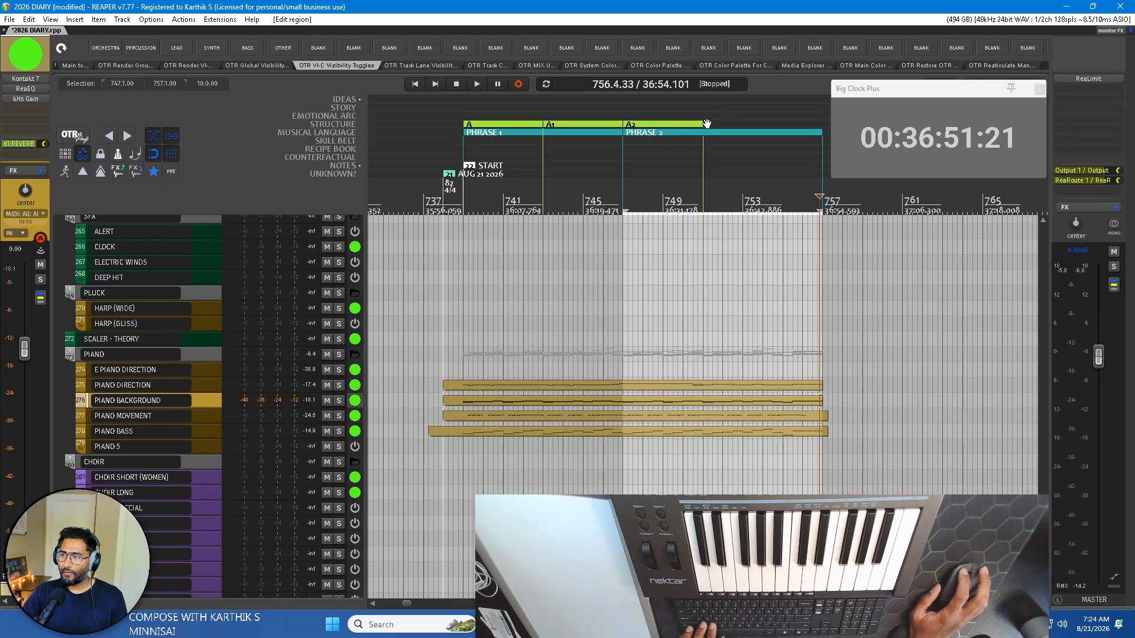
{"action": "scroll", "coordinate": [509, 155], "scroll_direction": "up", "scroll_amount": 2}
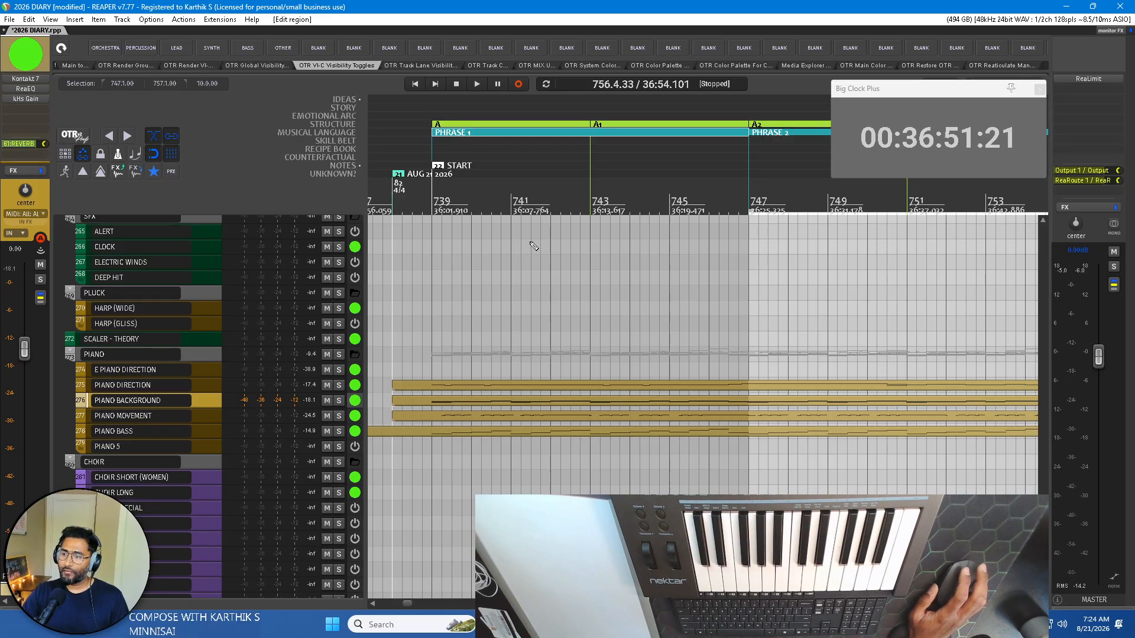
{"action": "left_click", "coordinate": [468, 418]}
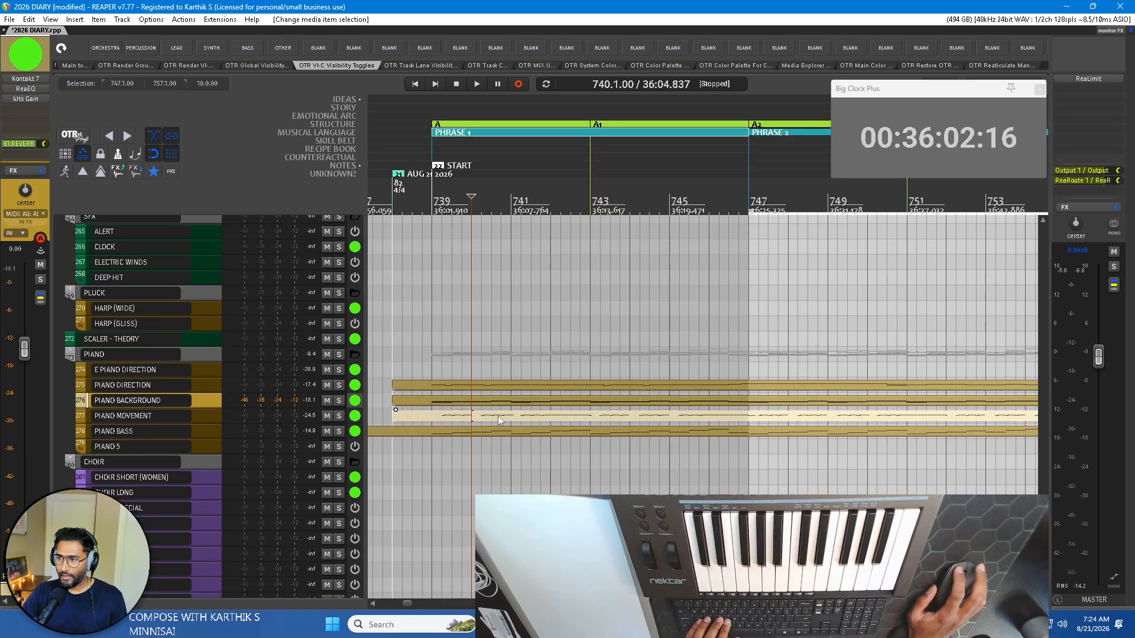
{"action": "double_click", "coordinate": [497, 416]}
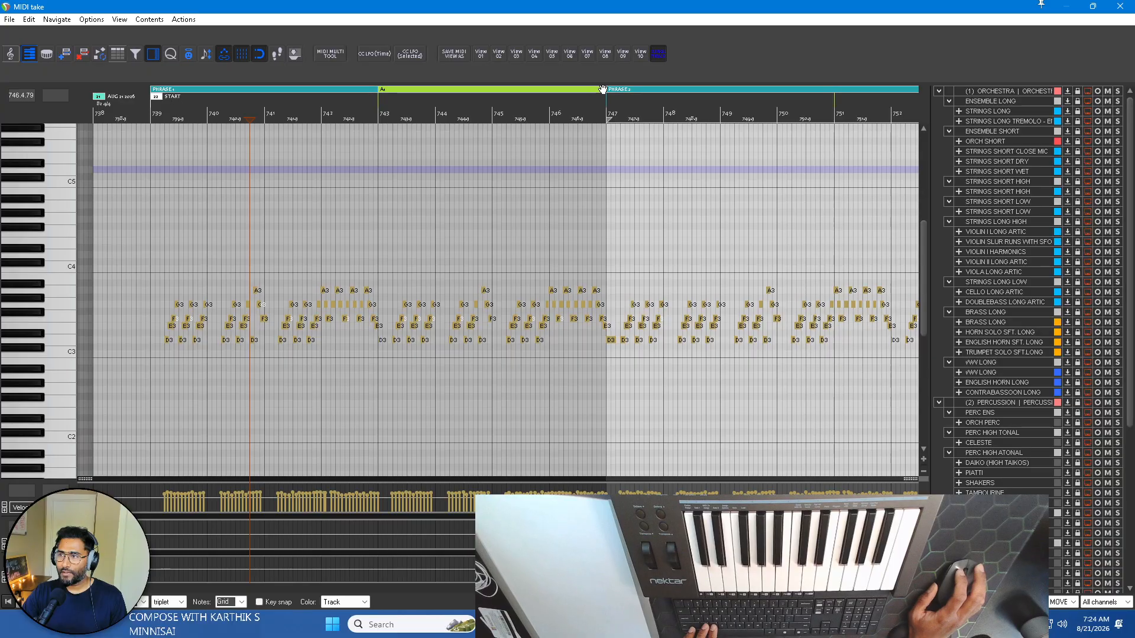
{"action": "scroll", "coordinate": [367, 231], "scroll_direction": "down", "scroll_amount": 1}
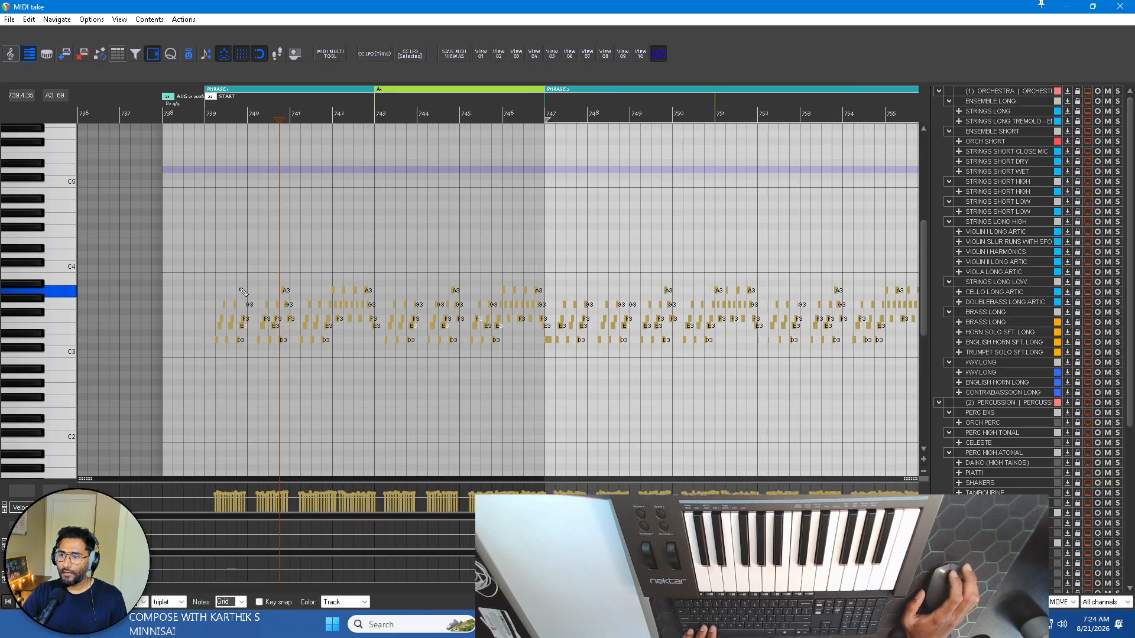
{"action": "scroll", "coordinate": [300, 280], "scroll_direction": "up", "scroll_amount": 1}
{"action": "left_click_drag", "start_coordinate": [171, 393], "coordinate": [627, 192]}
{"action": "scroll", "coordinate": [623, 202], "scroll_direction": "up", "scroll_amount": 4}
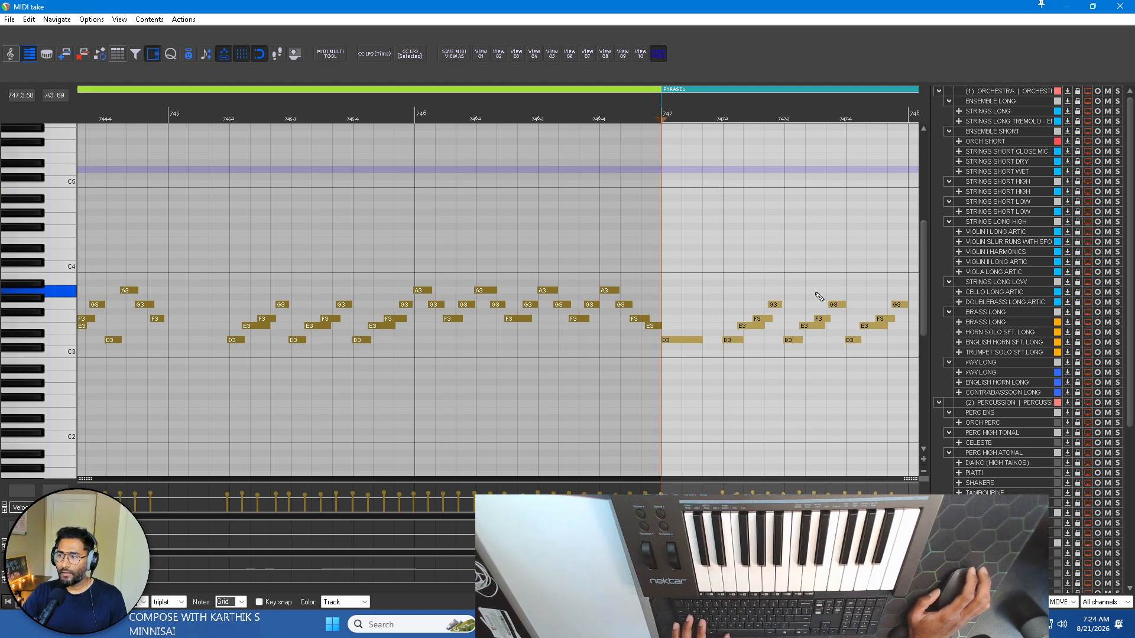
{"action": "scroll", "coordinate": [729, 283], "scroll_direction": "left", "scroll_amount": 3}
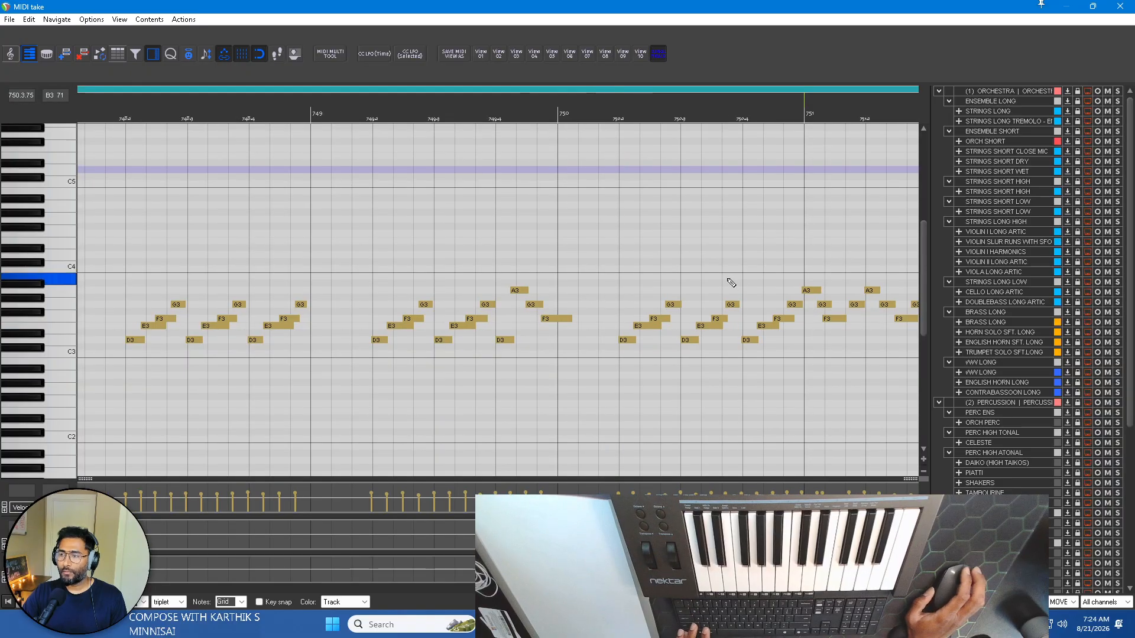
{"action": "scroll", "coordinate": [736, 278], "scroll_direction": "down", "scroll_amount": 4}
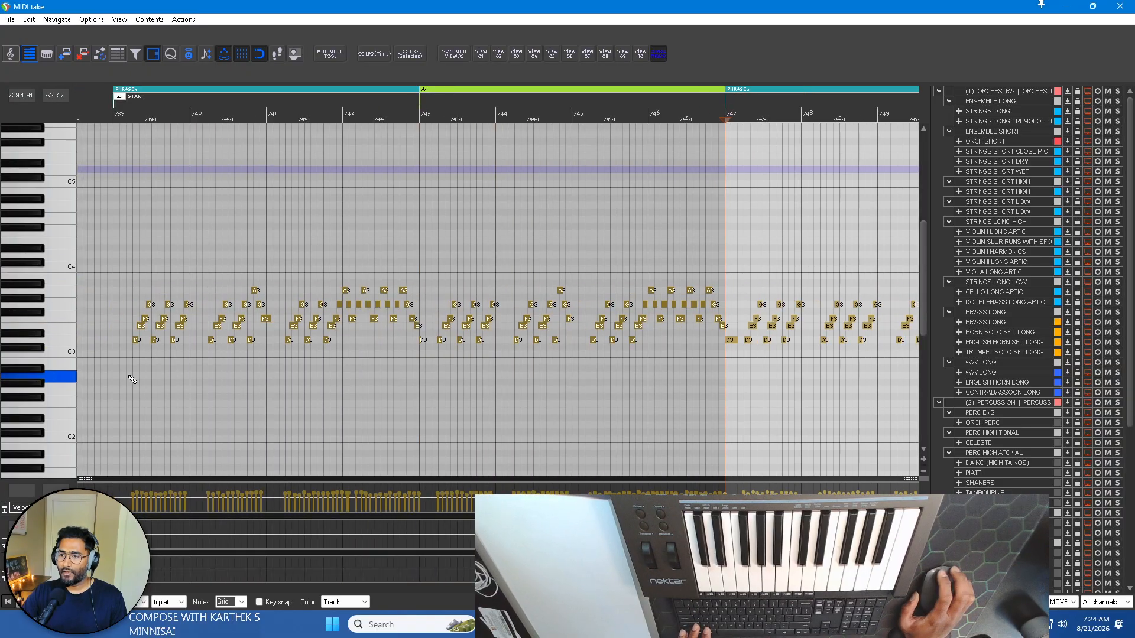
Draw a gradually rising velocity ramp over the PIANO MOVEMENT notes in bars 739–747 and start playback from bar 739.
{"action": "left_click_drag", "start_coordinate": [133, 379], "coordinate": [722, 205]}
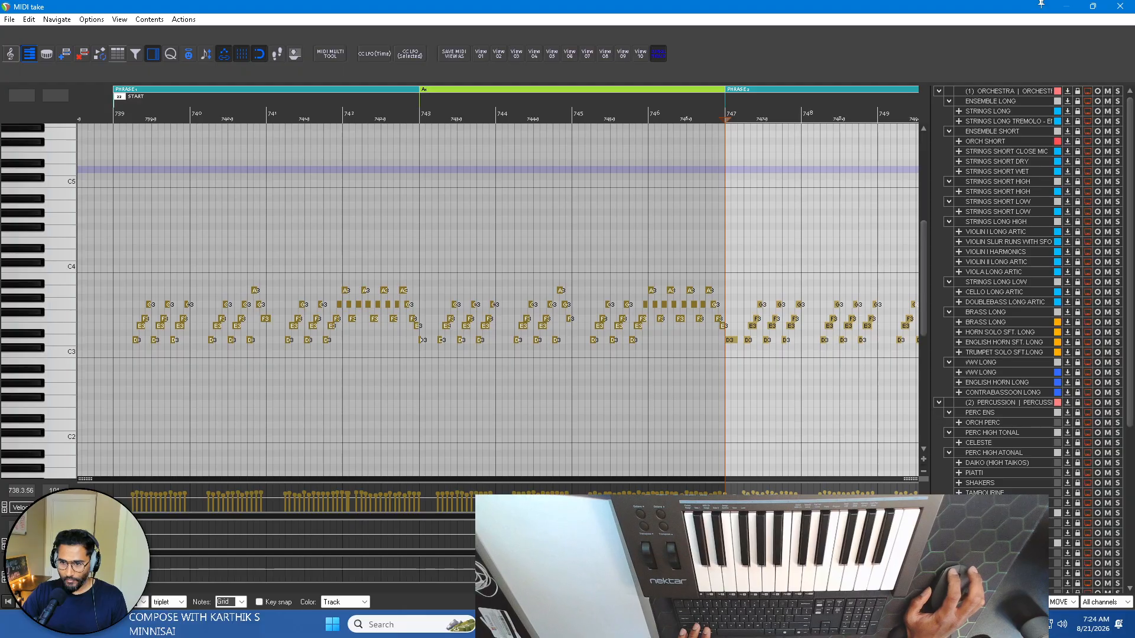
{"action": "left_click_drag", "start_coordinate": [87, 479], "coordinate": [87, 319]}
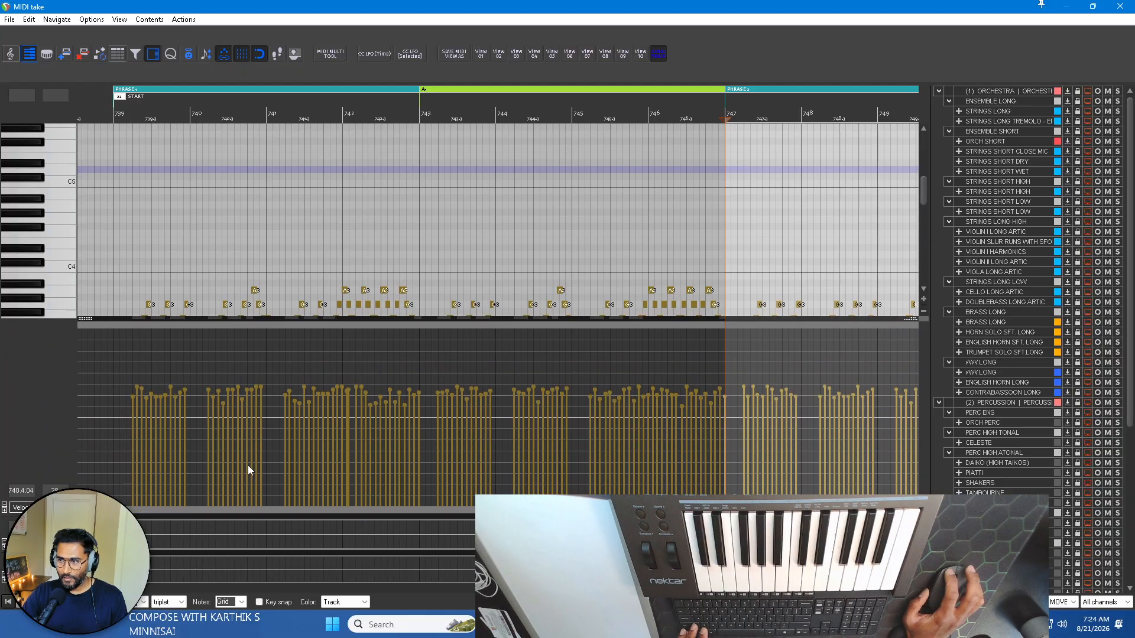
{"action": "left_click_drag", "start_coordinate": [122, 477], "coordinate": [140, 480]}
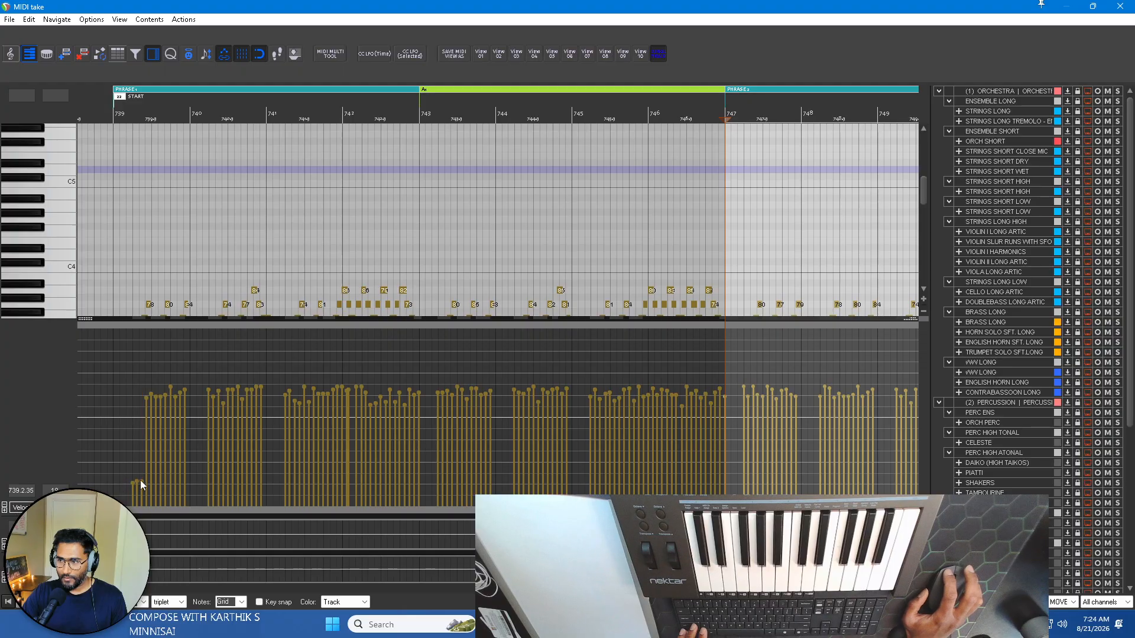
{"action": "left_click_drag", "start_coordinate": [239, 473], "coordinate": [355, 461]}
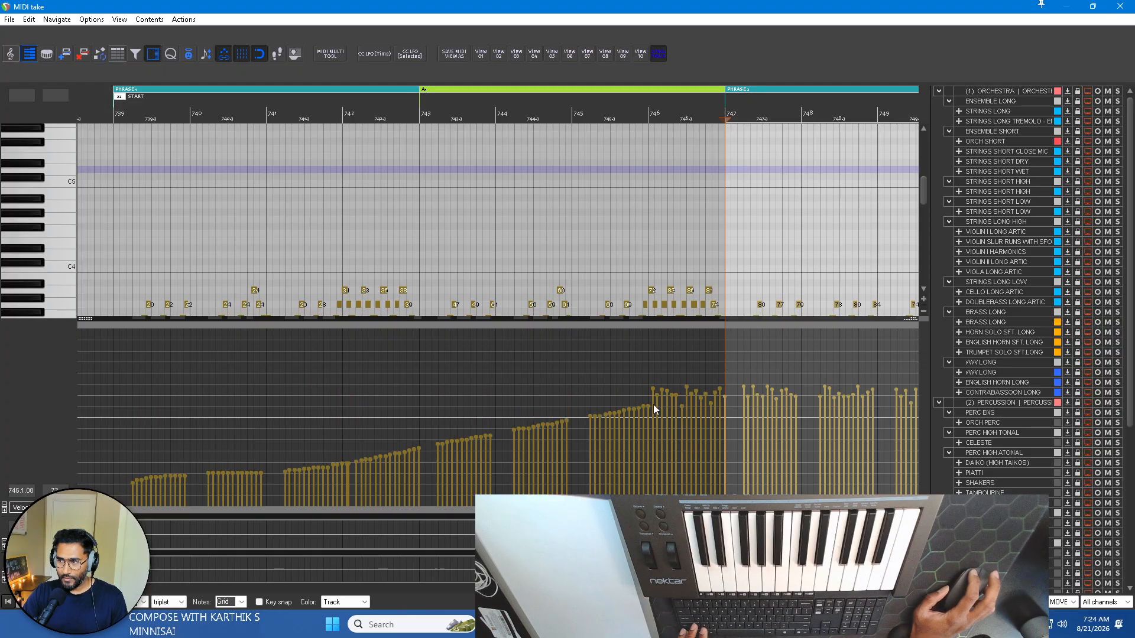
{"action": "left_click_drag", "start_coordinate": [133, 321], "coordinate": [113, 483]}
{"action": "left_click", "coordinate": [113, 111]}
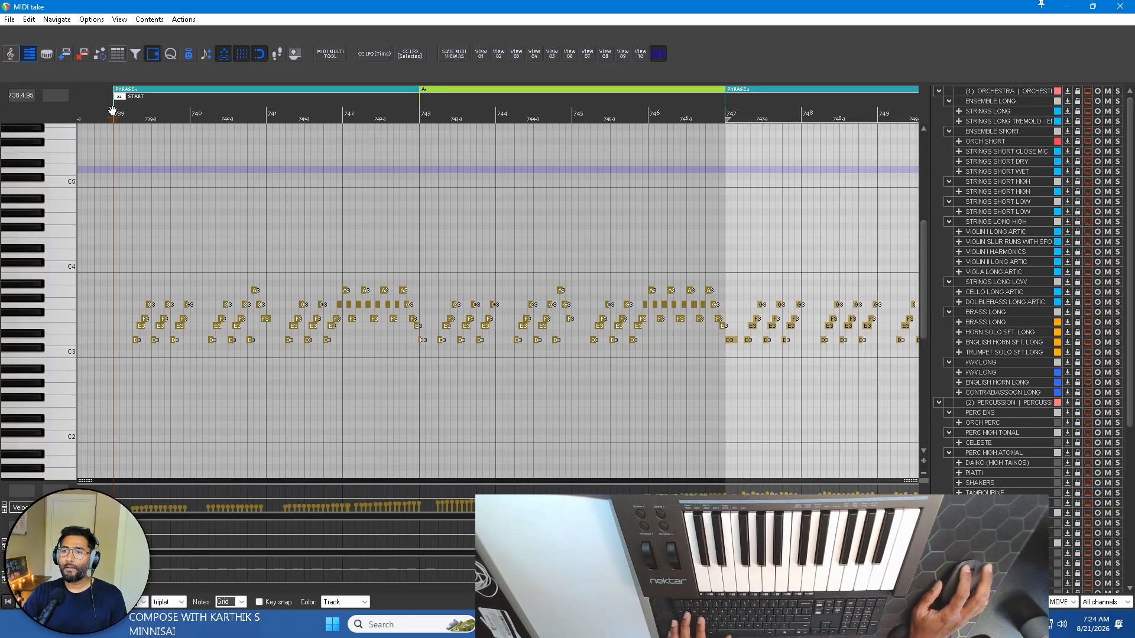
{"action": "key", "text": "space"}
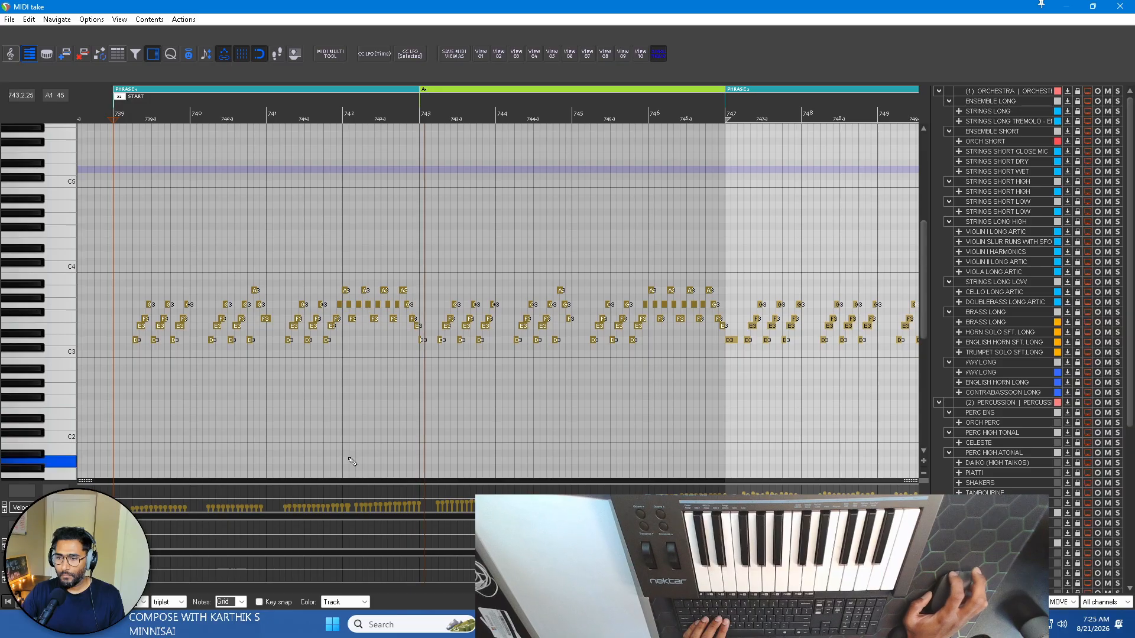
Raise the velocities of all PIANO MOVEMENT notes in PHRASE 2, from bar 747 onward, slightly while keeping their variation.
{"action": "left_click_drag", "start_coordinate": [98, 481], "coordinate": [97, 290]}
{"action": "scroll", "coordinate": [721, 388], "scroll_direction": "down", "scroll_amount": 5}
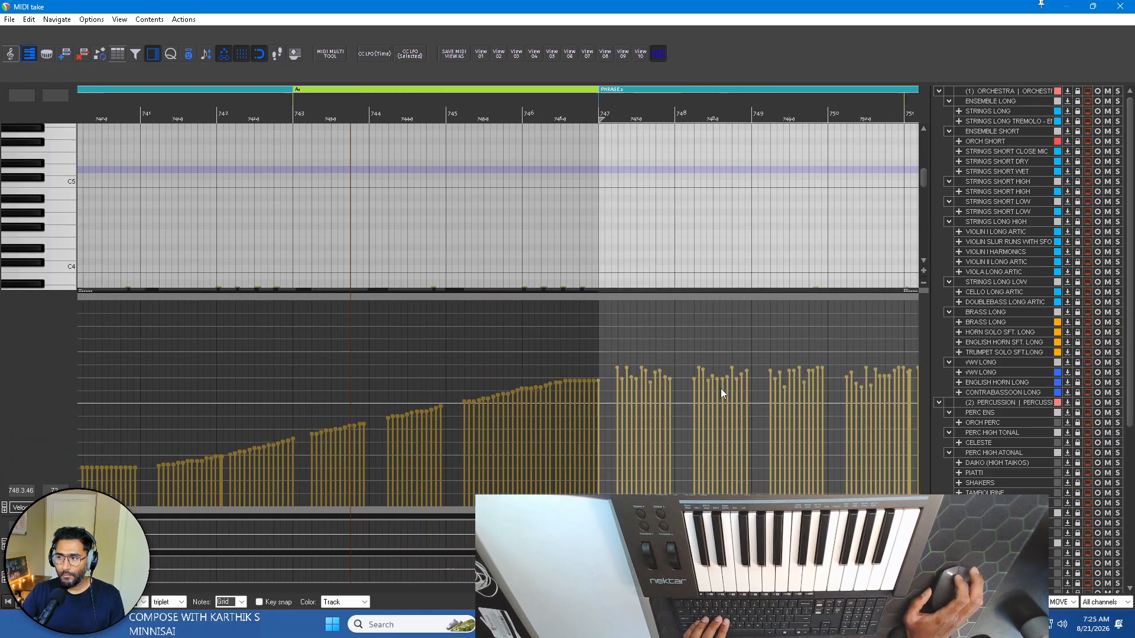
{"action": "scroll", "coordinate": [562, 375], "scroll_direction": "right", "scroll_amount": 3}
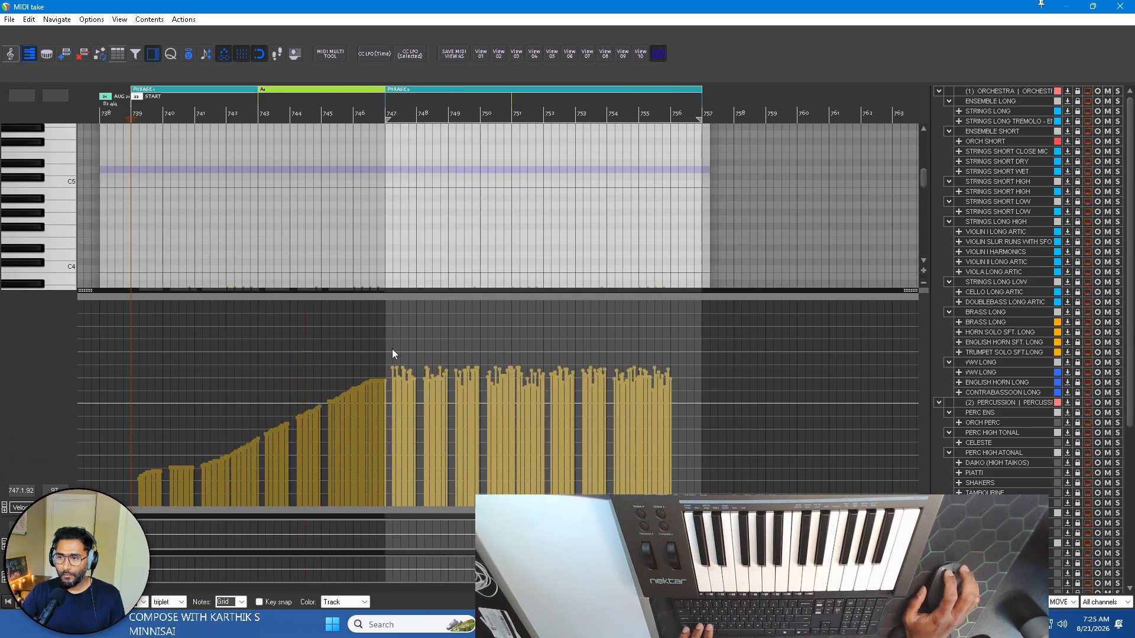
{"action": "left_click_drag", "start_coordinate": [393, 350], "coordinate": [680, 403]}
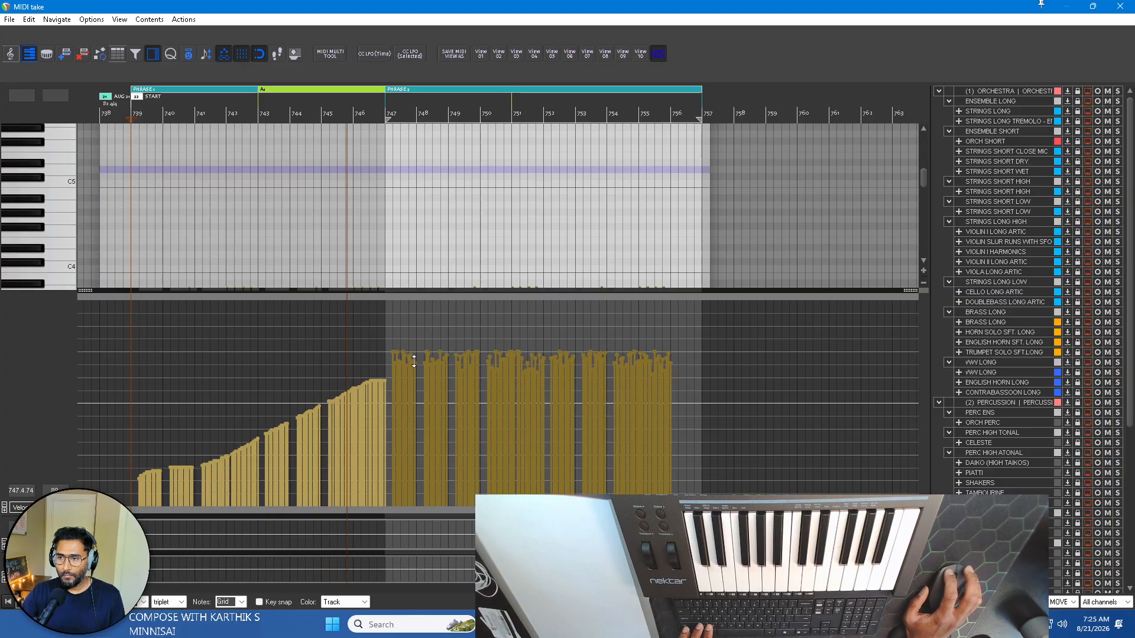
{"action": "left_click_drag", "start_coordinate": [418, 379], "coordinate": [412, 363]}
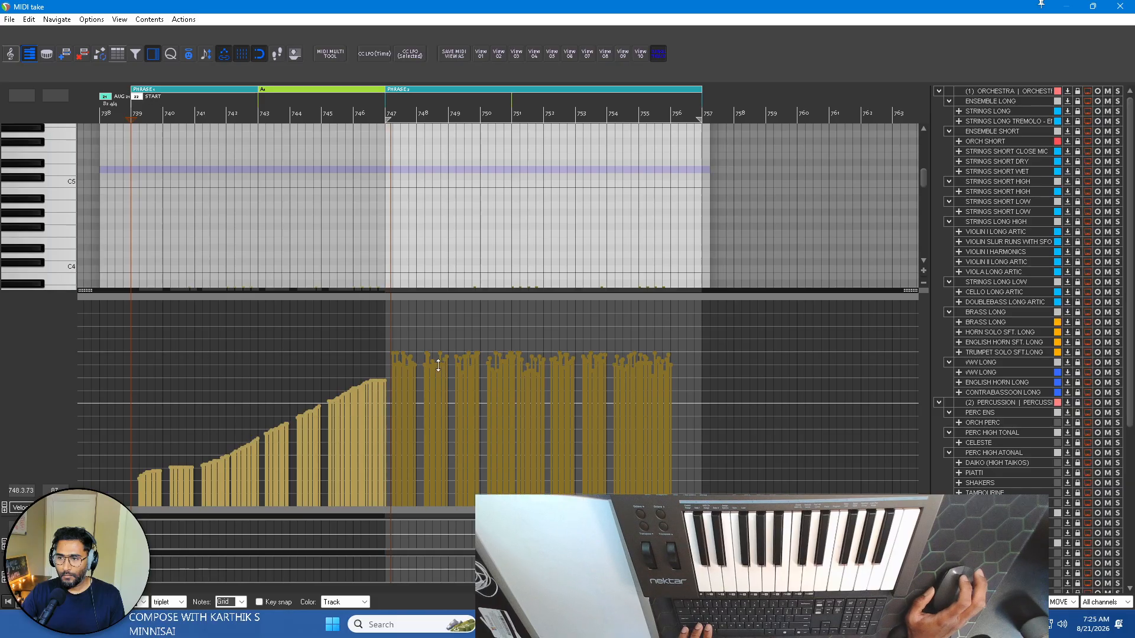
{"action": "scroll", "coordinate": [397, 362], "scroll_direction": "up", "scroll_amount": 3}
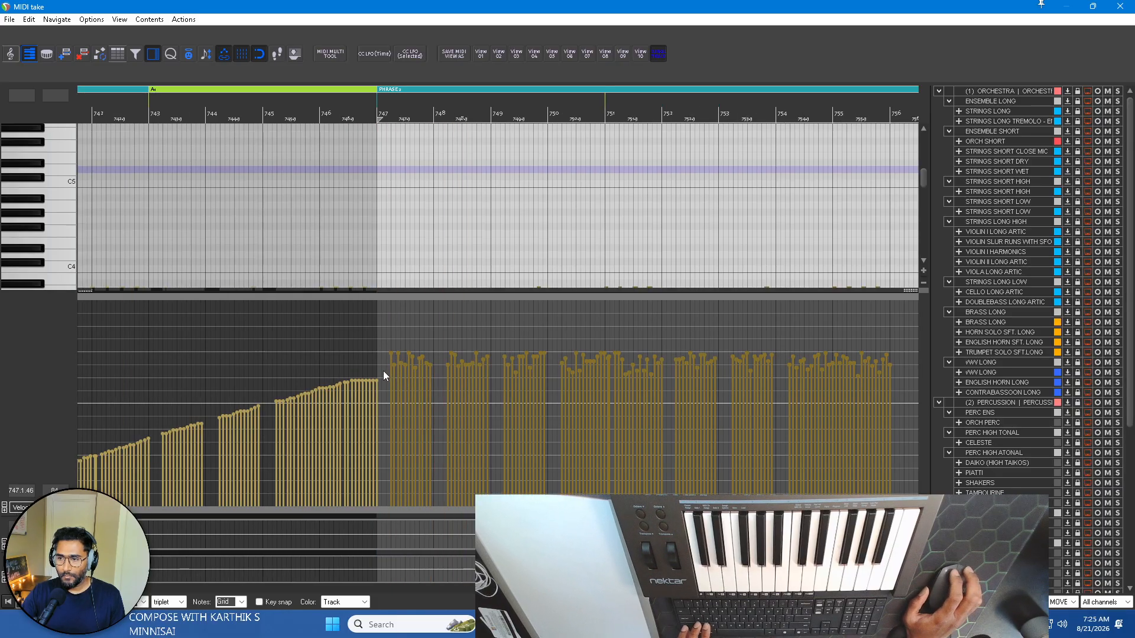
Listen to the adjusted PIANO MOVEMENT dynamics through the end of PHRASE 2 and close the MIDI editor.
{"action": "left_click_drag", "start_coordinate": [98, 296], "coordinate": [99, 481]}
{"action": "scroll", "coordinate": [356, 336], "scroll_direction": "down", "scroll_amount": 2}
{"action": "scroll", "coordinate": [435, 333], "scroll_direction": "left", "scroll_amount": 2}
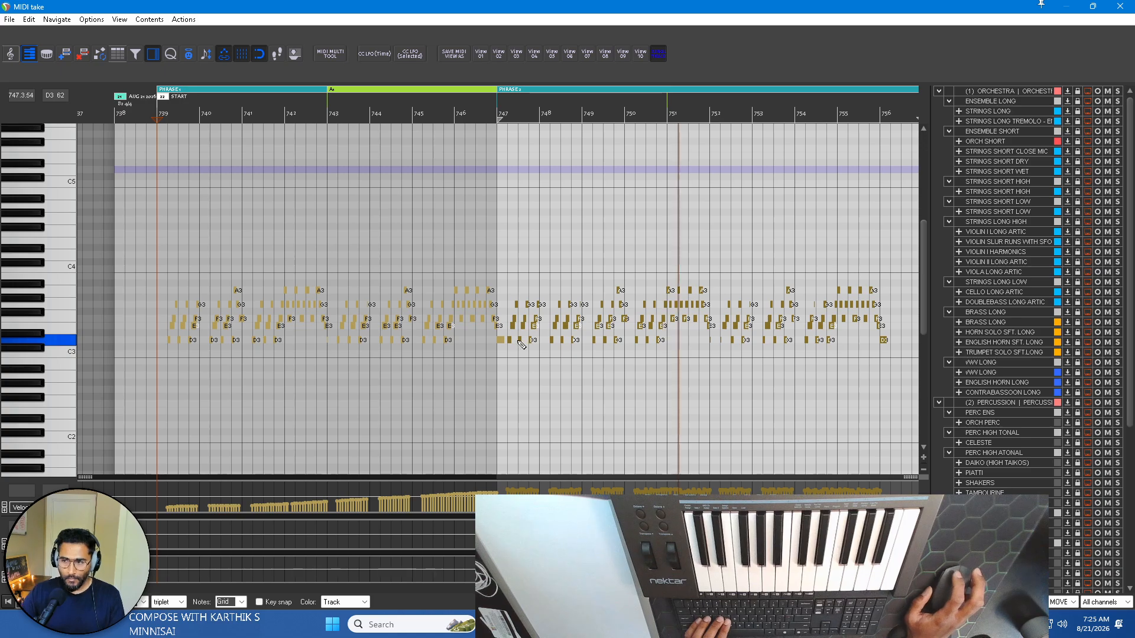
{"action": "scroll", "coordinate": [573, 345], "scroll_direction": "right", "scroll_amount": 3}
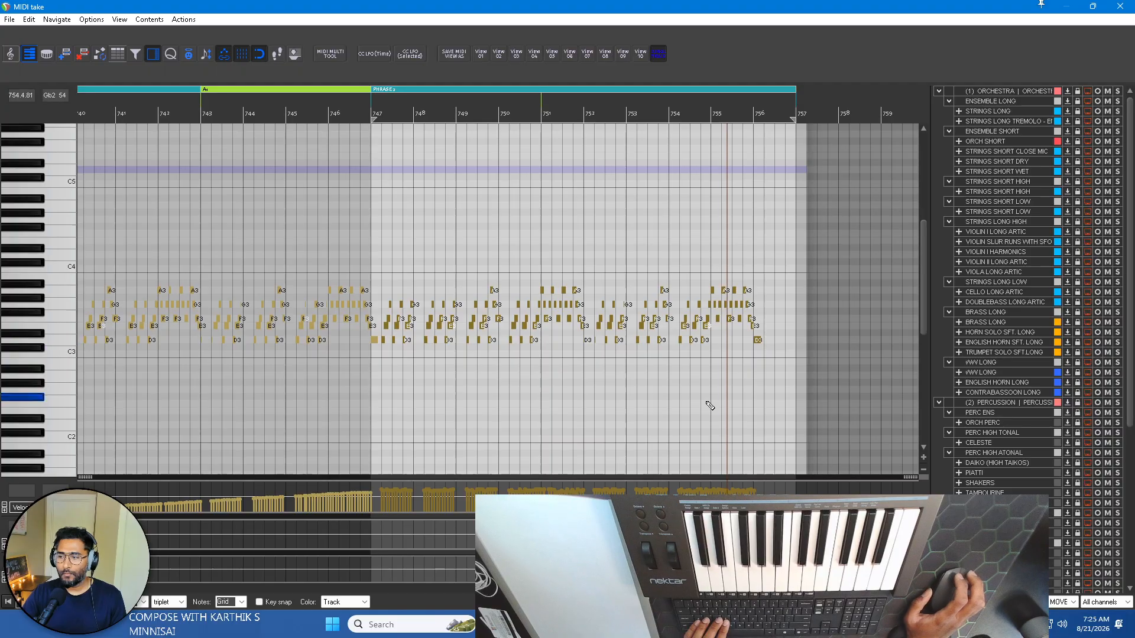
{"action": "left_click_drag", "start_coordinate": [143, 477], "coordinate": [115, 467]}
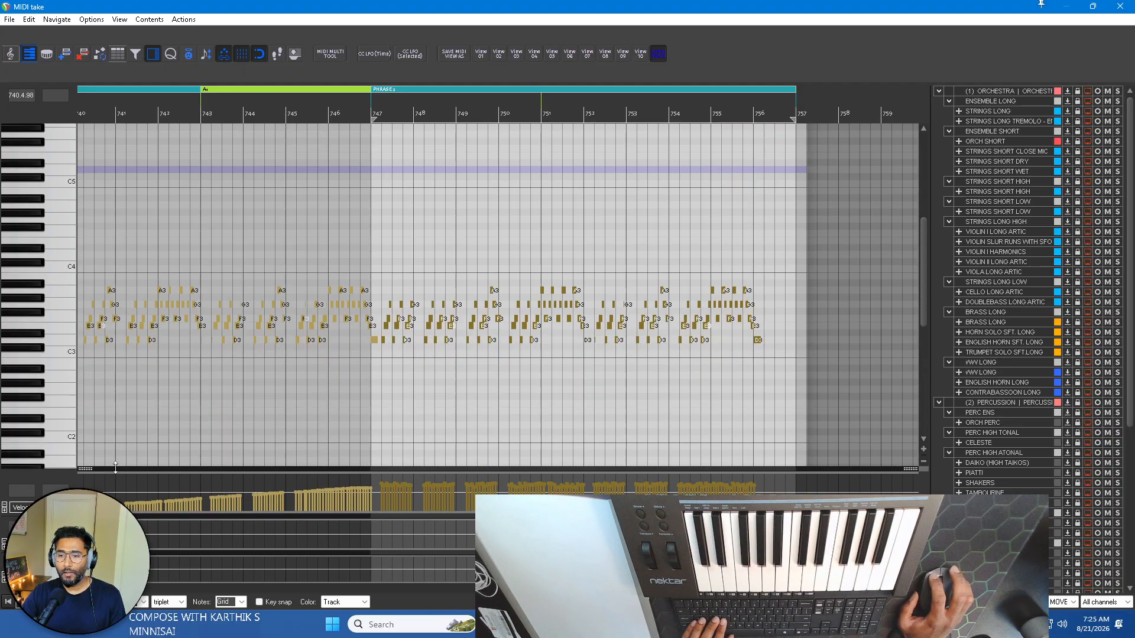
{"action": "left_click", "coordinate": [1121, 6]}
Trim the ends of the PIANO MOVEMENT and PIANO BASS items to bar 757.
{"action": "scroll", "coordinate": [571, 345], "scroll_direction": "left", "scroll_amount": 1}
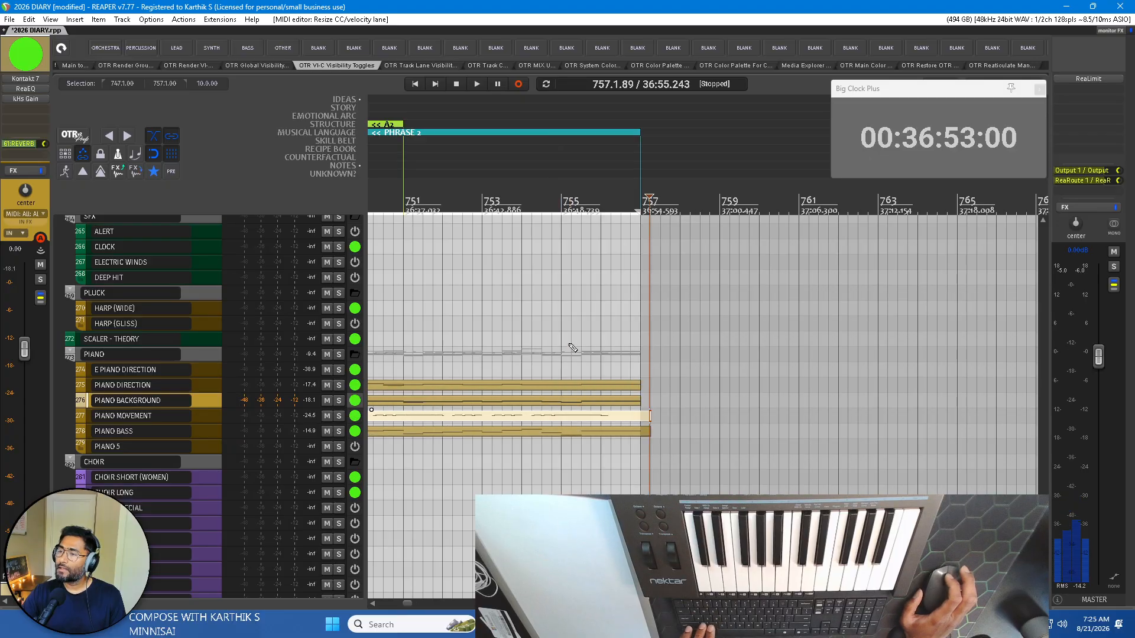
{"action": "scroll", "coordinate": [658, 377], "scroll_direction": "up", "scroll_amount": 2}
{"action": "mouse_move", "coordinate": [635, 414]}
{"action": "left_mouse_down"}
{"action": "mouse_move", "coordinate": [644, 419]}
{"action": "mouse_move", "coordinate": [630, 419]}
{"action": "left_mouse_up"}
{"action": "scroll", "coordinate": [713, 379], "scroll_direction": "left", "scroll_amount": 3}
{"action": "scroll", "coordinate": [713, 378], "scroll_direction": "down", "scroll_amount": 4}
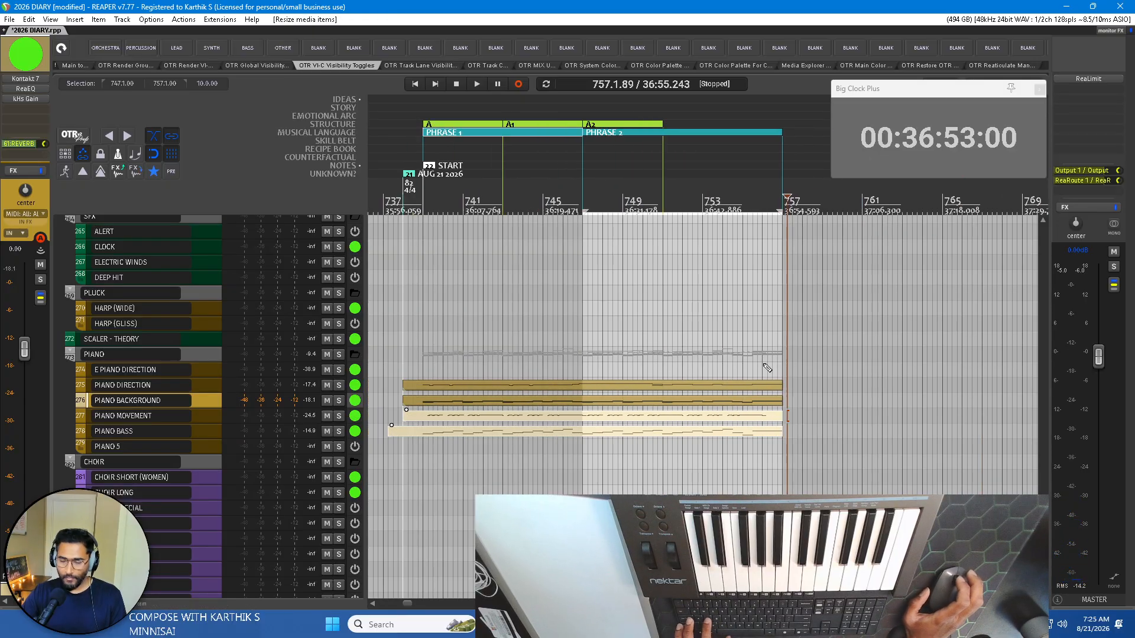
Trim the start of the PIANO BASS item to bar 738, aligned with the other piano items.
{"action": "left_click", "coordinate": [397, 430]}
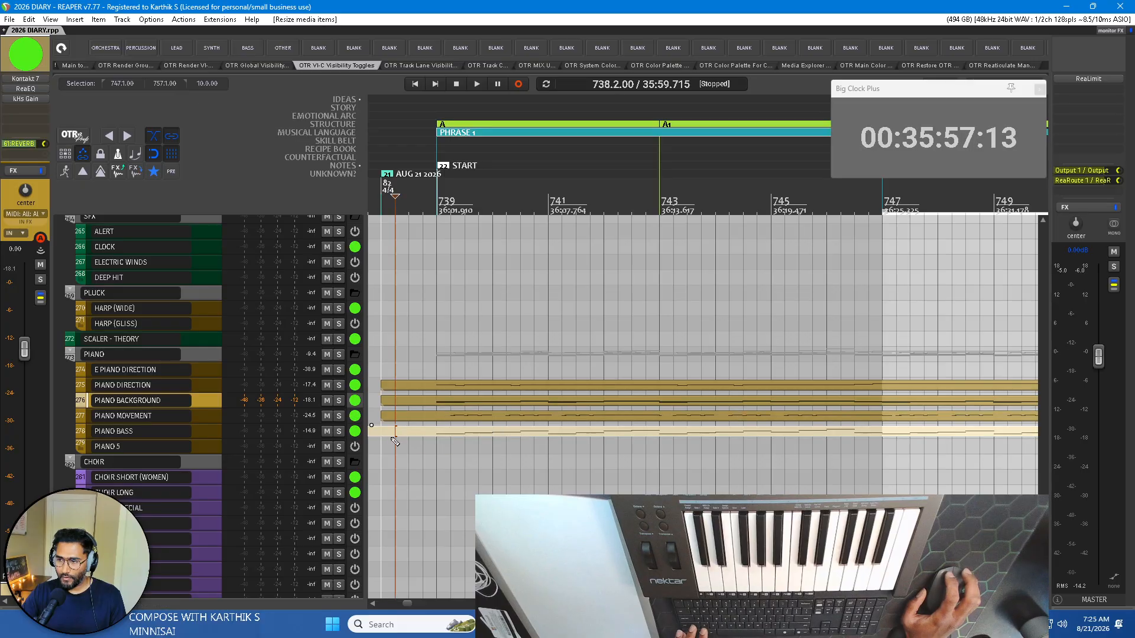
{"action": "scroll", "coordinate": [416, 439], "scroll_direction": "up", "scroll_amount": 3}
{"action": "left_click_drag", "start_coordinate": [423, 431], "coordinate": [465, 431]}
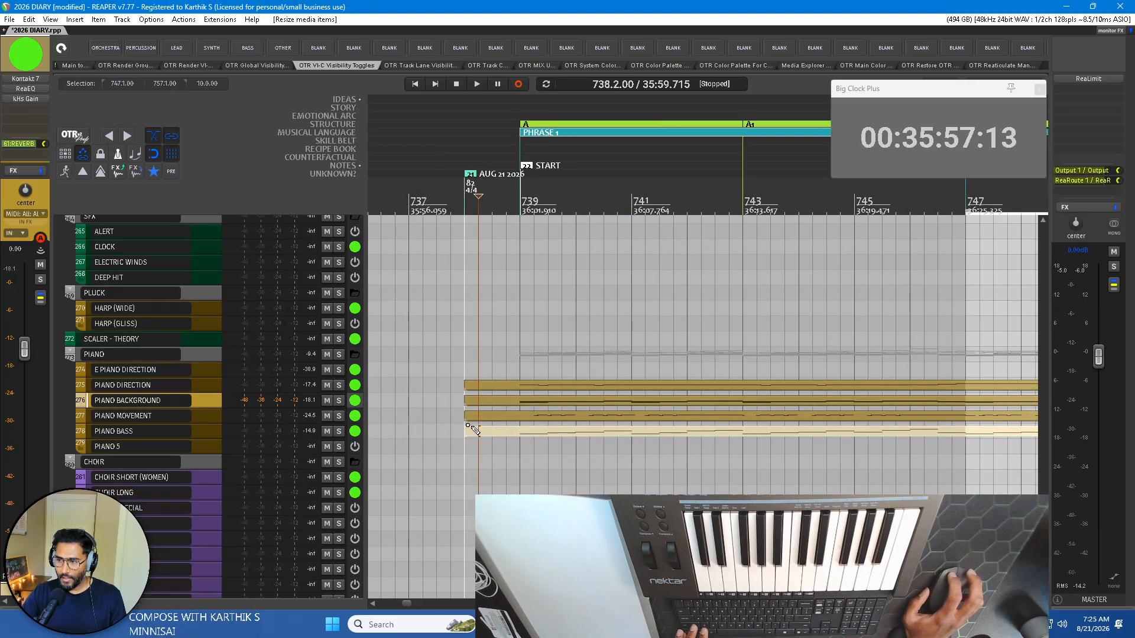
{"action": "scroll", "coordinate": [680, 366], "scroll_direction": "down", "scroll_amount": 3}
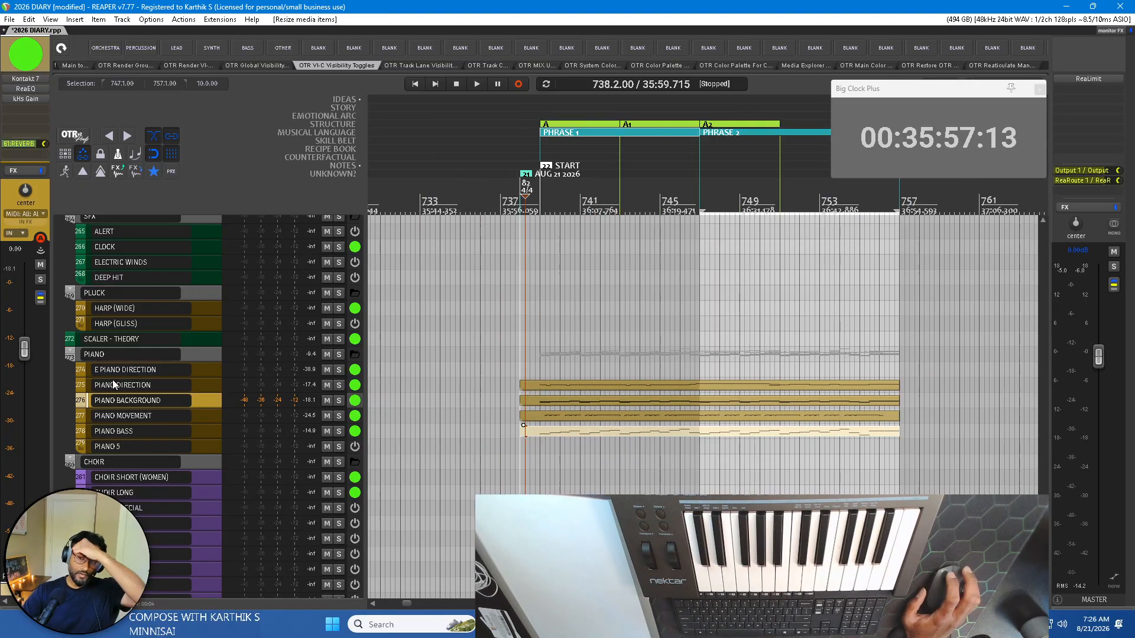
Enlarge the piano tracks, then open the PIANO BACKGROUND item in the MIDI editor and examine its chord voicings across both phrases.
{"action": "scroll", "coordinate": [652, 412], "scroll_direction": "up", "scroll_amount": 2}
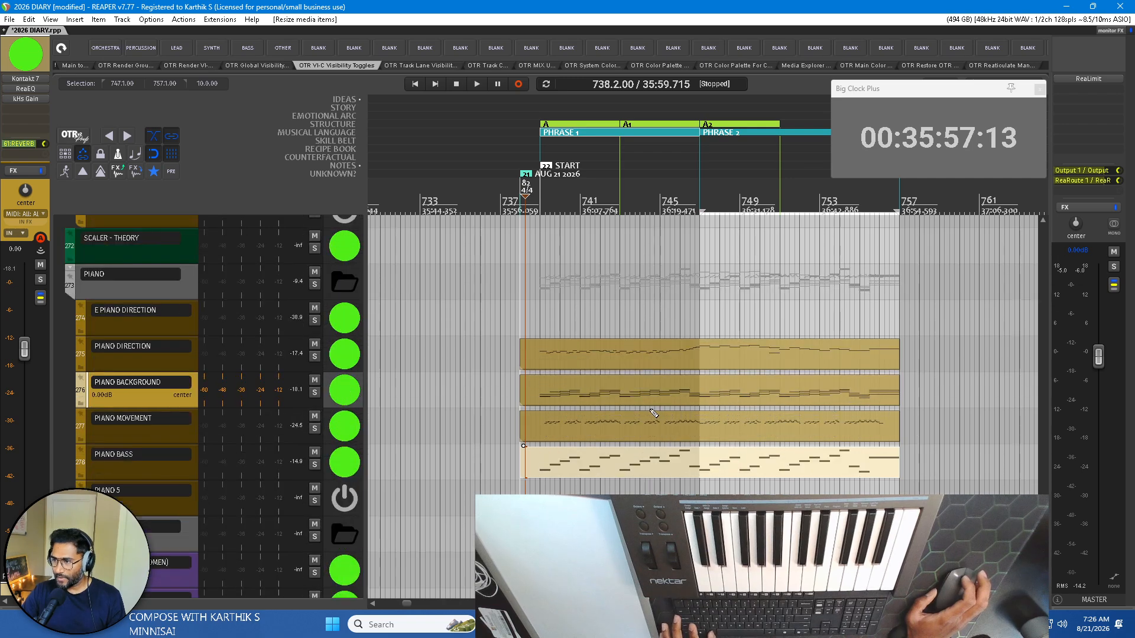
{"action": "scroll", "coordinate": [700, 401], "scroll_direction": "up", "scroll_amount": 1}
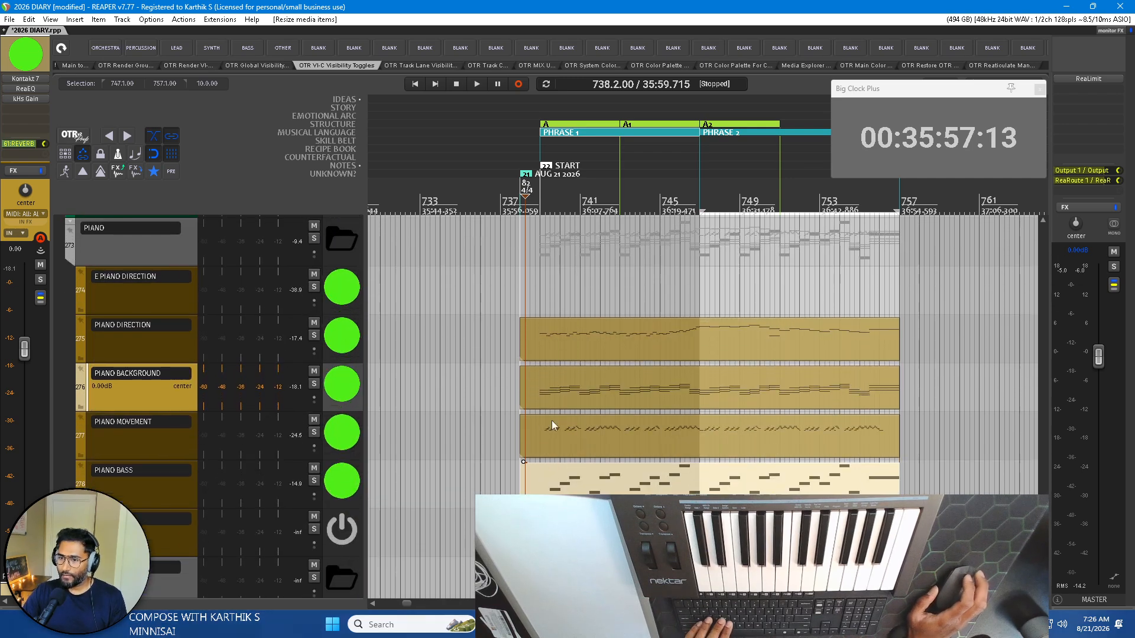
{"action": "left_click", "coordinate": [164, 489]}
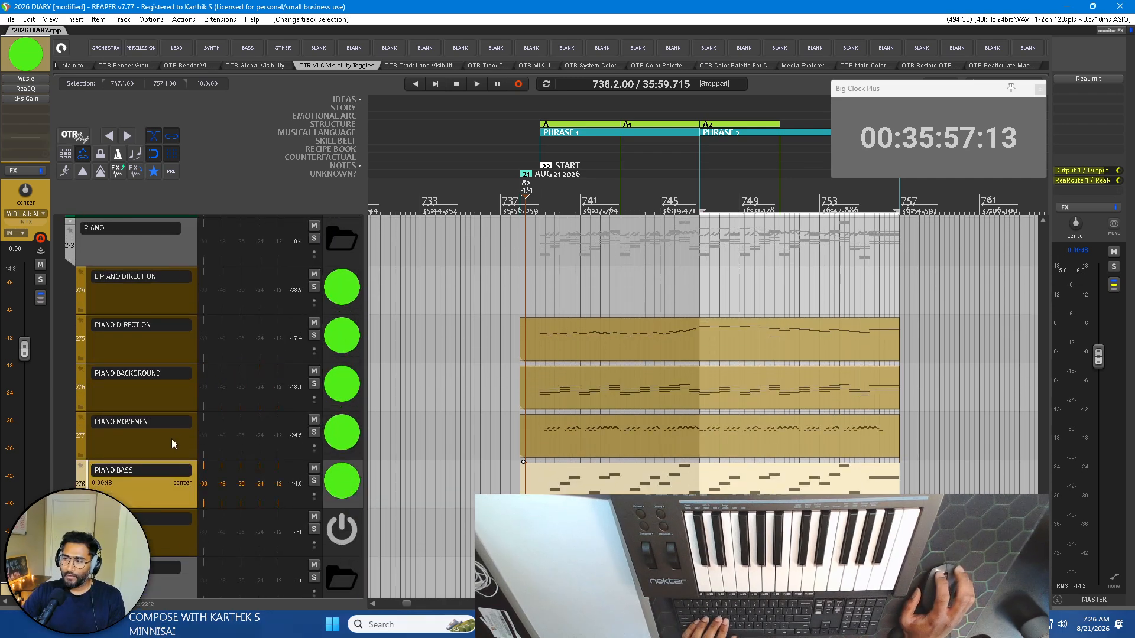
{"action": "left_click", "coordinate": [172, 440]}
{"action": "left_click", "coordinate": [167, 398]}
{"action": "double_click", "coordinate": [651, 397]}
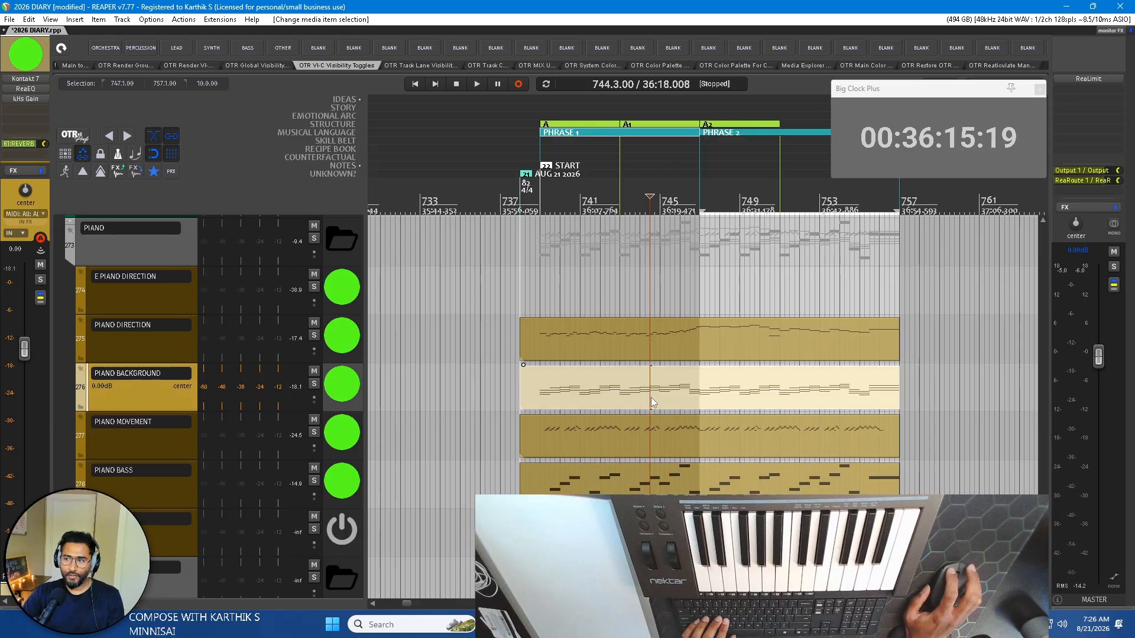
{"action": "scroll", "coordinate": [525, 329], "scroll_direction": "left", "scroll_amount": 2}
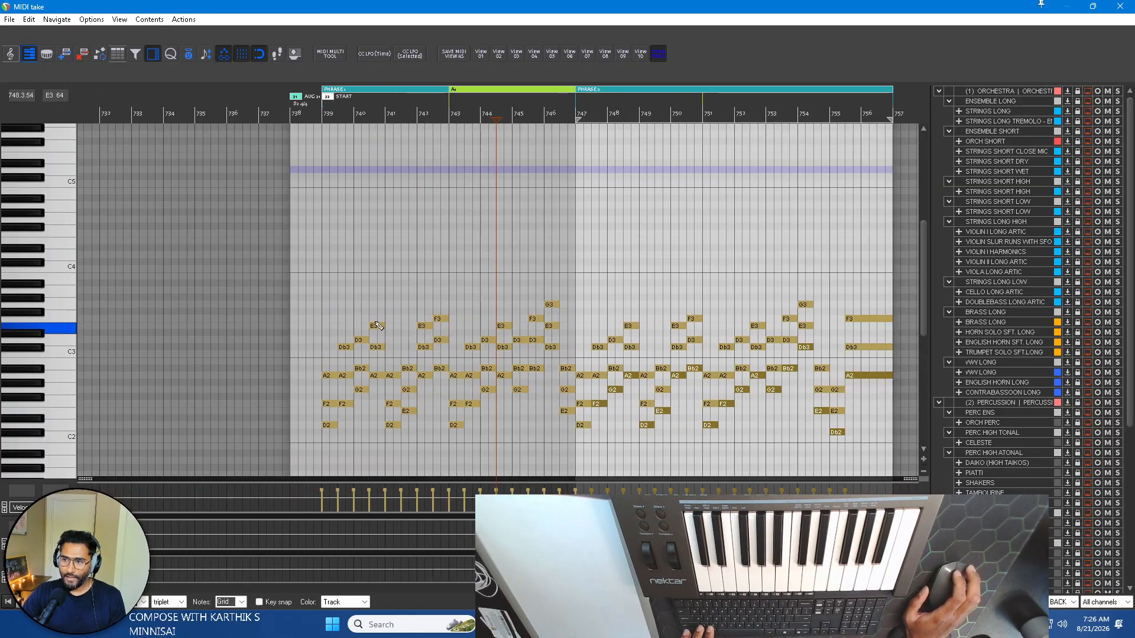
{"action": "scroll", "coordinate": [529, 331], "scroll_direction": "right", "scroll_amount": 1}
{"action": "scroll", "coordinate": [438, 351], "scroll_direction": "up", "scroll_amount": 1}
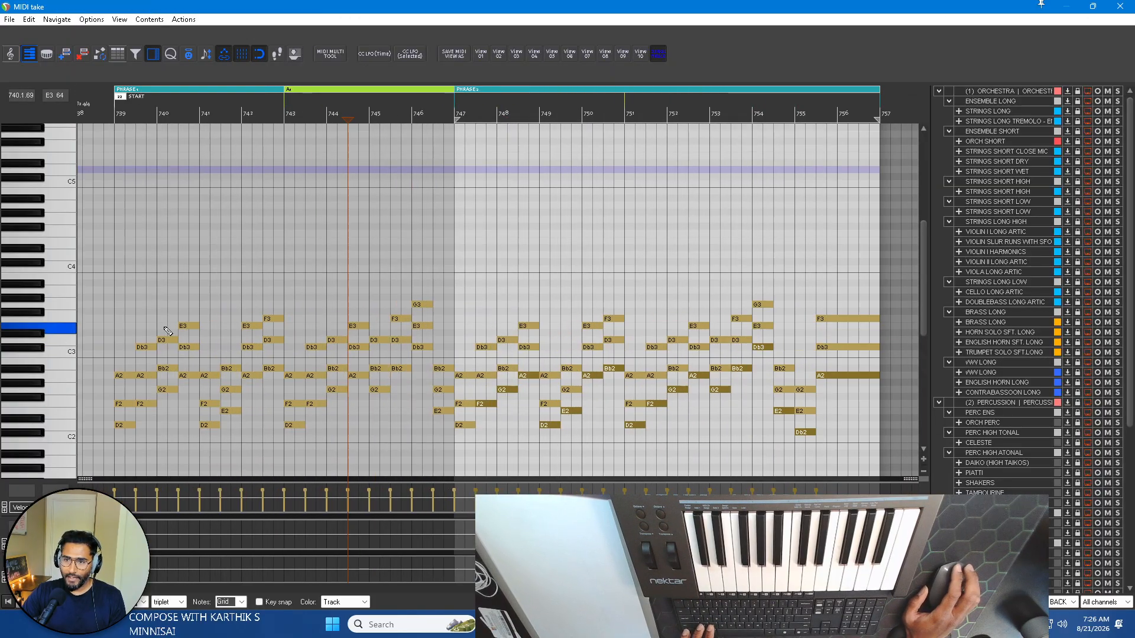
{"action": "scroll", "coordinate": [532, 343], "scroll_direction": "down", "scroll_amount": 3}
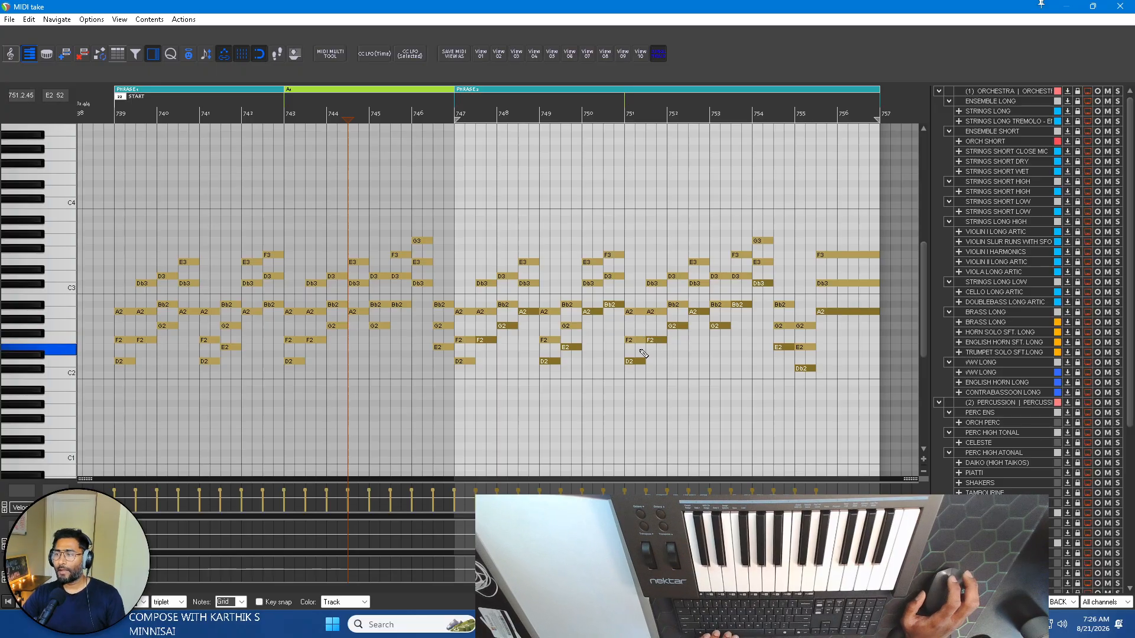
Check the F2 notes at the start of PHRASE 2 in PIANO BACKGROUND, return to the opening bars and close the MIDI editor.
{"action": "left_click", "coordinate": [482, 342]}
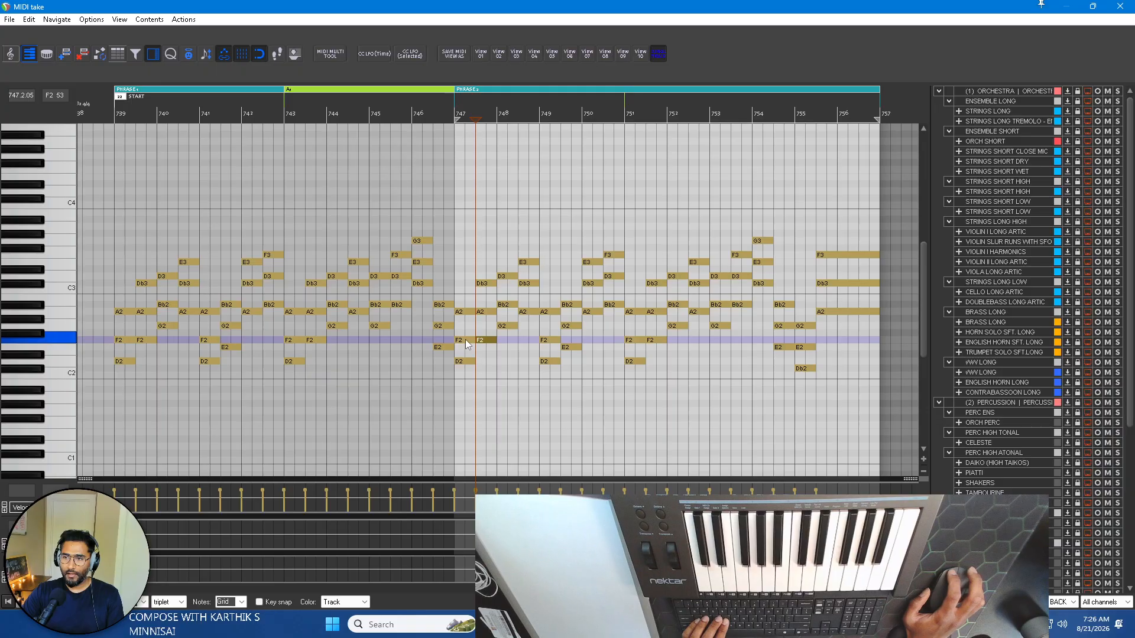
{"action": "scroll", "coordinate": [162, 301], "scroll_direction": "up", "scroll_amount": 3}
{"action": "scroll", "coordinate": [163, 300], "scroll_direction": "left", "scroll_amount": 2}
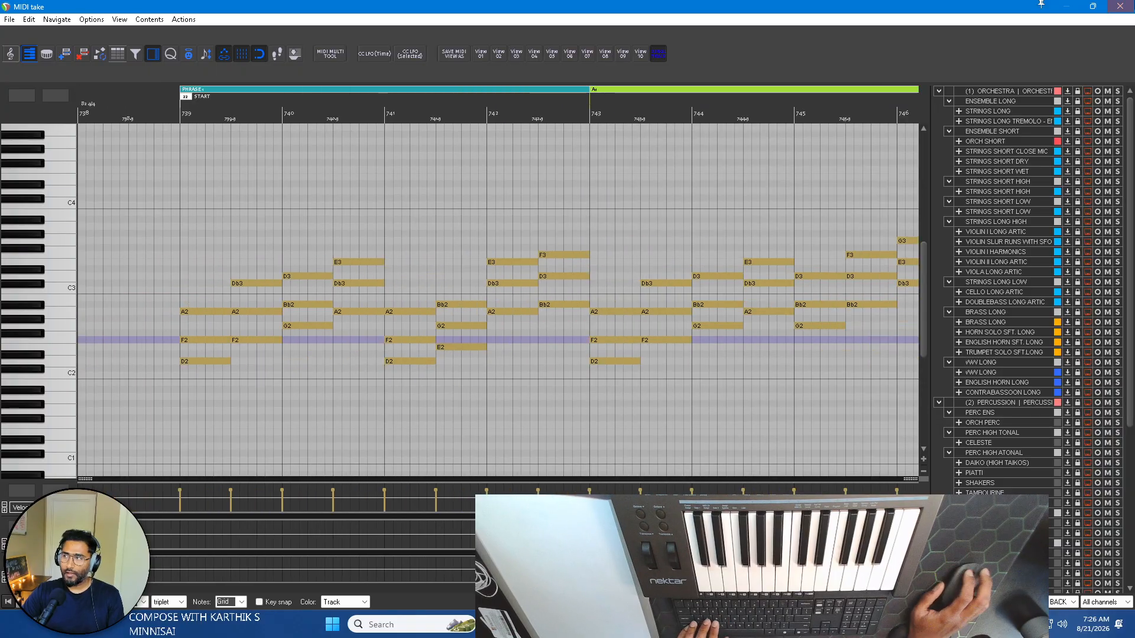
{"action": "left_click", "coordinate": [1123, 4]}
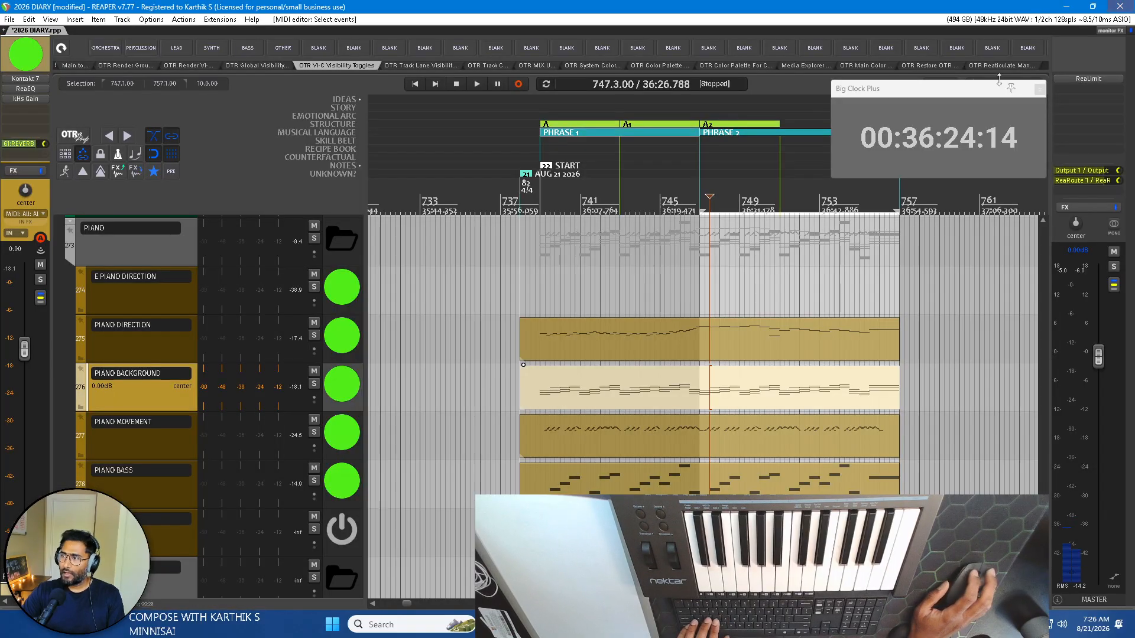
Select the PIANO DIRECTION item and its track, and look through the track list for an alternative instrument for the melody.
{"action": "left_click", "coordinate": [609, 338]}
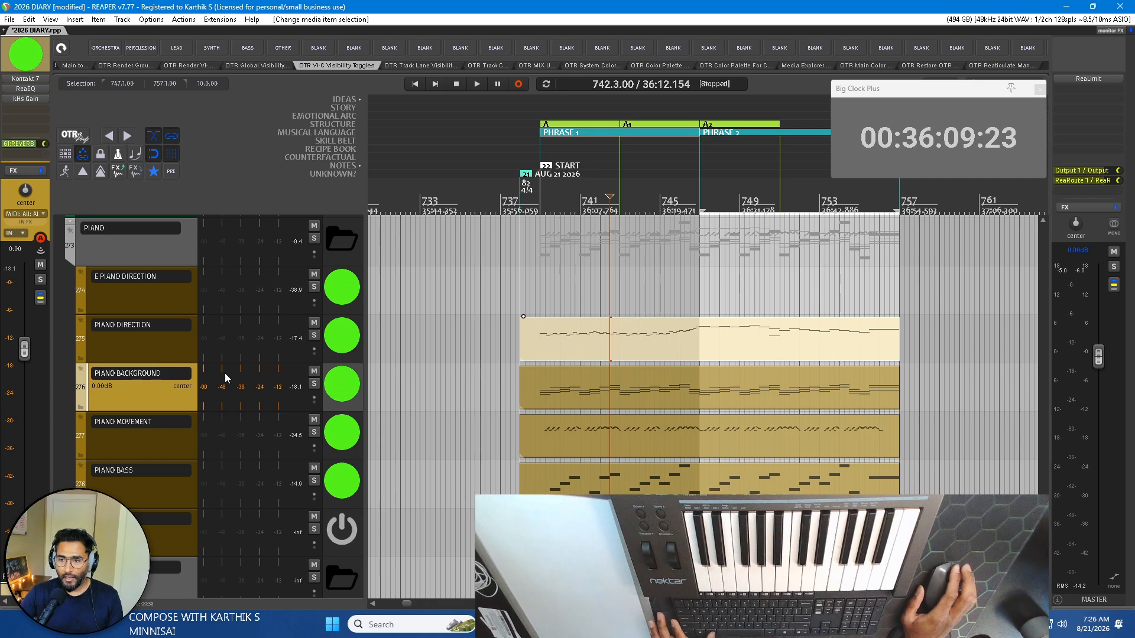
{"action": "scroll", "coordinate": [225, 375], "scroll_direction": "down", "scroll_amount": 3}
{"action": "left_click", "coordinate": [150, 364]}
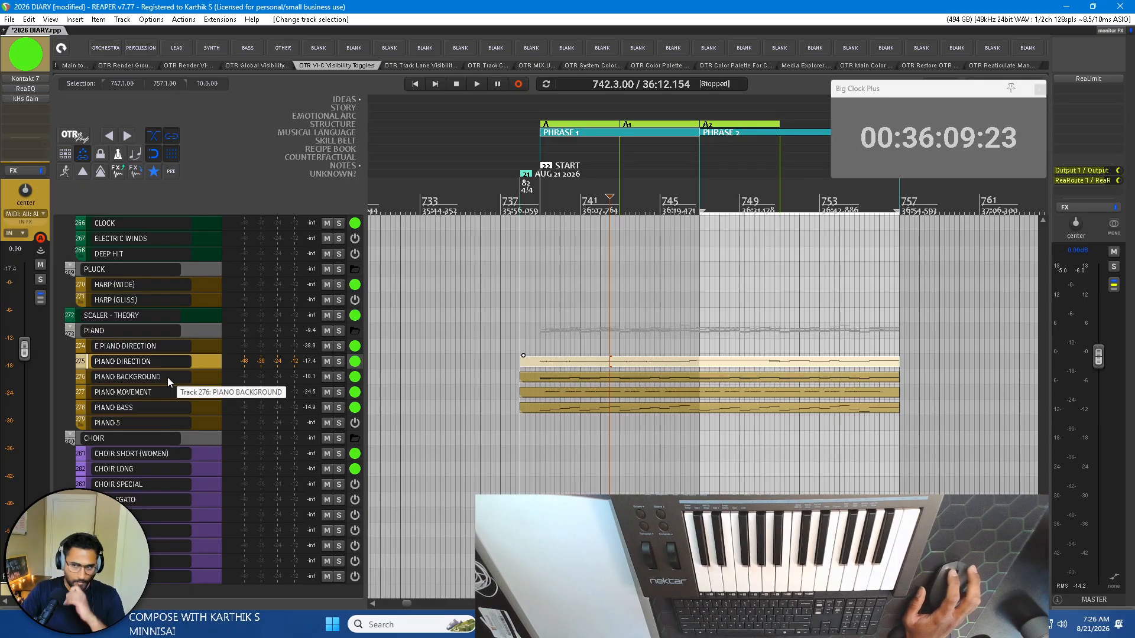
{"action": "scroll", "coordinate": [171, 377], "scroll_direction": "up", "scroll_amount": 20}
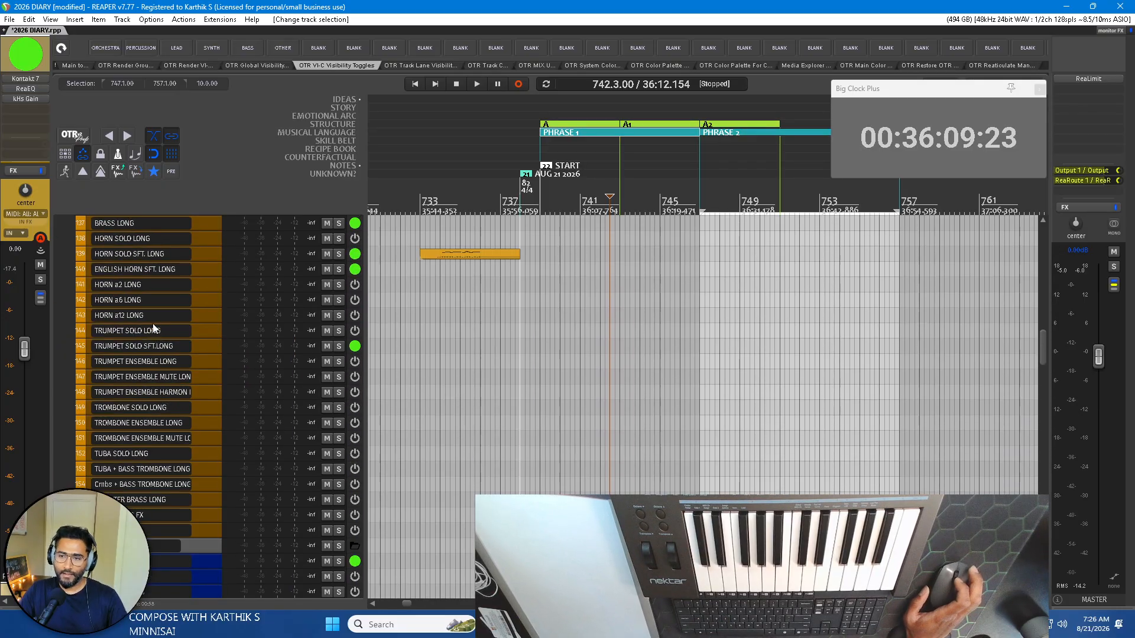
{"action": "scroll", "coordinate": [160, 334], "scroll_direction": "up", "scroll_amount": 15}
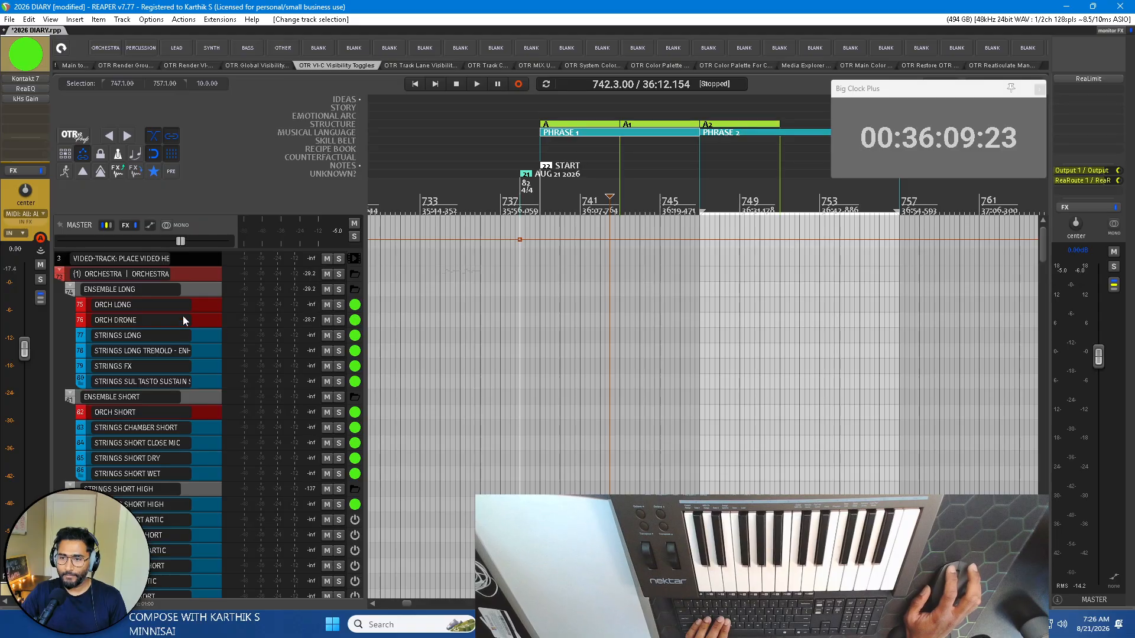
{"action": "scroll", "coordinate": [137, 409], "scroll_direction": "down", "scroll_amount": 20}
{"action": "scroll", "coordinate": [145, 396], "scroll_direction": "down", "scroll_amount": 12}
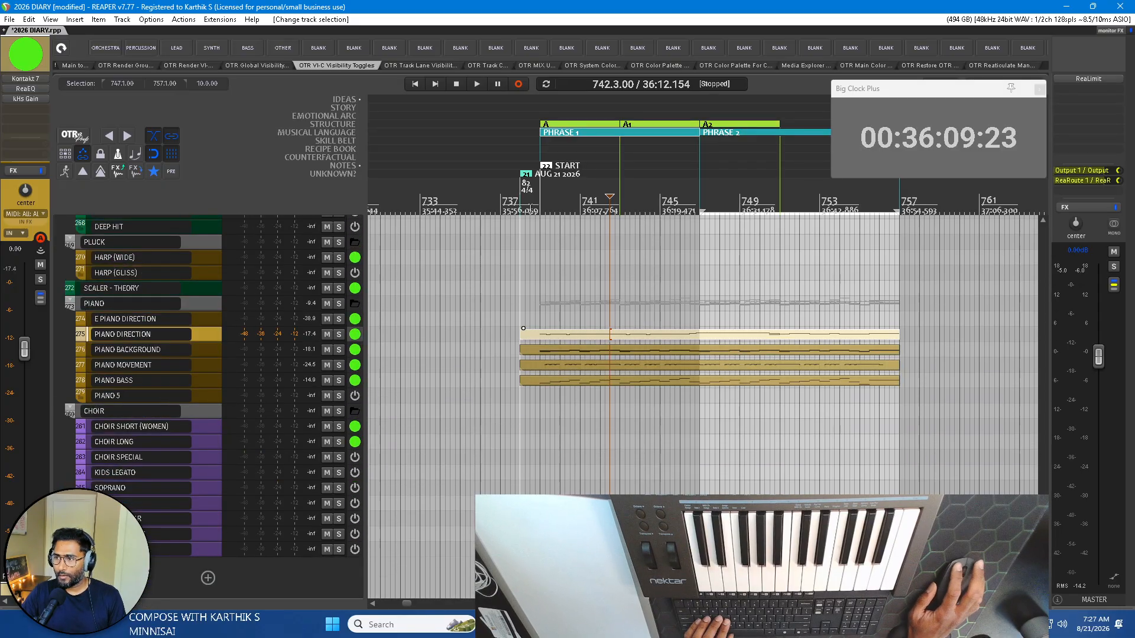
Enlarge the piano tracks across both phrases and select the E PIANO DIRECTION track to audition its sound.
{"action": "left_click", "coordinate": [595, 334]}
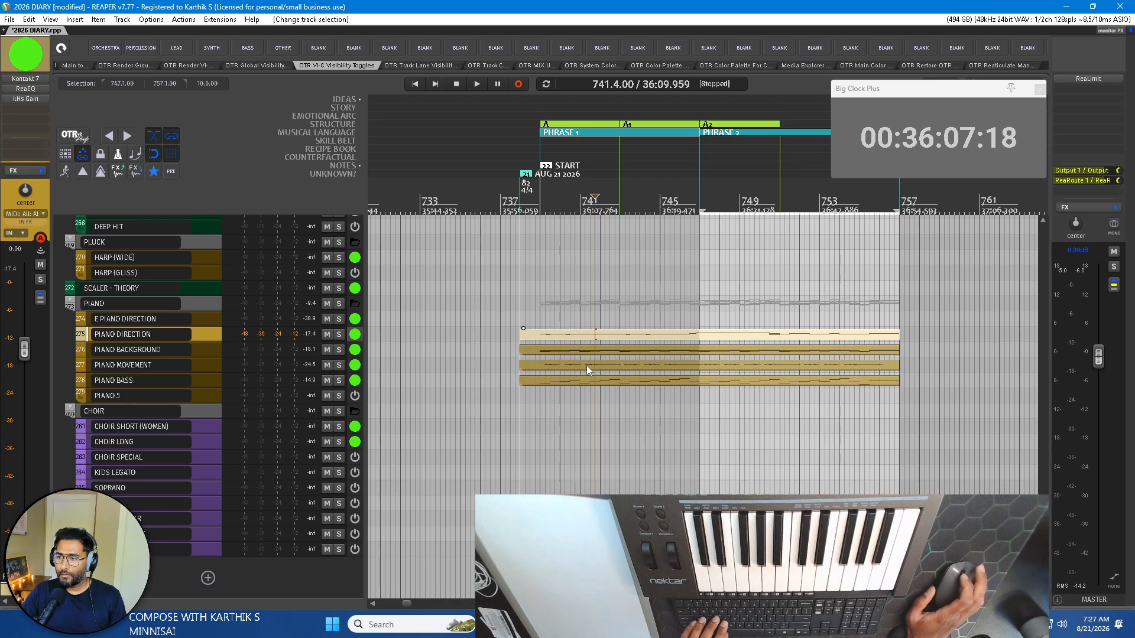
{"action": "scroll", "coordinate": [586, 366], "scroll_direction": "up", "scroll_amount": 4}
{"action": "scroll", "coordinate": [587, 366], "scroll_direction": "right", "scroll_amount": 1}
{"action": "scroll", "coordinate": [549, 348], "scroll_direction": "up", "scroll_amount": 2}
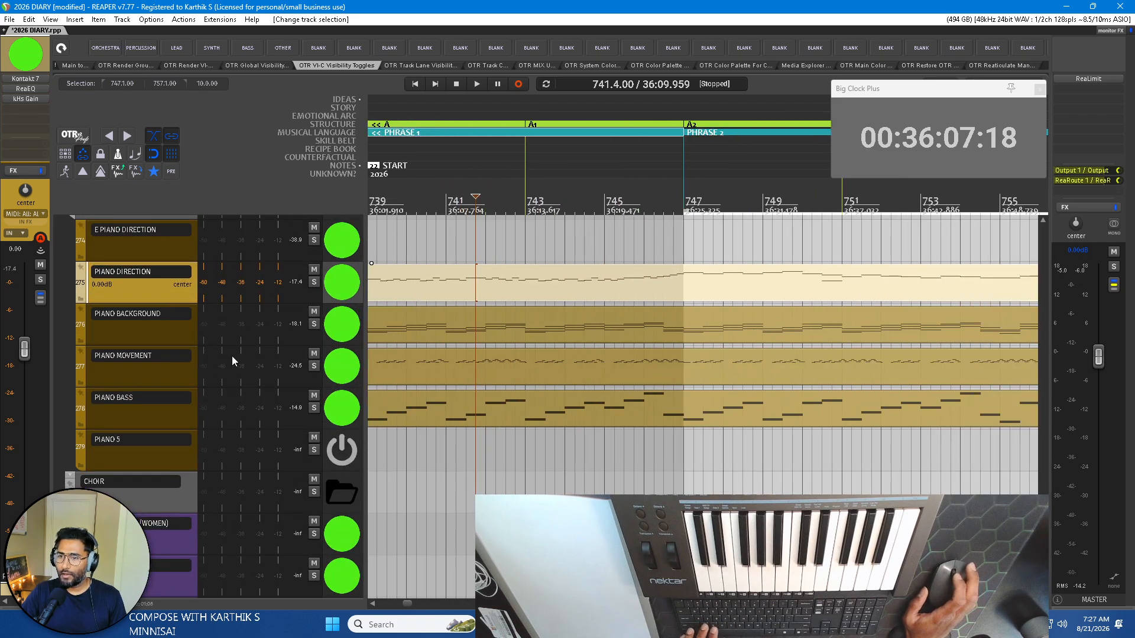
{"action": "scroll", "coordinate": [232, 356], "scroll_direction": "up", "scroll_amount": 2}
{"action": "left_click", "coordinate": [428, 354]}
{"action": "scroll", "coordinate": [456, 355], "scroll_direction": "down", "scroll_amount": 1}
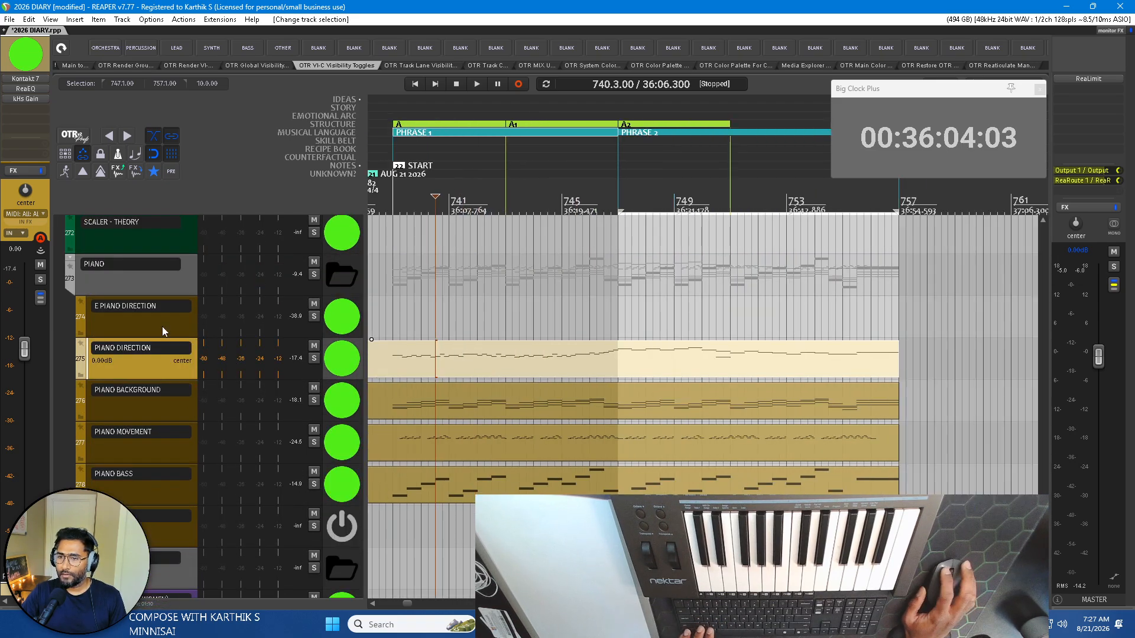
{"action": "left_click", "coordinate": [161, 326]}
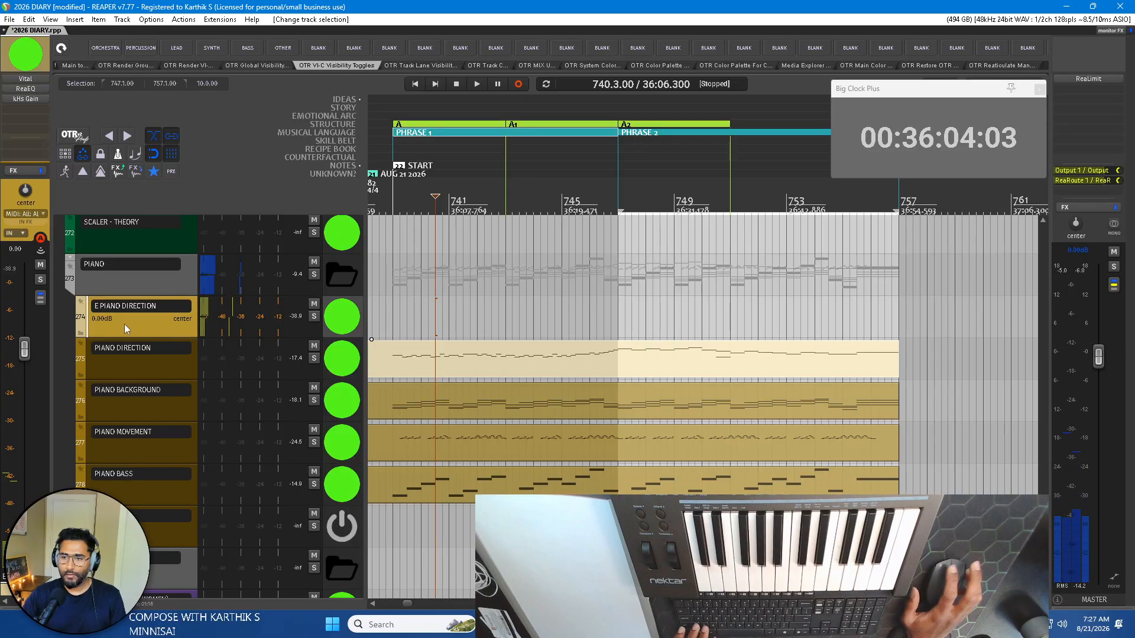
Try the PIANO DIRECTION item on the E PIANO DIRECTION track, listen from before bar 739, and move the item back.
{"action": "left_click", "coordinate": [520, 367]}
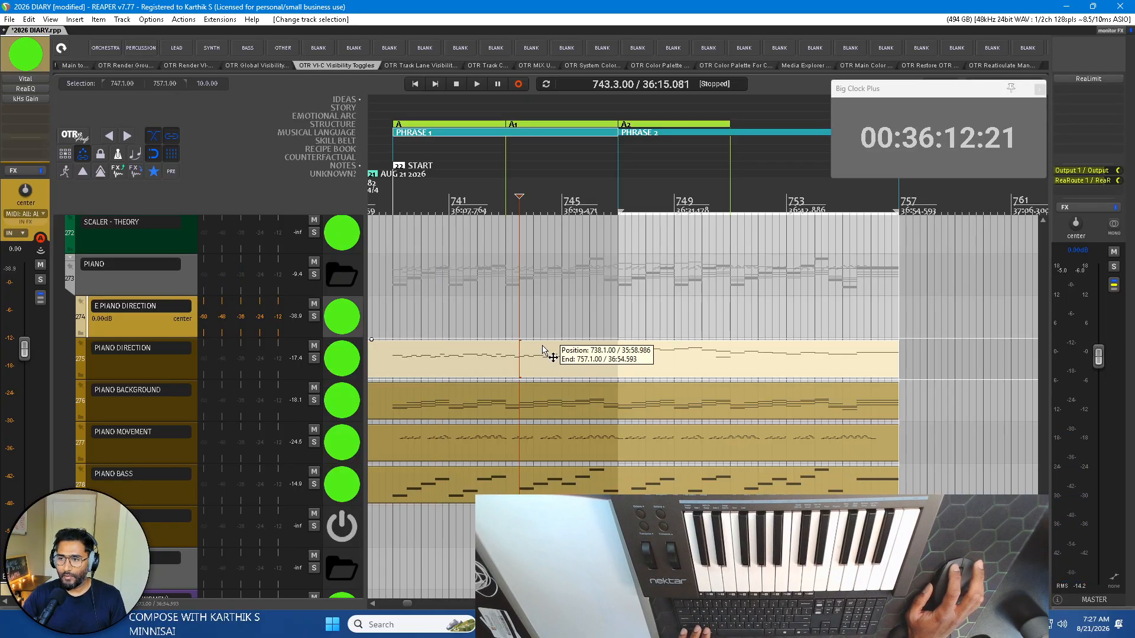
{"action": "left_click_drag", "start_coordinate": [545, 350], "coordinate": [540, 322]}
{"action": "left_click", "coordinate": [385, 209]}
{"action": "key", "text": "space"}
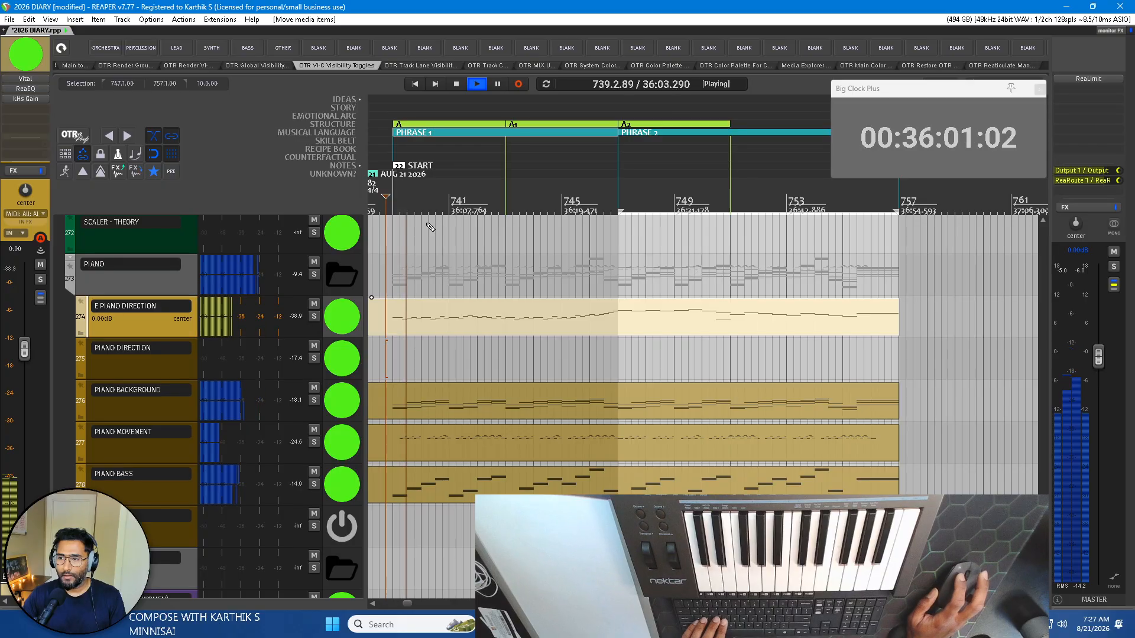
{"action": "key", "text": "space"}
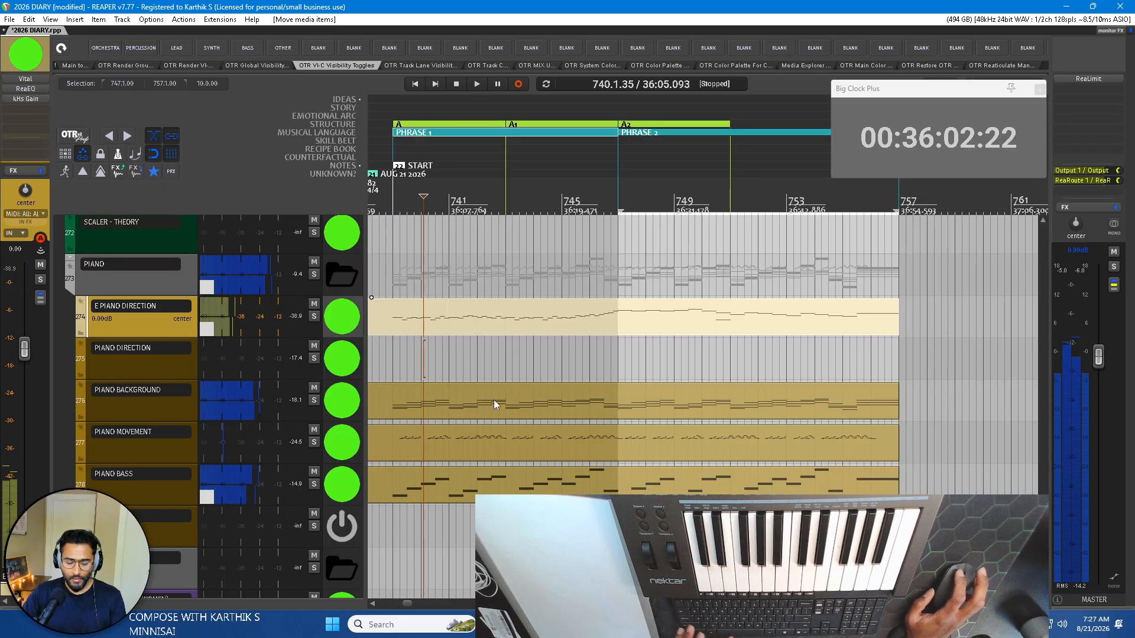
{"action": "left_click_drag", "start_coordinate": [485, 334], "coordinate": [485, 355]}
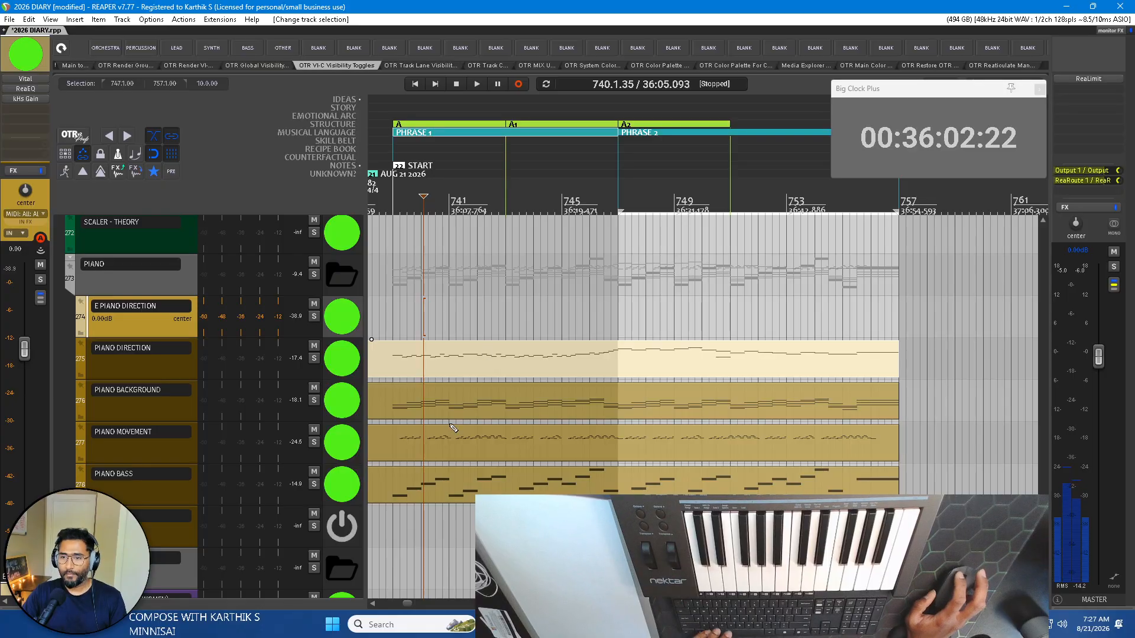
Open the PIANO BACKGROUND item in the MIDI editor, lower all note velocities to about 45 and humanize them.
{"action": "left_click", "coordinate": [133, 414]}
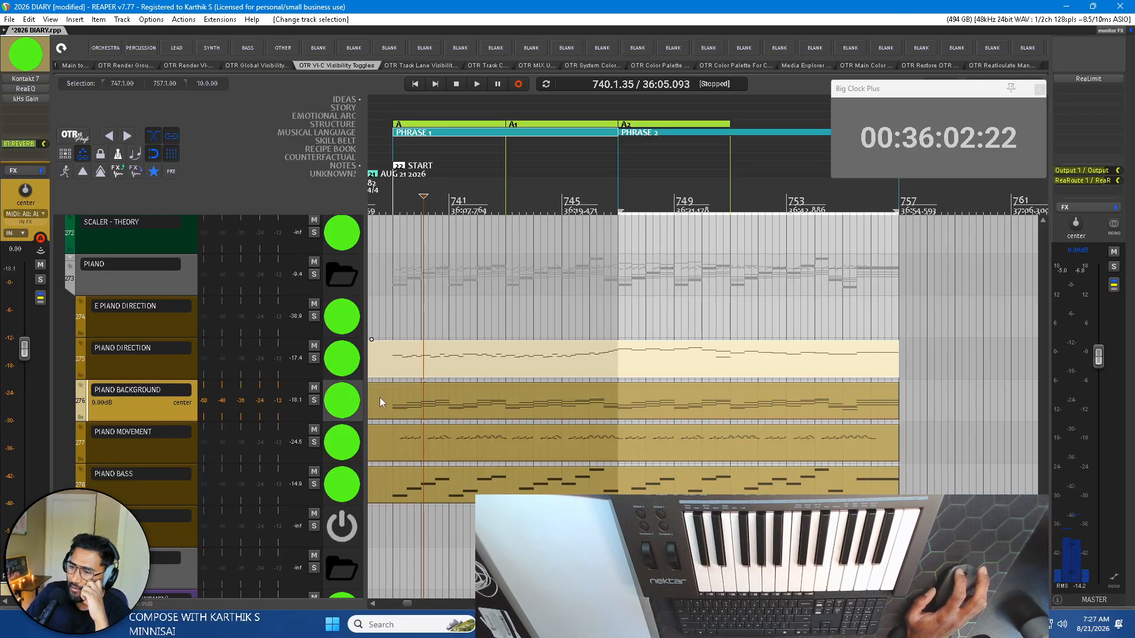
{"action": "double_click", "coordinate": [447, 391]}
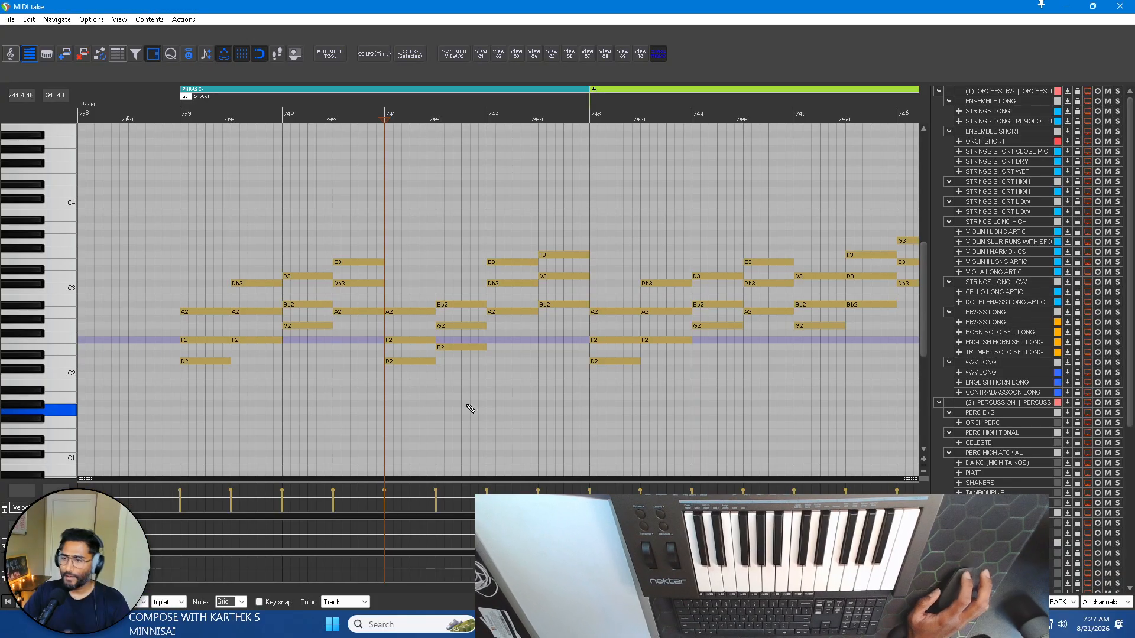
{"action": "left_click_drag", "start_coordinate": [440, 483], "coordinate": [434, 375]}
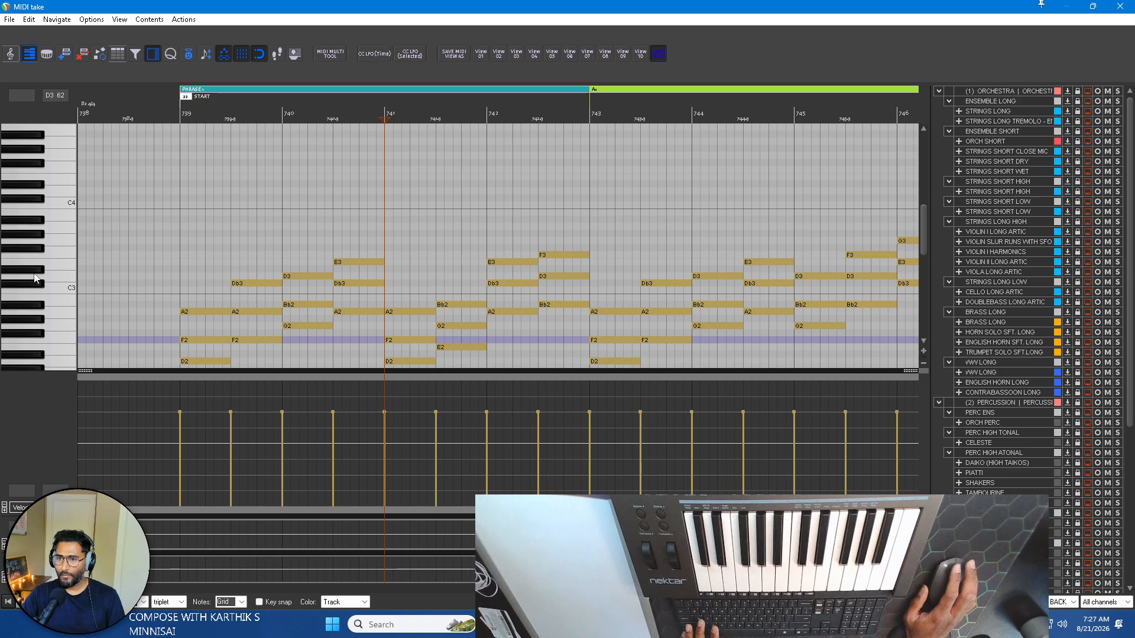
{"action": "scroll", "coordinate": [35, 278], "scroll_direction": "down", "scroll_amount": 5}
{"action": "scroll", "coordinate": [494, 240], "scroll_direction": "down", "scroll_amount": 4}
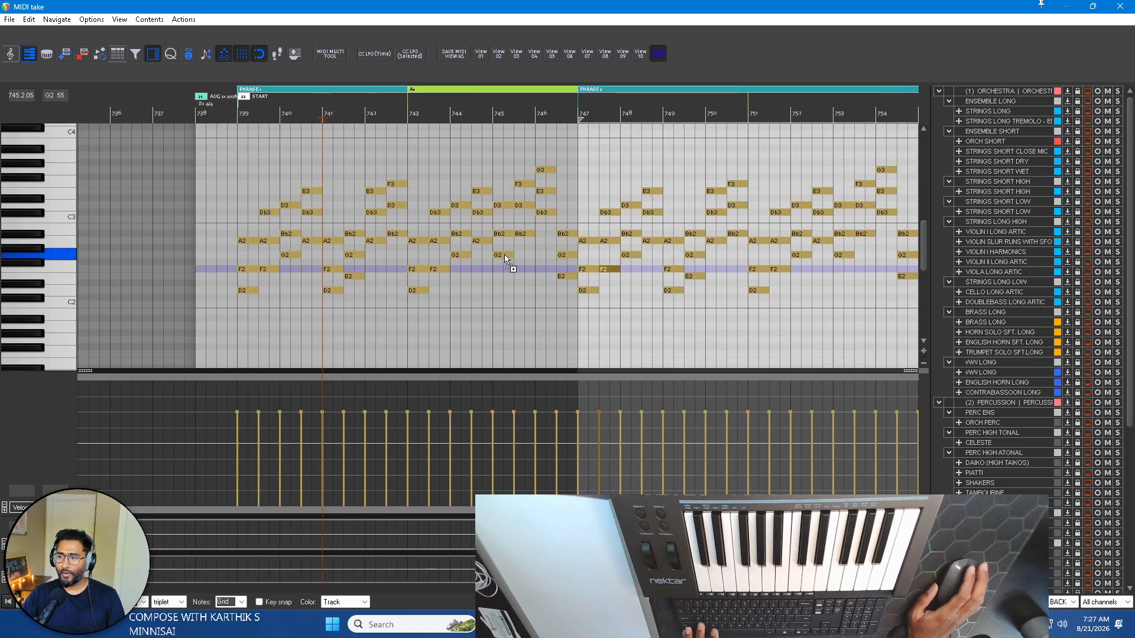
{"action": "scroll", "coordinate": [506, 258], "scroll_direction": "down", "scroll_amount": 2}
{"action": "left_click_drag", "start_coordinate": [557, 423], "coordinate": [786, 433]}
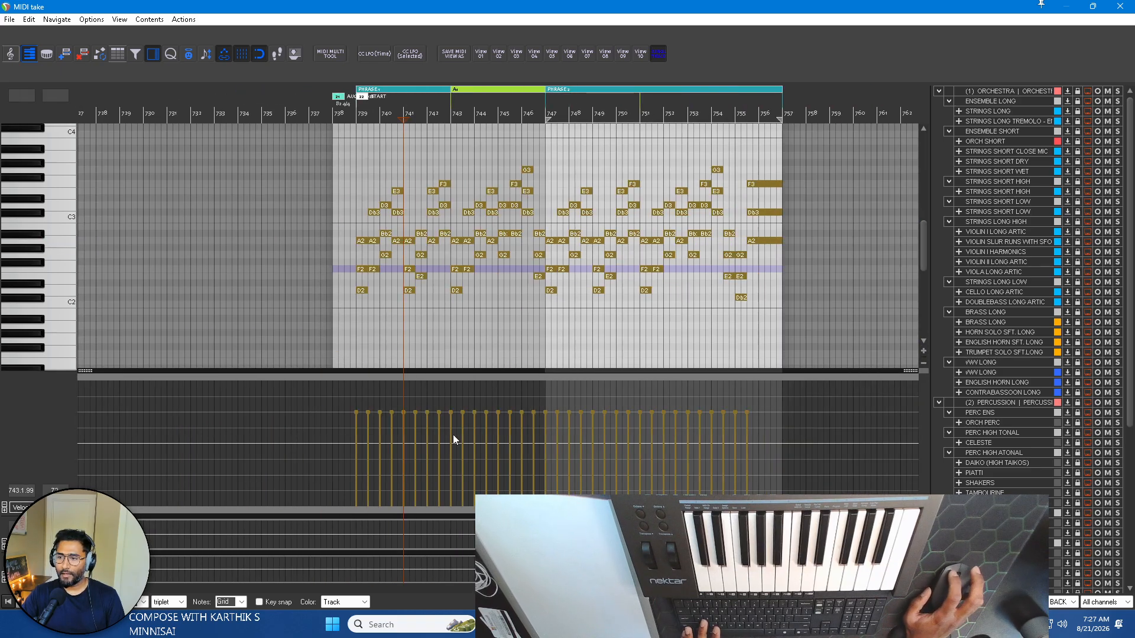
{"action": "left_click_drag", "start_coordinate": [428, 415], "coordinate": [444, 467]}
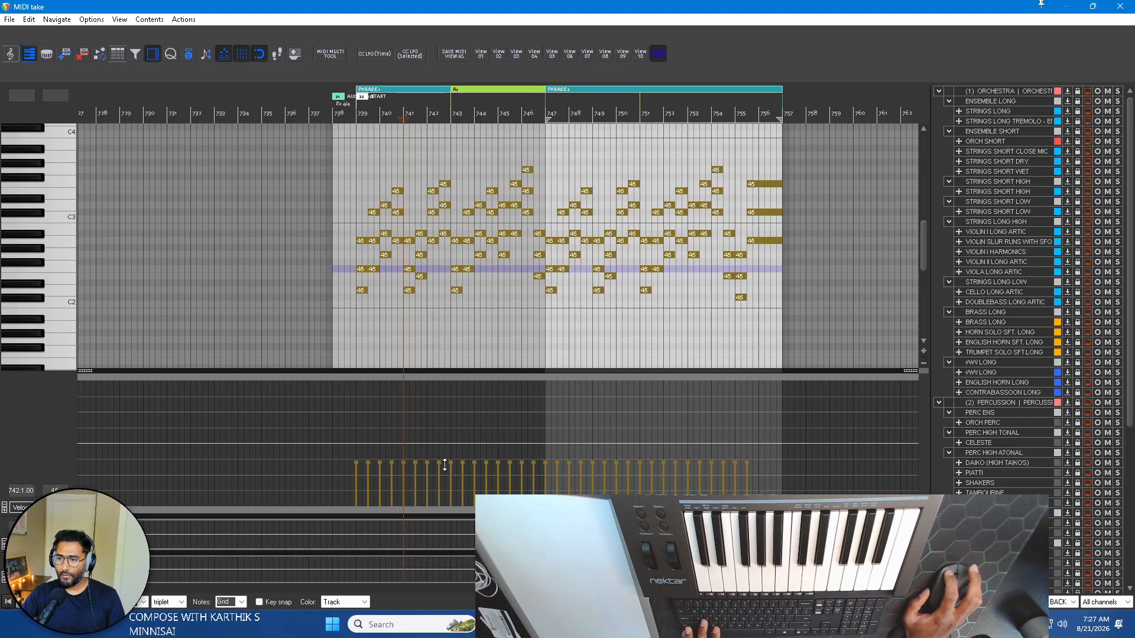
{"action": "key", "text": "h"}
{"action": "left_click", "coordinate": [147, 102]}
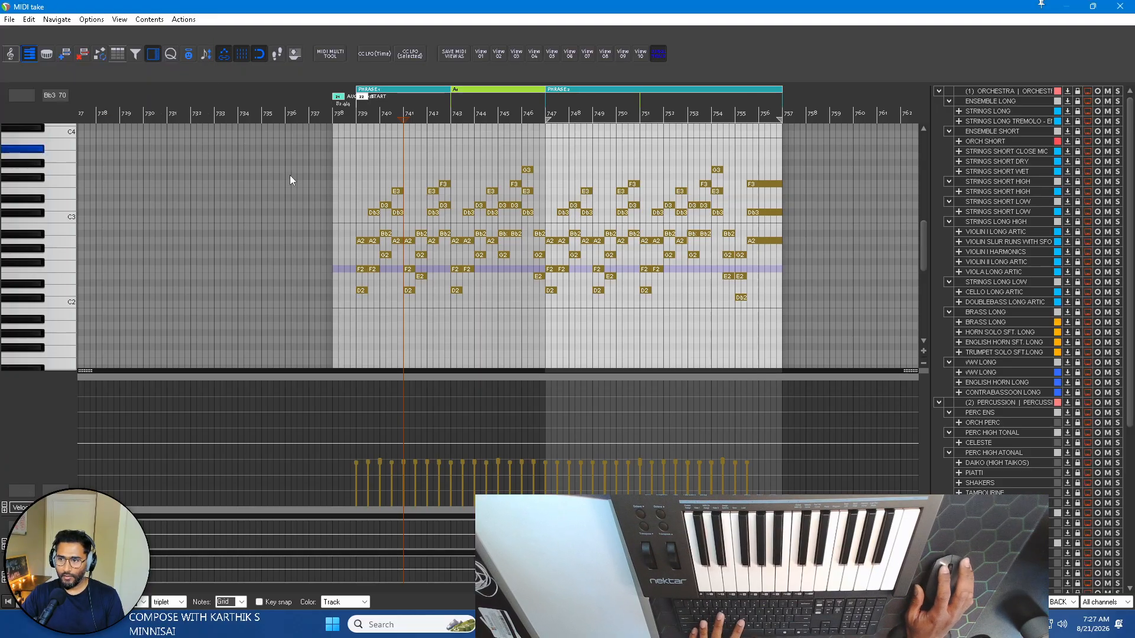
Listen to the softened PIANO BACKGROUND chords from bar 739, shrink the velocity lane and close the MIDI editor.
{"action": "scroll", "coordinate": [449, 247], "scroll_direction": "up", "scroll_amount": 3}
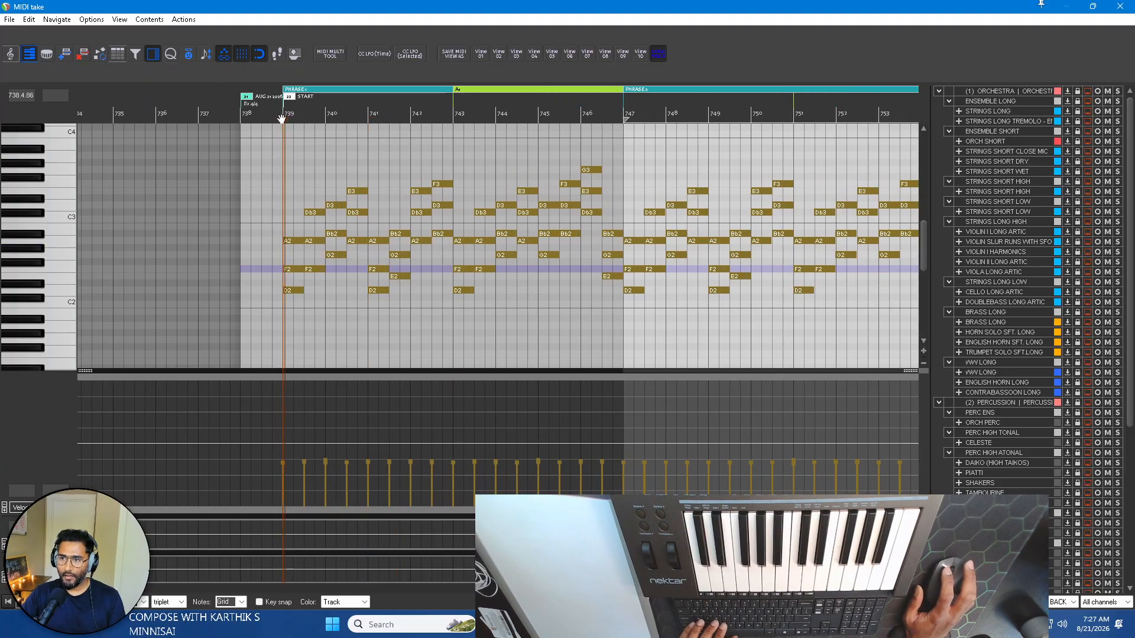
{"action": "key", "text": "space"}
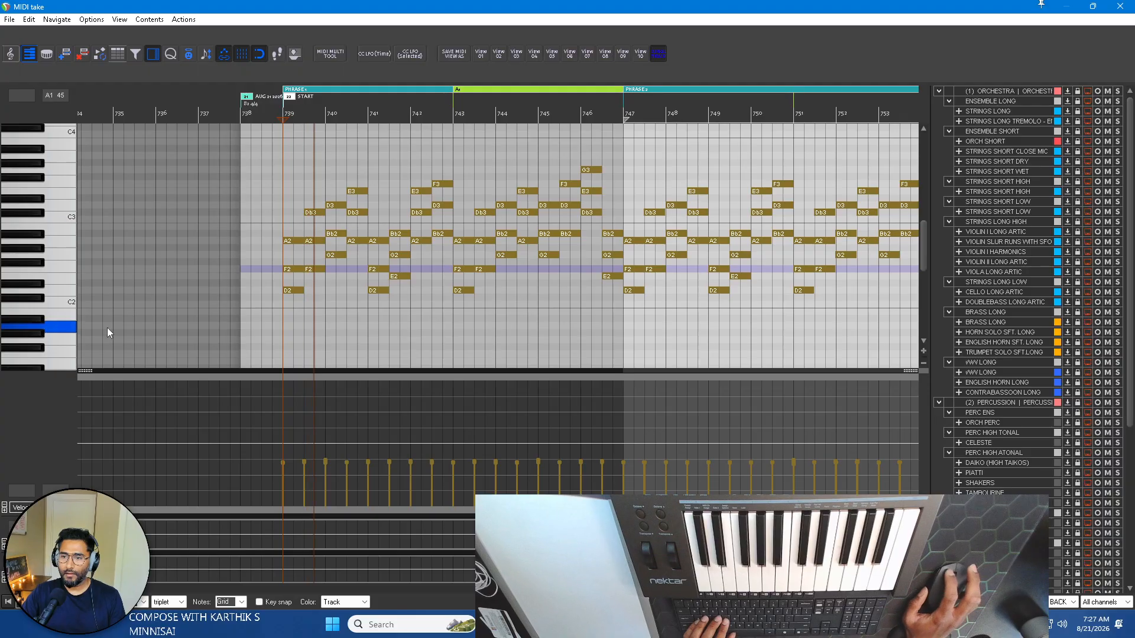
{"action": "left_click_drag", "start_coordinate": [88, 372], "coordinate": [92, 458]}
{"action": "scroll", "coordinate": [399, 345], "scroll_direction": "right", "scroll_amount": 3}
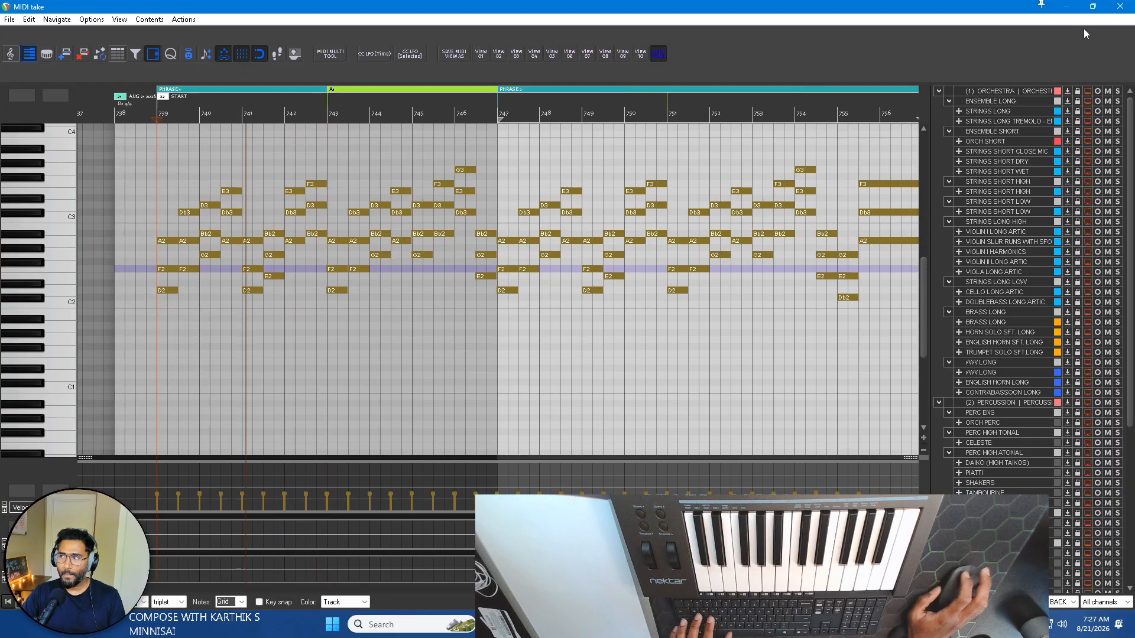
{"action": "left_click", "coordinate": [1119, 6]}
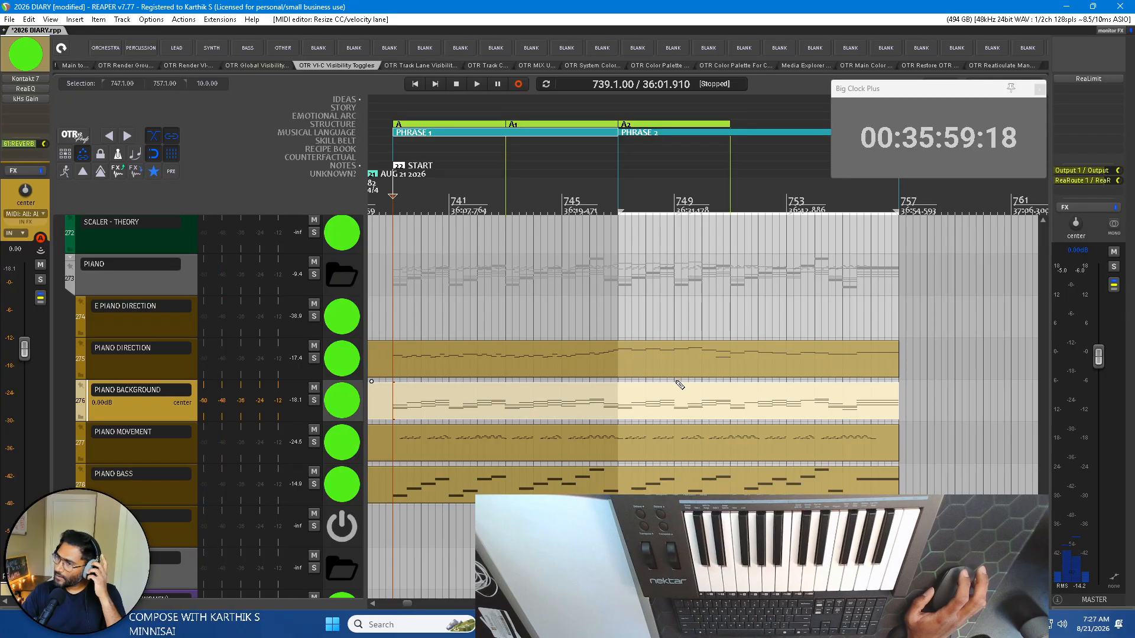
Open the PIANO BASS item in the MIDI editor, lower all note velocities to about 48 and humanize them.
{"action": "left_click", "coordinate": [159, 496]}
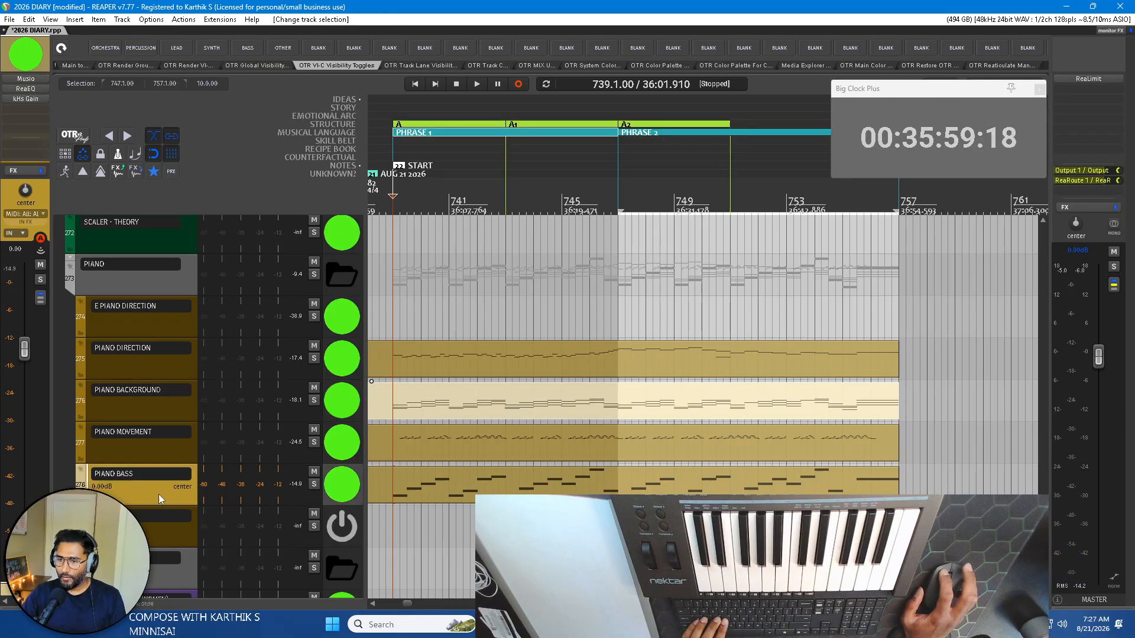
{"action": "double_click", "coordinate": [438, 494]}
{"action": "left_click_drag", "start_coordinate": [86, 480], "coordinate": [87, 354]}
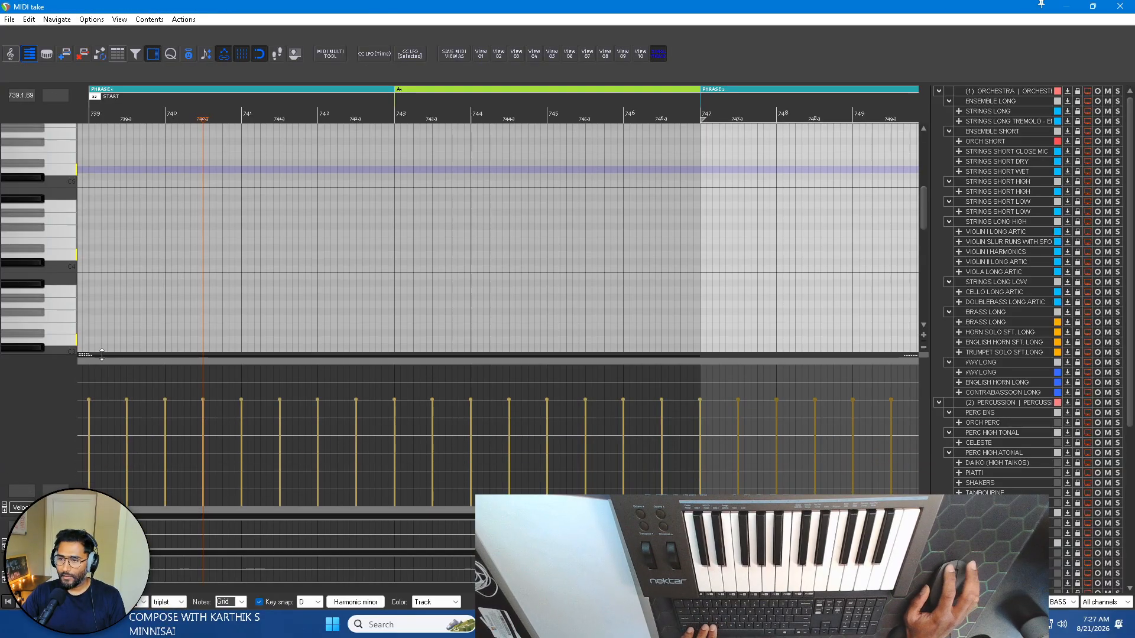
{"action": "scroll", "coordinate": [42, 219], "scroll_direction": "down", "scroll_amount": 5}
{"action": "scroll", "coordinate": [41, 221], "scroll_direction": "down", "scroll_amount": 2}
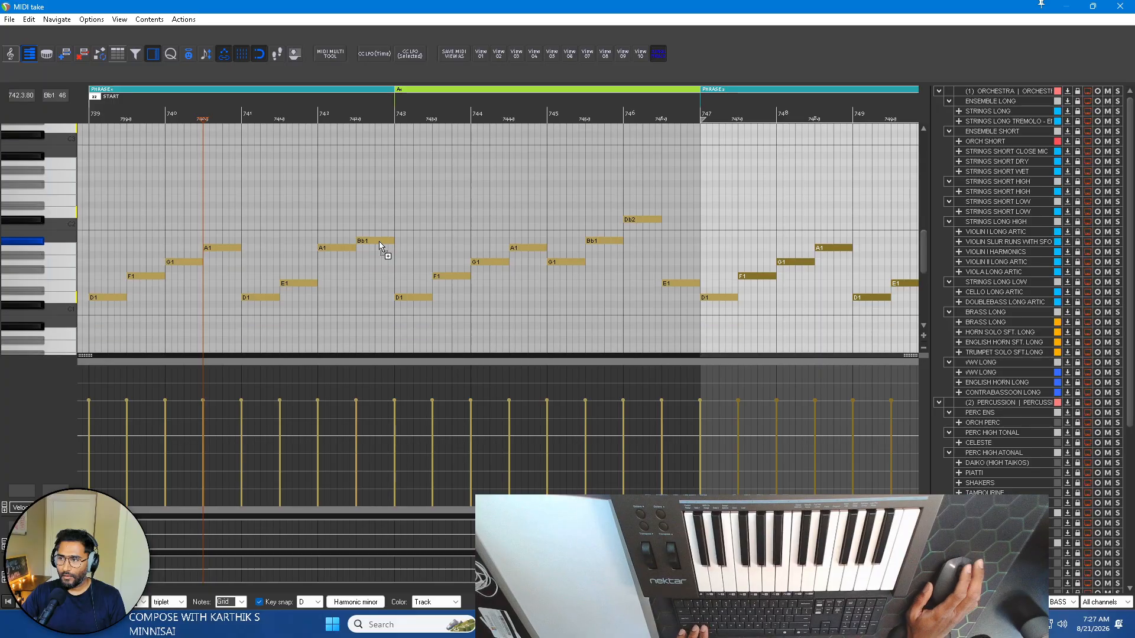
{"action": "scroll", "coordinate": [380, 246], "scroll_direction": "down", "scroll_amount": 4}
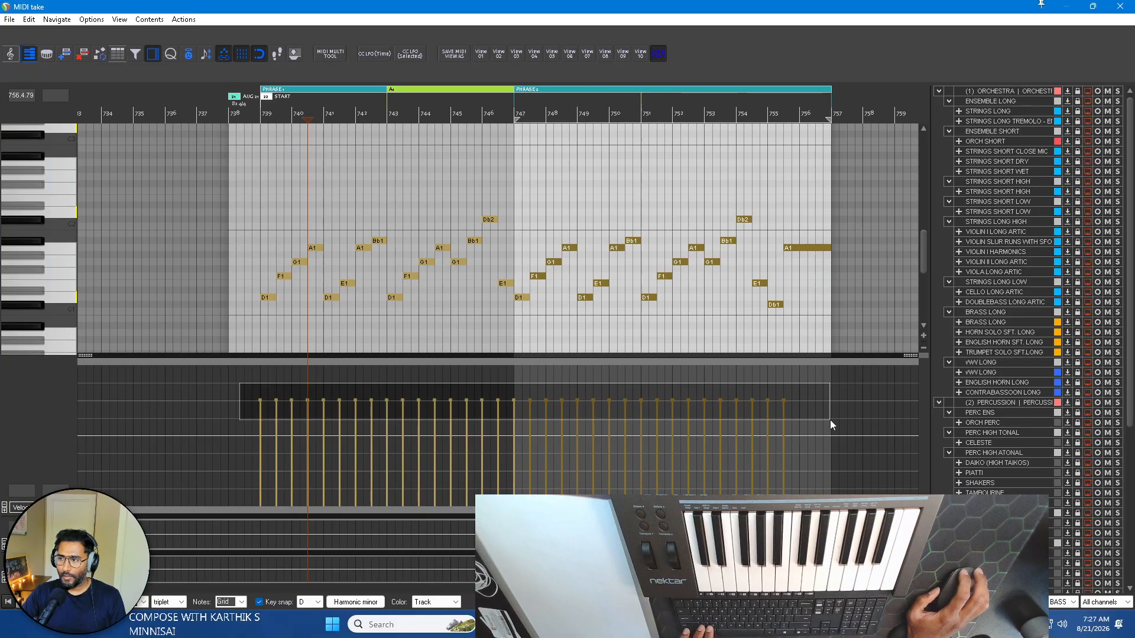
{"action": "left_click_drag", "start_coordinate": [407, 404], "coordinate": [413, 463]}
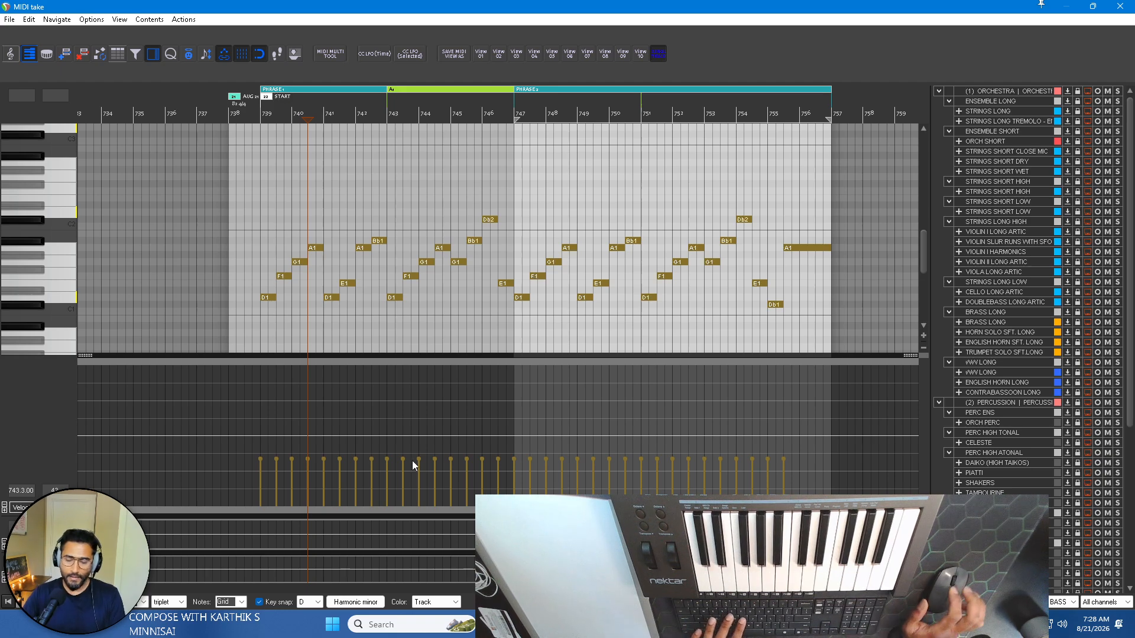
{"action": "key", "text": "h"}
{"action": "left_click", "coordinate": [144, 101]}
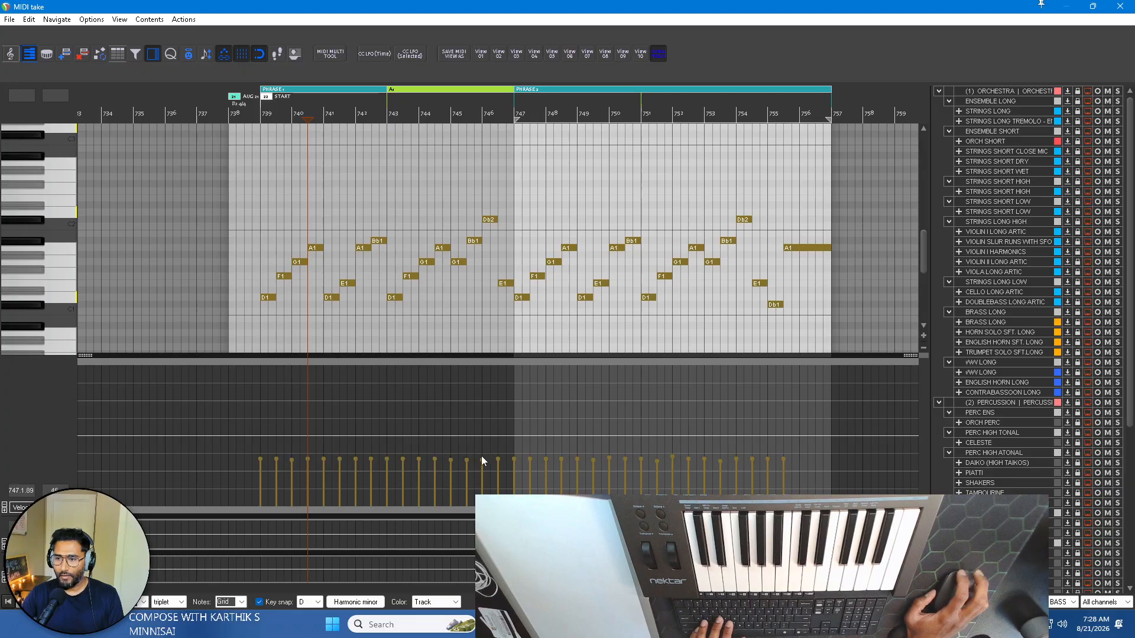
Play the softened bass from just before bar 739, shrink the velocity lane and close the MIDI editor.
{"action": "left_click", "coordinate": [252, 111]}
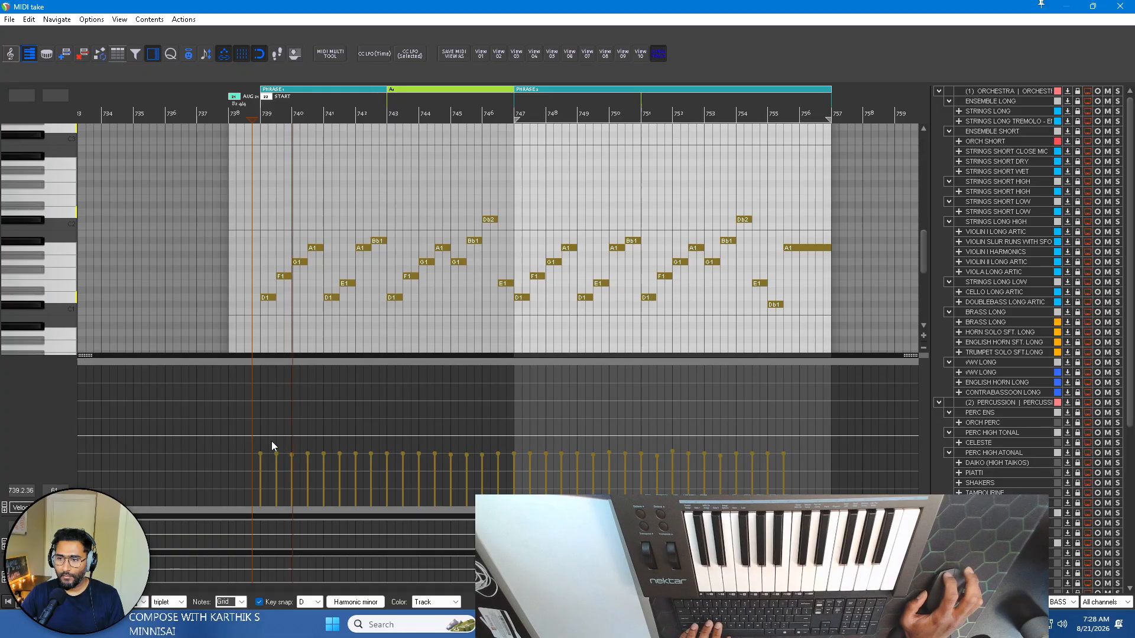
{"action": "left_click_drag", "start_coordinate": [86, 353], "coordinate": [85, 472]}
{"action": "left_click", "coordinate": [1130, 11]}
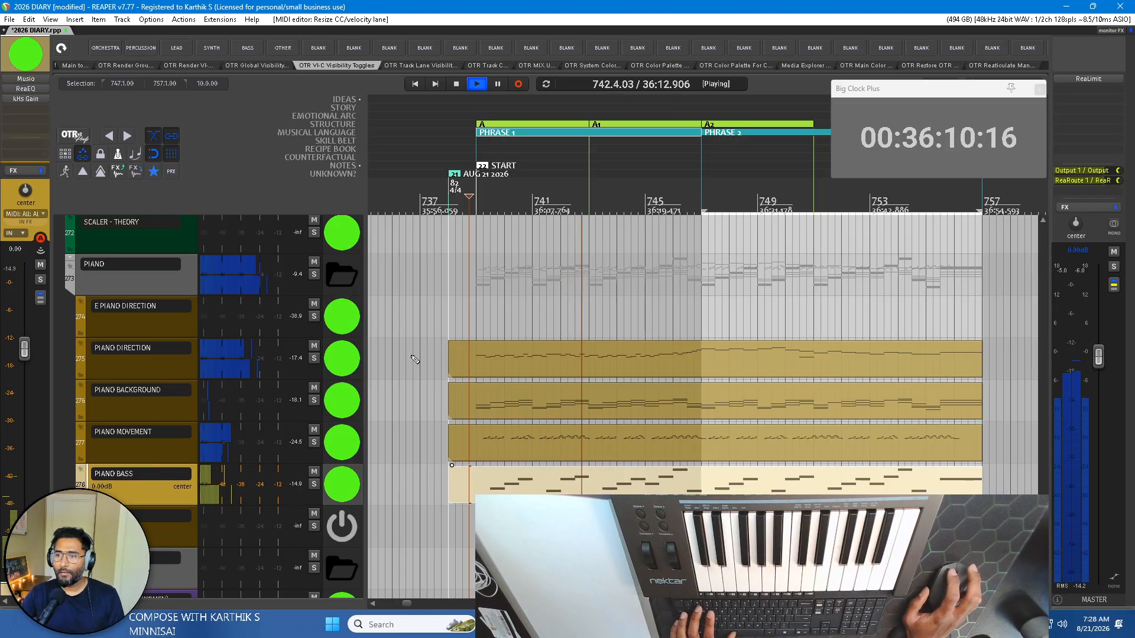
Stop playback, reopen the PIANO BASS item in the MIDI editor, raise all note velocities to about 66, shrink the velocity lane and close the editor.
{"action": "key", "text": "space"}
{"action": "double_click", "coordinate": [520, 490]}
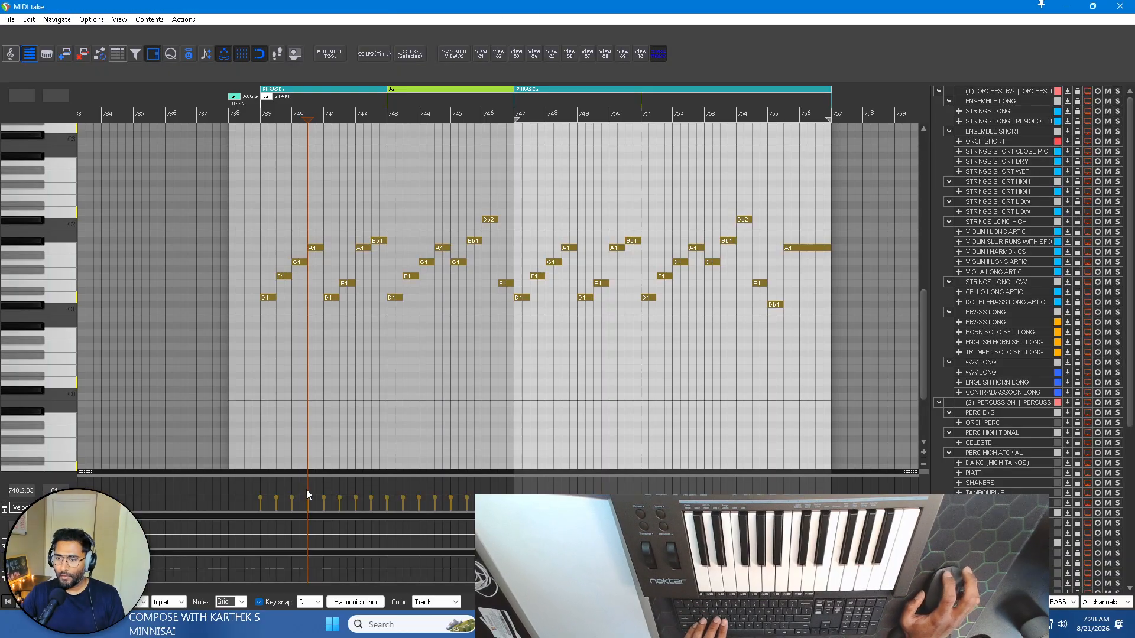
{"action": "left_click_drag", "start_coordinate": [84, 473], "coordinate": [84, 377]}
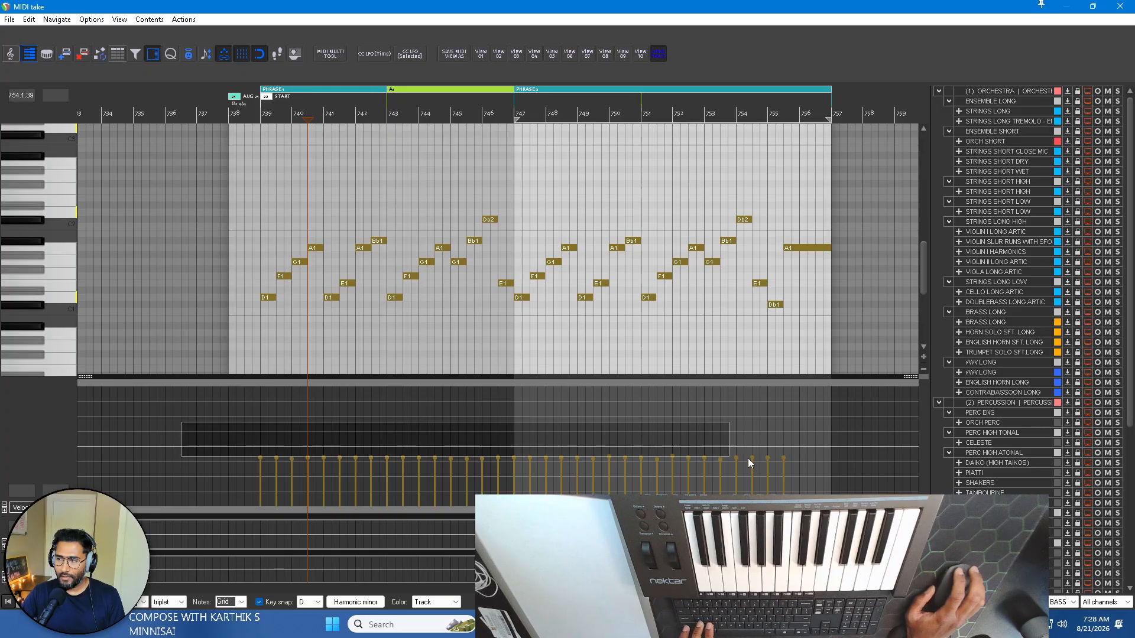
{"action": "left_click_drag", "start_coordinate": [768, 460], "coordinate": [769, 445]}
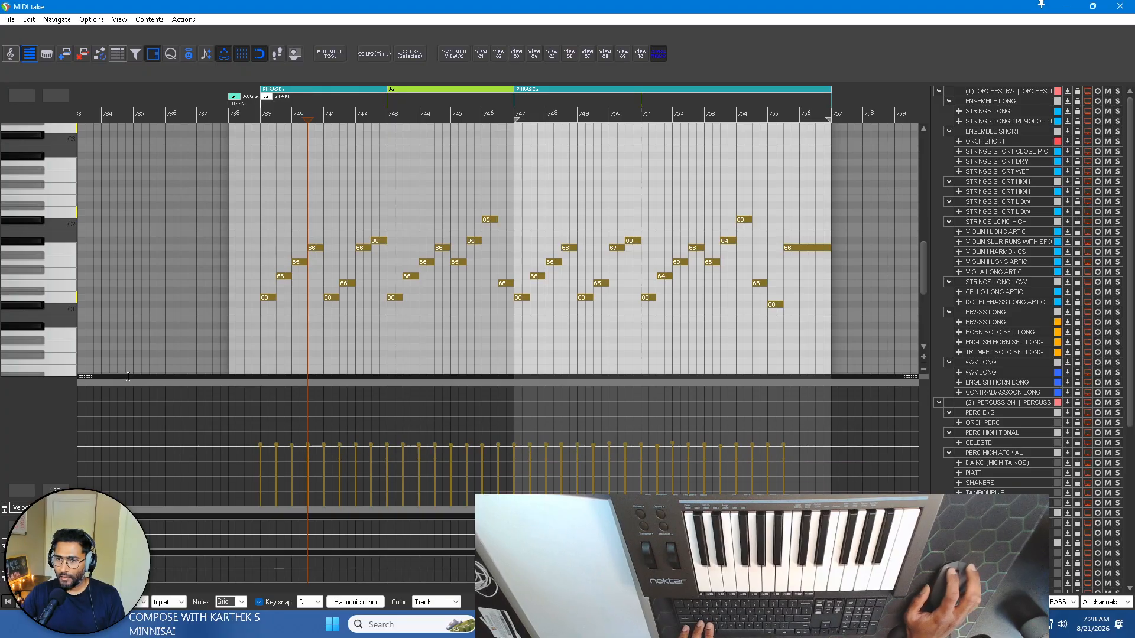
{"action": "left_click_drag", "start_coordinate": [87, 378], "coordinate": [99, 470]}
{"action": "left_click", "coordinate": [1128, 4]}
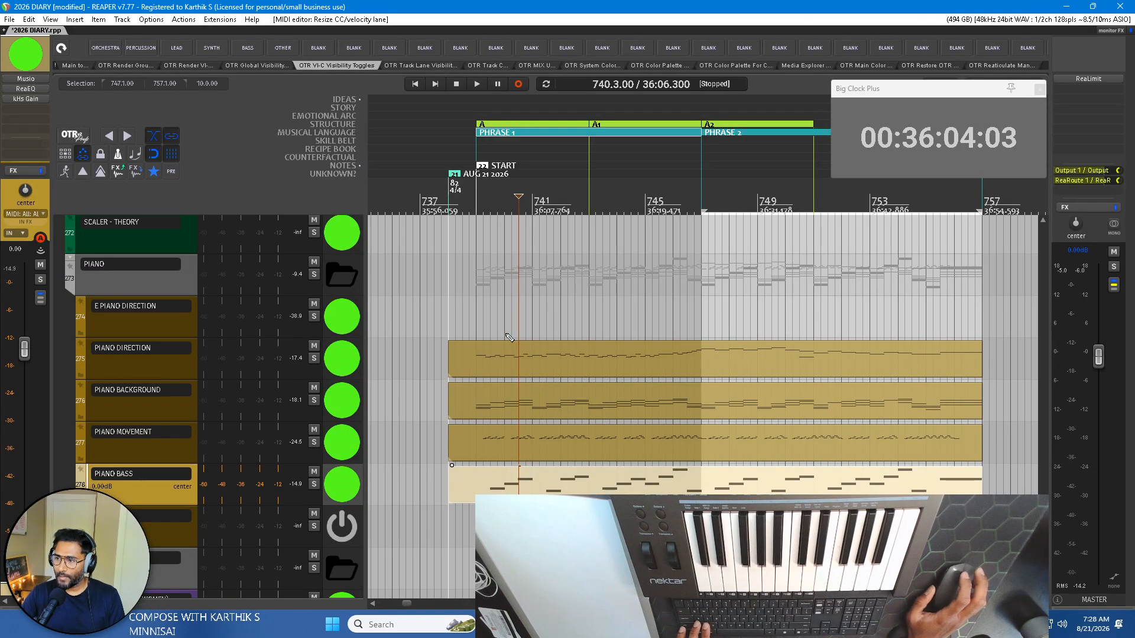
Move the PIANO DIRECTION item up to the E PIANO DIRECTION track and play from just before bar 739.
{"action": "left_click", "coordinate": [481, 353]}
{"action": "left_click_drag", "start_coordinate": [586, 359], "coordinate": [584, 335]}
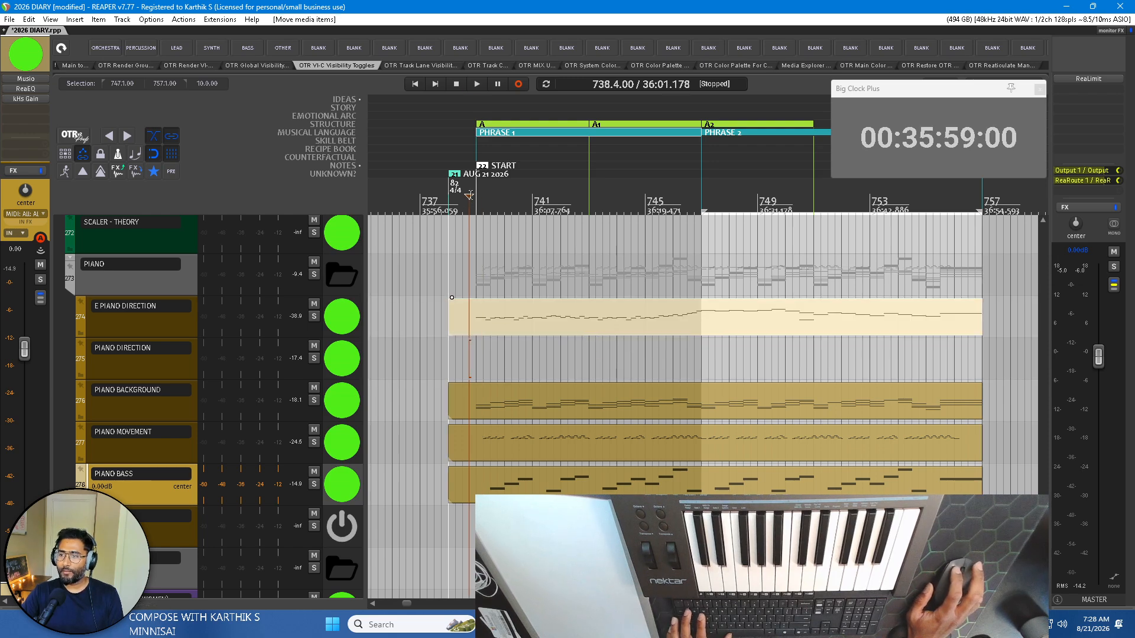
{"action": "key", "text": "space"}
{"action": "scroll", "coordinate": [580, 297], "scroll_direction": "up", "scroll_amount": 2}
{"action": "scroll", "coordinate": [579, 295], "scroll_direction": "left", "scroll_amount": 2}
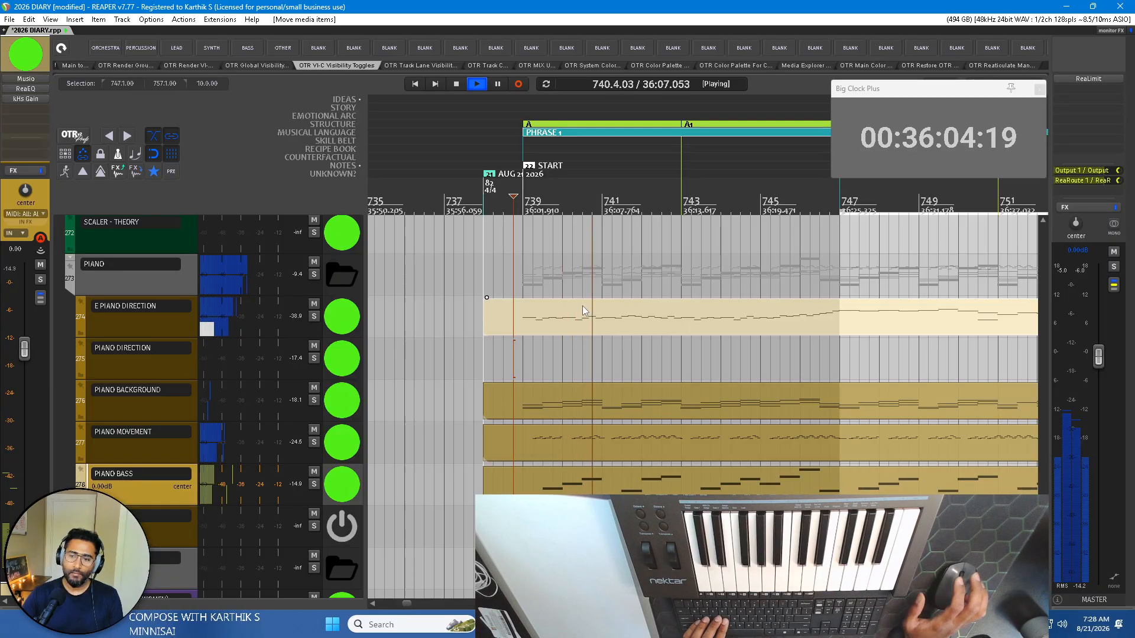
Trim the end of the existing SYNTH BASS item back to the start of bar 738 and stop playback.
{"action": "scroll", "coordinate": [171, 473], "scroll_direction": "down", "scroll_amount": 2}
{"action": "scroll", "coordinate": [171, 467], "scroll_direction": "down", "scroll_amount": 1}
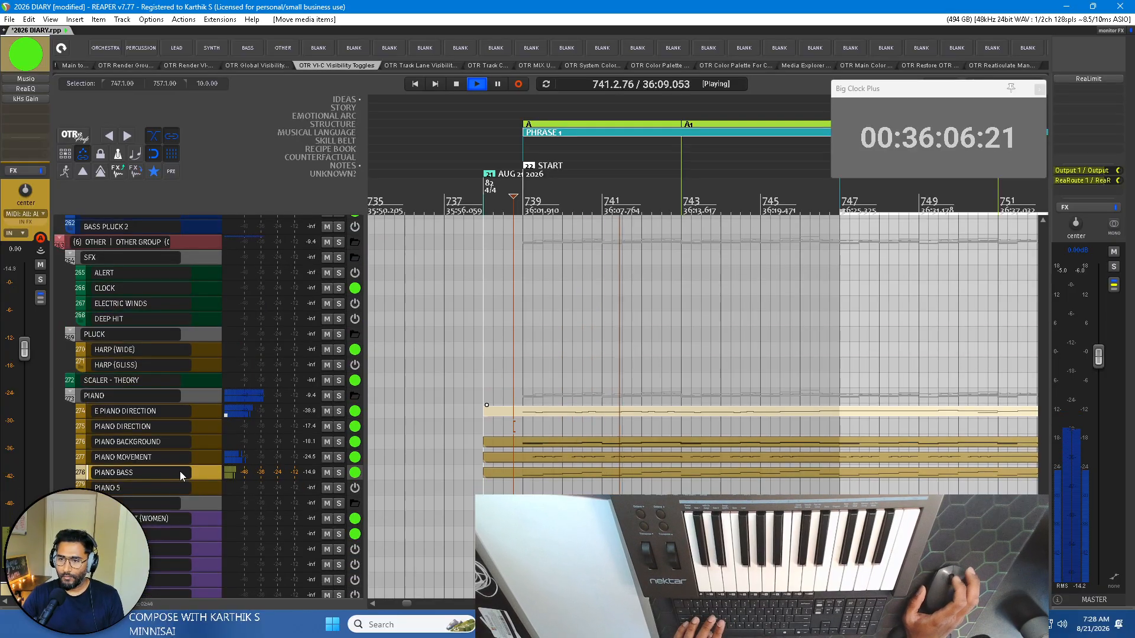
{"action": "scroll", "coordinate": [179, 471], "scroll_direction": "down", "scroll_amount": 1}
{"action": "scroll", "coordinate": [181, 469], "scroll_direction": "up", "scroll_amount": 2}
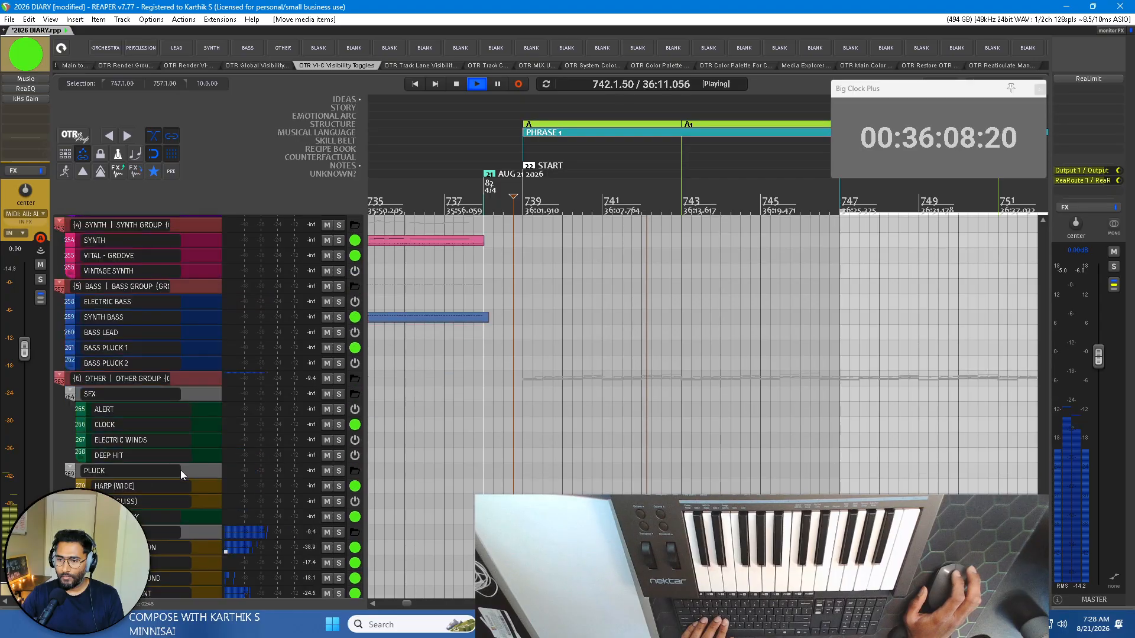
{"action": "scroll", "coordinate": [179, 470], "scroll_direction": "down", "scroll_amount": 2}
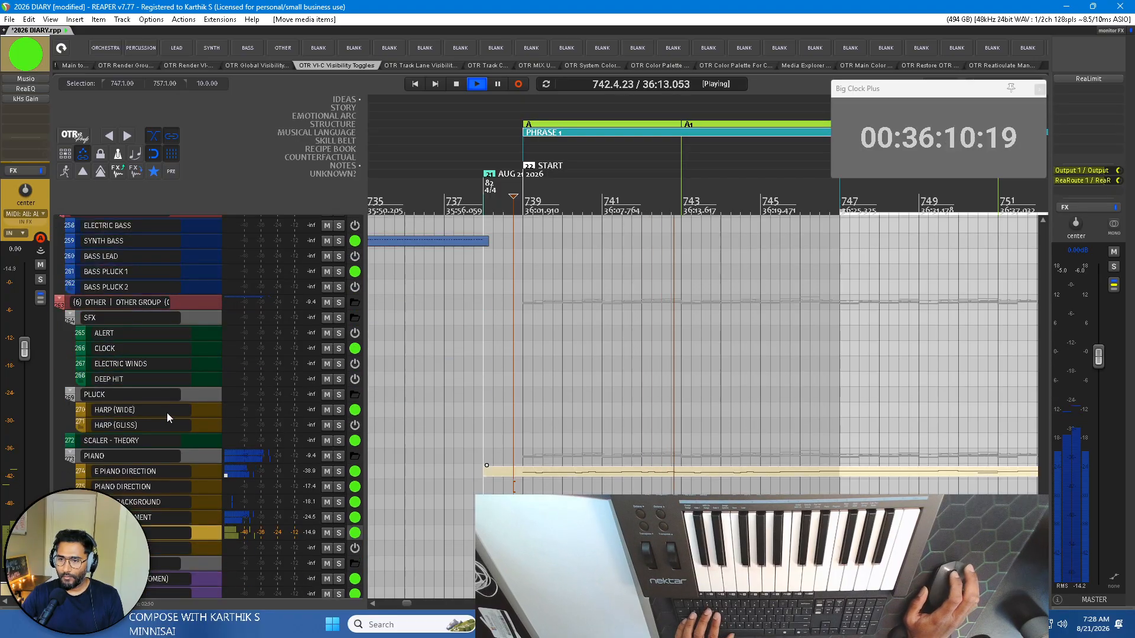
{"action": "scroll", "coordinate": [158, 338], "scroll_direction": "up", "scroll_amount": 2}
{"action": "scroll", "coordinate": [159, 337], "scroll_direction": "down", "scroll_amount": 2}
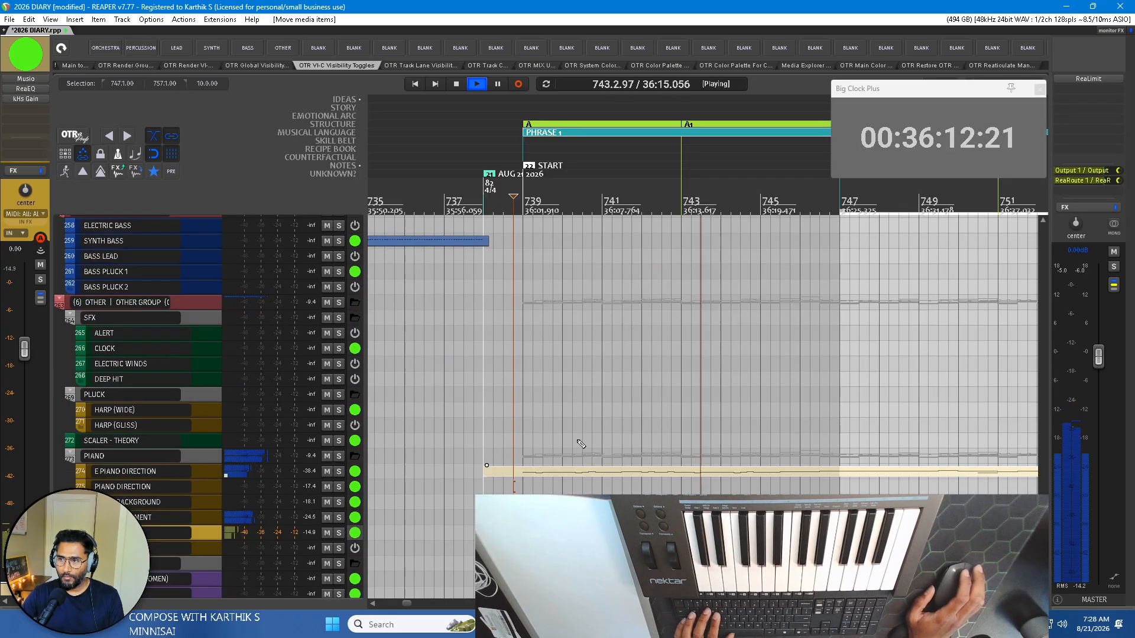
{"action": "left_click", "coordinate": [485, 244]}
{"action": "left_click_drag", "start_coordinate": [485, 244], "coordinate": [479, 243]}
{"action": "key", "text": "space"}
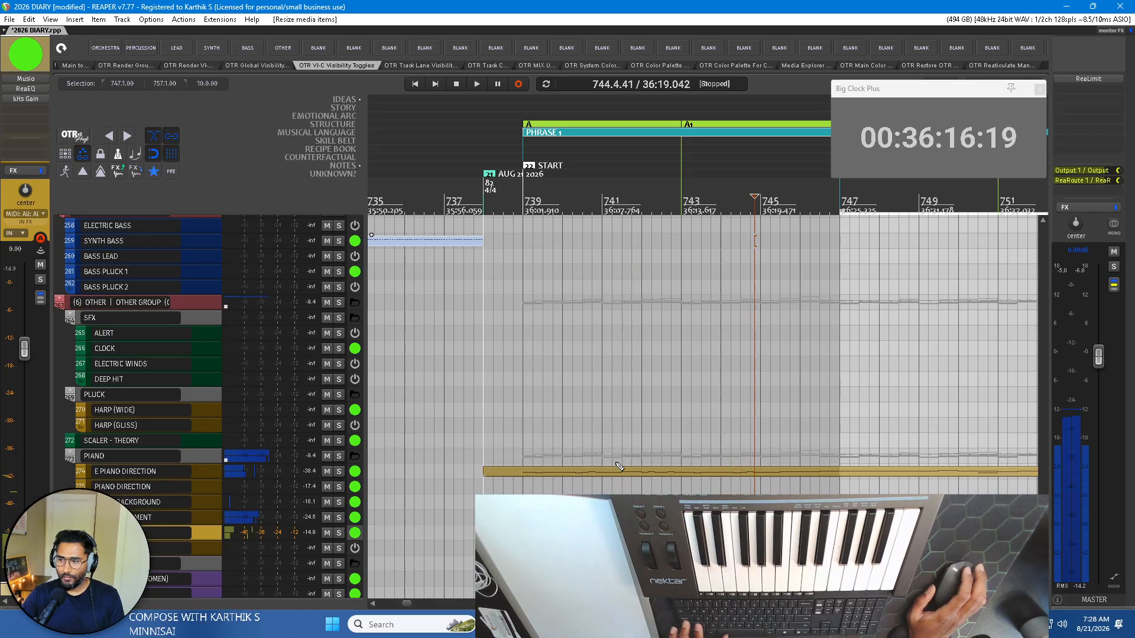
Copy the PIANO BASS item onto the SYNTH BASS track, keeping its start at bar 738.
{"action": "scroll", "coordinate": [615, 464], "scroll_direction": "down", "scroll_amount": 2}
{"action": "left_click", "coordinate": [634, 532]}
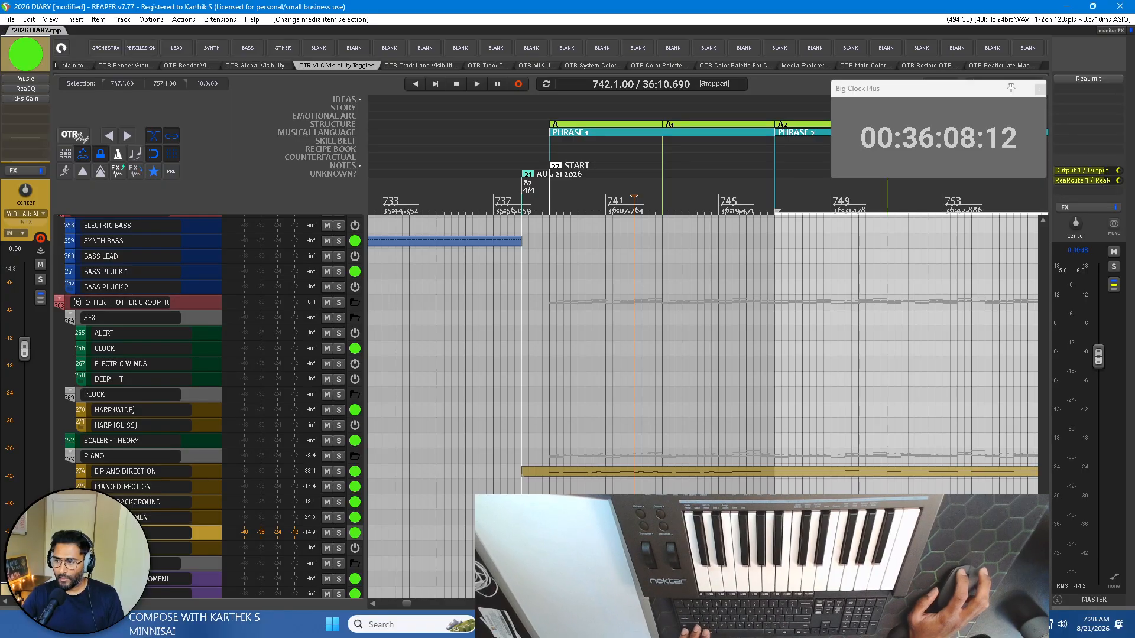
{"action": "left_click_drag", "start_coordinate": [620, 532], "coordinate": [607, 244]}
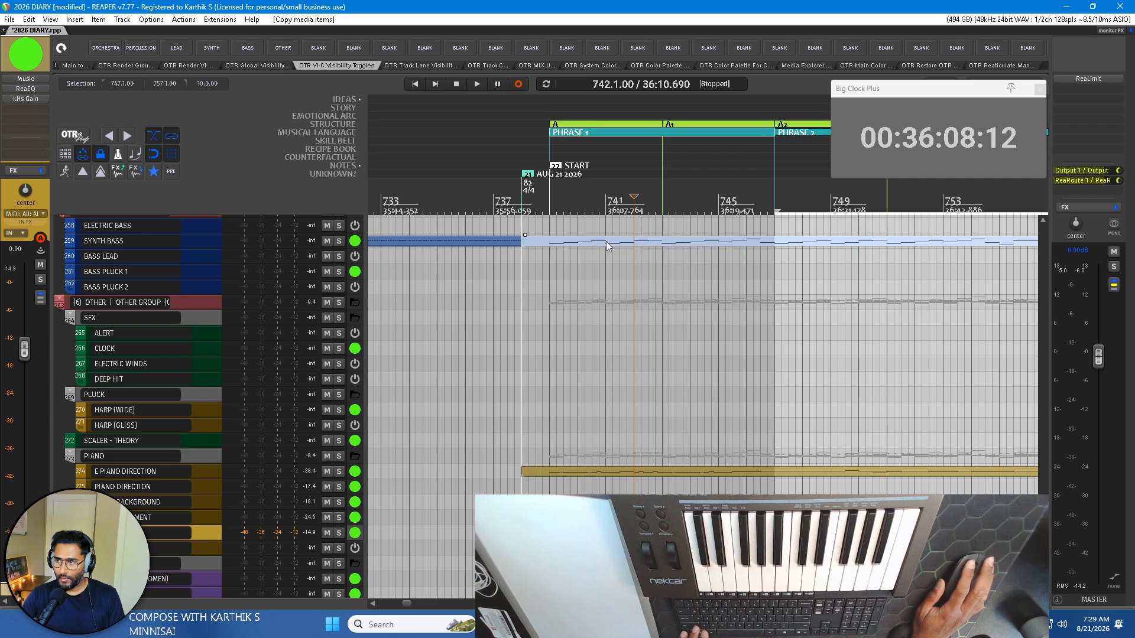
Copy the E PIANO DIRECTION item onto the CONCERT FLUTE track in the lead group, starting at bar 738.
{"action": "left_click", "coordinate": [580, 471]}
{"action": "scroll", "coordinate": [599, 472], "scroll_direction": "down", "scroll_amount": 1}
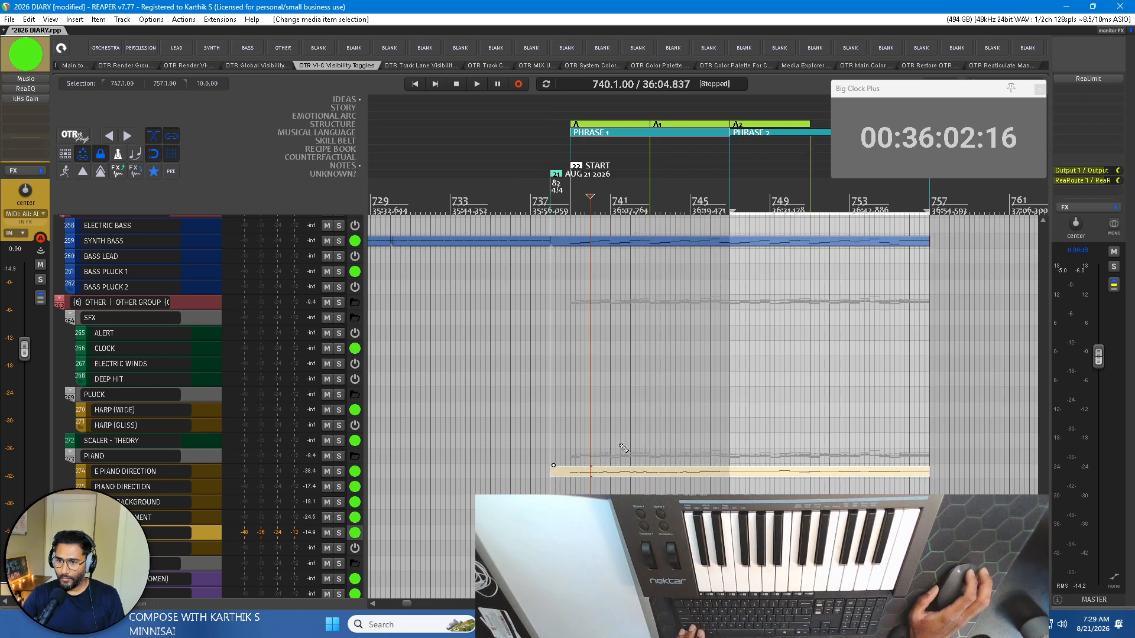
{"action": "scroll", "coordinate": [142, 415], "scroll_direction": "up", "scroll_amount": 1}
{"action": "scroll", "coordinate": [140, 413], "scroll_direction": "down", "scroll_amount": 1}
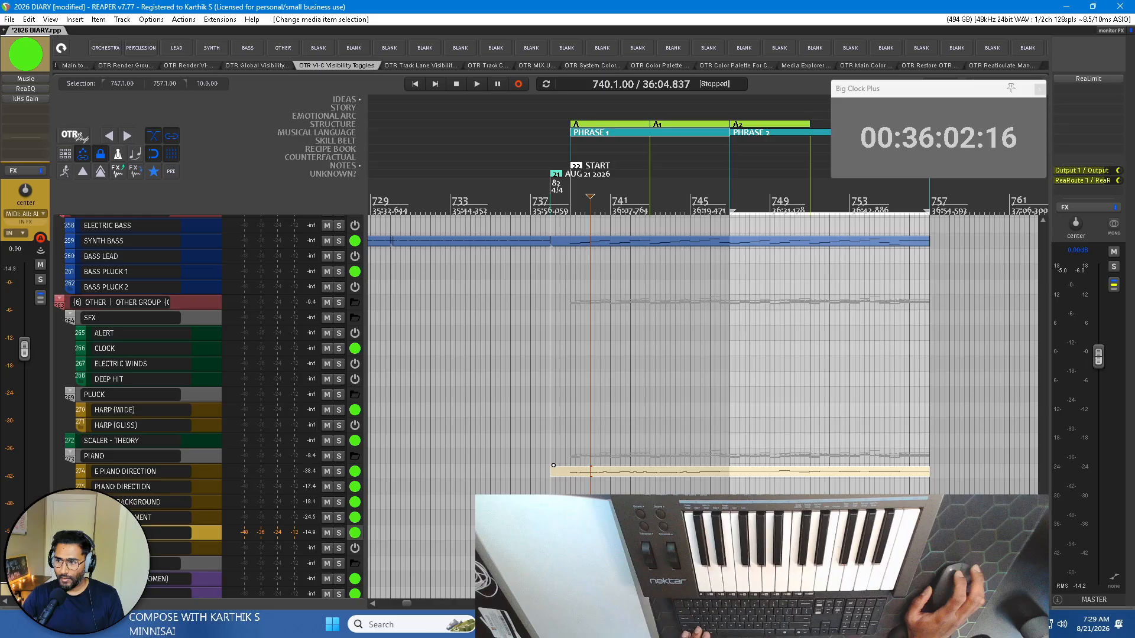
{"action": "left_click", "coordinate": [604, 472]}
{"action": "left_click_drag", "start_coordinate": [652, 476], "coordinate": [636, 177]}
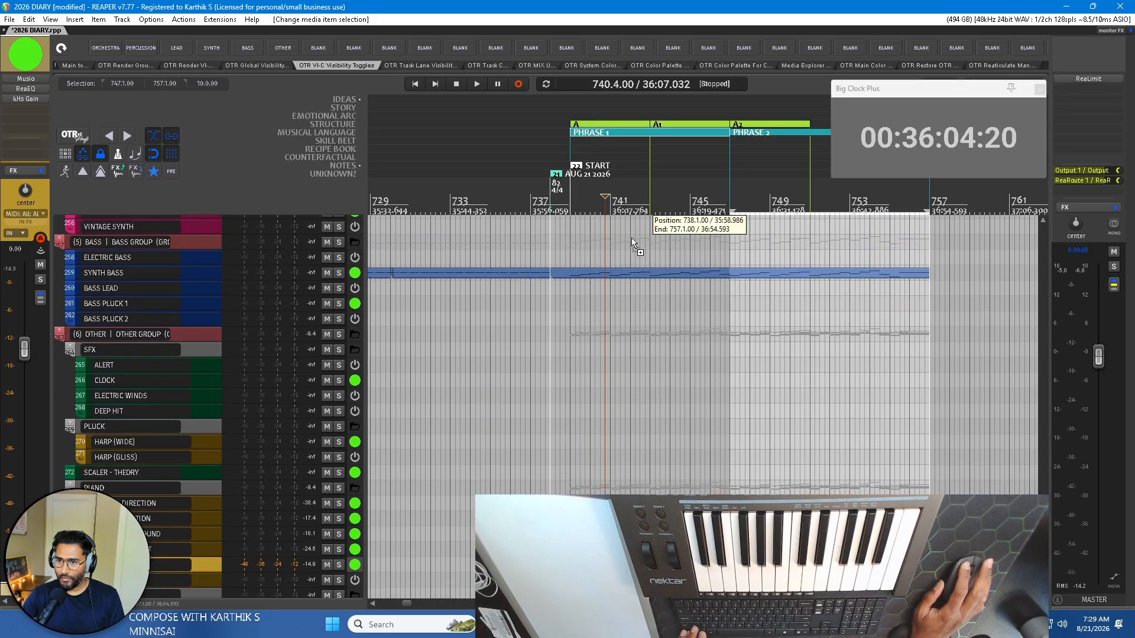
{"action": "left_click_drag", "start_coordinate": [615, 308], "coordinate": [626, 255]}
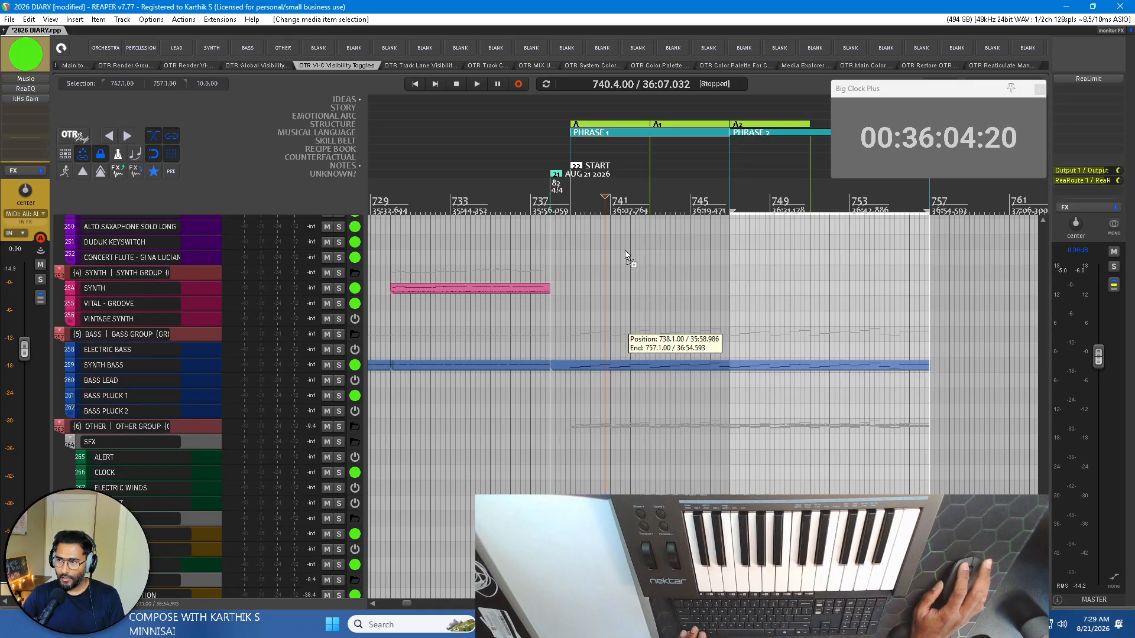
{"action": "left_click_drag", "start_coordinate": [626, 303], "coordinate": [629, 241]}
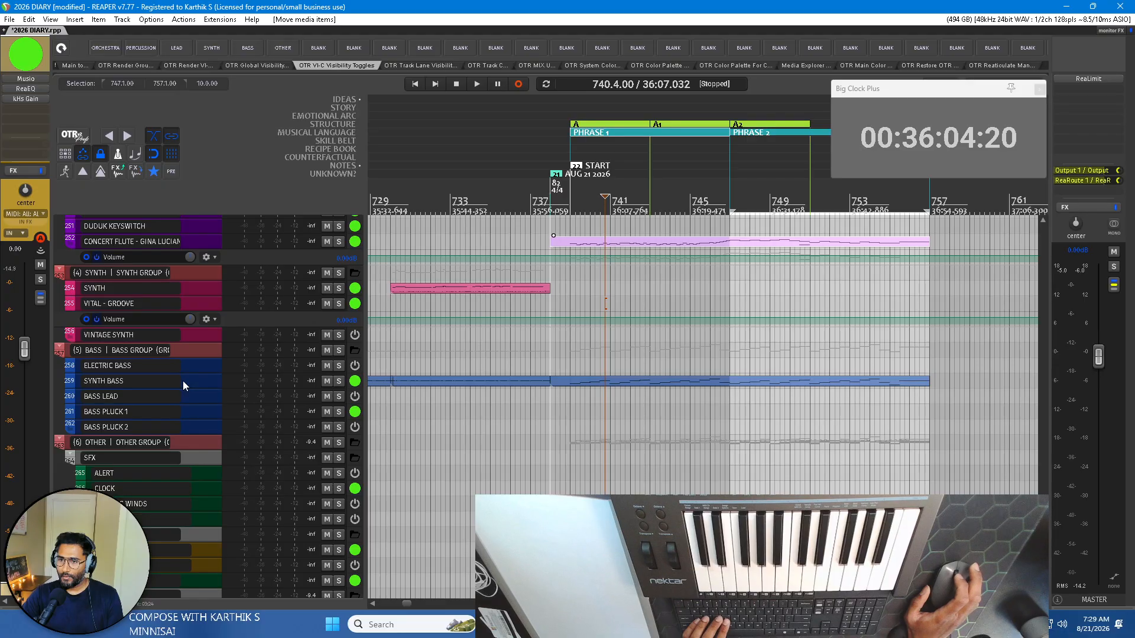
Move the copied melody item from the CONCERT FLUTE track to the STRINGS CHAMBER LONG track.
{"action": "scroll", "coordinate": [182, 380], "scroll_direction": "up", "scroll_amount": 5}
{"action": "scroll", "coordinate": [180, 379], "scroll_direction": "up", "scroll_amount": 3}
{"action": "scroll", "coordinate": [174, 391], "scroll_direction": "down", "scroll_amount": 3}
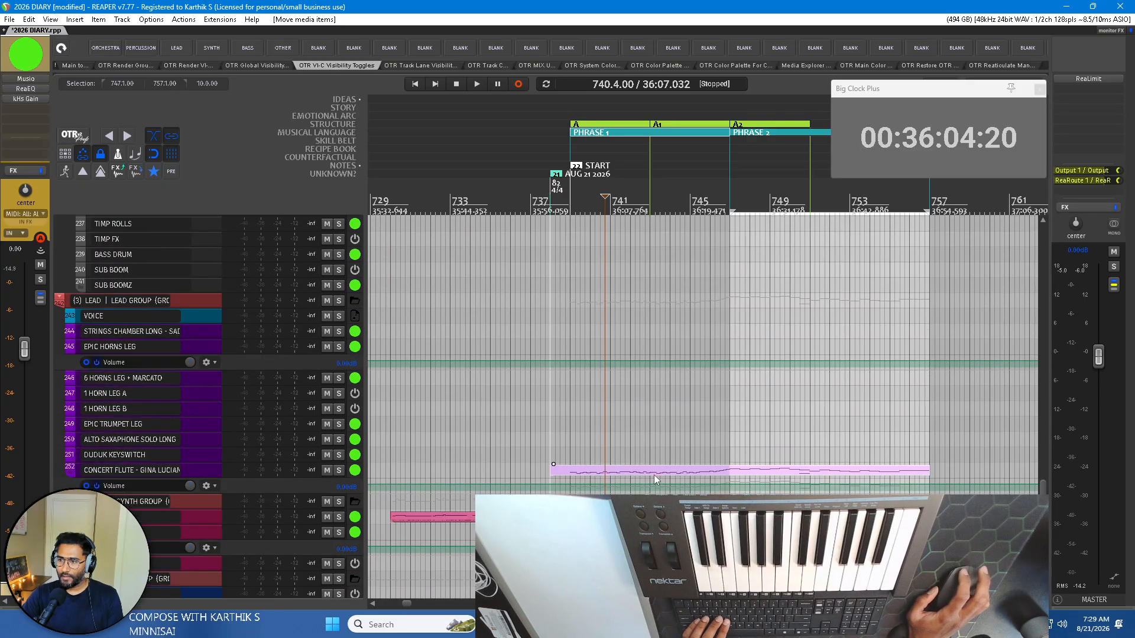
{"action": "left_click_drag", "start_coordinate": [624, 473], "coordinate": [623, 339]}
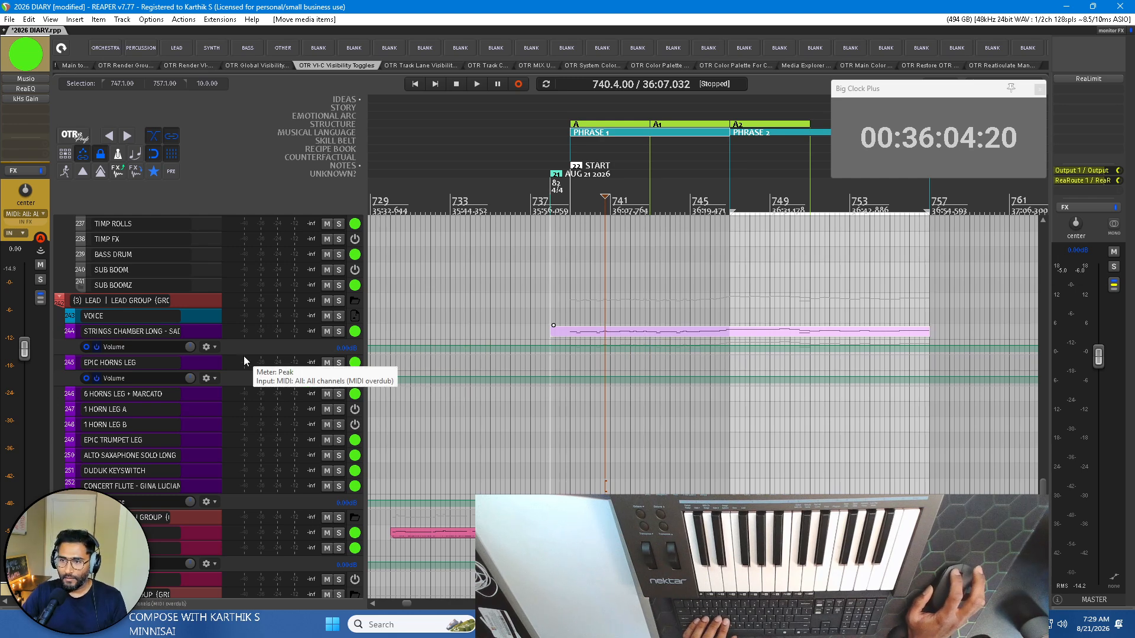
Play from bar 739 and listen to the strings melody and synth bass doubling the piano layers, reviewing the active tracks.
{"action": "left_click", "coordinate": [568, 196]}
{"action": "key", "text": "space"}
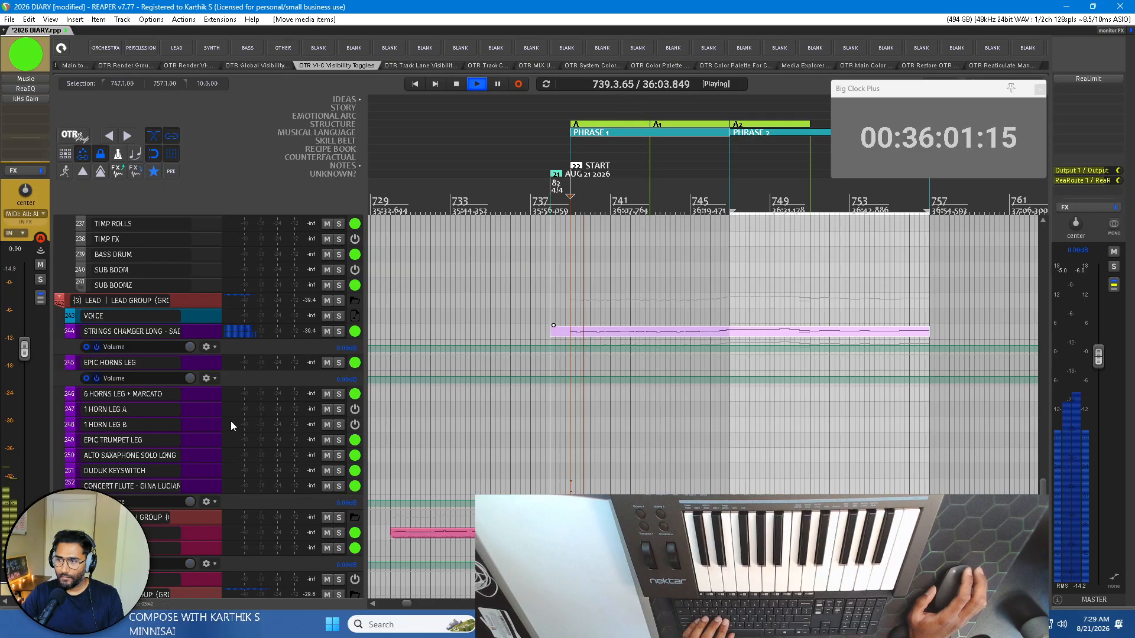
{"action": "scroll", "coordinate": [229, 427], "scroll_direction": "down", "scroll_amount": 10}
{"action": "scroll", "coordinate": [229, 427], "scroll_direction": "up", "scroll_amount": 8}
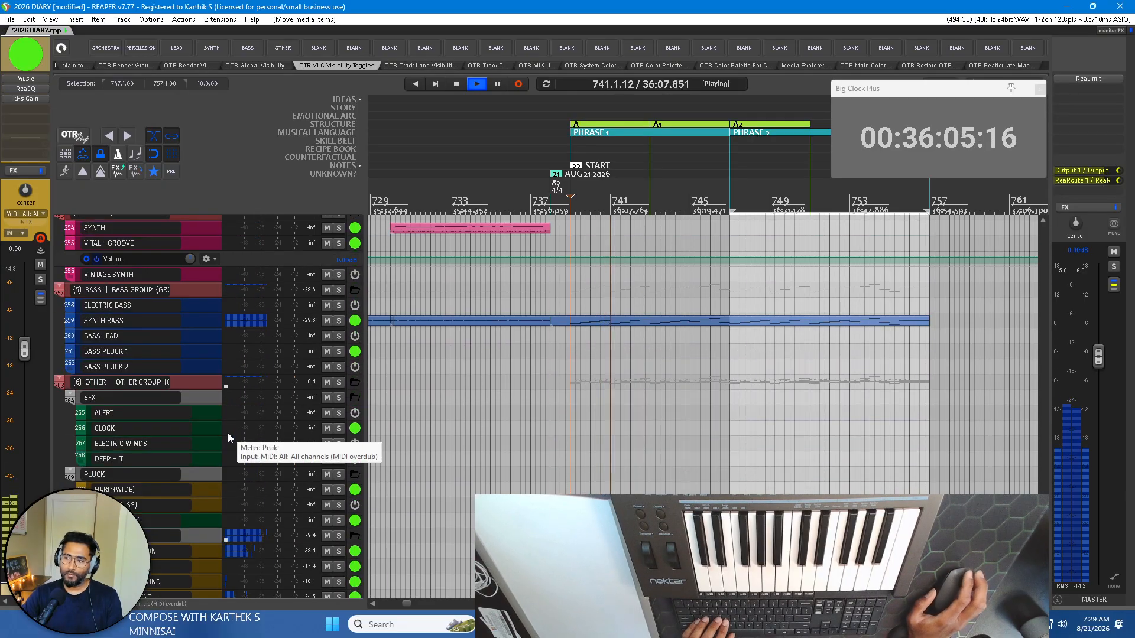
{"action": "scroll", "coordinate": [228, 433], "scroll_direction": "down", "scroll_amount": 2}
{"action": "scroll", "coordinate": [227, 431], "scroll_direction": "down", "scroll_amount": 3}
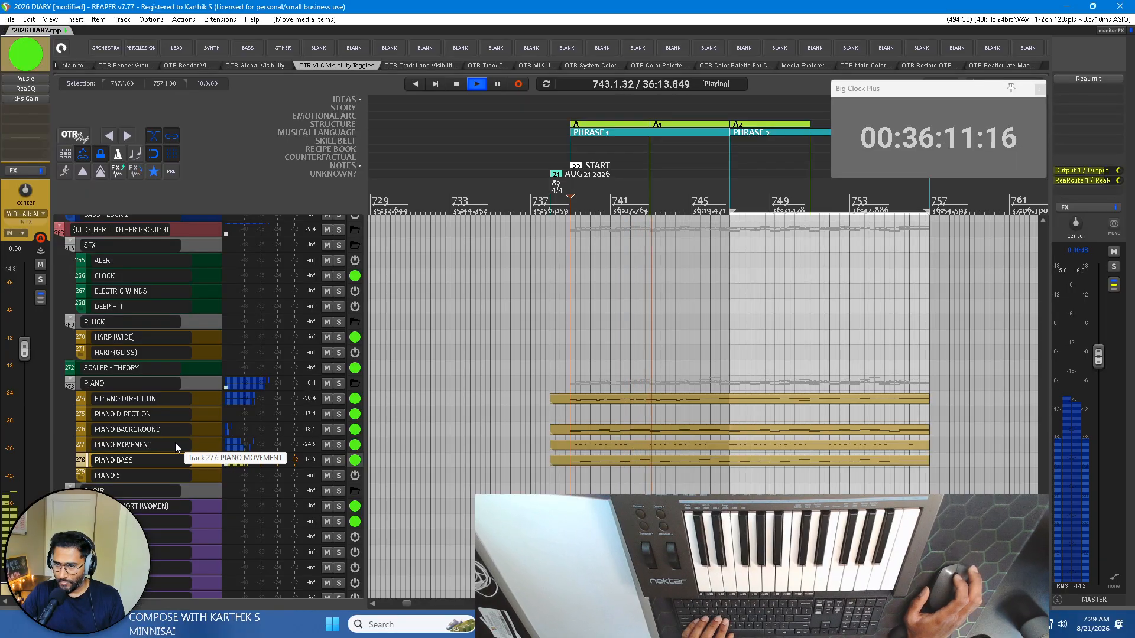
{"action": "scroll", "coordinate": [175, 445], "scroll_direction": "up", "scroll_amount": 2}
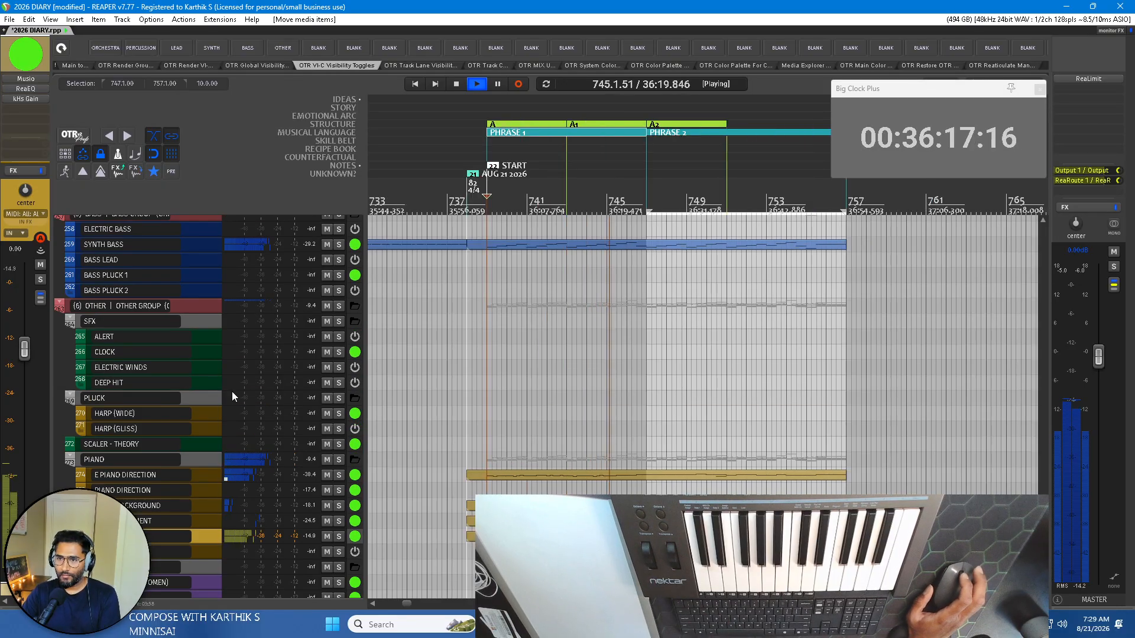
{"action": "scroll", "coordinate": [232, 392], "scroll_direction": "up", "scroll_amount": 3}
{"action": "scroll", "coordinate": [232, 392], "scroll_direction": "up", "scroll_amount": 1}
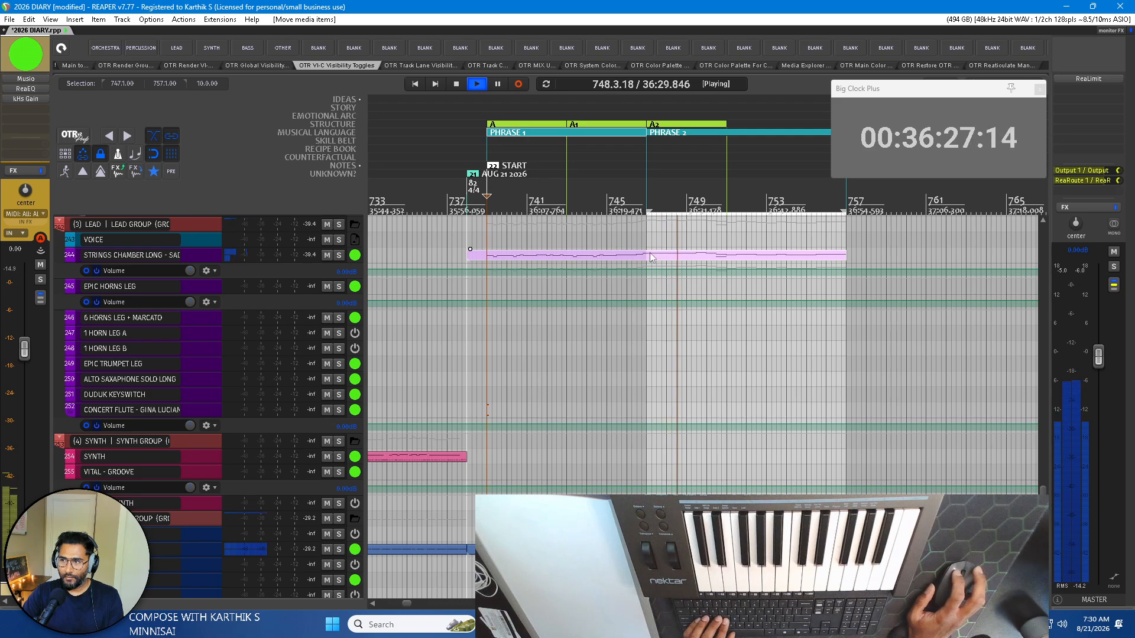
Stop playback, move the melody item to the ALTO SAXOPHONE SOLO LONG track and play from bar 739.
{"action": "scroll", "coordinate": [650, 255], "scroll_direction": "up", "scroll_amount": 4}
{"action": "key", "text": "space"}
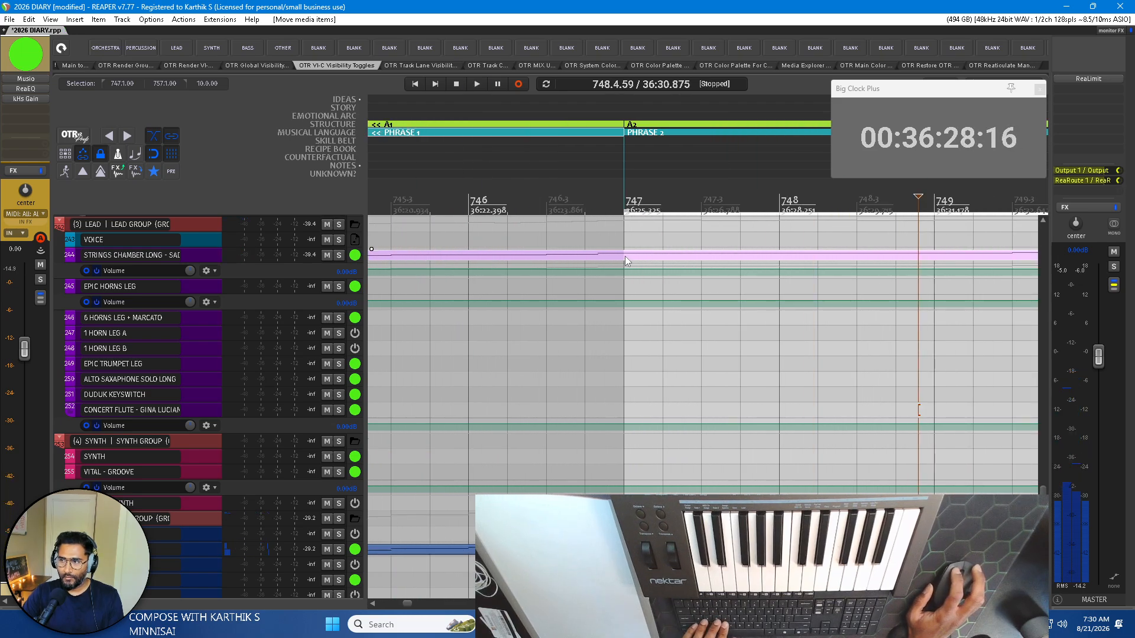
{"action": "scroll", "coordinate": [627, 256], "scroll_direction": "down", "scroll_amount": 5}
{"action": "left_click_drag", "start_coordinate": [615, 257], "coordinate": [627, 397]}
{"action": "left_click", "coordinate": [472, 194]}
{"action": "key", "text": "space"}
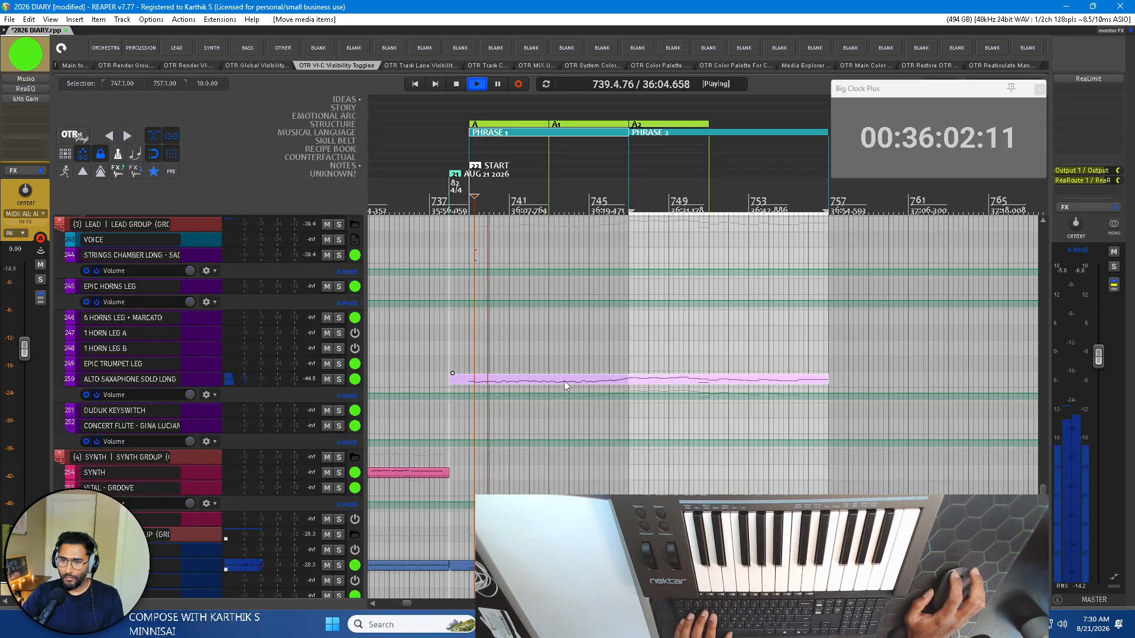
Play PHRASE 2 from bar 747, listen to the alto saxophone track soloed and then turn its solo off.
{"action": "left_click", "coordinate": [630, 199]}
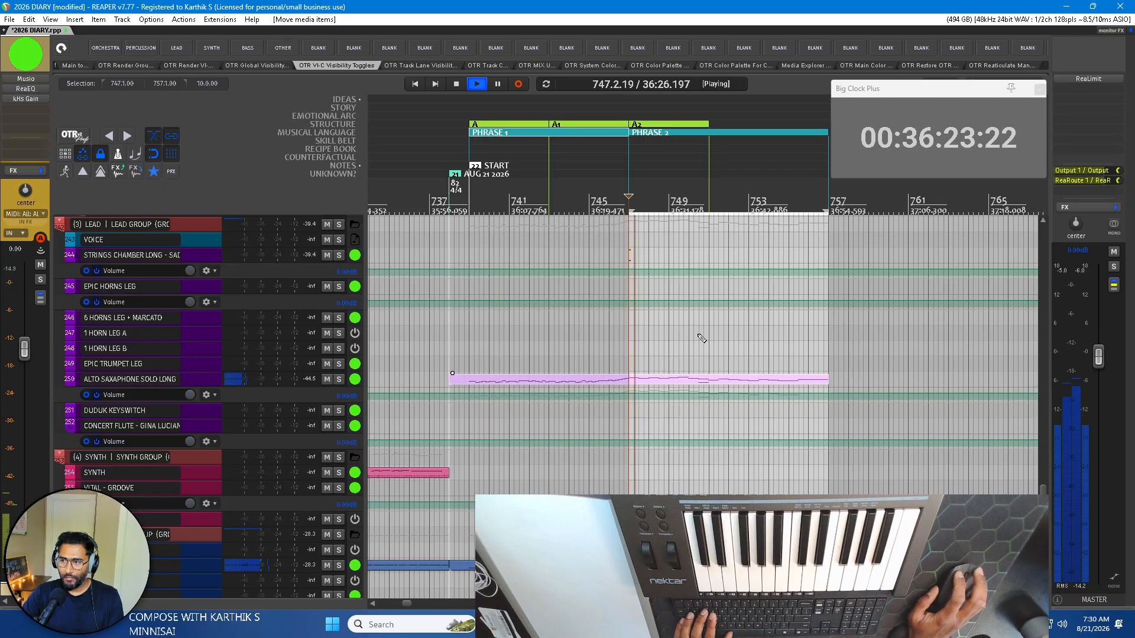
{"action": "left_click", "coordinate": [305, 378]}
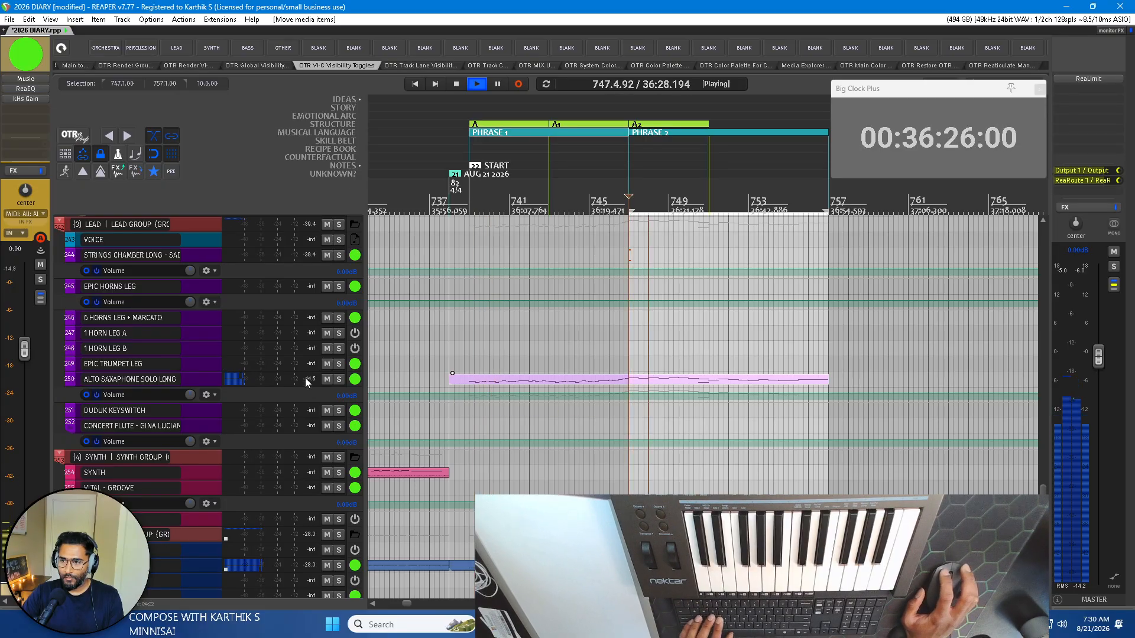
{"action": "left_click", "coordinate": [339, 379]}
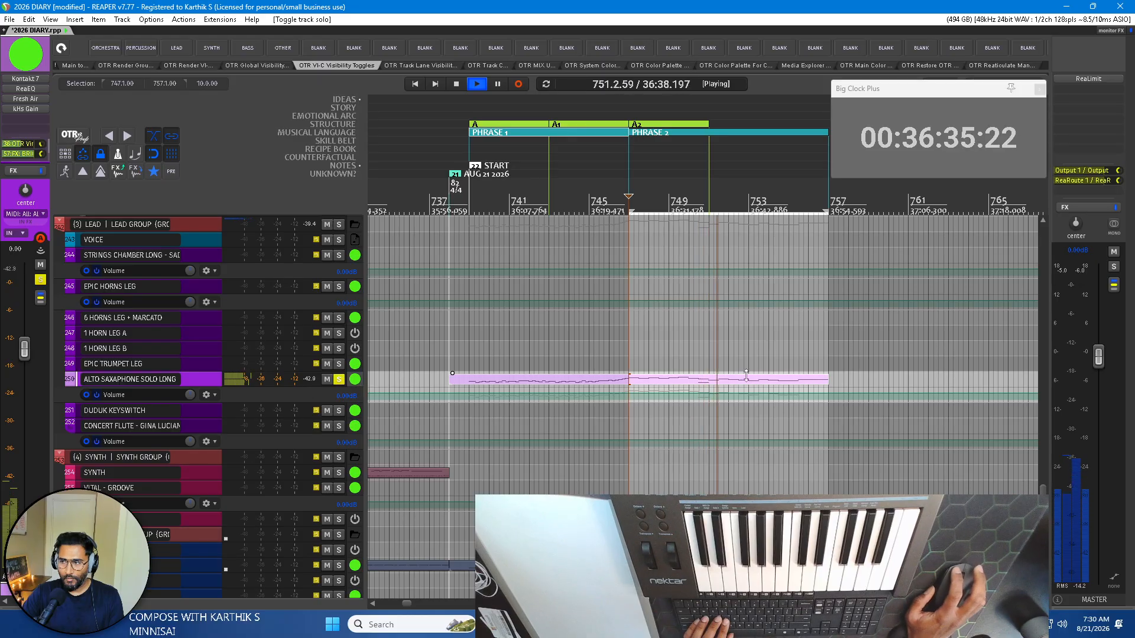
{"action": "left_click", "coordinate": [340, 380]}
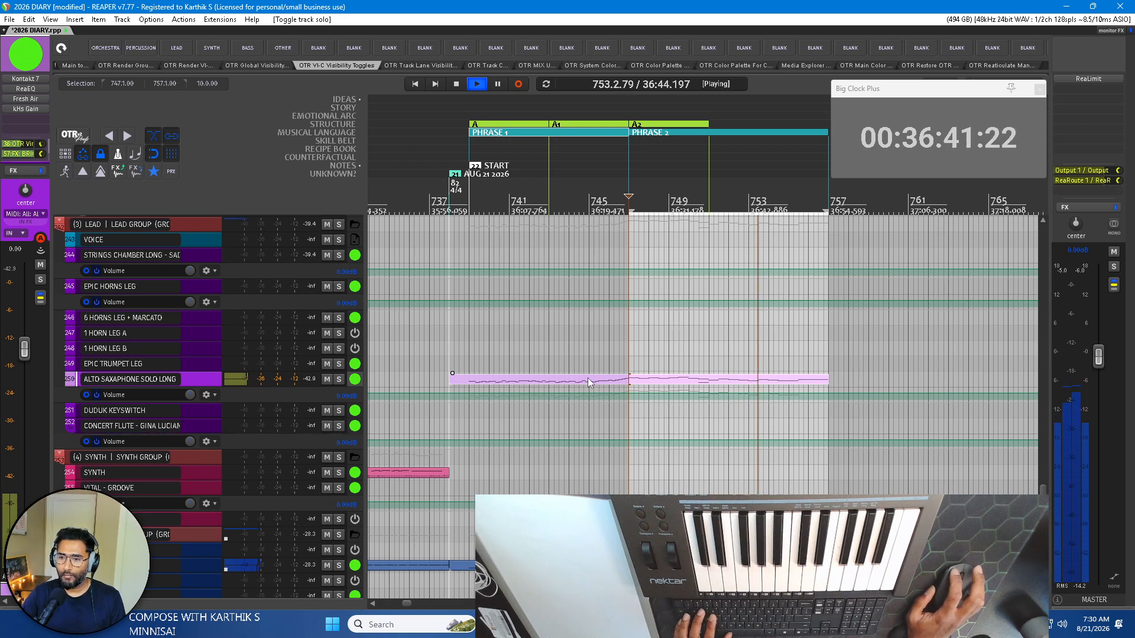
Move the melody item to the CONCERT FLUTE track, audition it soloed from just before bar 739, and turn the solo off.
{"action": "left_click_drag", "start_coordinate": [587, 378], "coordinate": [583, 443]}
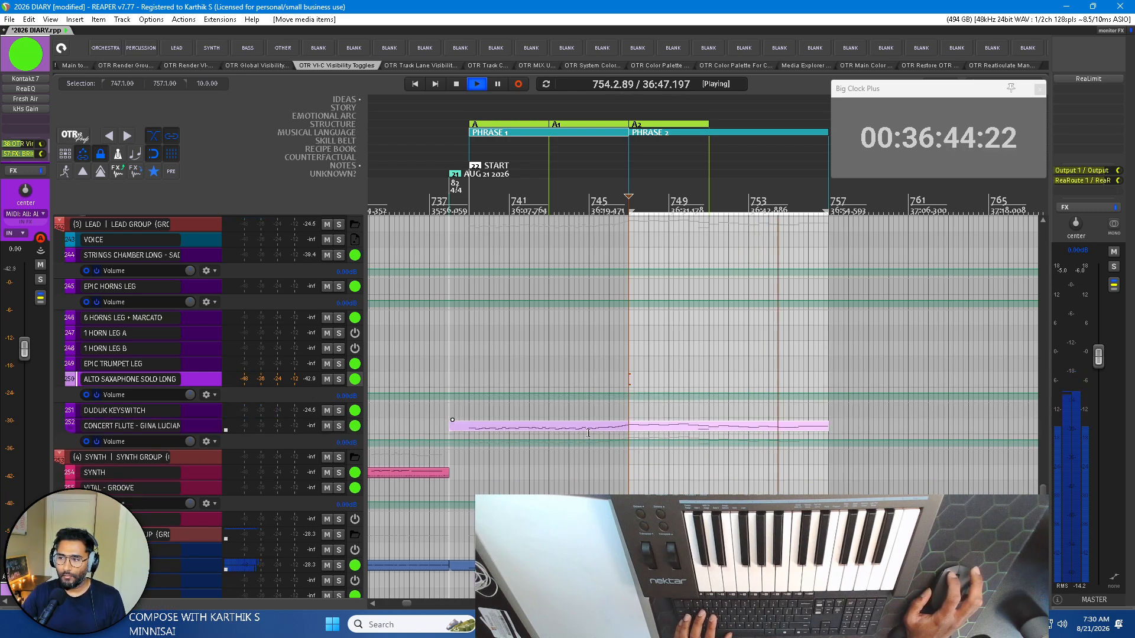
{"action": "left_click", "coordinate": [339, 426]}
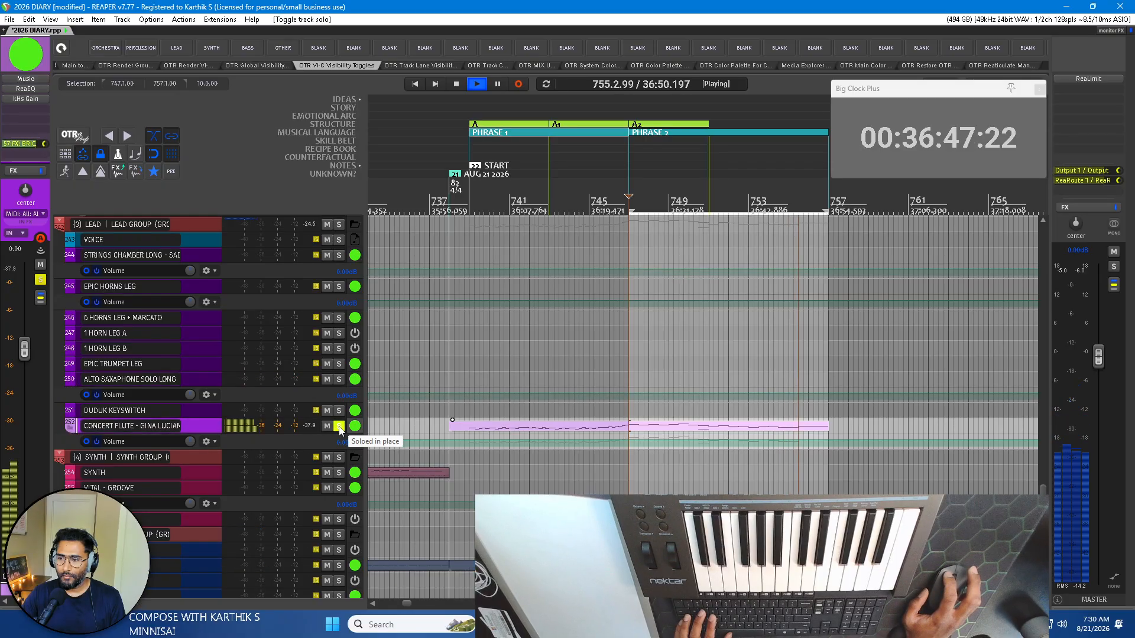
{"action": "left_click", "coordinate": [464, 204]}
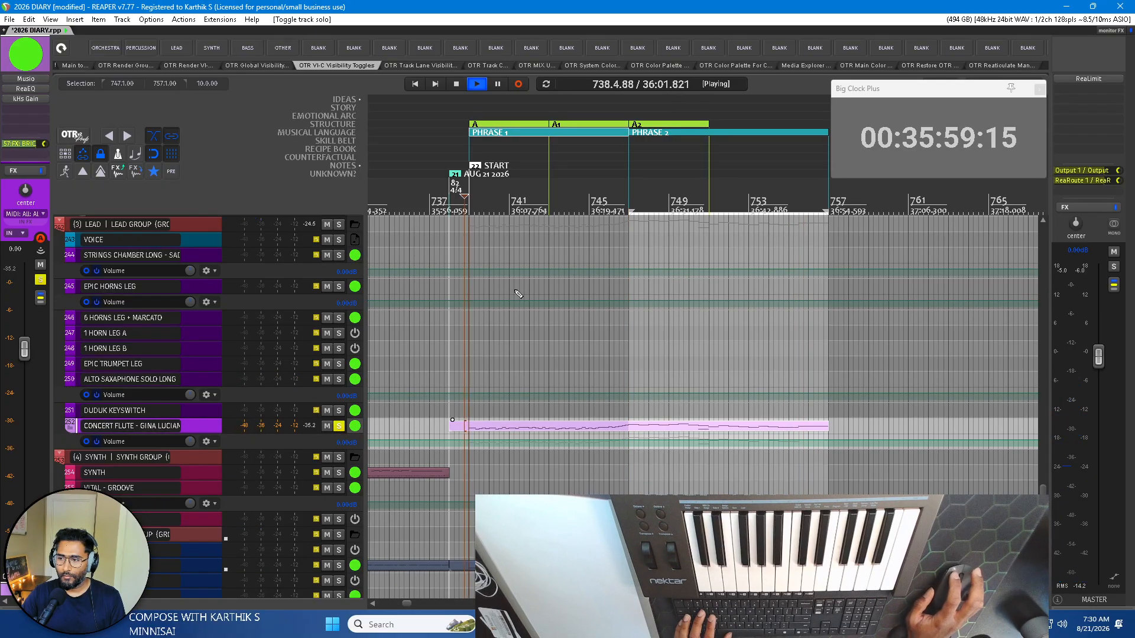
{"action": "left_click", "coordinate": [339, 426]}
{"action": "scroll", "coordinate": [138, 429], "scroll_direction": "down", "scroll_amount": 3}
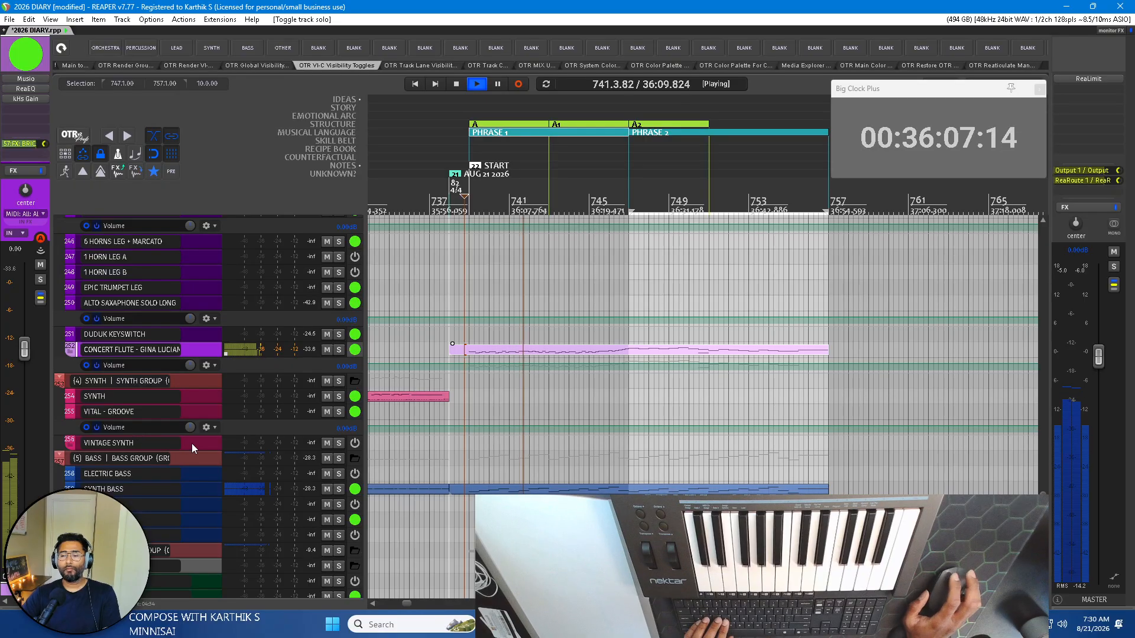
Look through the track list for a percussion layer, select the TIMP HITS track, try it on the MIDI keyboard and stop playback.
{"action": "scroll", "coordinate": [184, 434], "scroll_direction": "down", "scroll_amount": 6}
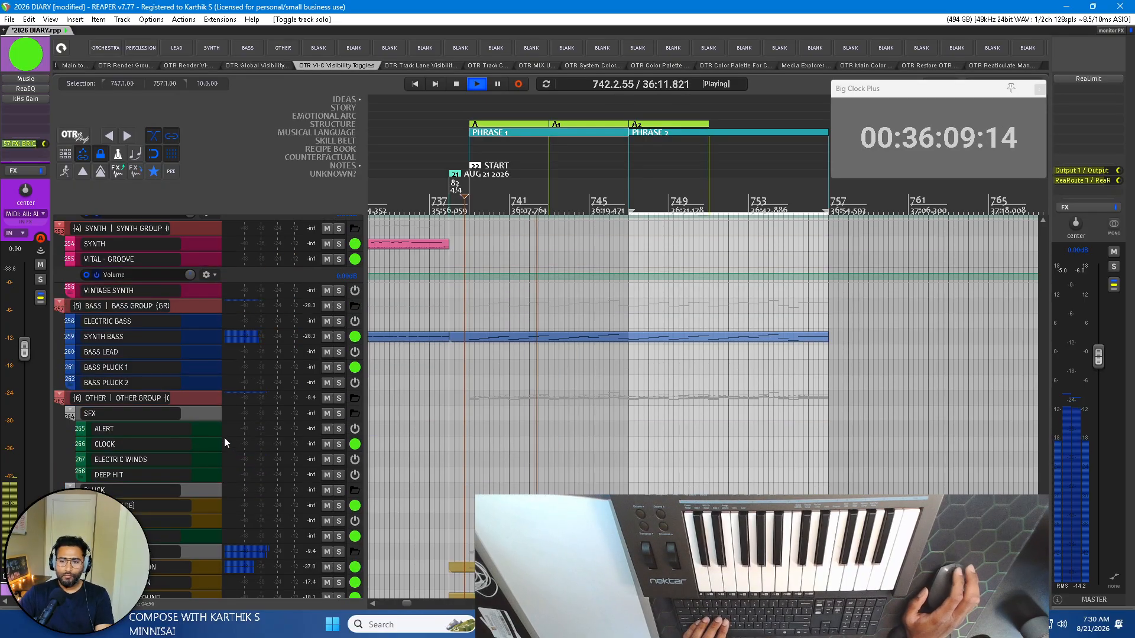
{"action": "scroll", "coordinate": [225, 437], "scroll_direction": "down", "scroll_amount": 9}
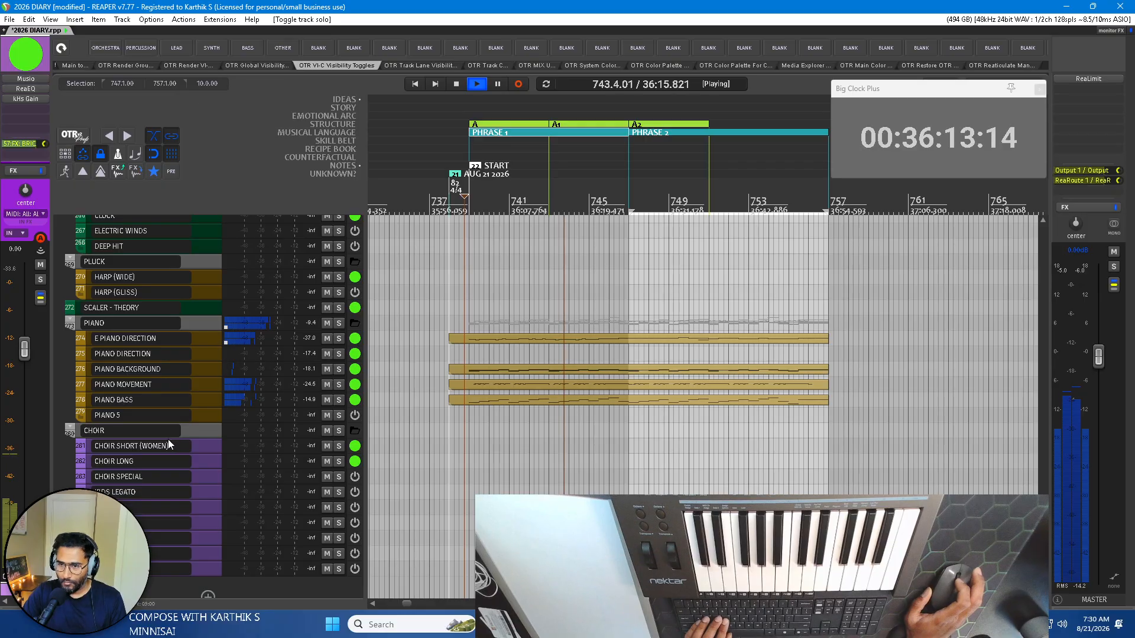
{"action": "scroll", "coordinate": [169, 444], "scroll_direction": "up", "scroll_amount": 12}
{"action": "scroll", "coordinate": [168, 438], "scroll_direction": "up", "scroll_amount": 18}
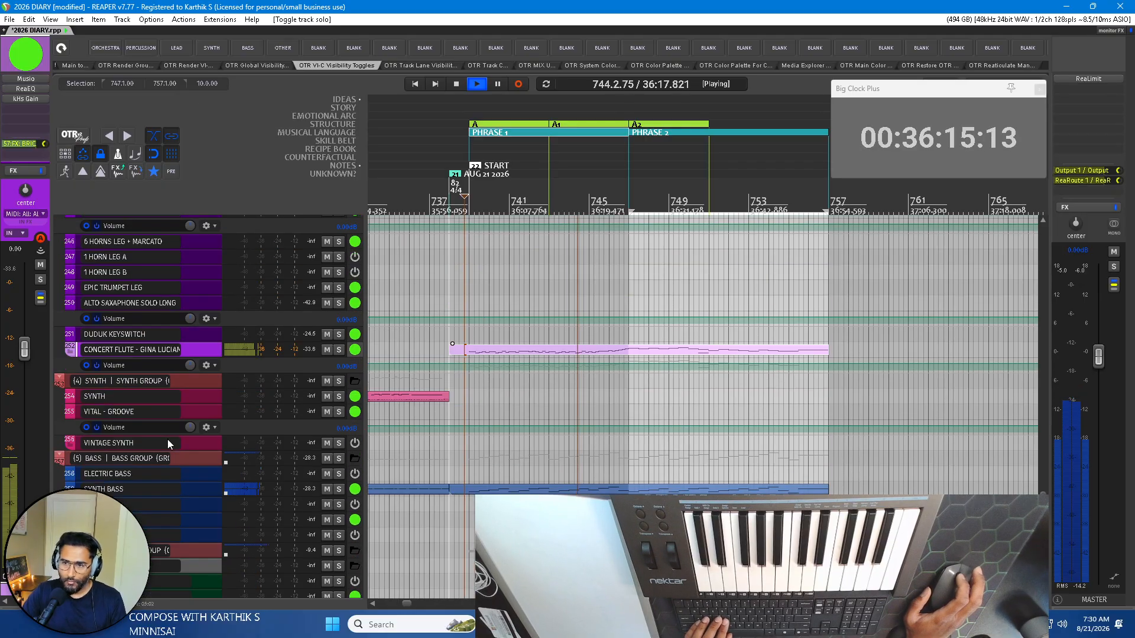
{"action": "scroll", "coordinate": [168, 439], "scroll_direction": "up", "scroll_amount": 12}
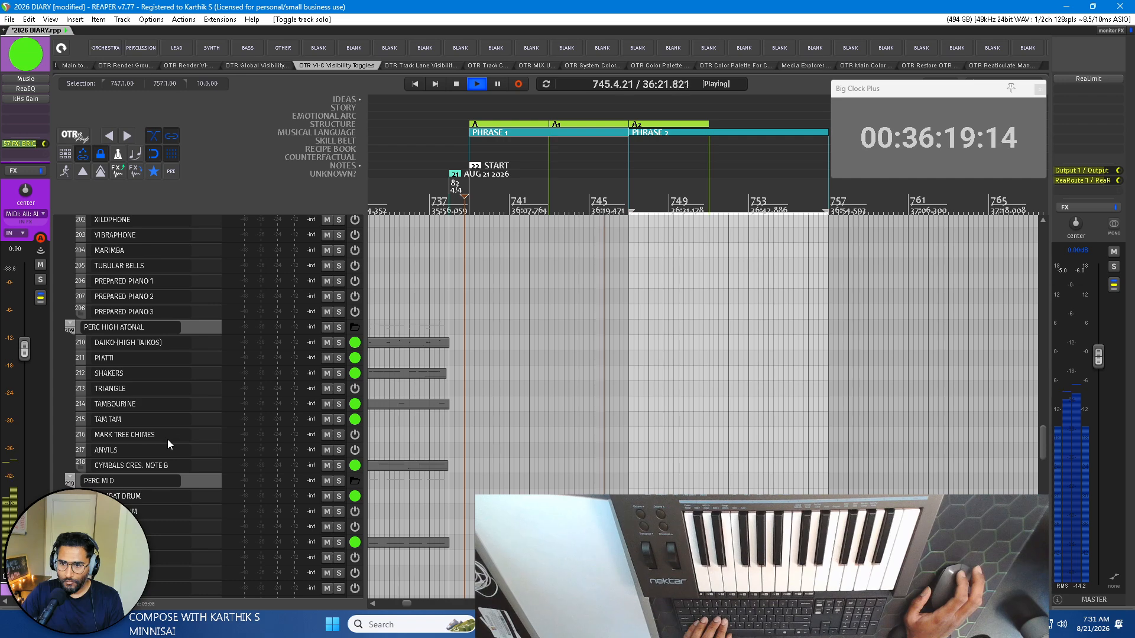
{"action": "scroll", "coordinate": [134, 390], "scroll_direction": "up", "scroll_amount": 9}
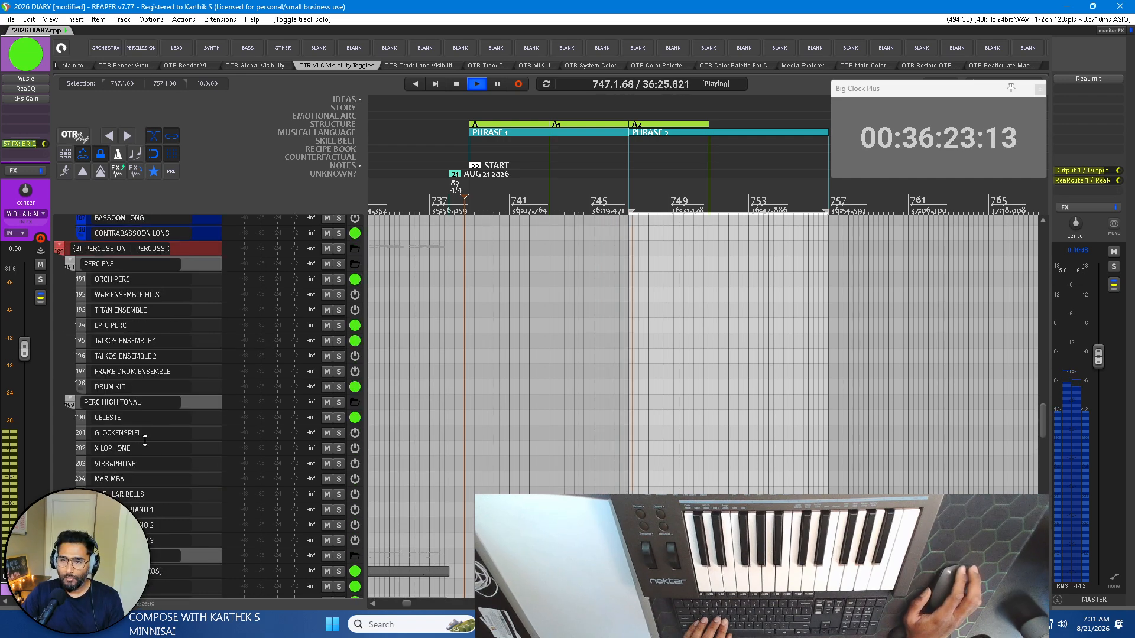
{"action": "scroll", "coordinate": [118, 469], "scroll_direction": "down", "scroll_amount": 15}
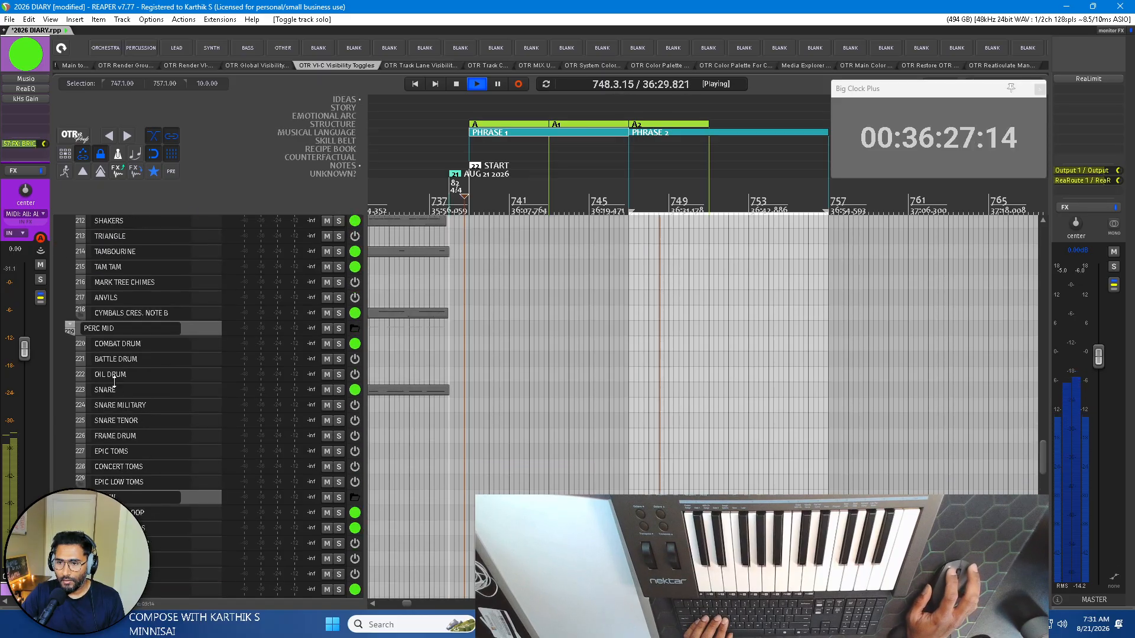
{"action": "scroll", "coordinate": [118, 344], "scroll_direction": "down", "scroll_amount": 3}
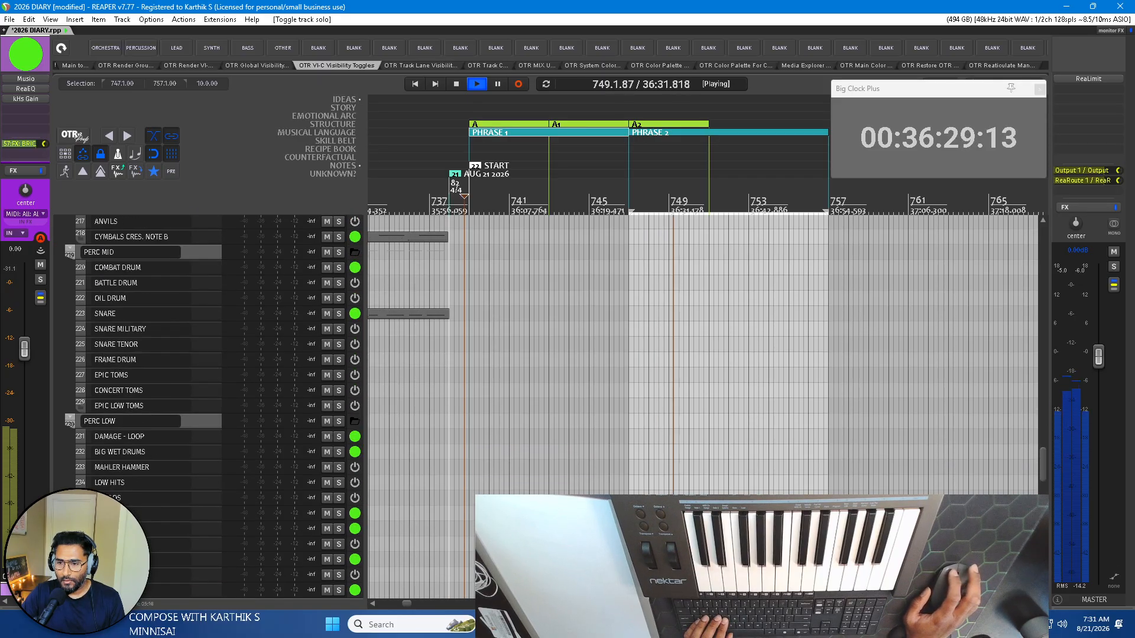
{"action": "scroll", "coordinate": [207, 408], "scroll_direction": "down", "scroll_amount": 3}
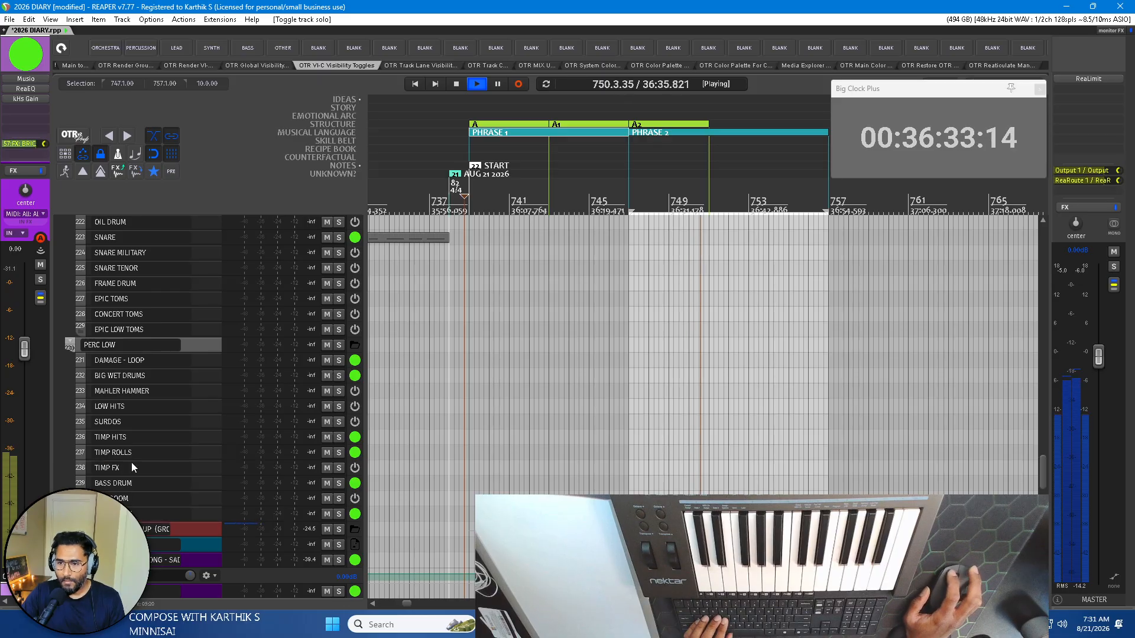
{"action": "left_click", "coordinate": [130, 442]}
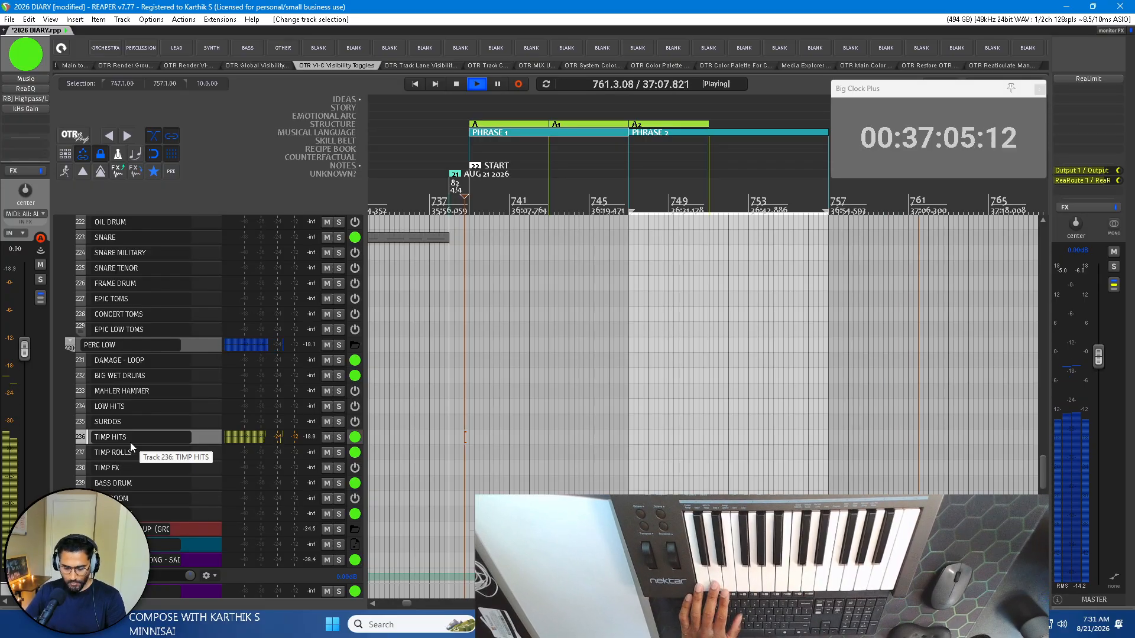
{"action": "key", "text": "space"}
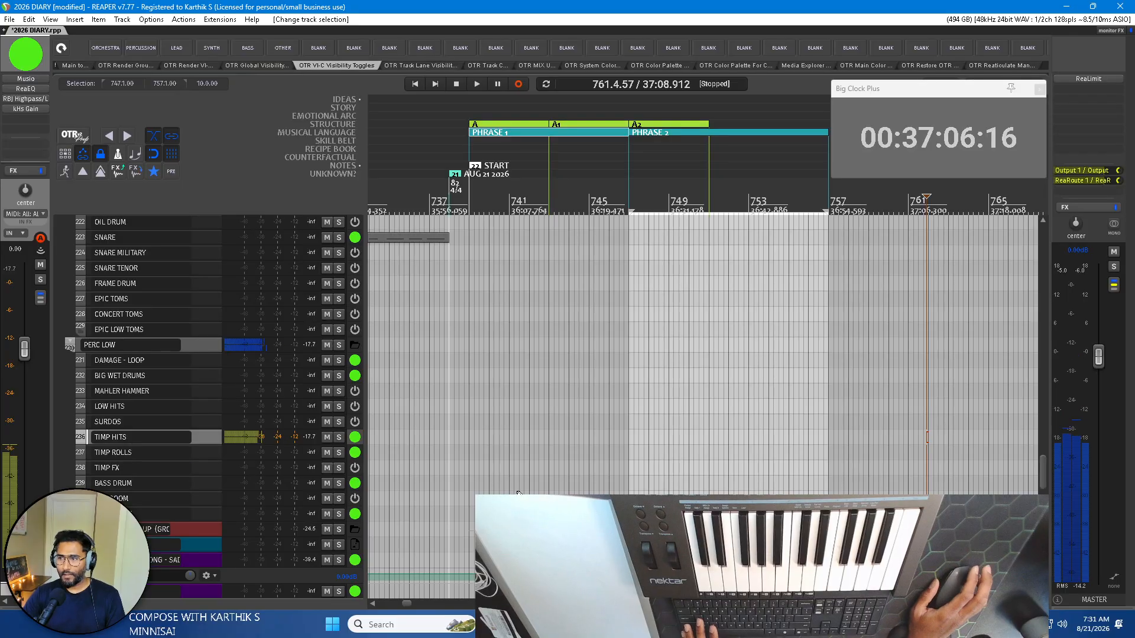
Play PHRASE 1 from bar 739 while trying timpani hits along on the MIDI keyboard, and stop playback.
{"action": "left_click", "coordinate": [471, 191]}
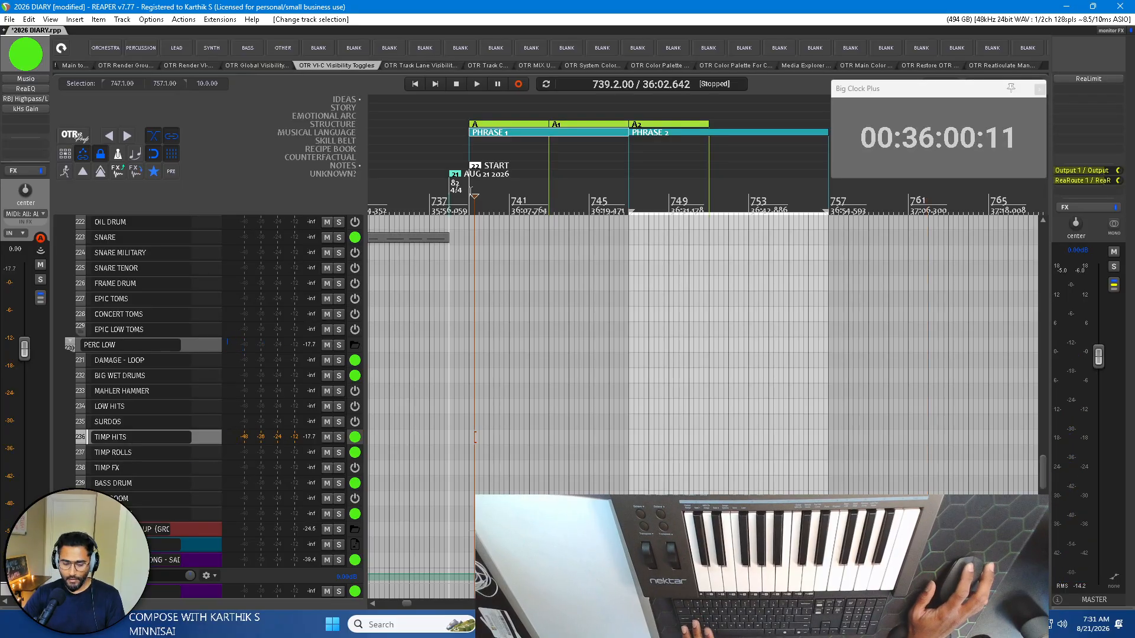
{"action": "left_click", "coordinate": [468, 188]}
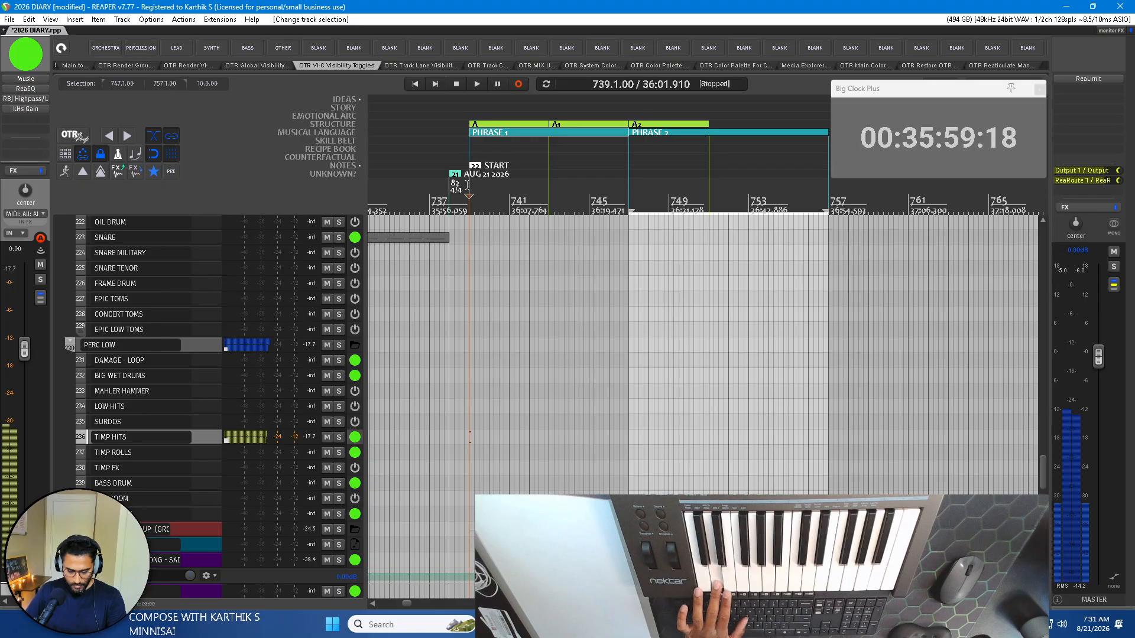
{"action": "key", "text": "space"}
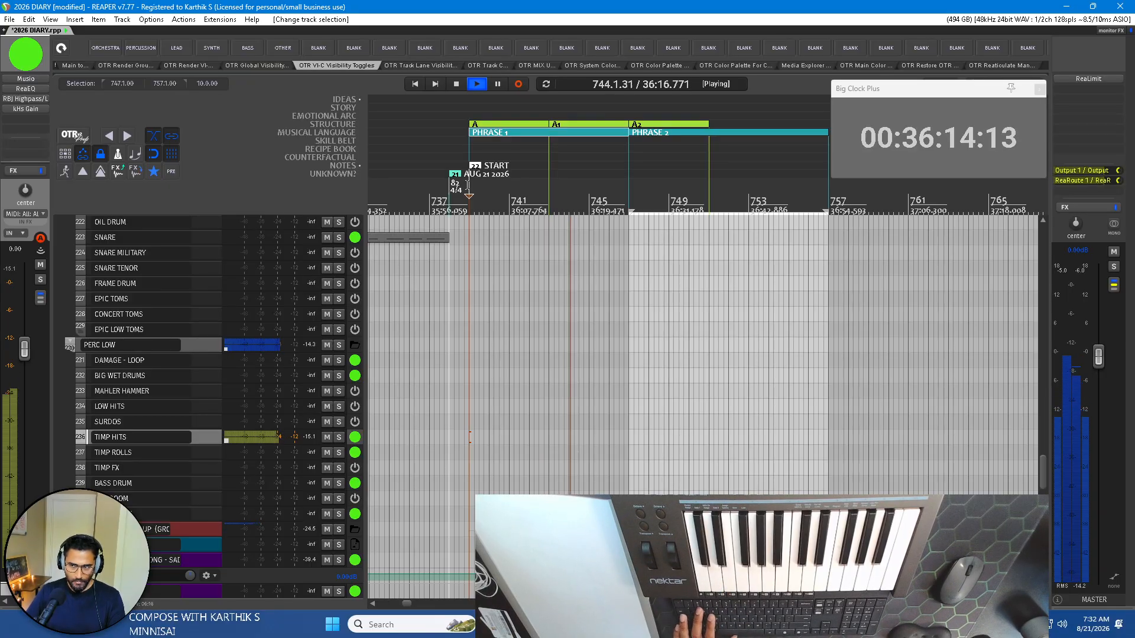
{"action": "key", "text": "space"}
Review the piano layers and set the time selection from bar 739 to bar 757, spanning PHRASE 1 and PHRASE 2.
{"action": "scroll", "coordinate": [204, 391], "scroll_direction": "down", "scroll_amount": 10}
{"action": "scroll", "coordinate": [205, 391], "scroll_direction": "down", "scroll_amount": 2}
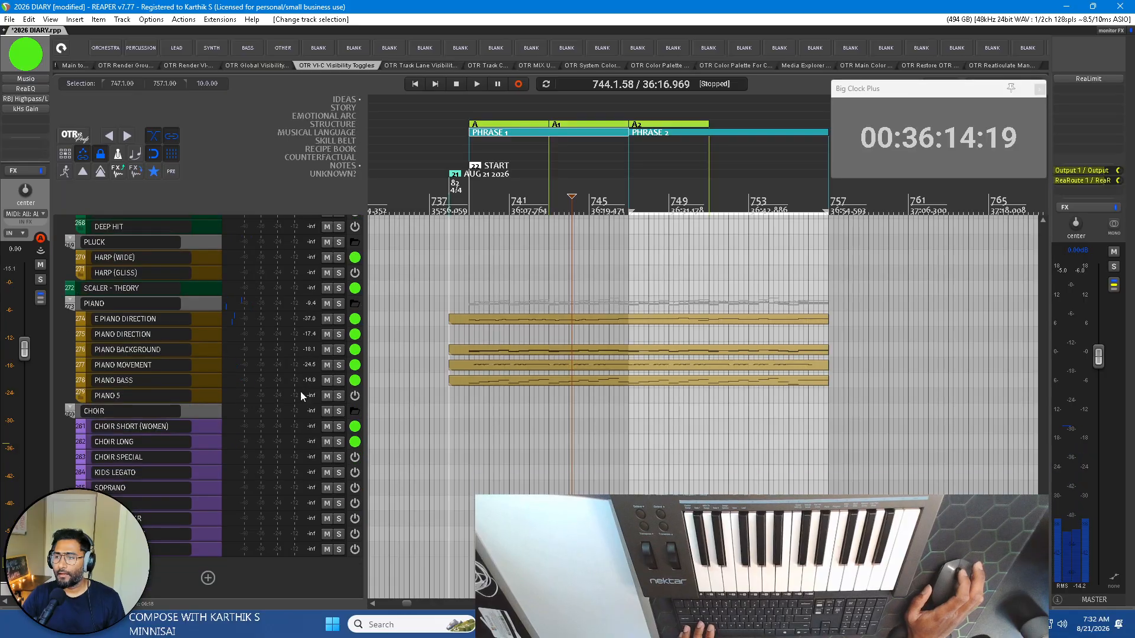
{"action": "left_click_drag", "start_coordinate": [1043, 572], "coordinate": [1013, 553]}
{"action": "scroll", "coordinate": [583, 314], "scroll_direction": "down", "scroll_amount": 3}
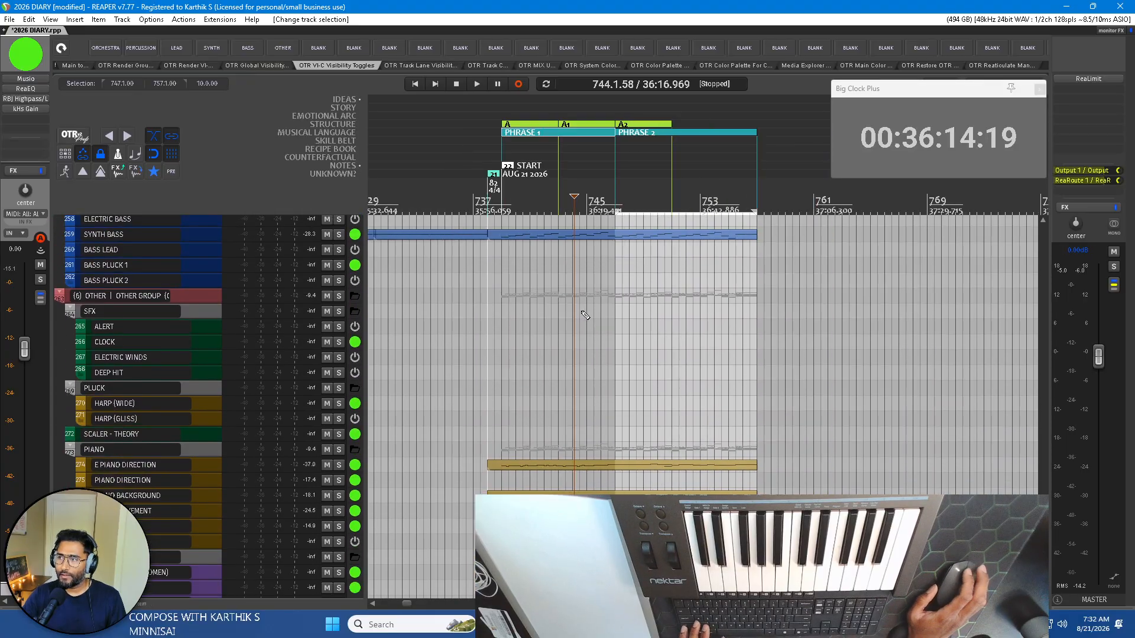
{"action": "scroll", "coordinate": [628, 312], "scroll_direction": "up", "scroll_amount": 2}
{"action": "scroll", "coordinate": [243, 351], "scroll_direction": "down", "scroll_amount": 3}
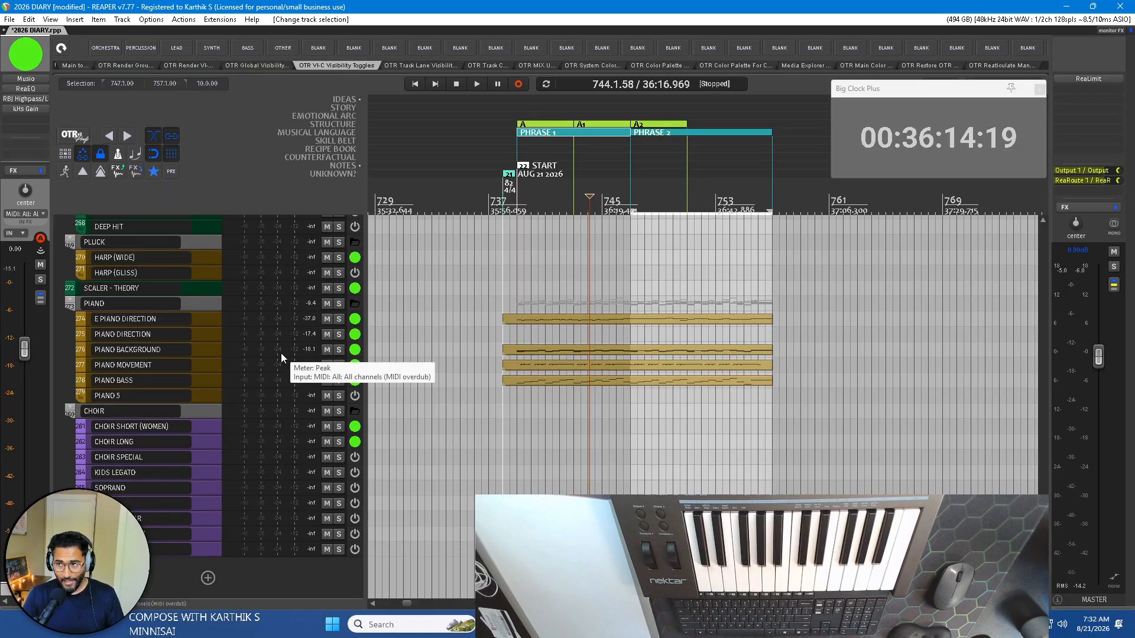
{"action": "scroll", "coordinate": [620, 302], "scroll_direction": "up", "scroll_amount": 2}
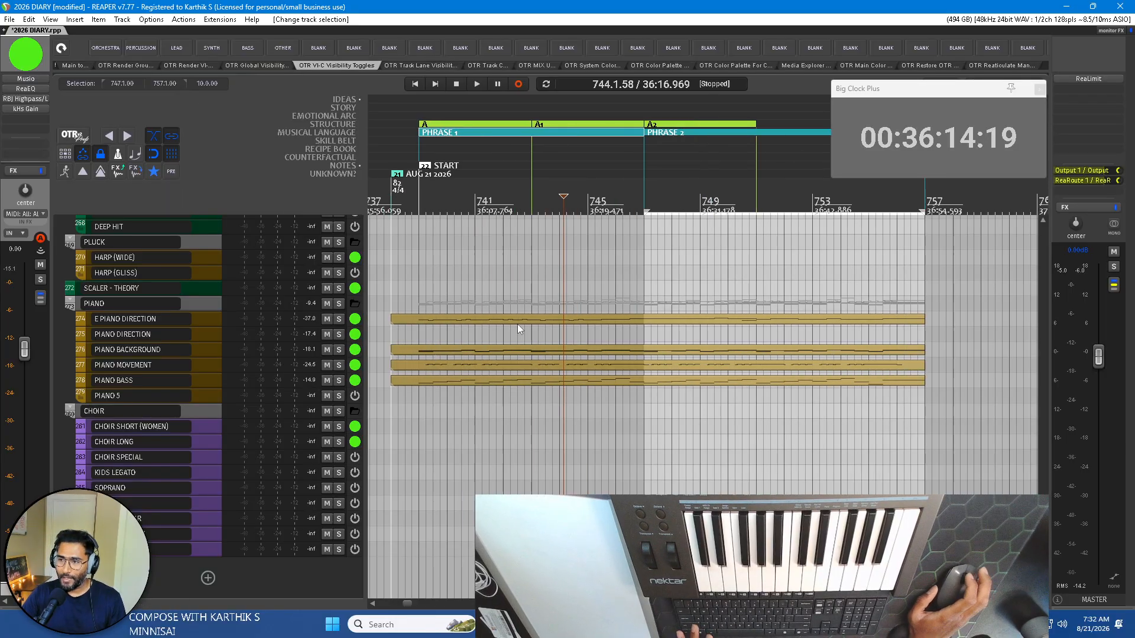
{"action": "scroll", "coordinate": [190, 353], "scroll_direction": "up", "scroll_amount": 2}
{"action": "scroll", "coordinate": [522, 370], "scroll_direction": "left", "scroll_amount": 2}
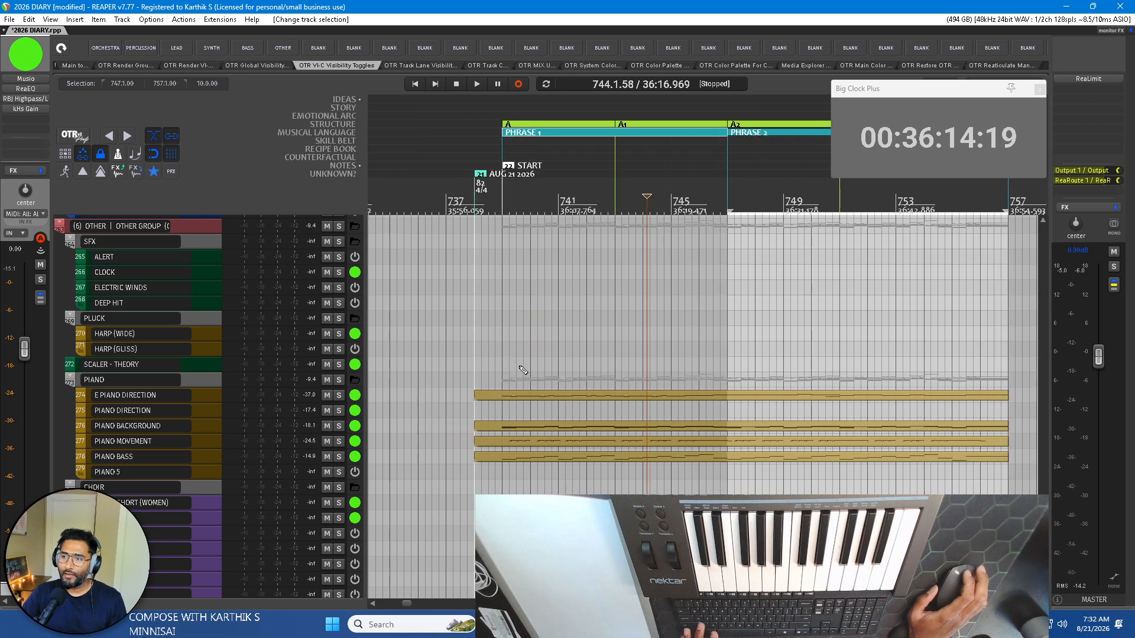
{"action": "scroll", "coordinate": [605, 372], "scroll_direction": "right", "scroll_amount": 2}
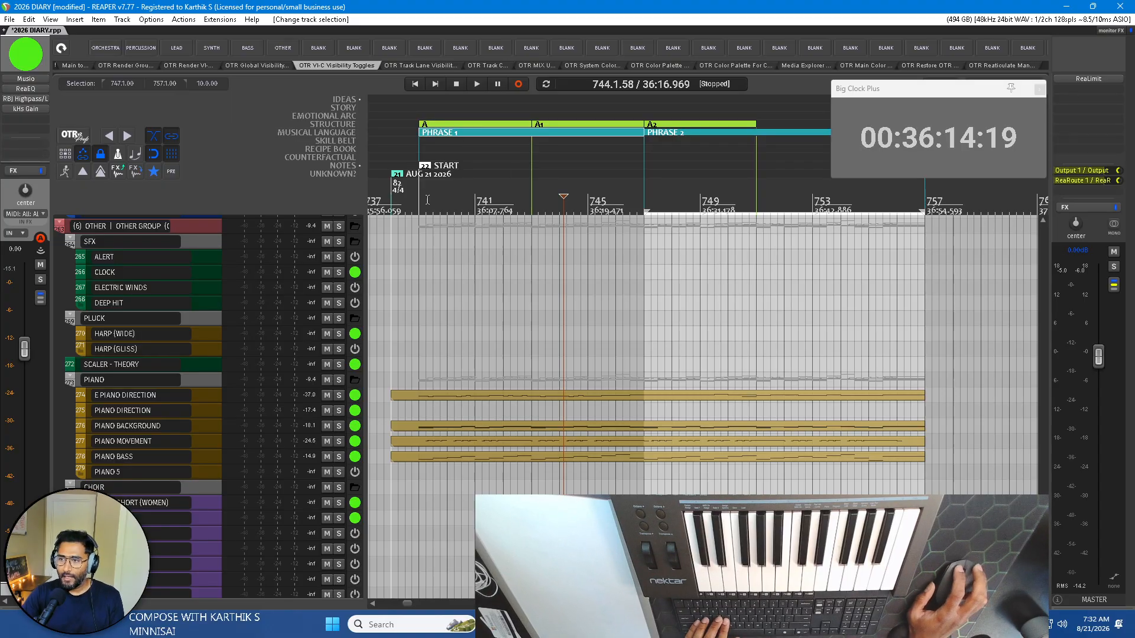
{"action": "left_click_drag", "start_coordinate": [428, 200], "coordinate": [927, 213]}
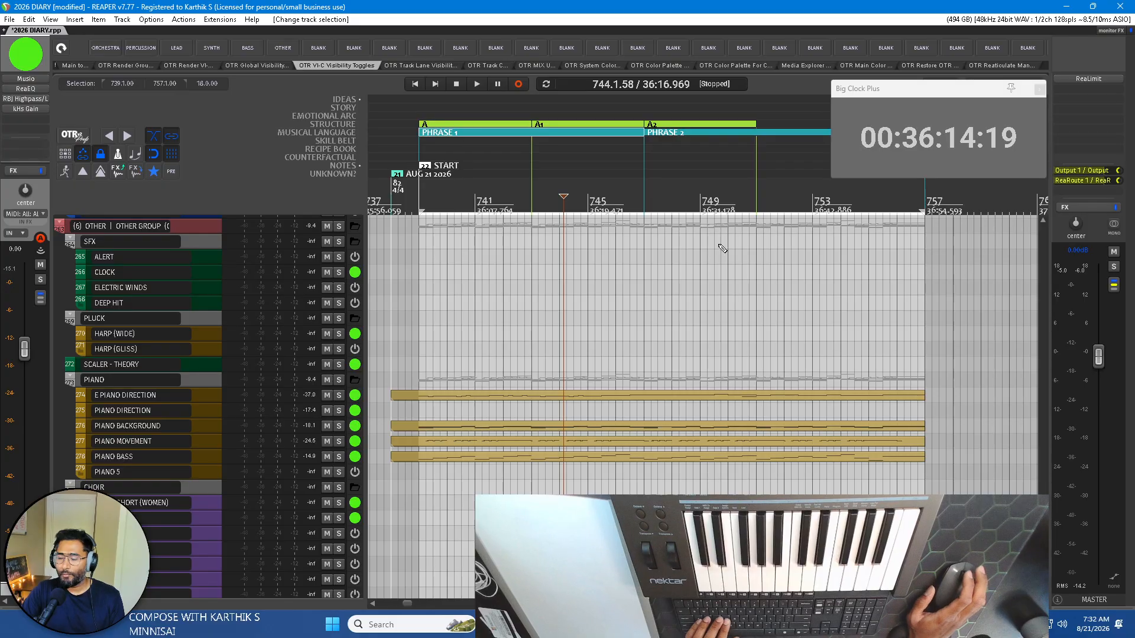
Place the edit cursor at bar 761 and look through the lead, percussion and short brass tracks.
{"action": "scroll", "coordinate": [835, 235], "scroll_direction": "left", "scroll_amount": 2}
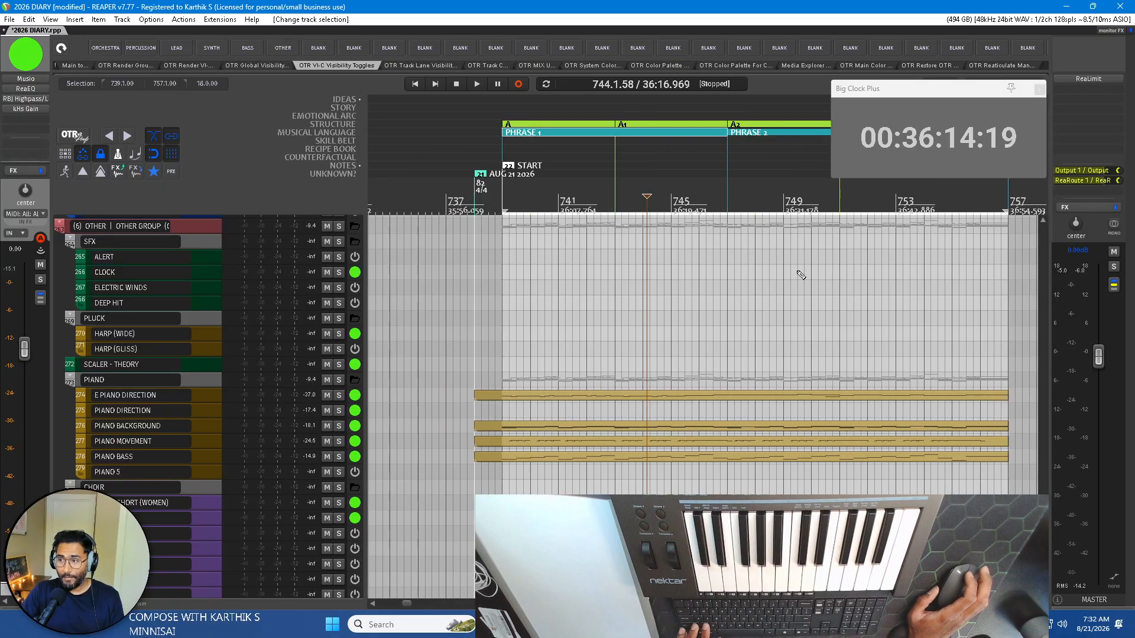
{"action": "scroll", "coordinate": [800, 275], "scroll_direction": "down", "scroll_amount": 3}
{"action": "left_click", "coordinate": [710, 197]}
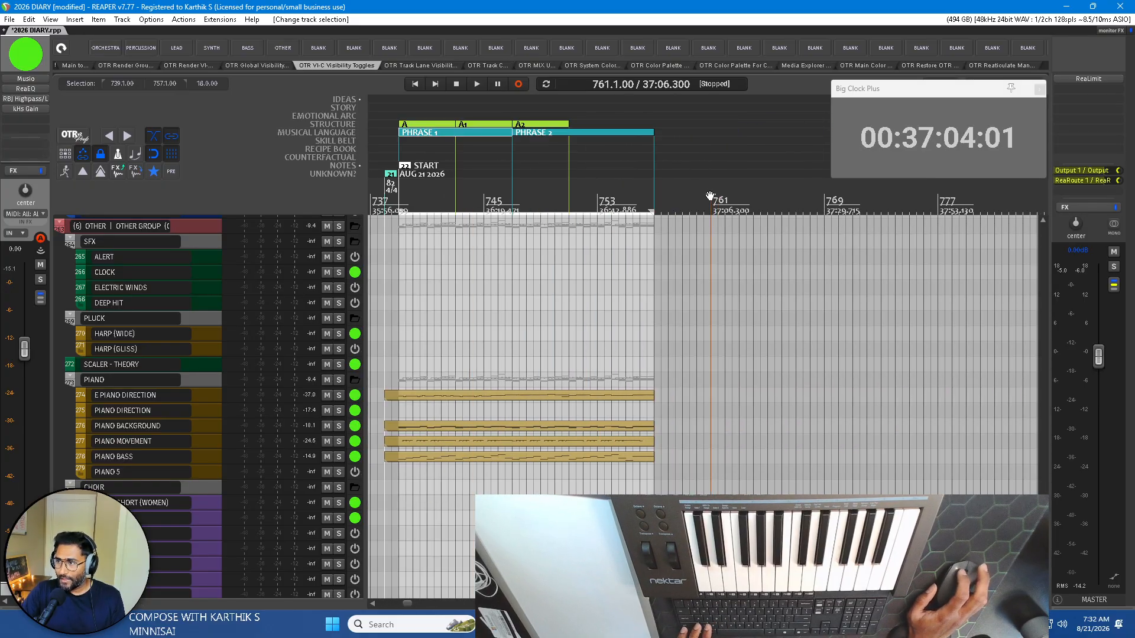
{"action": "scroll", "coordinate": [712, 200], "scroll_direction": "up", "scroll_amount": 3}
{"action": "scroll", "coordinate": [262, 287], "scroll_direction": "up", "scroll_amount": 20}
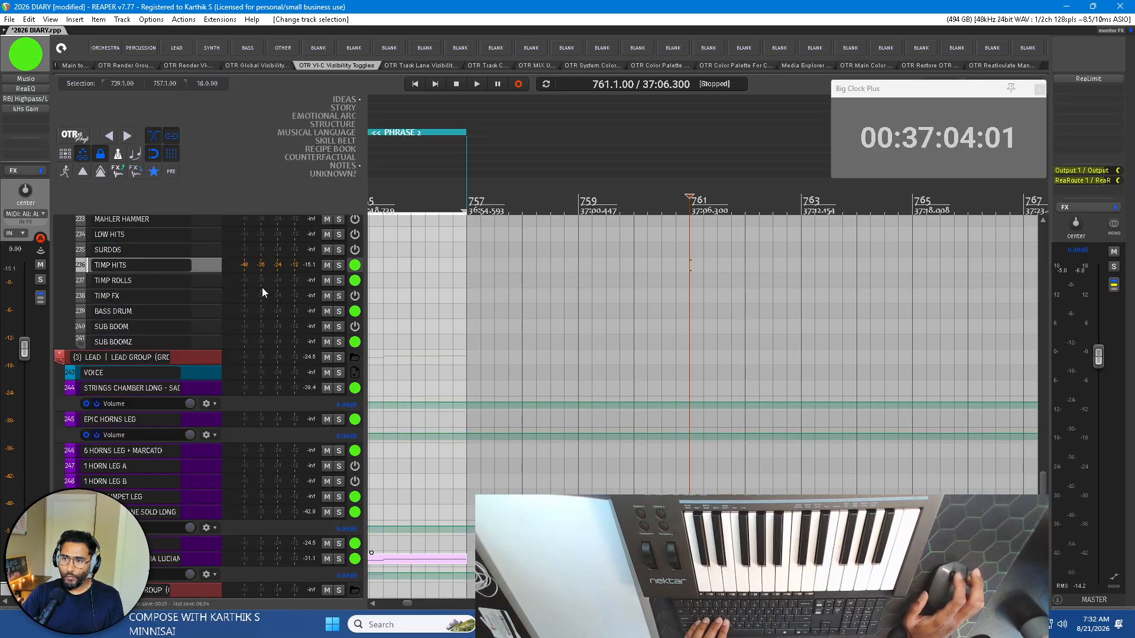
{"action": "scroll", "coordinate": [243, 296], "scroll_direction": "down", "scroll_amount": 20}
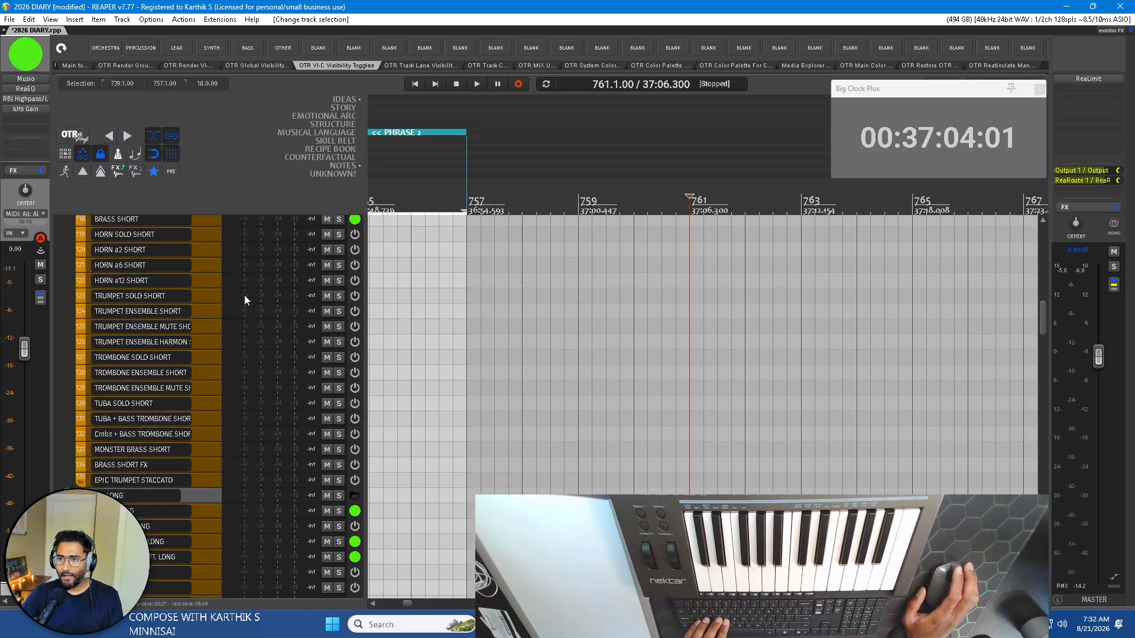